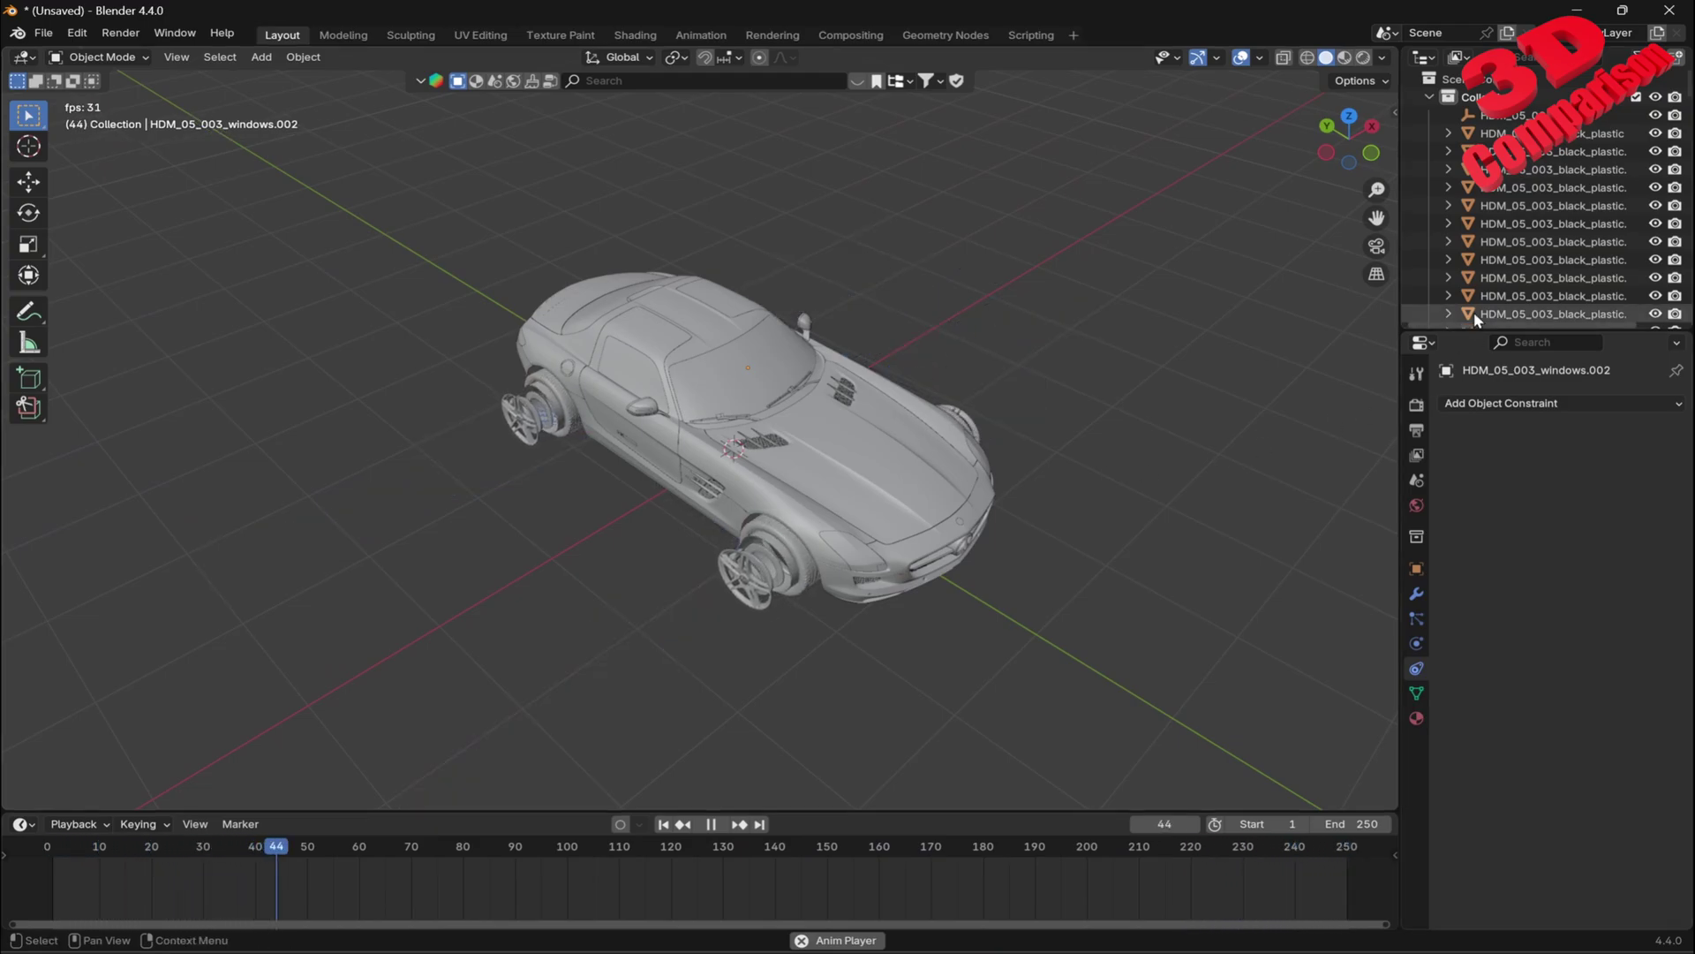
# - Stop the animation and examine the Copy Location constraints on the front wheel's tire and rim in the finished scene
pyautogui.click(888, 351)
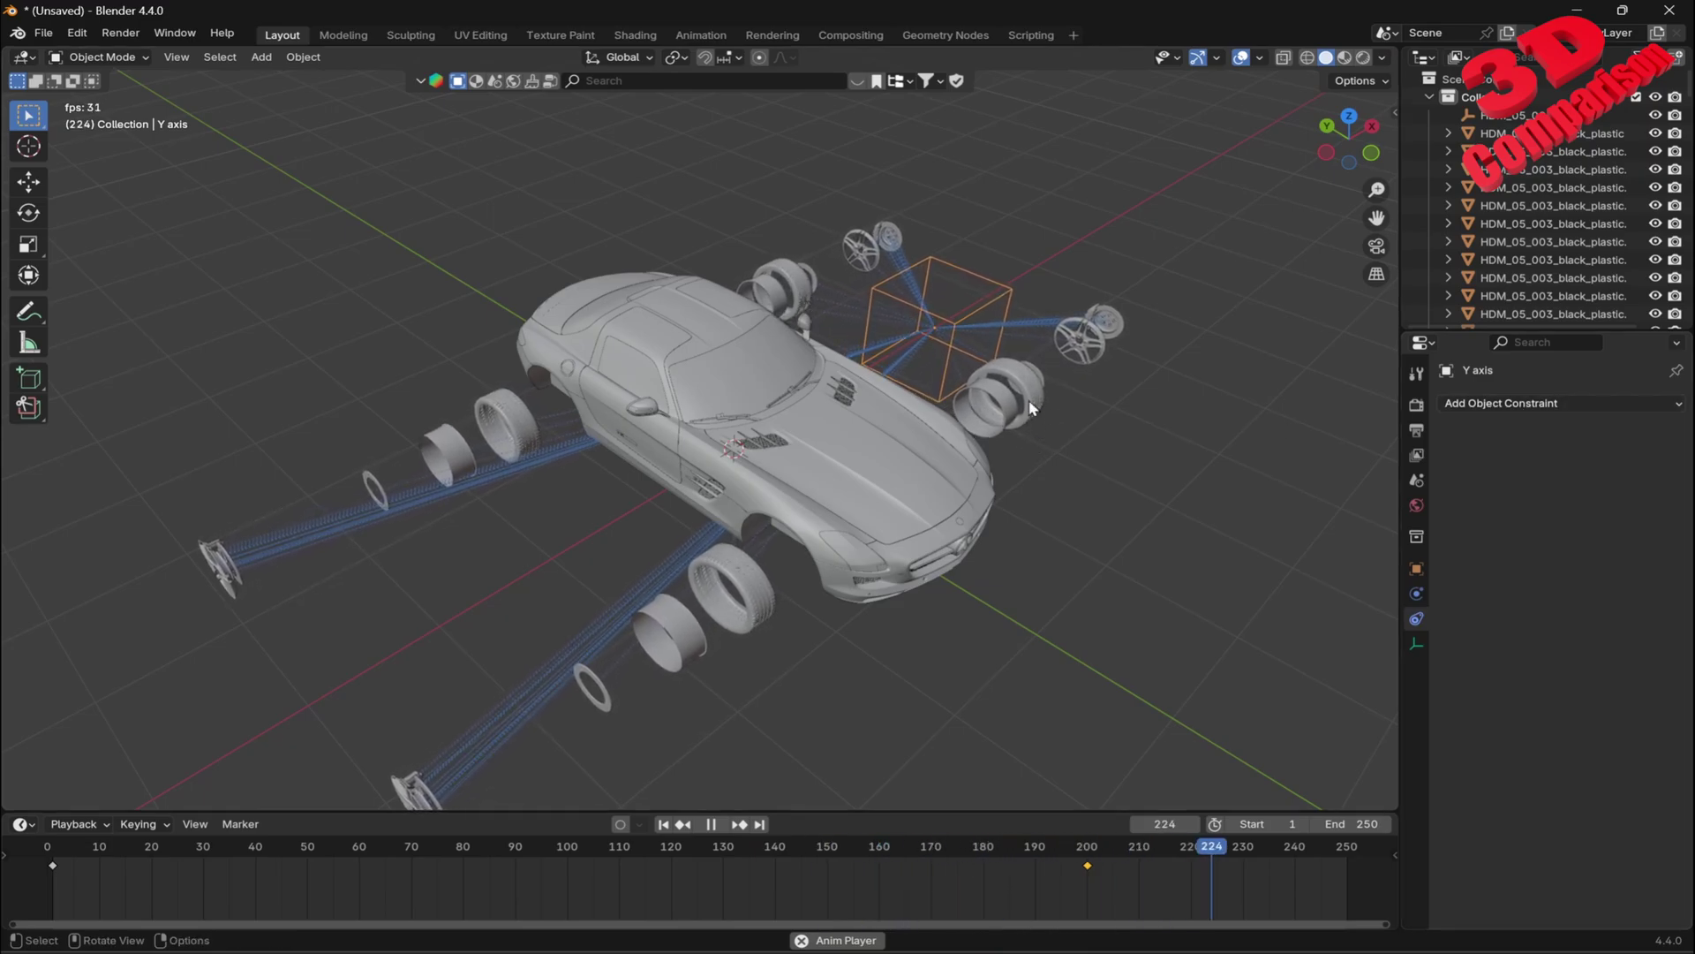
pyautogui.press('space')
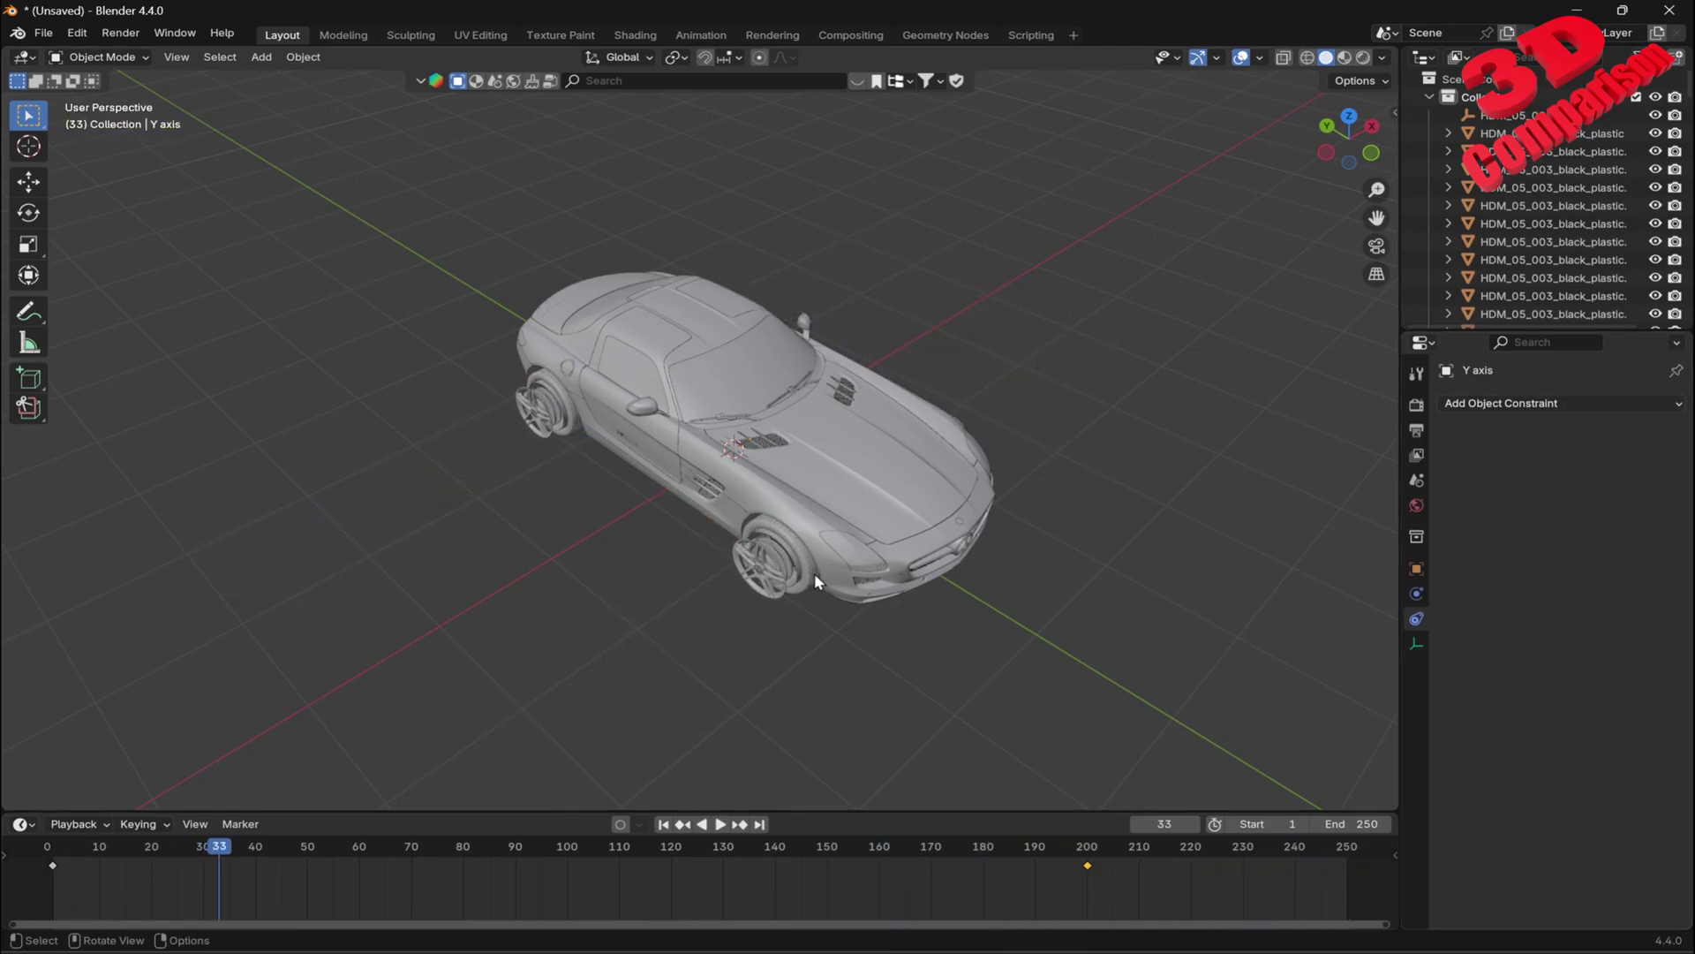
pyautogui.click(814, 583)
pyautogui.moveTo(814, 586); pyautogui.dragTo(895, 581, button='middle')
pyautogui.scroll(4, 895, 581)
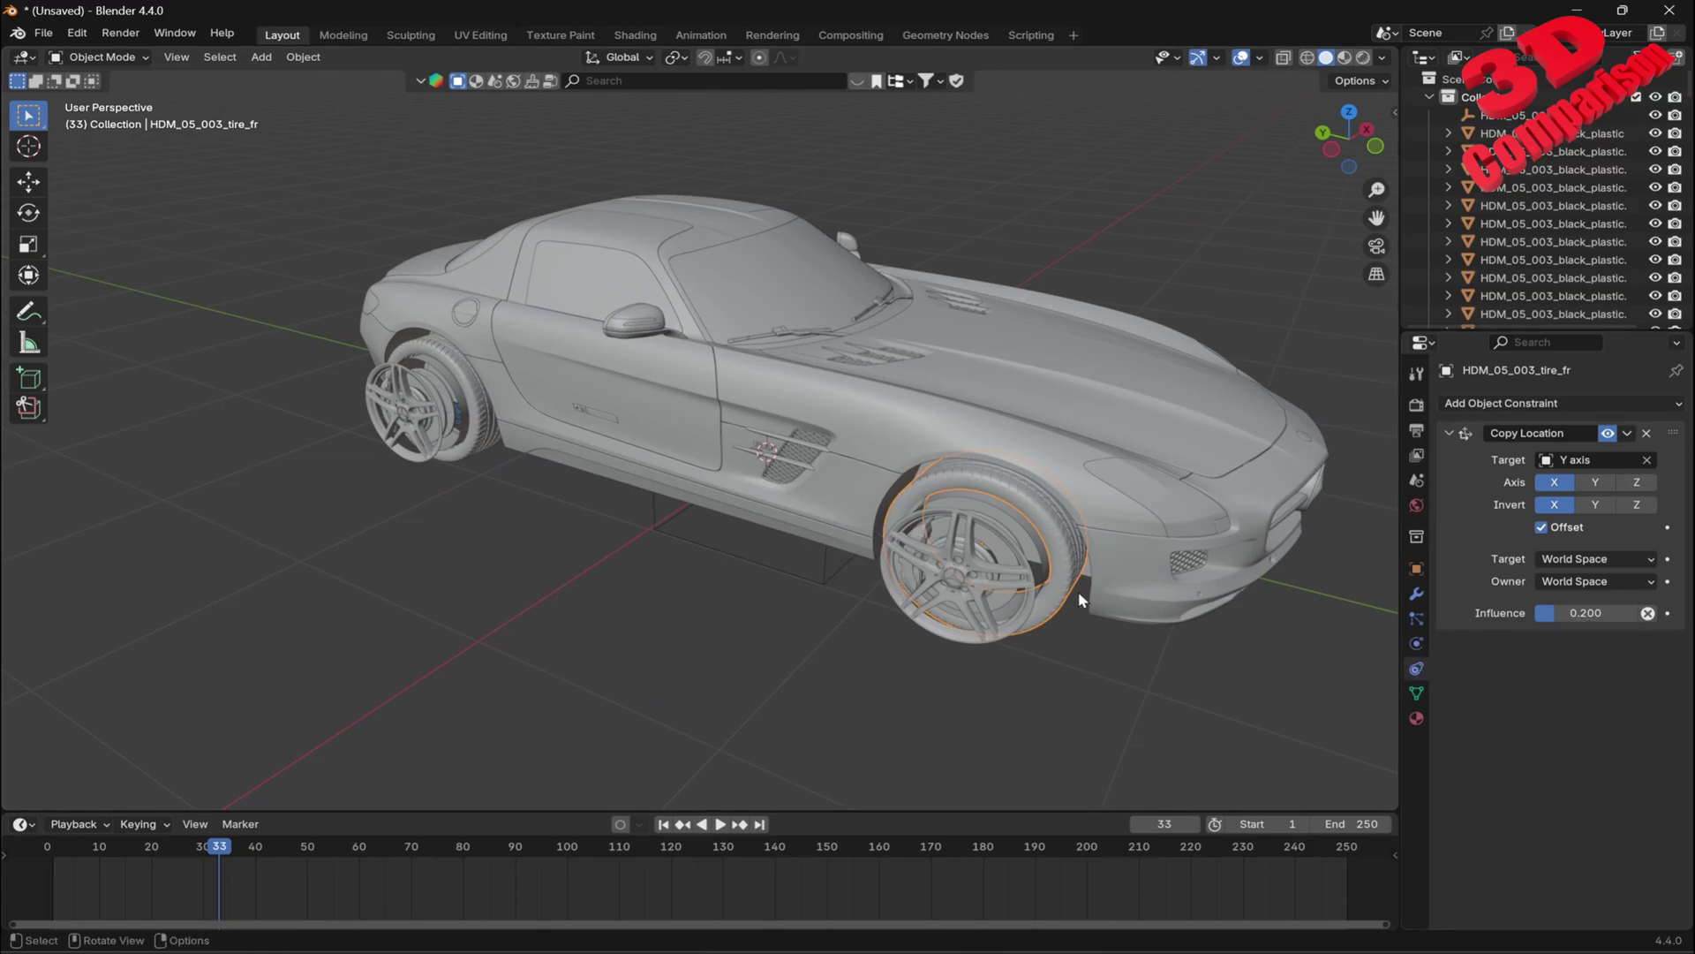
pyautogui.click(1016, 589)
pyautogui.click(1024, 525)
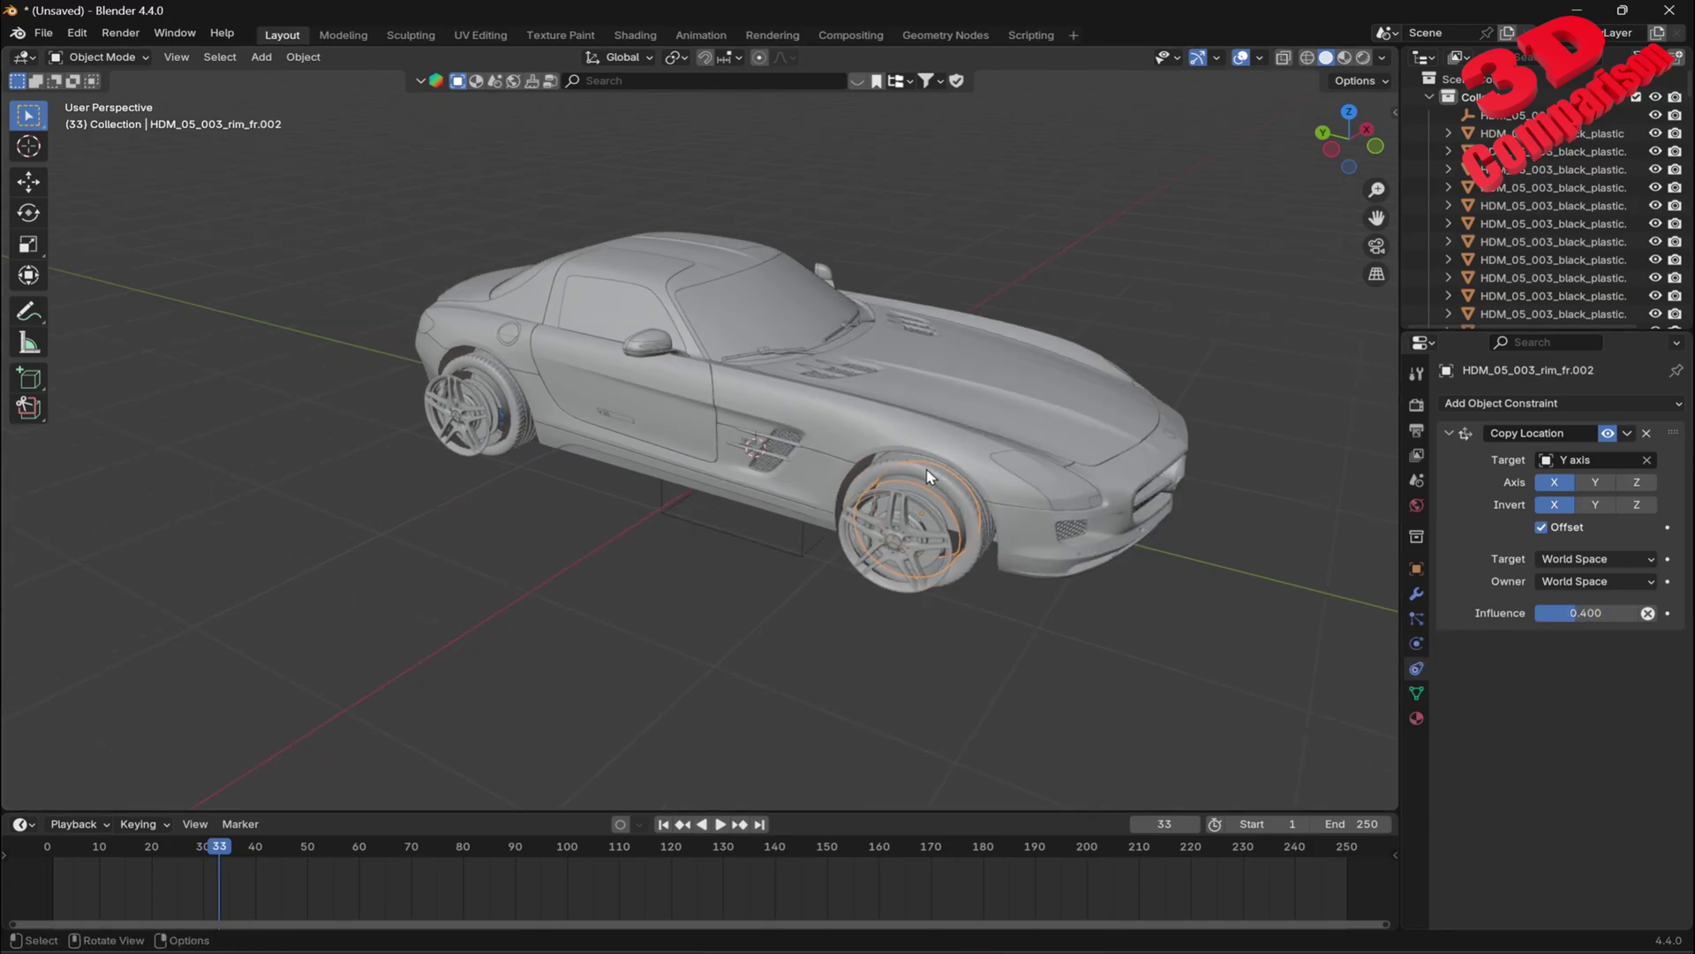
pyautogui.moveTo(1013, 528); pyautogui.dragTo(821, 389, button='middle')
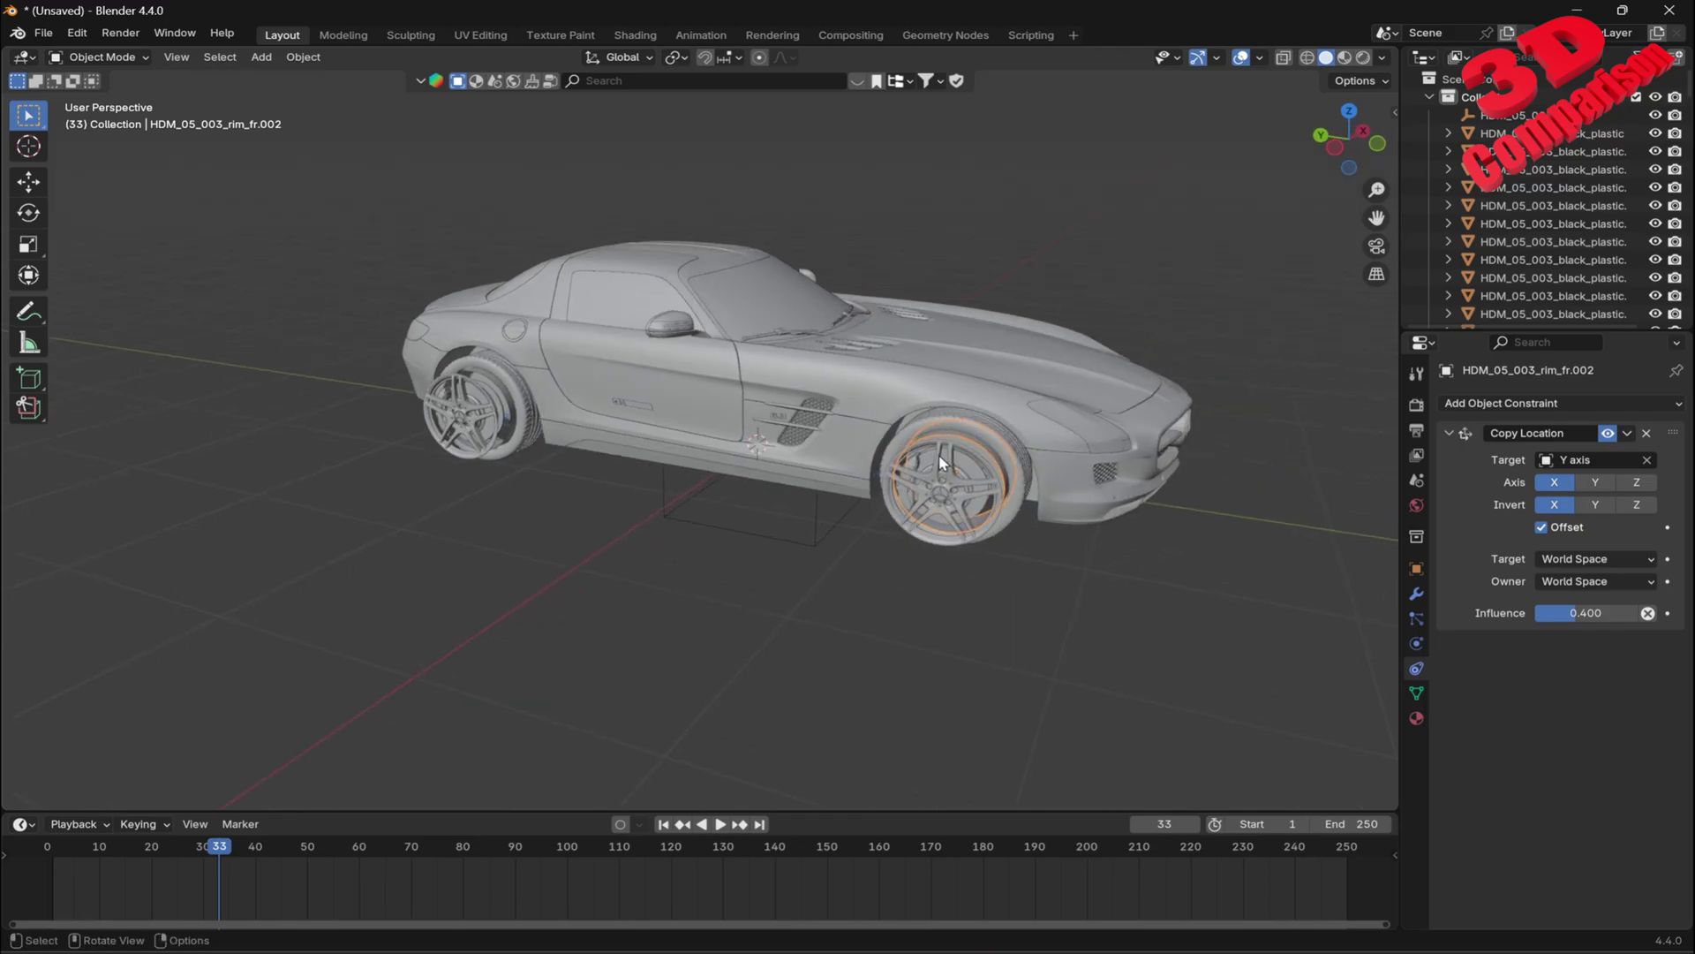
# - Start a new default scene without keeping the current animated car scene
pyautogui.click(44, 34)
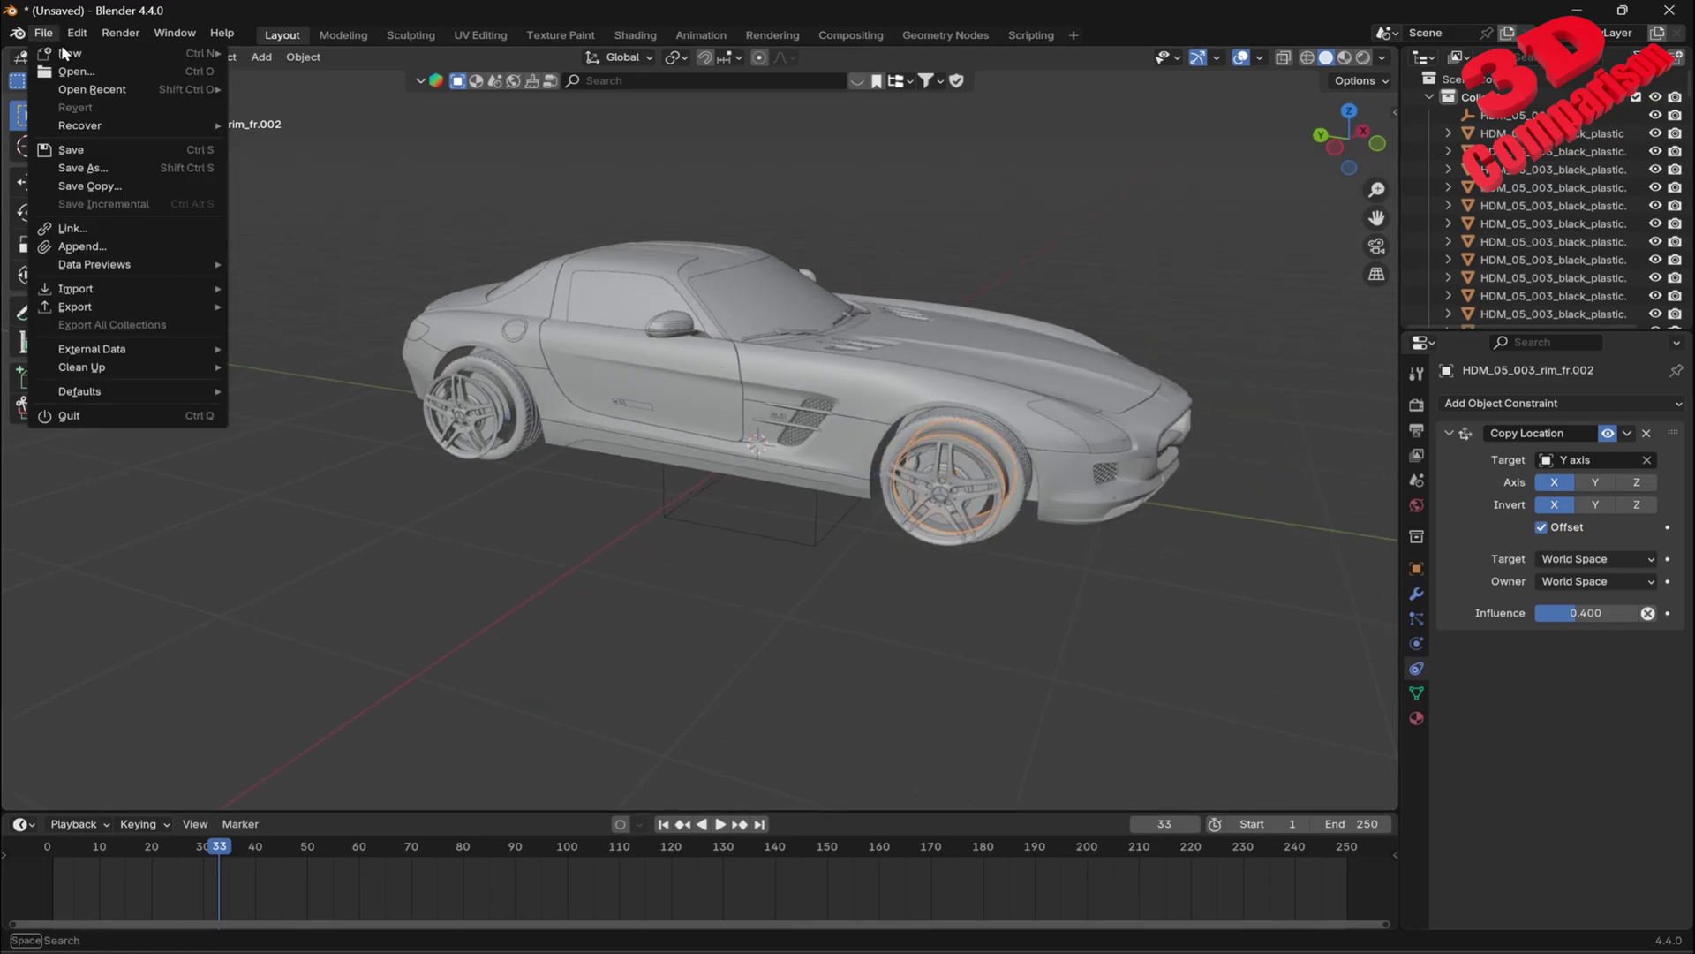
pyautogui.moveTo(129, 54)
pyautogui.click(281, 55)
pyautogui.click(880, 517)
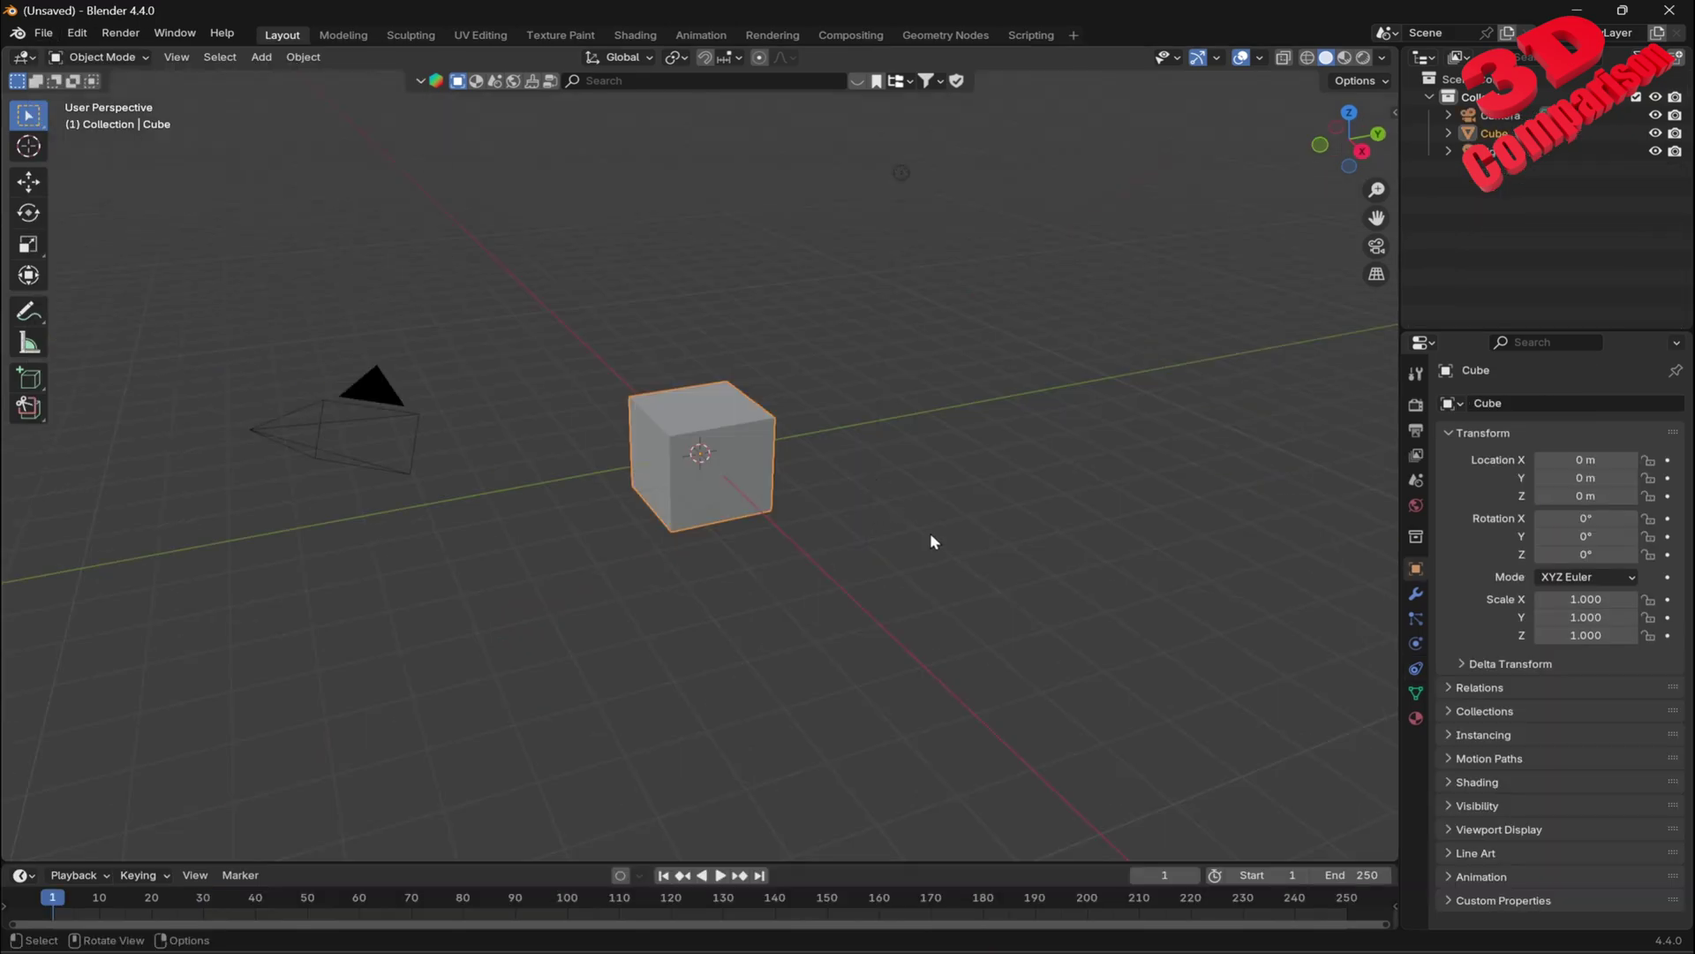
# - Import the FBX model "SLS AMG no materials.fbx" from the Downloads folder into the scene
pyautogui.click(929, 533)
pyautogui.click(55, 29)
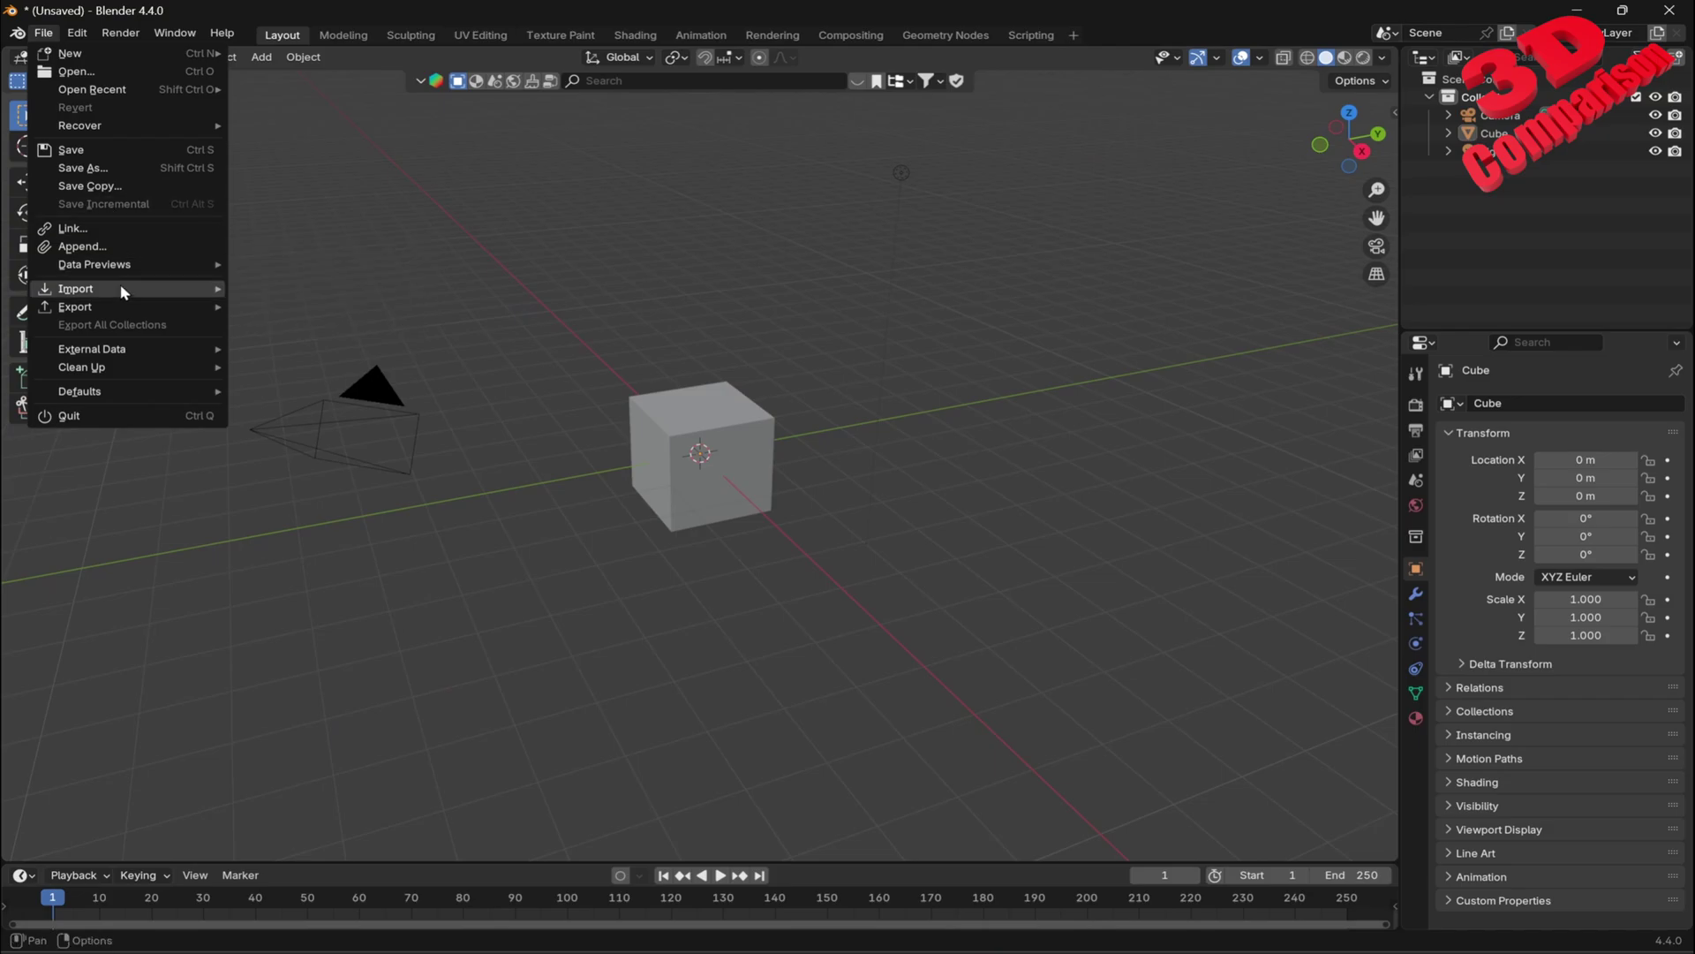
pyautogui.moveTo(123, 291)
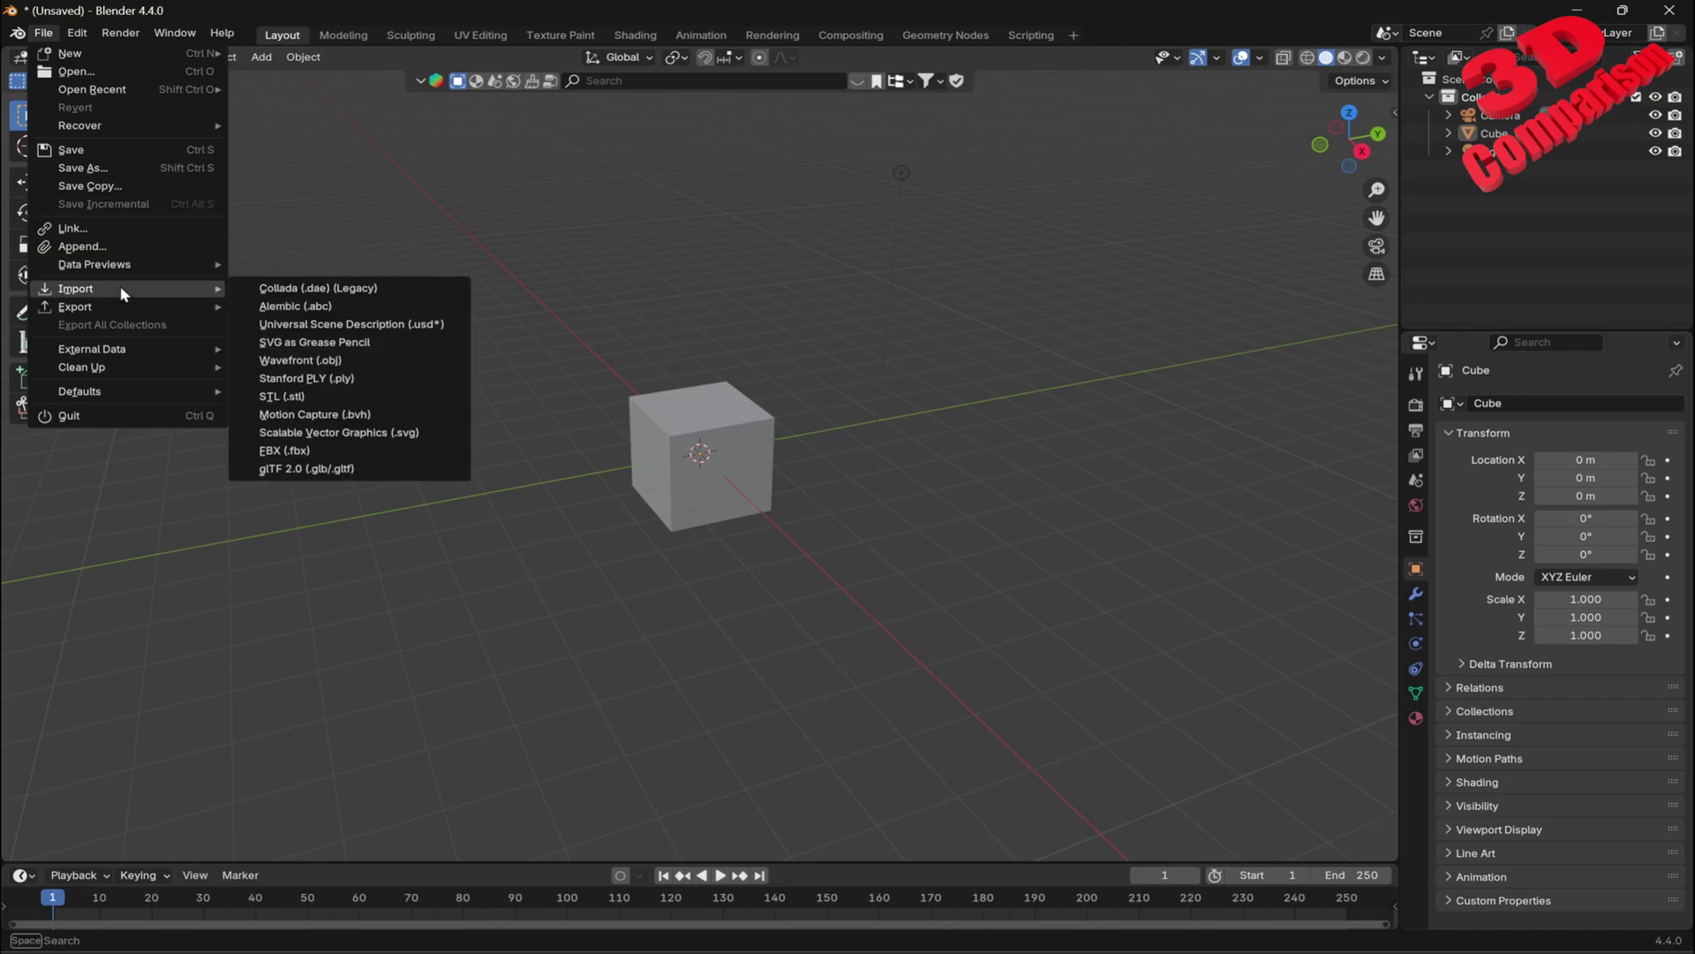
pyautogui.click(343, 452)
pyautogui.click(452, 397)
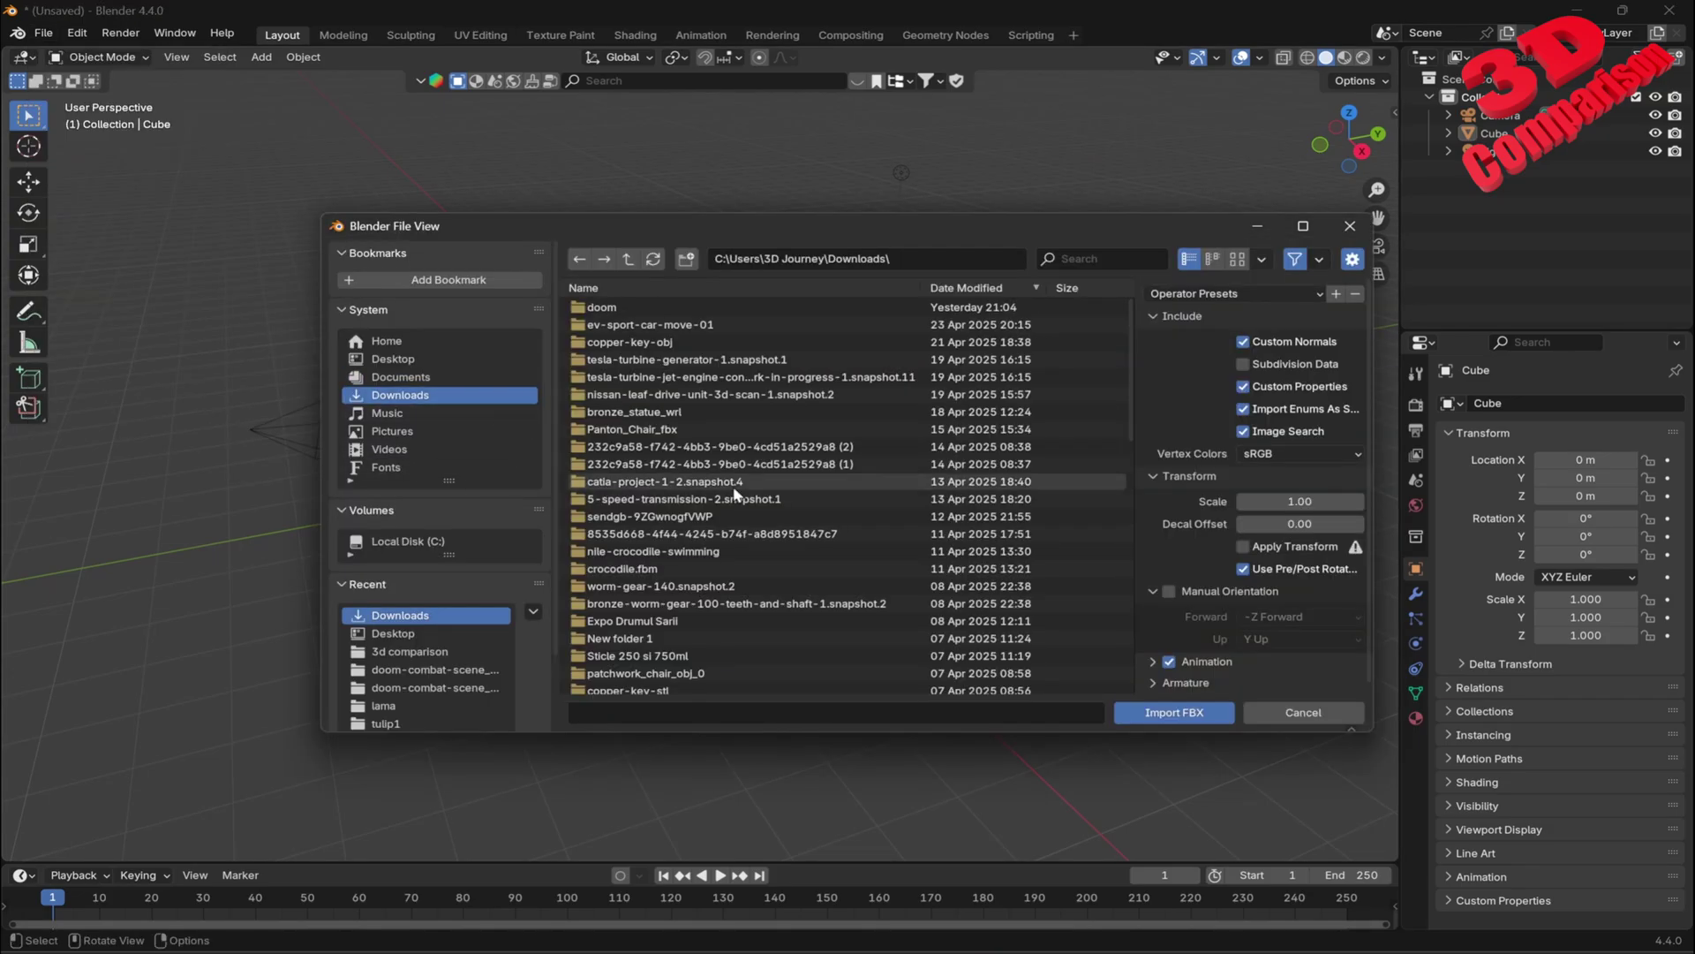
pyautogui.scroll(-3, 811, 520)
pyautogui.scroll(-6, 809, 515)
pyautogui.click(687, 511)
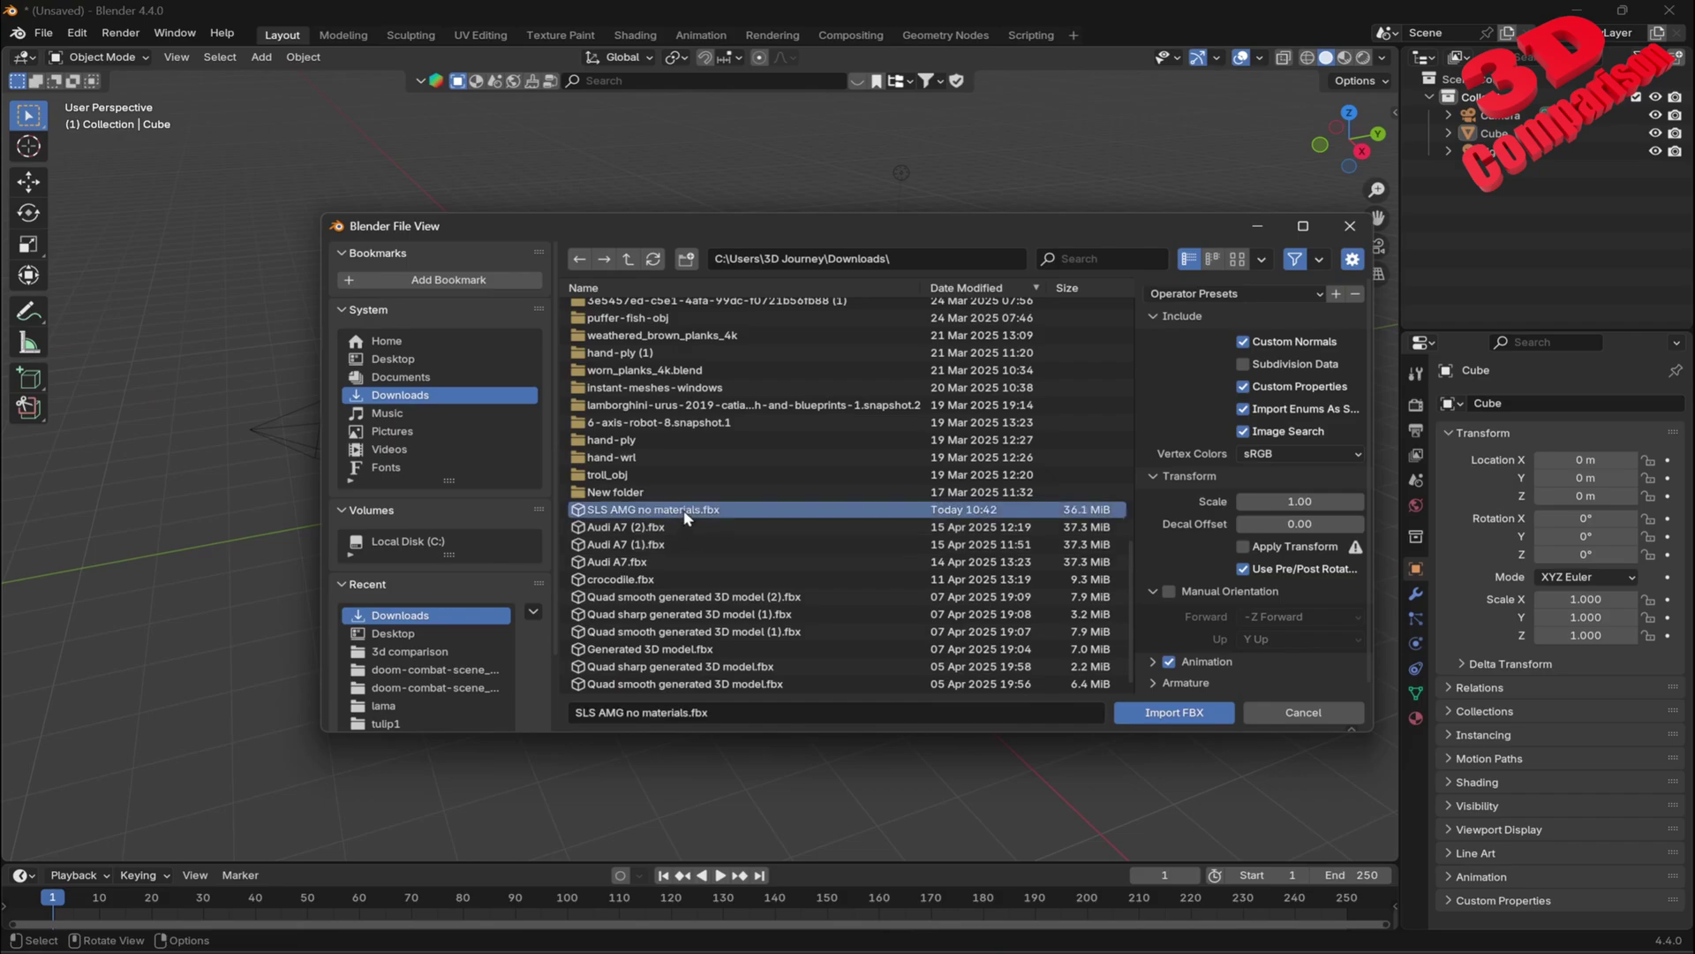
pyautogui.click(1166, 713)
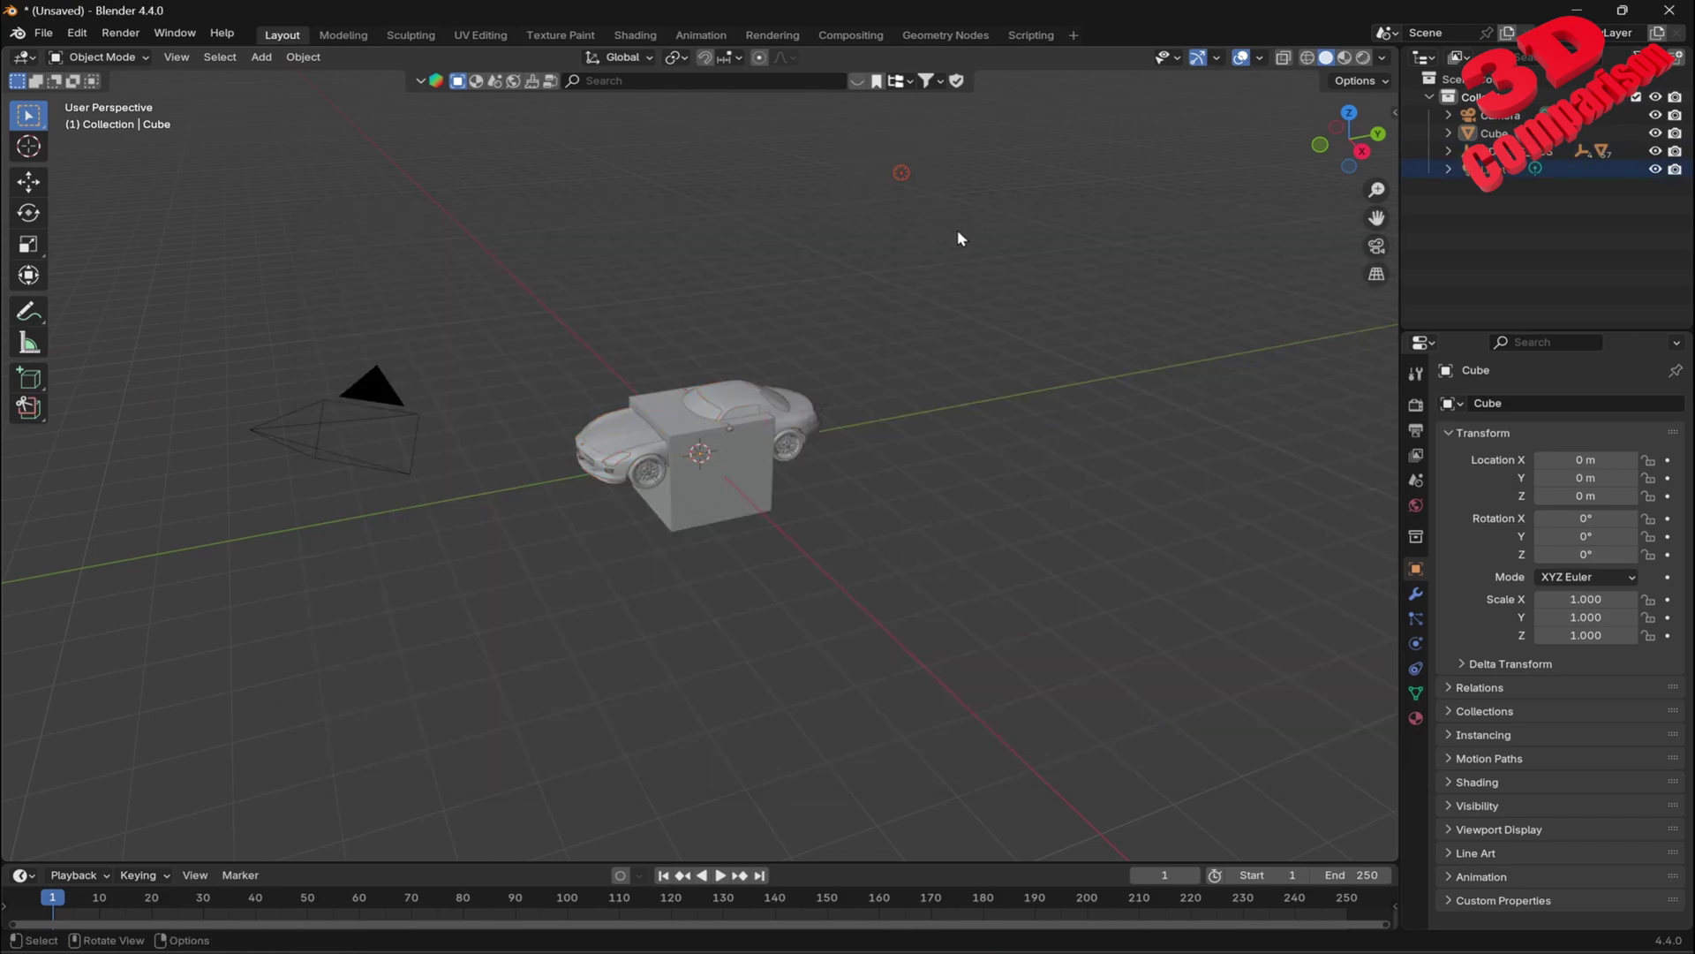
# - Delete the default light, camera and cube so that only the imported car remains
pyautogui.press('Delete')
pyautogui.moveTo(315, 346); pyautogui.dragTo(452, 506)
pyautogui.press('Delete')
pyautogui.click(726, 504)
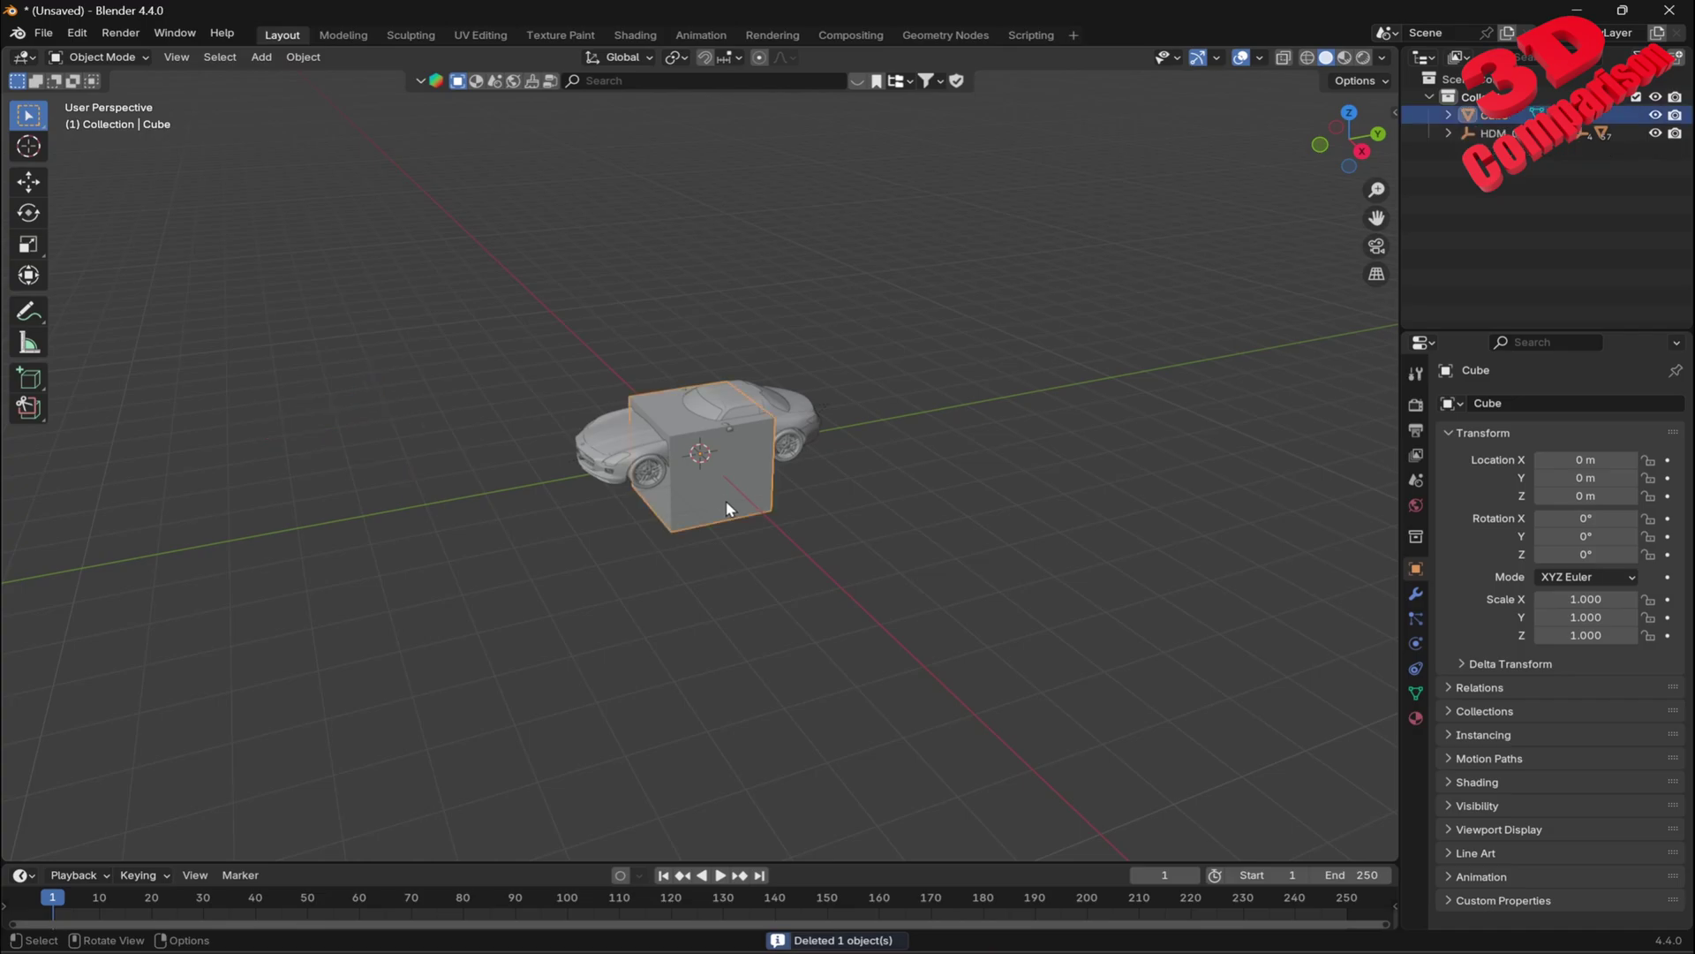
pyautogui.press('Delete')
# - Select all the car parts and clear their parent using Clear and Keep Transformation
pyautogui.scroll(8, 814, 421)
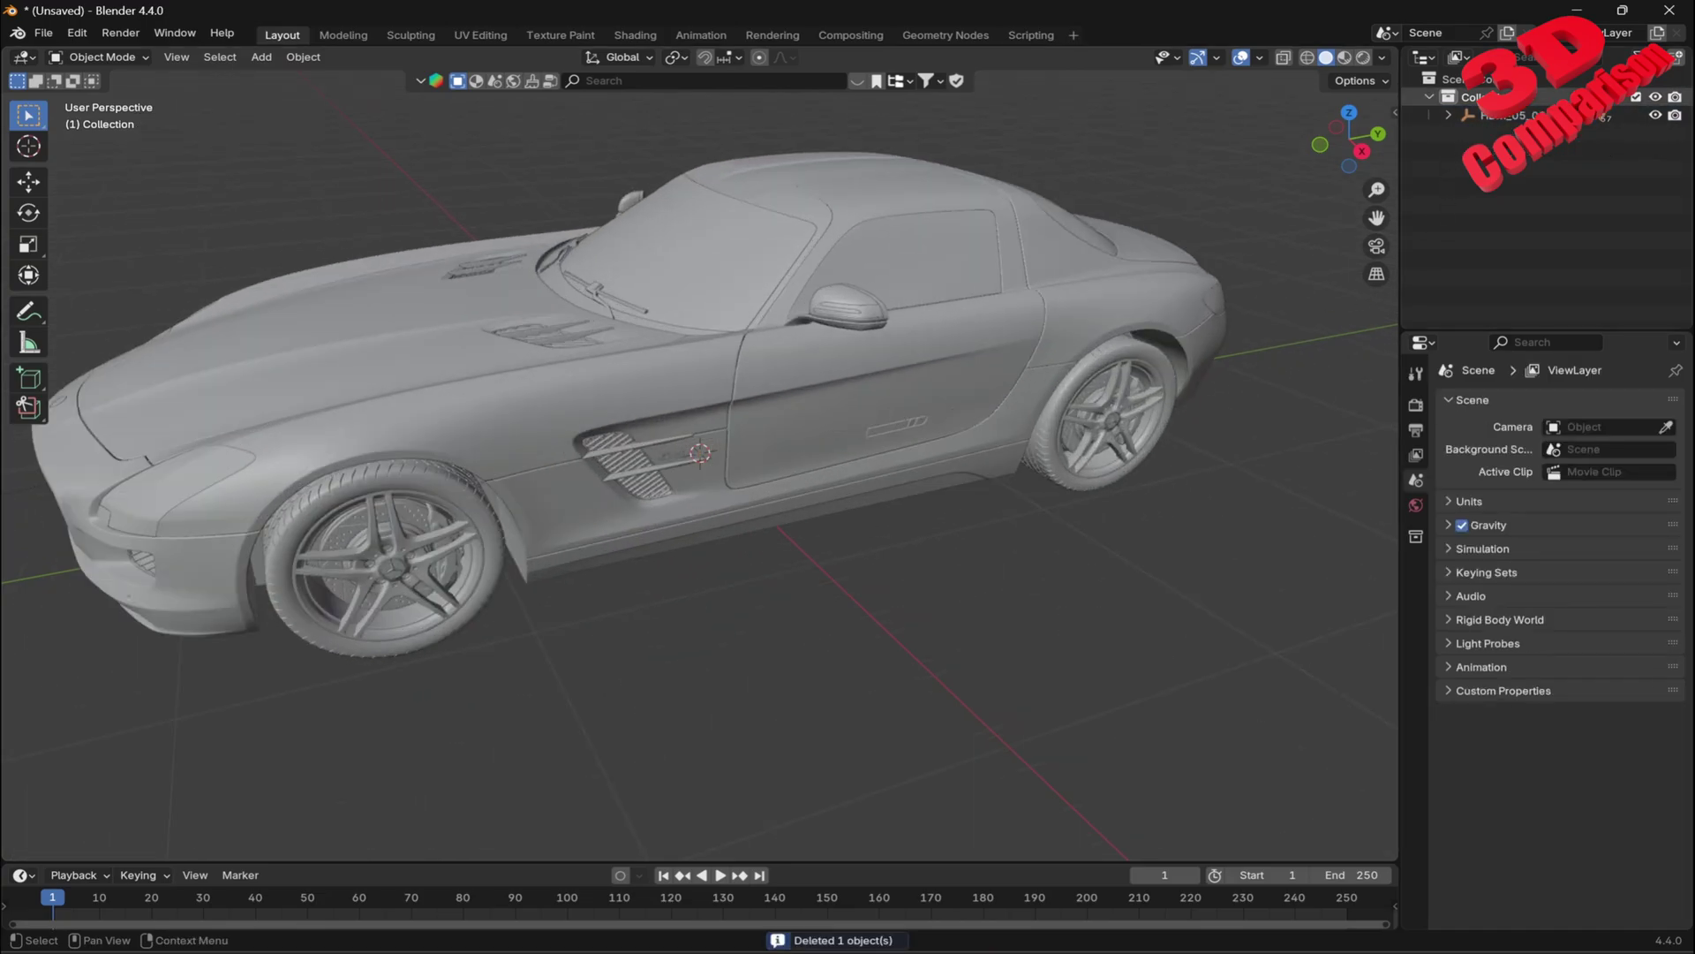
pyautogui.scroll(-2, 1130, 355)
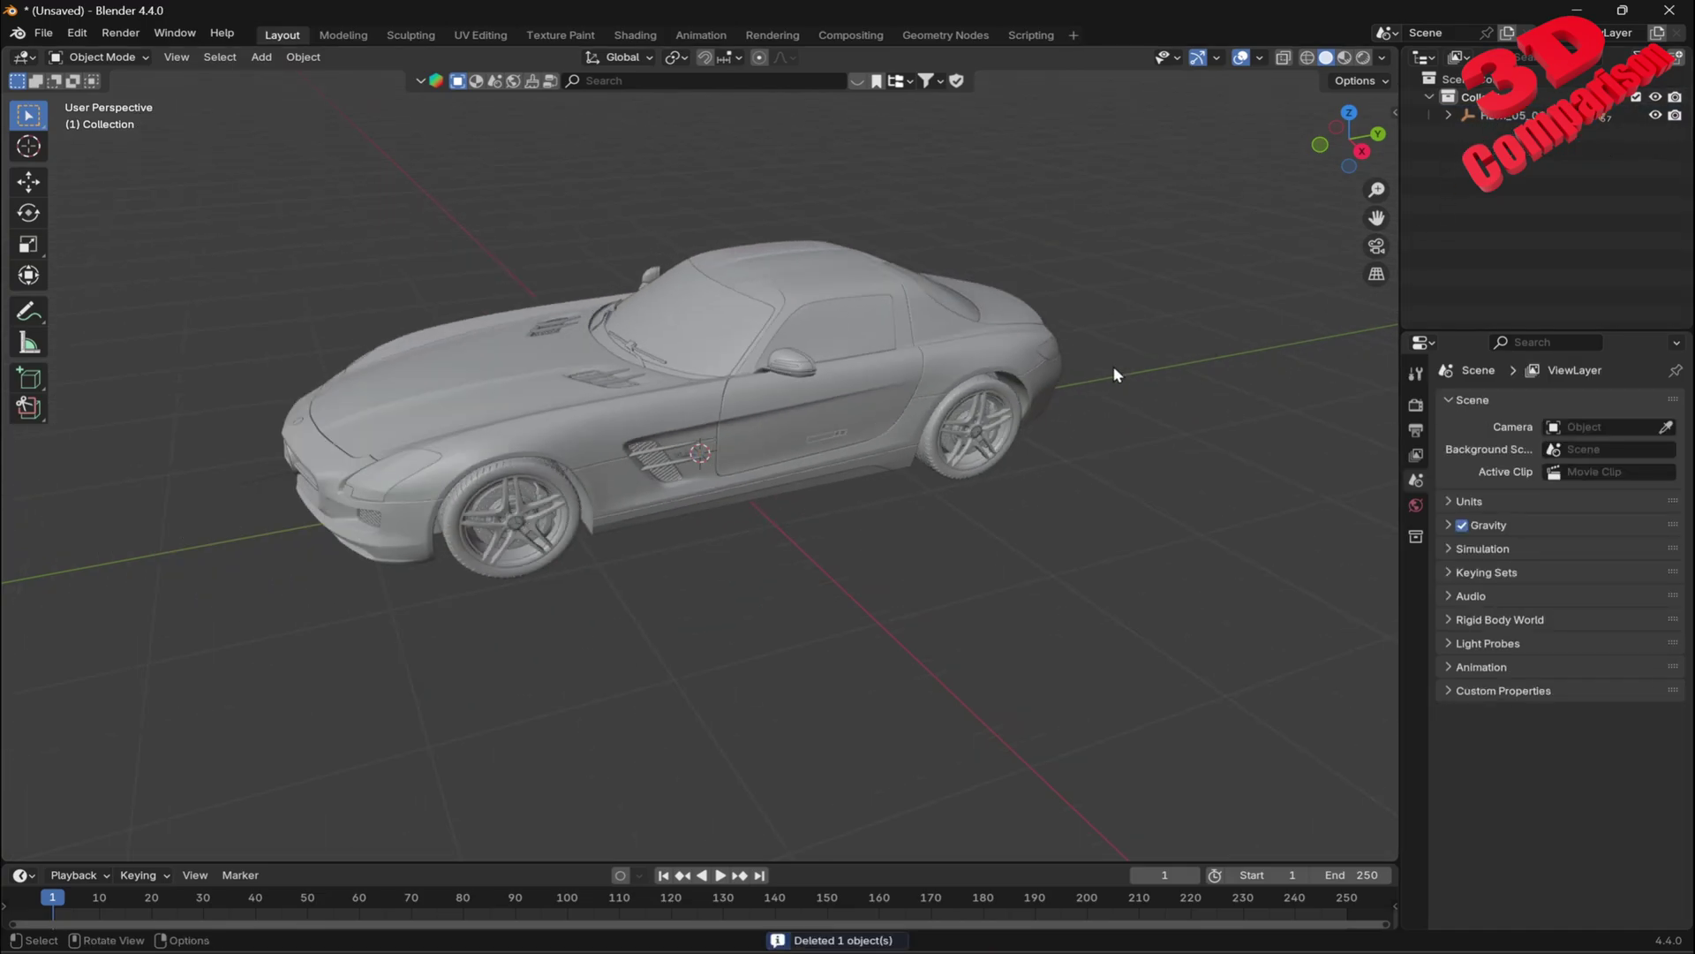
pyautogui.moveTo(1115, 369); pyautogui.dragTo(1019, 360, button='middle')
pyautogui.moveTo(1181, 385); pyautogui.dragTo(1176, 380)
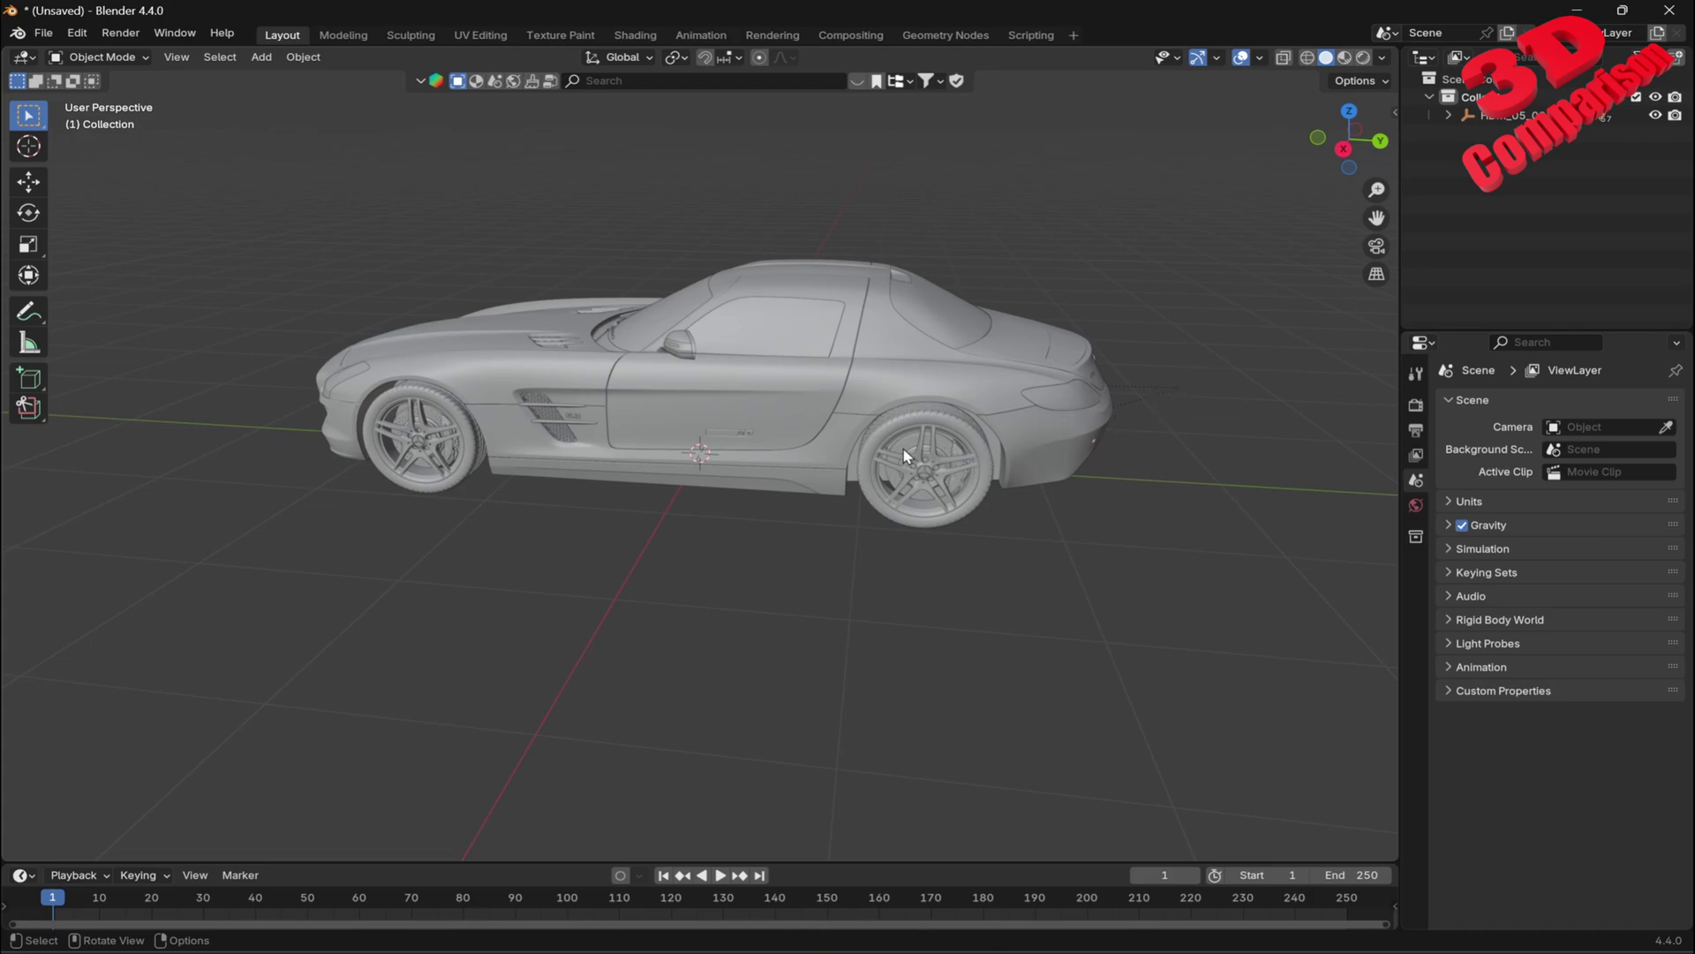
pyautogui.moveTo(933, 451); pyautogui.dragTo(1053, 451, button='middle')
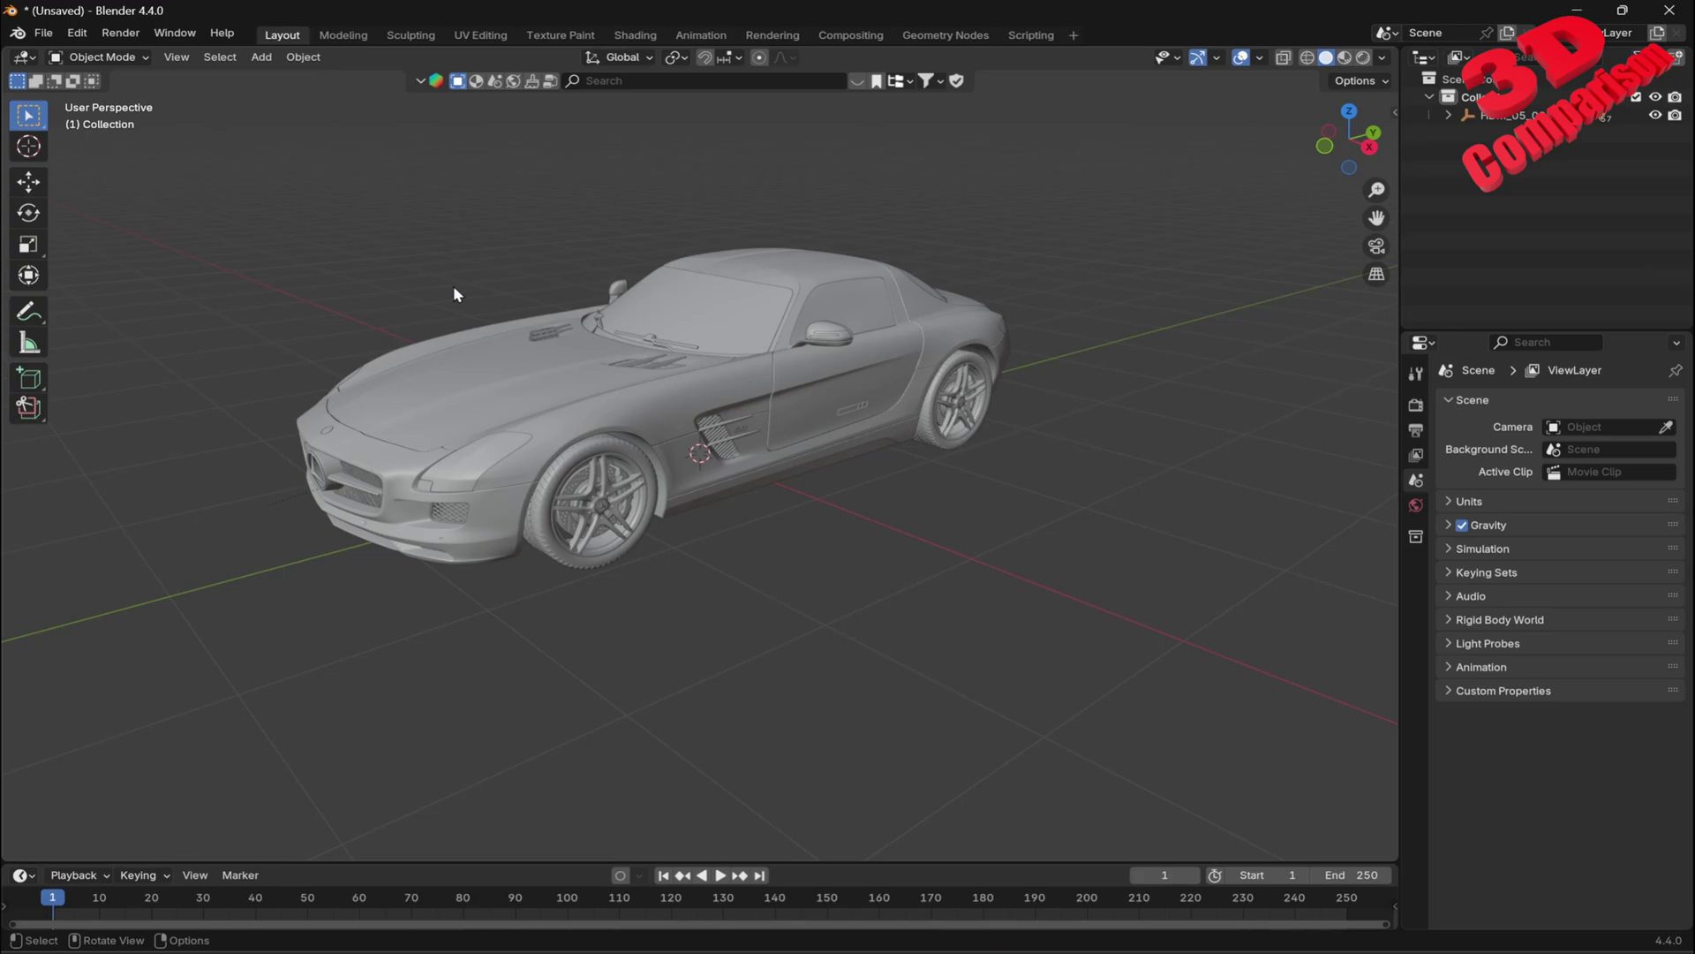
pyautogui.moveTo(247, 156); pyautogui.dragTo(1153, 724)
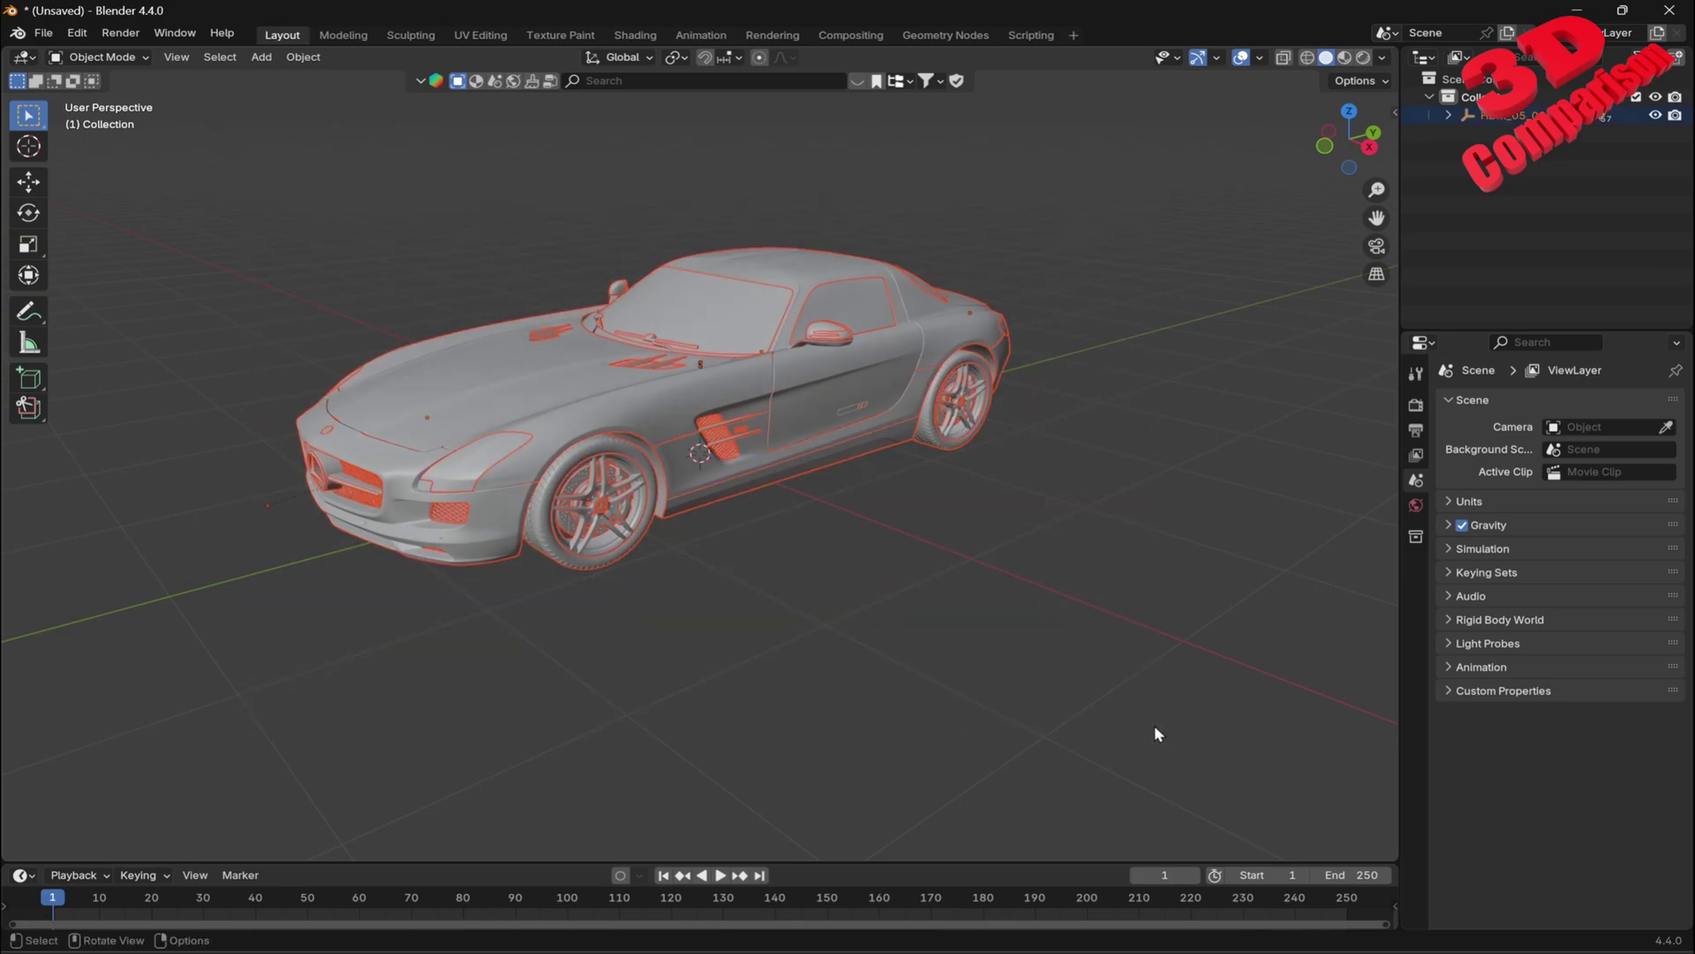
pyautogui.hotkey('alt', 'p')
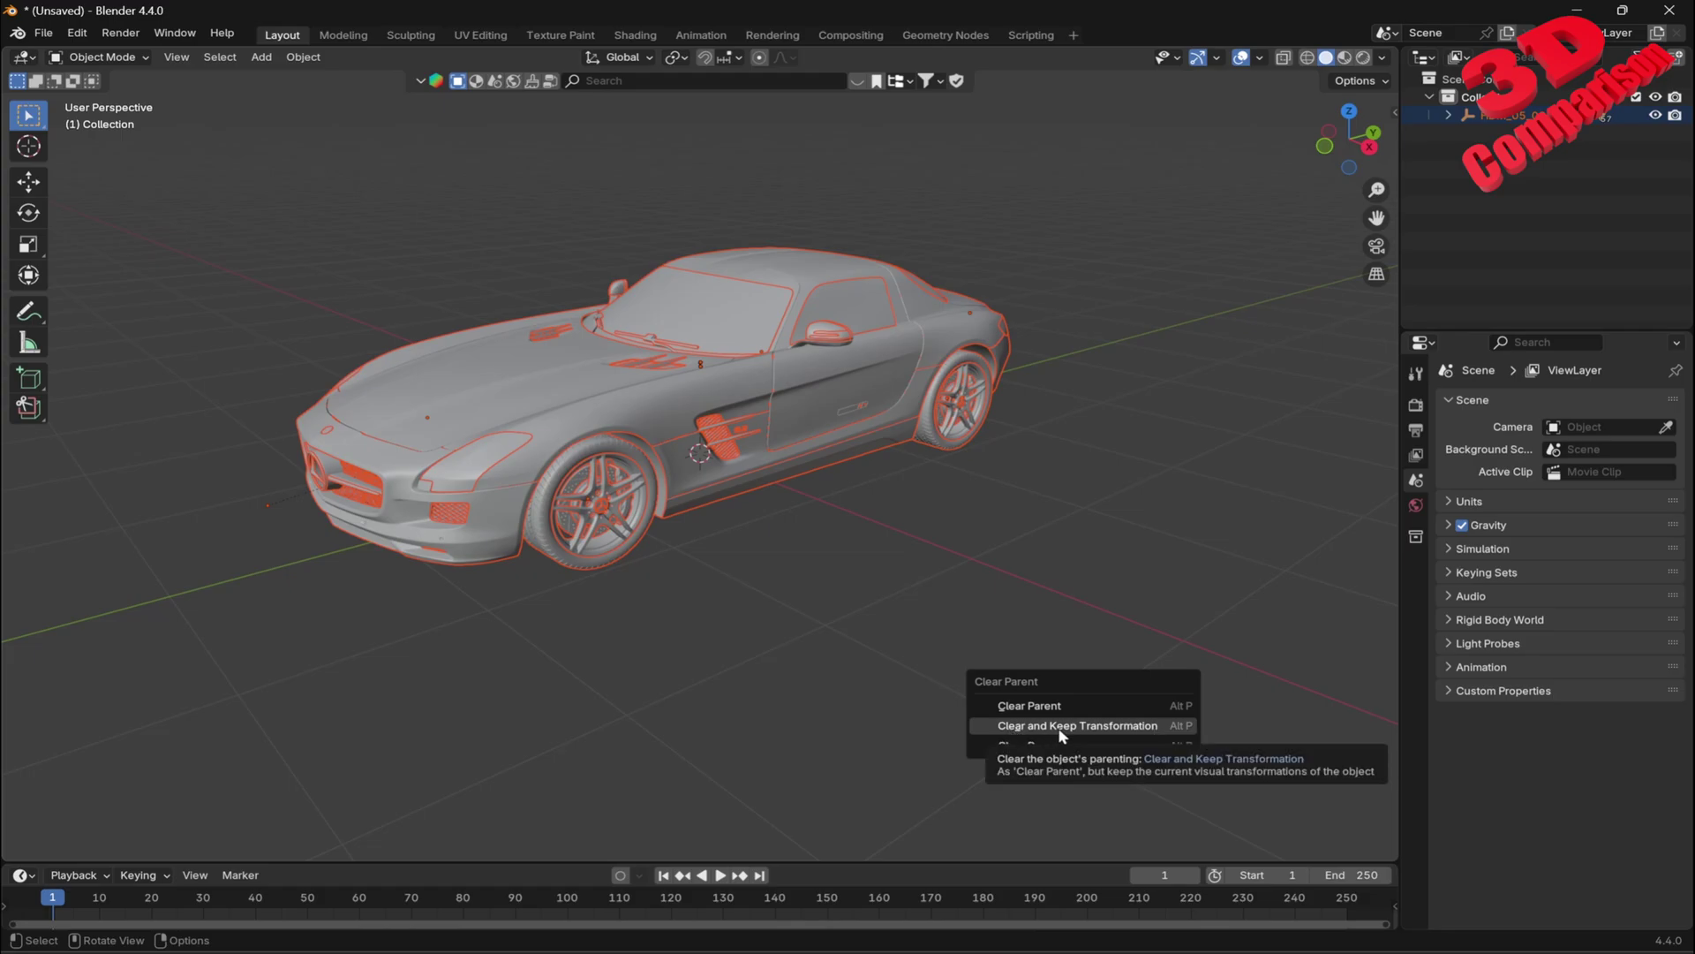
pyautogui.click(1011, 732)
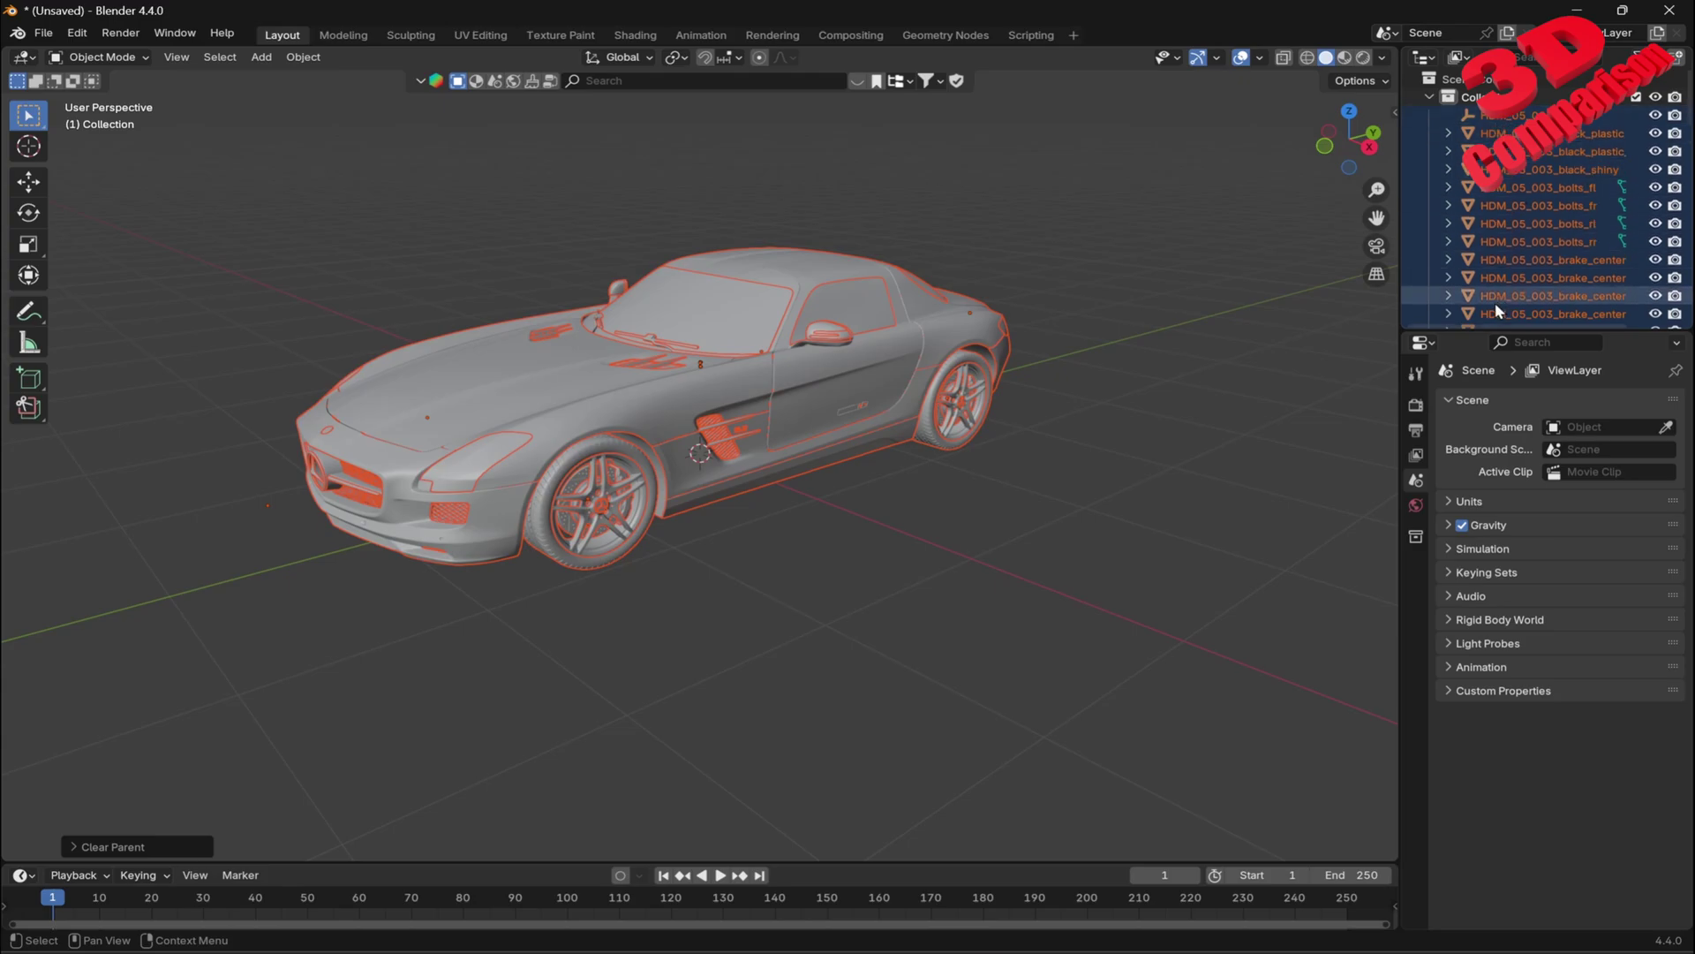
# - Enable the Screencast Keys overlay in the viewport and deselect the car parts
pyautogui.press('n')
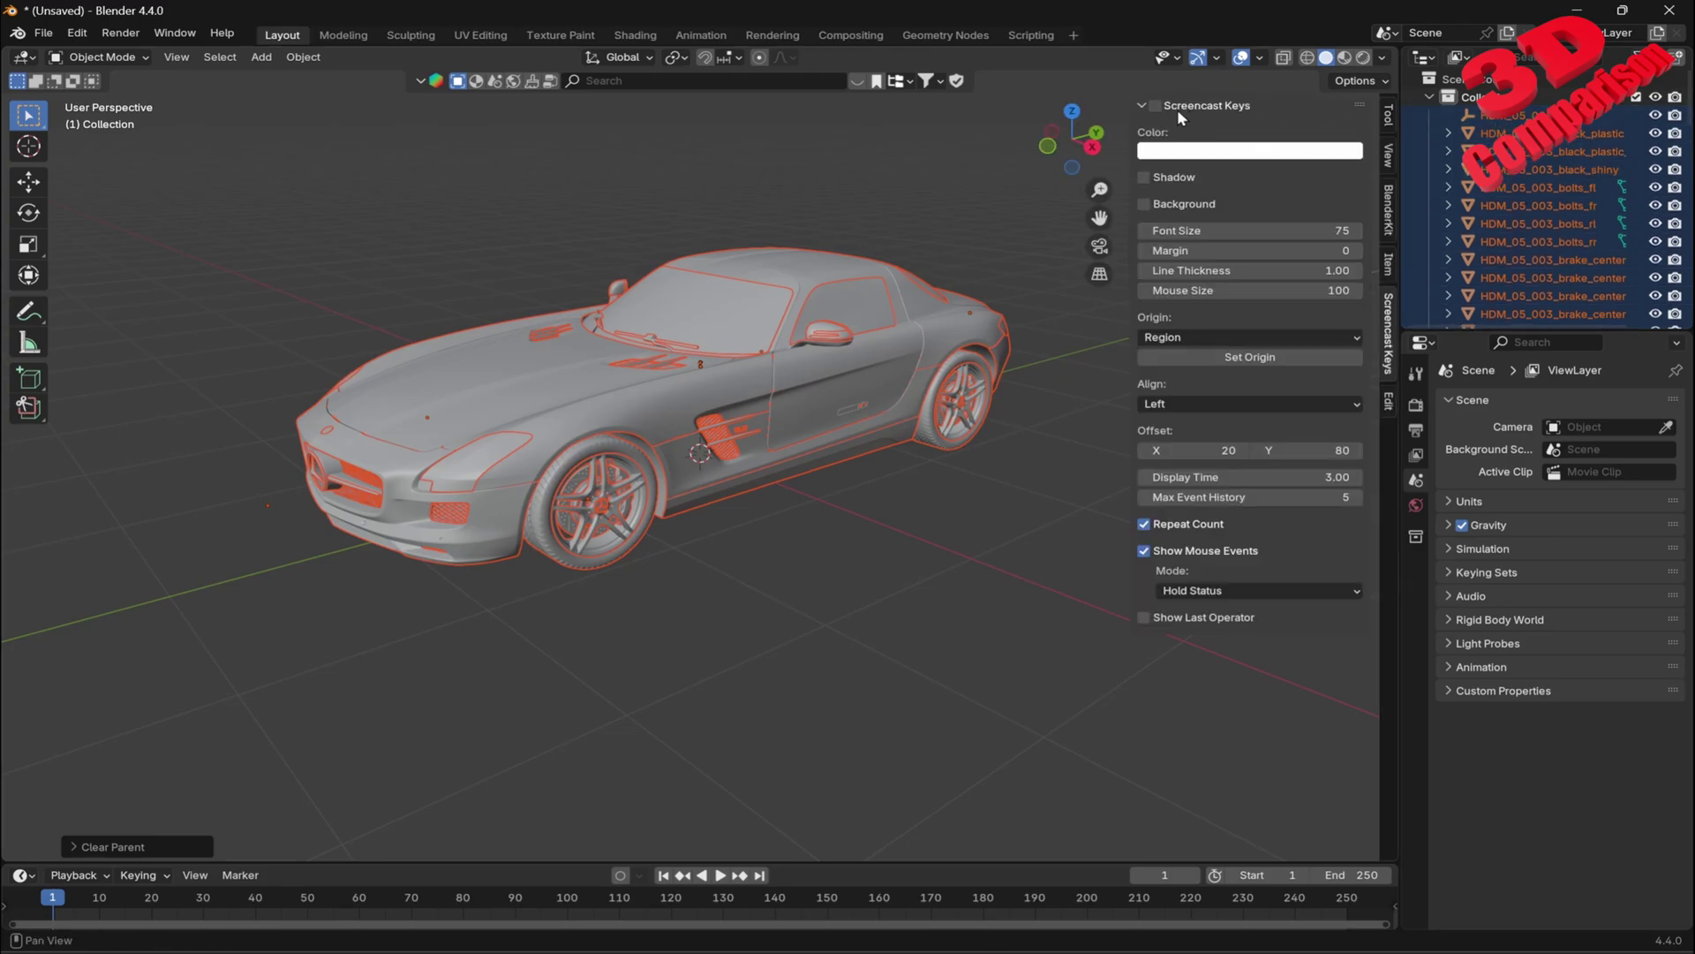
pyautogui.press('n')
pyautogui.click(369, 705)
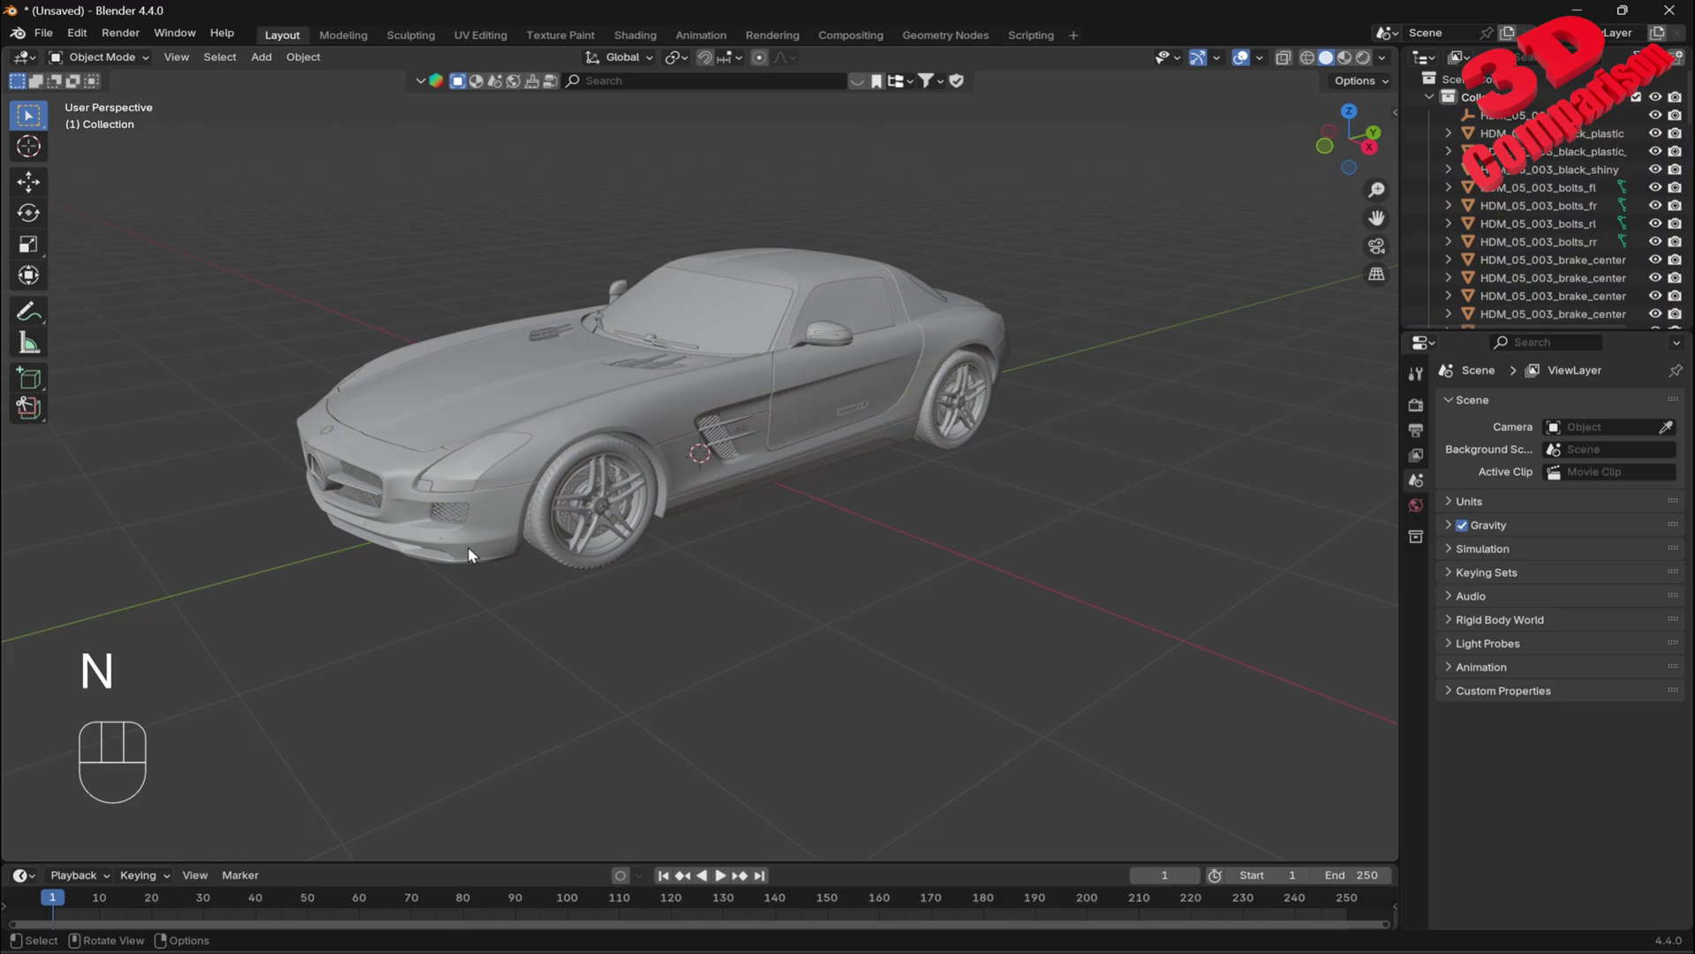
# - Try to move the car body and the windows one by one, independently of the other parts
pyautogui.moveTo(263, 159); pyautogui.dragTo(1123, 667)
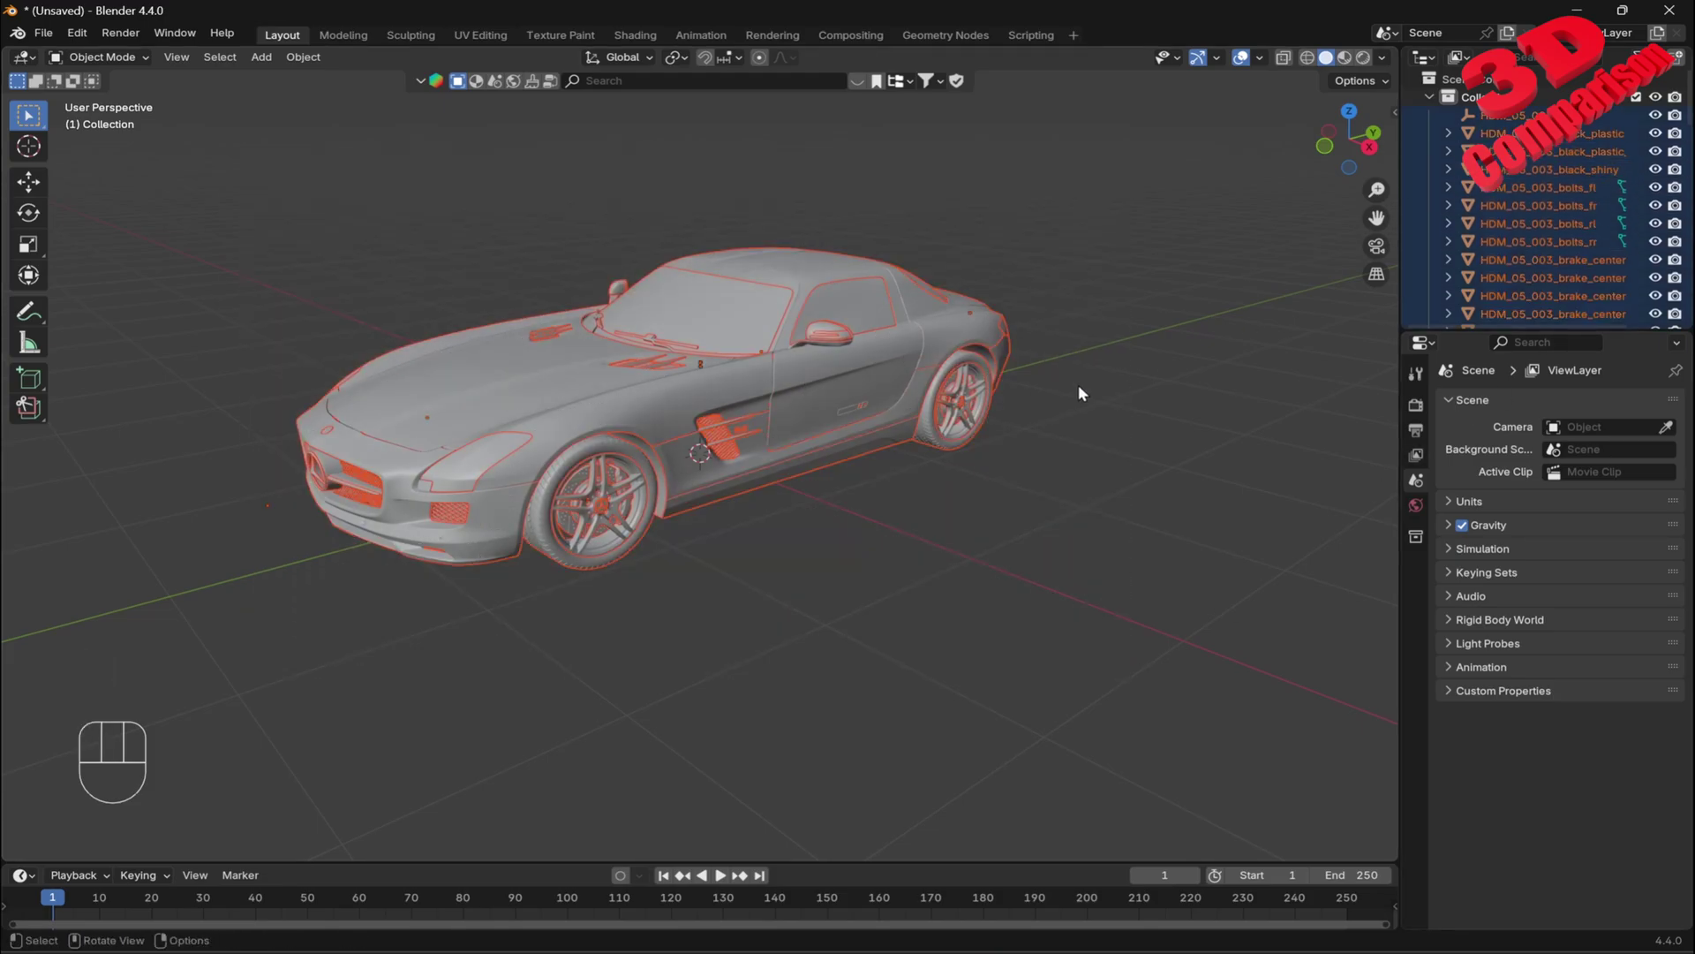
pyautogui.moveTo(1099, 421)
pyautogui.mouseDown(button='middle')
pyautogui.moveTo(870, 428)
pyautogui.moveTo(979, 392)
pyautogui.moveTo(1093, 433)
pyautogui.mouseUp(button='middle')
pyautogui.click(1035, 546)
pyautogui.scroll(-2, 1036, 546)
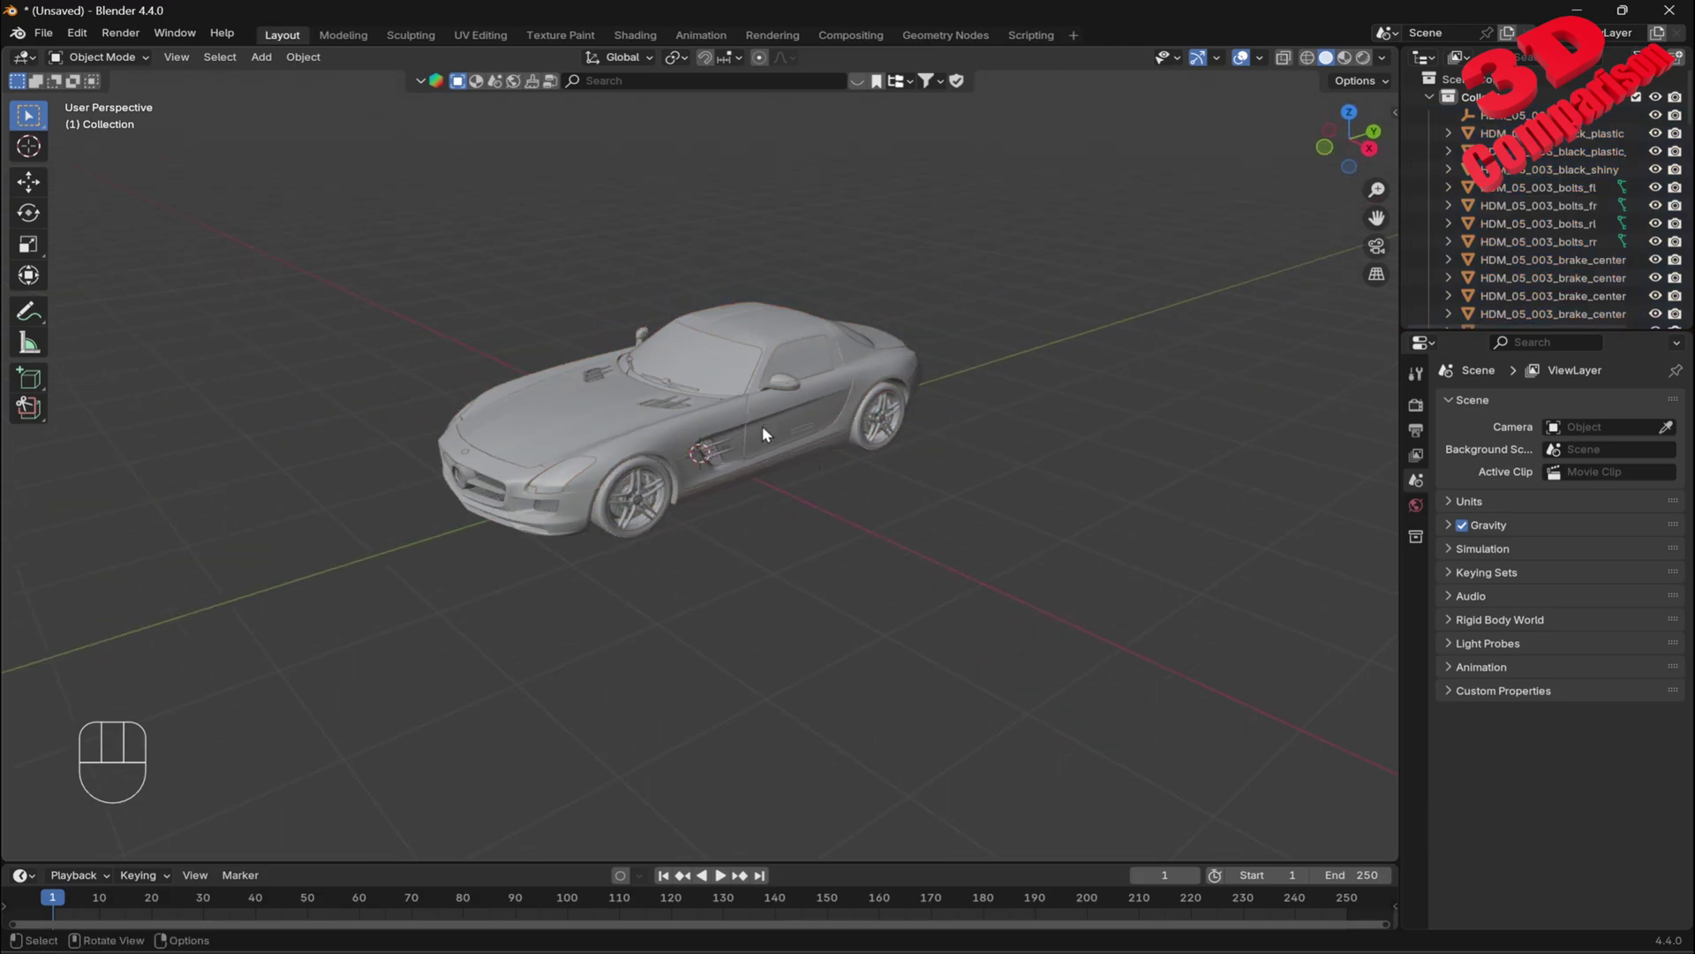
pyautogui.click(780, 416)
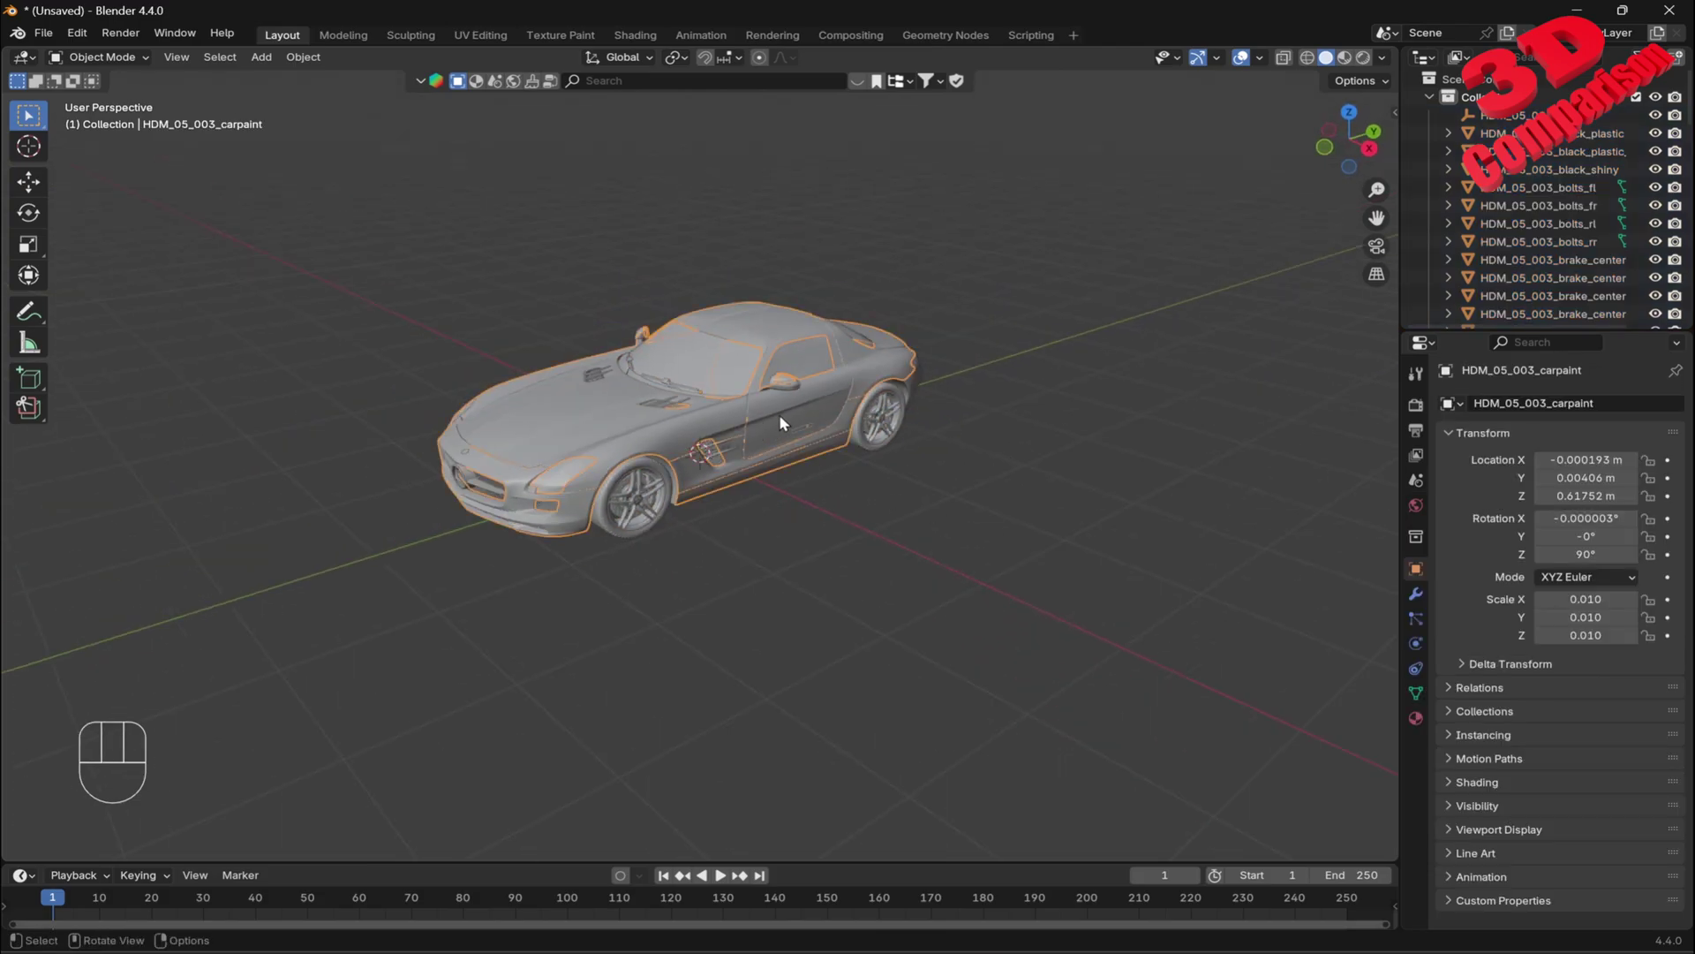
pyautogui.press('g')
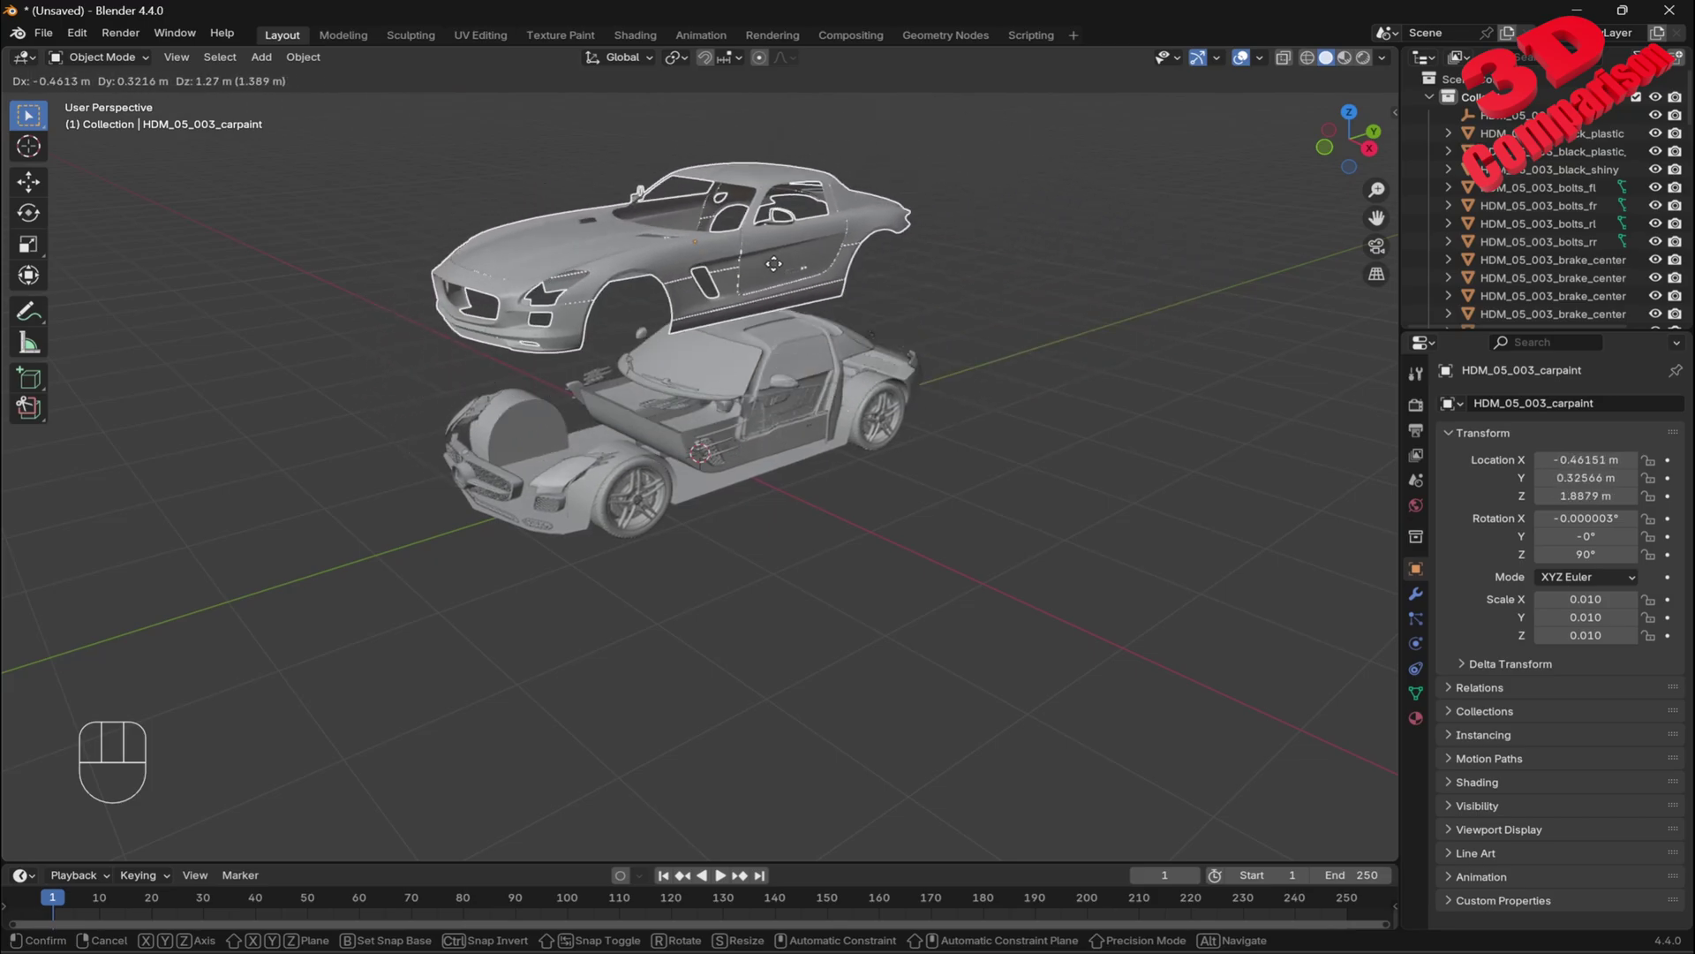
pyautogui.press('Escape')
pyautogui.click(817, 375)
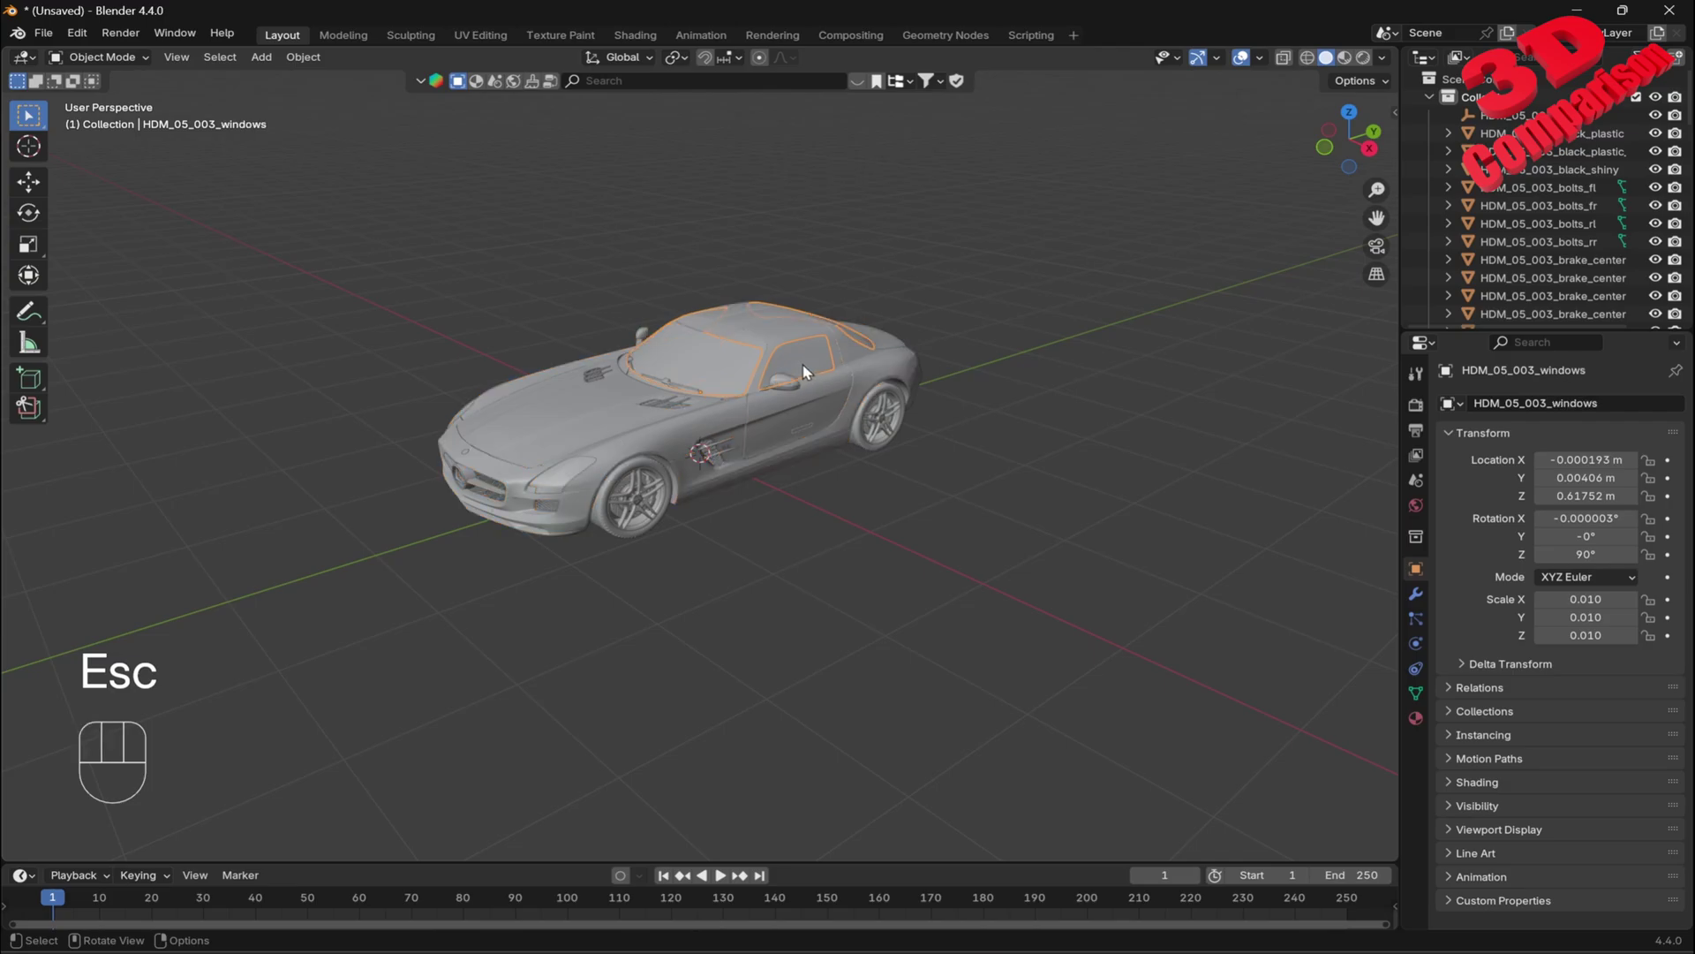
pyautogui.press('g')
pyautogui.press('Escape')
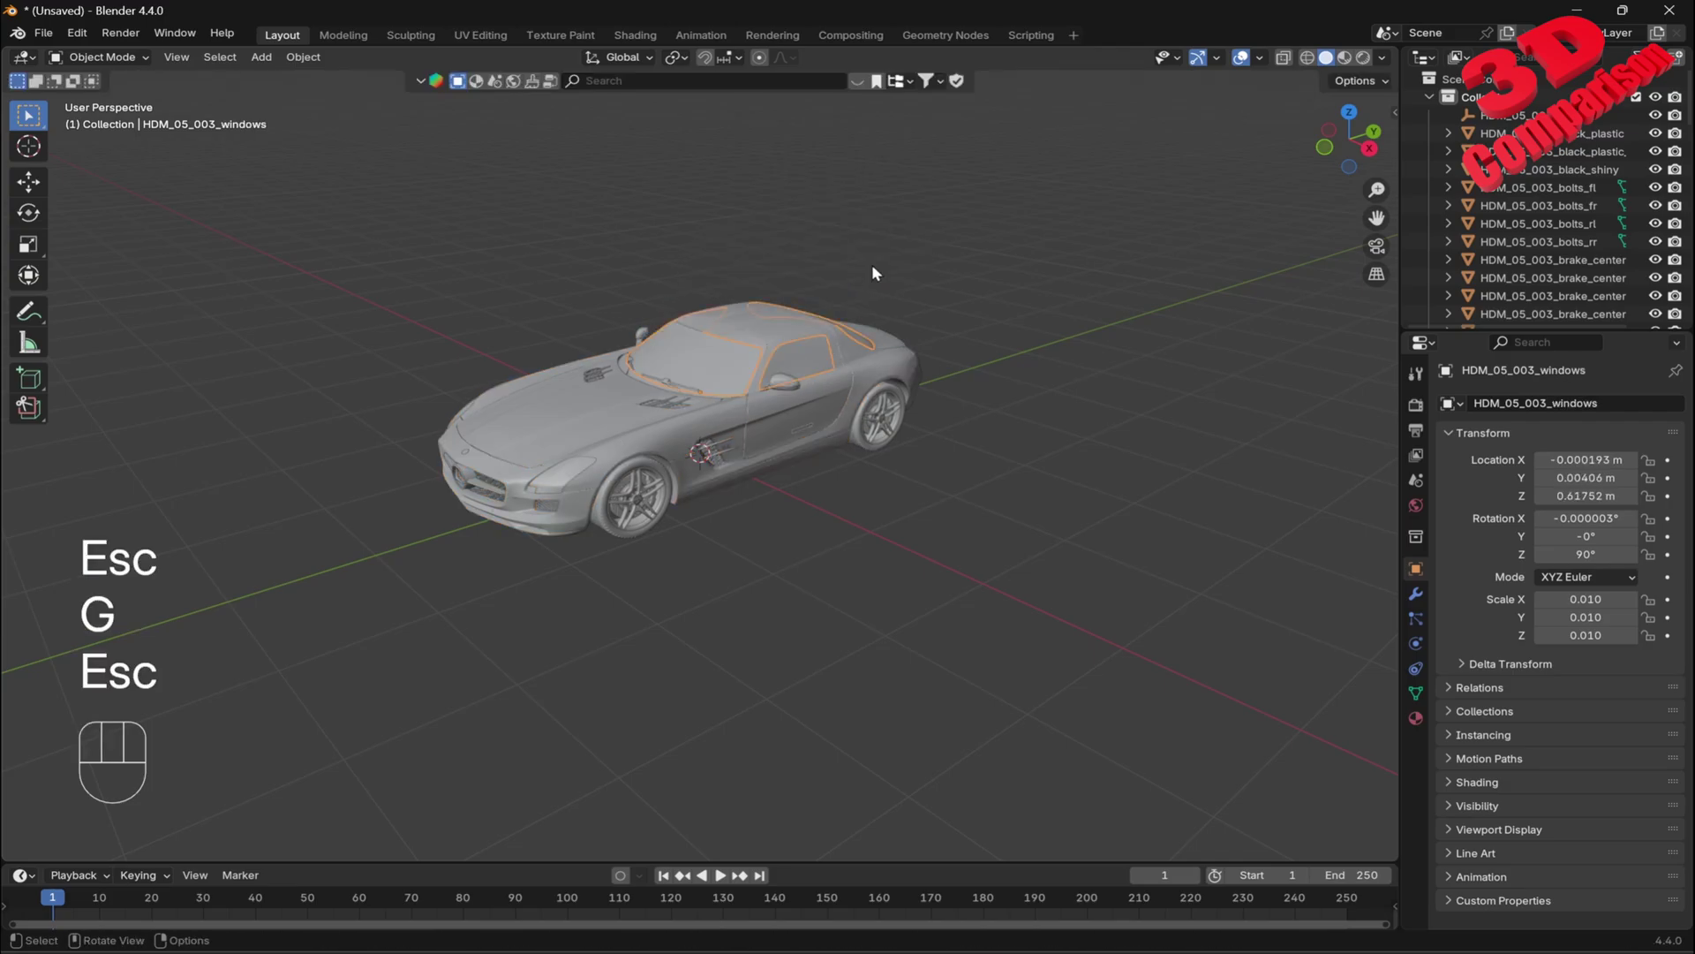
# - Try selecting all the car parts together with all their geometry in Edit Mode, and return to Object Mode
pyautogui.scroll(2, 723, 299)
pyautogui.moveTo(679, 329); pyautogui.dragTo(721, 322, button='middle')
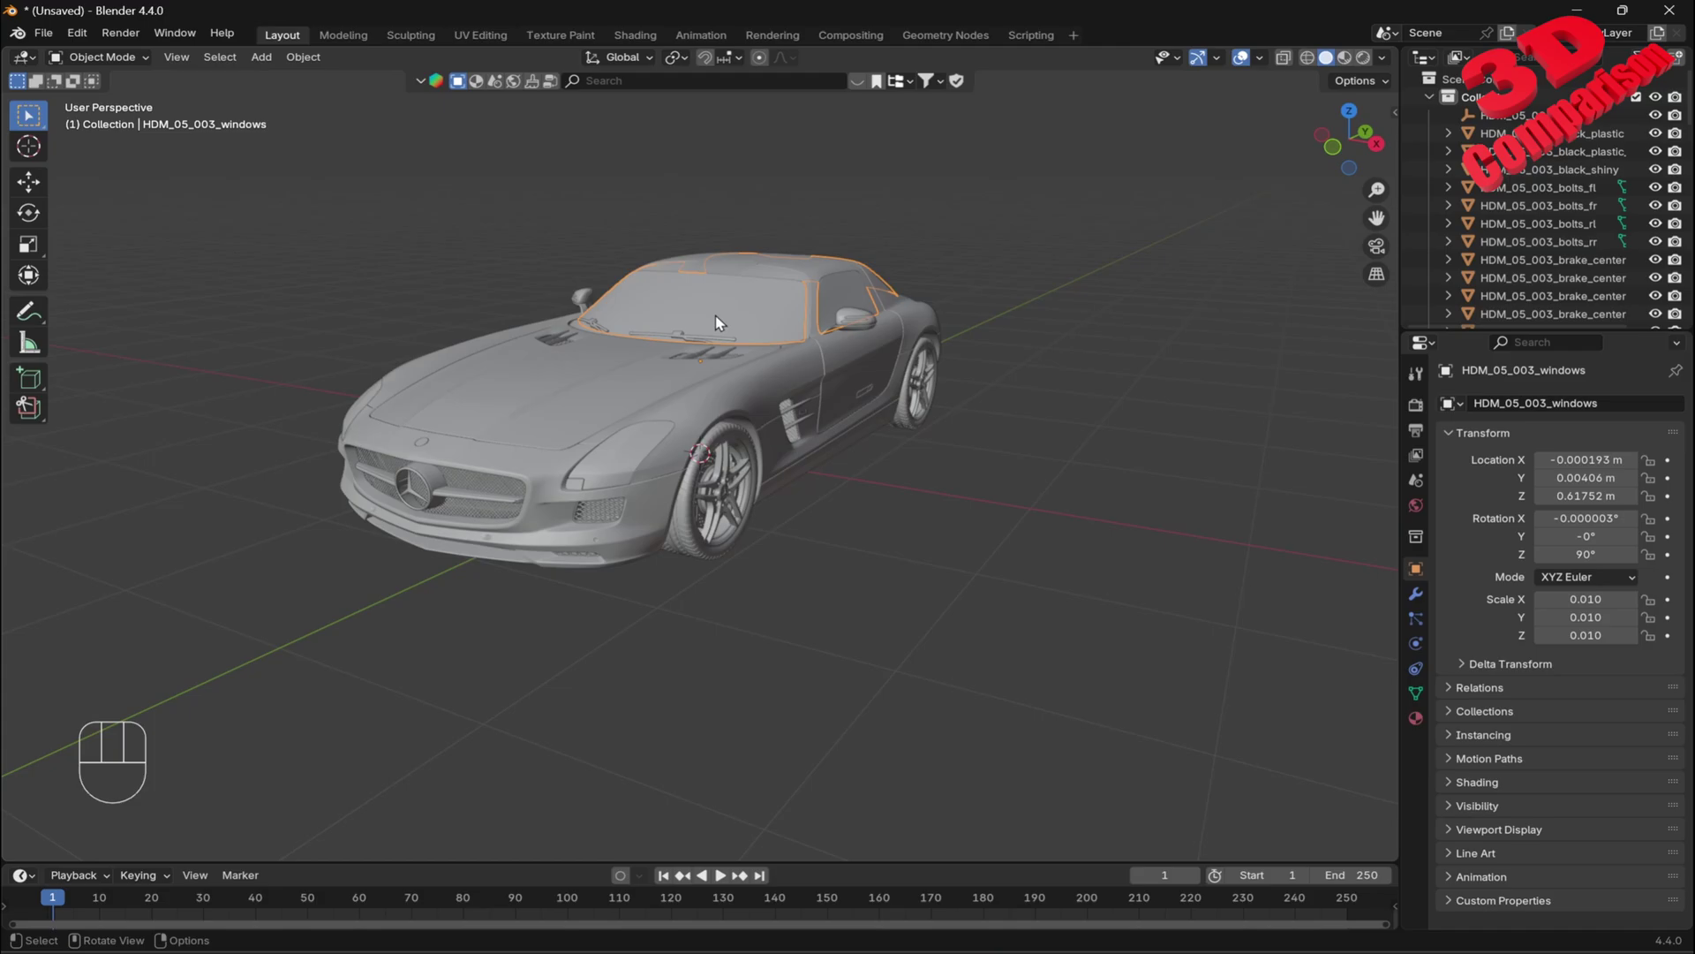
pyautogui.click(574, 191)
pyautogui.moveTo(284, 175); pyautogui.dragTo(1113, 723)
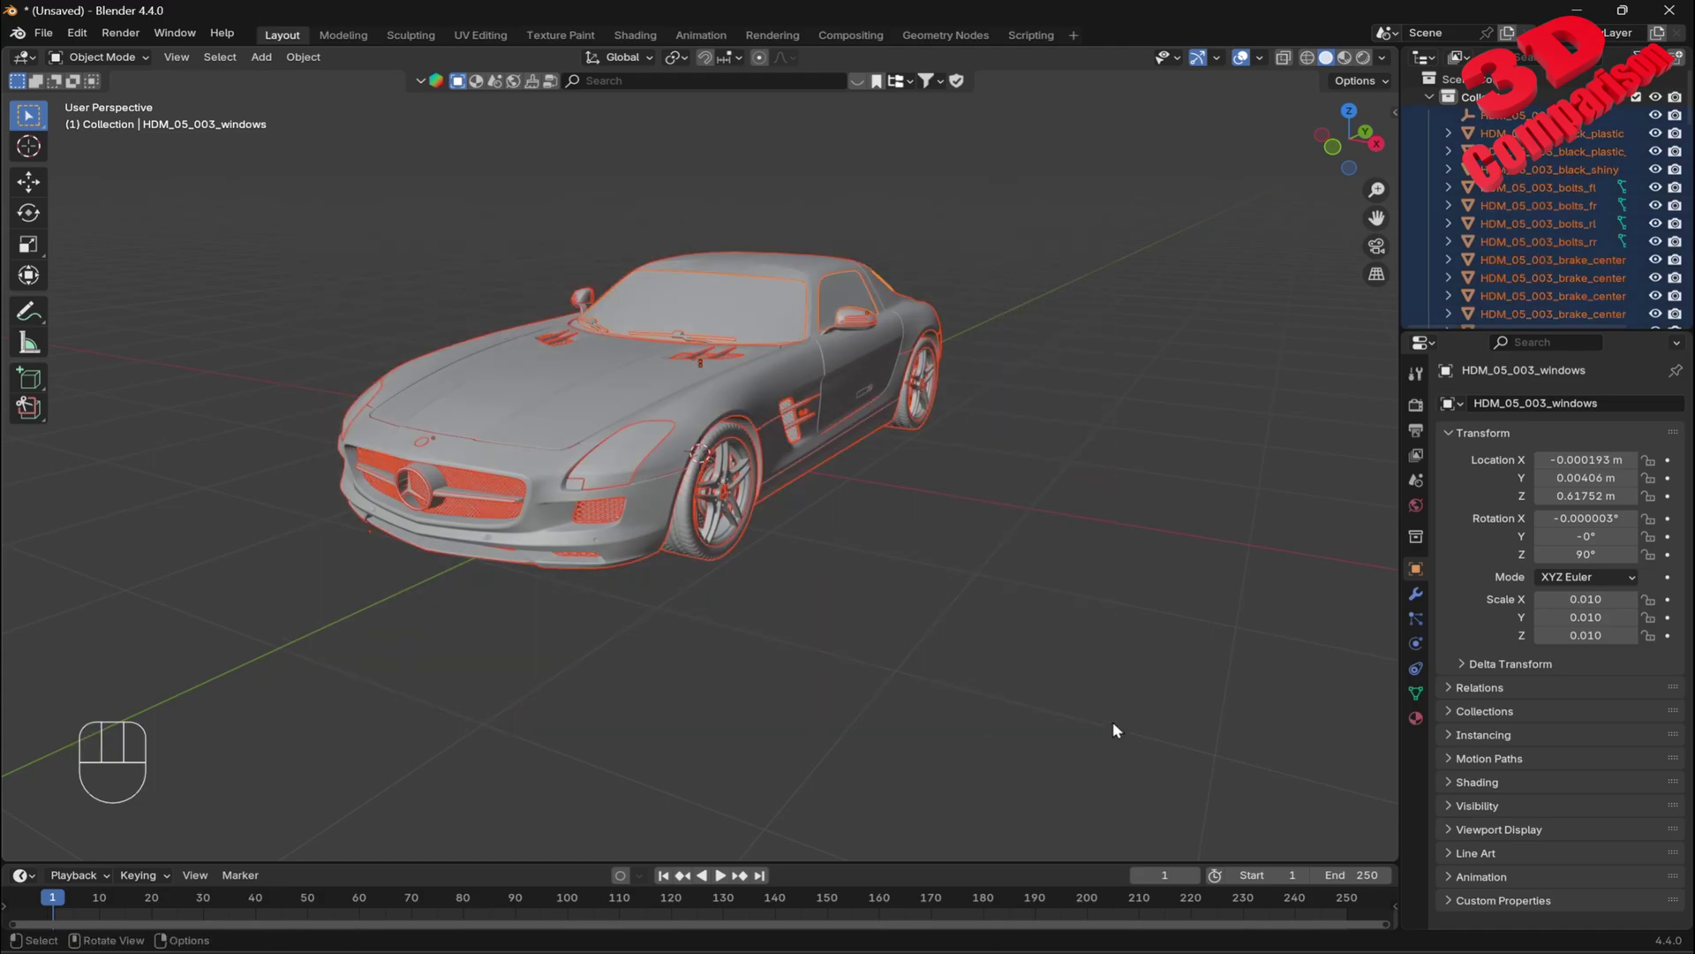
pyautogui.press('Tab')
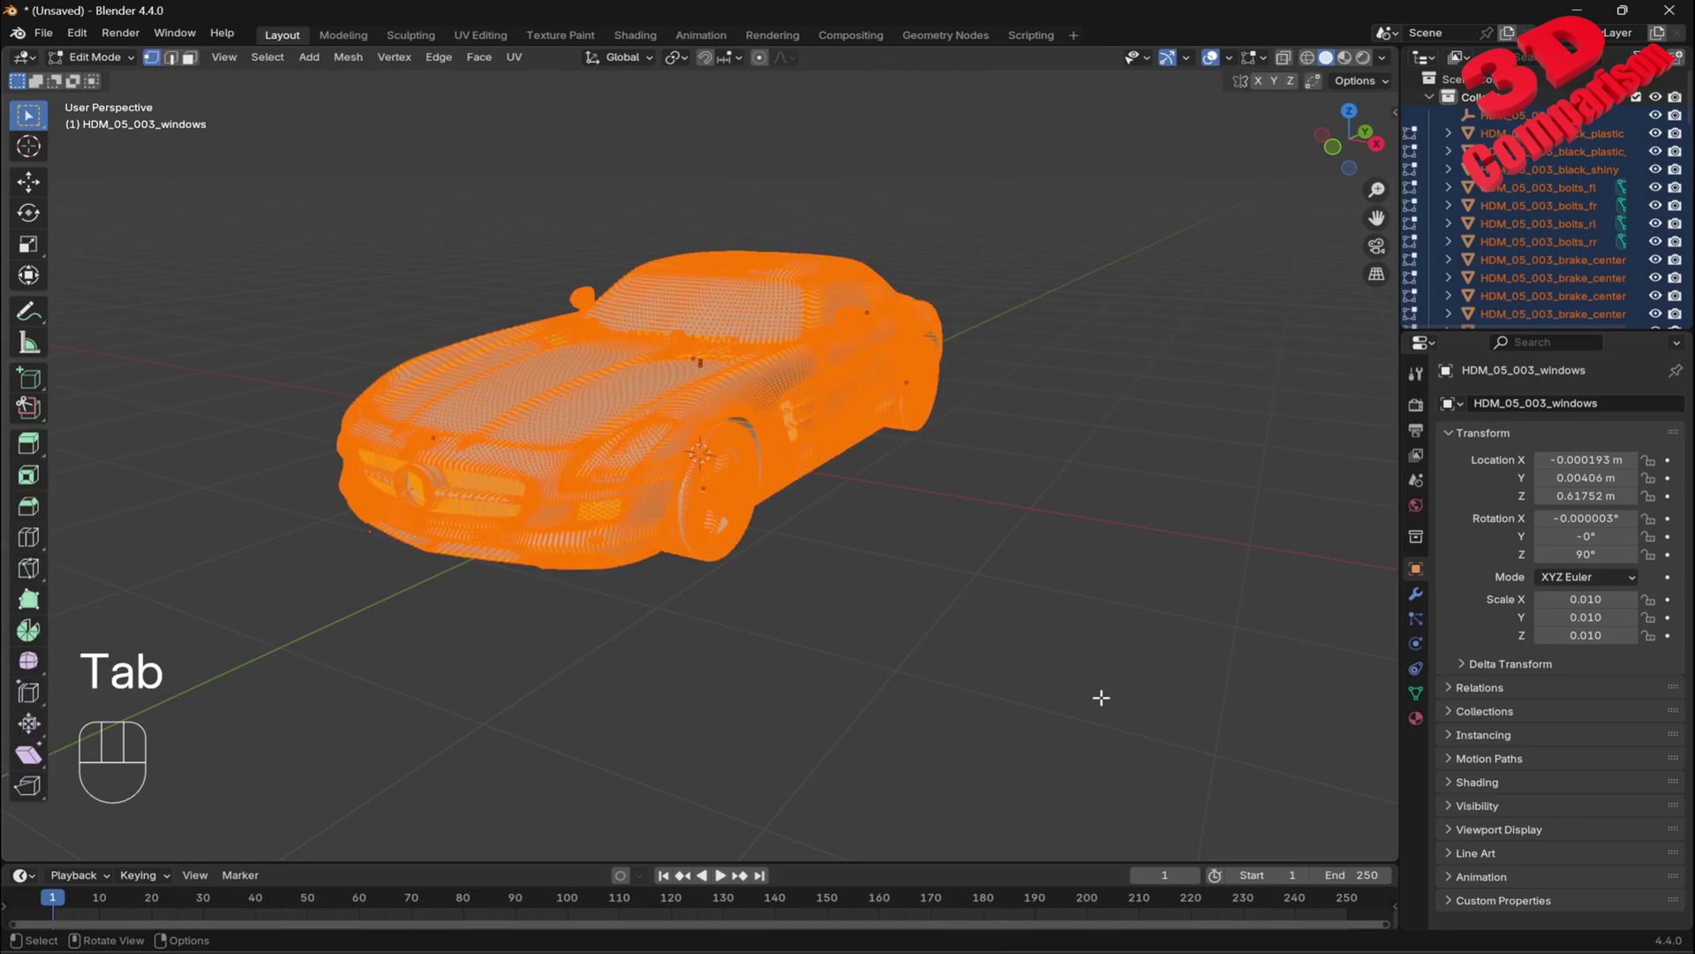
pyautogui.press('a')
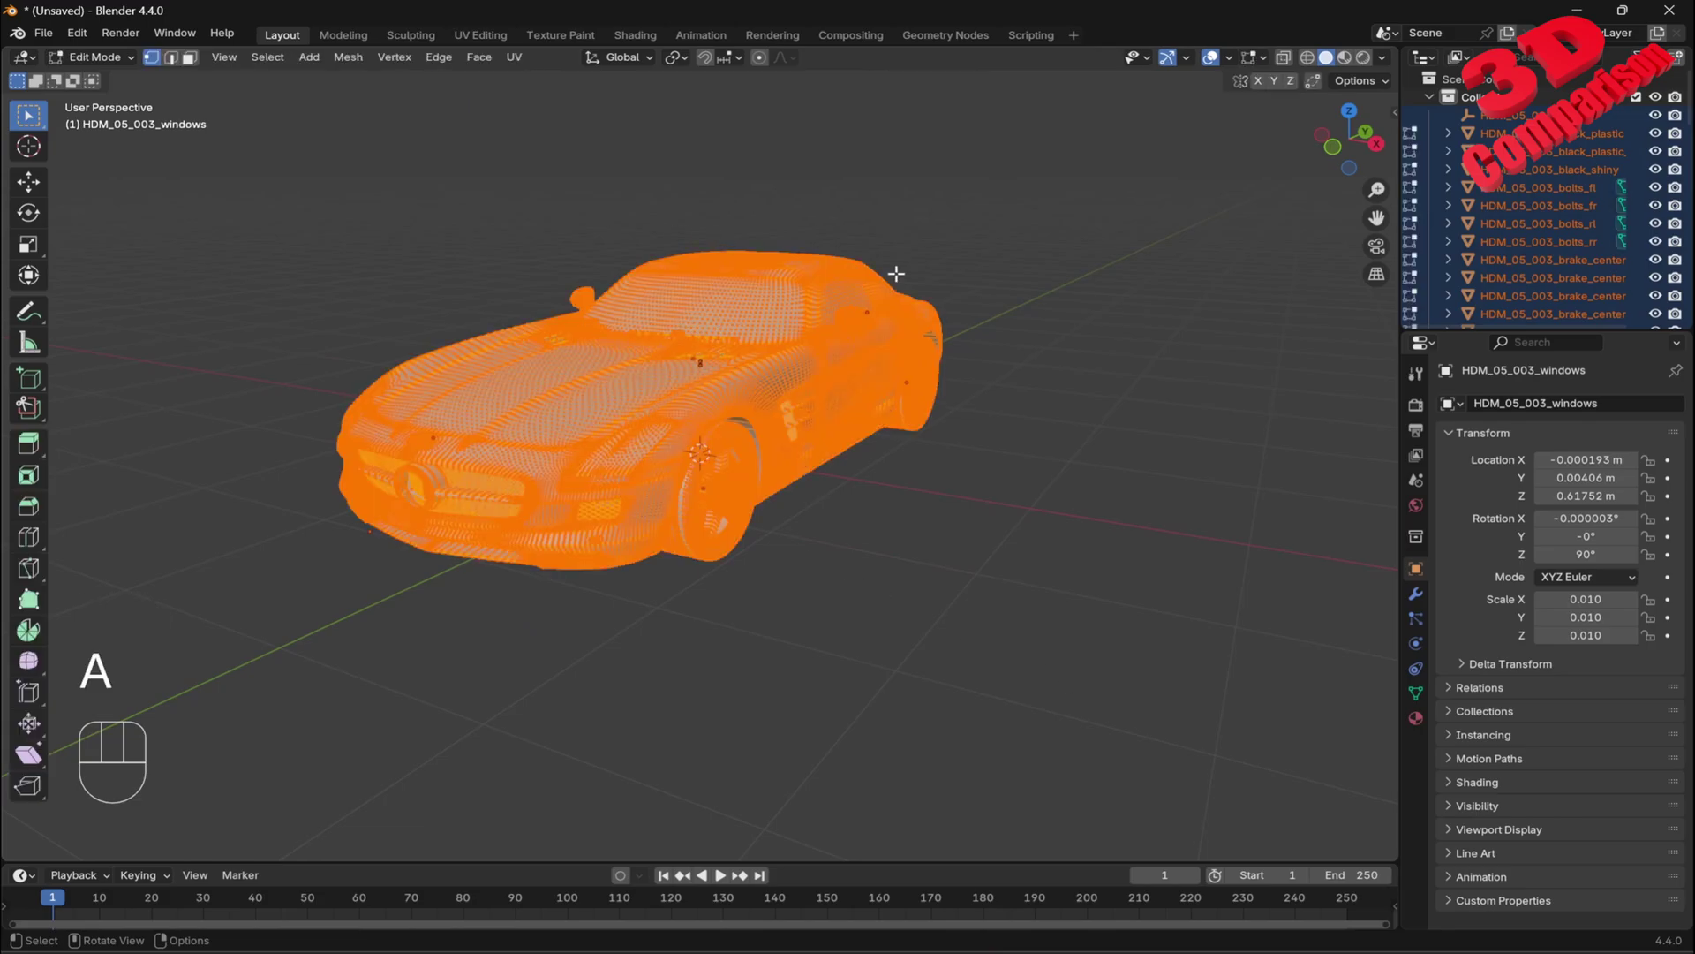
pyautogui.click(1043, 213)
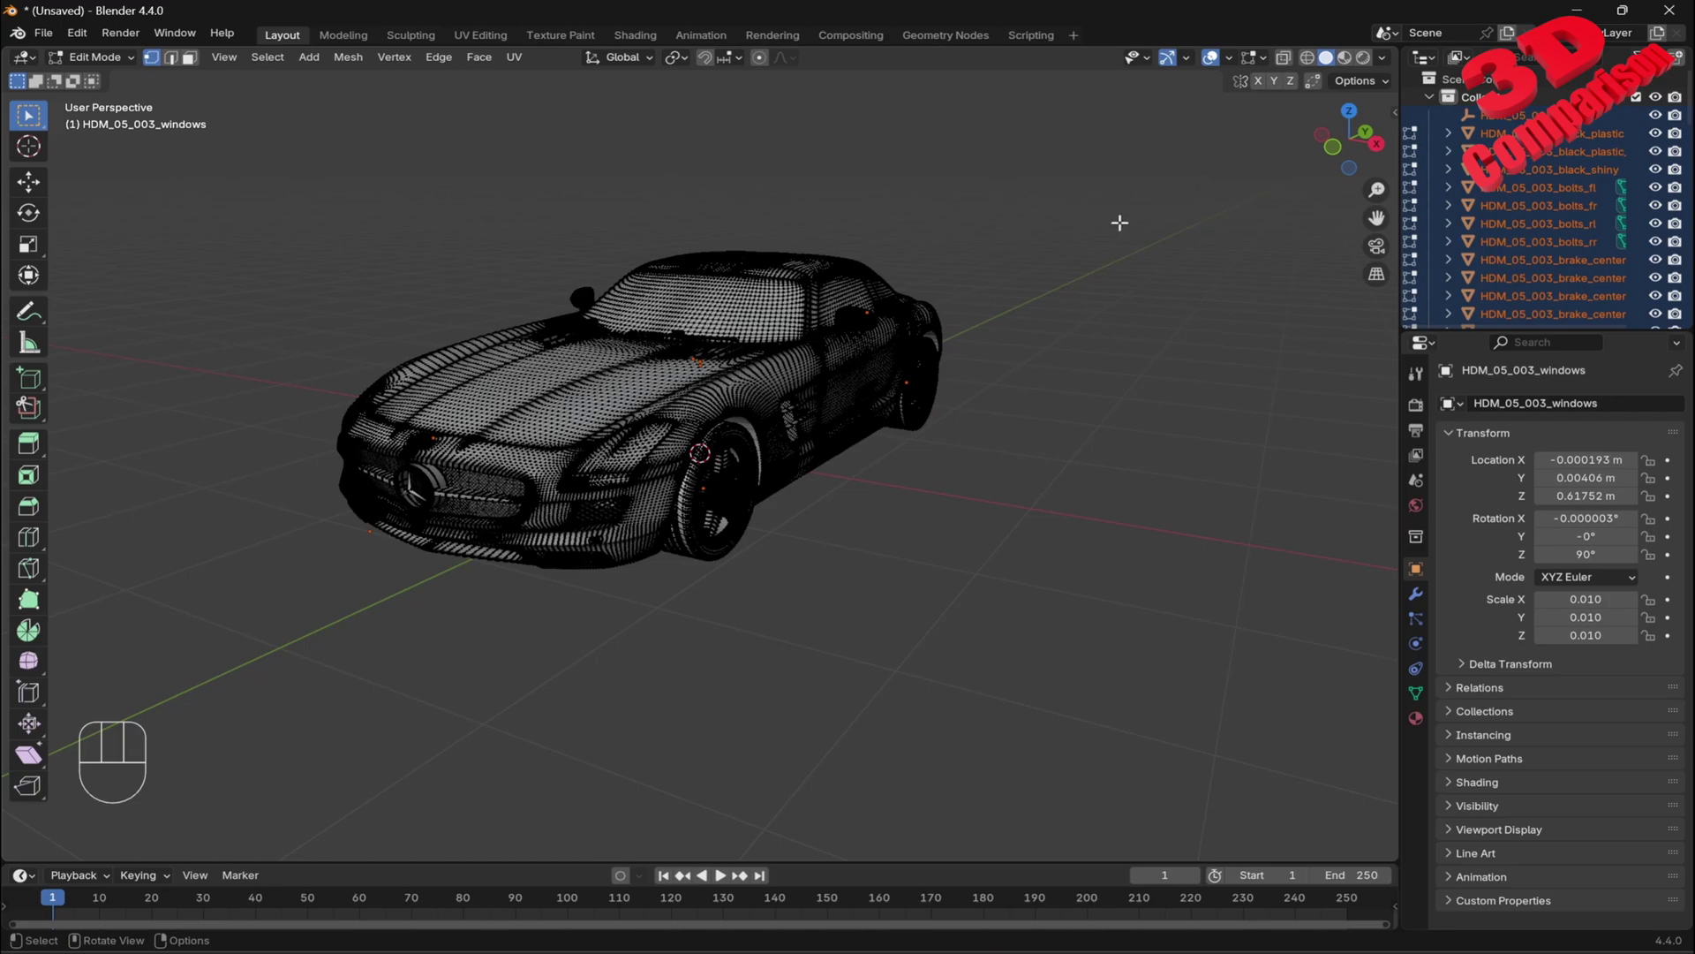
pyautogui.press('Tab')
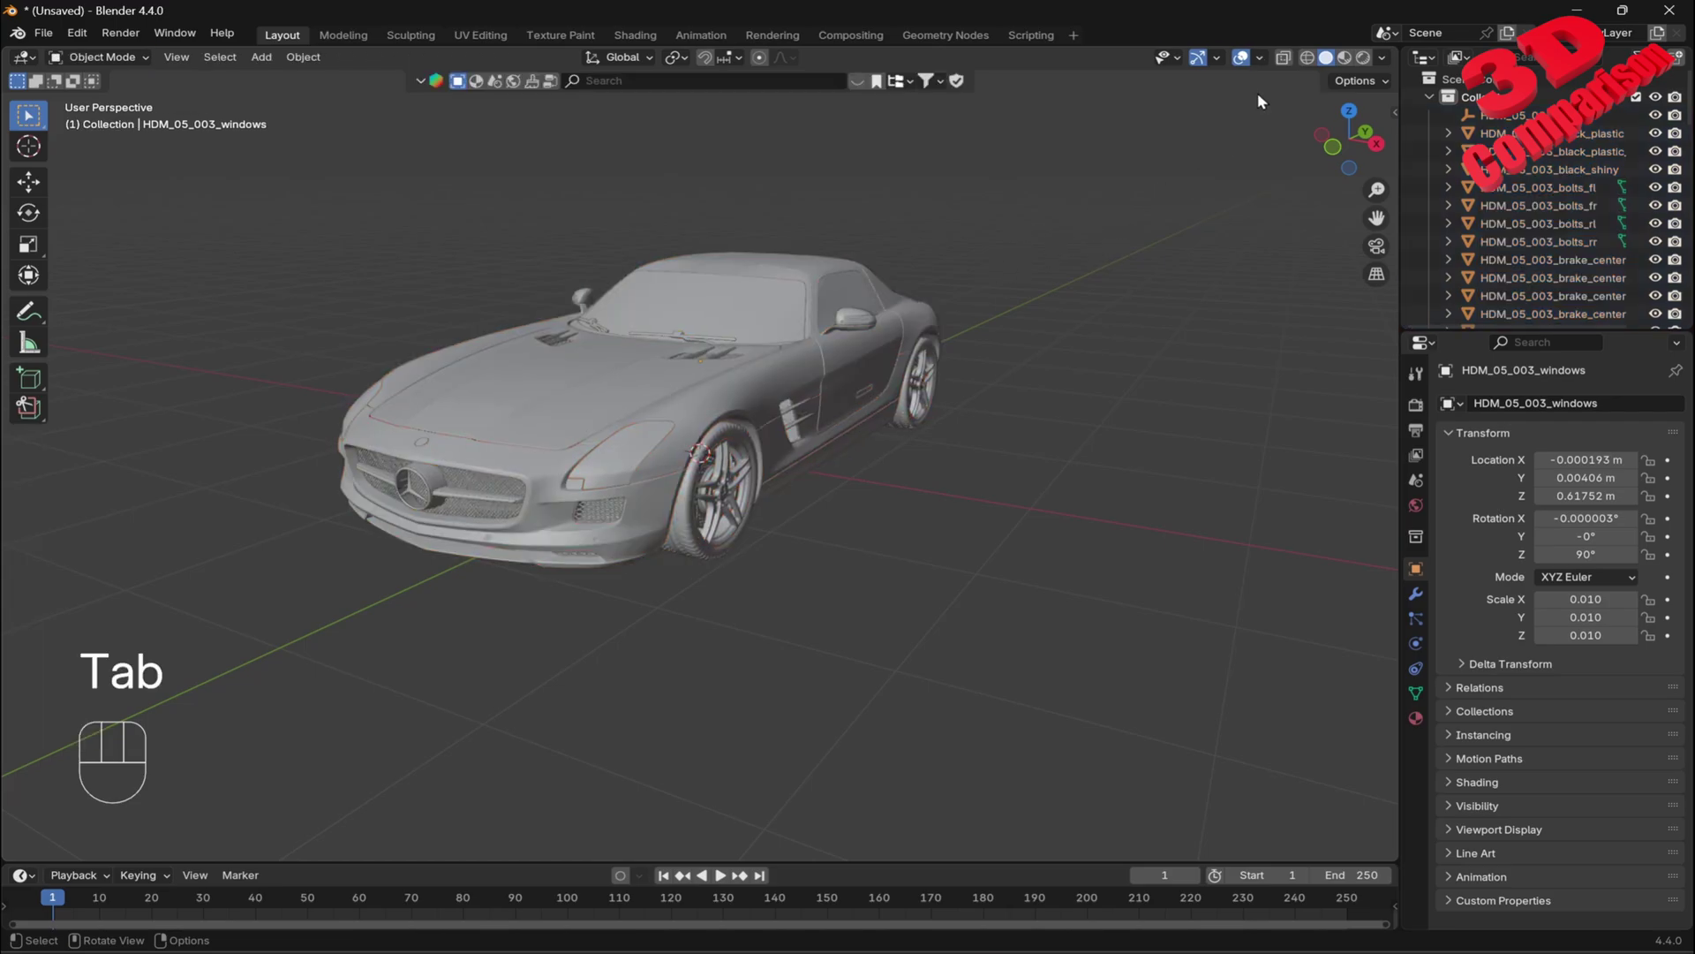
# - Turn on X-ray display in the viewport to see through the car body
pyautogui.click(1286, 60)
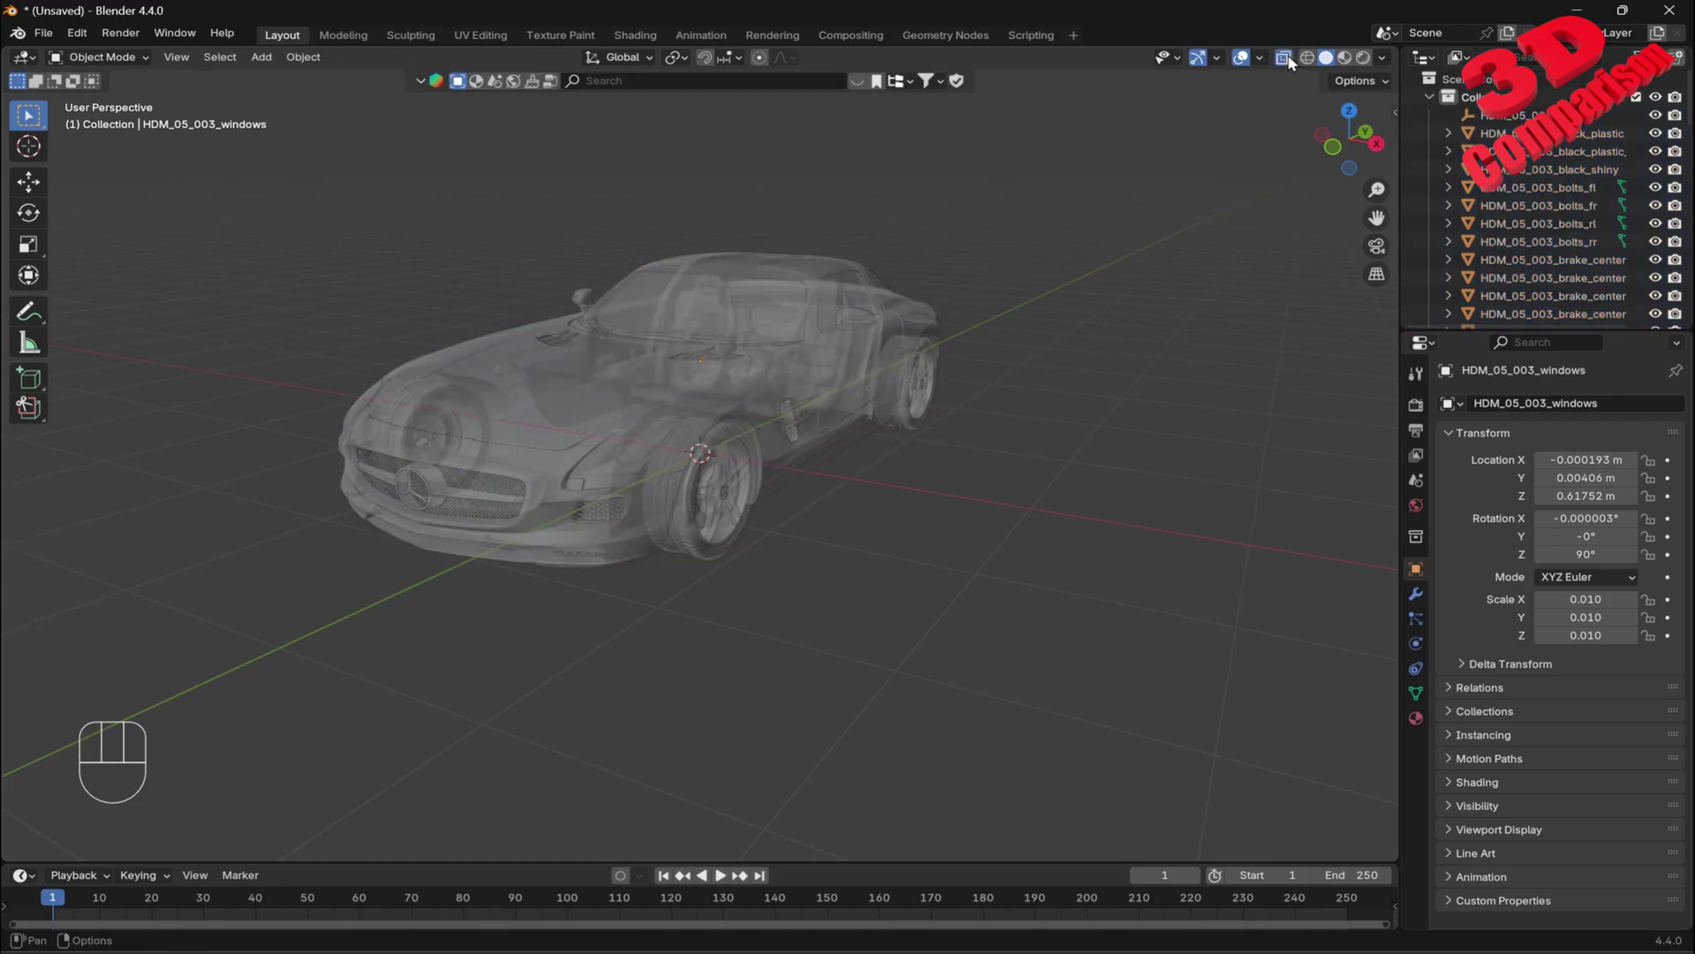
# - Separate the geometry of all the car parts by loose parts in Edit Mode, and turn off X-ray display in Object Mode
pyautogui.moveTo(291, 177); pyautogui.dragTo(877, 613)
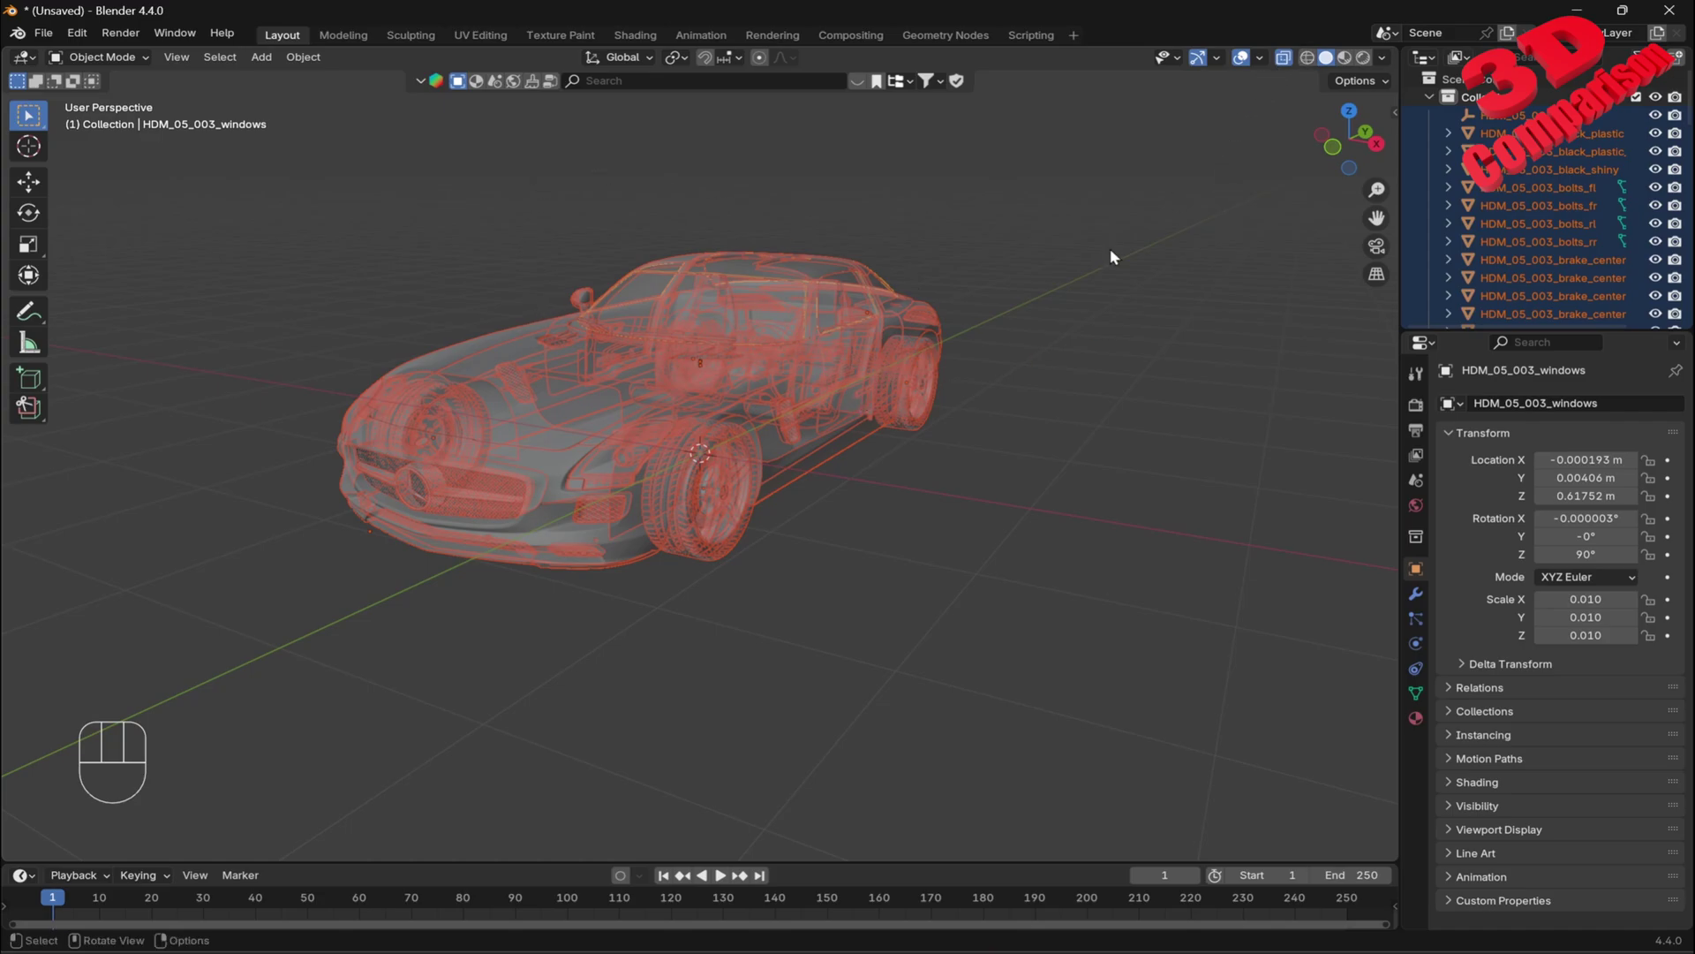
pyautogui.press('Tab')
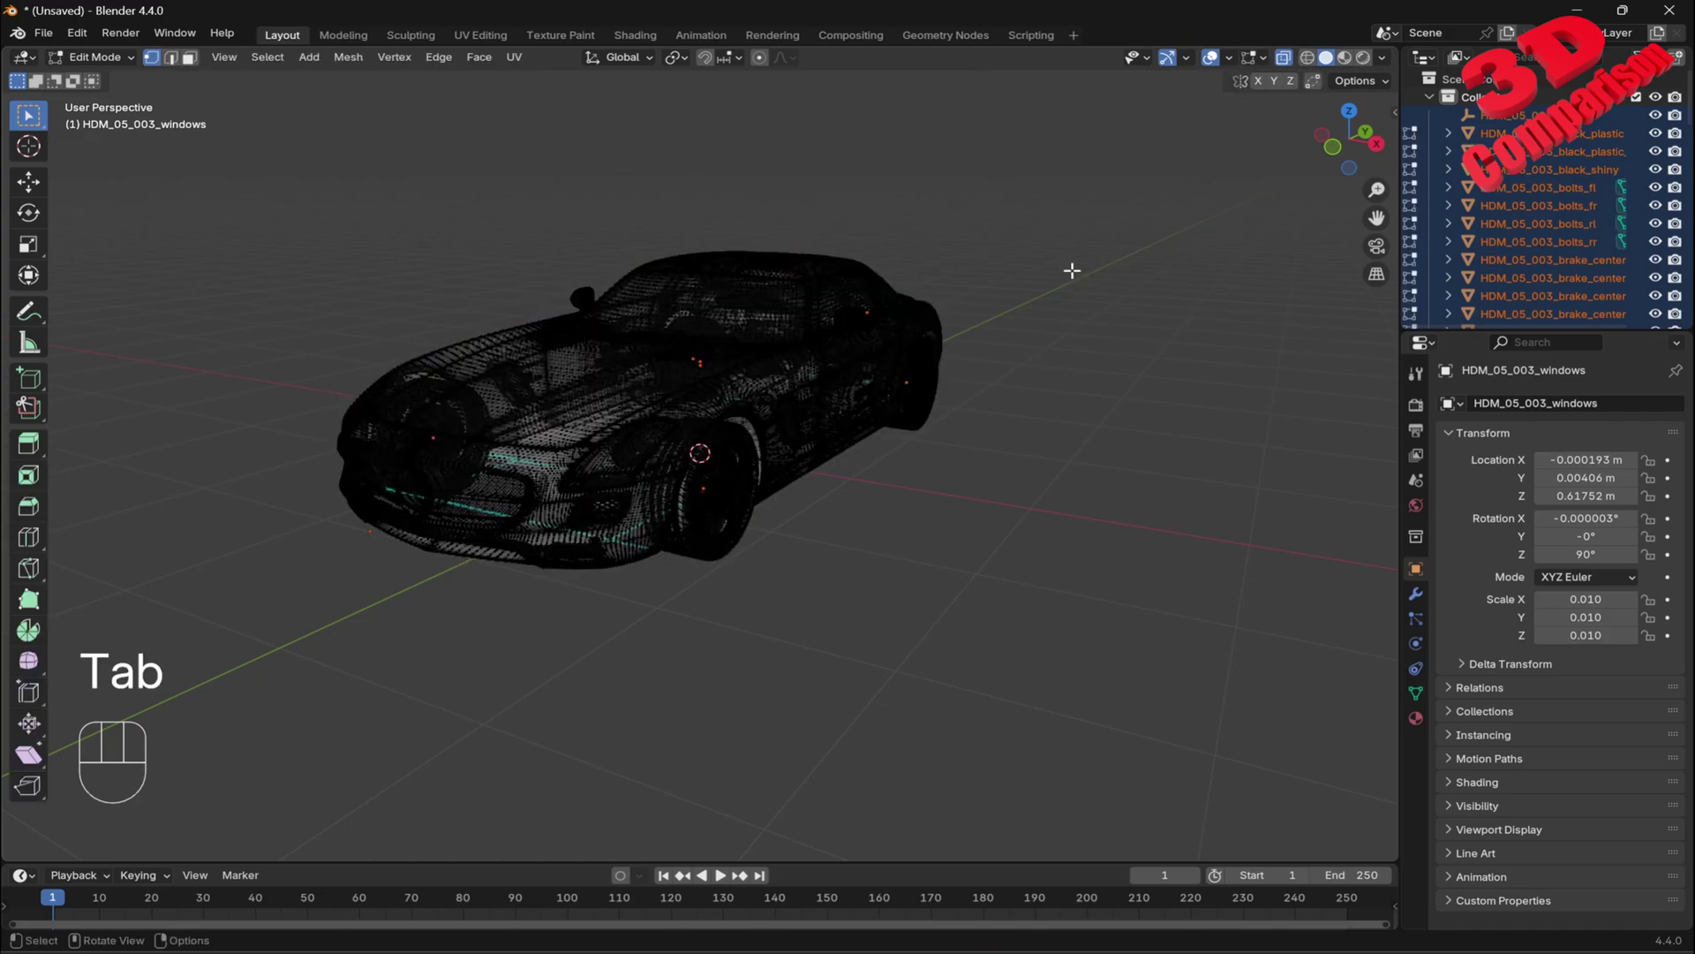
pyautogui.press('a')
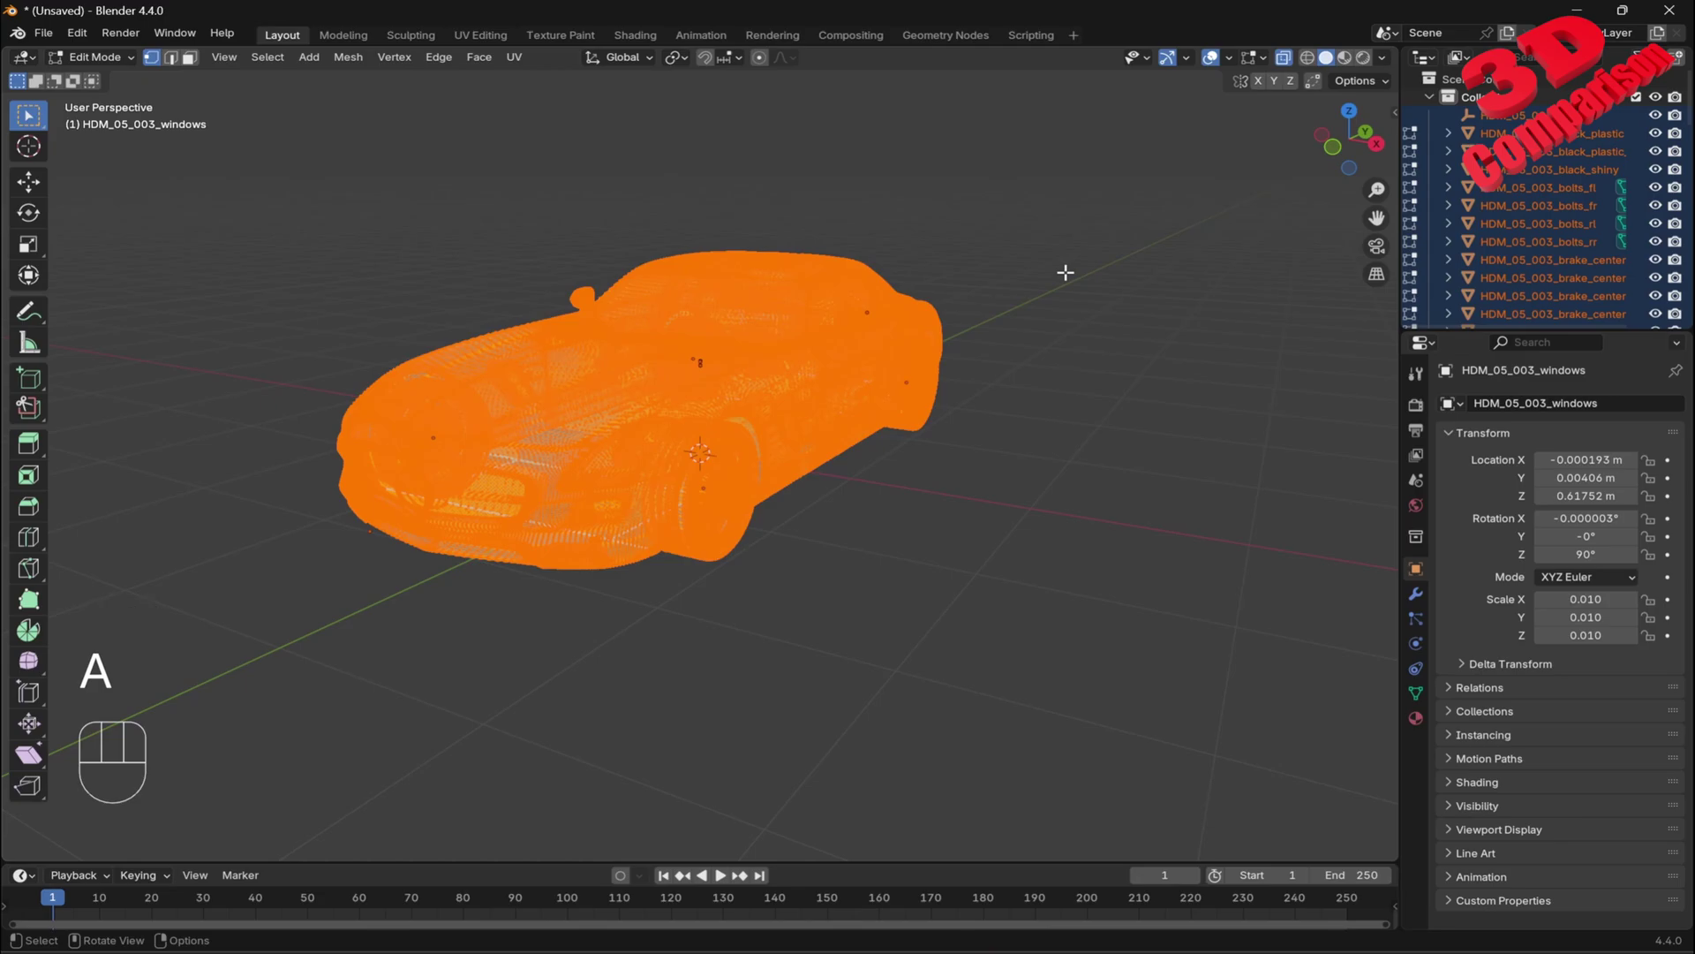
pyautogui.press('p')
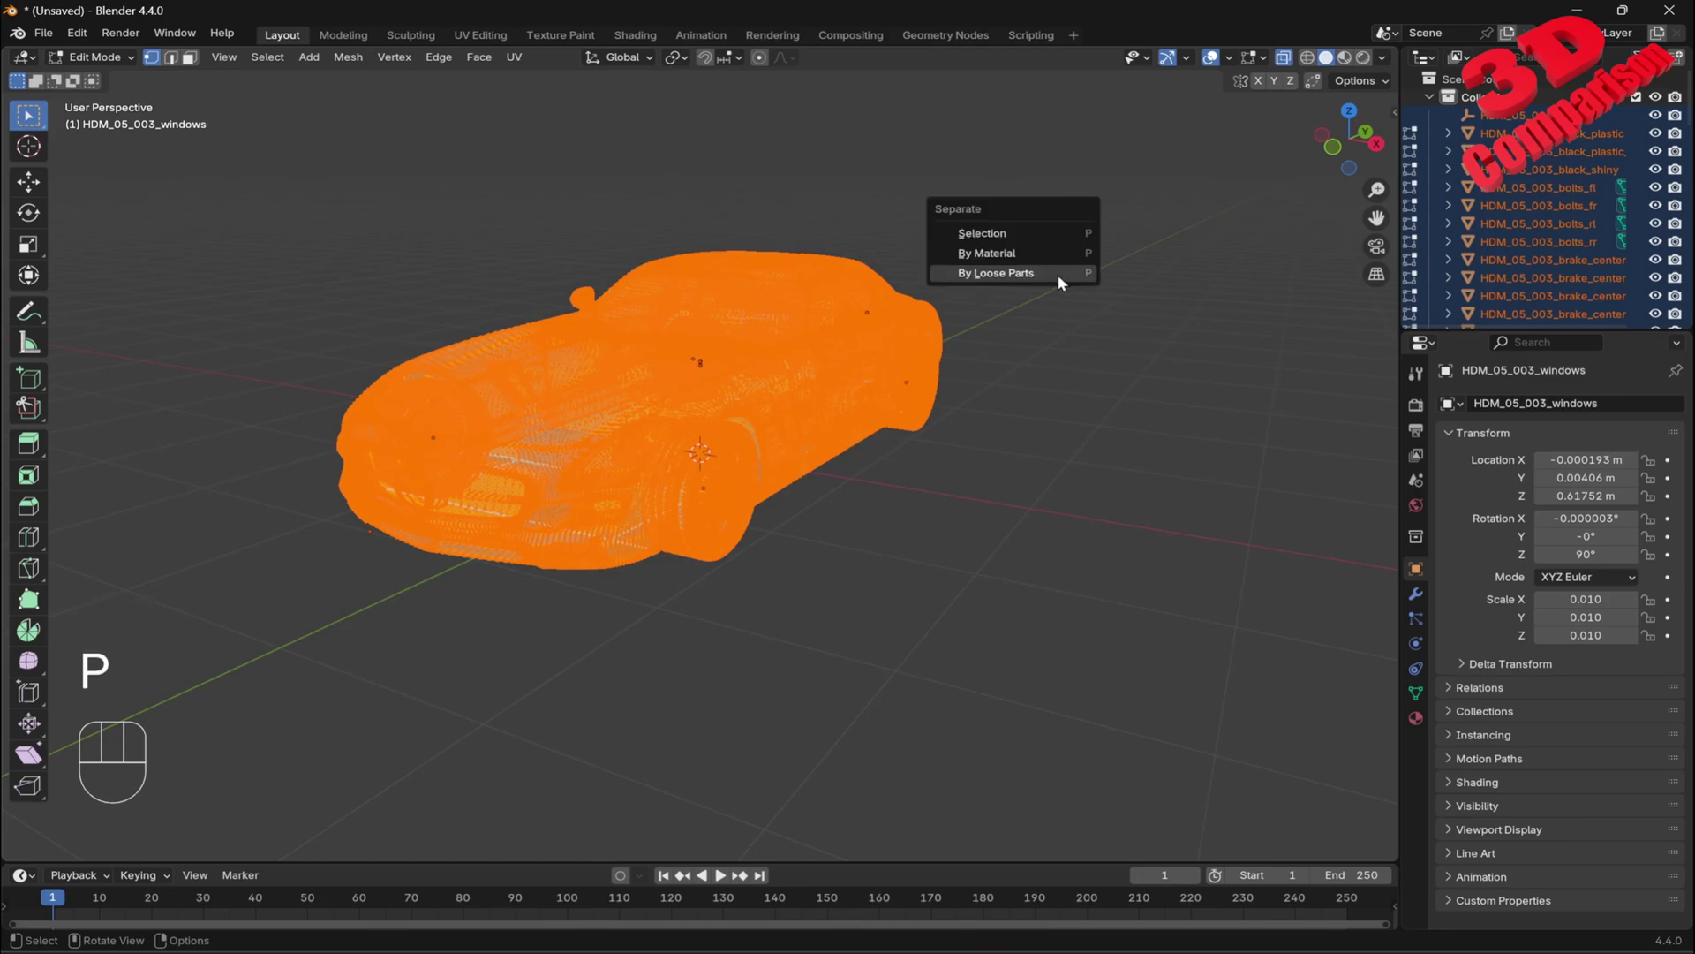
pyautogui.click(1022, 283)
pyautogui.press('Tab')
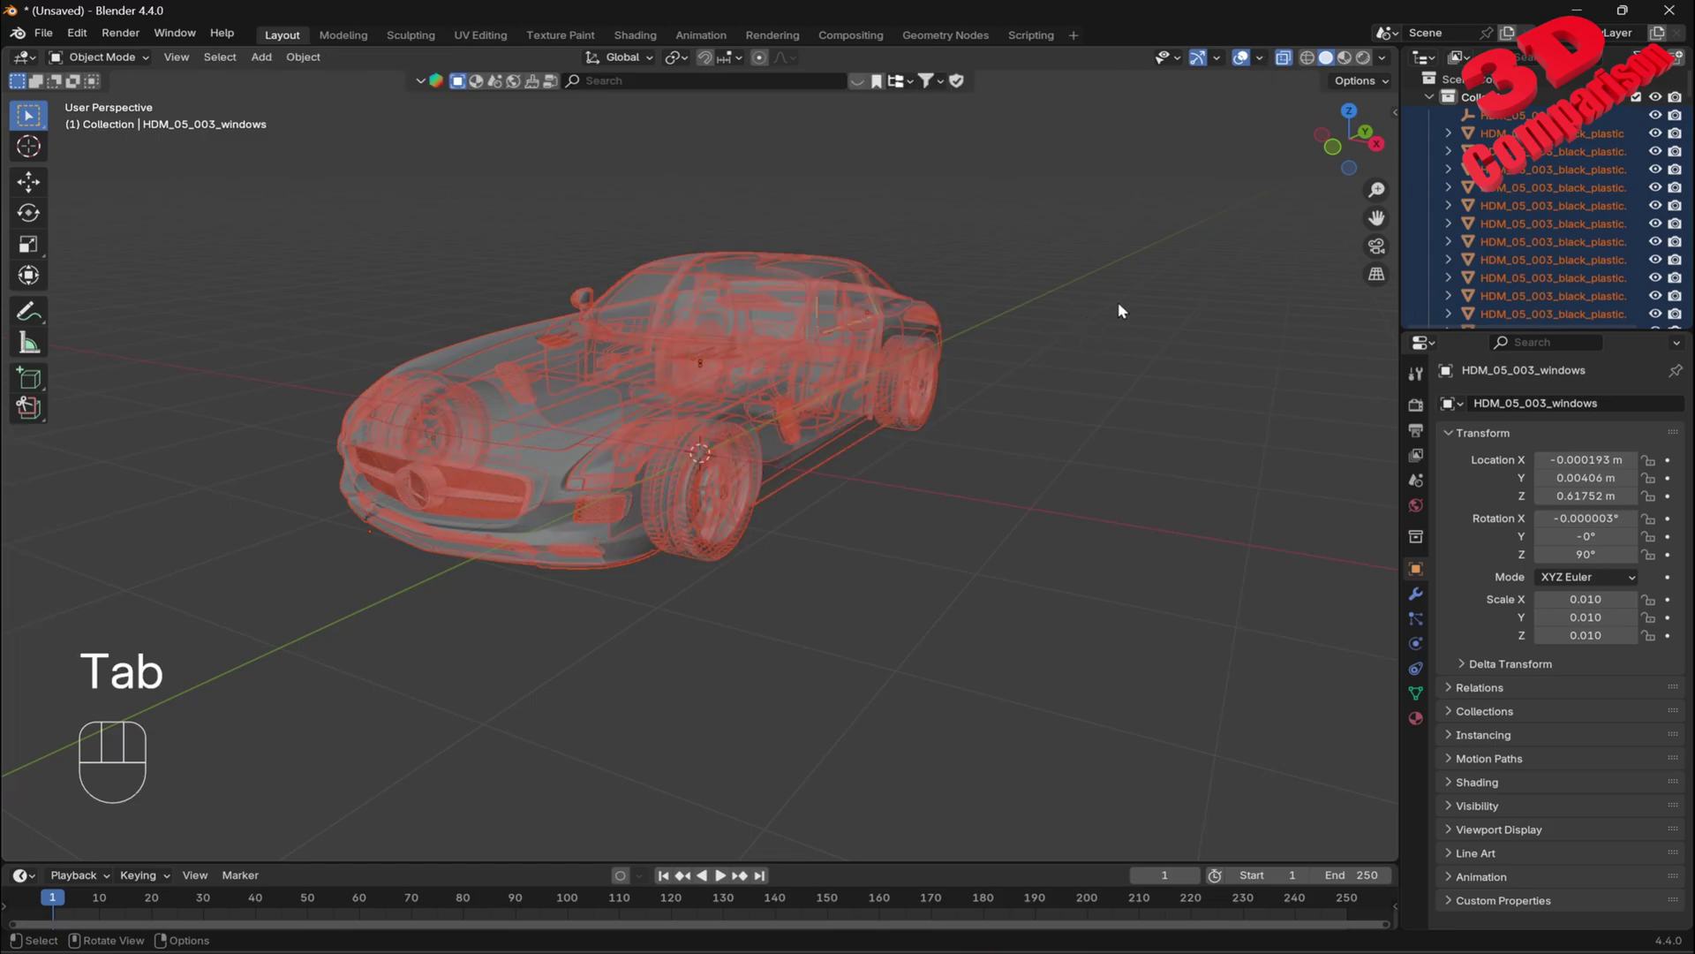
pyautogui.moveTo(1118, 301); pyautogui.dragTo(989, 336, button='middle')
pyautogui.click(1283, 58)
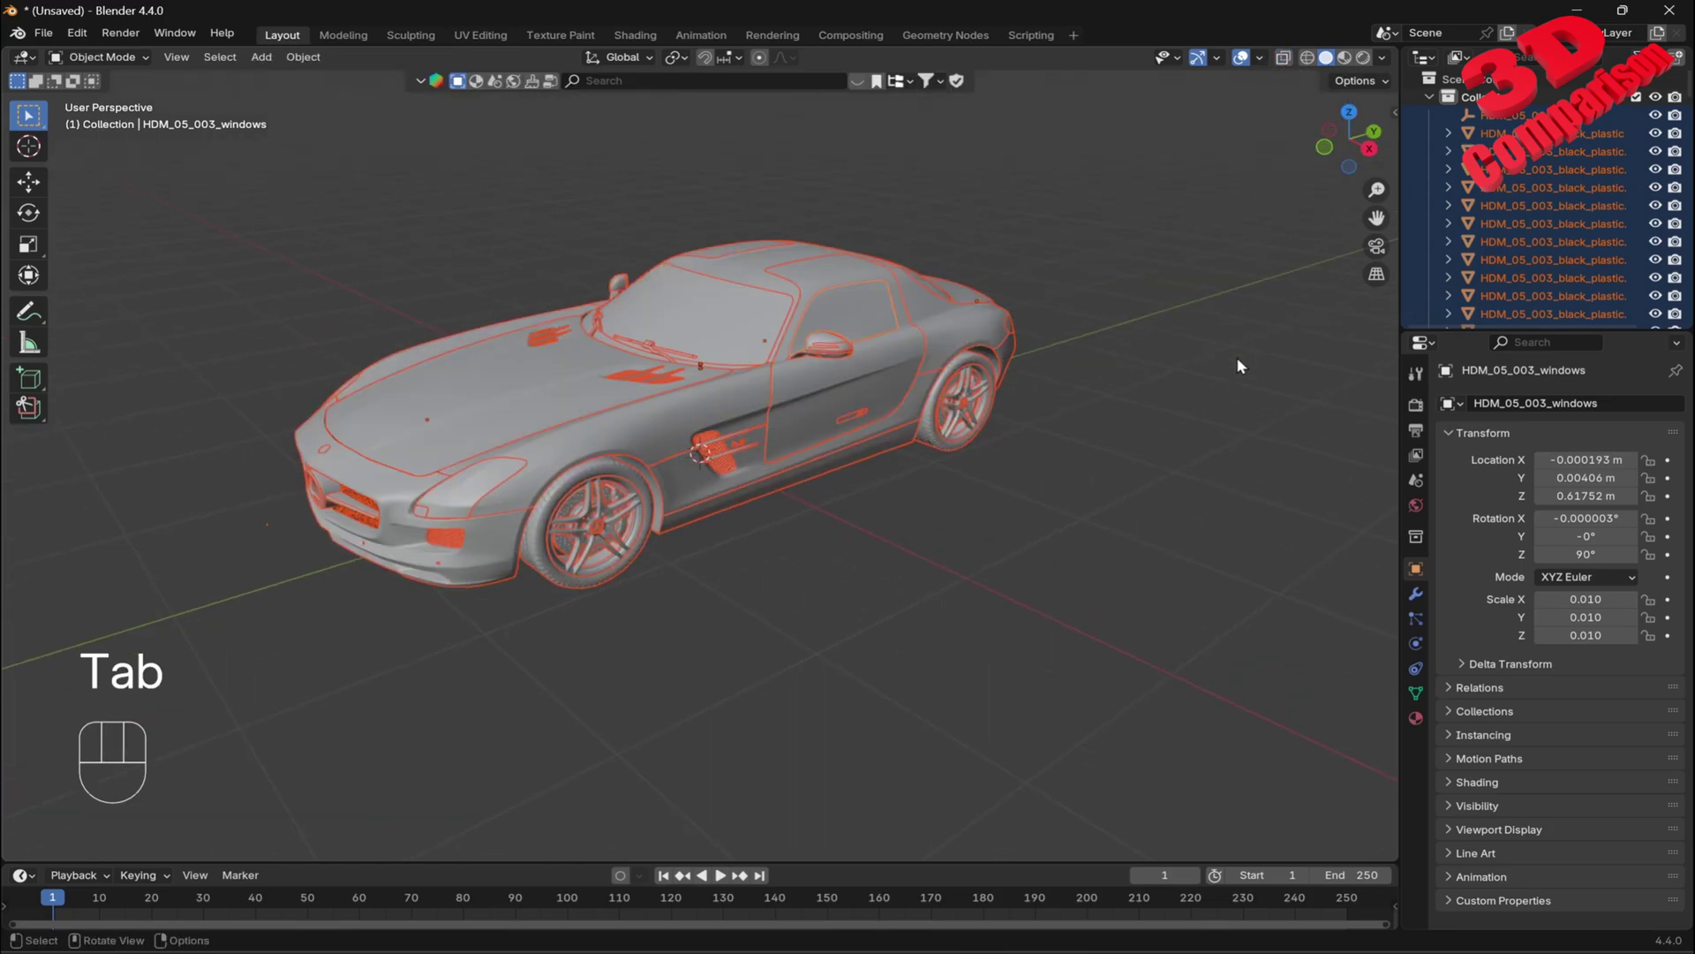
# - Try to move the front left wheel's tire, rim, brake disc and caliper one by one, independently of each other
pyautogui.click(629, 480)
pyautogui.press('g')
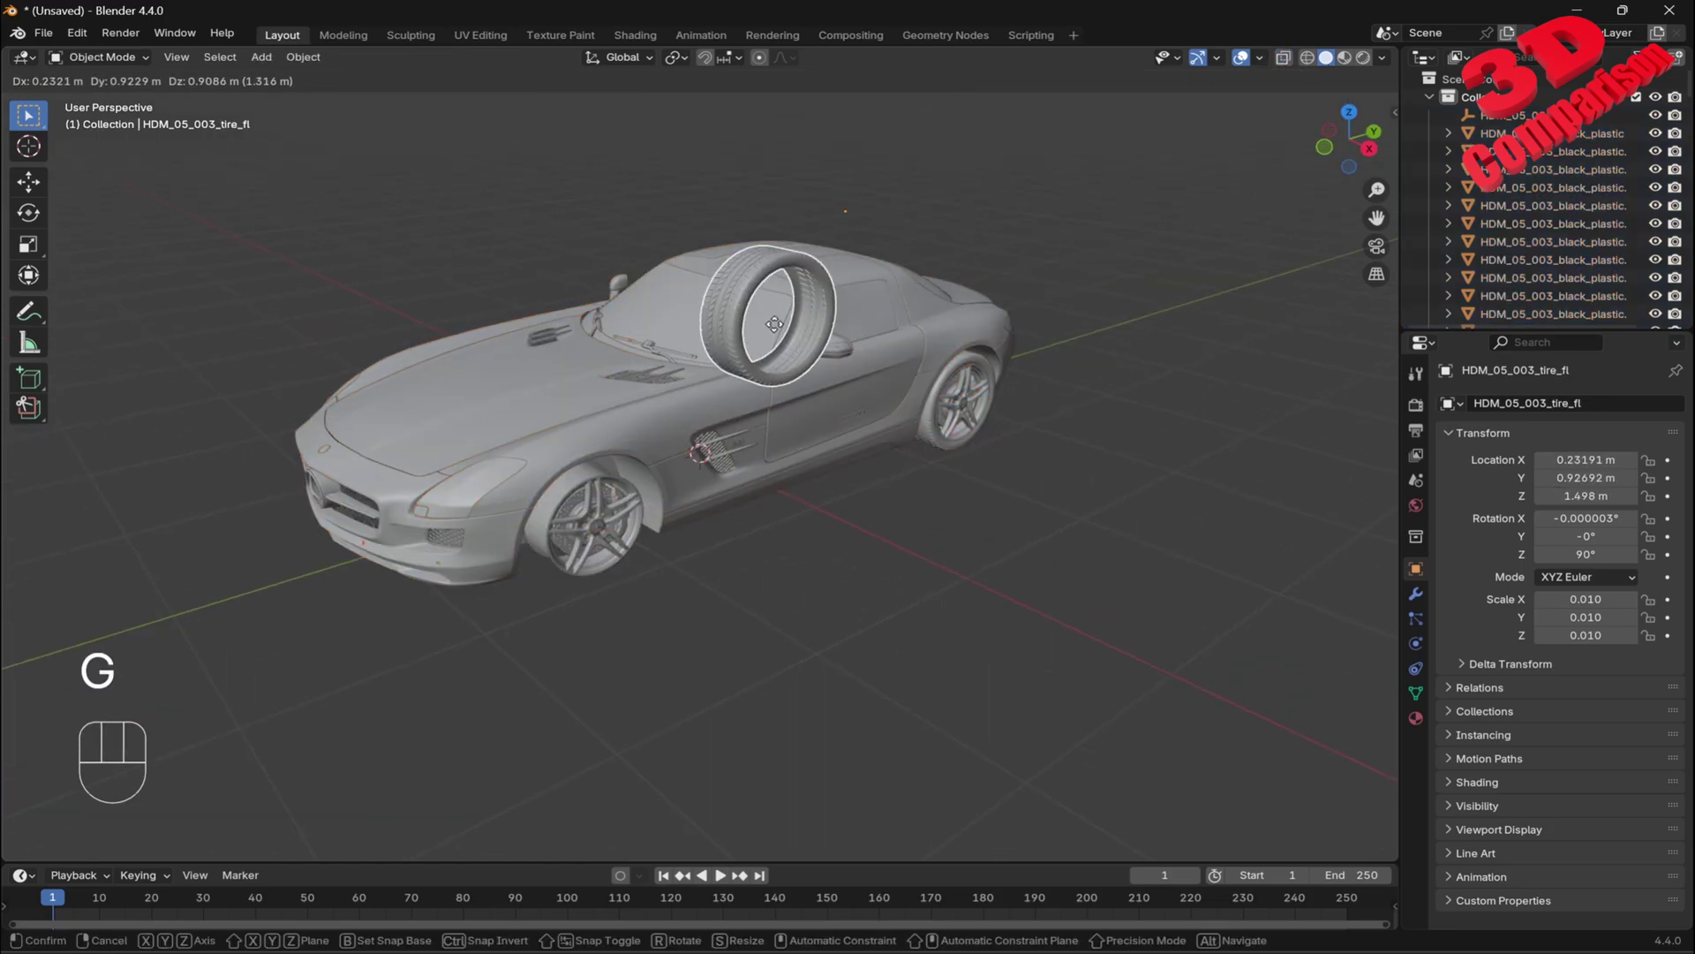
pyautogui.press('Escape')
pyautogui.click(622, 536)
pyautogui.press('g')
pyautogui.press('Escape')
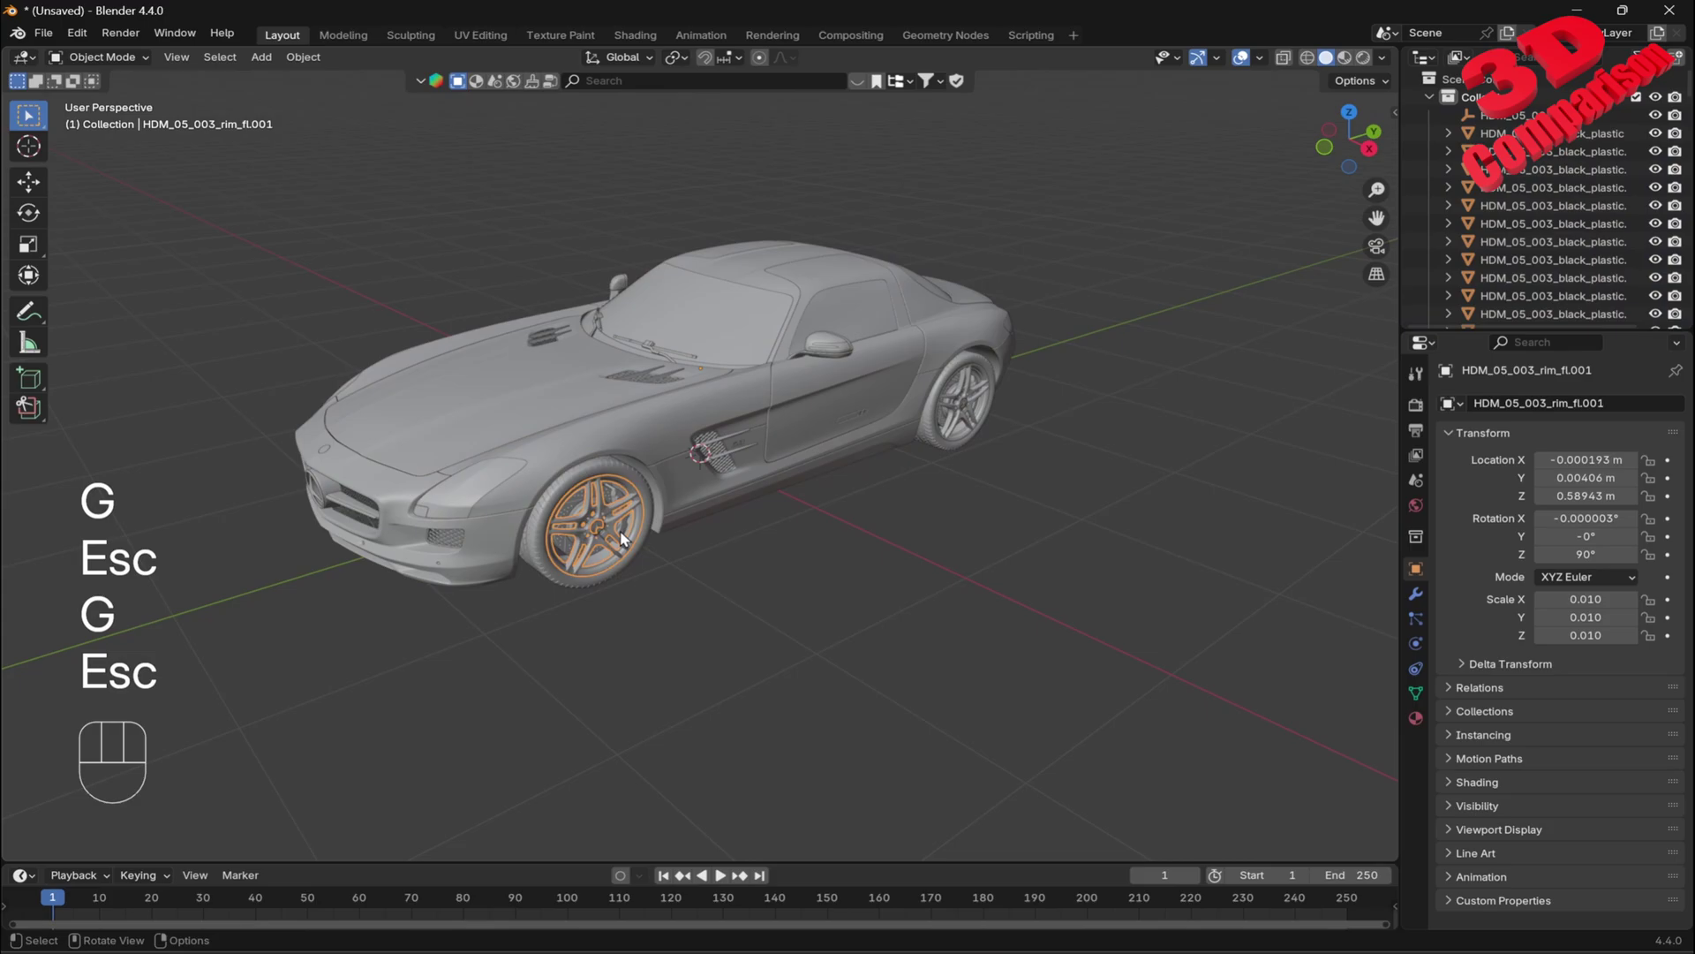
pyautogui.click(572, 512)
pyautogui.press('g')
pyautogui.press('Escape')
pyautogui.scroll(5, 556, 538)
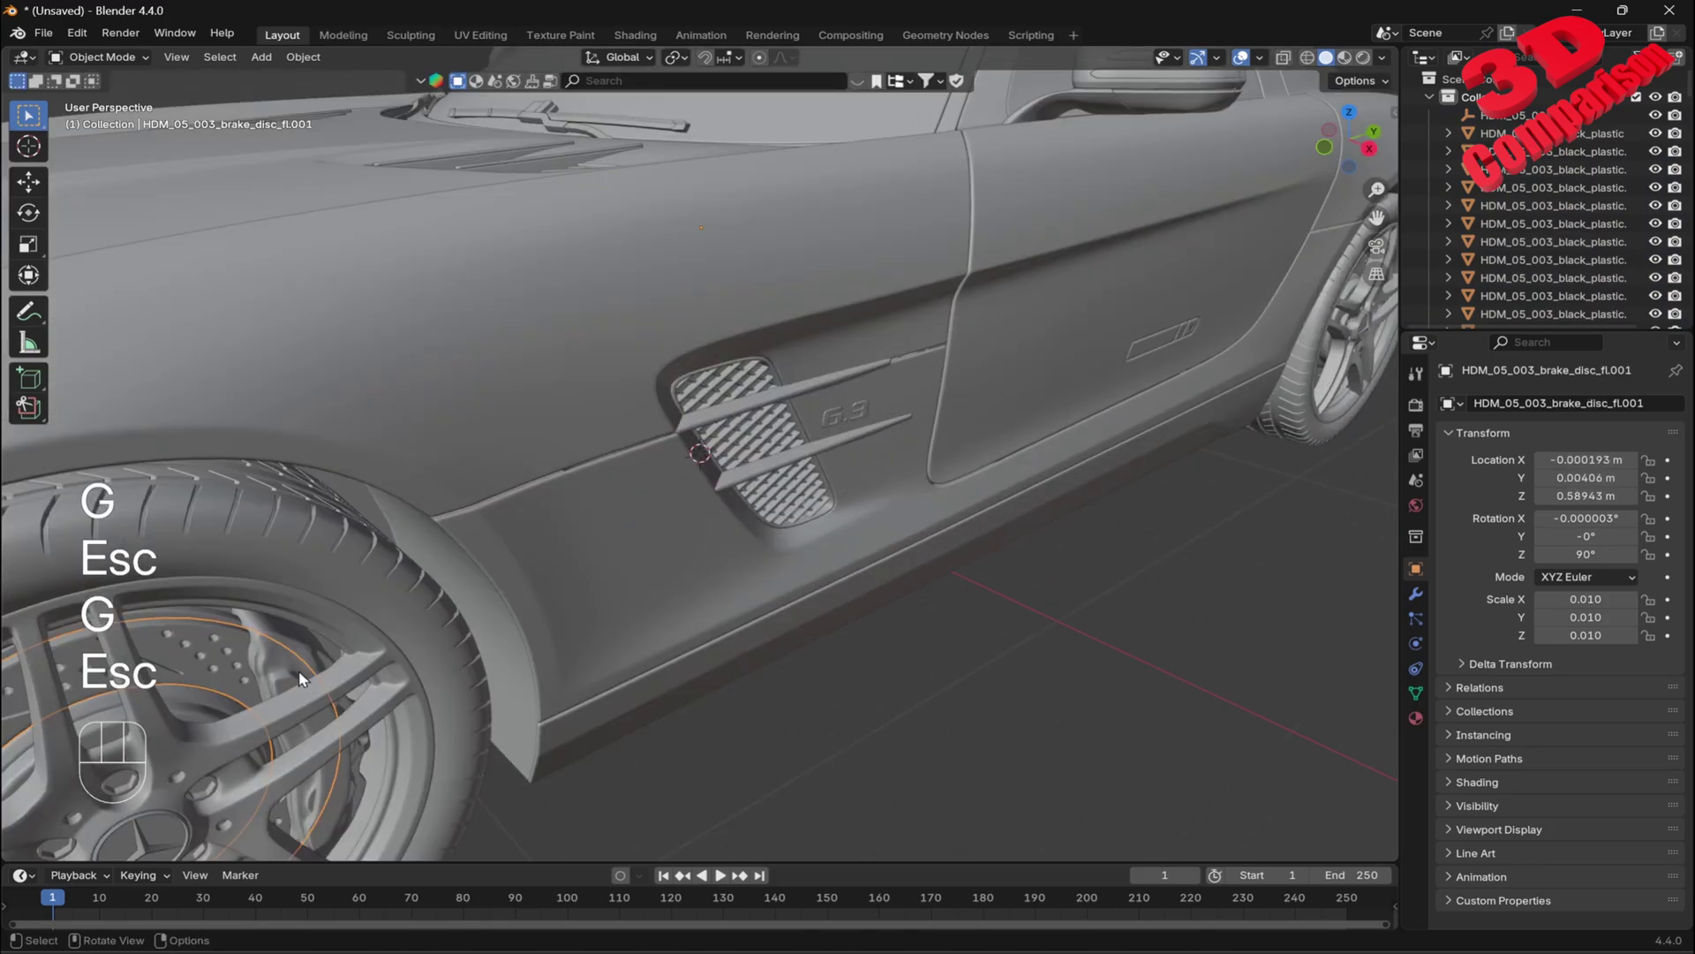
pyautogui.scroll(-5, 301, 678)
pyautogui.click(334, 659)
pyautogui.press('g')
pyautogui.press('Escape')
pyautogui.scroll(-3, 722, 521)
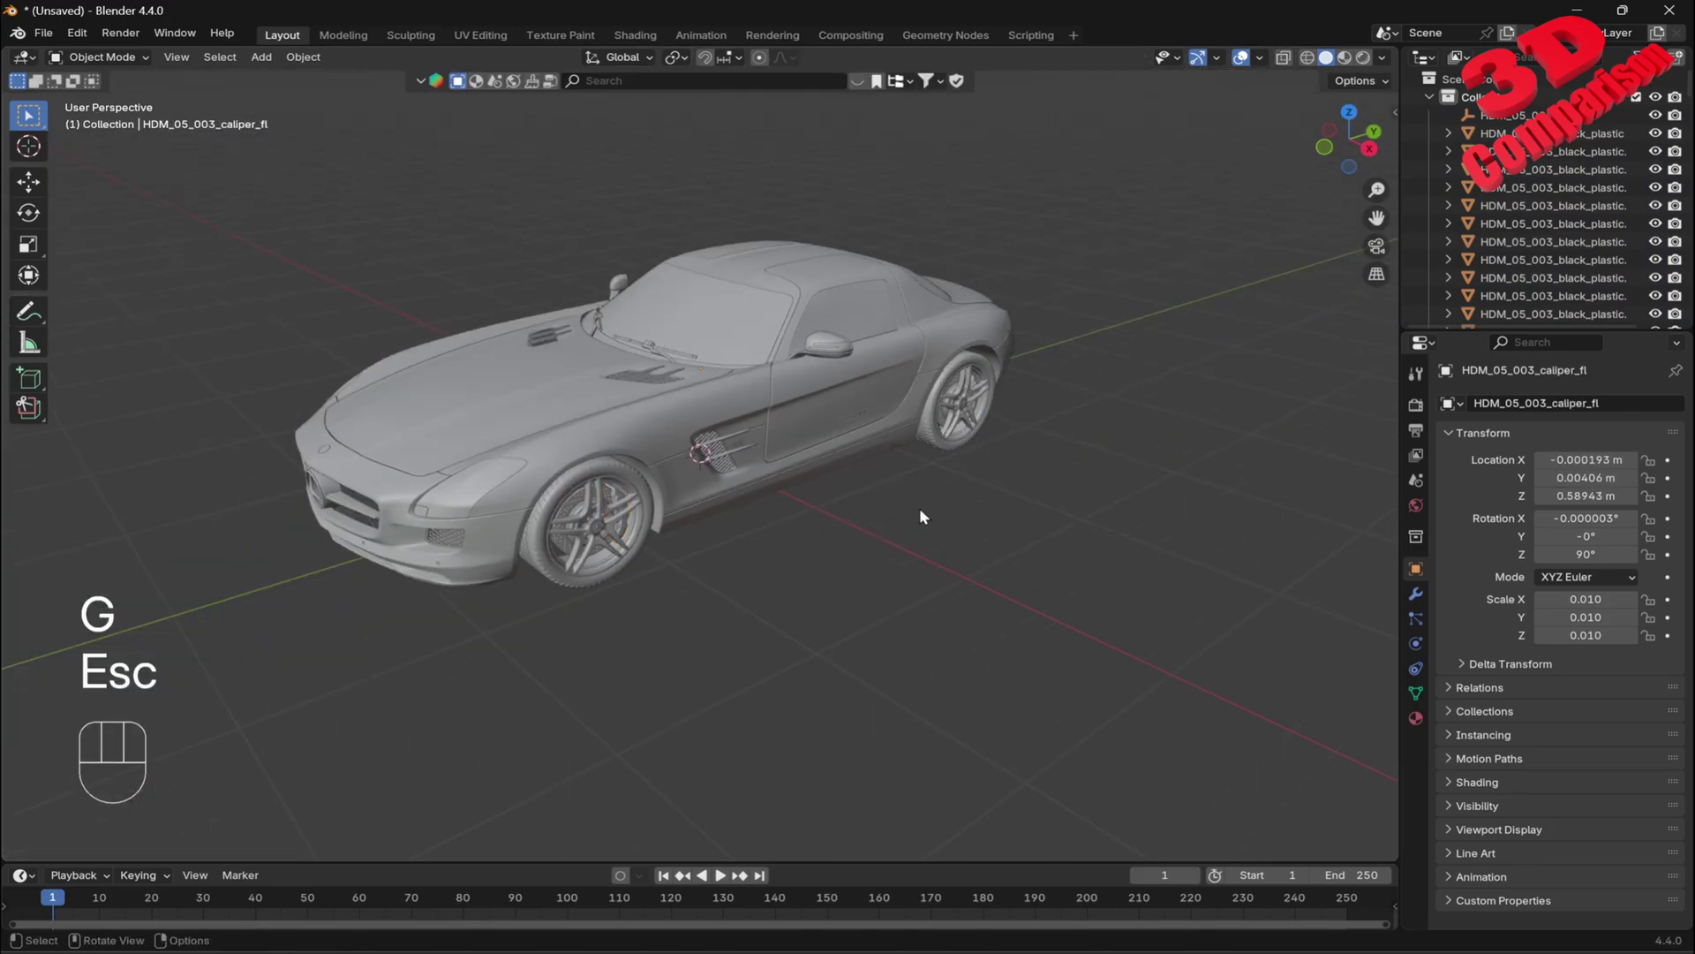
# - Add a cube-shaped empty at the 3D cursor and set its display size to 0.5 m
pyautogui.scroll(-3, 1004, 520)
pyautogui.moveTo(929, 496); pyautogui.dragTo(976, 512, button='middle')
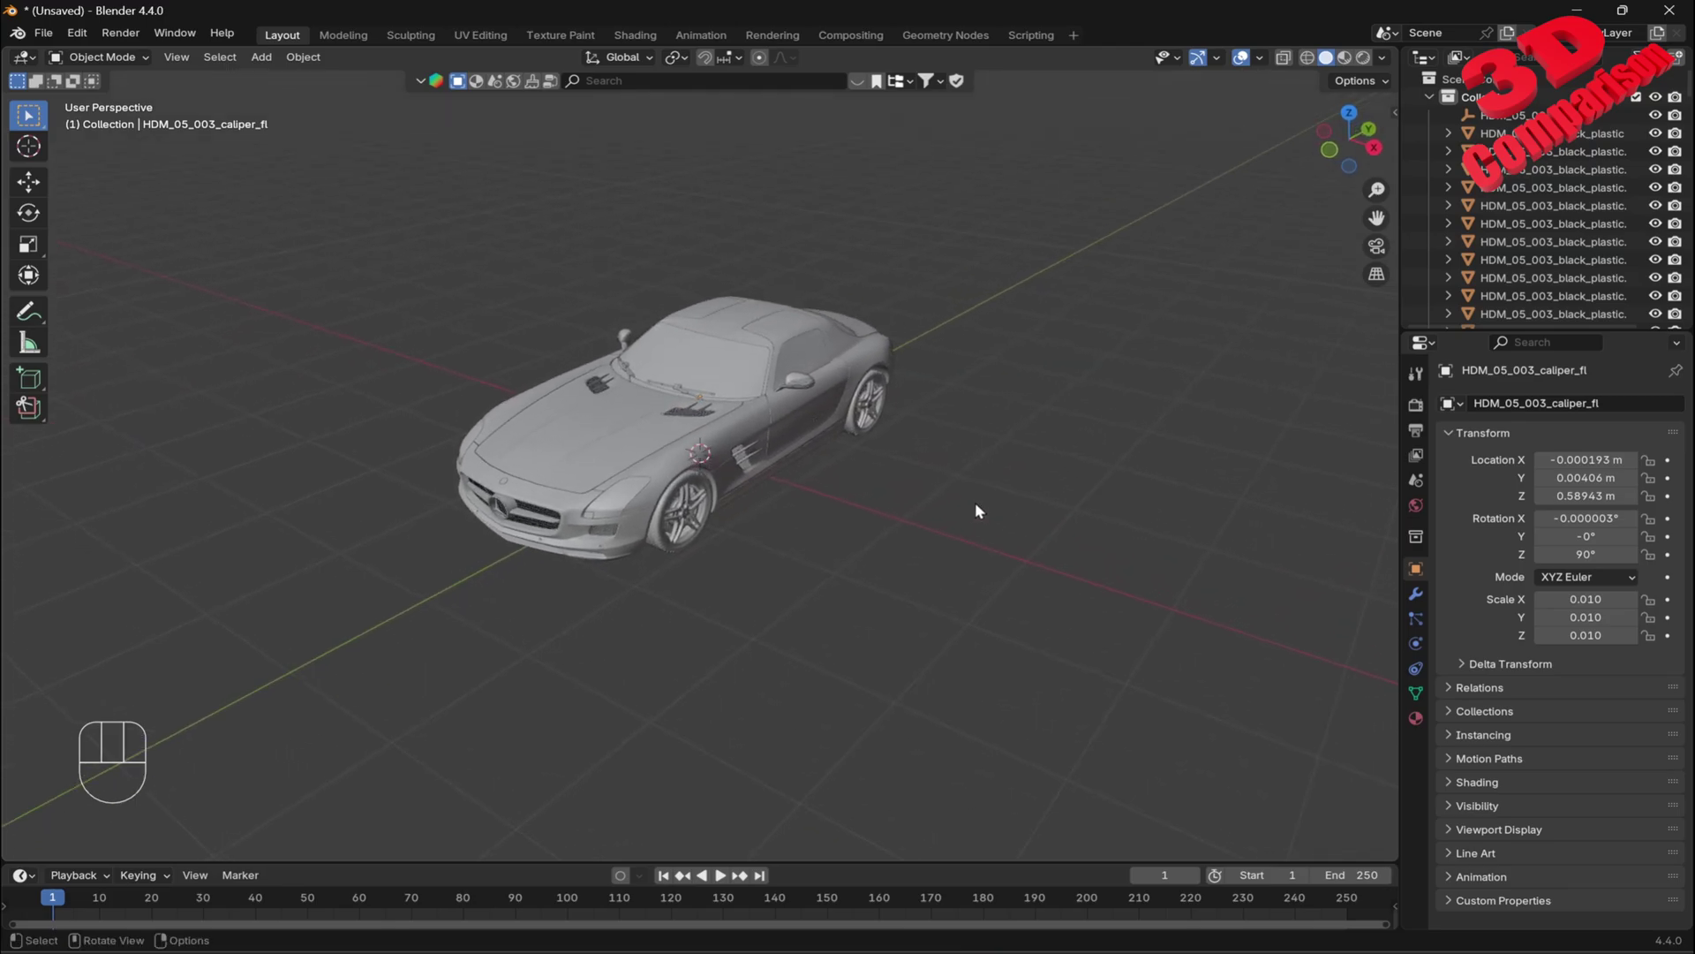
pyautogui.hotkey('shift', 'a')
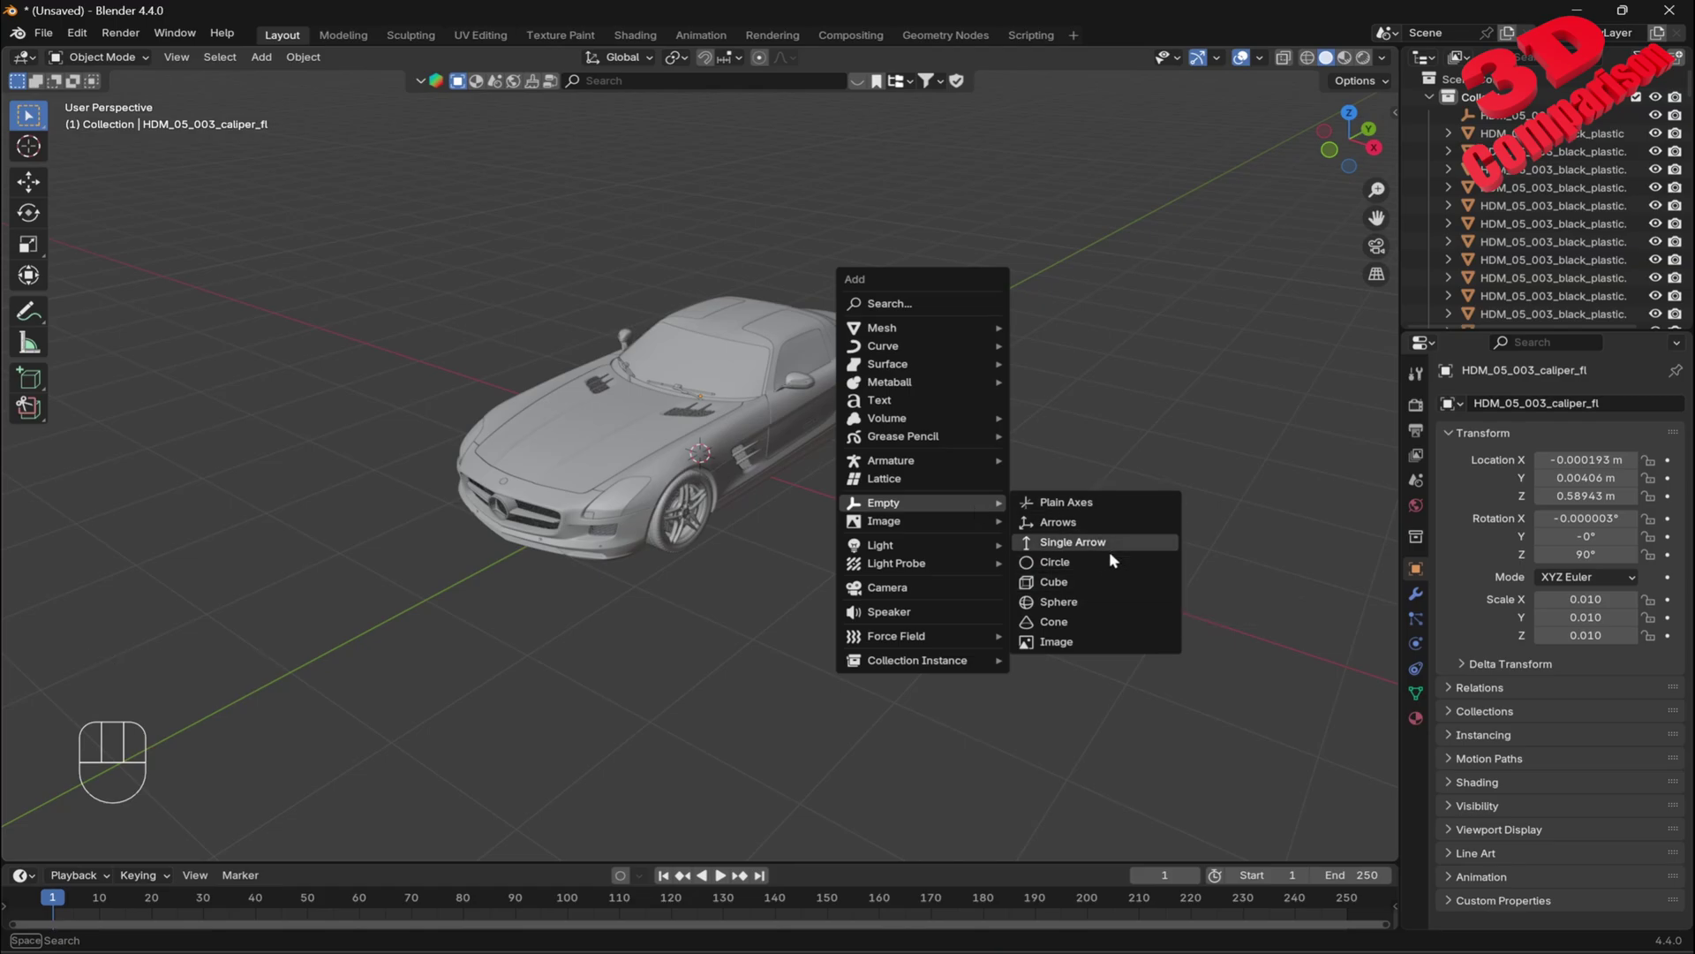
pyautogui.click(1055, 582)
pyautogui.click(1415, 645)
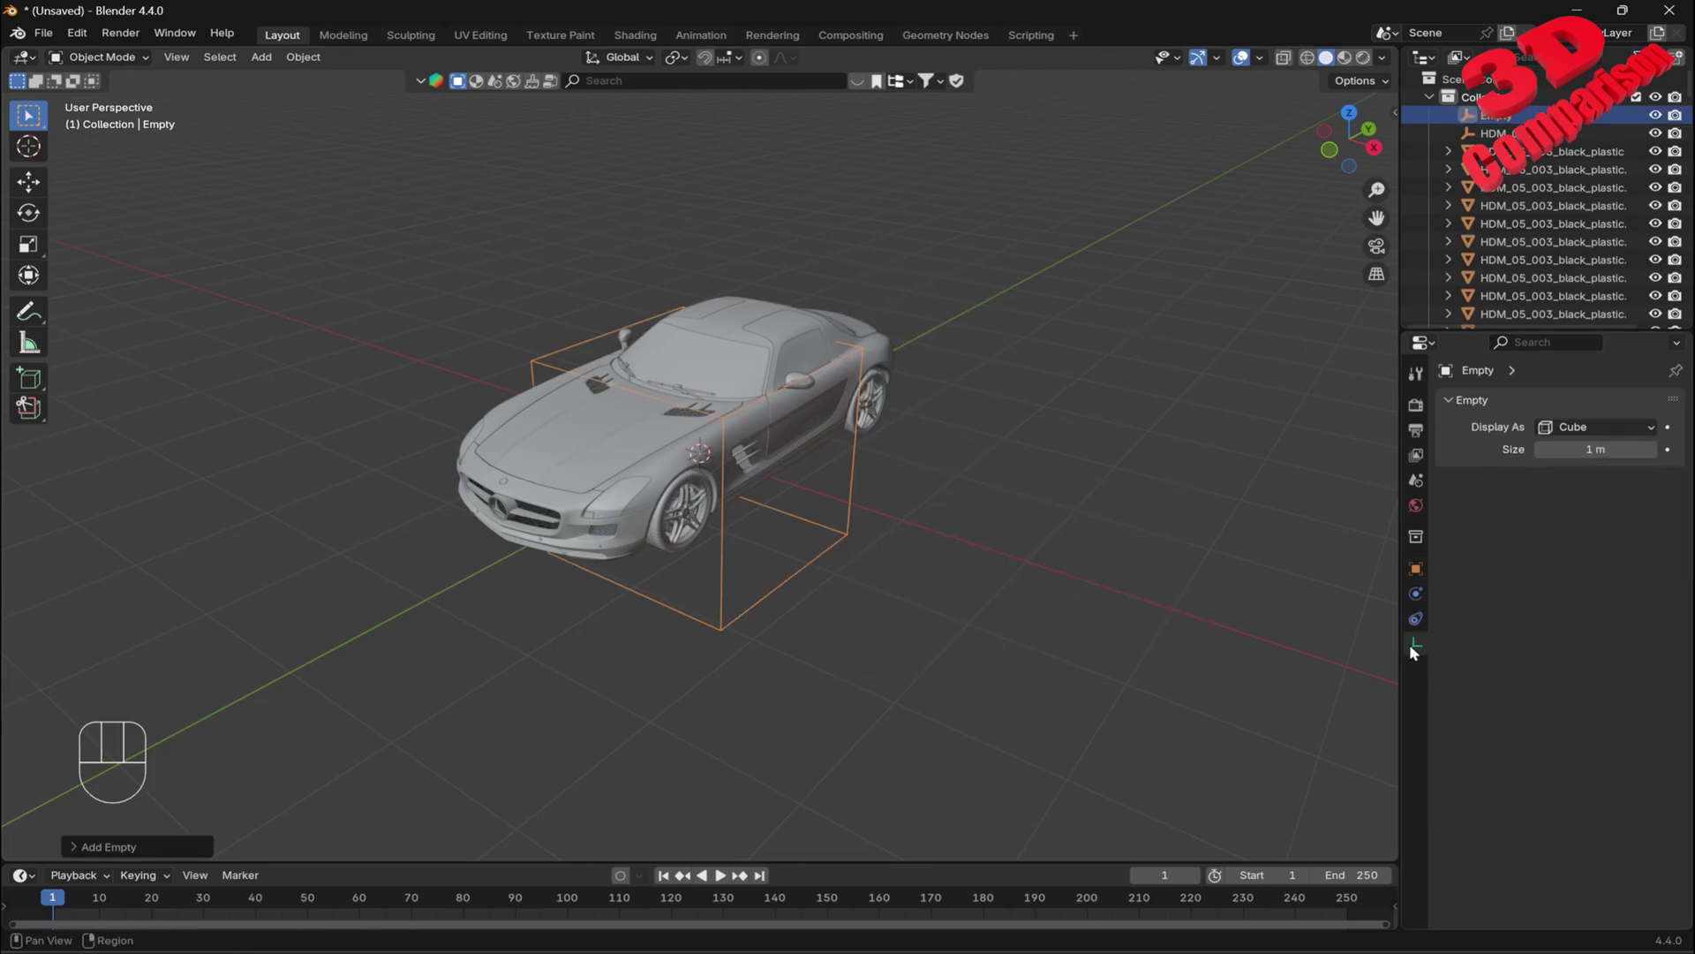
pyautogui.click(1593, 428)
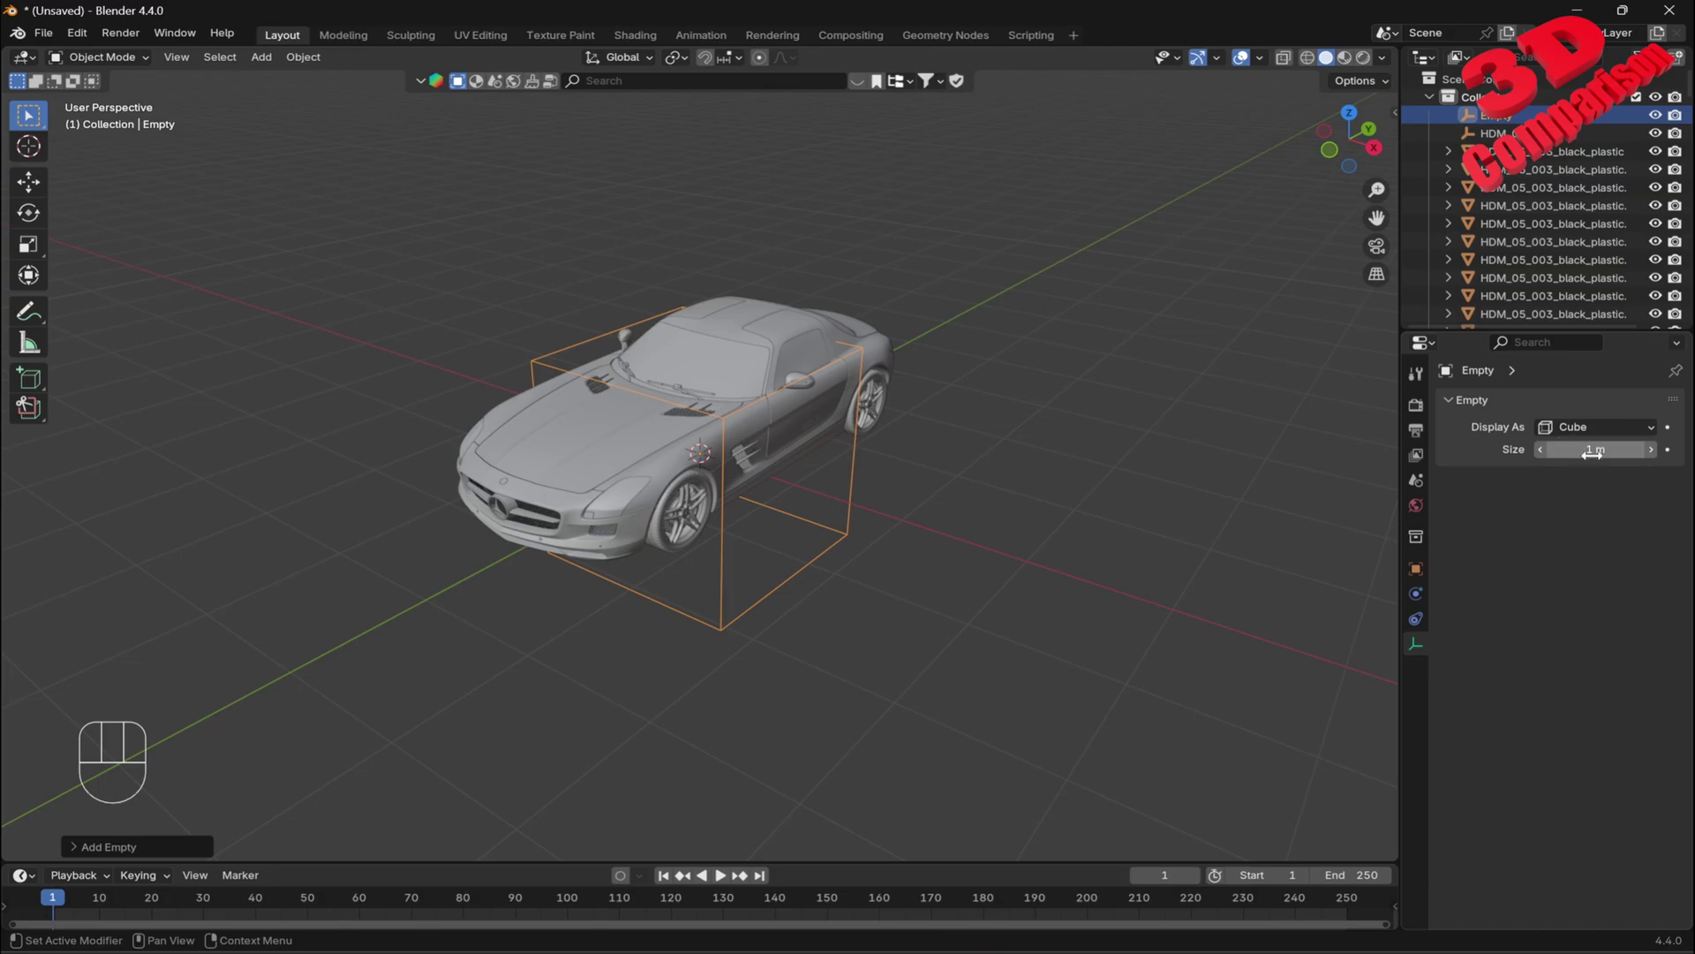
pyautogui.click(1603, 450)
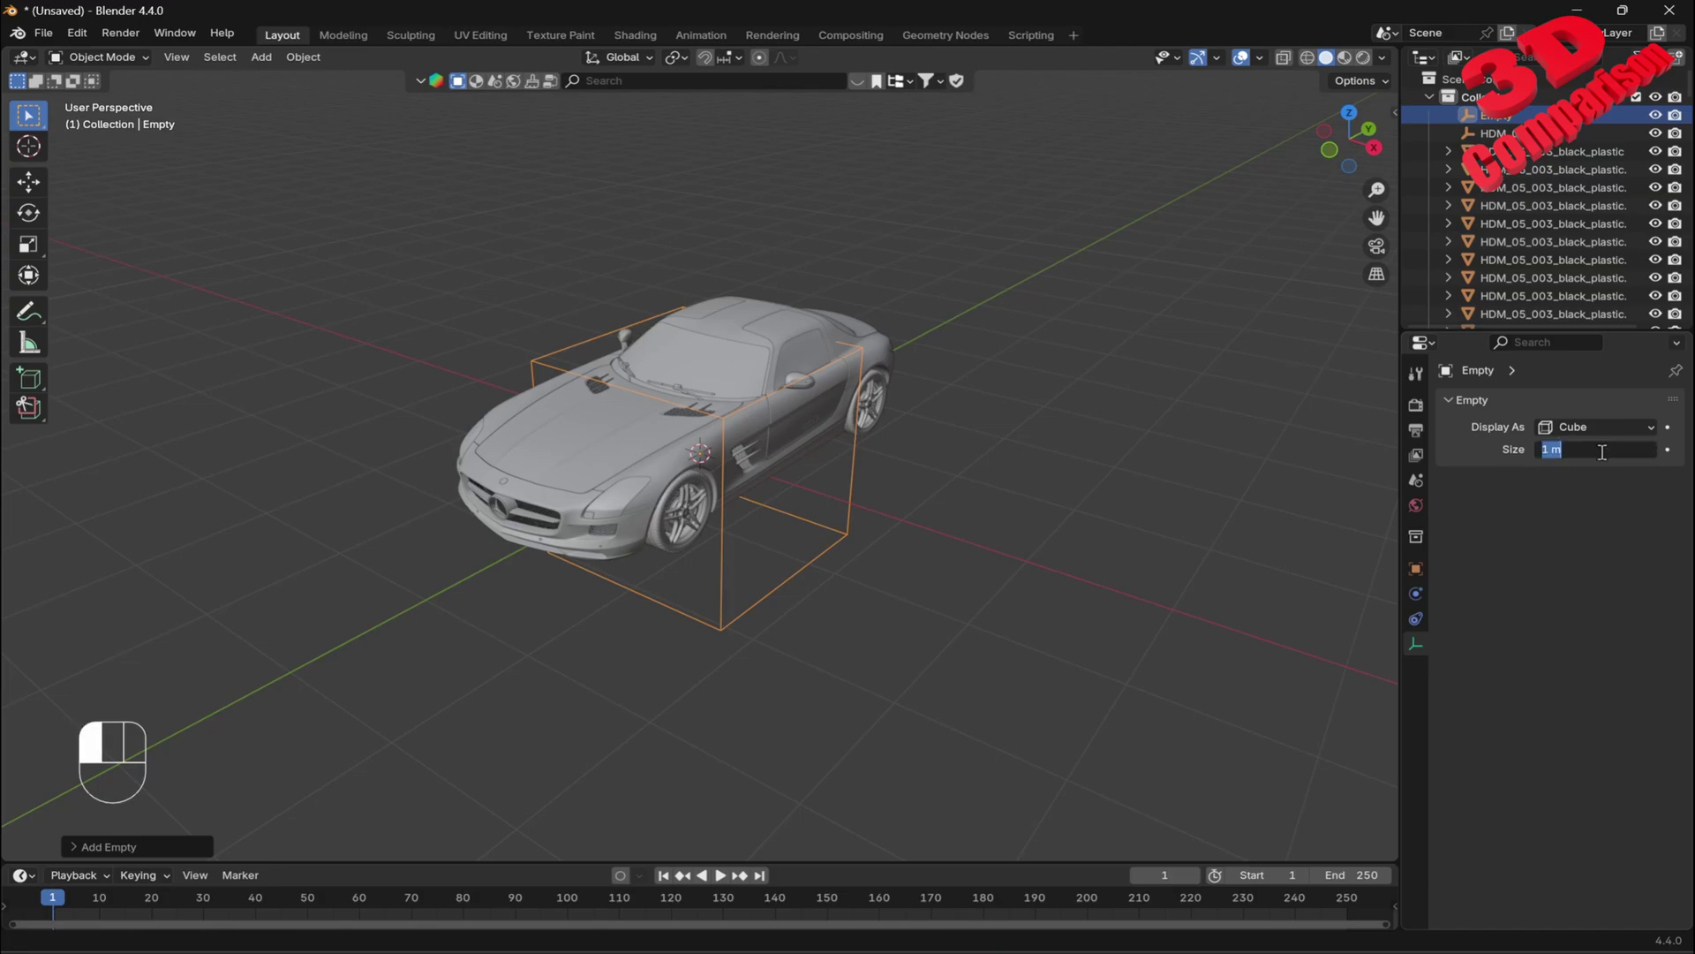
pyautogui.write('0.5')
pyautogui.press('Return')
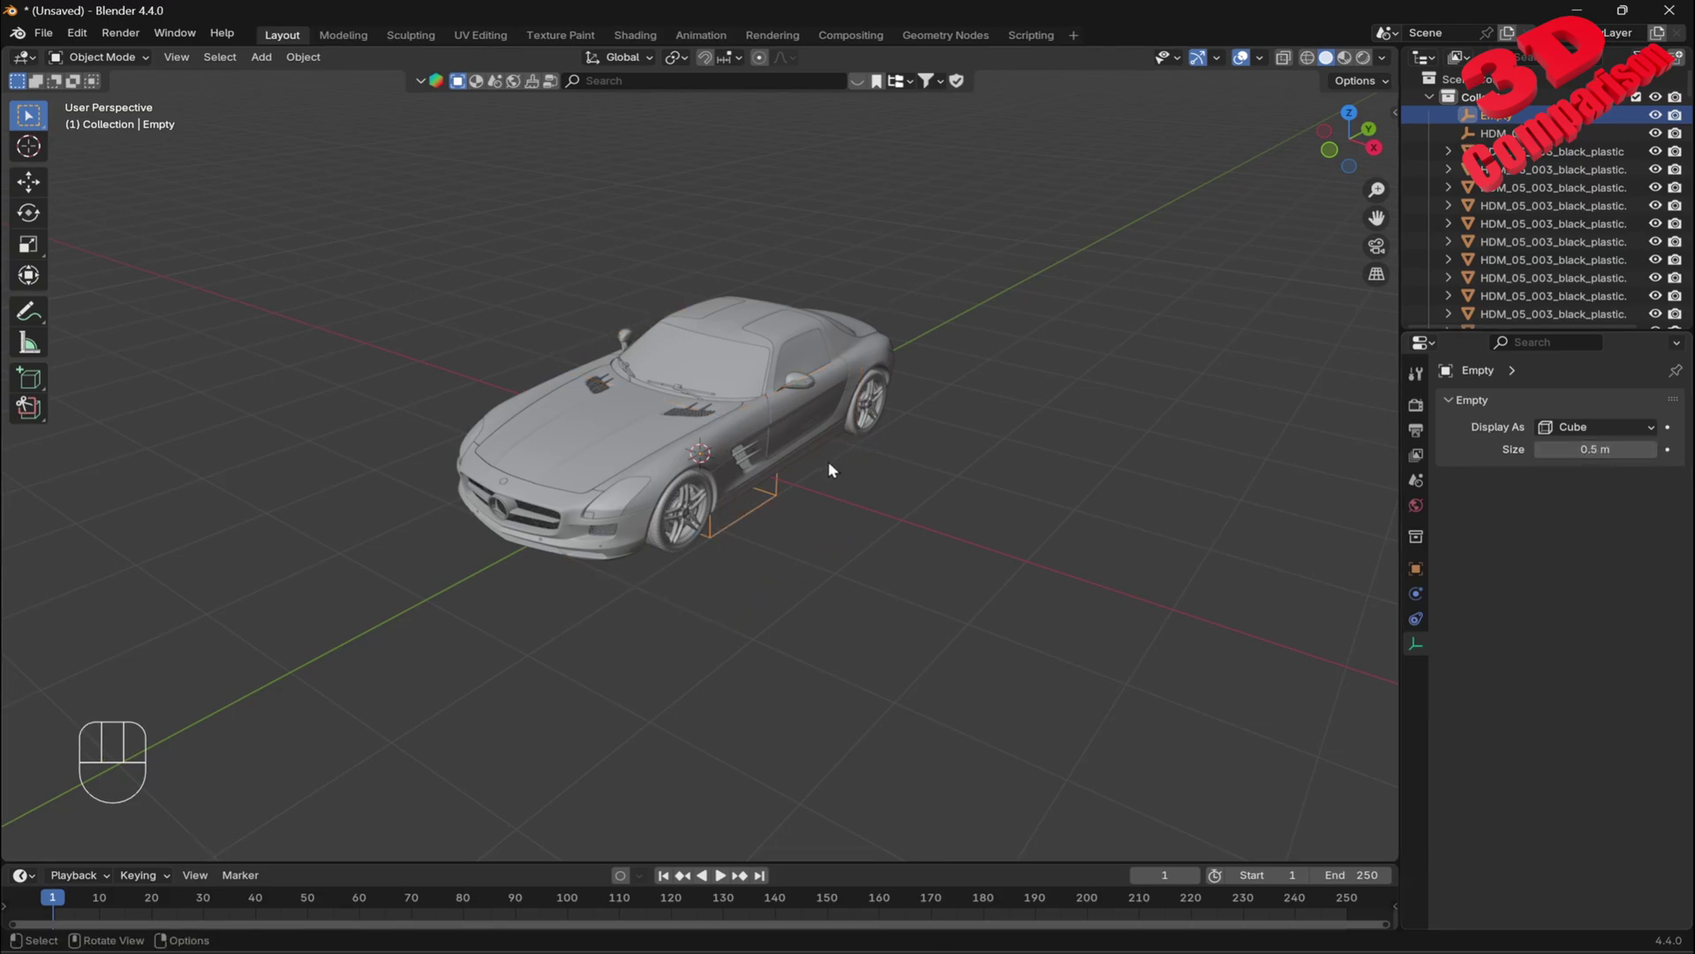
# - Enlarge the timeline area and insert a keyframe for the cube empty at frame 1
pyautogui.moveTo(830, 470); pyautogui.dragTo(852, 521, button='middle')
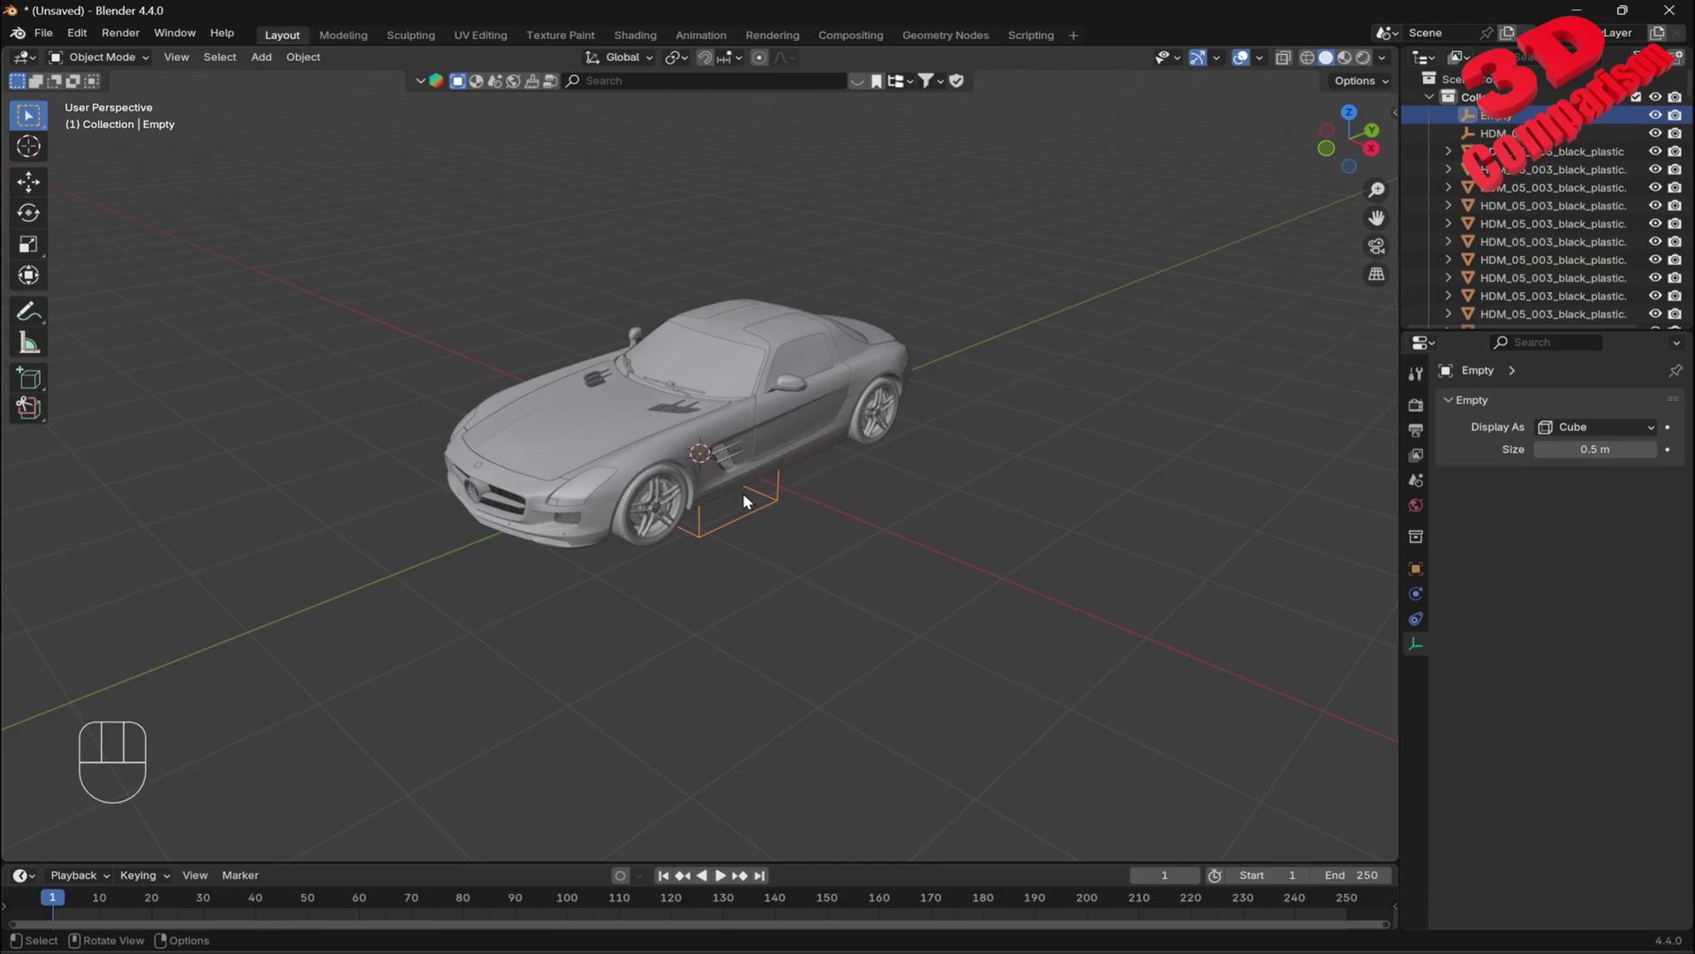
pyautogui.moveTo(56, 900)
pyautogui.mouseDown()
pyautogui.moveTo(692, 901)
pyautogui.moveTo(105, 902)
pyautogui.moveTo(53, 930)
pyautogui.mouseUp()
pyautogui.moveTo(54, 905); pyautogui.dragTo(54, 905)
pyautogui.moveTo(806, 483); pyautogui.dragTo(846, 425, button='middle')
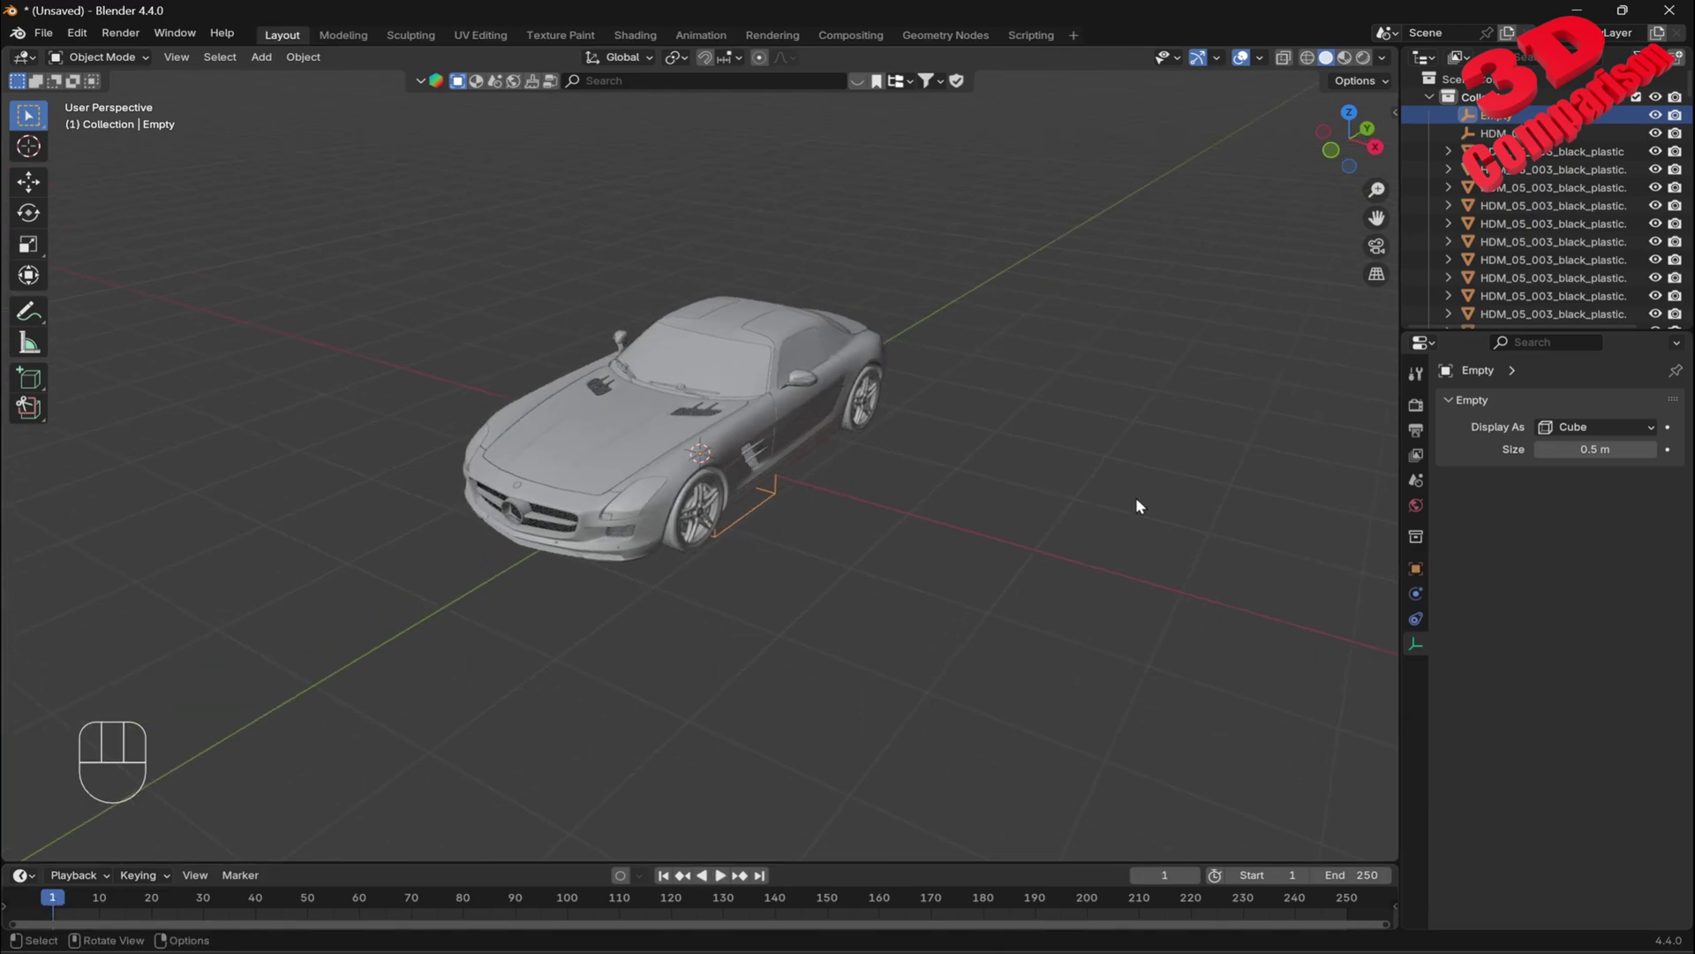
pyautogui.click(991, 564)
pyautogui.click(767, 490)
pyautogui.moveTo(757, 862); pyautogui.dragTo(788, 729)
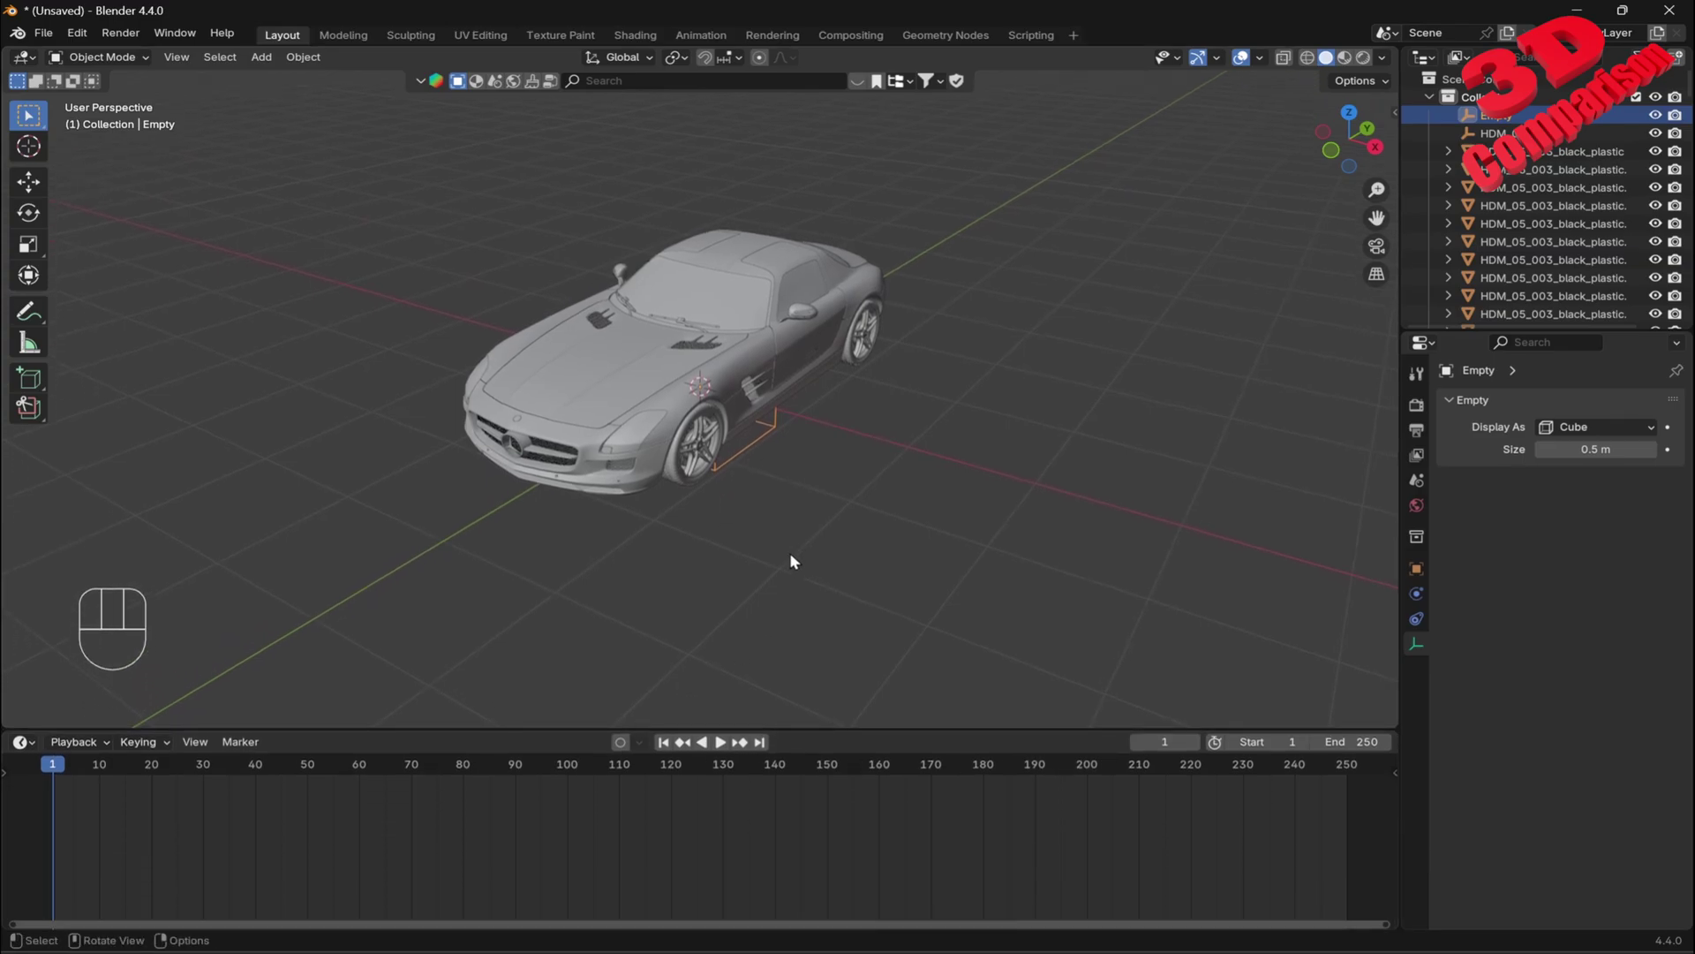
pyautogui.press('i')
pyautogui.press('KP_Enter')
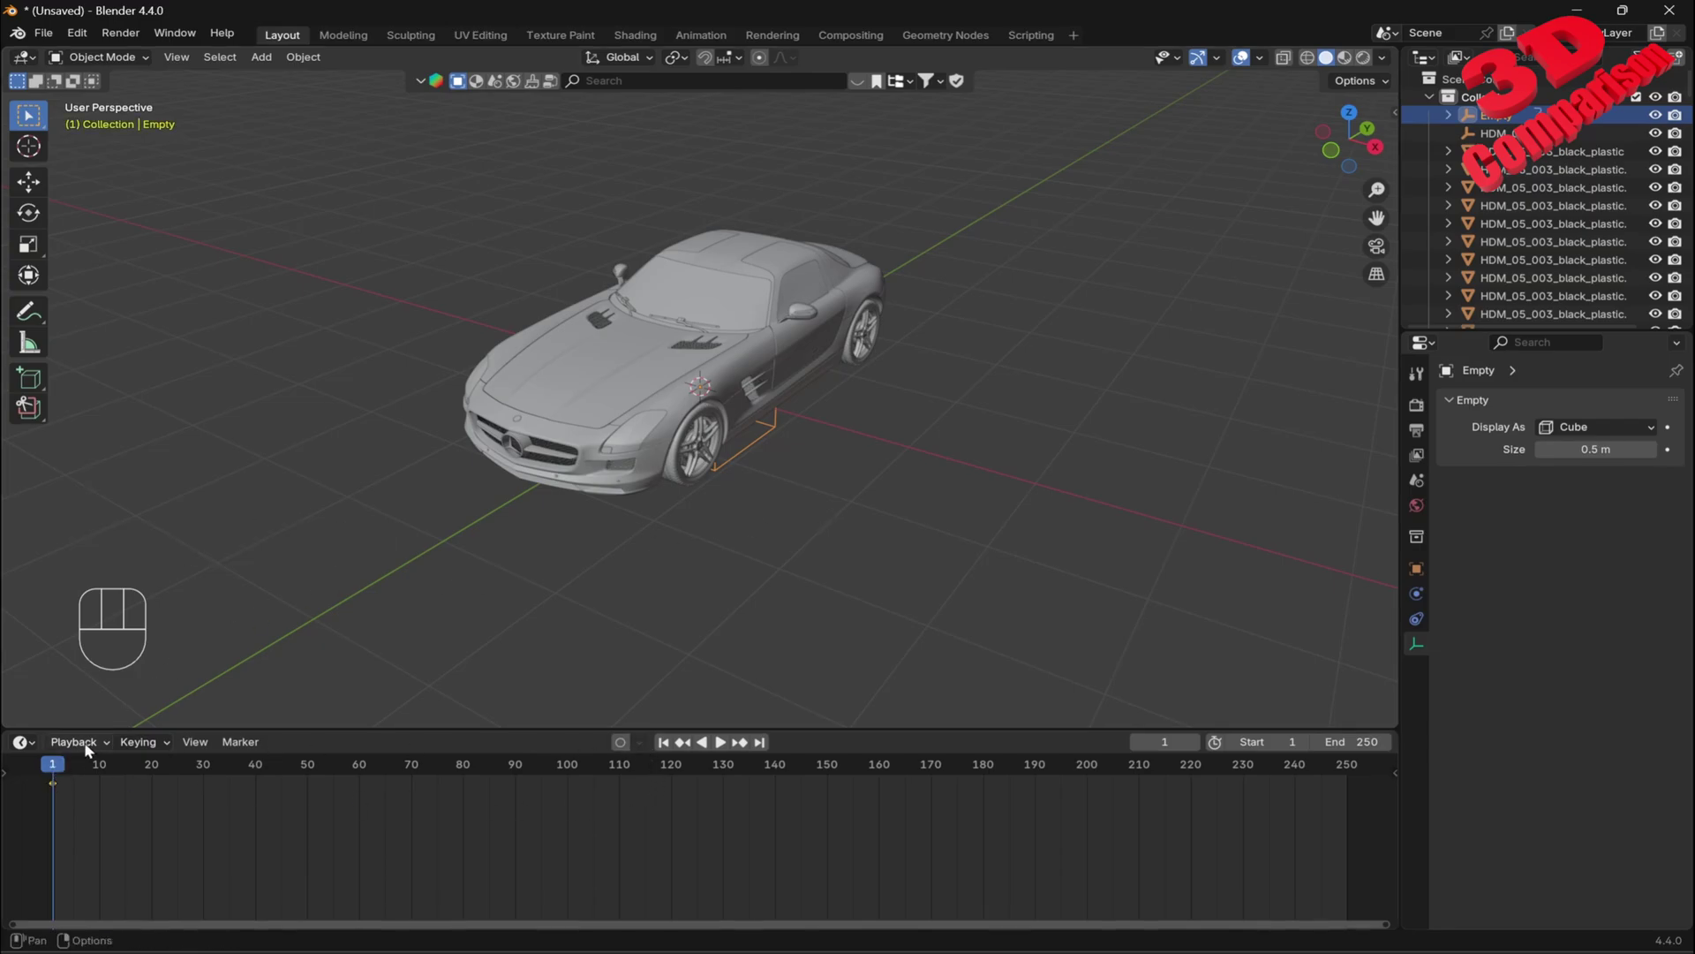
# - At frame 200, move the cube empty 3 m along the global X axis and insert a keyframe
pyautogui.moveTo(572, 806); pyautogui.dragTo(1086, 826)
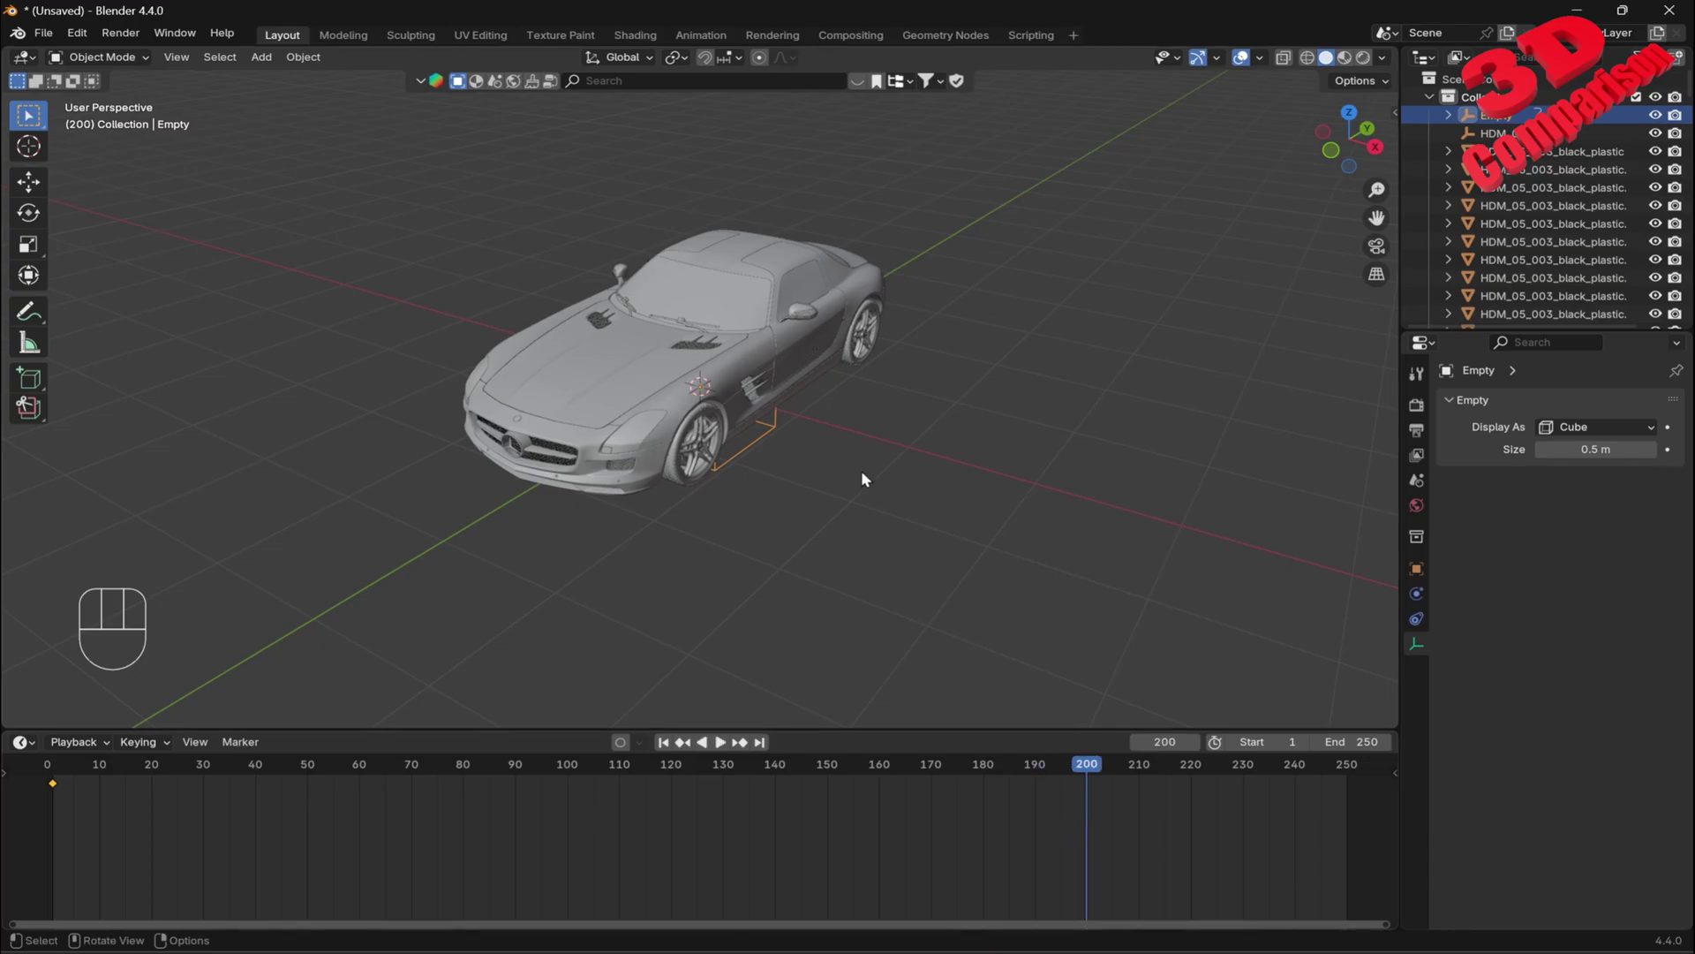
pyautogui.press('g')
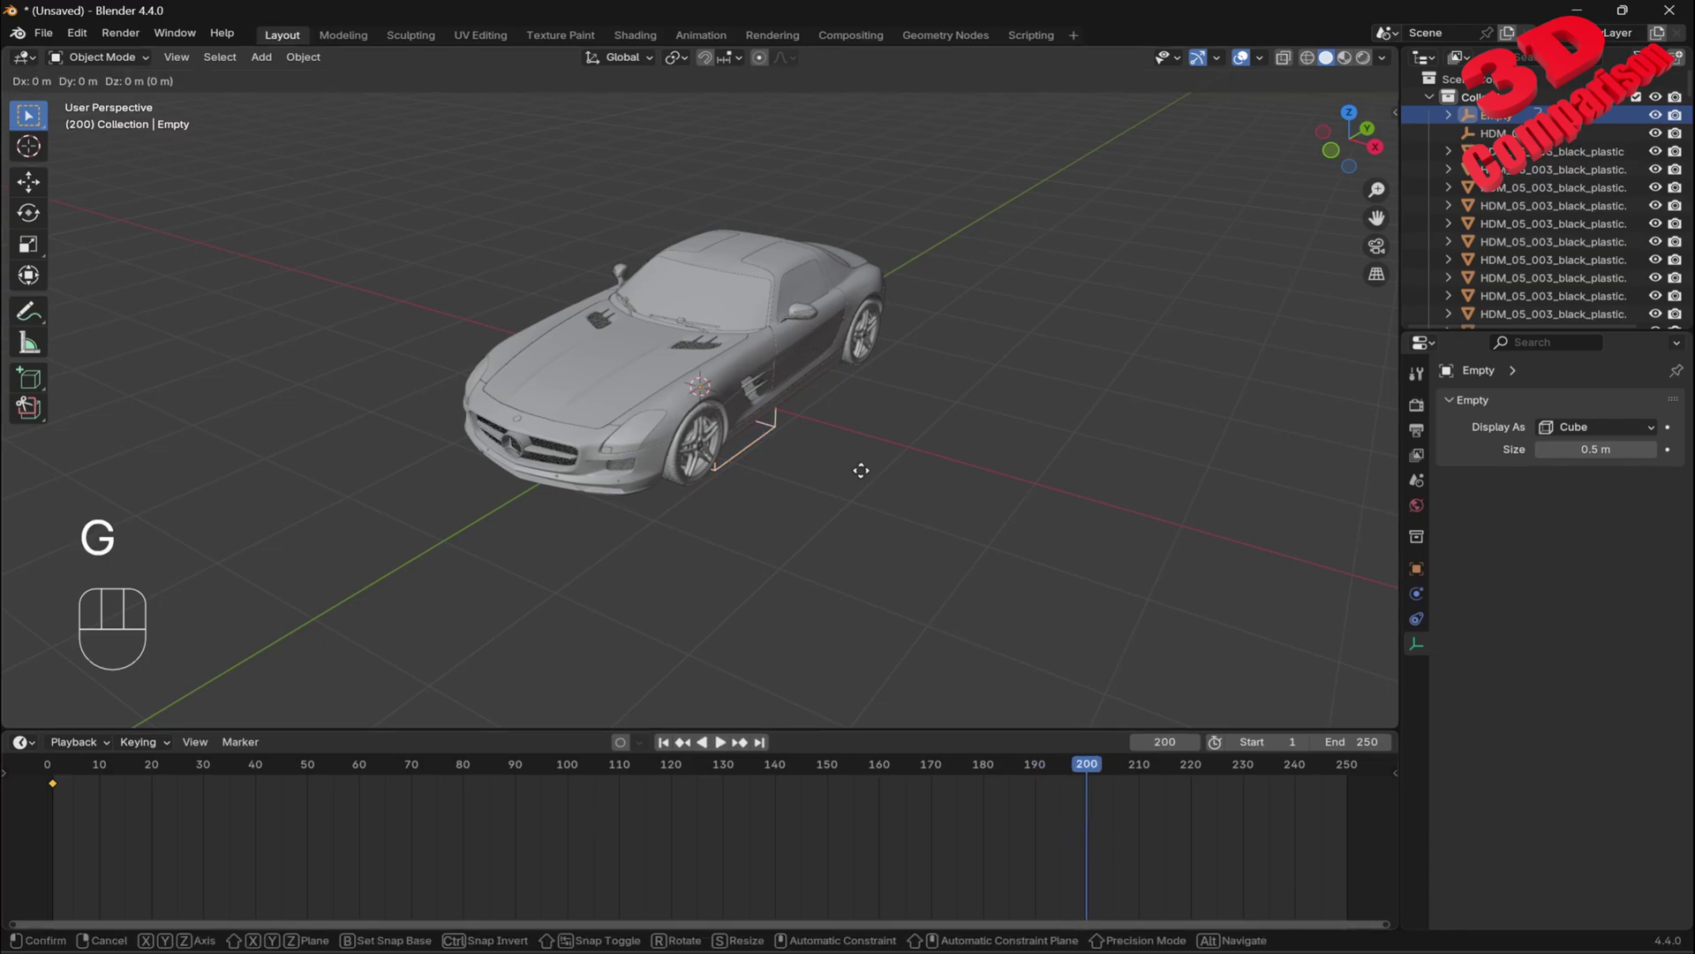
pyautogui.press('x')
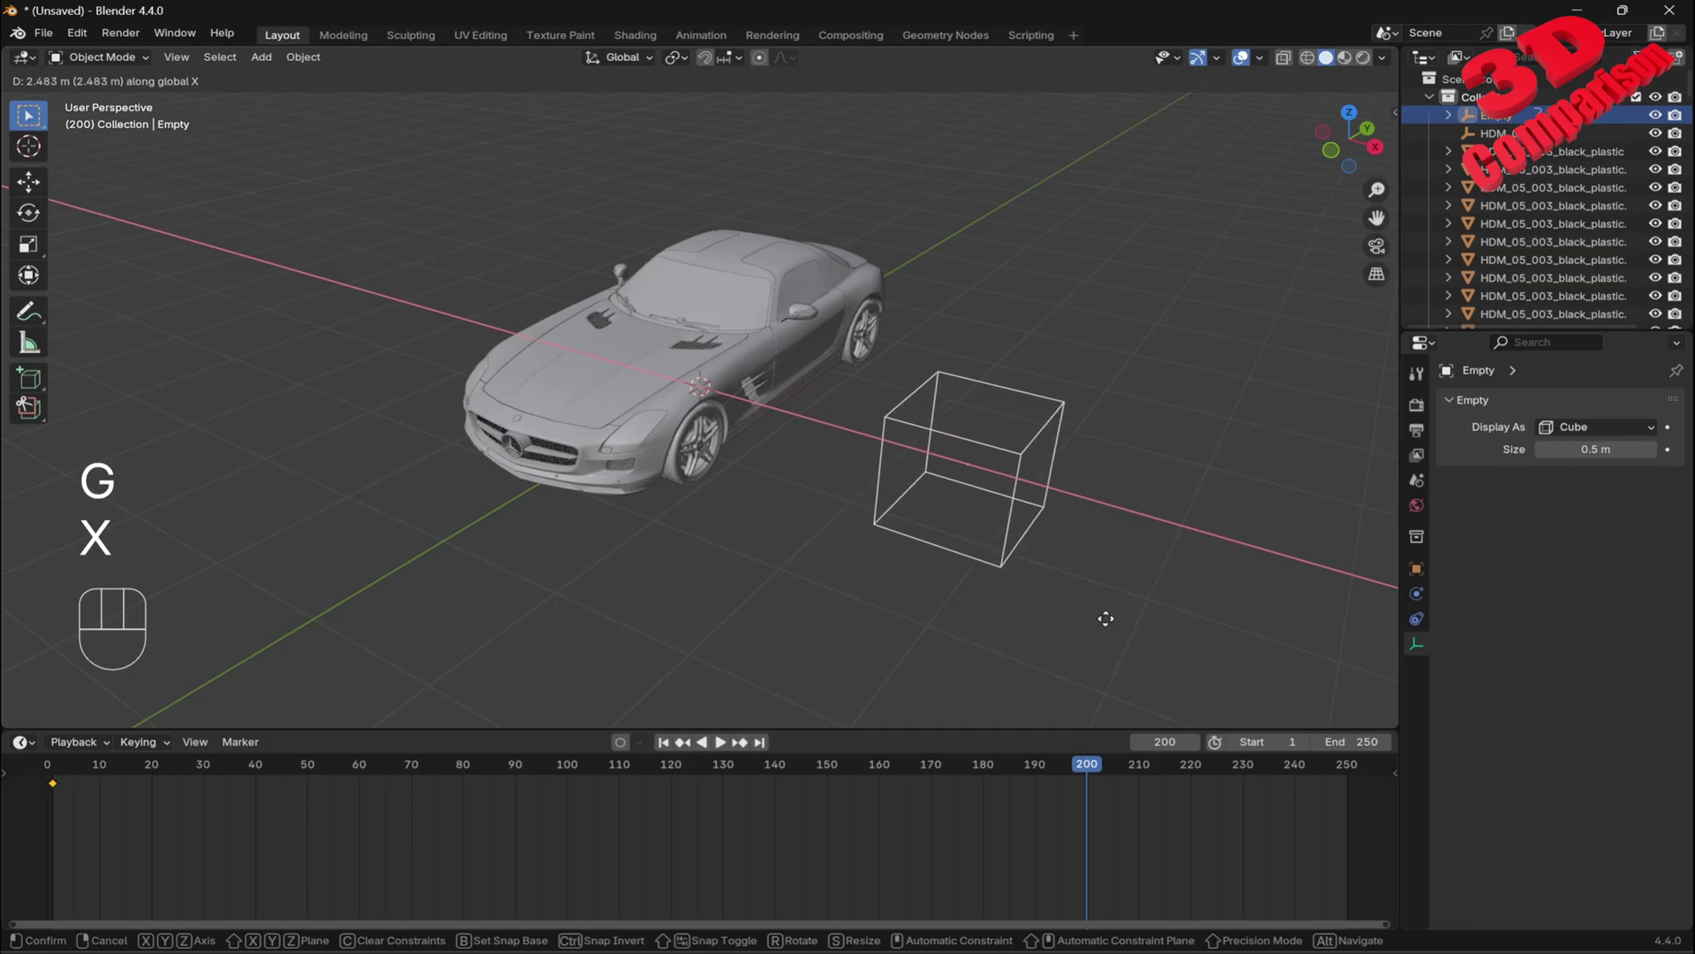
pyautogui.press('KP_3')
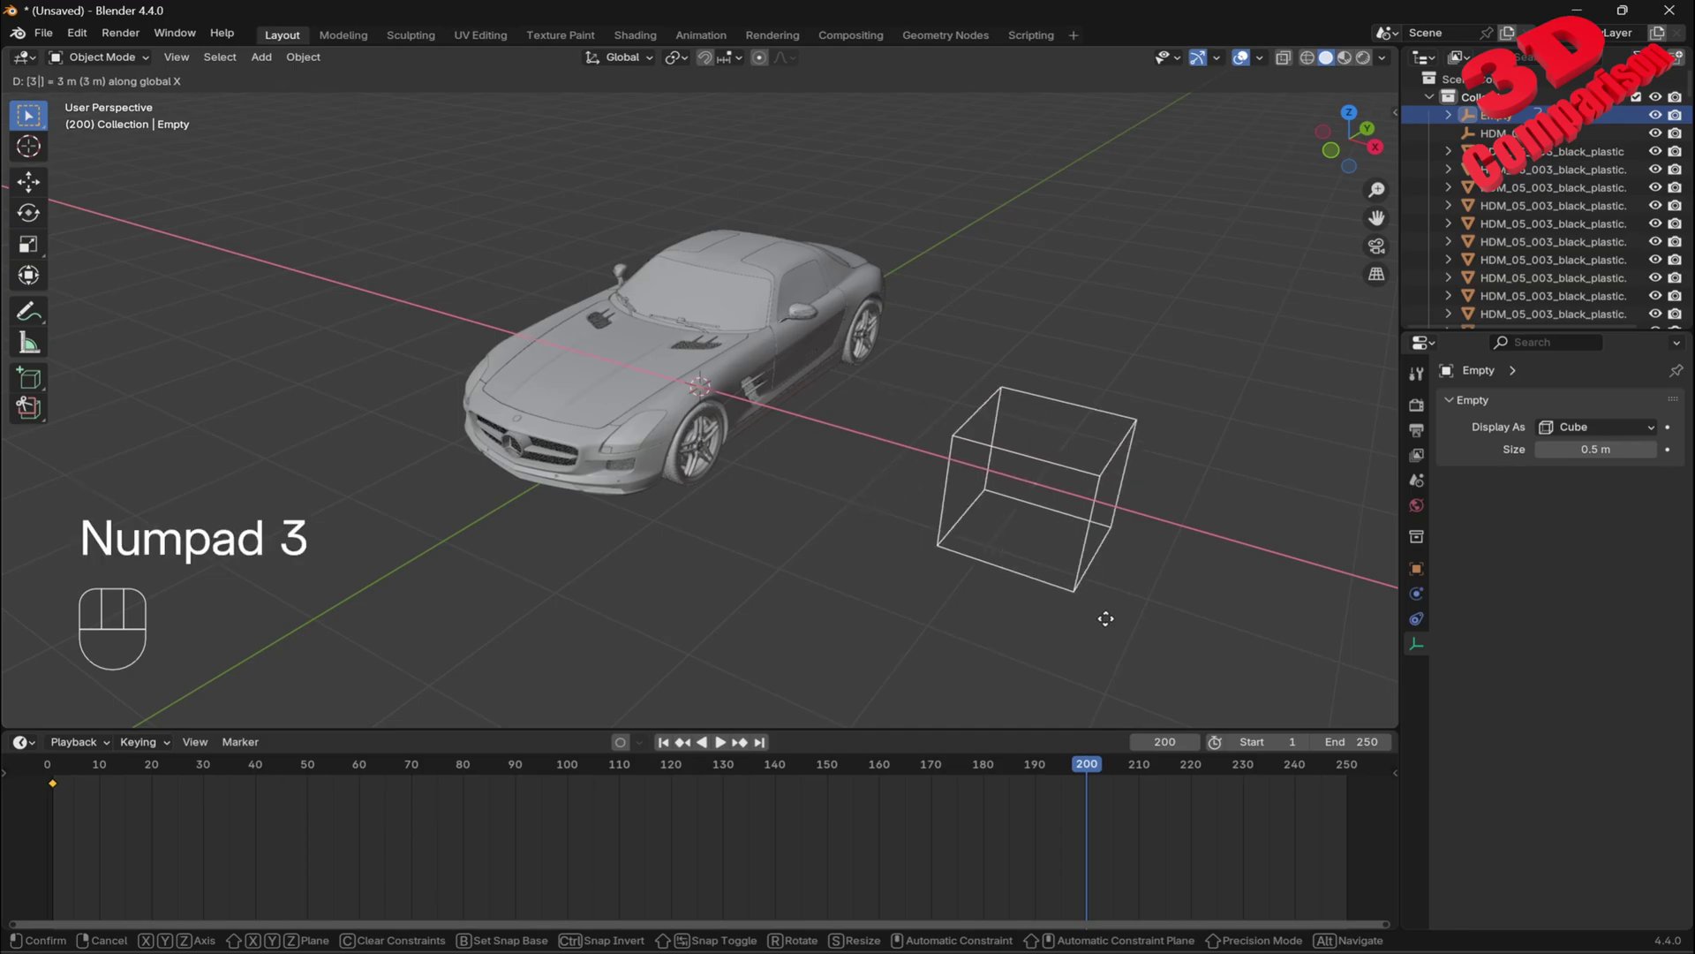
pyautogui.press('KP_Enter')
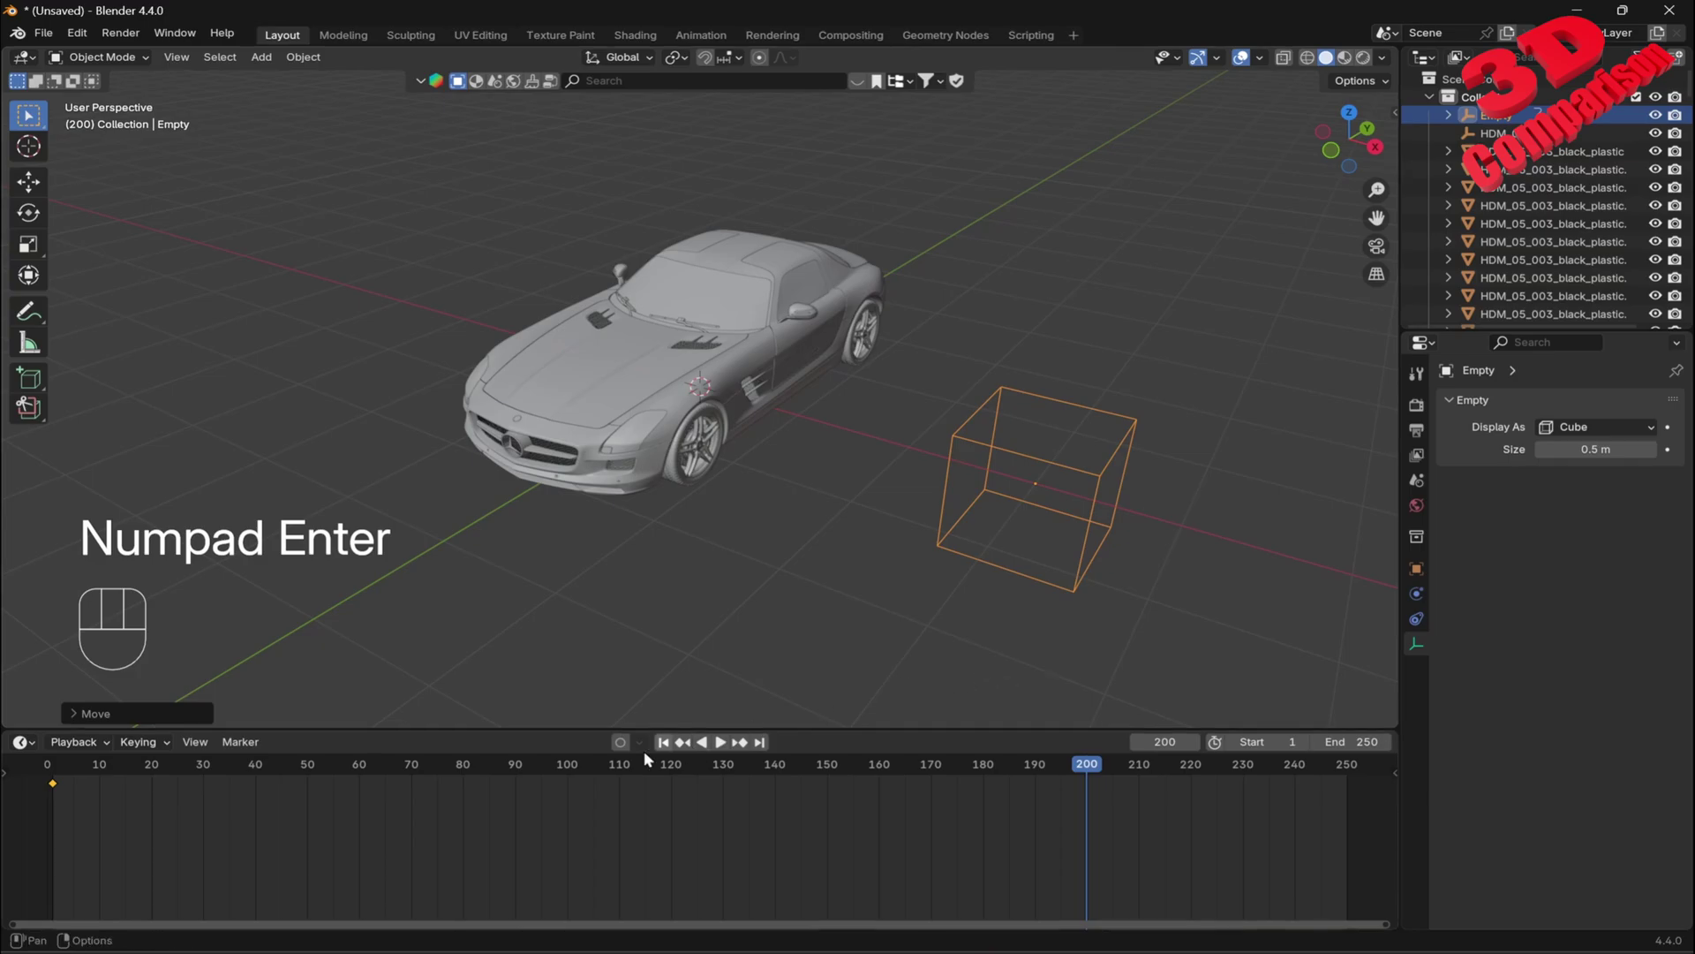
pyautogui.press('i')
pyautogui.click(1022, 810)
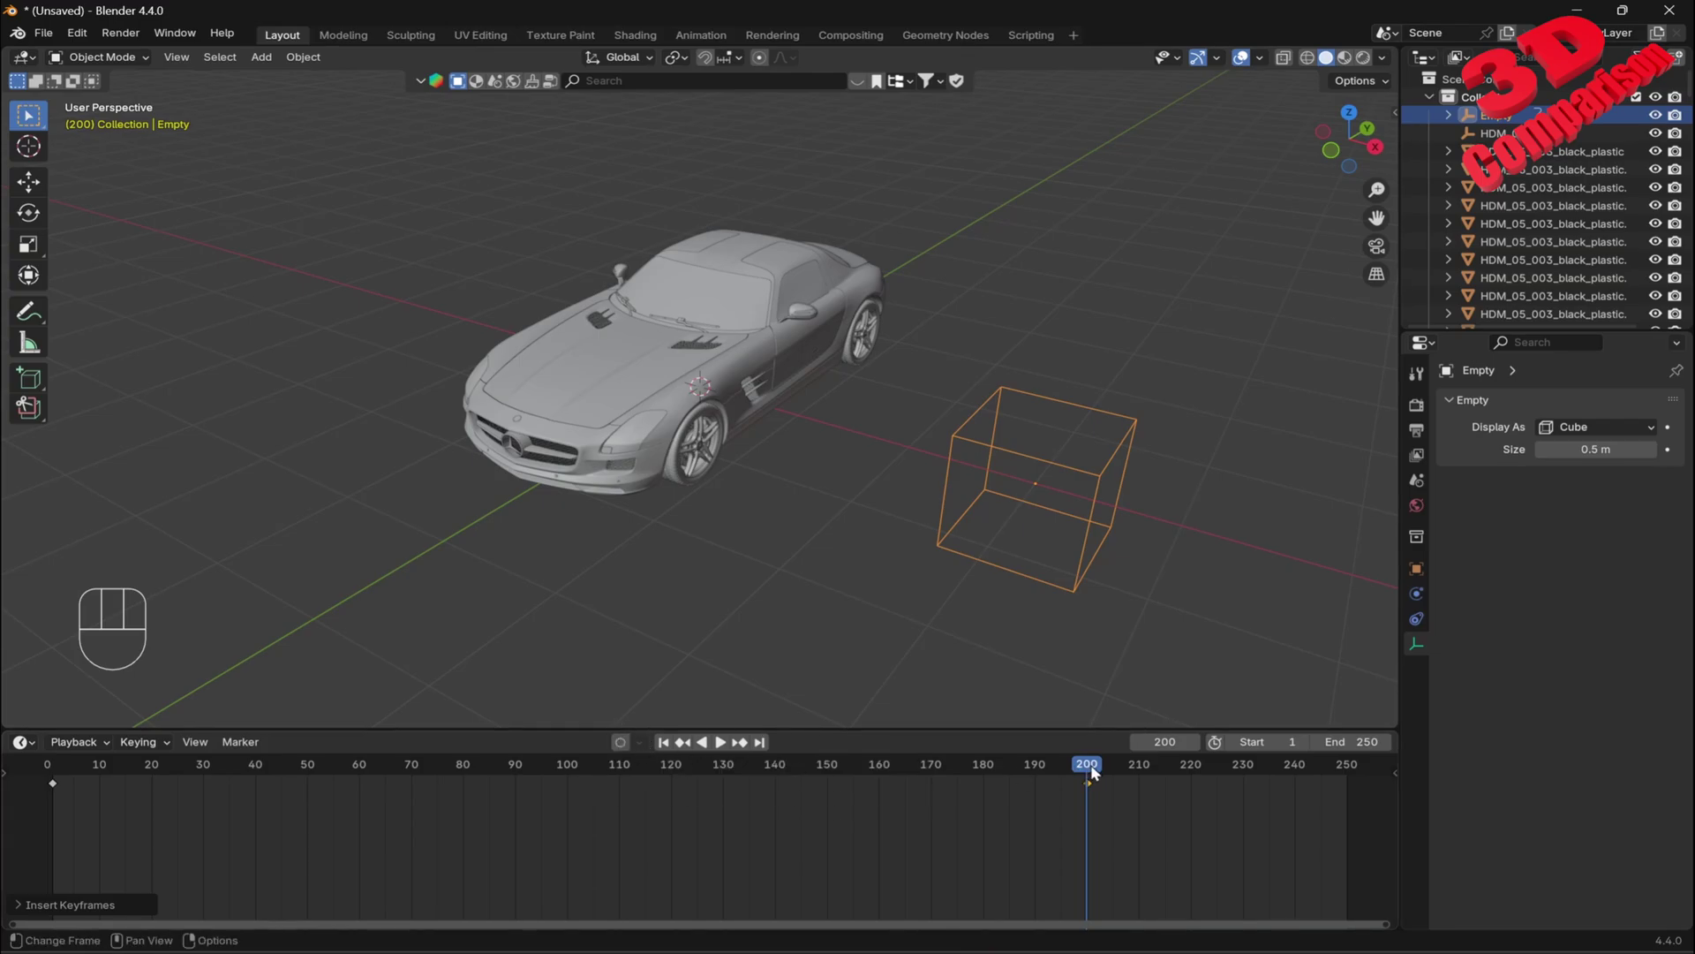
# - Play the empty's animation from frame 1 and scrub to frame 199 to check its motion
pyautogui.moveTo(1092, 769); pyautogui.dragTo(55, 775)
pyautogui.press('space')
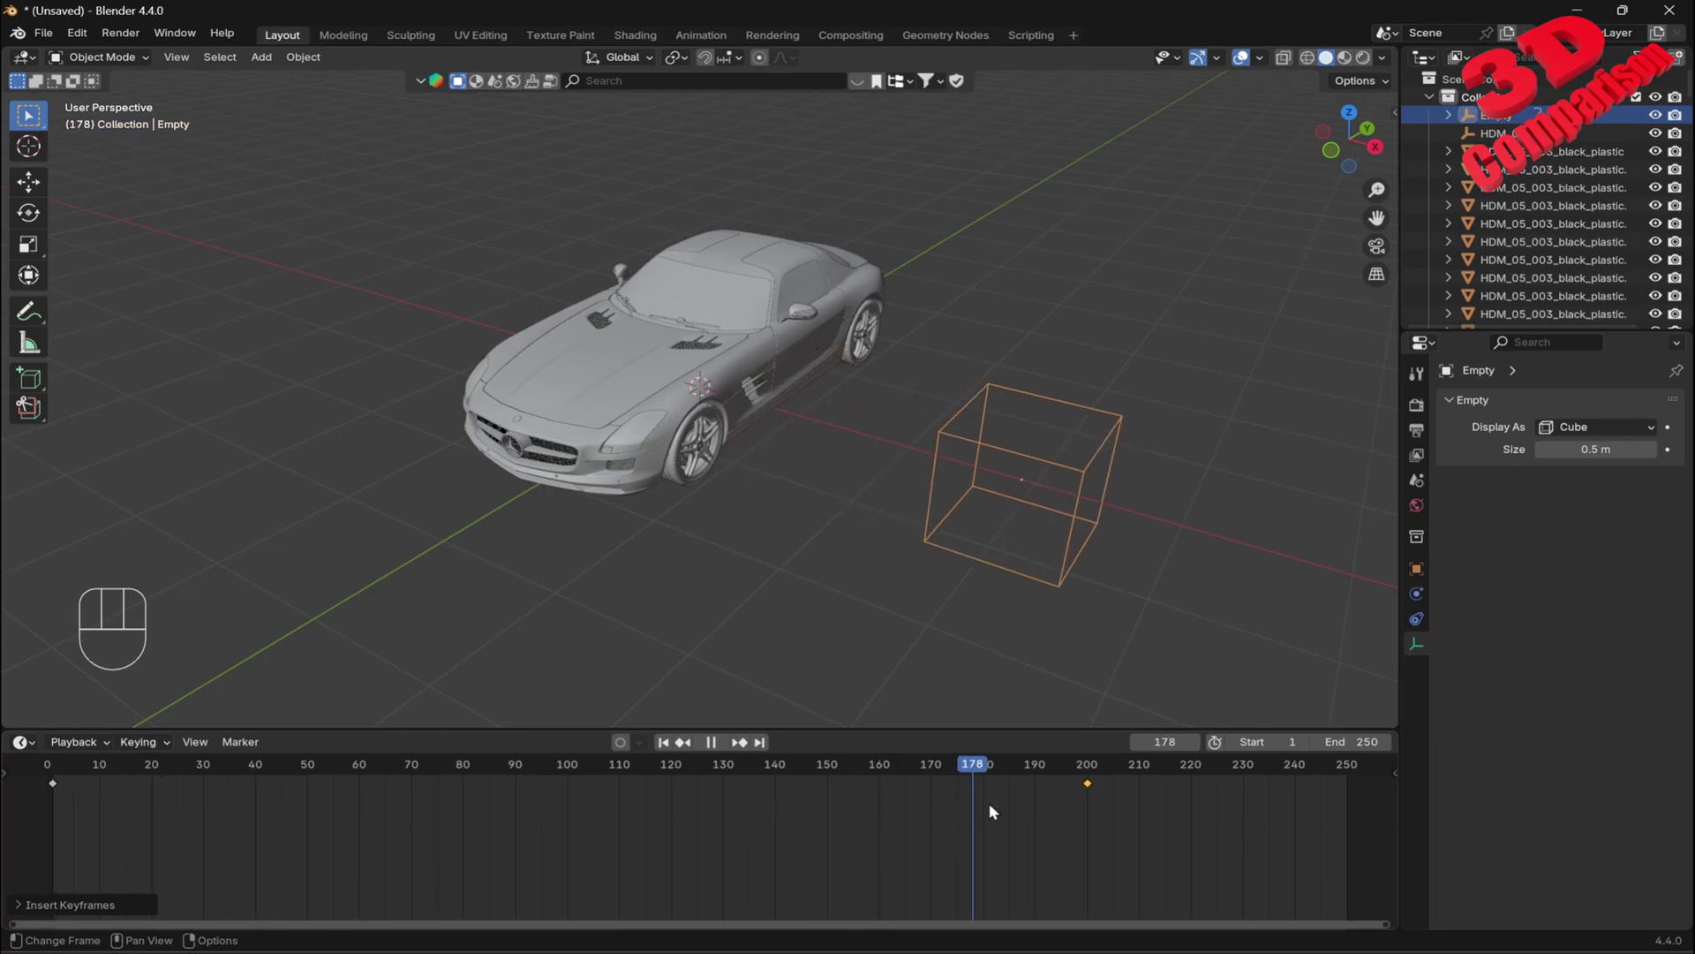
pyautogui.moveTo(989, 804); pyautogui.dragTo(1084, 840)
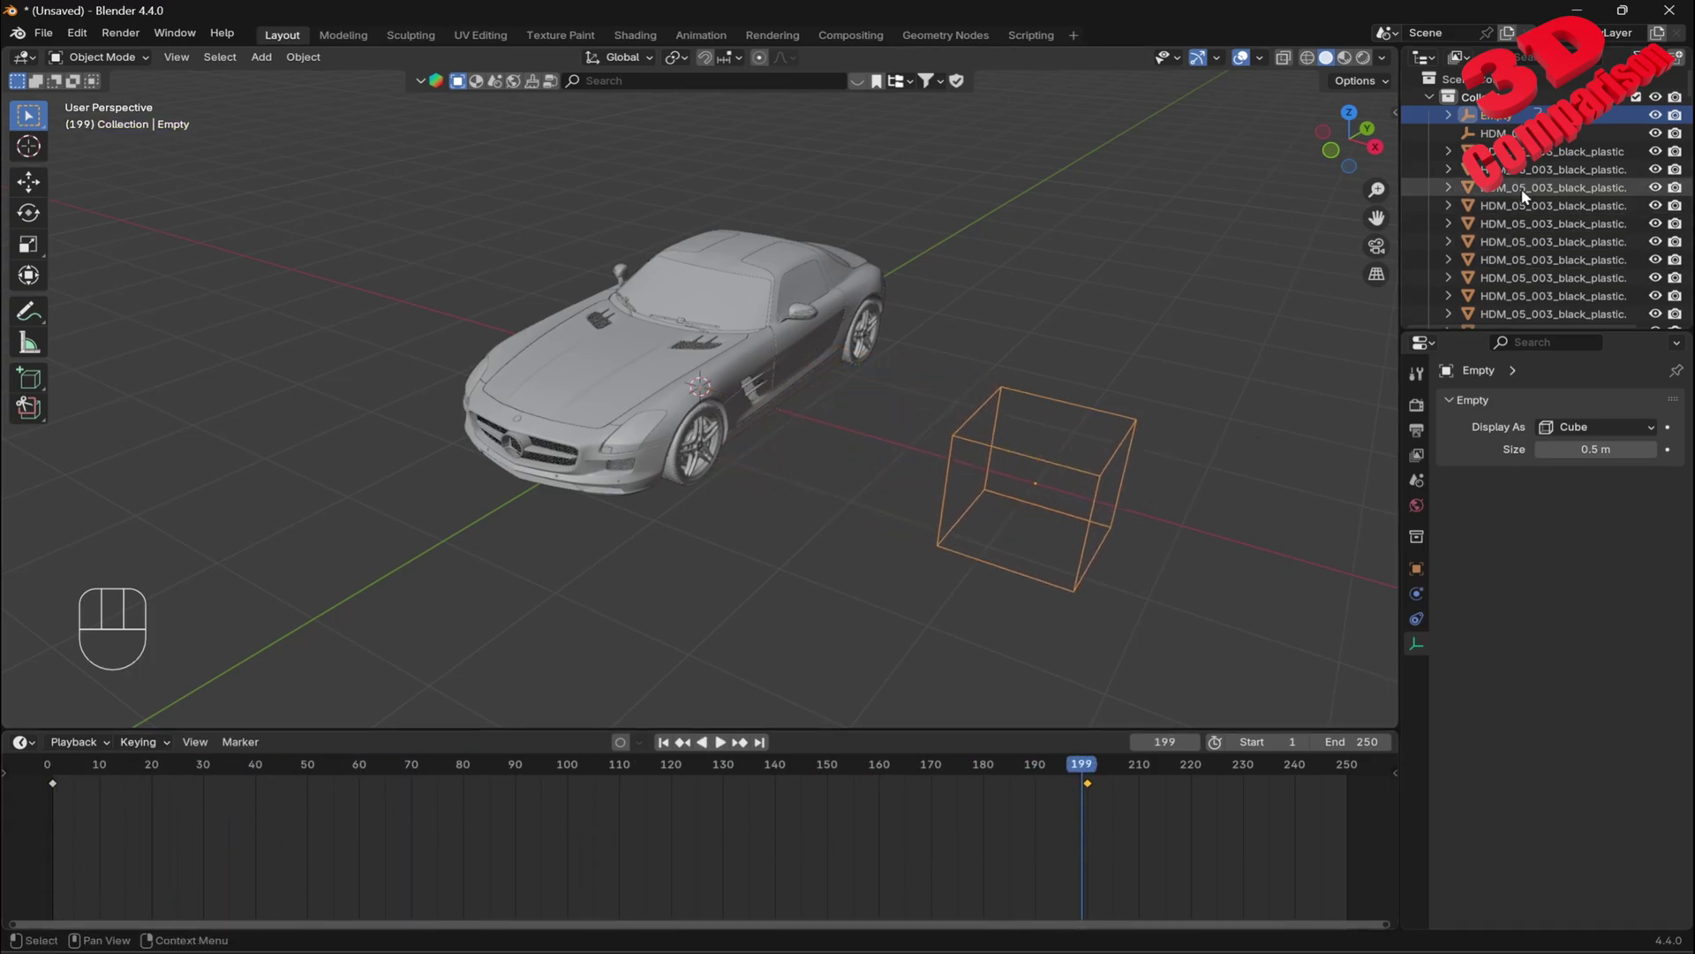
# - Rename the cube empty as "X axis"
pyautogui.click(1497, 132)
pyautogui.click(1506, 118)
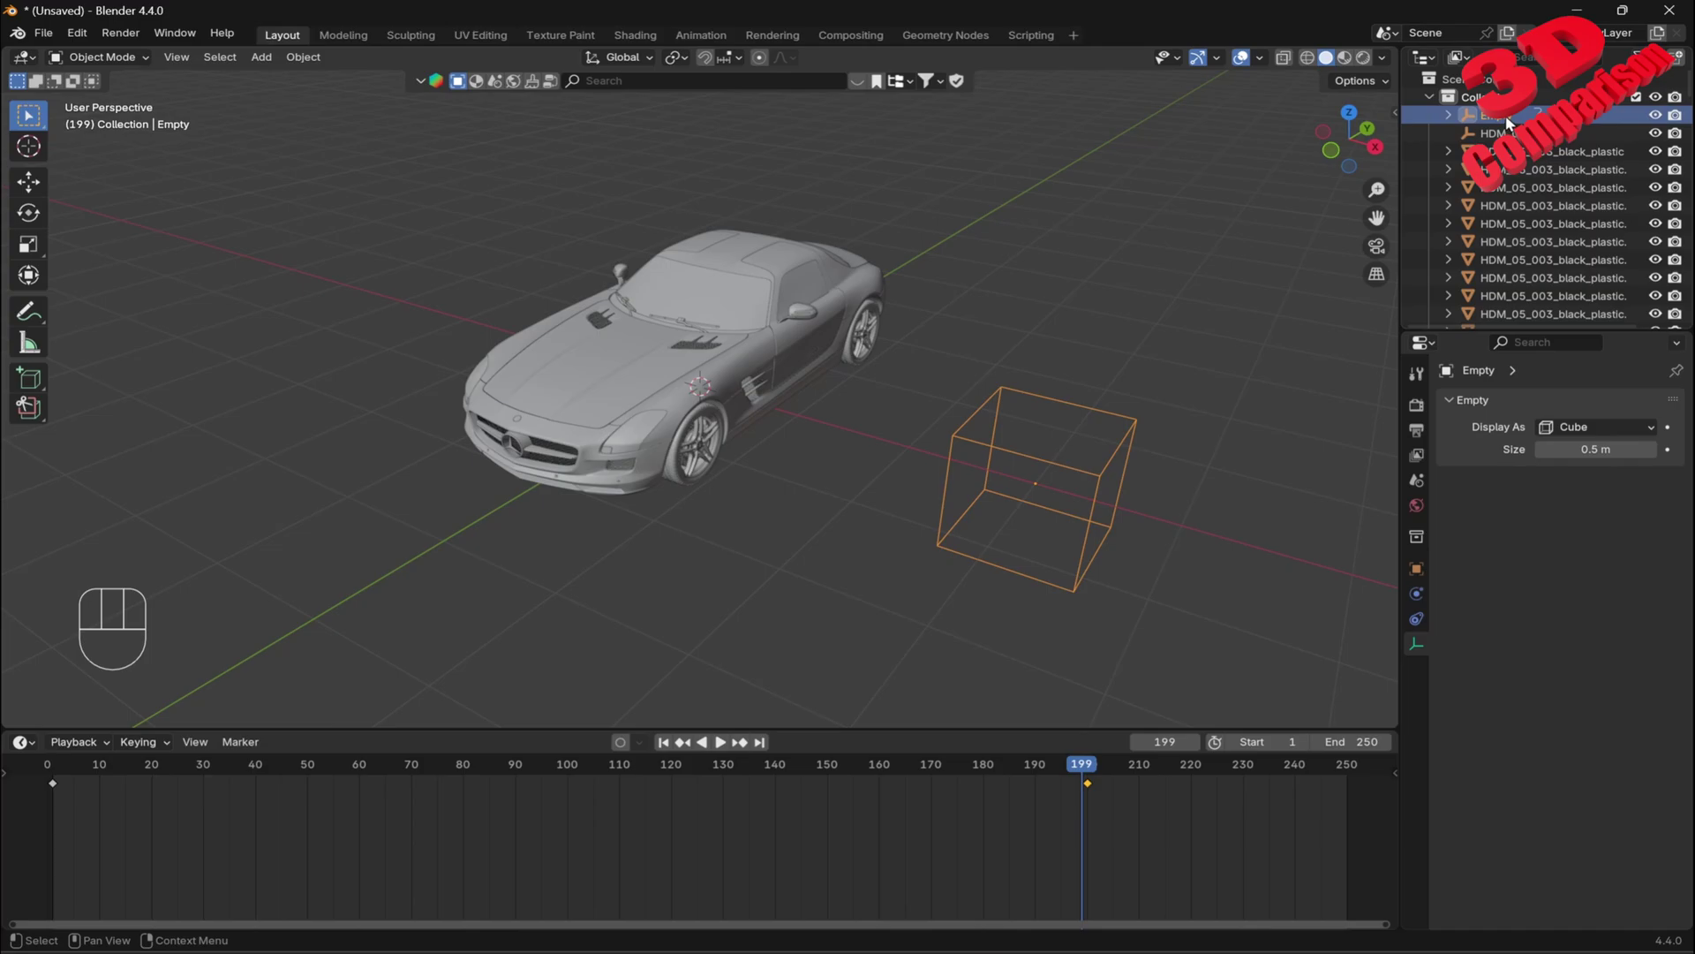
pyautogui.press('F2')
pyautogui.write('X-')
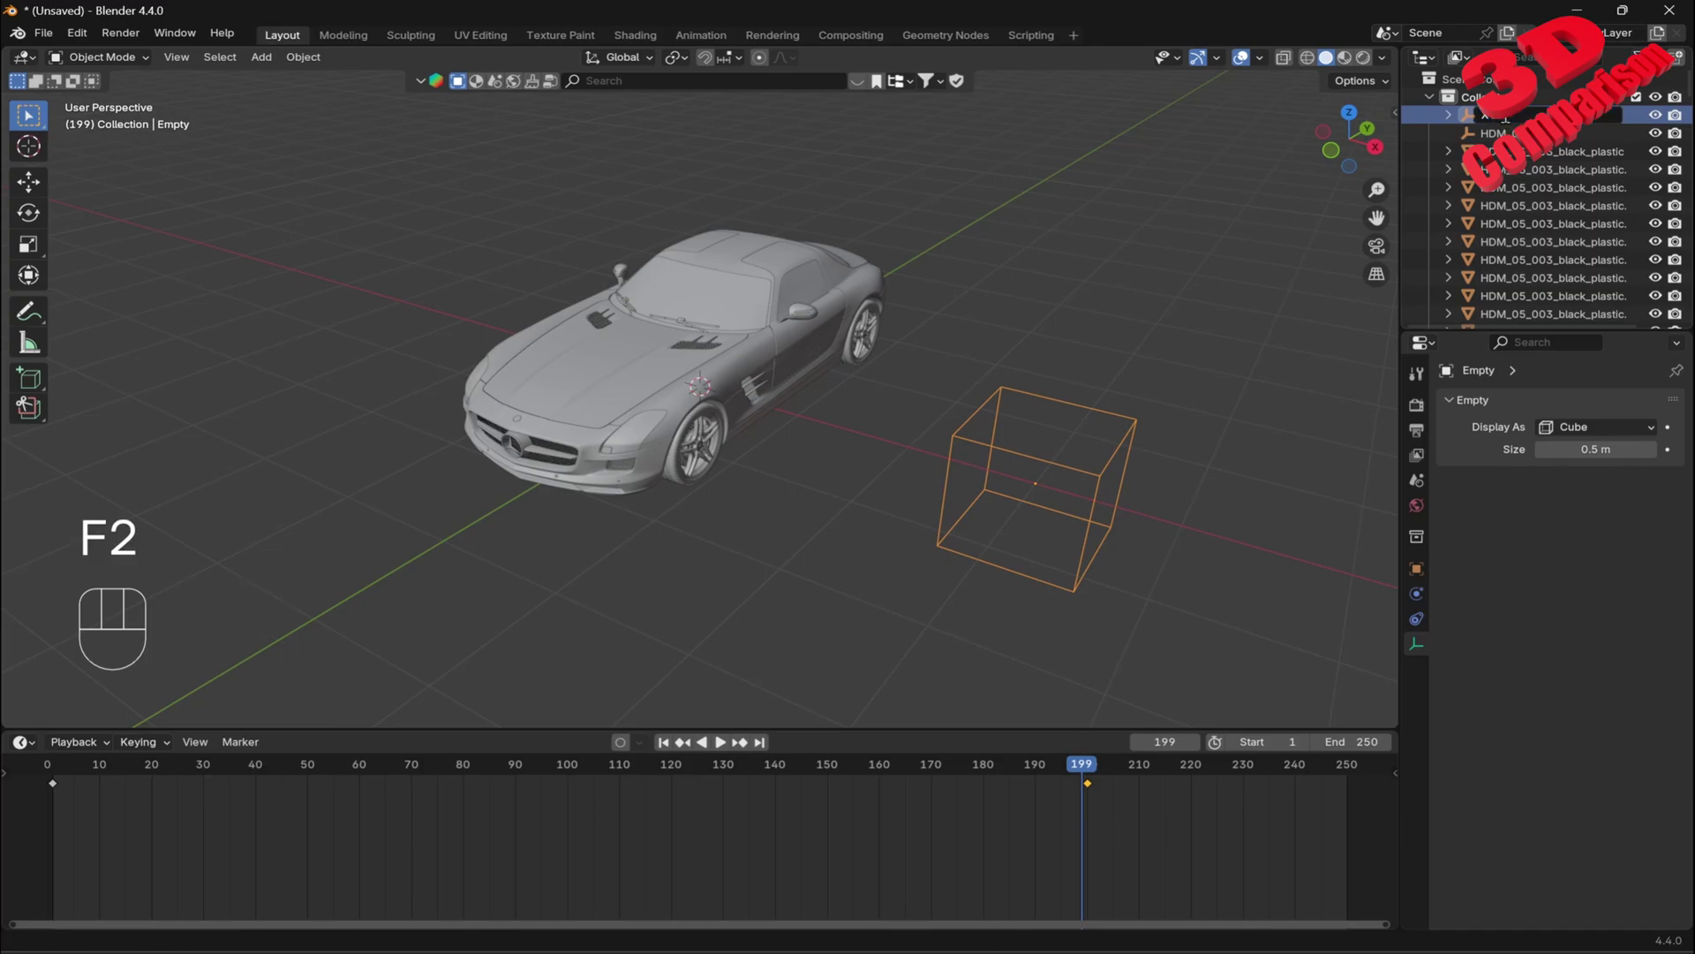
pyautogui.write('axis')
pyautogui.press('Return')
pyautogui.click(885, 409)
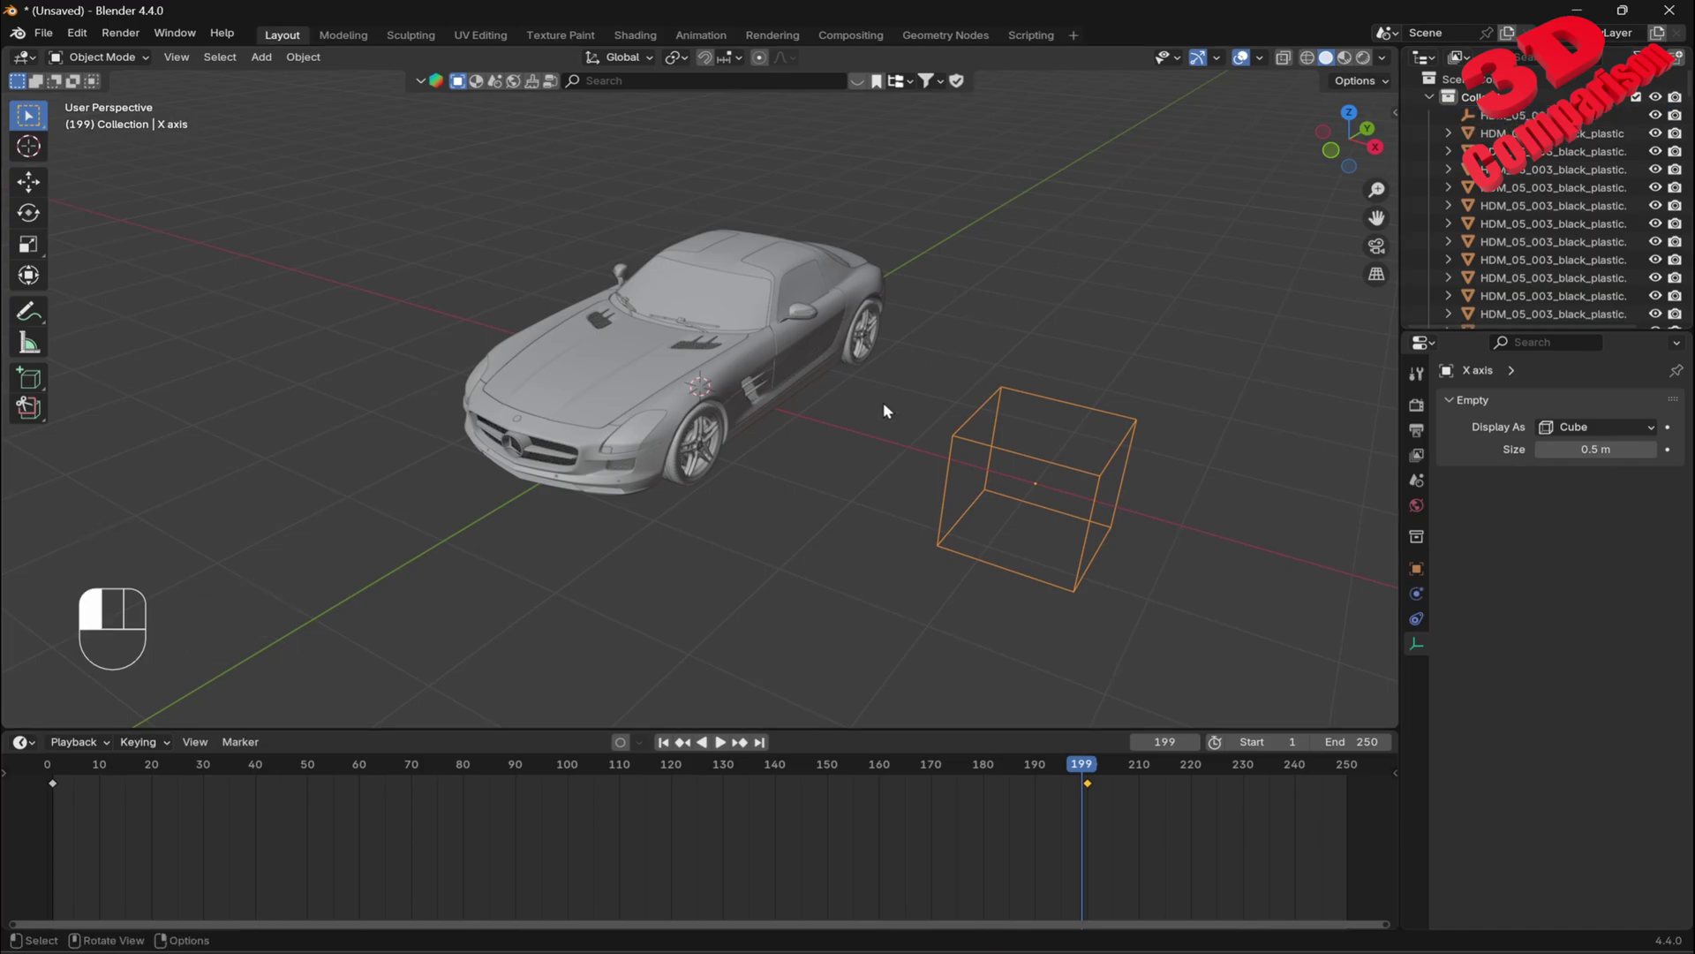
# - Move the playhead to frame 133 and select the front-left tire
pyautogui.click(717, 412)
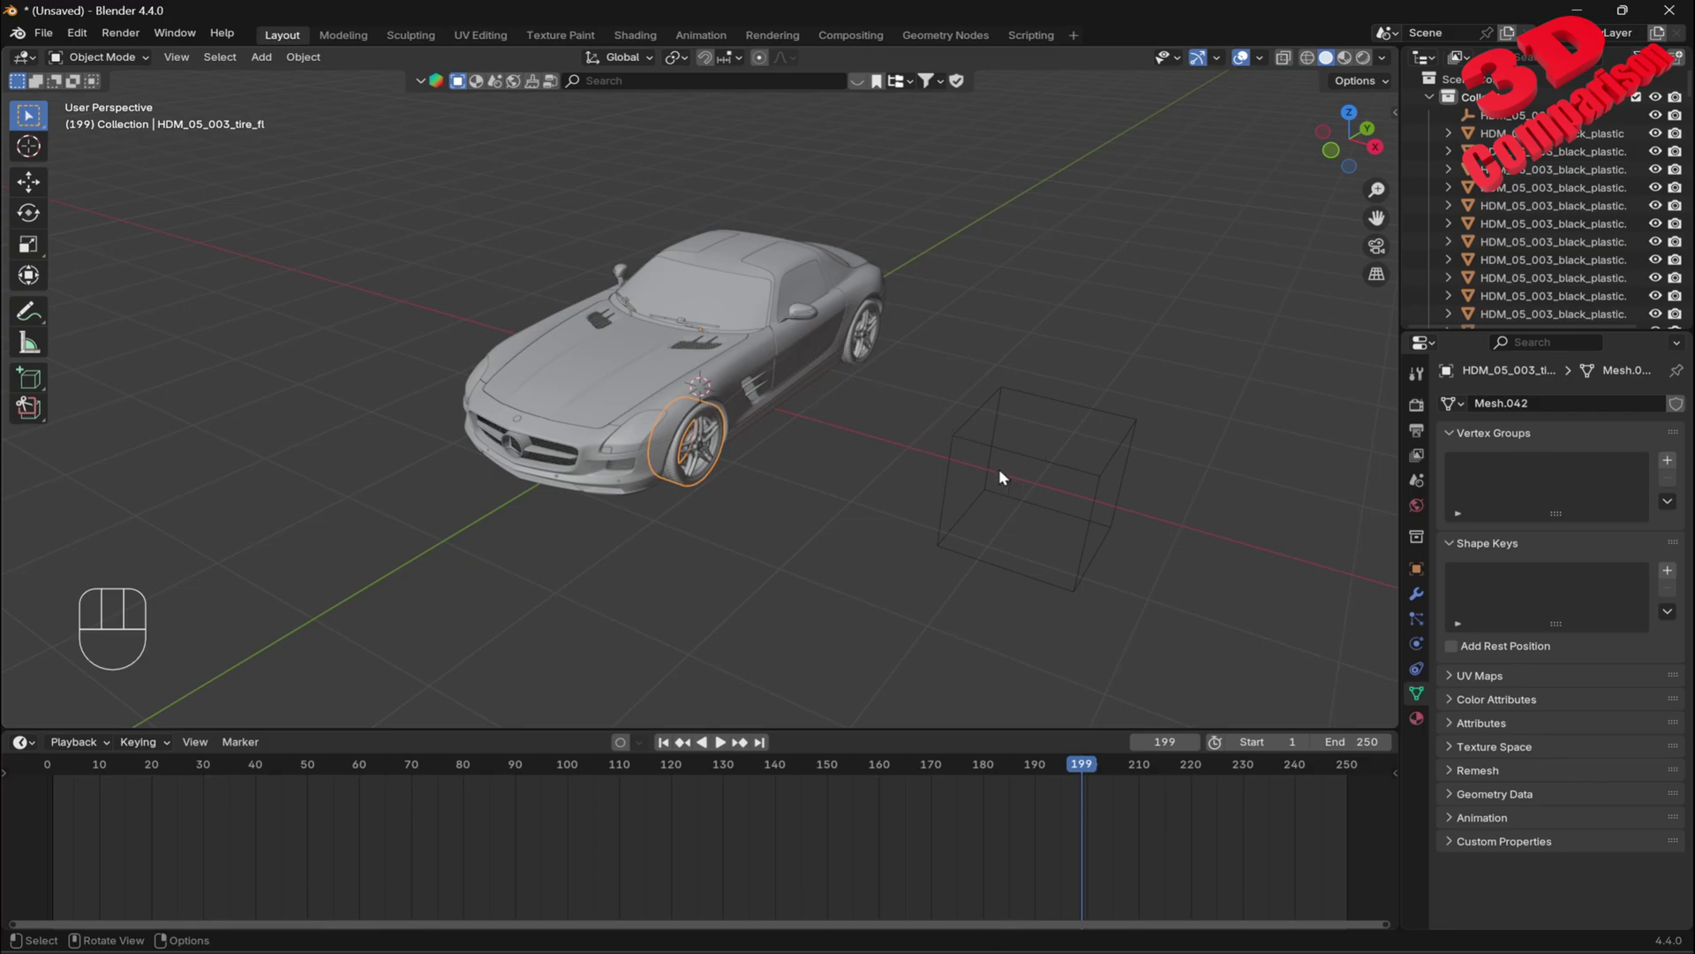
pyautogui.click(849, 524)
pyautogui.moveTo(1089, 766); pyautogui.dragTo(738, 824)
pyautogui.scroll(5, 973, 431)
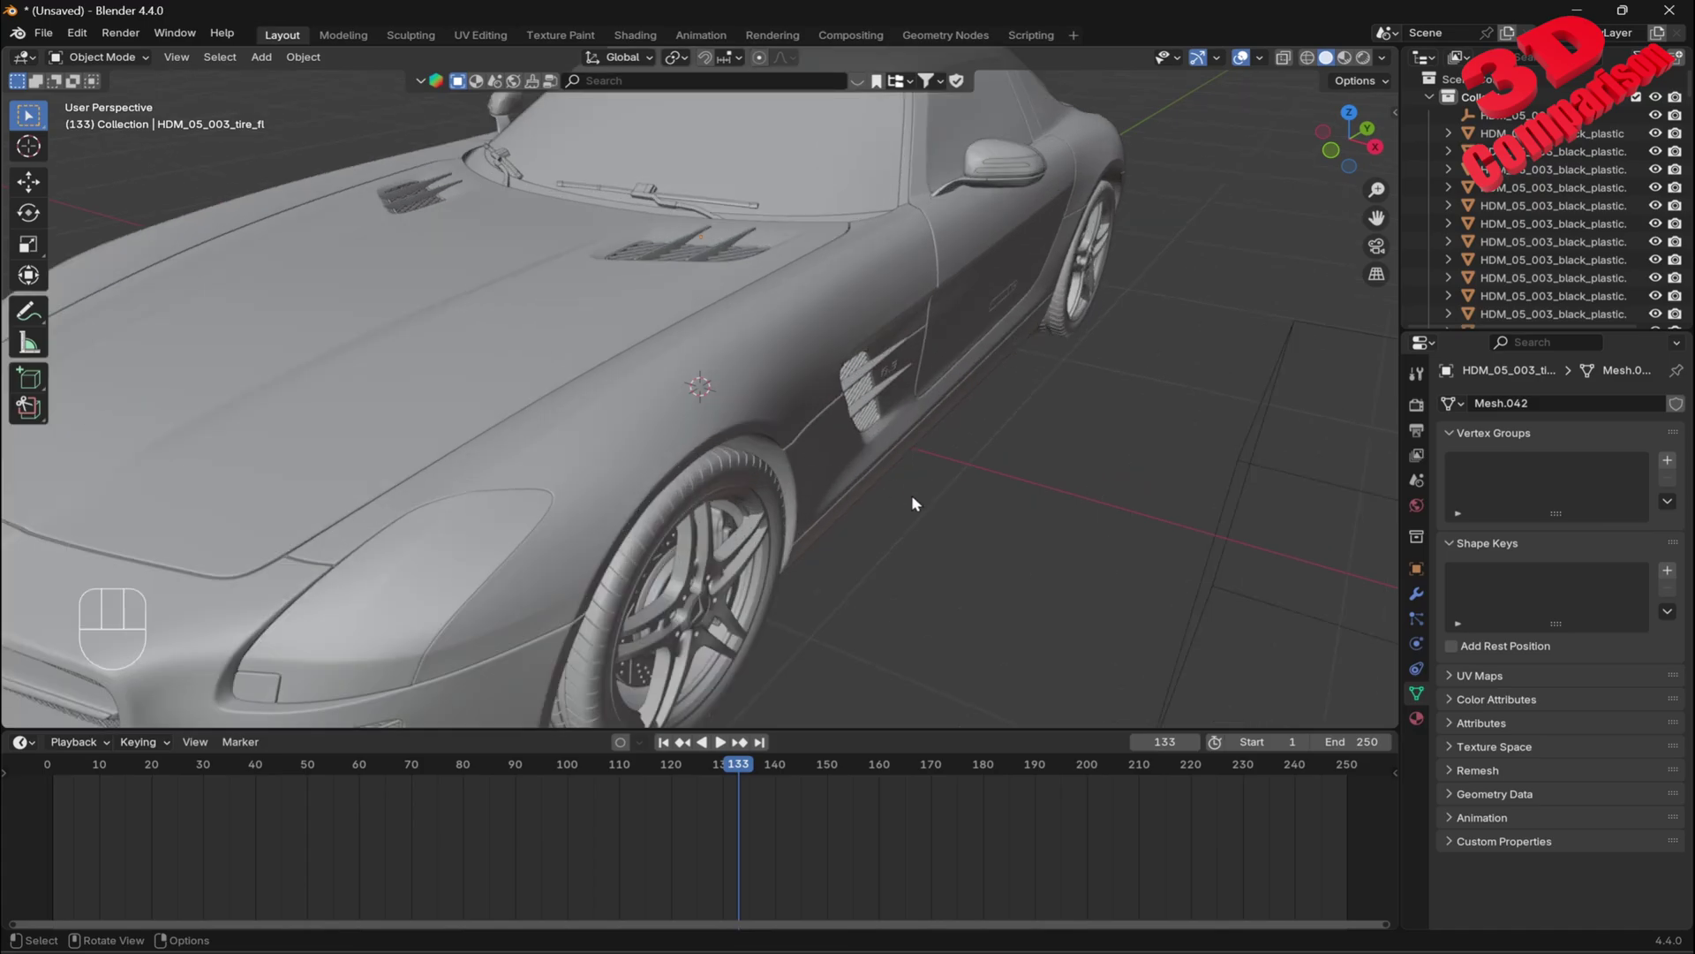
pyautogui.moveTo(911, 496); pyautogui.dragTo(840, 489, button='middle')
pyautogui.click(516, 425)
pyautogui.scroll(-3, 726, 501)
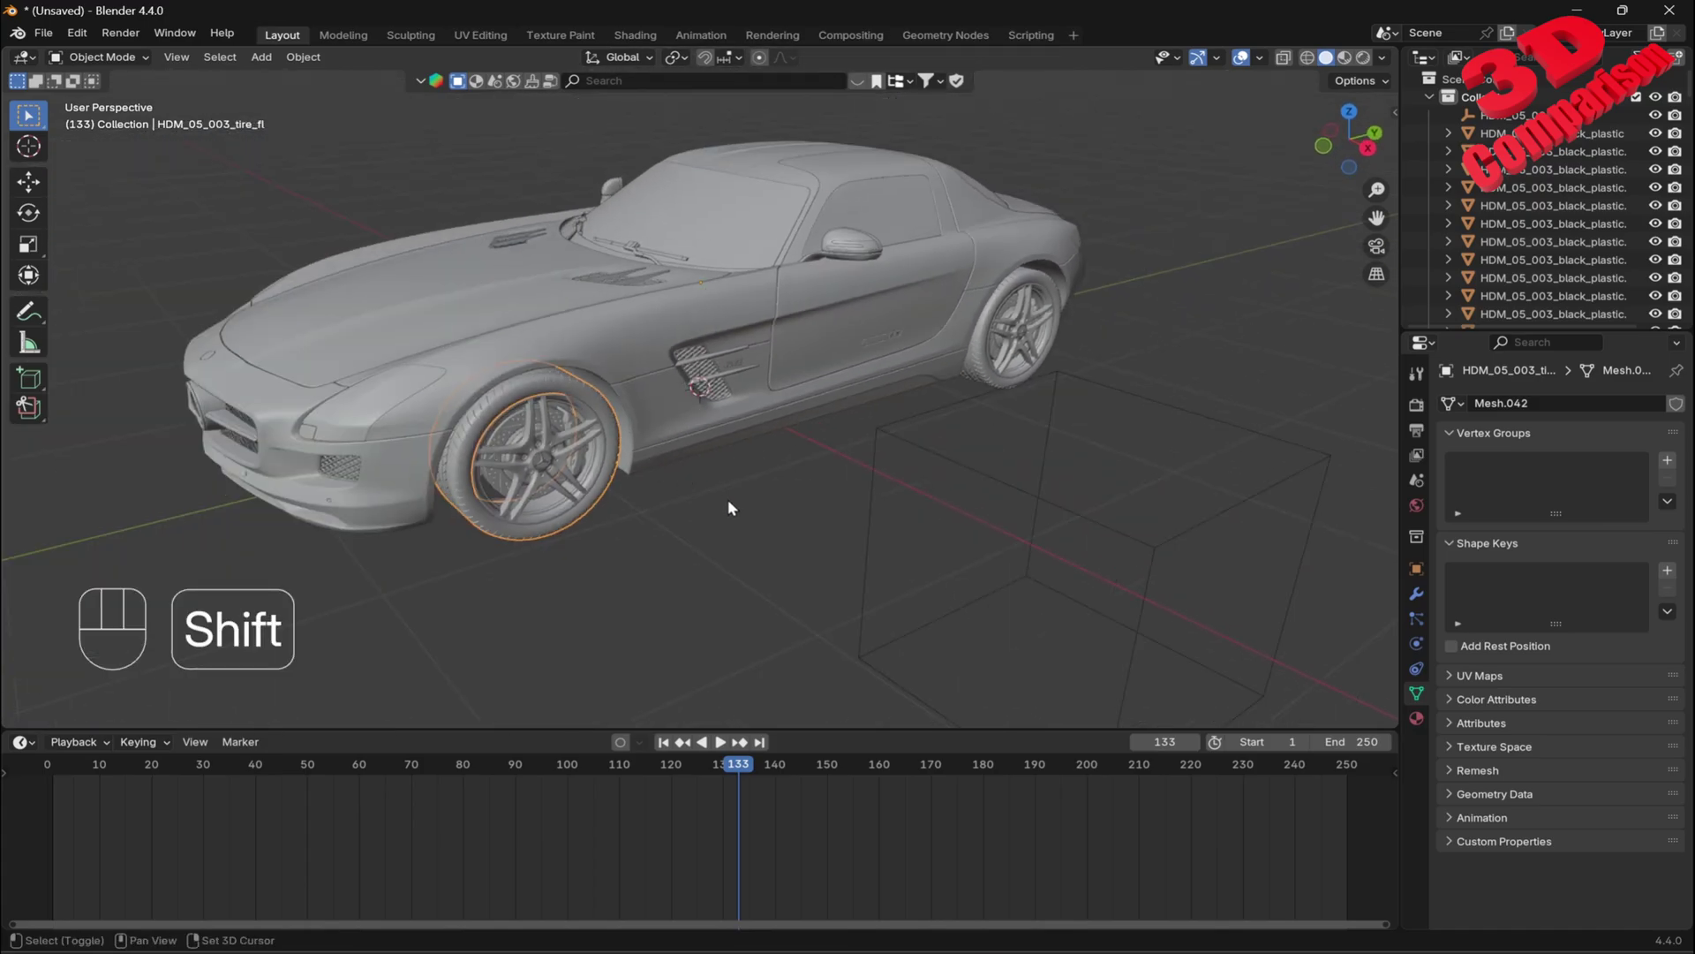
pyautogui.keyDown('shift'); pyautogui.moveTo(728, 500); pyautogui.dragTo(890, 479, button='middle'); pyautogui.keyUp('shift')
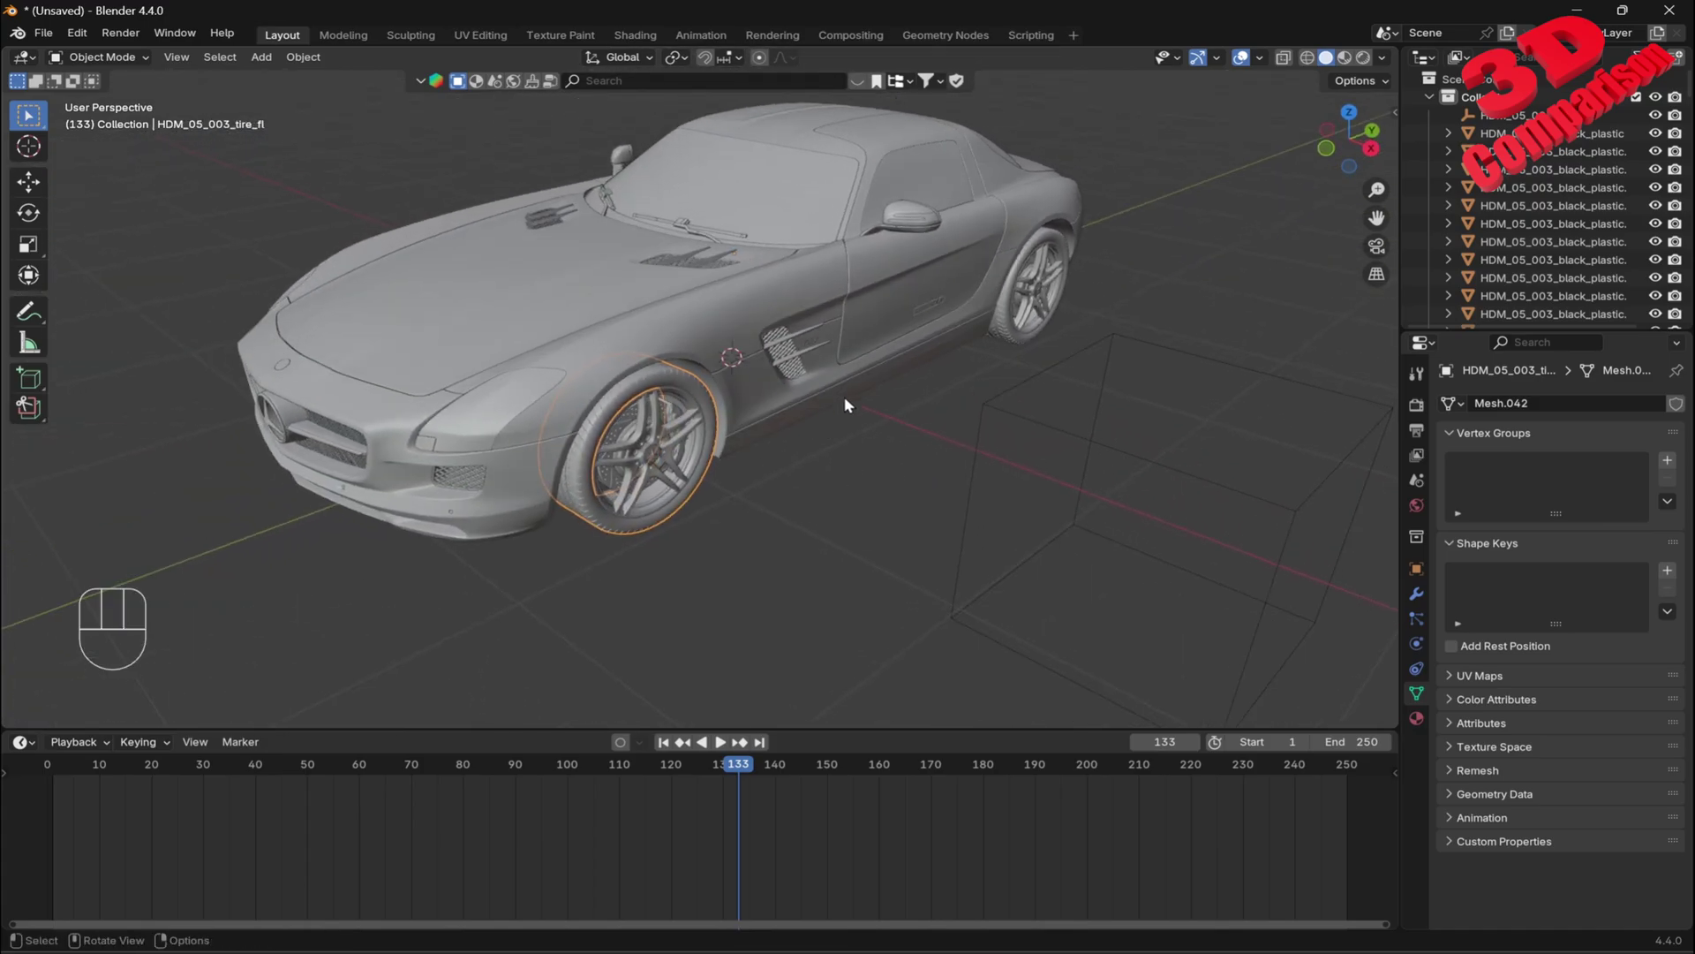
# - Add a Copy Location object constraint to the front-left tire
pyautogui.click(1416, 593)
pyautogui.click(1575, 404)
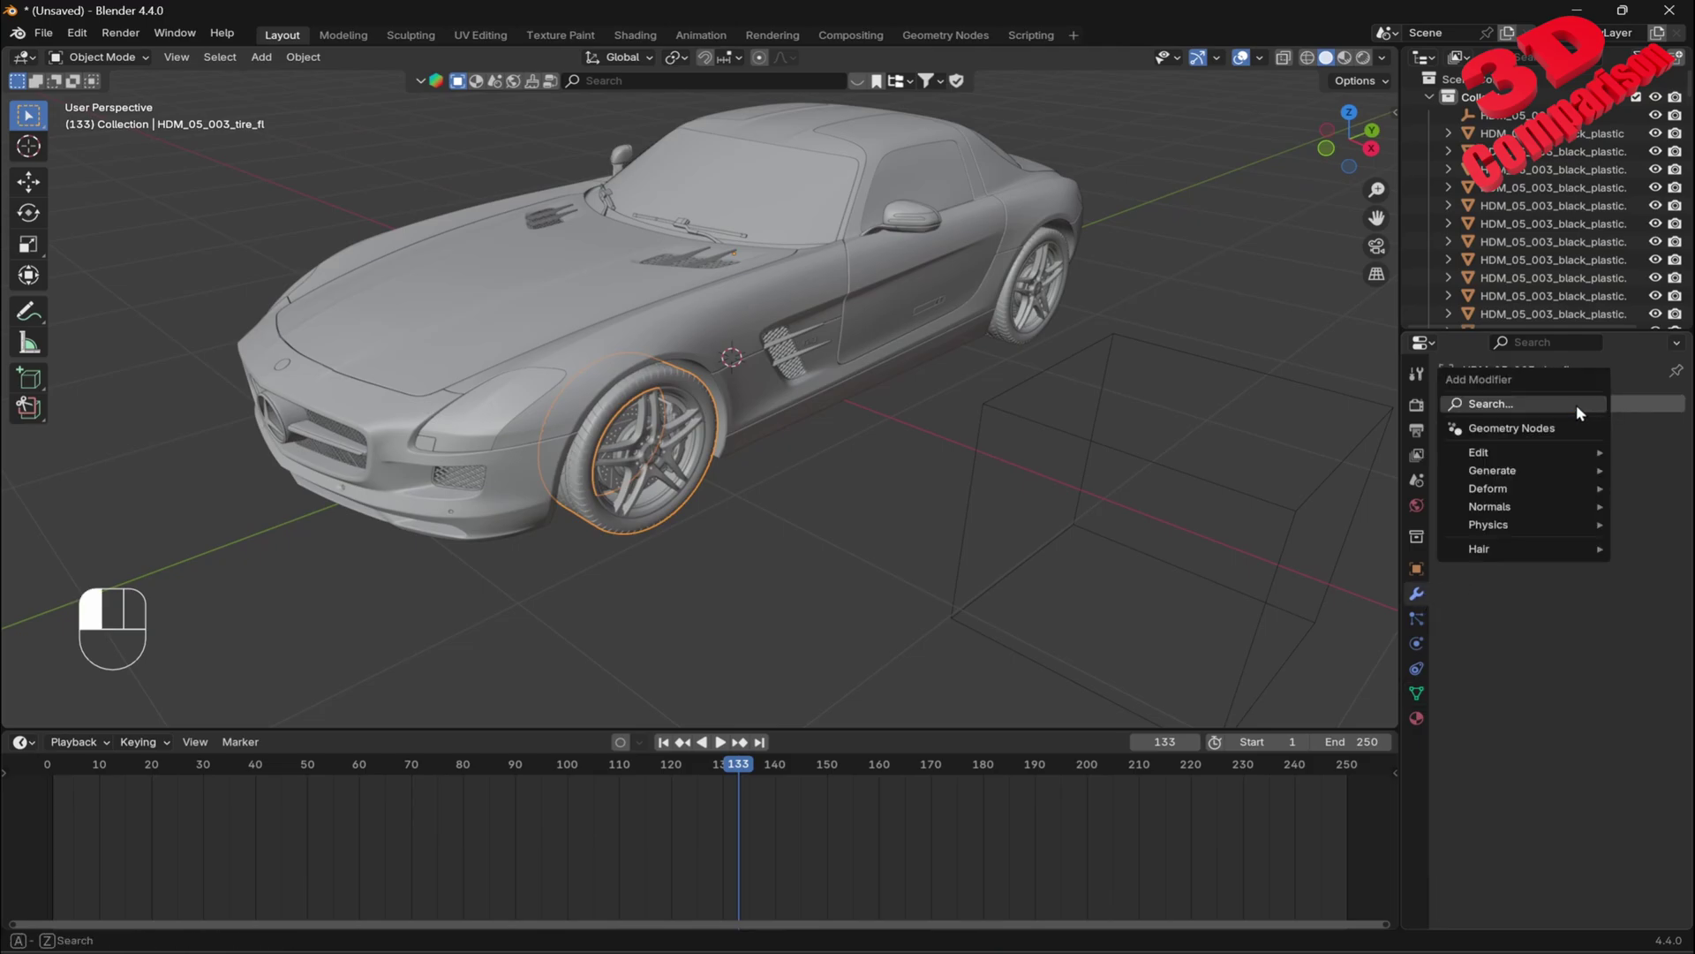
pyautogui.click(1413, 672)
pyautogui.click(1507, 403)
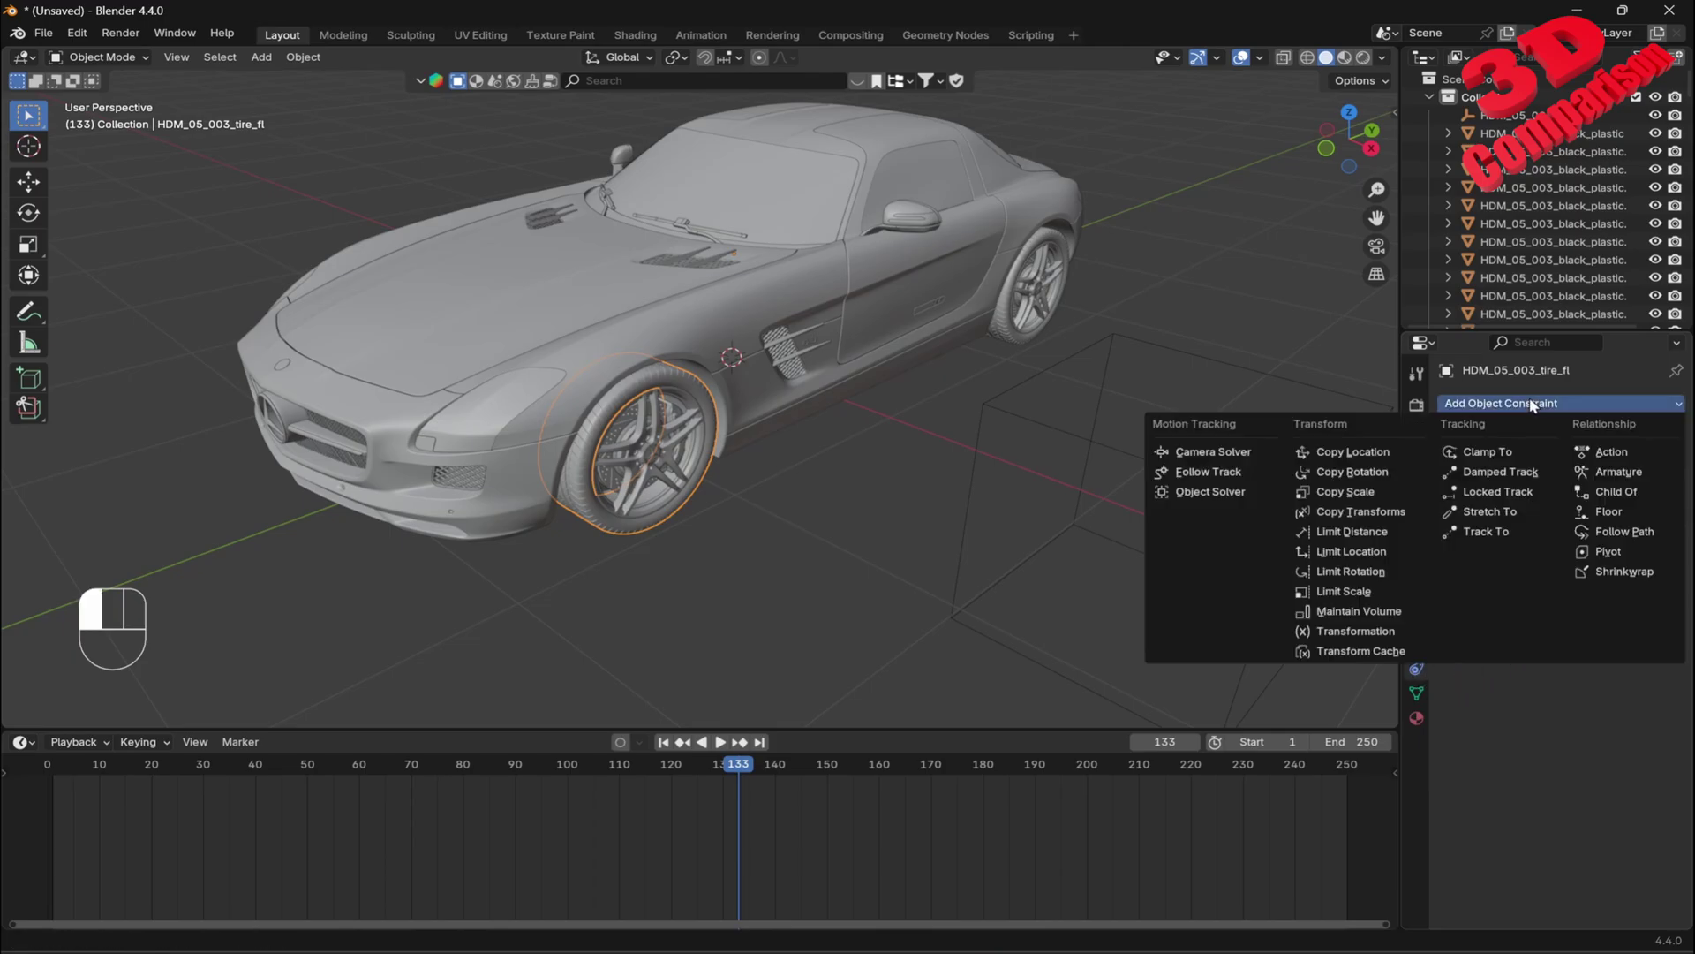
pyautogui.click(1373, 453)
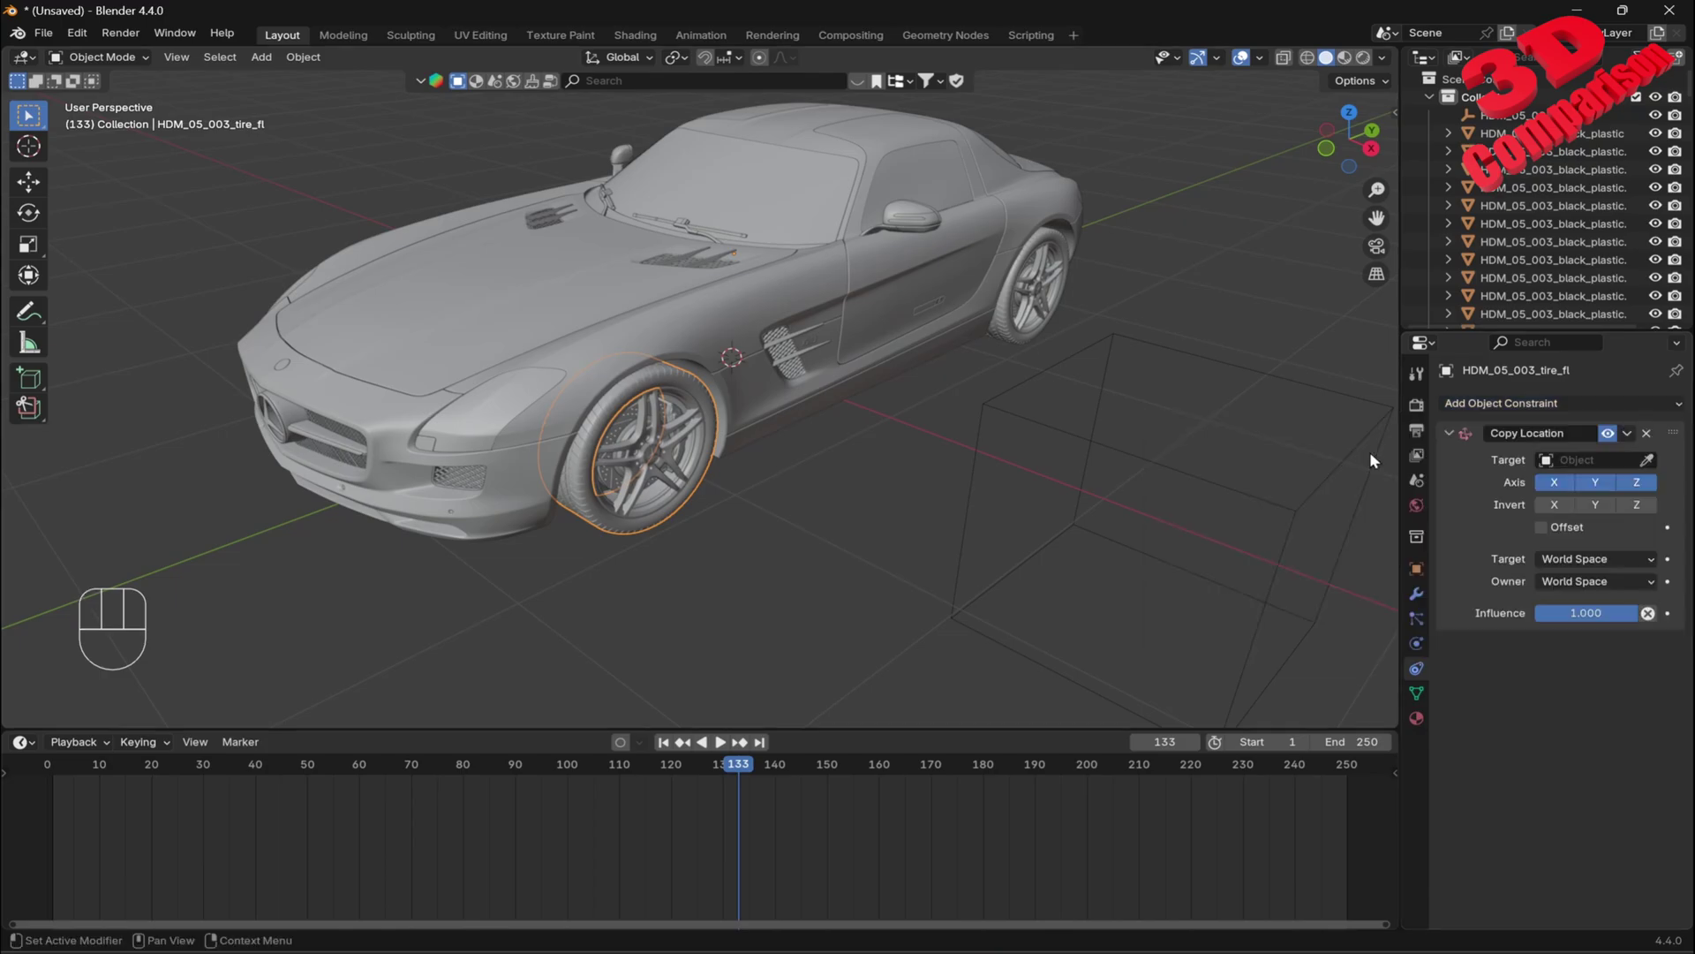
# - Target the tire's Copy Location constraint at the "X axis" empty and limit it to the X axis
pyautogui.scroll(-1, 935, 517)
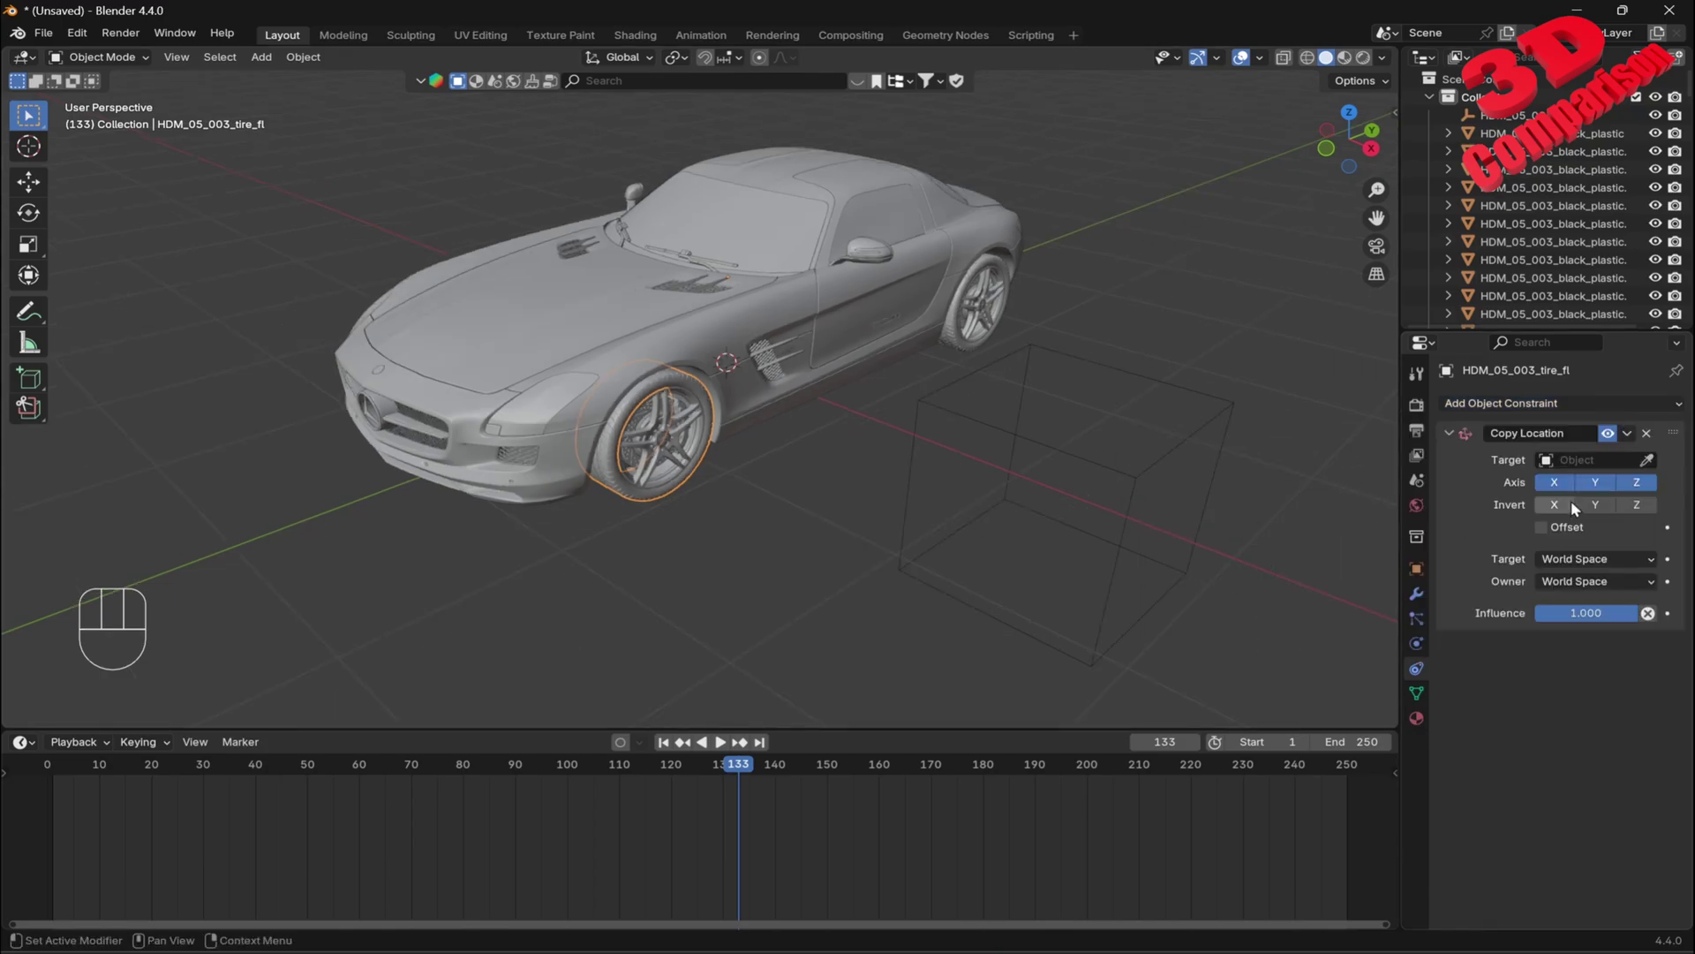
pyautogui.click(1648, 460)
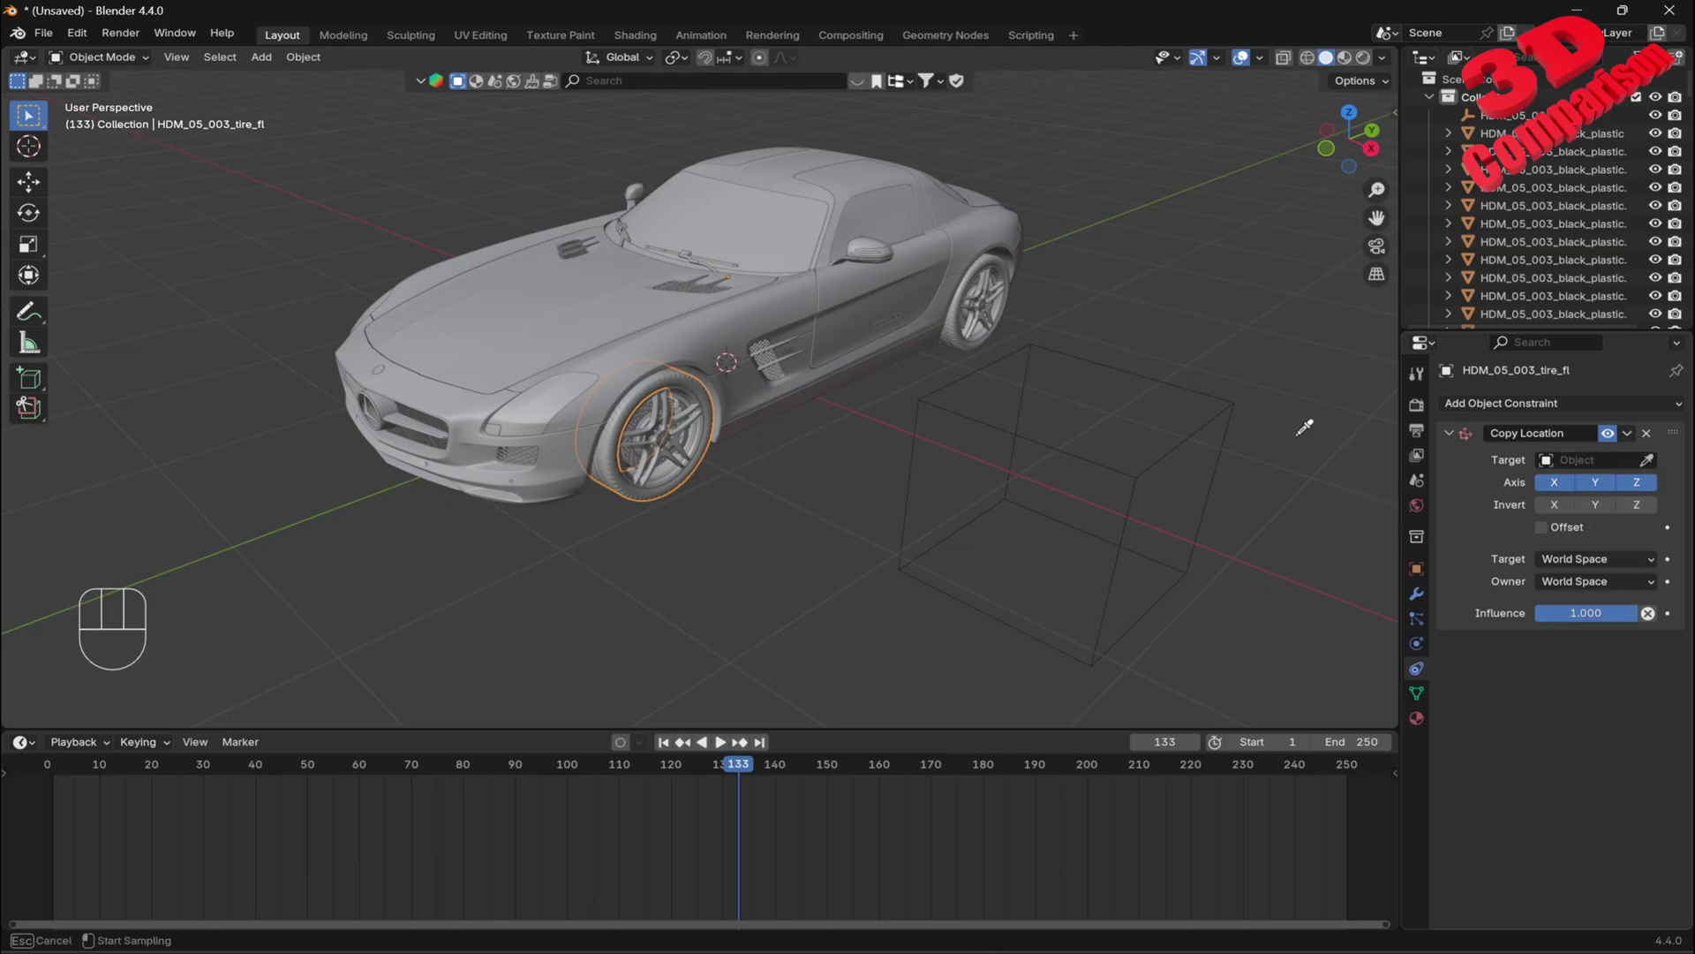
pyautogui.click(1210, 399)
pyautogui.scroll(-1, 1146, 520)
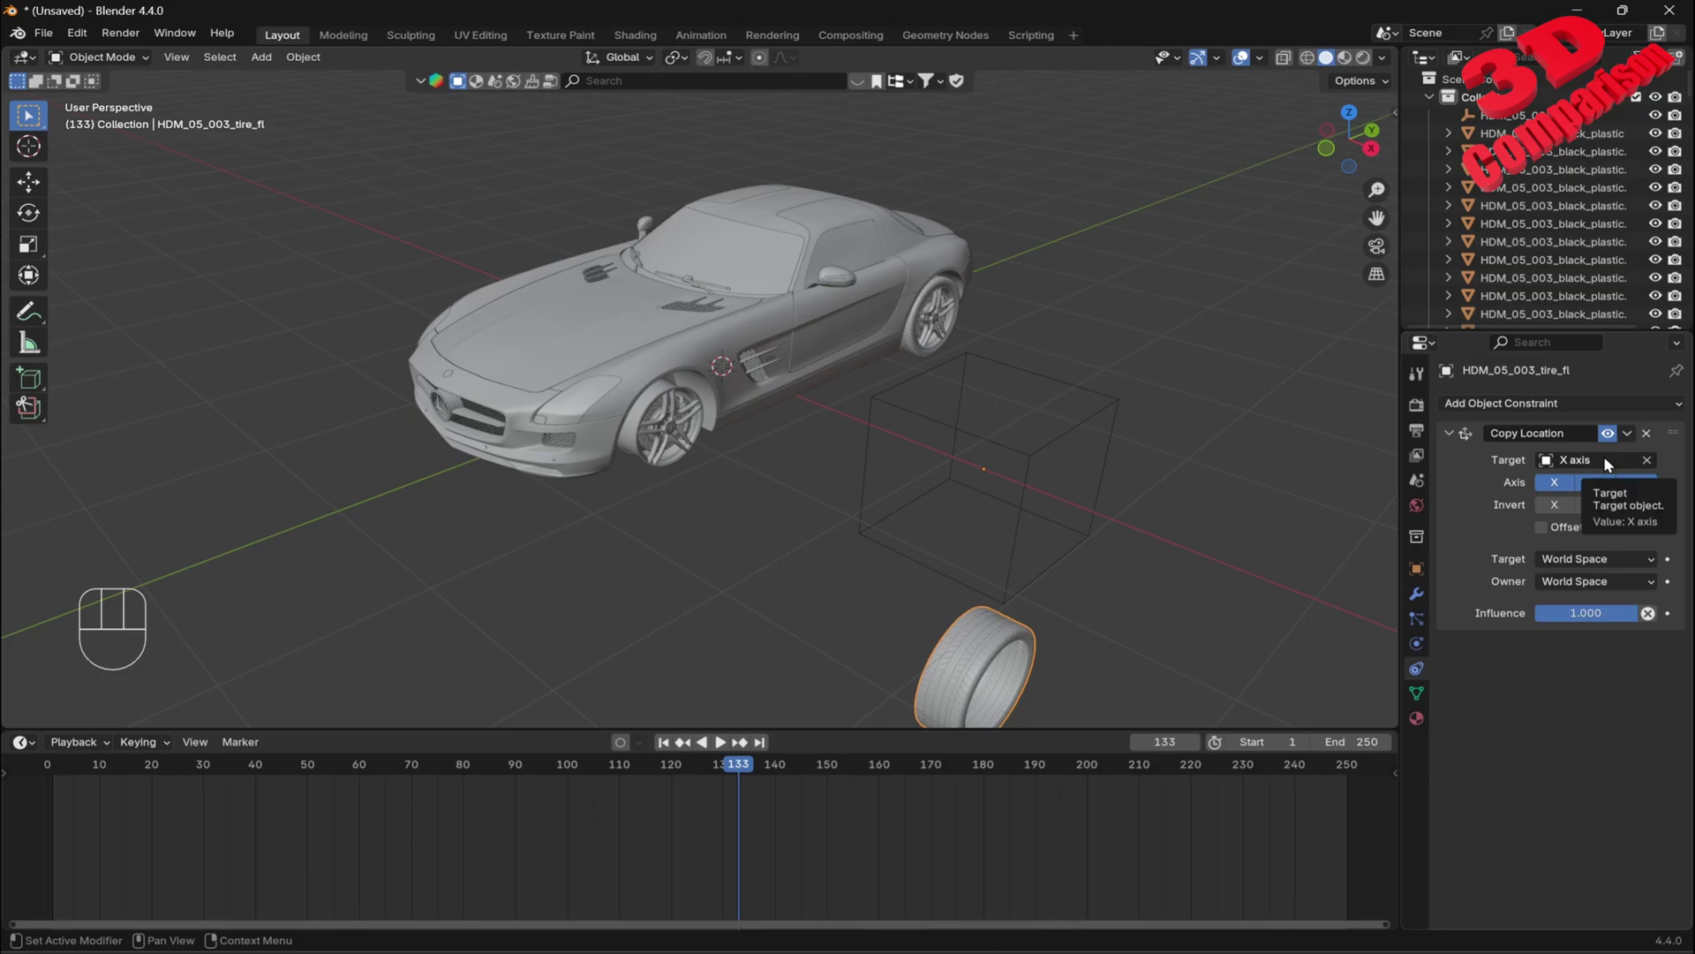
pyautogui.moveTo(1607, 483); pyautogui.dragTo(1634, 478)
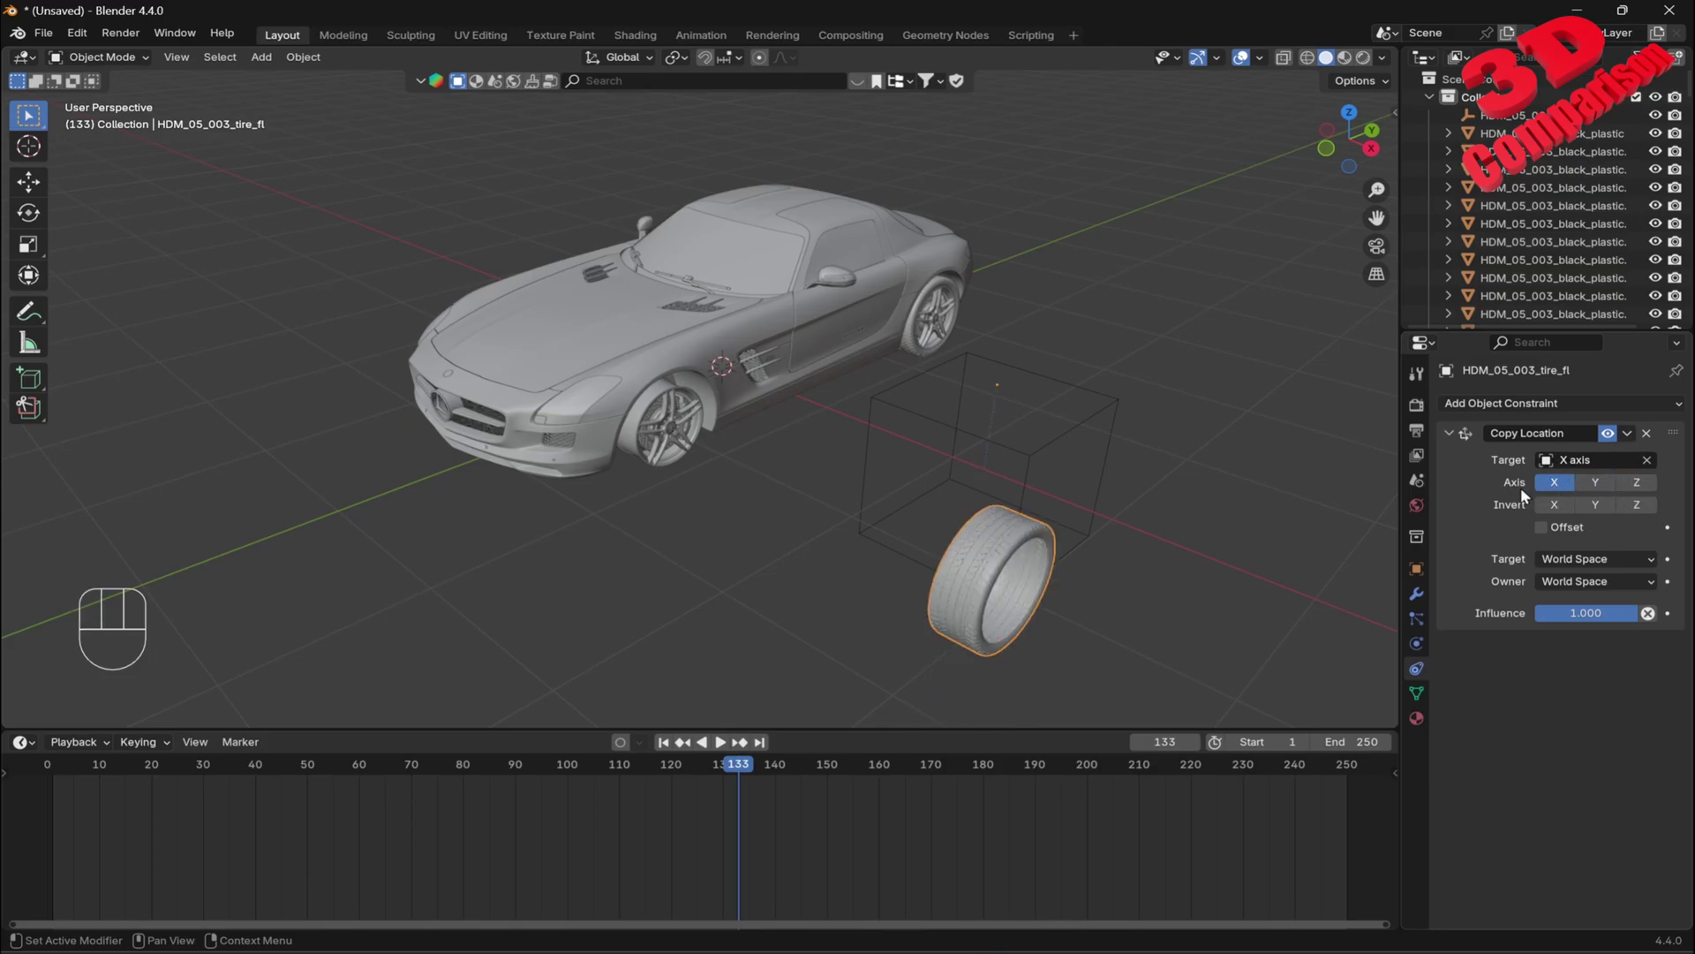
# - Scrub the tire's motion to frame 87, enable Offset on its Copy Location constraint and return to frame 1
pyautogui.moveTo(740, 766); pyautogui.dragTo(502, 816)
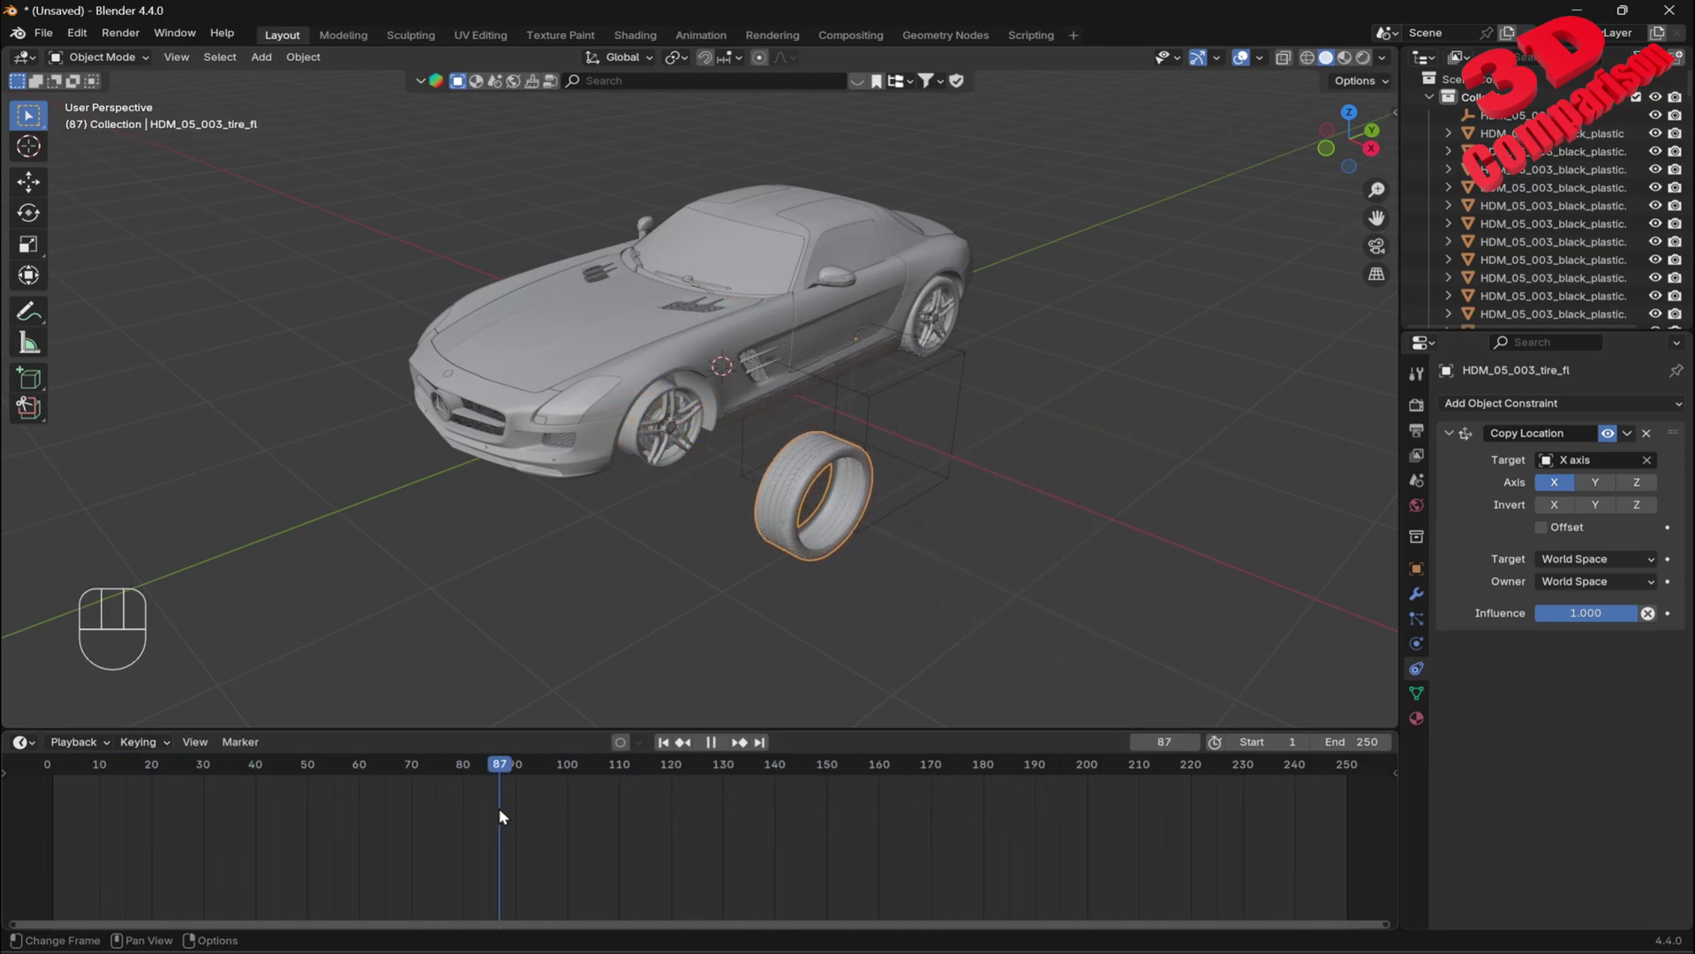
pyautogui.click(1570, 528)
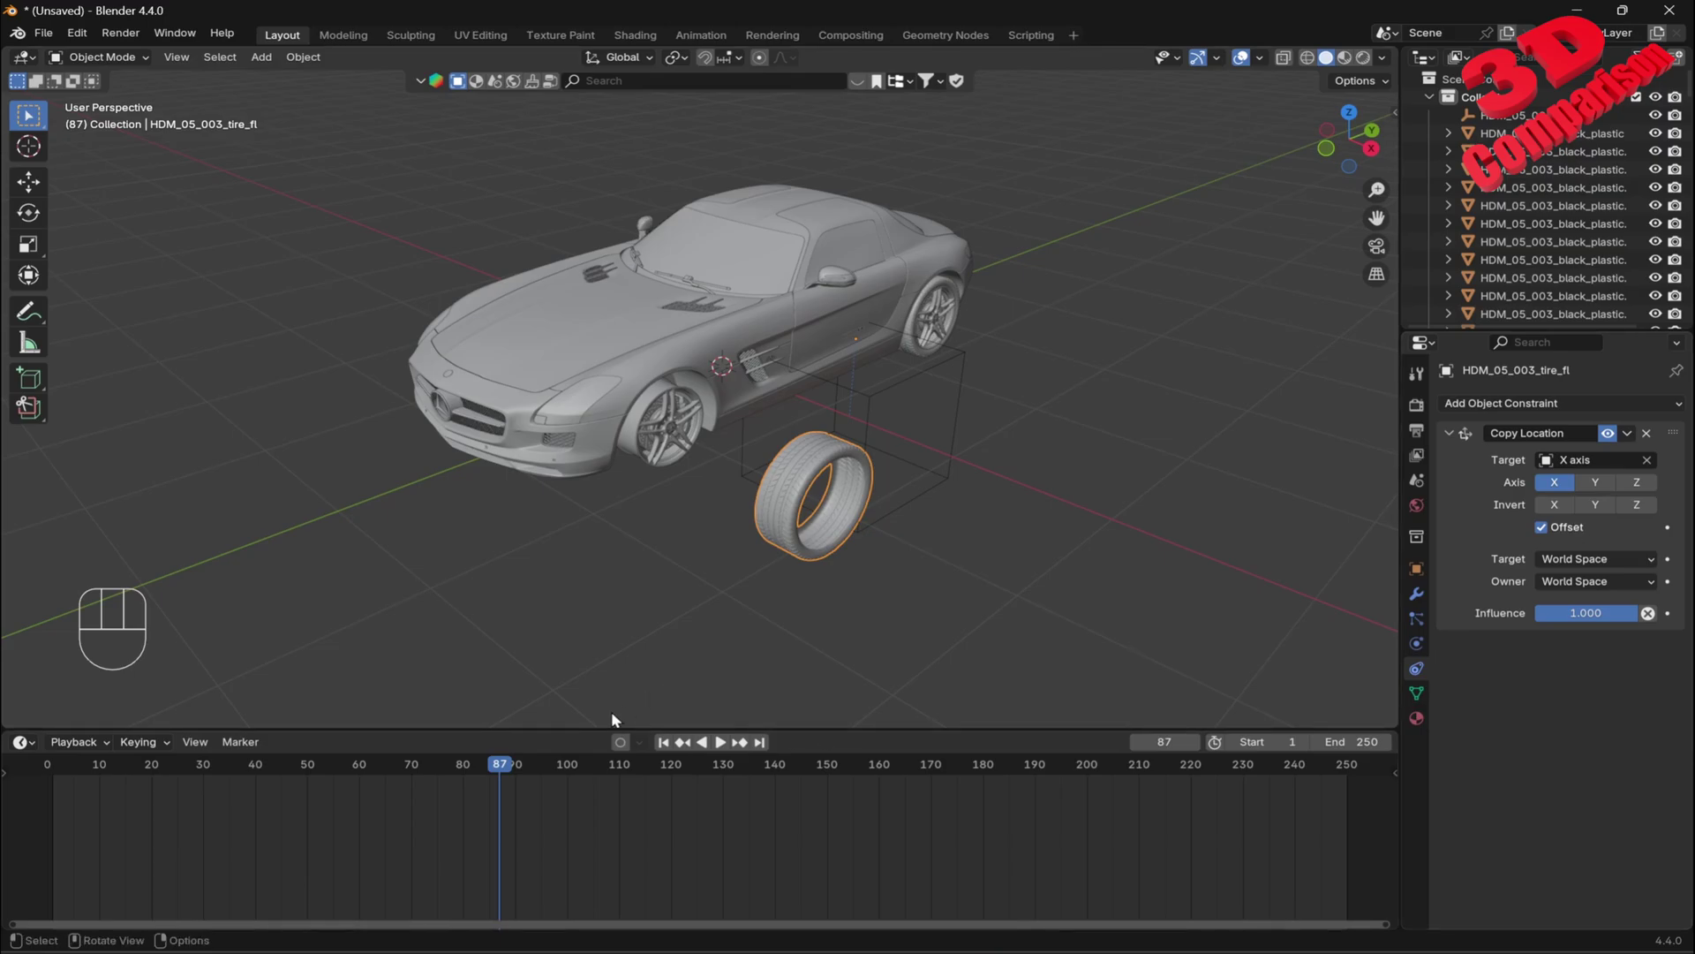
pyautogui.moveTo(500, 787); pyautogui.dragTo(51, 845)
pyautogui.scroll(4, 732, 512)
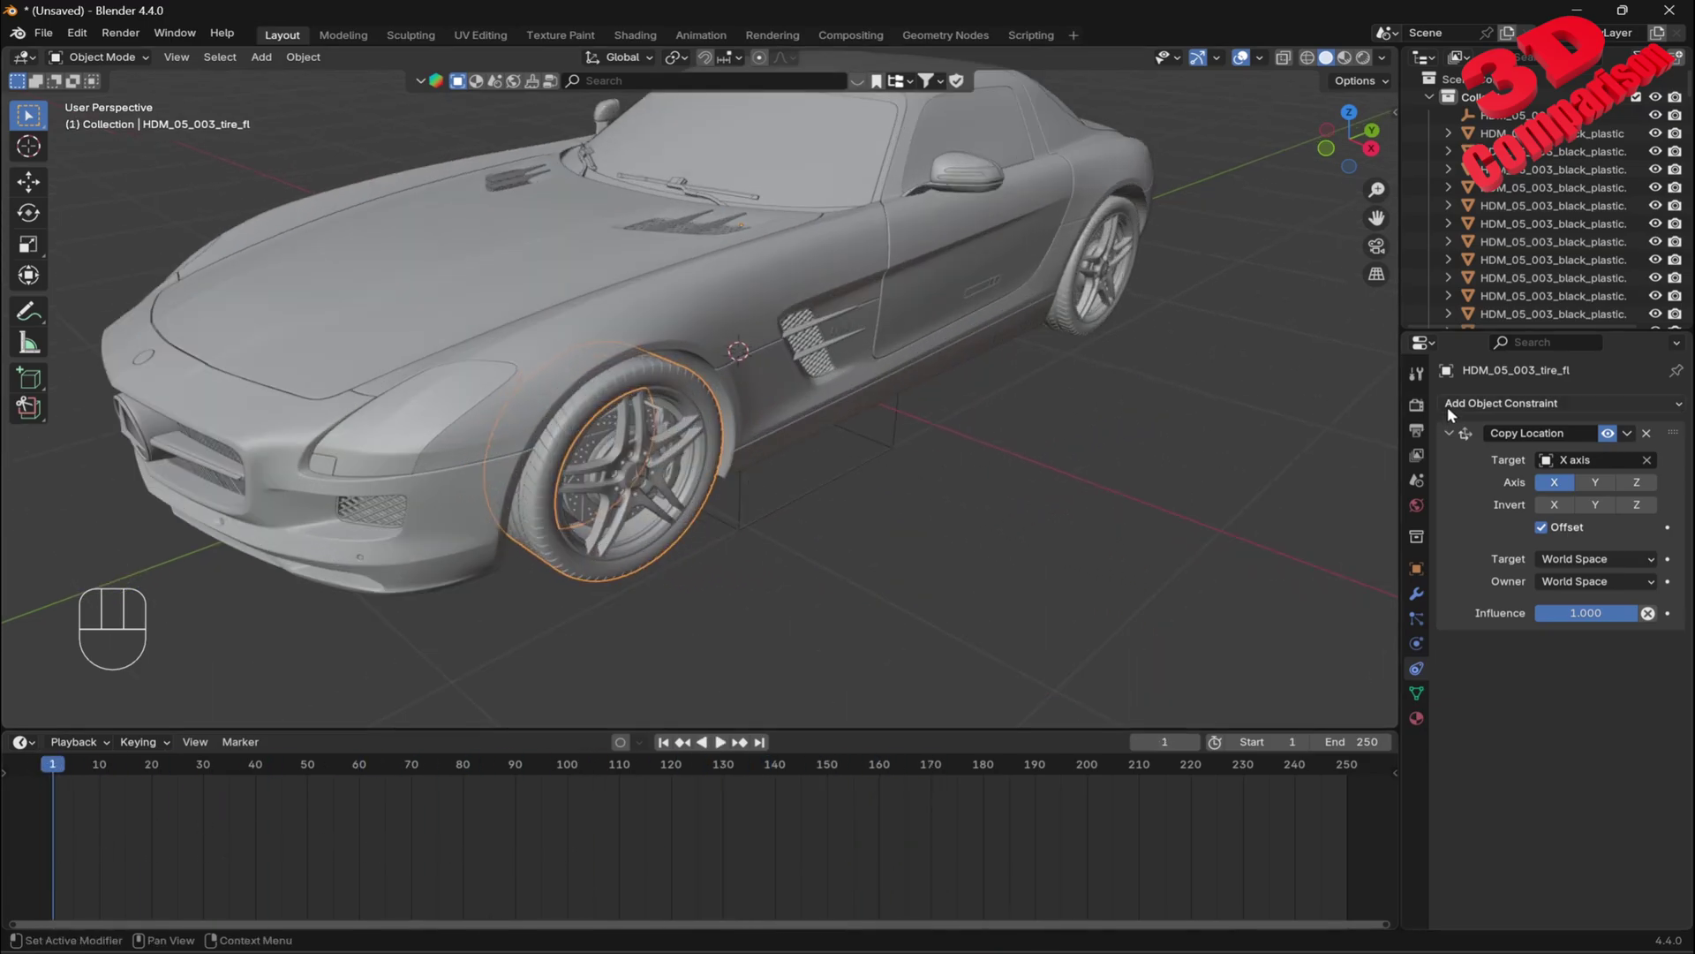
pyautogui.scroll(-4, 784, 574)
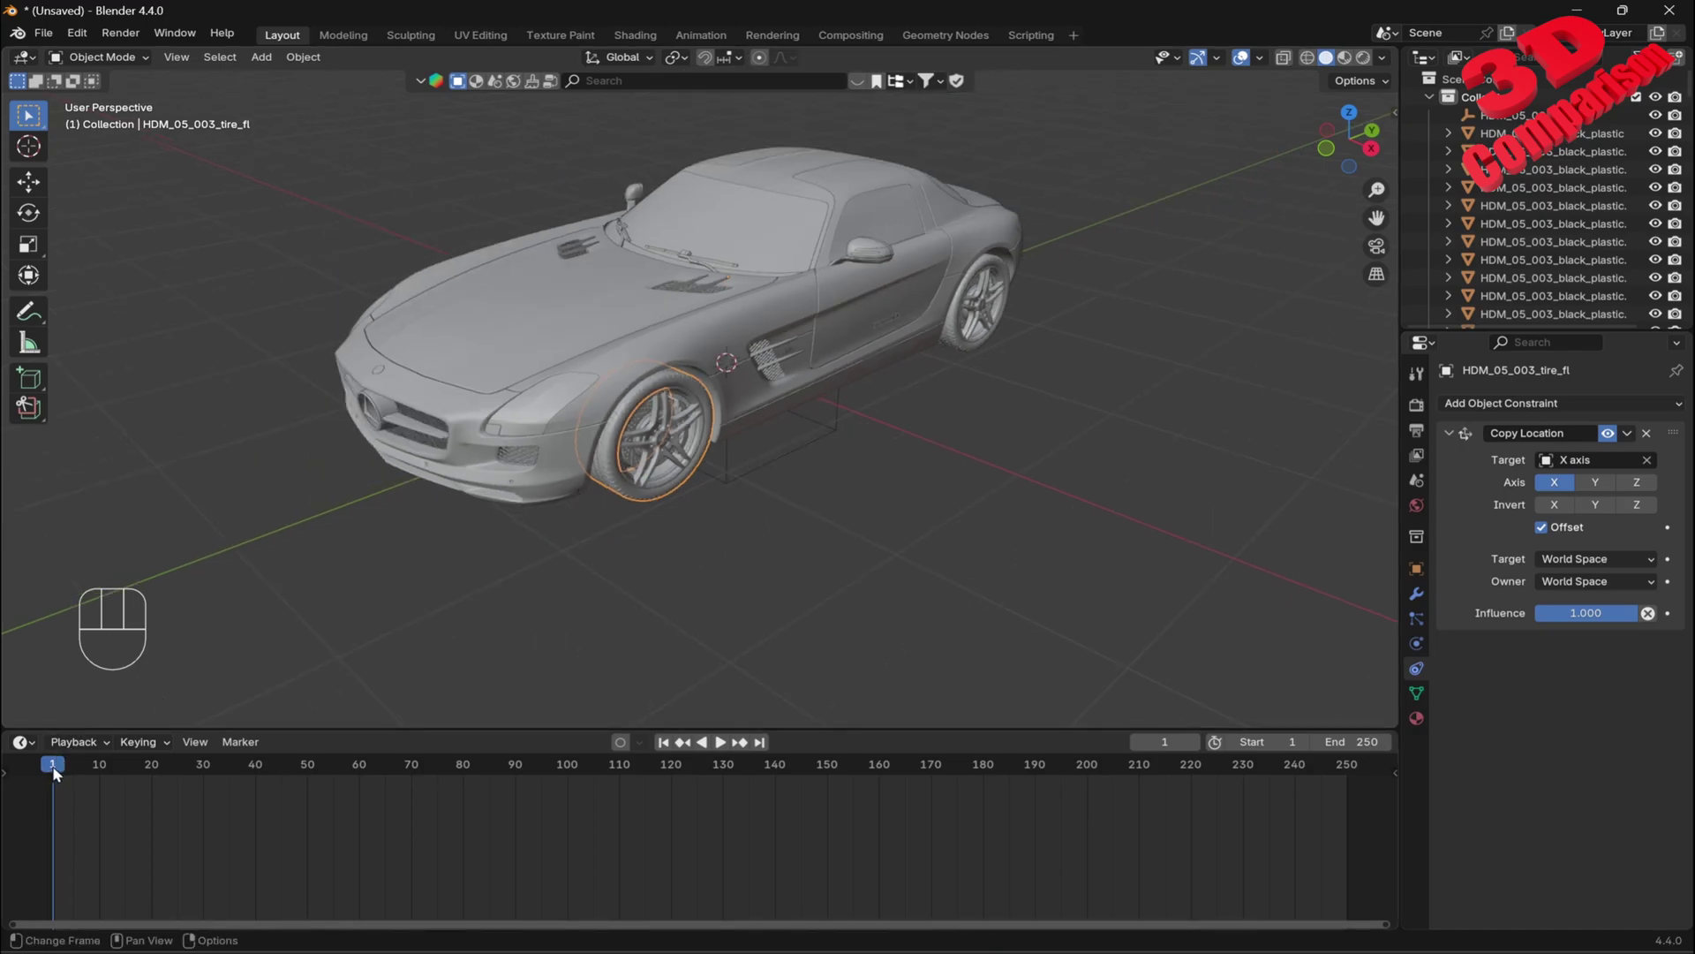
# - Select the front-left wheel parts together and remove the headlight, vent and body panels from the selection
pyautogui.click(1626, 433)
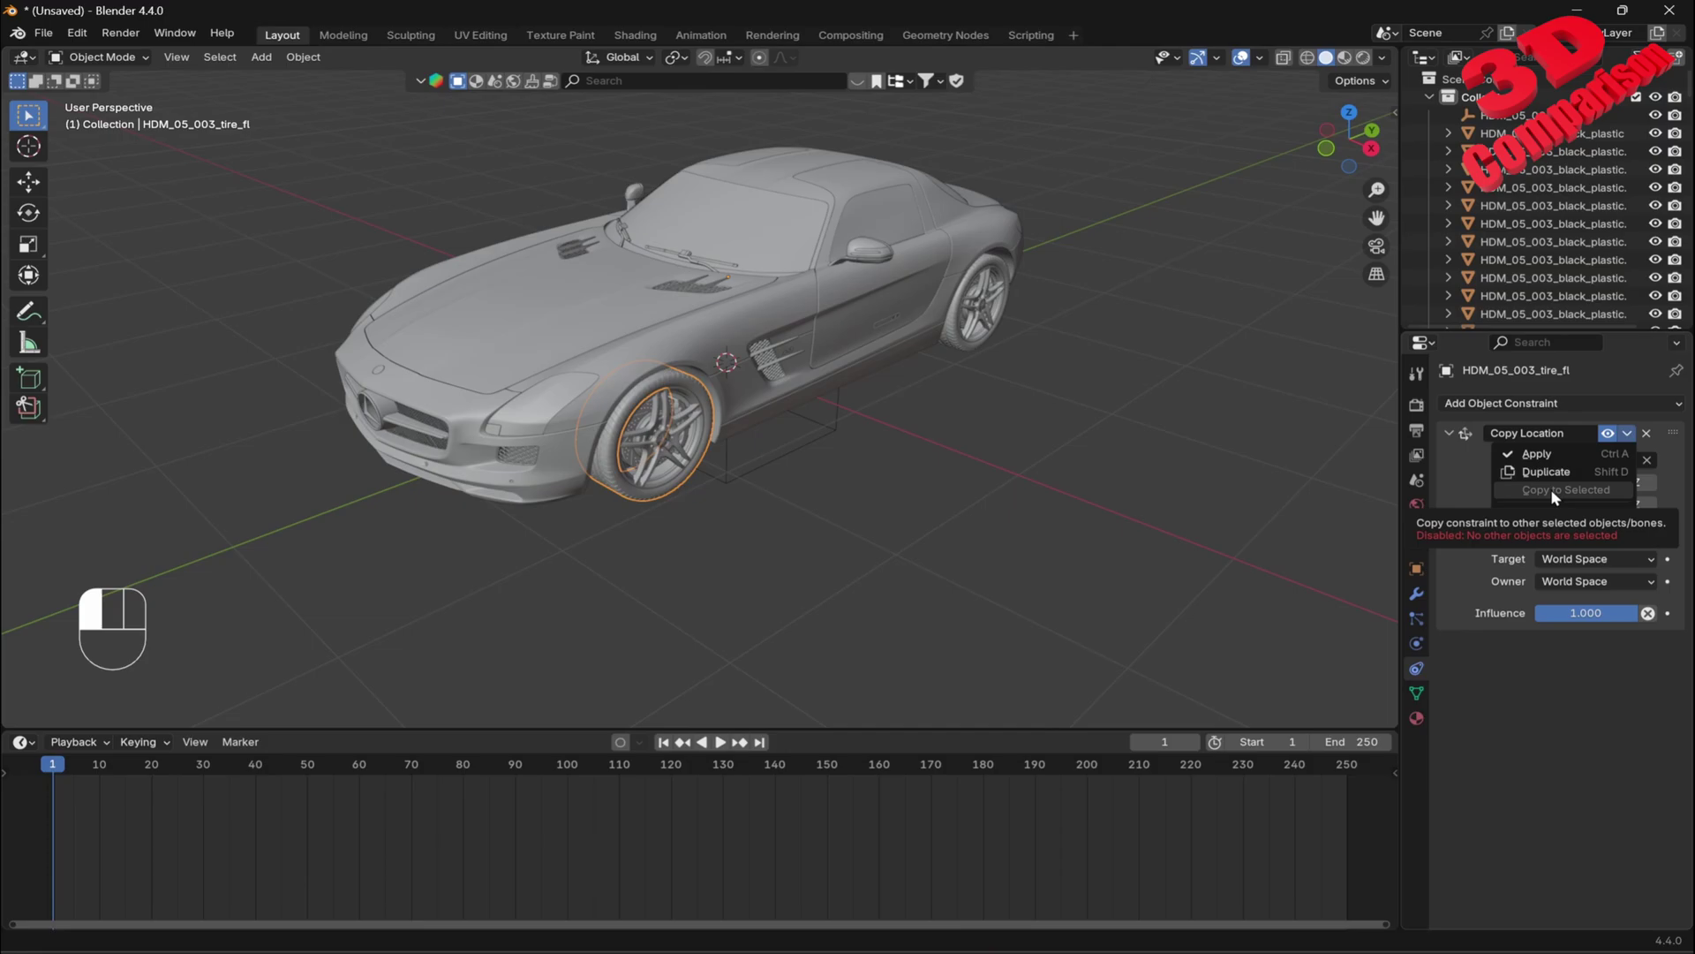
pyautogui.click(914, 537)
pyautogui.moveTo(815, 497)
pyautogui.mouseDown(button='middle')
pyautogui.moveTo(717, 493)
pyautogui.moveTo(827, 511)
pyautogui.mouseUp(button='middle')
pyautogui.scroll(2, 827, 518)
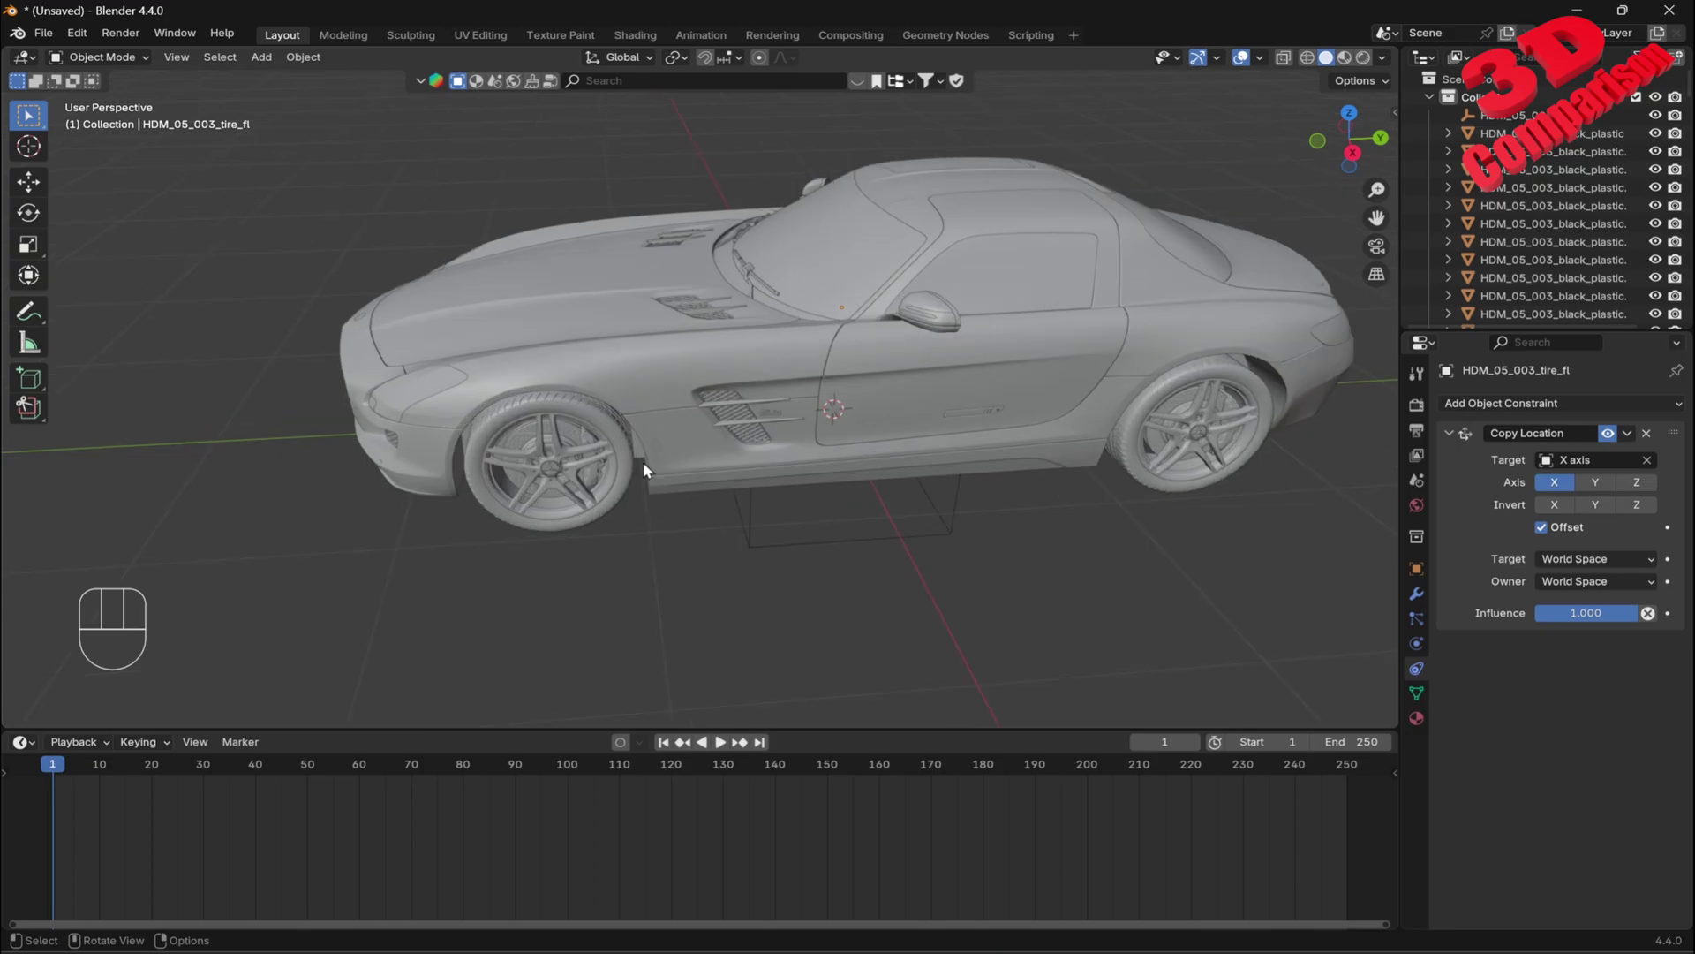
pyautogui.scroll(2, 597, 521)
pyautogui.moveTo(393, 631); pyautogui.dragTo(618, 379)
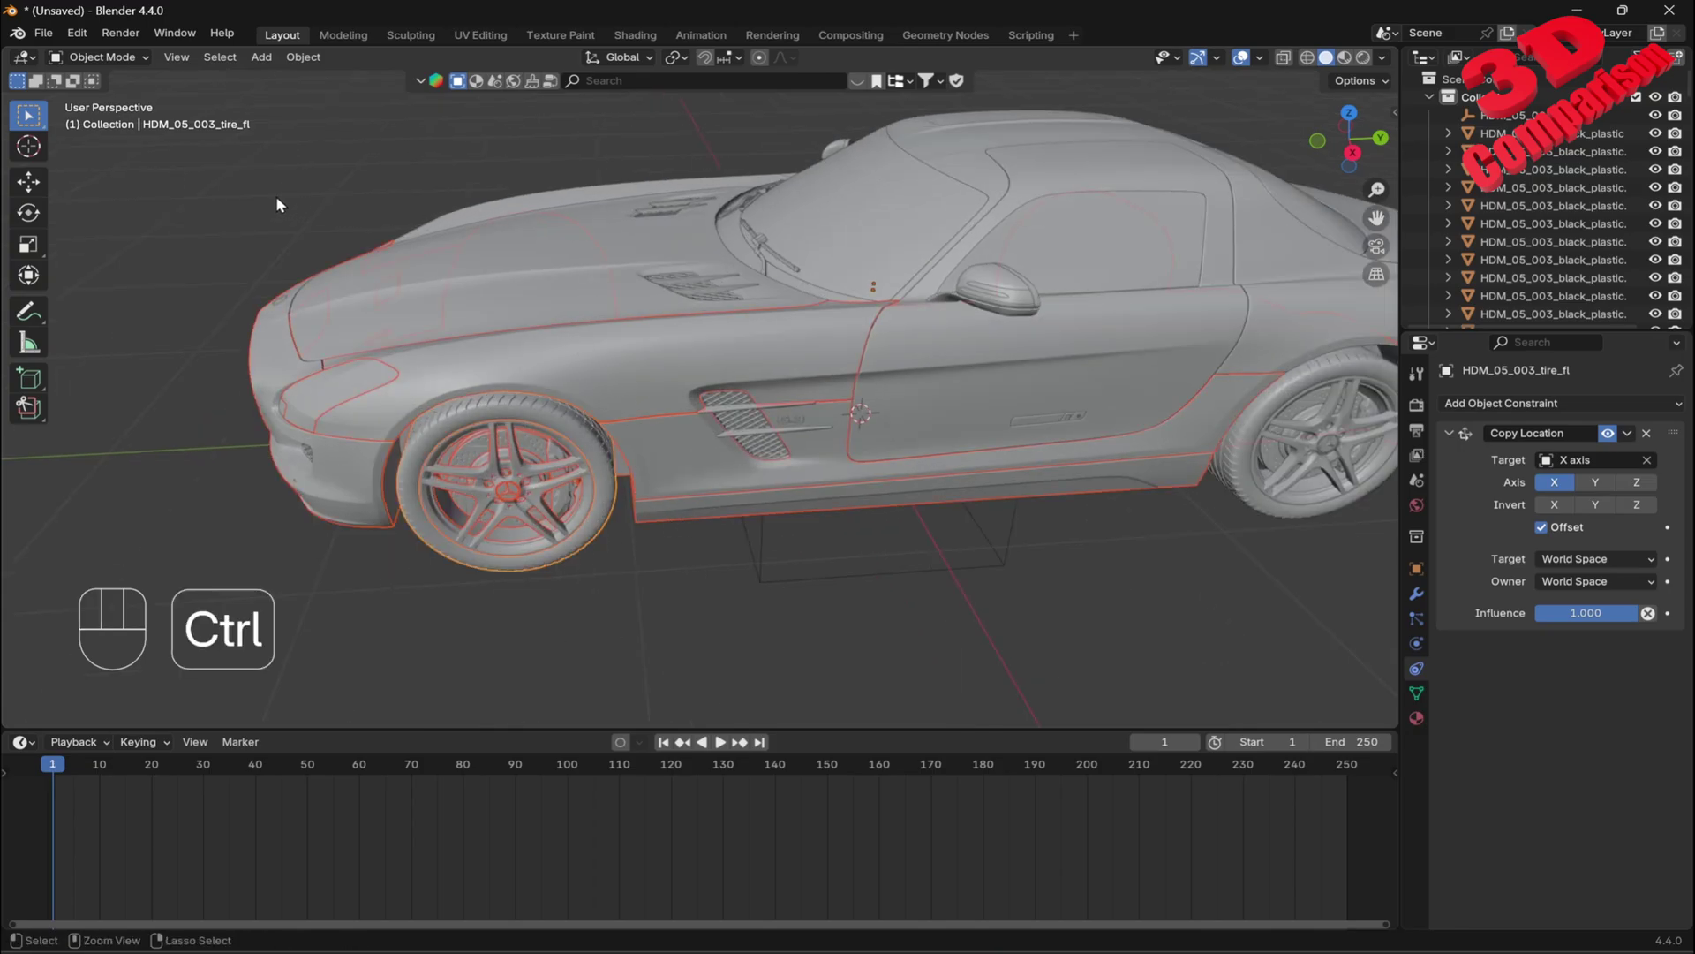
pyautogui.keyDown('ctrl'); pyautogui.moveTo(239, 188); pyautogui.dragTo(510, 290); pyautogui.keyUp('ctrl')
pyautogui.keyDown('ctrl'); pyautogui.moveTo(243, 328); pyautogui.dragTo(336, 453); pyautogui.keyUp('ctrl')
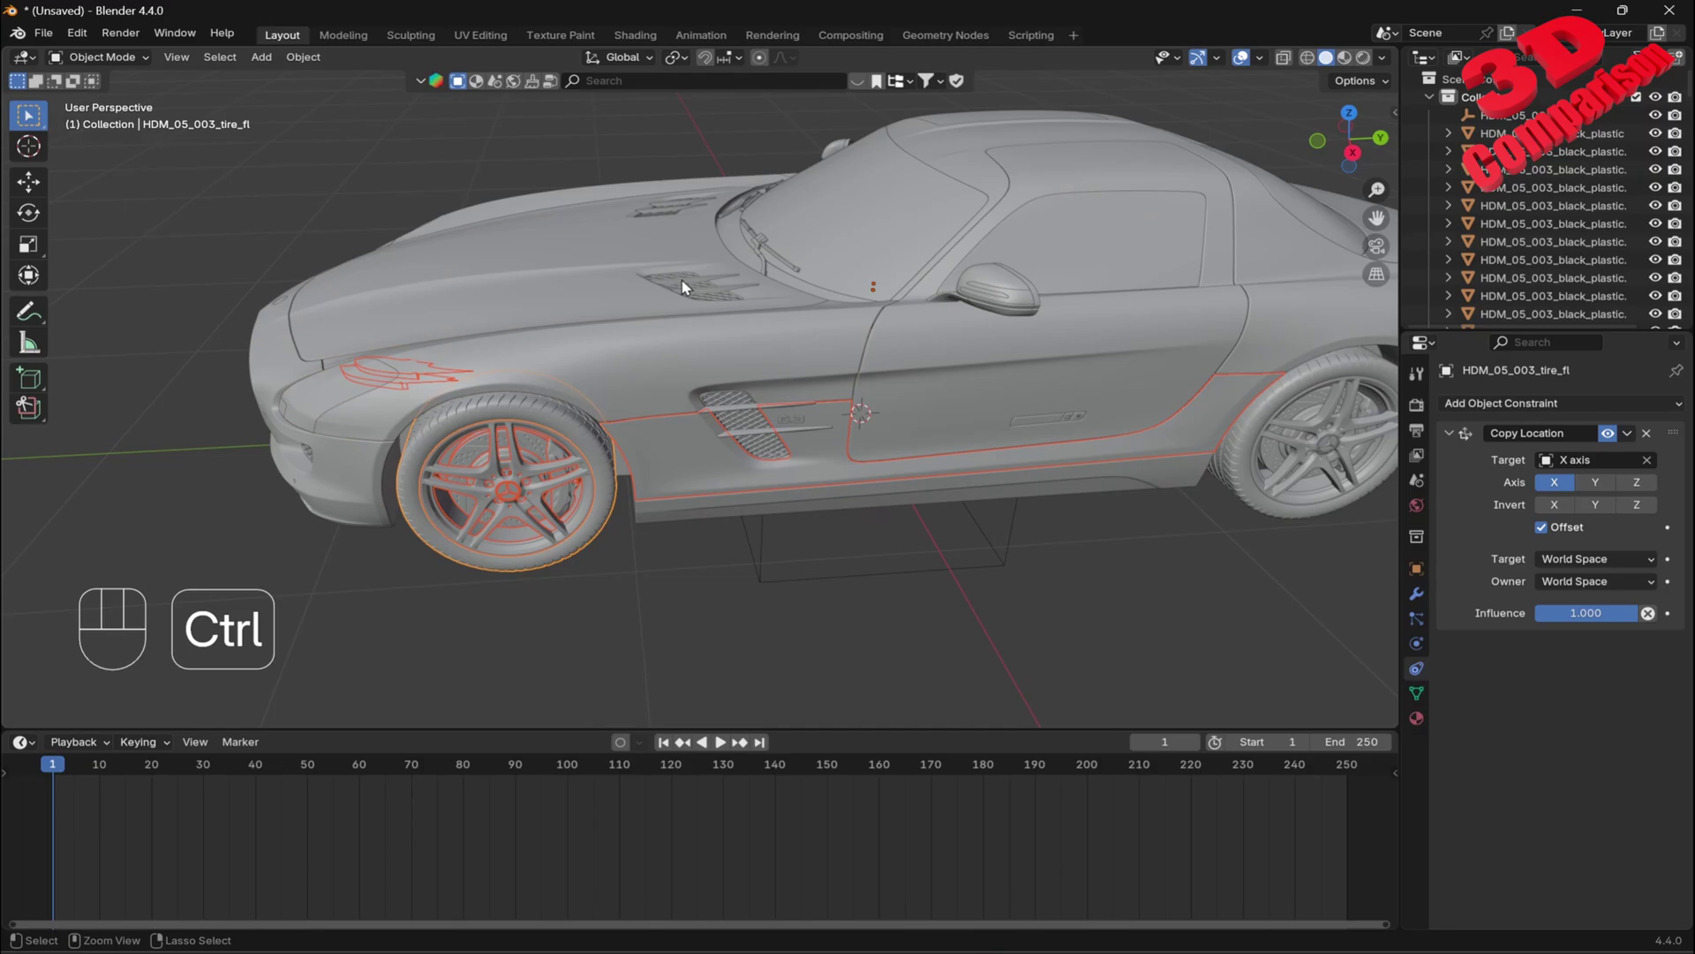
pyautogui.keyDown('ctrl'); pyautogui.moveTo(681, 280); pyautogui.dragTo(765, 427); pyautogui.keyUp('ctrl')
pyautogui.keyDown('ctrl'); pyautogui.moveTo(367, 347); pyautogui.dragTo(413, 394); pyautogui.keyUp('ctrl')
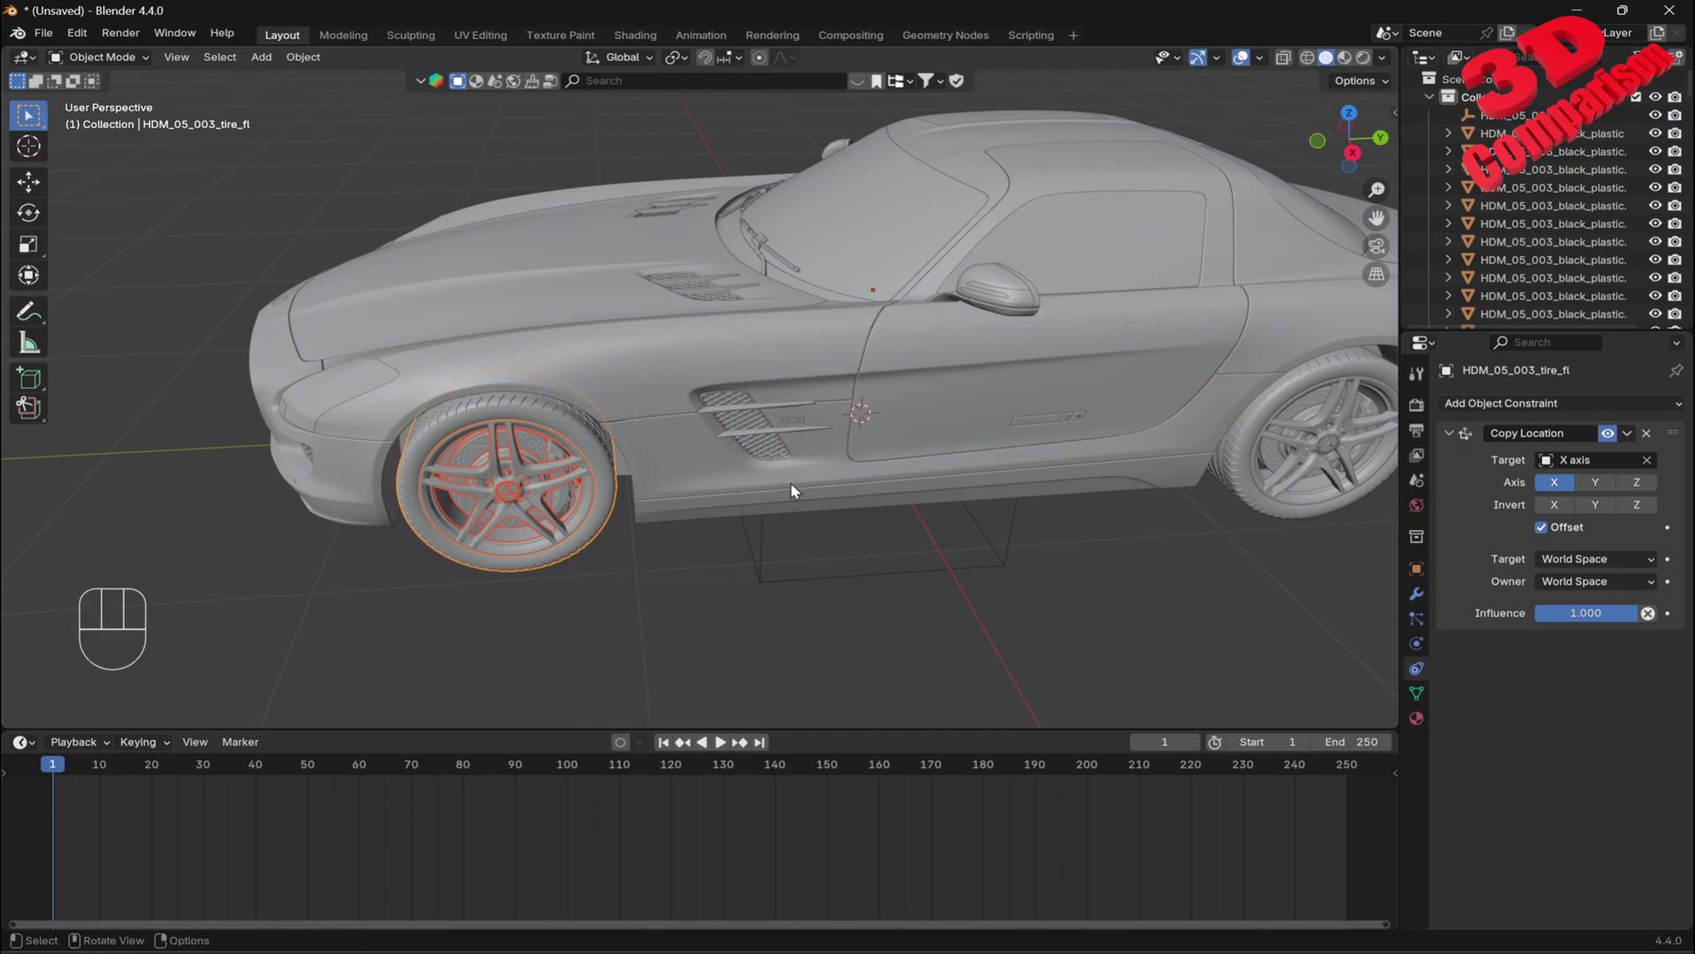
# - Isolate the selected front-left wheel parts in local view to check them, and return to the whole car
pyautogui.press('KP_Divide')
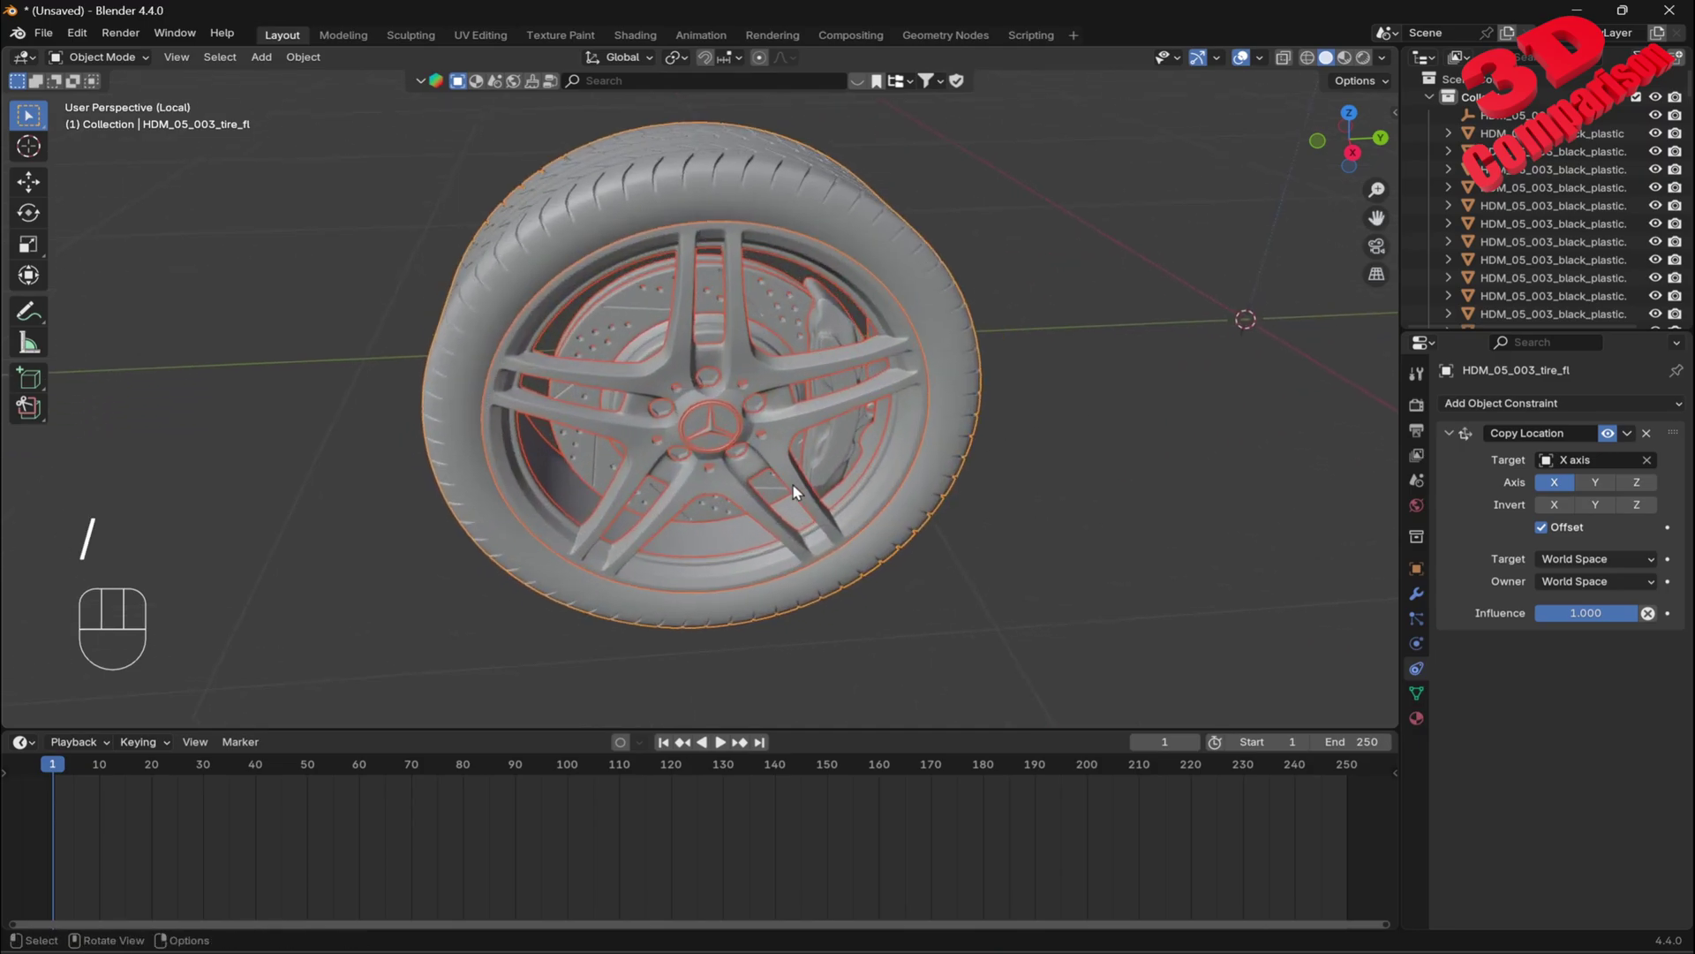
pyautogui.moveTo(799, 444)
pyautogui.mouseDown(button='middle')
pyautogui.moveTo(1187, 396)
pyautogui.moveTo(878, 397)
pyautogui.moveTo(759, 447)
pyautogui.moveTo(819, 471)
pyautogui.mouseUp(button='middle')
pyautogui.scroll(-2, 864, 456)
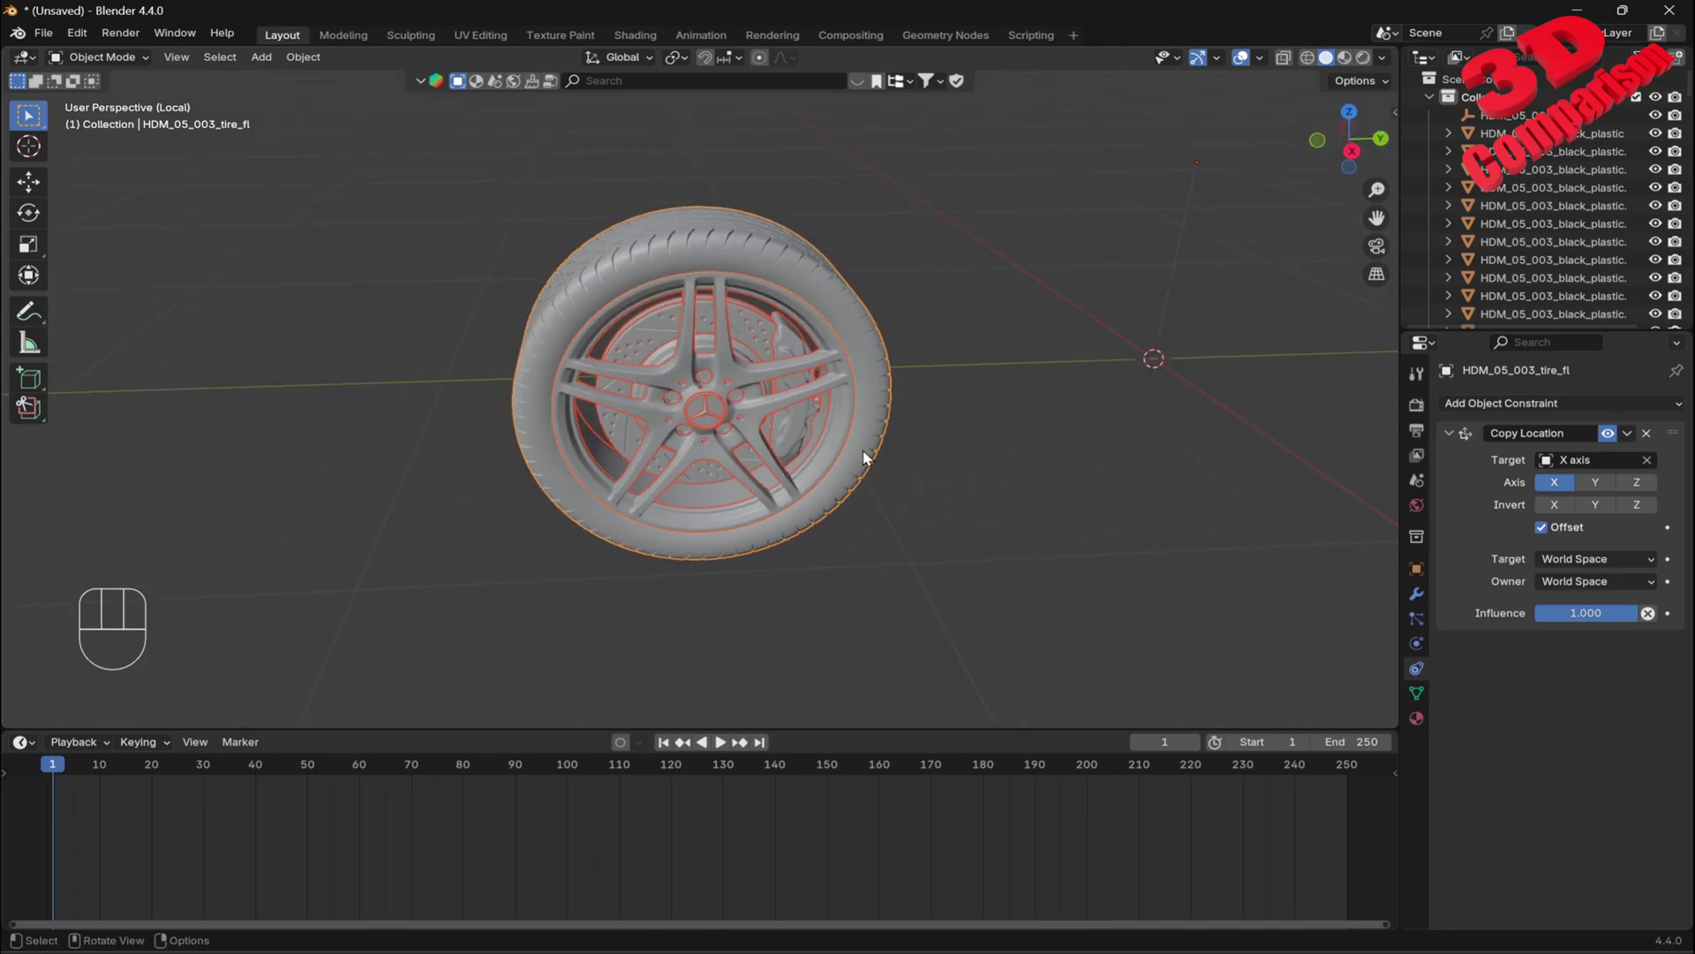
pyautogui.press('.')
pyautogui.press('.')
pyautogui.press('KP_Divide')
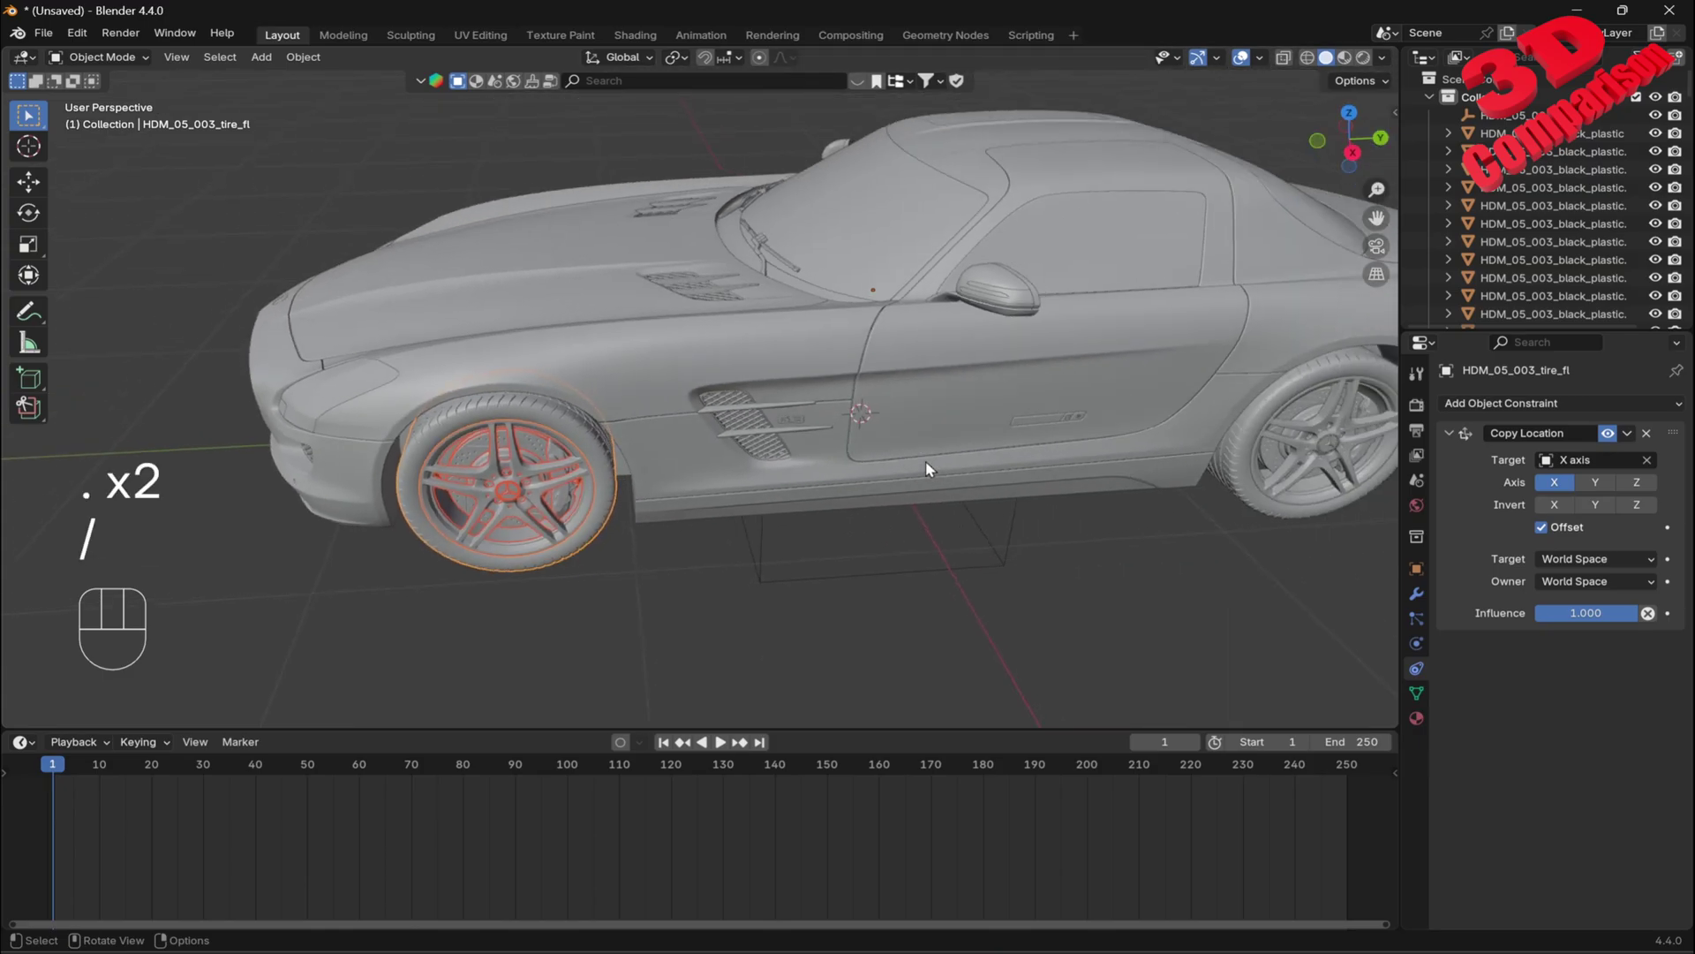
# - Clear the selection, turn on X-ray display and test picking the front-left wheel's bolts and brake center
pyautogui.click(843, 569)
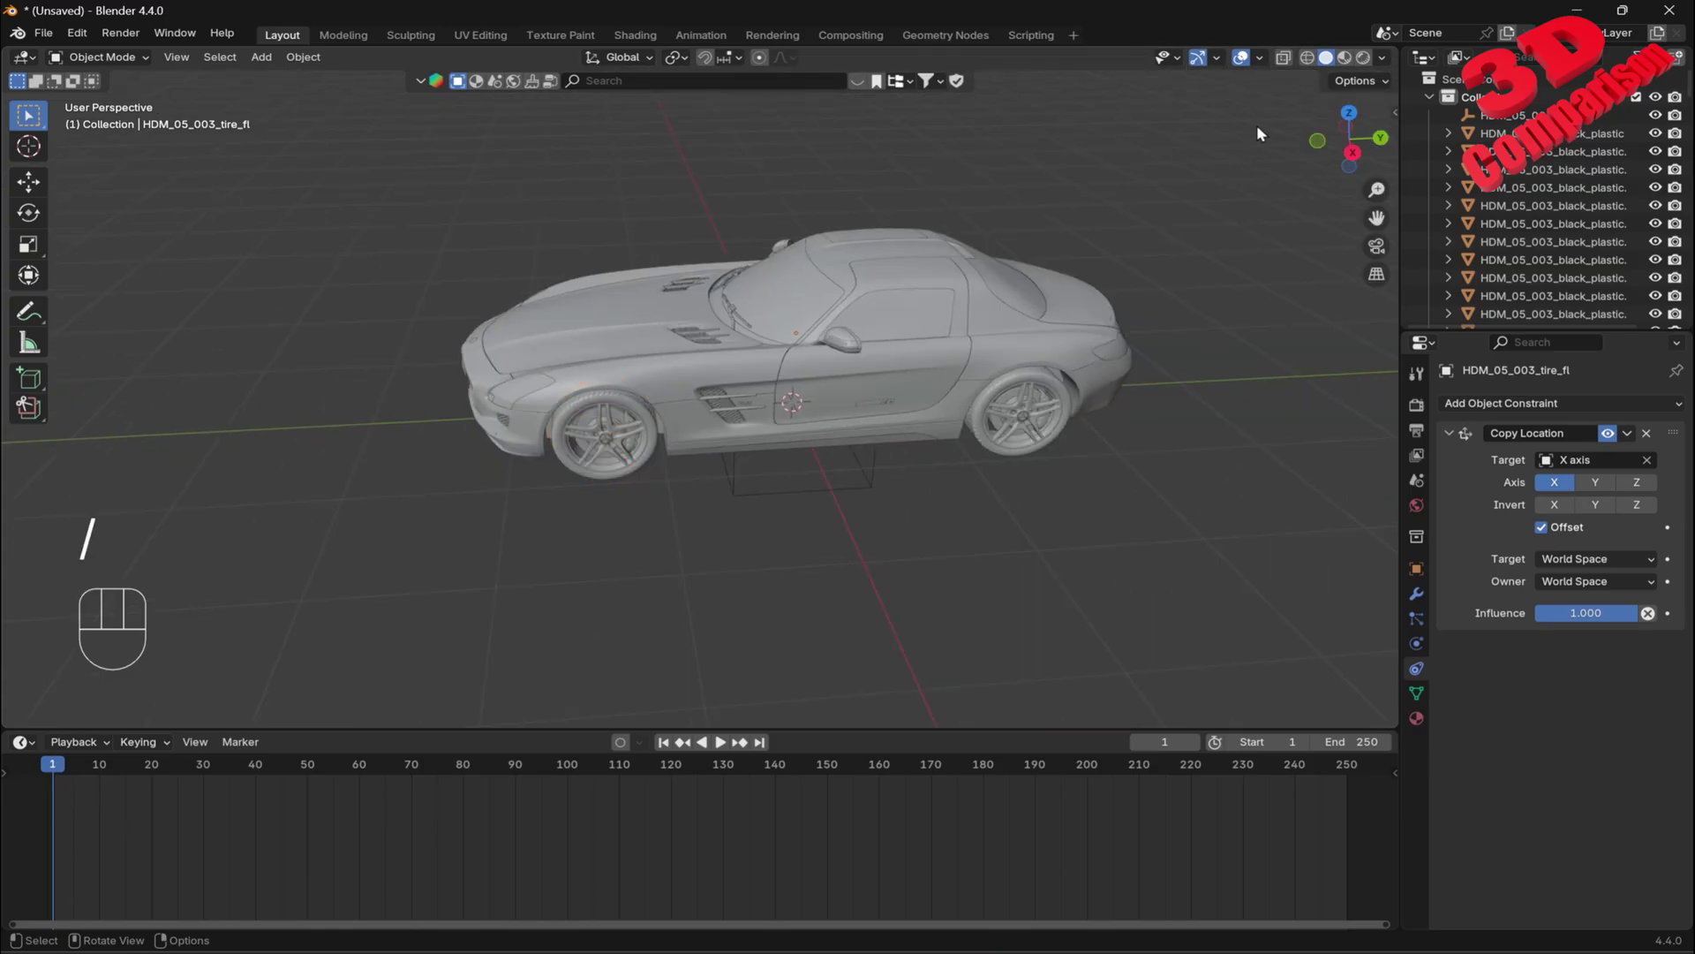
pyautogui.click(1283, 58)
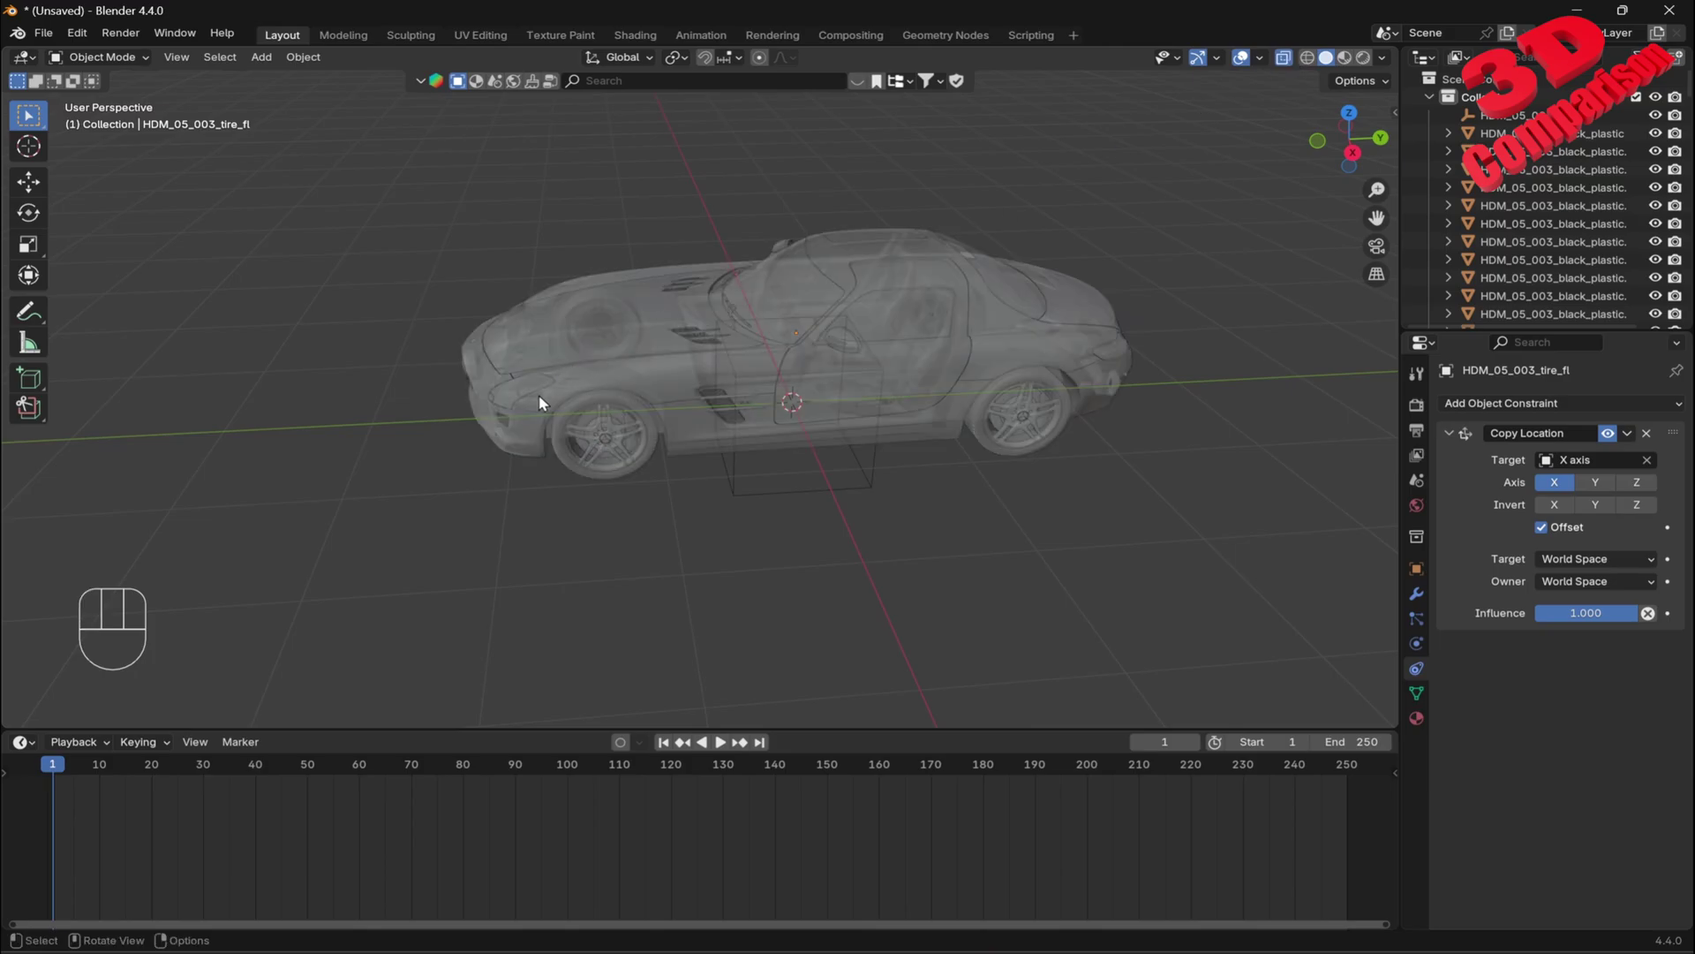
pyautogui.scroll(6, 542, 442)
pyautogui.click(394, 553)
pyautogui.keyDown('shift'); pyautogui.moveTo(393, 554); pyautogui.dragTo(739, 458, button='middle'); pyautogui.keyUp('shift')
pyautogui.scroll(10, 738, 458)
pyautogui.scroll(-10, 839, 495)
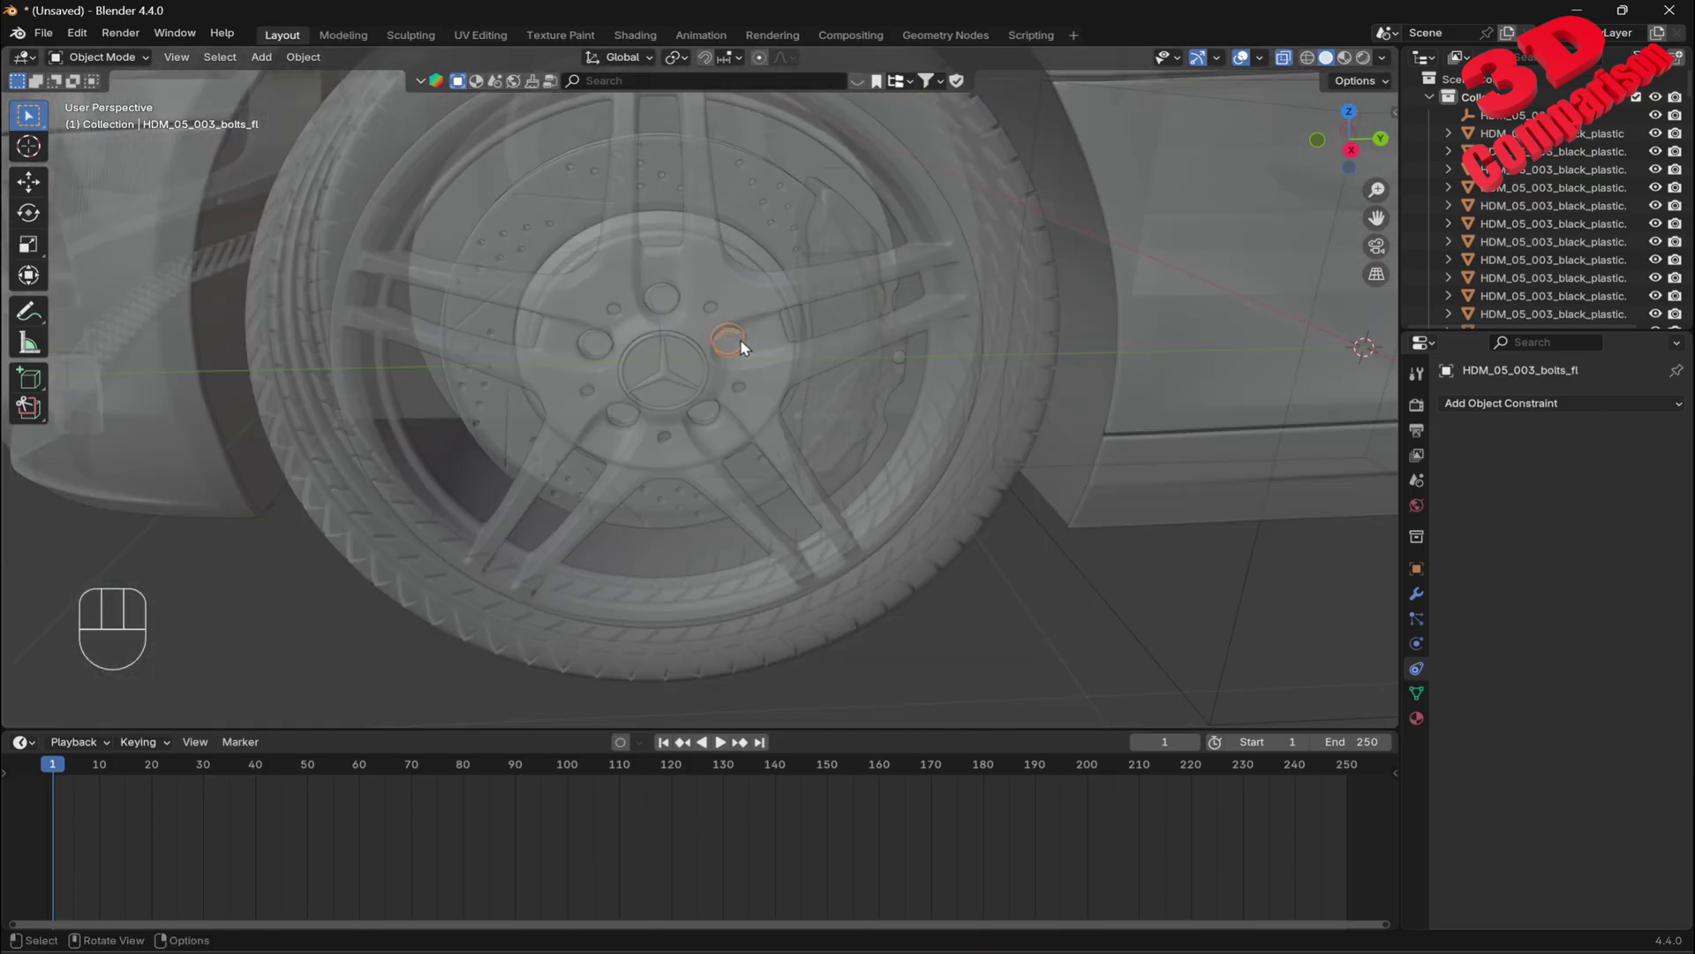
pyautogui.click(734, 372)
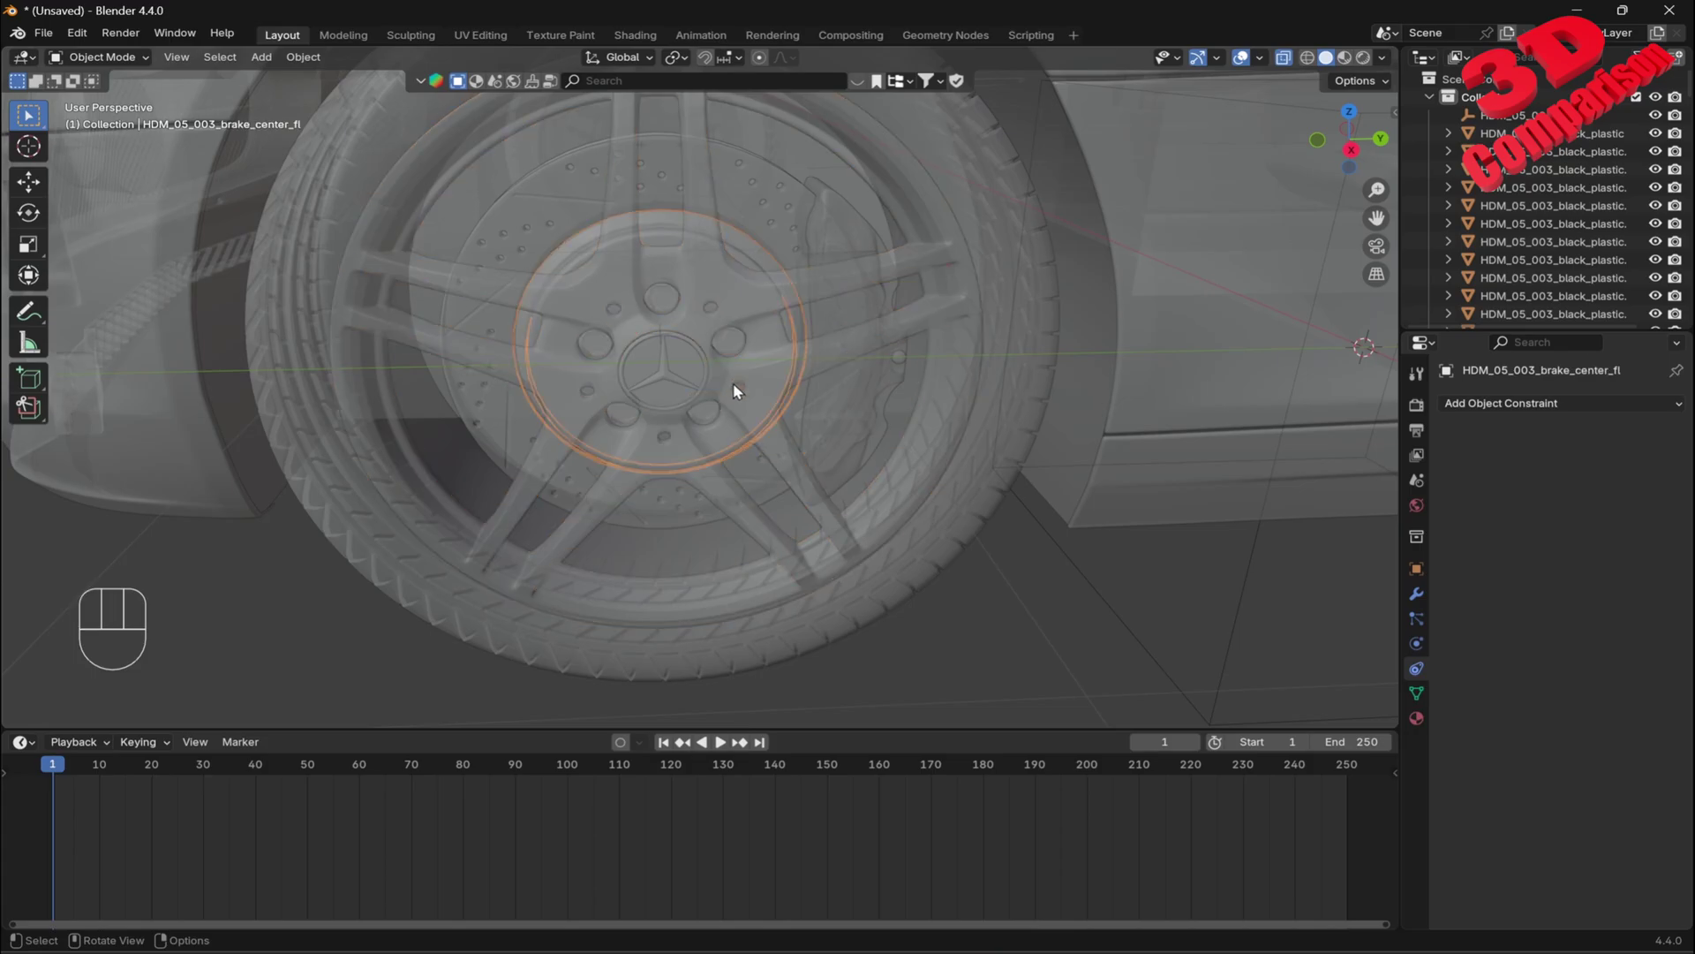
pyautogui.click(733, 383)
pyautogui.scroll(-5, 813, 514)
pyautogui.click(810, 508)
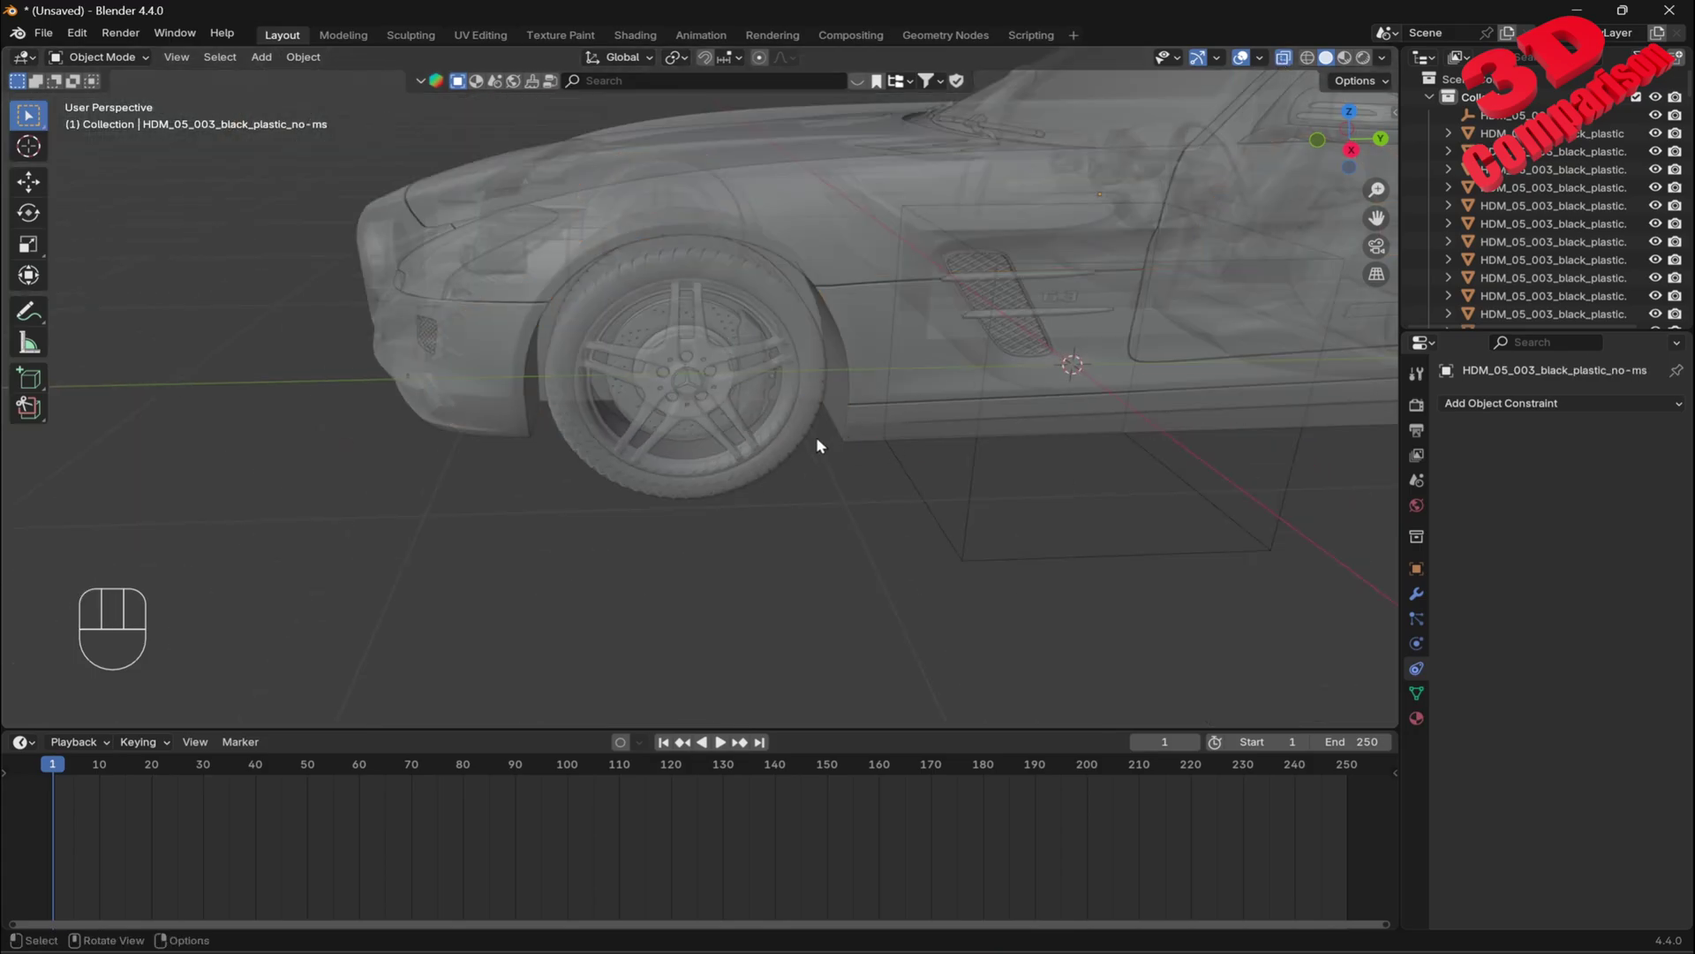
pyautogui.moveTo(814, 438); pyautogui.dragTo(802, 454, button='middle')
pyautogui.moveTo(485, 635); pyautogui.dragTo(840, 256)
pyautogui.scroll(-3, 803, 476)
pyautogui.scroll(-1, 803, 474)
pyautogui.keyDown('shift'); pyautogui.moveTo(773, 406); pyautogui.dragTo(484, 509, button='middle'); pyautogui.keyUp('shift')
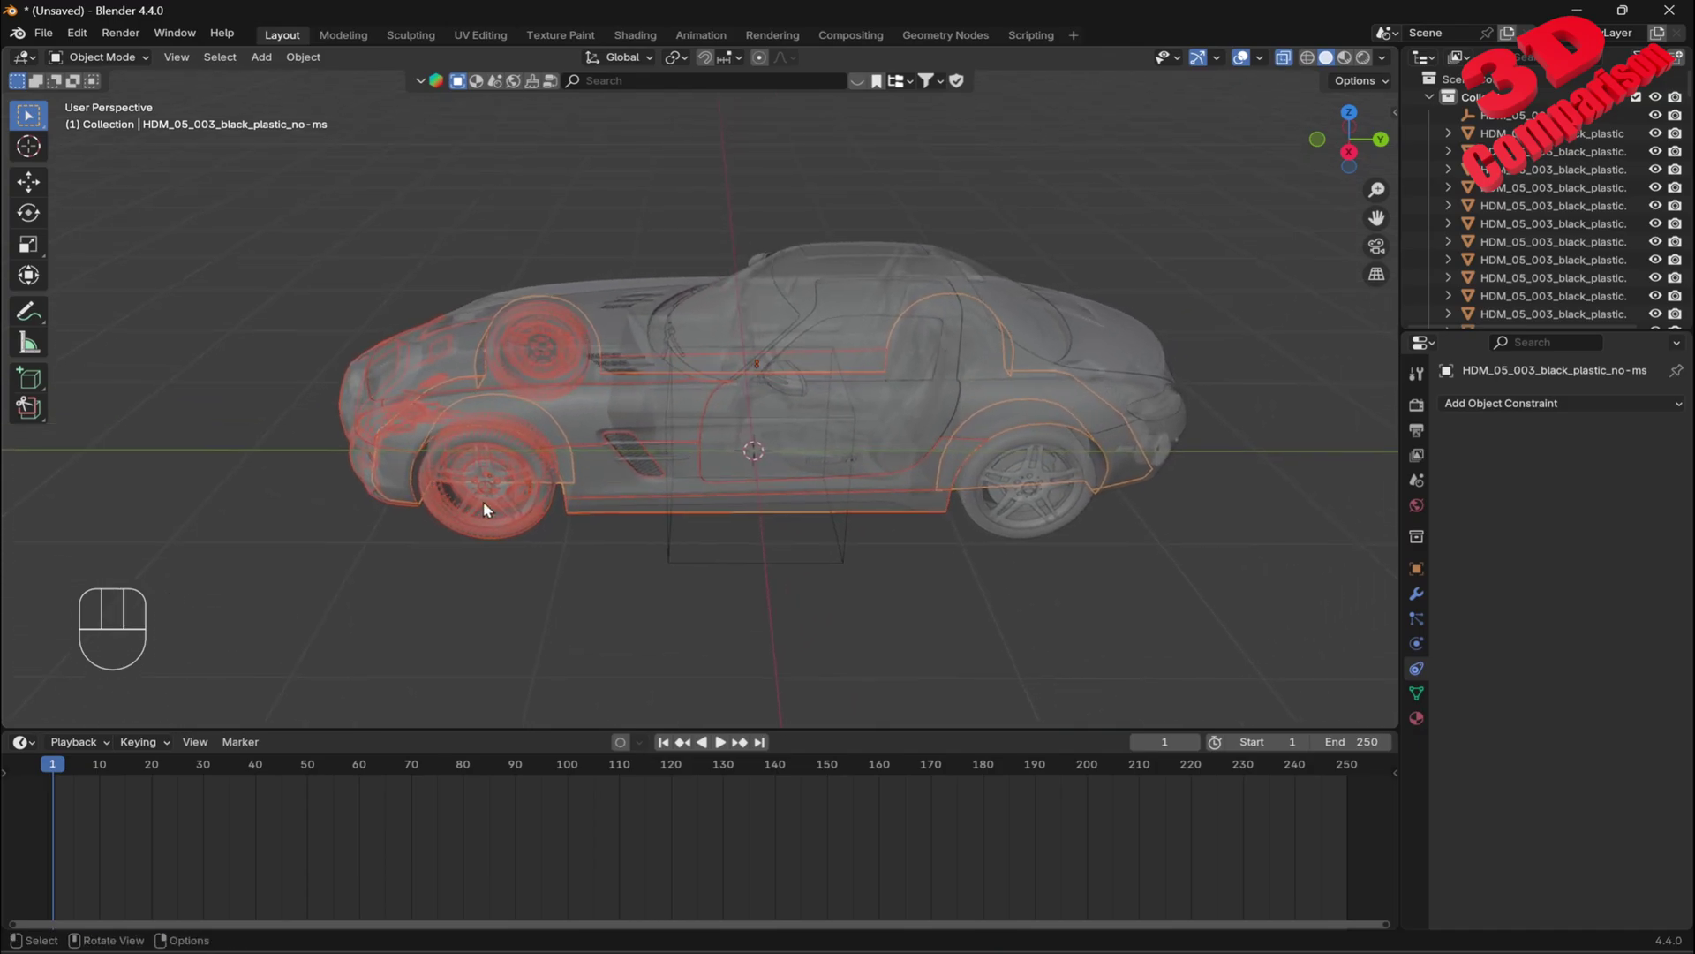
pyautogui.click(964, 574)
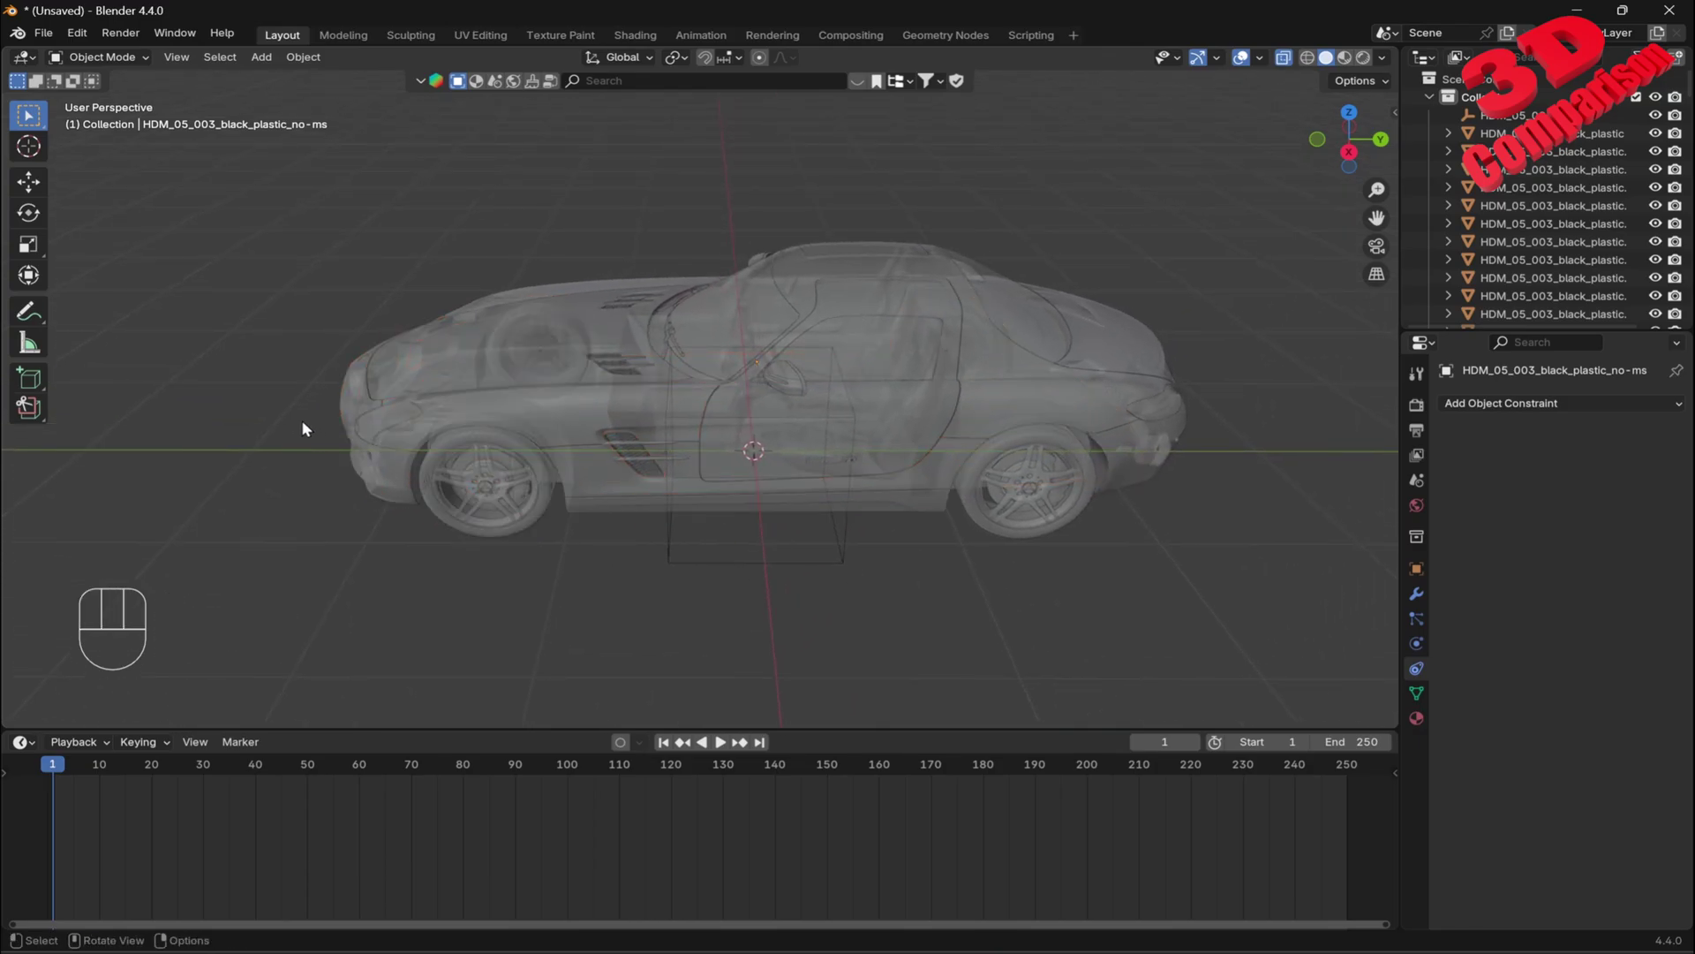
# - Box-select the car's lower half through X-ray and deselect the far-side, body and interior parts, keeping the rear-left wheel area
pyautogui.moveTo(302, 421); pyautogui.dragTo(1202, 612)
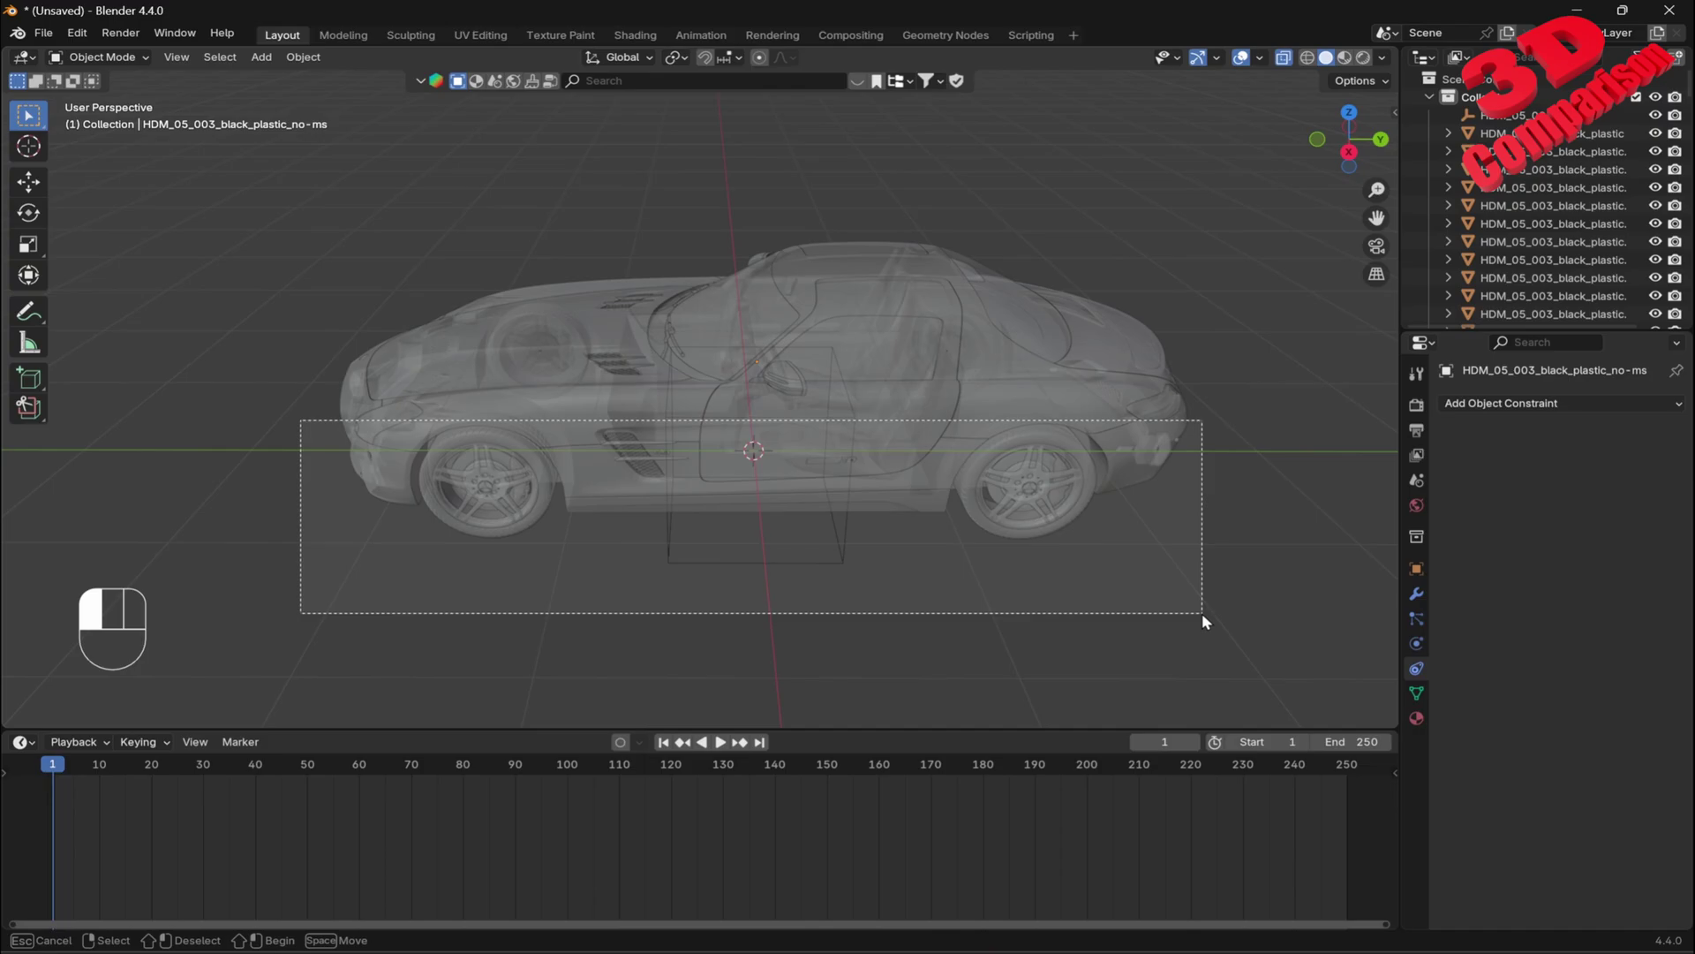
pyautogui.moveTo(1202, 615); pyautogui.dragTo(1201, 615)
pyautogui.moveTo(626, 464); pyautogui.dragTo(596, 422, button='middle')
pyautogui.keyDown('ctrl'); pyautogui.moveTo(369, 339); pyautogui.dragTo(632, 617); pyautogui.keyUp('ctrl')
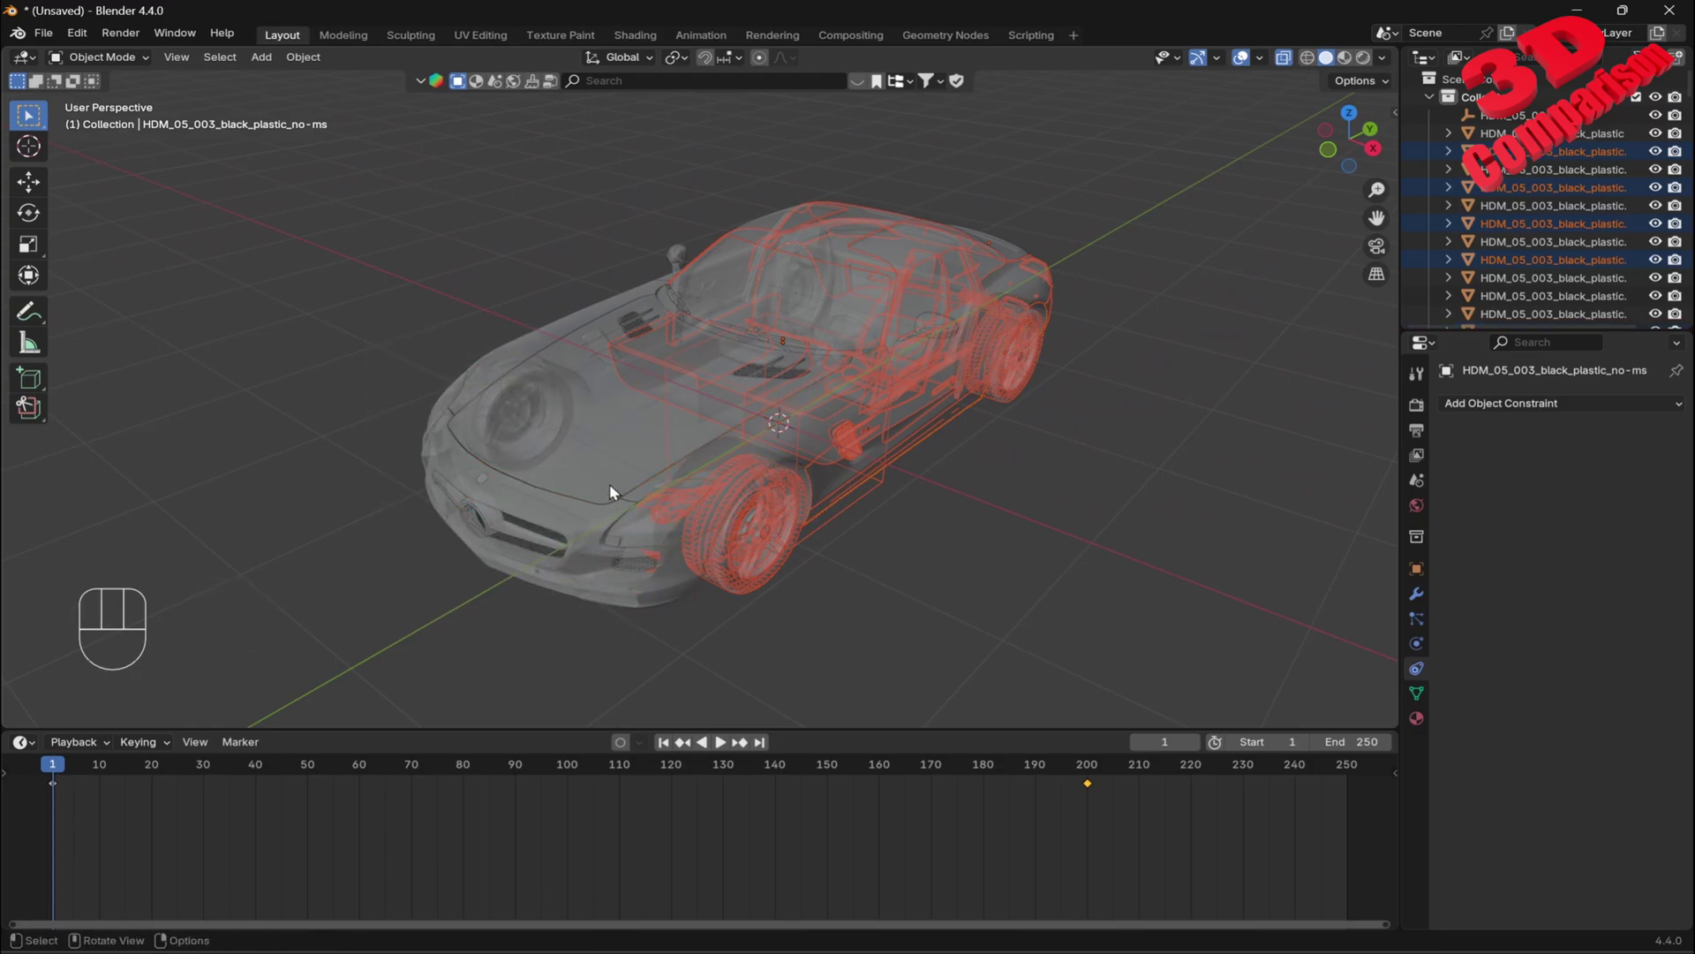
pyautogui.keyDown('ctrl'); pyautogui.moveTo(631, 160); pyautogui.dragTo(868, 311); pyautogui.keyUp('ctrl')
pyautogui.moveTo(668, 249)
pyautogui.keyDown('ctrl'); pyautogui.mouseDown()
pyautogui.moveTo(680, 311)
pyautogui.moveTo(738, 380)
pyautogui.mouseUp(); pyautogui.keyUp('ctrl')
pyautogui.moveTo(894, 392); pyautogui.dragTo(645, 340, button='middle')
pyautogui.keyDown('ctrl'); pyautogui.moveTo(616, 286); pyautogui.dragTo(724, 424); pyautogui.keyUp('ctrl')
pyautogui.keyDown('ctrl'); pyautogui.moveTo(752, 291); pyautogui.dragTo(912, 545); pyautogui.keyUp('ctrl')
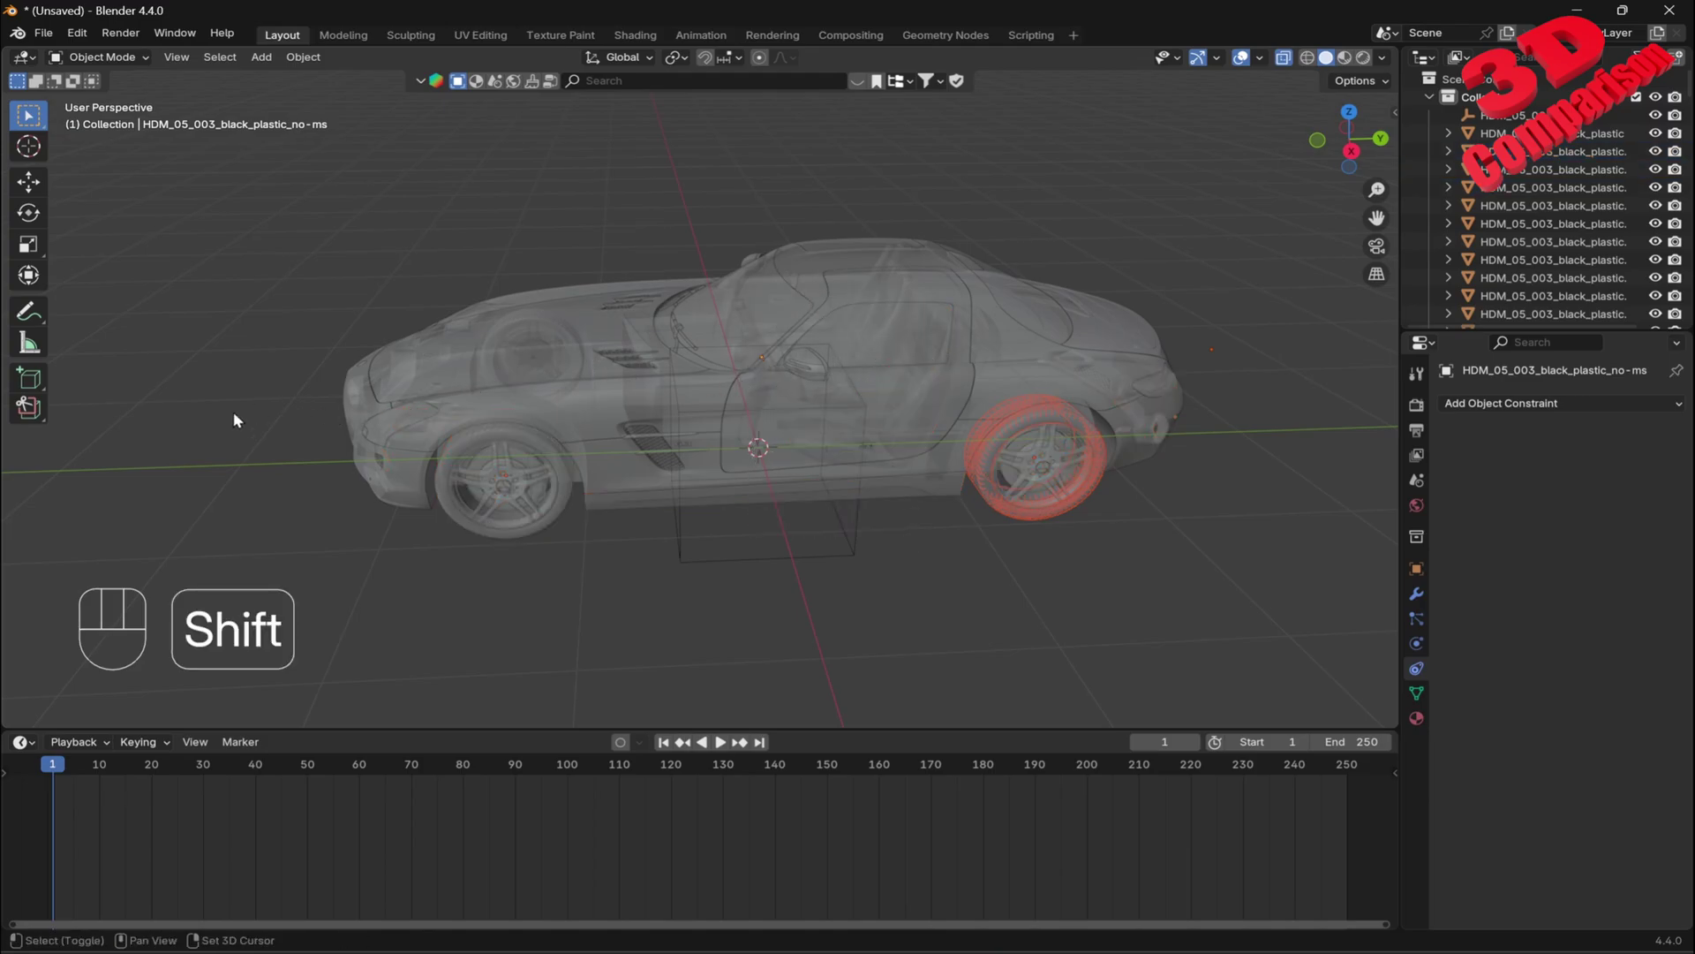
# - Add the front-left wheel area to the selection and deselect the headlight, bumper, sill and rear-left wheel parts
pyautogui.keyDown('shift'); pyautogui.moveTo(396, 595); pyautogui.dragTo(595, 383); pyautogui.keyUp('shift')
pyautogui.keyDown('ctrl'); pyautogui.moveTo(398, 253); pyautogui.dragTo(563, 357); pyautogui.keyUp('ctrl')
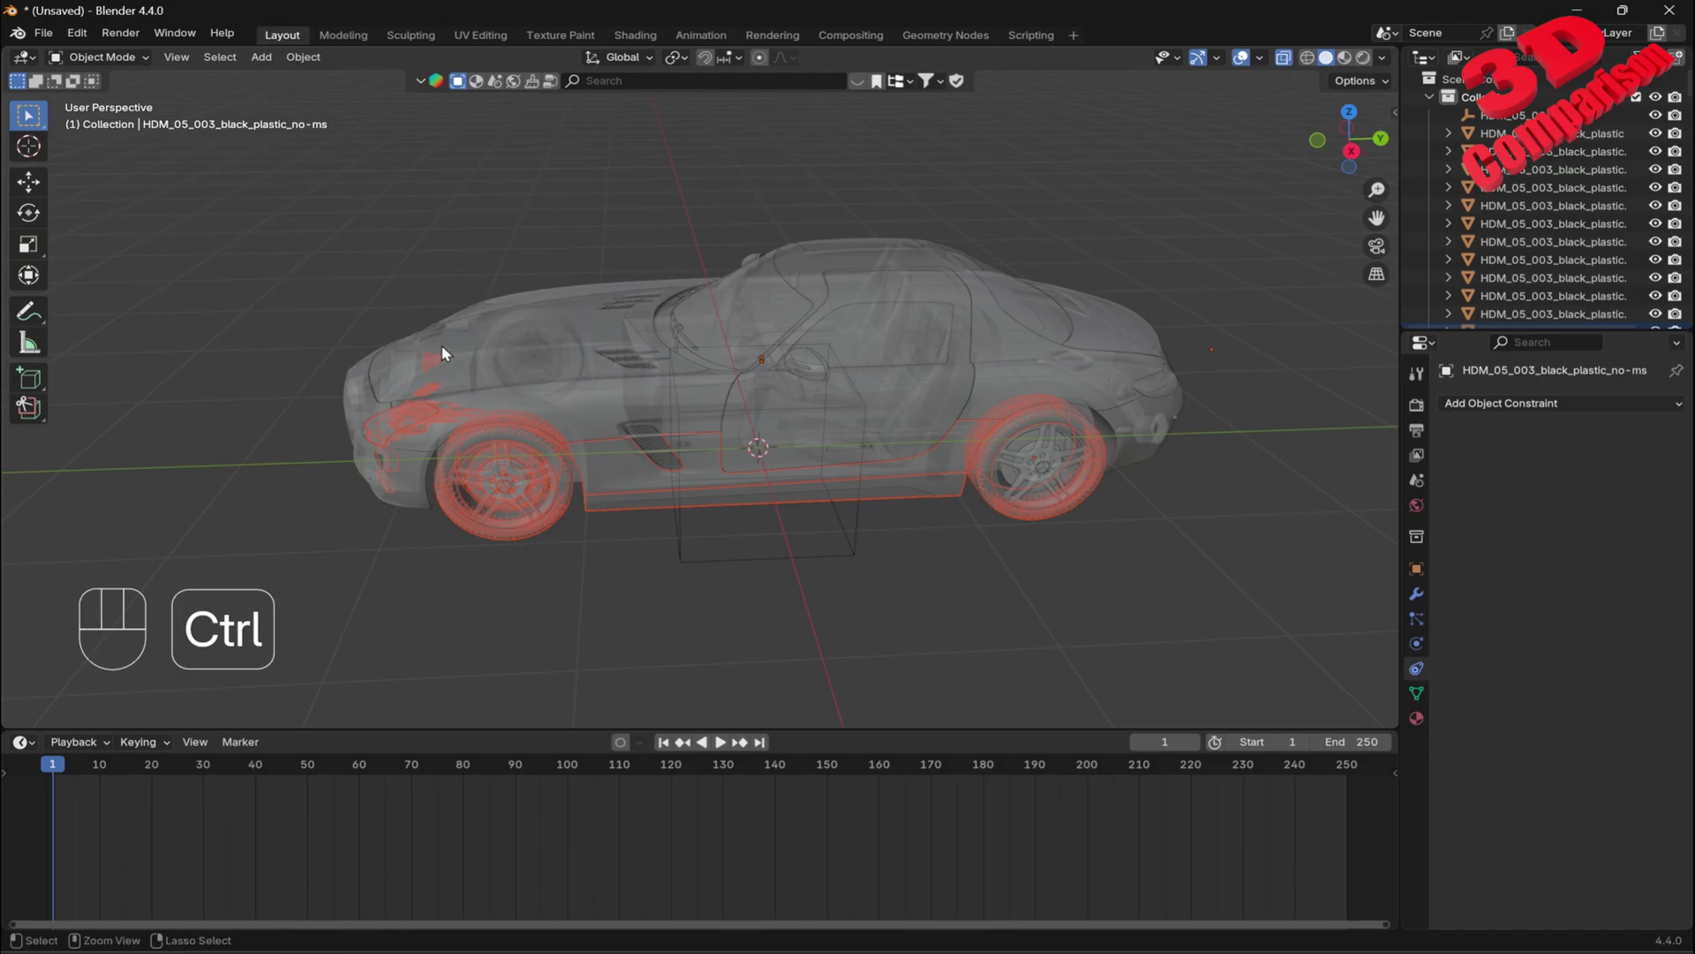
pyautogui.keyDown('ctrl'); pyautogui.moveTo(363, 386); pyautogui.dragTo(390, 494); pyautogui.keyUp('ctrl')
pyautogui.keyDown('ctrl'); pyautogui.moveTo(424, 328); pyautogui.dragTo(447, 380); pyautogui.keyUp('ctrl')
pyautogui.keyDown('ctrl'); pyautogui.moveTo(394, 418); pyautogui.dragTo(436, 417); pyautogui.keyUp('ctrl')
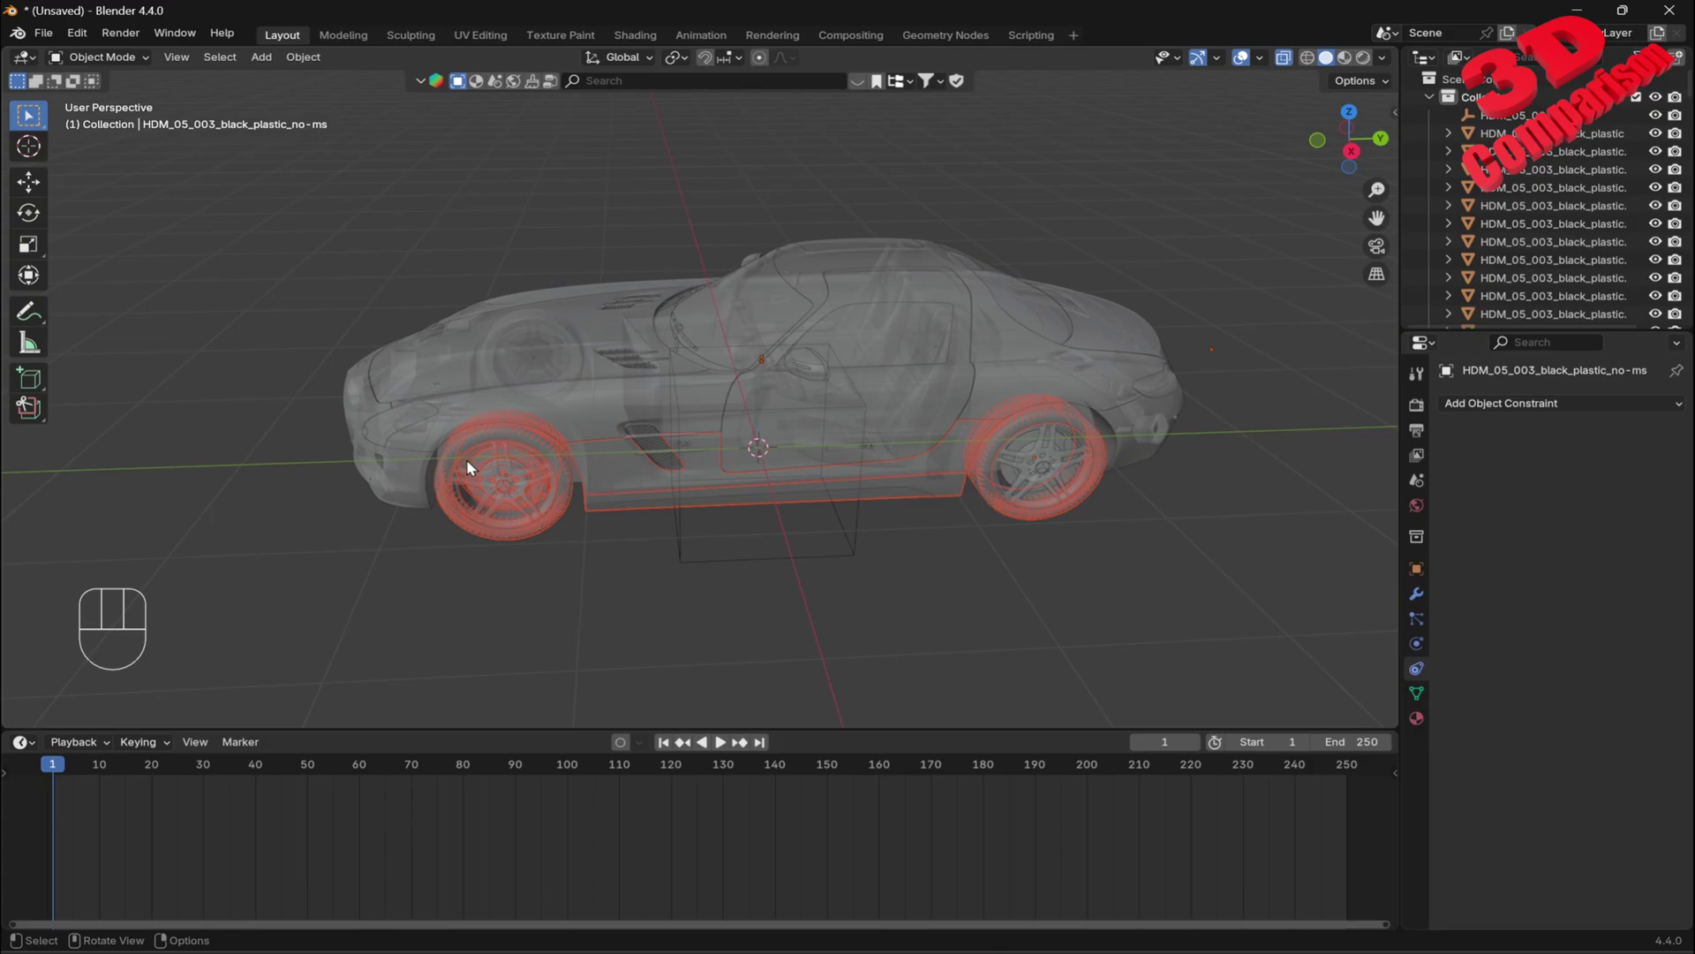
pyautogui.keyDown('ctrl'); pyautogui.moveTo(671, 398); pyautogui.dragTo(786, 547); pyautogui.keyUp('ctrl')
pyautogui.moveTo(786, 547)
pyautogui.mouseDown(button='middle')
pyautogui.moveTo(795, 495)
pyautogui.moveTo(771, 411)
pyautogui.moveTo(858, 505)
pyautogui.moveTo(797, 530)
pyautogui.mouseUp(button='middle')
pyautogui.keyDown('ctrl'); pyautogui.moveTo(1232, 353); pyautogui.dragTo(1003, 517); pyautogui.keyUp('ctrl')
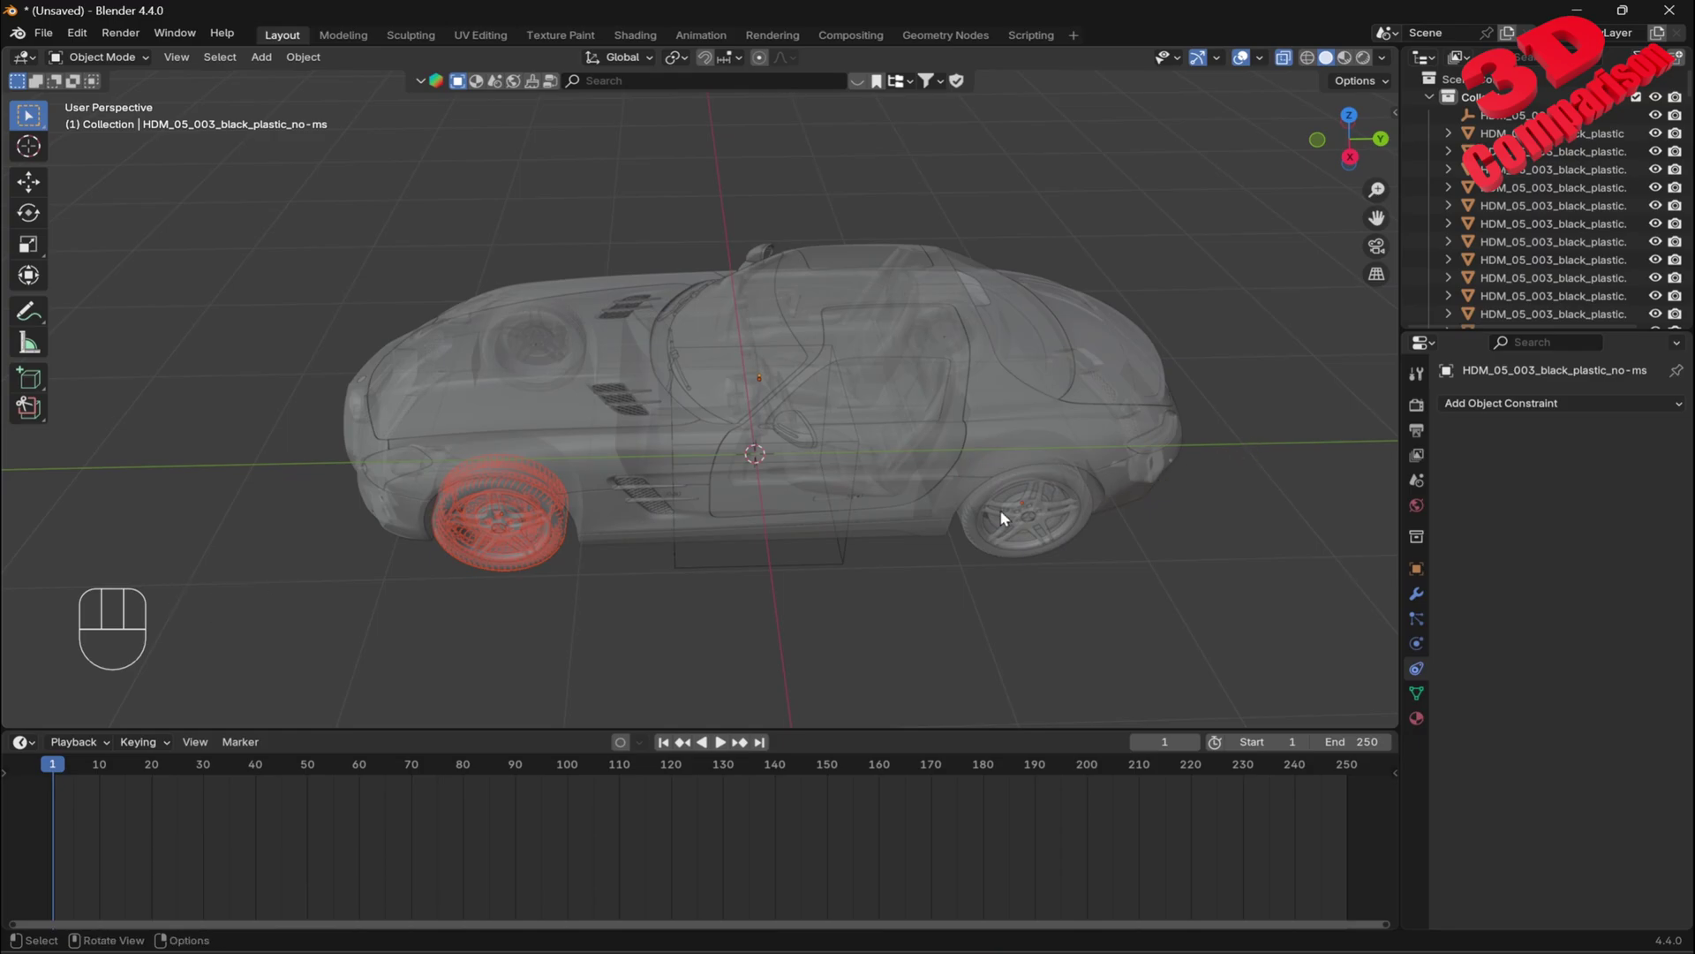
# - Select the rear-left rim and the front-left rim one at a time to examine them
pyautogui.click(1040, 487)
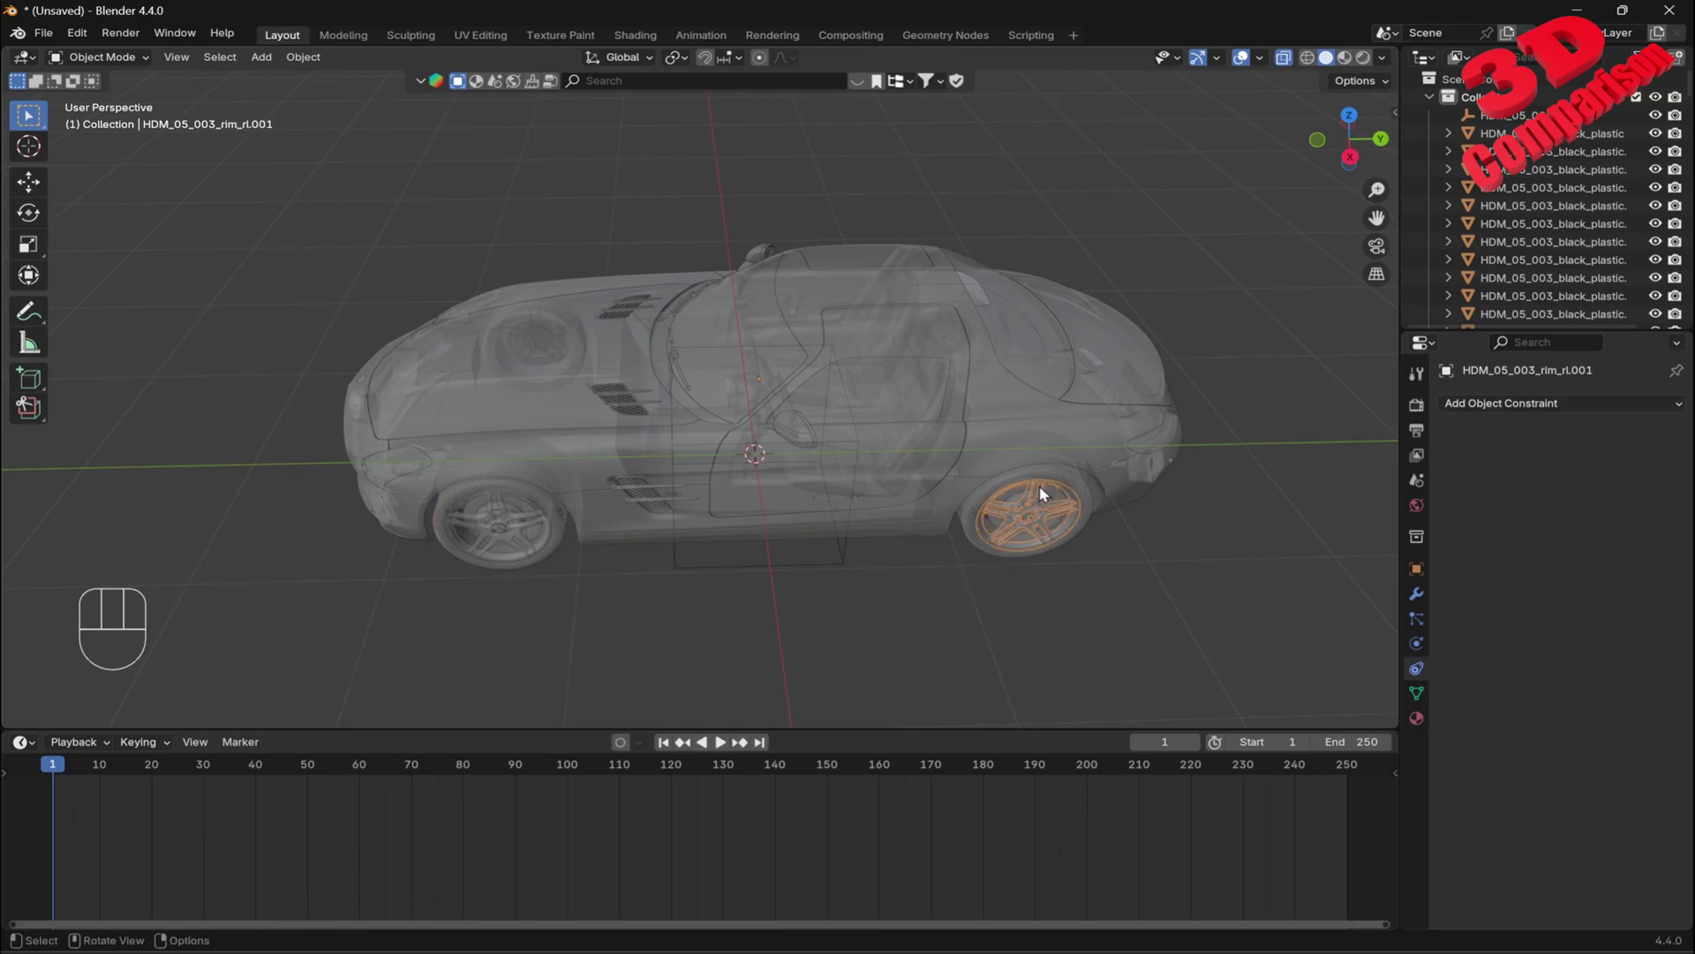
pyautogui.moveTo(935, 560); pyautogui.dragTo(861, 492, button='middle')
pyautogui.click(606, 483)
pyautogui.scroll(2, 605, 482)
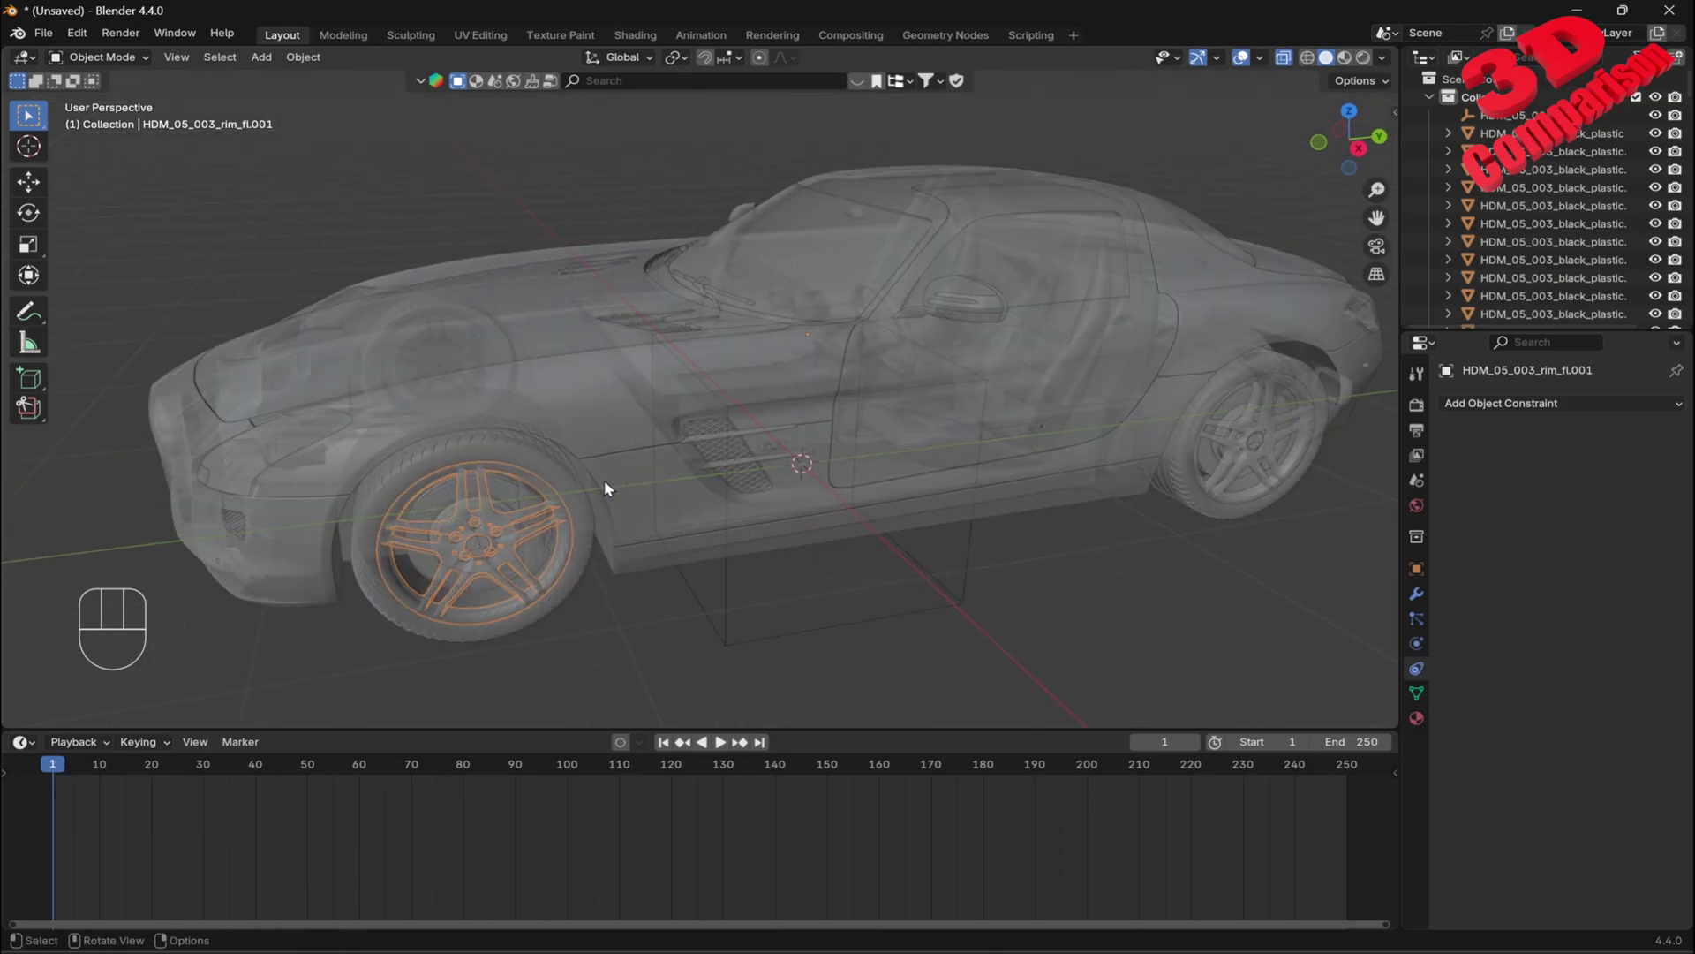
pyautogui.scroll(-3, 650, 520)
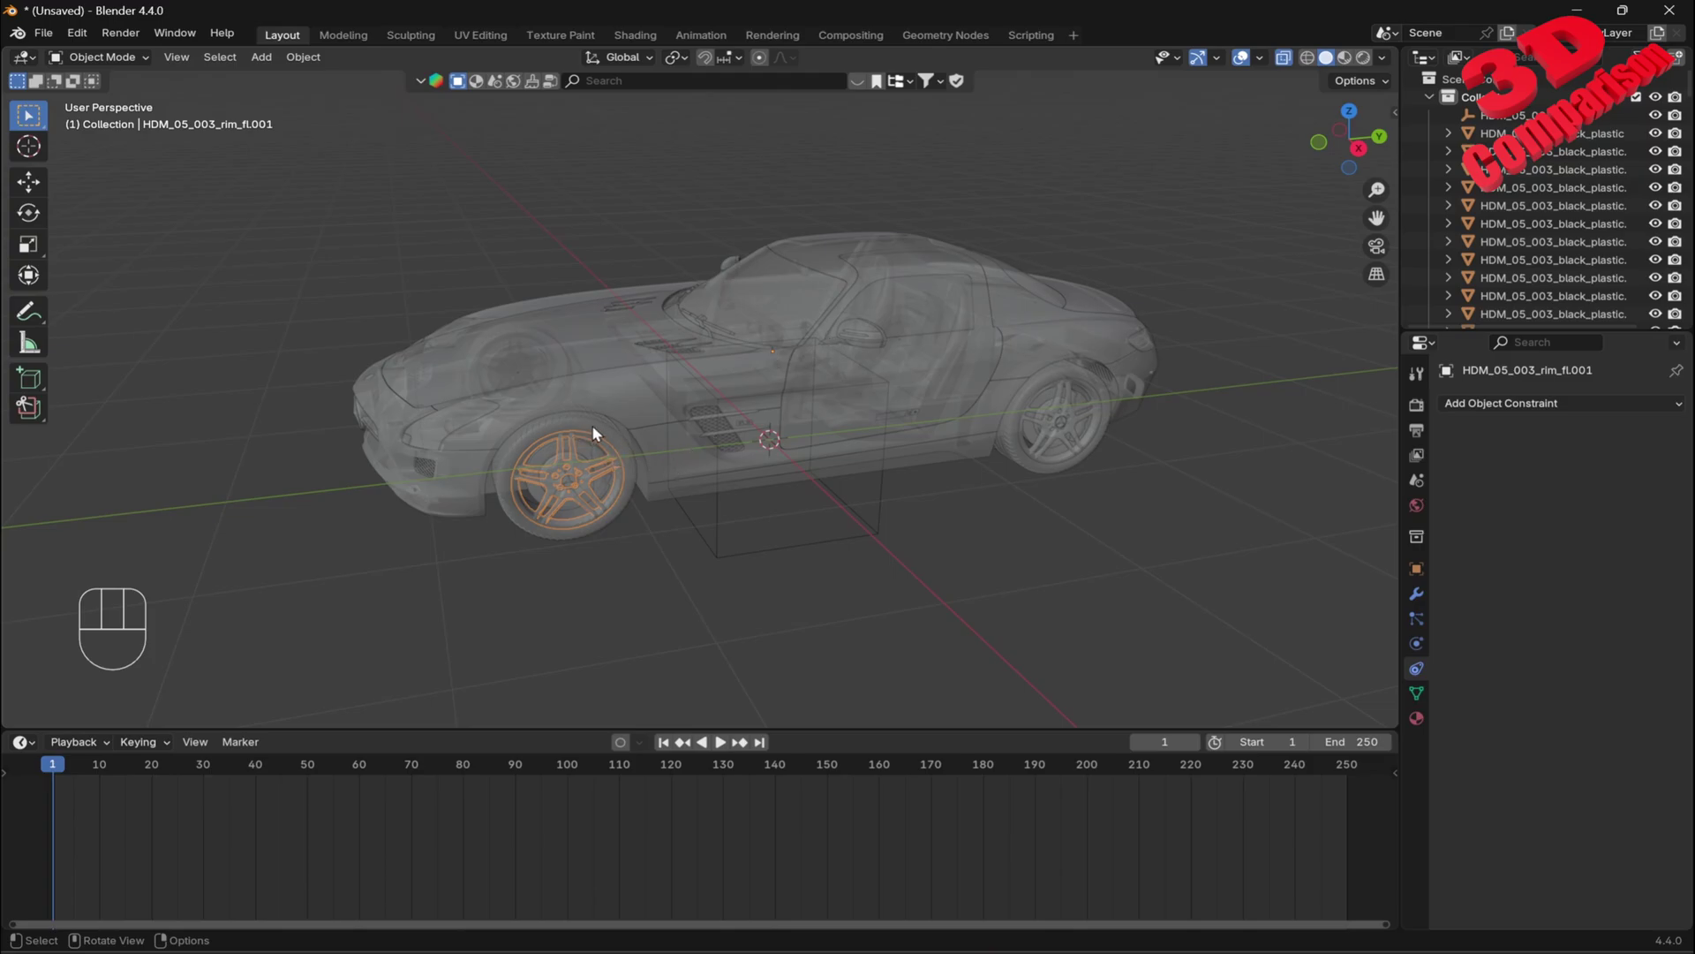
# - Select the whole car, set every part's origin to its geometry, and clear the selection
pyautogui.moveTo(279, 159); pyautogui.dragTo(1233, 681)
pyautogui.click(303, 56)
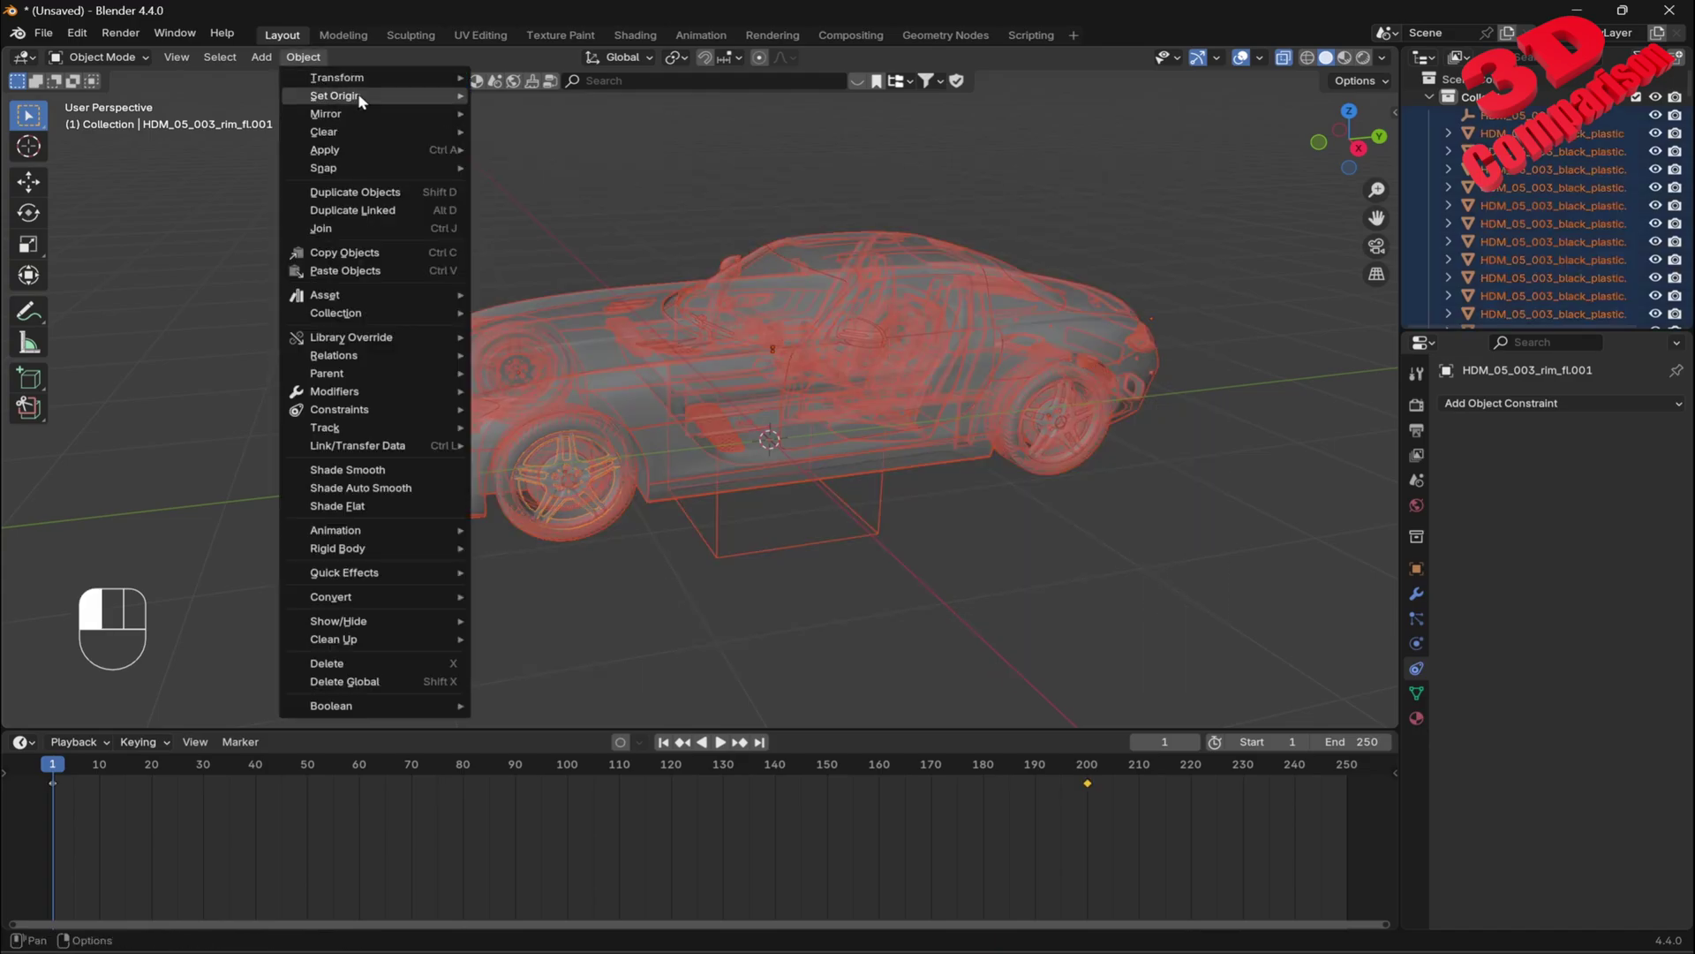
pyautogui.moveTo(397, 97)
pyautogui.click(549, 115)
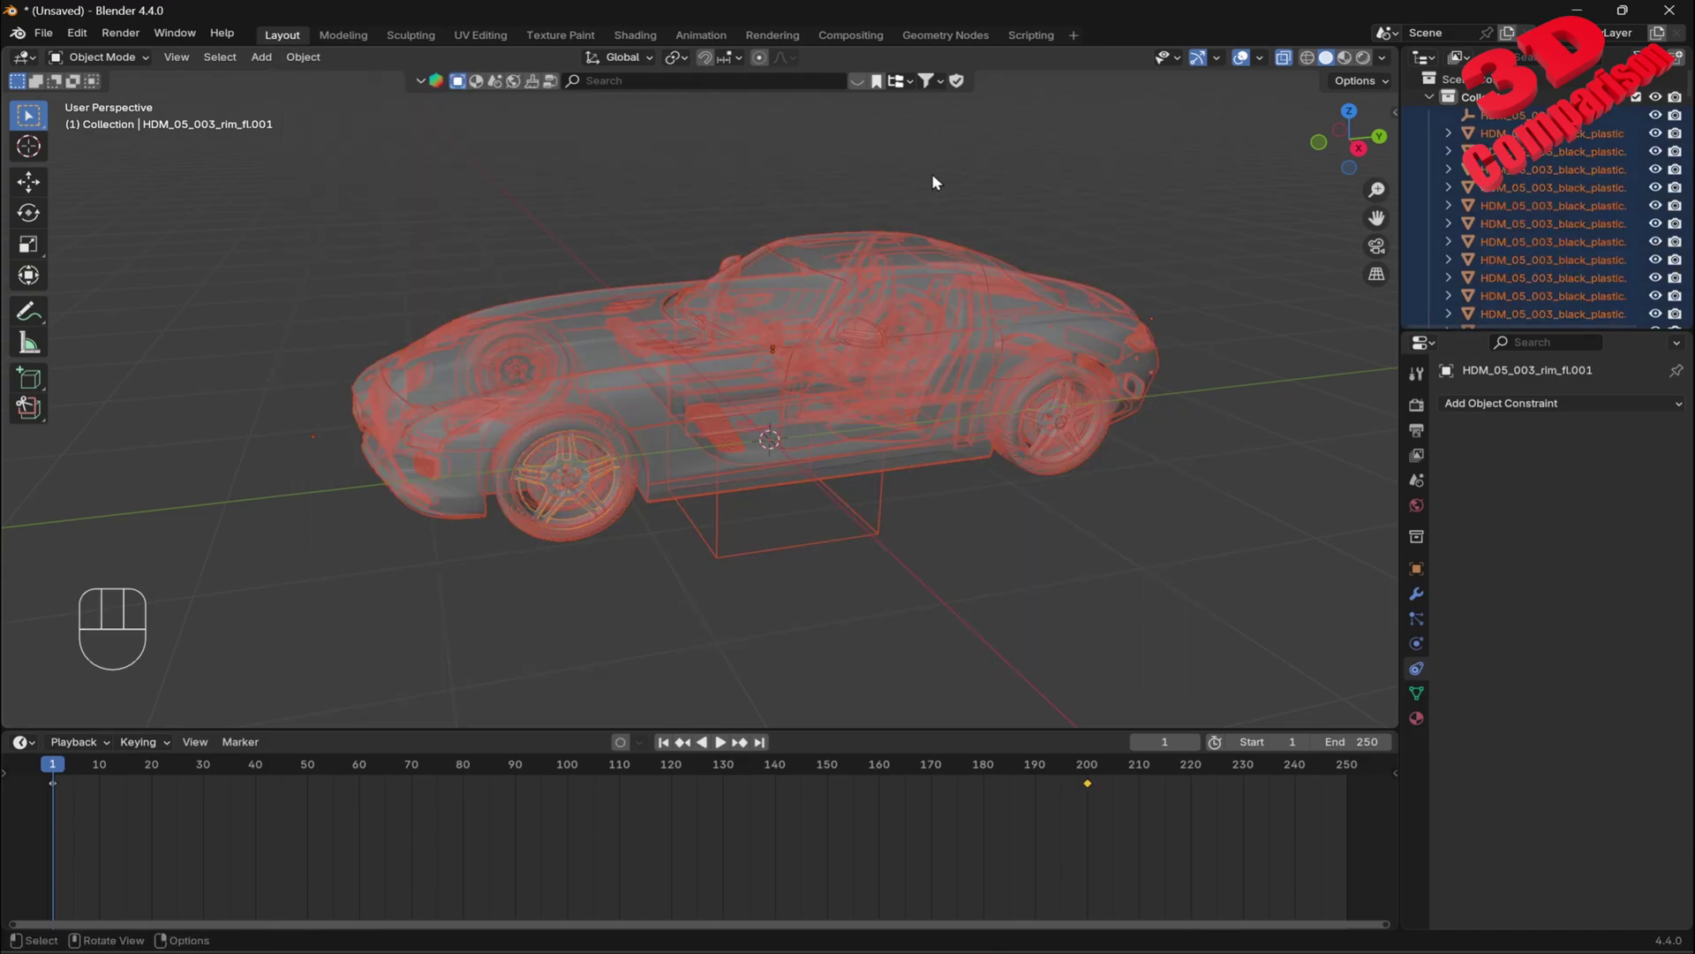
pyautogui.click(934, 177)
# - Try setting the front-left tire's origin to its geometry, undo the last operation, and clear the selection
pyautogui.click(609, 434)
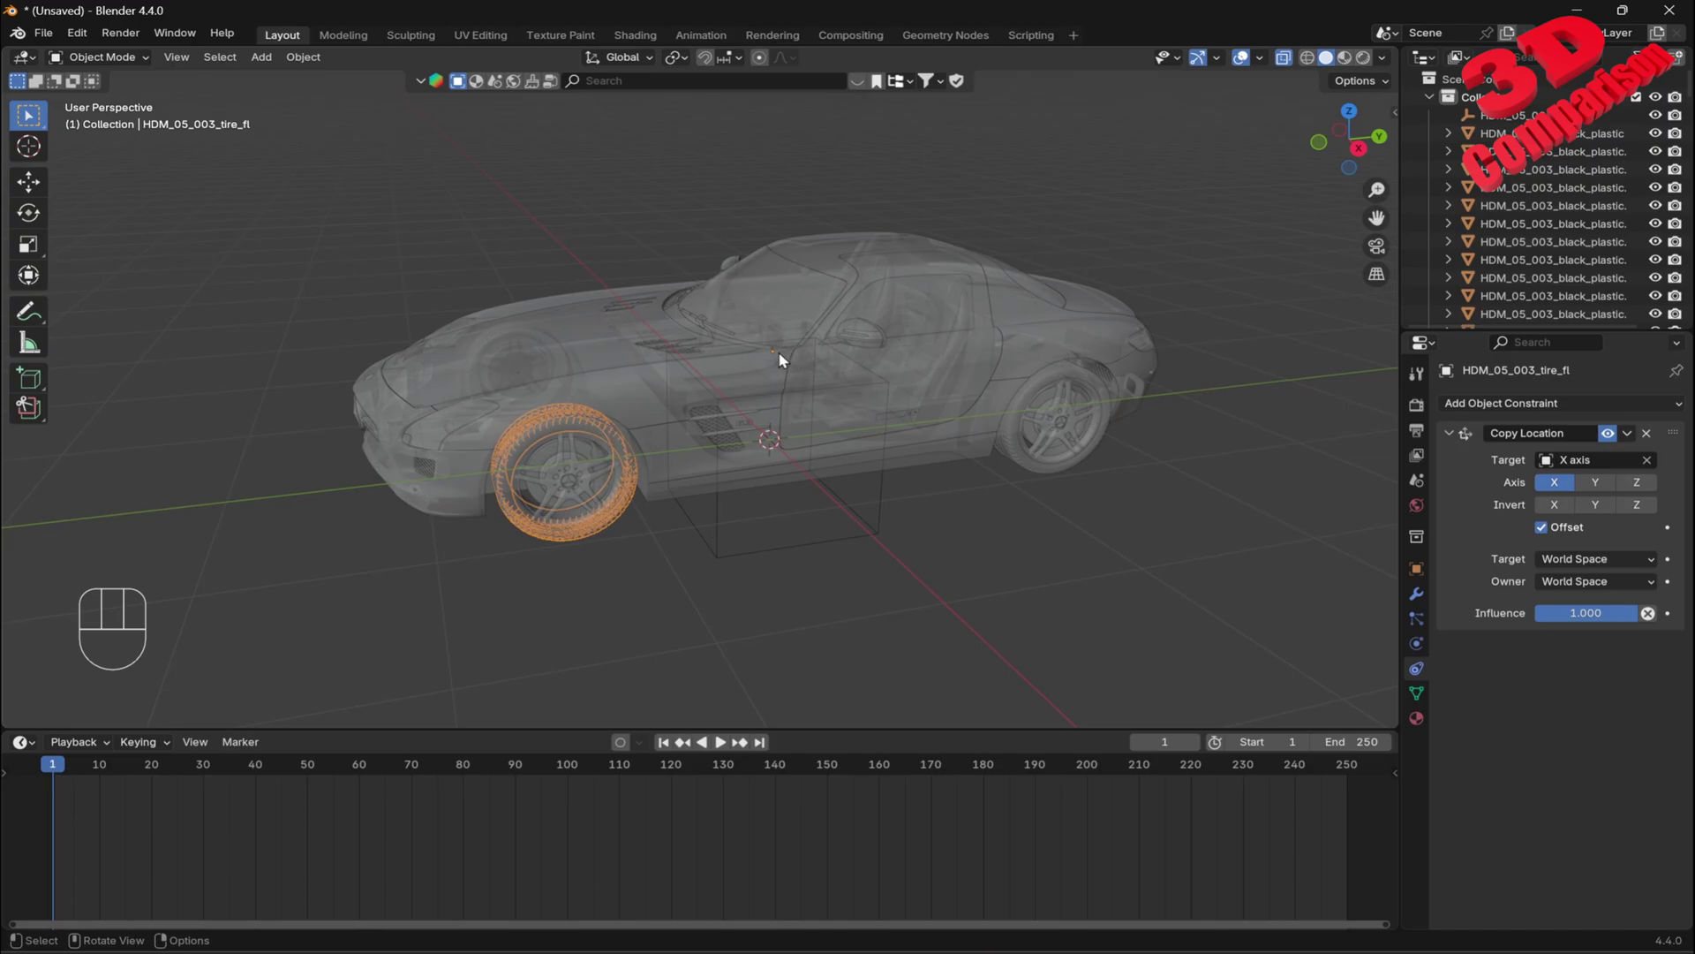
pyautogui.click(303, 56)
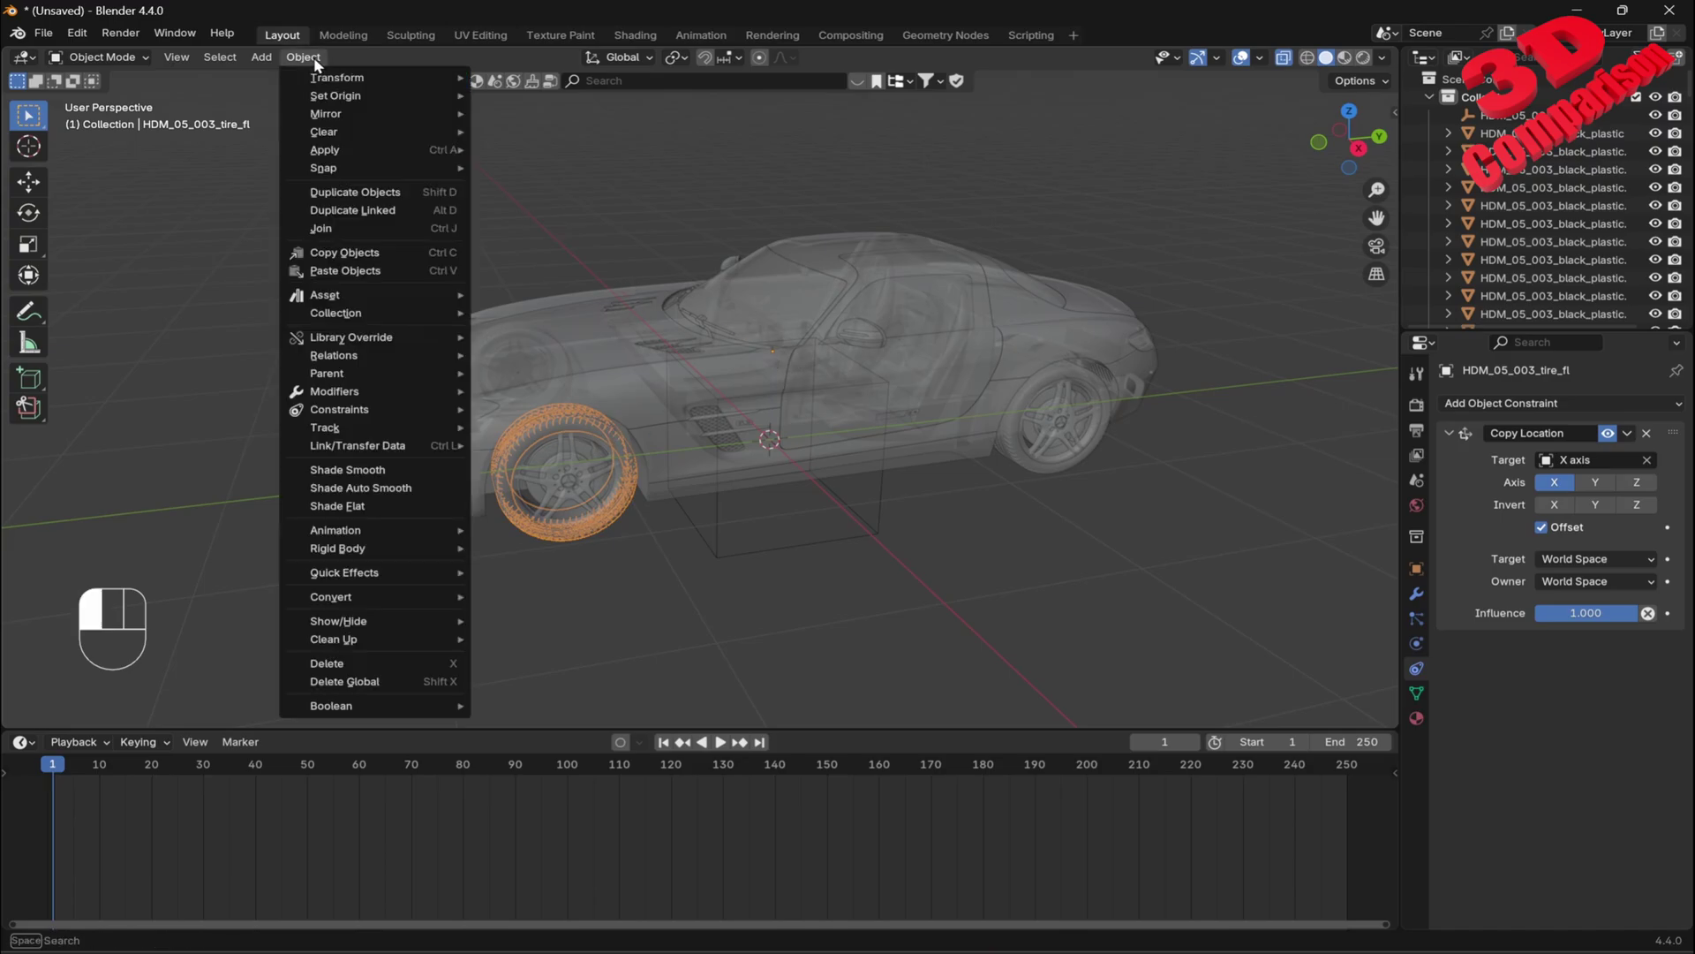
pyautogui.moveTo(328, 97)
pyautogui.click(547, 113)
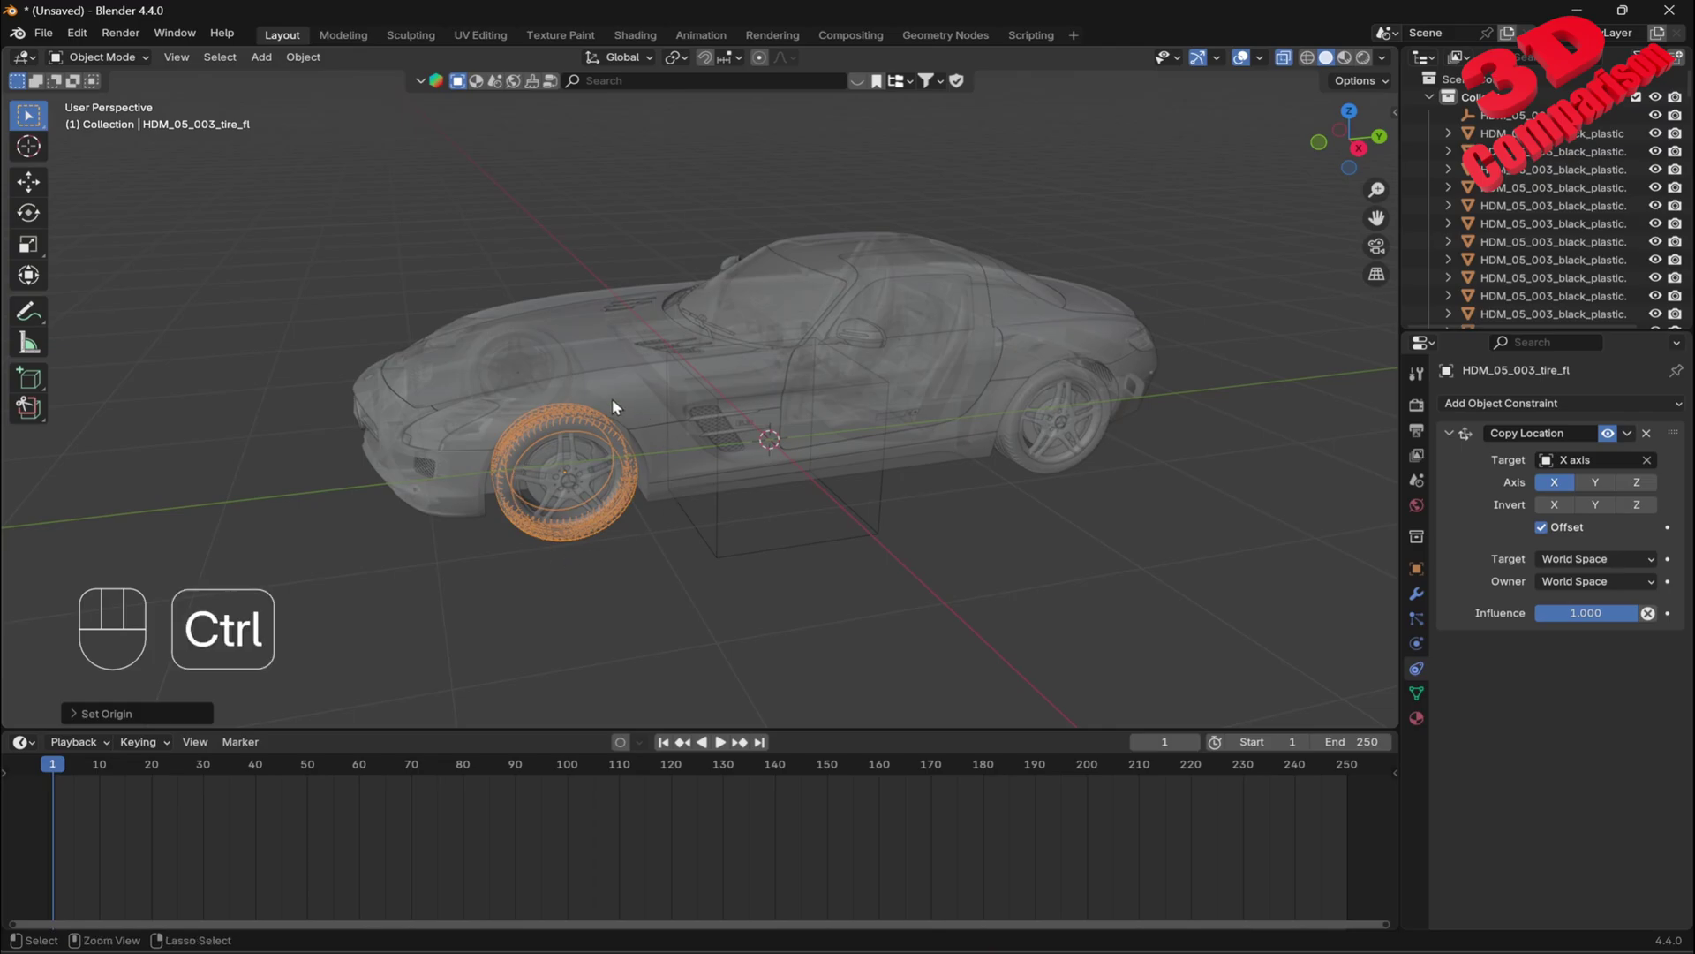
pyautogui.hotkey('ctrl', 'z')
pyautogui.click(568, 170)
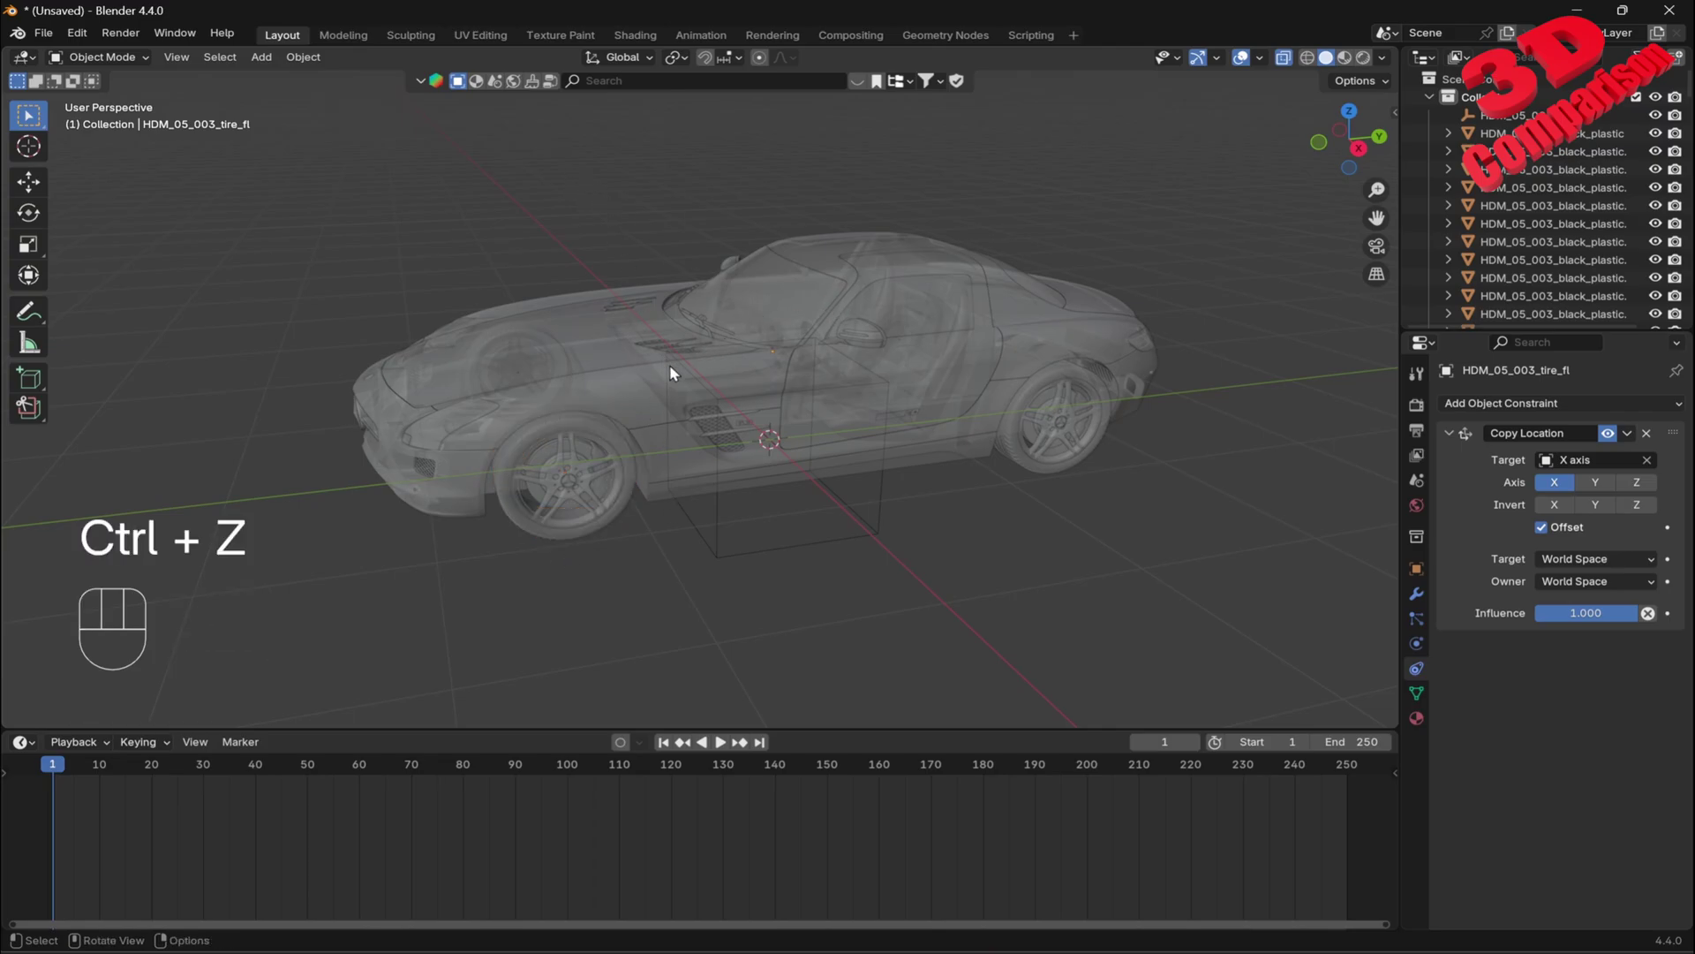
# - Try to box-select the car's lower half from the side and deselect the cabin, roof and rear body parts
pyautogui.moveTo(714, 439); pyautogui.dragTo(477, 382, button='middle')
pyautogui.moveTo(721, 412); pyautogui.dragTo(652, 518, button='middle')
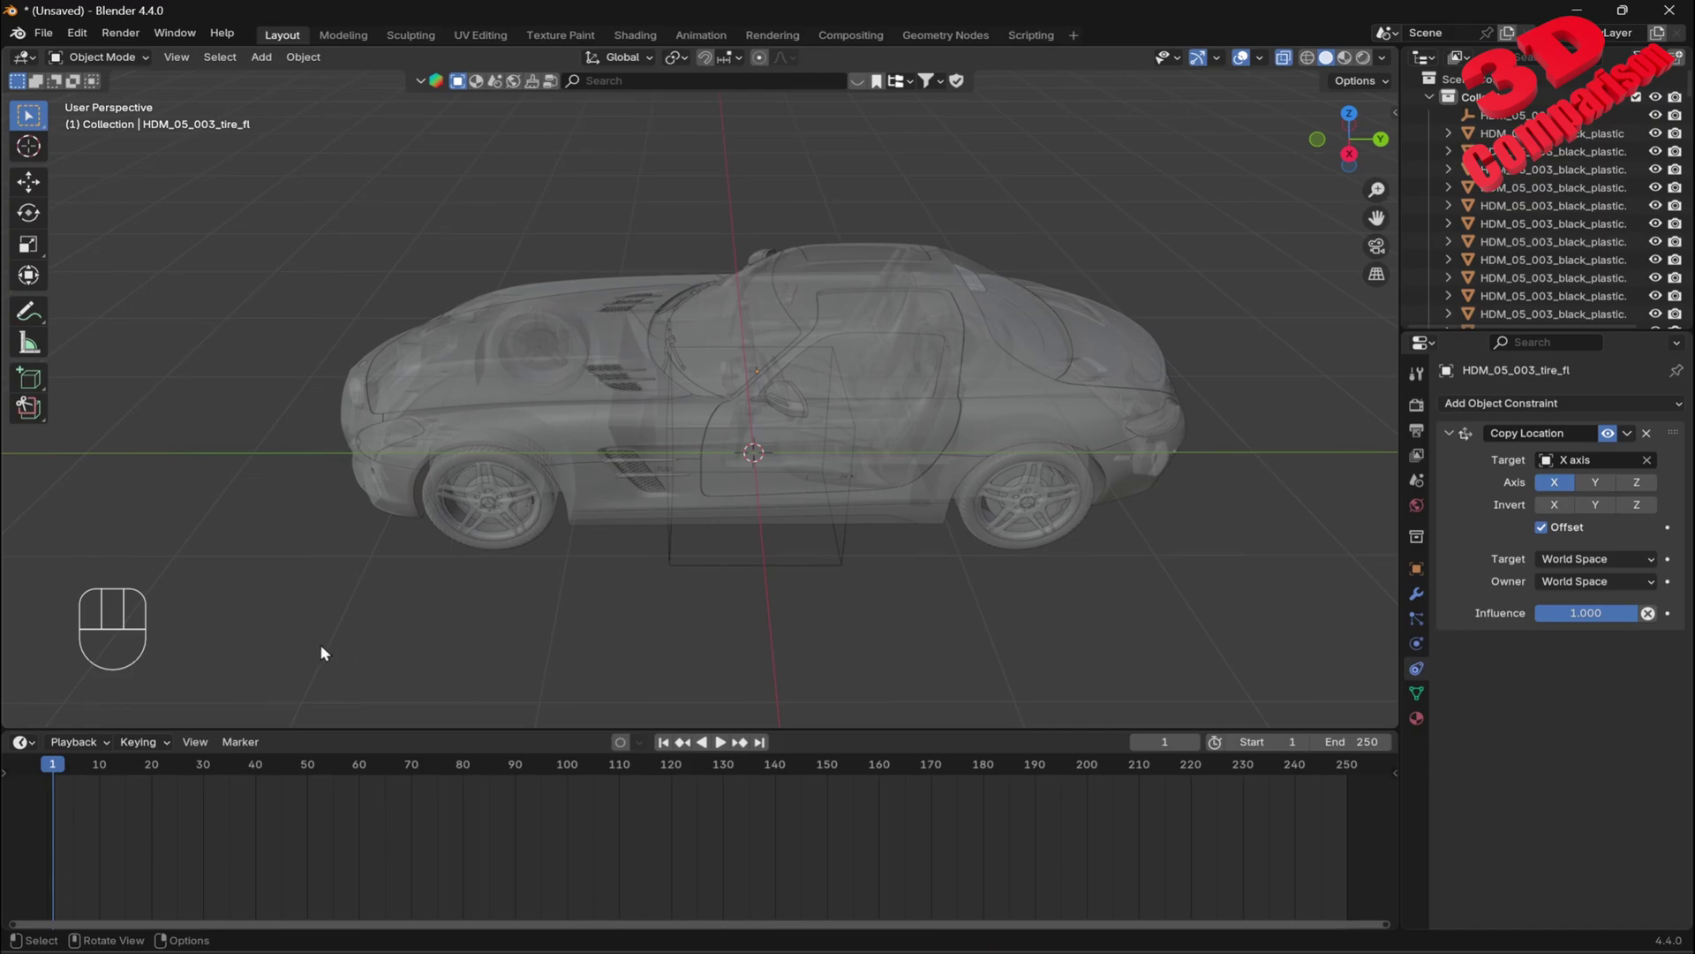
pyautogui.moveTo(324, 643); pyautogui.dragTo(1128, 382)
pyautogui.keyDown('ctrl'); pyautogui.moveTo(835, 661); pyautogui.dragTo(774, 212); pyautogui.keyUp('ctrl')
pyautogui.keyDown('ctrl'); pyautogui.moveTo(784, 190); pyautogui.dragTo(1012, 345); pyautogui.keyUp('ctrl')
pyautogui.keyDown('ctrl'); pyautogui.moveTo(918, 202); pyautogui.dragTo(1197, 386); pyautogui.keyUp('ctrl')
pyautogui.keyDown('ctrl'); pyautogui.moveTo(1127, 283); pyautogui.dragTo(1250, 397); pyautogui.keyUp('ctrl')
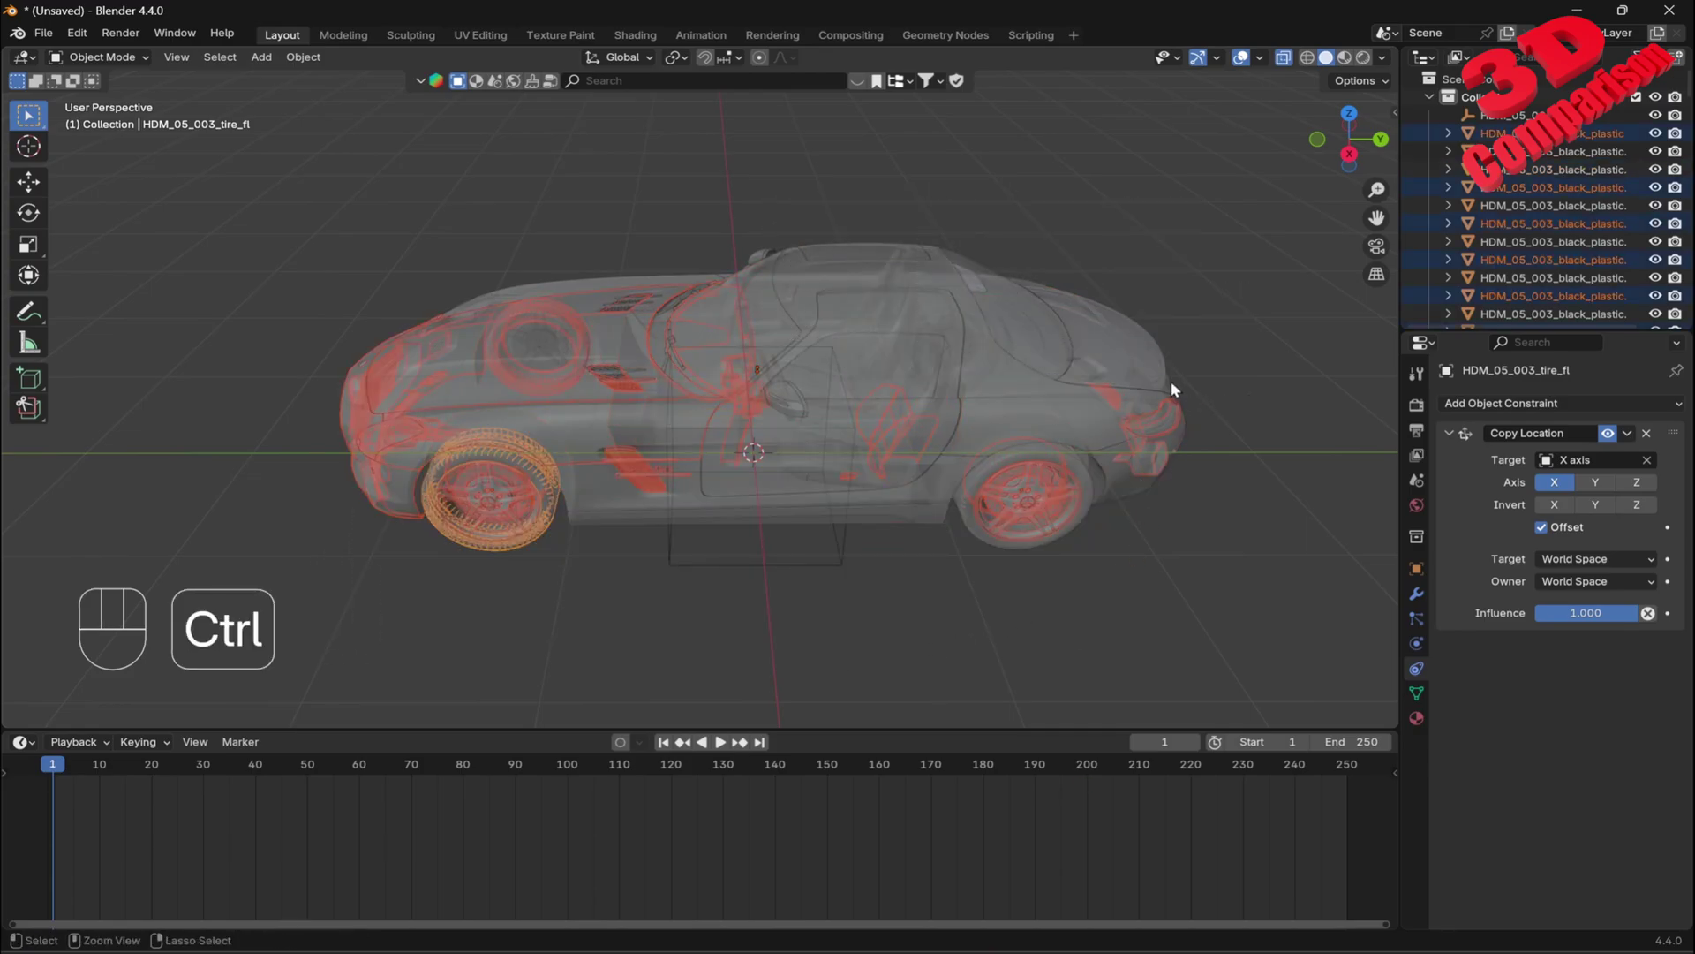
# - Repeat the box selection over the car's lower half and deselect the cabin, windshield and door parts
pyautogui.moveTo(1218, 653); pyautogui.dragTo(359, 414)
pyautogui.keyDown('ctrl'); pyautogui.moveTo(683, 212); pyautogui.dragTo(893, 565); pyautogui.keyUp('ctrl')
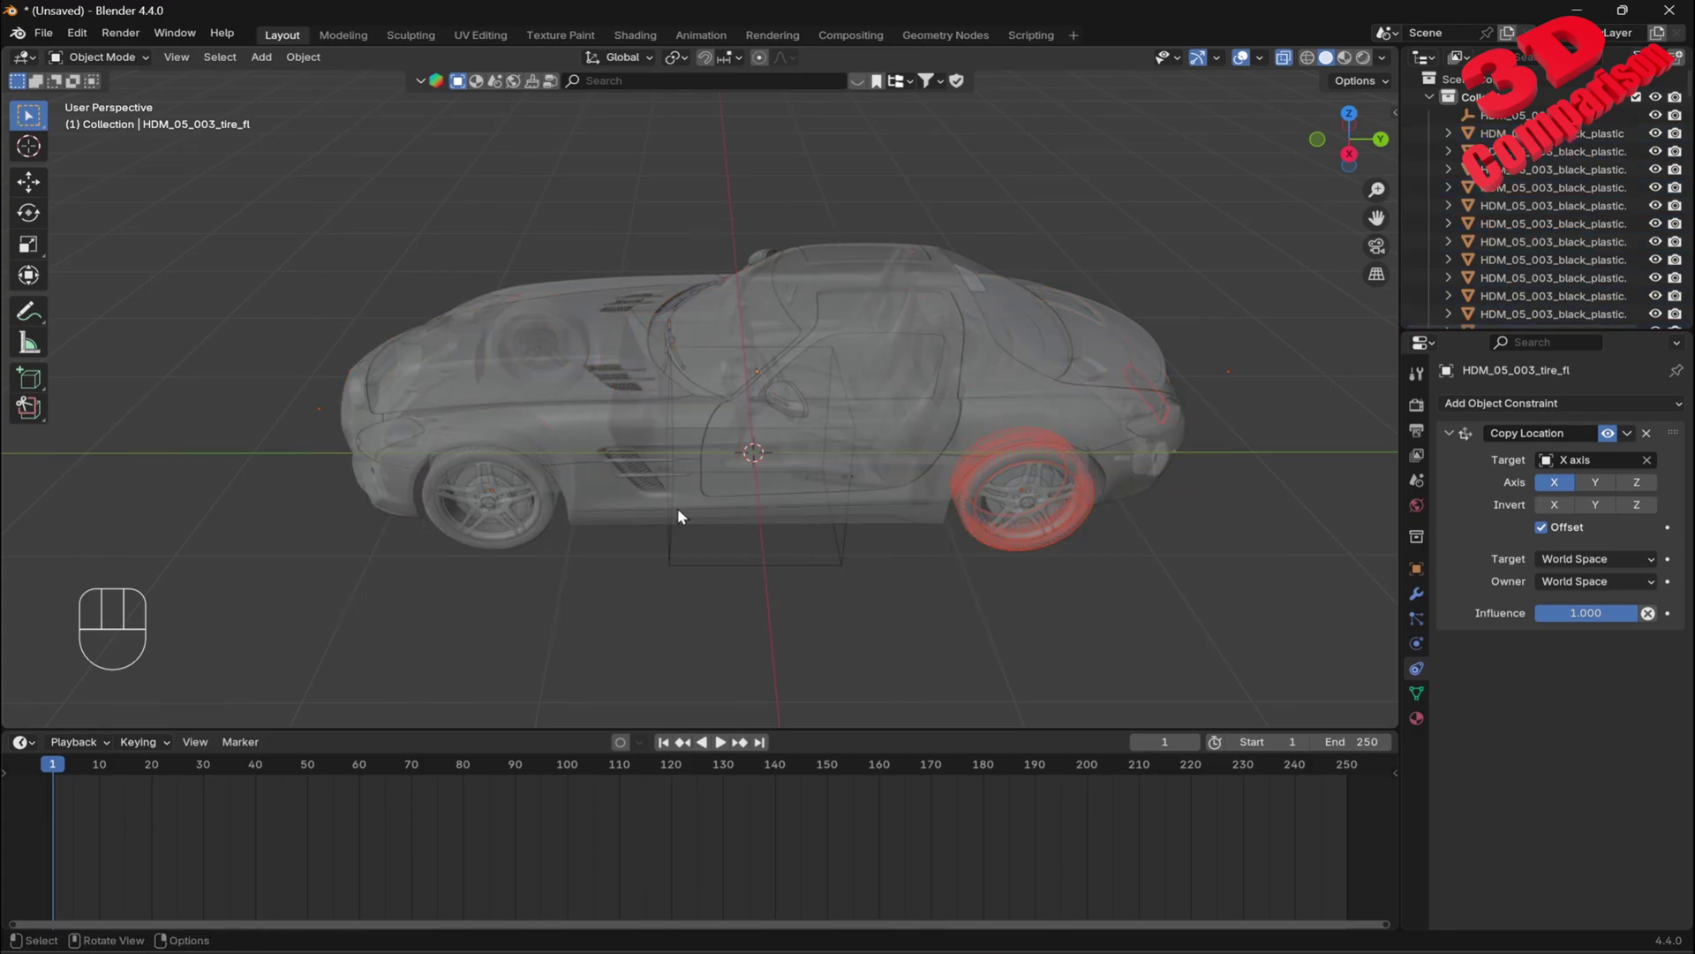
pyautogui.moveTo(379, 623); pyautogui.dragTo(1142, 396)
pyautogui.keyDown('ctrl'); pyautogui.moveTo(755, 184); pyautogui.dragTo(849, 362); pyautogui.keyUp('ctrl')
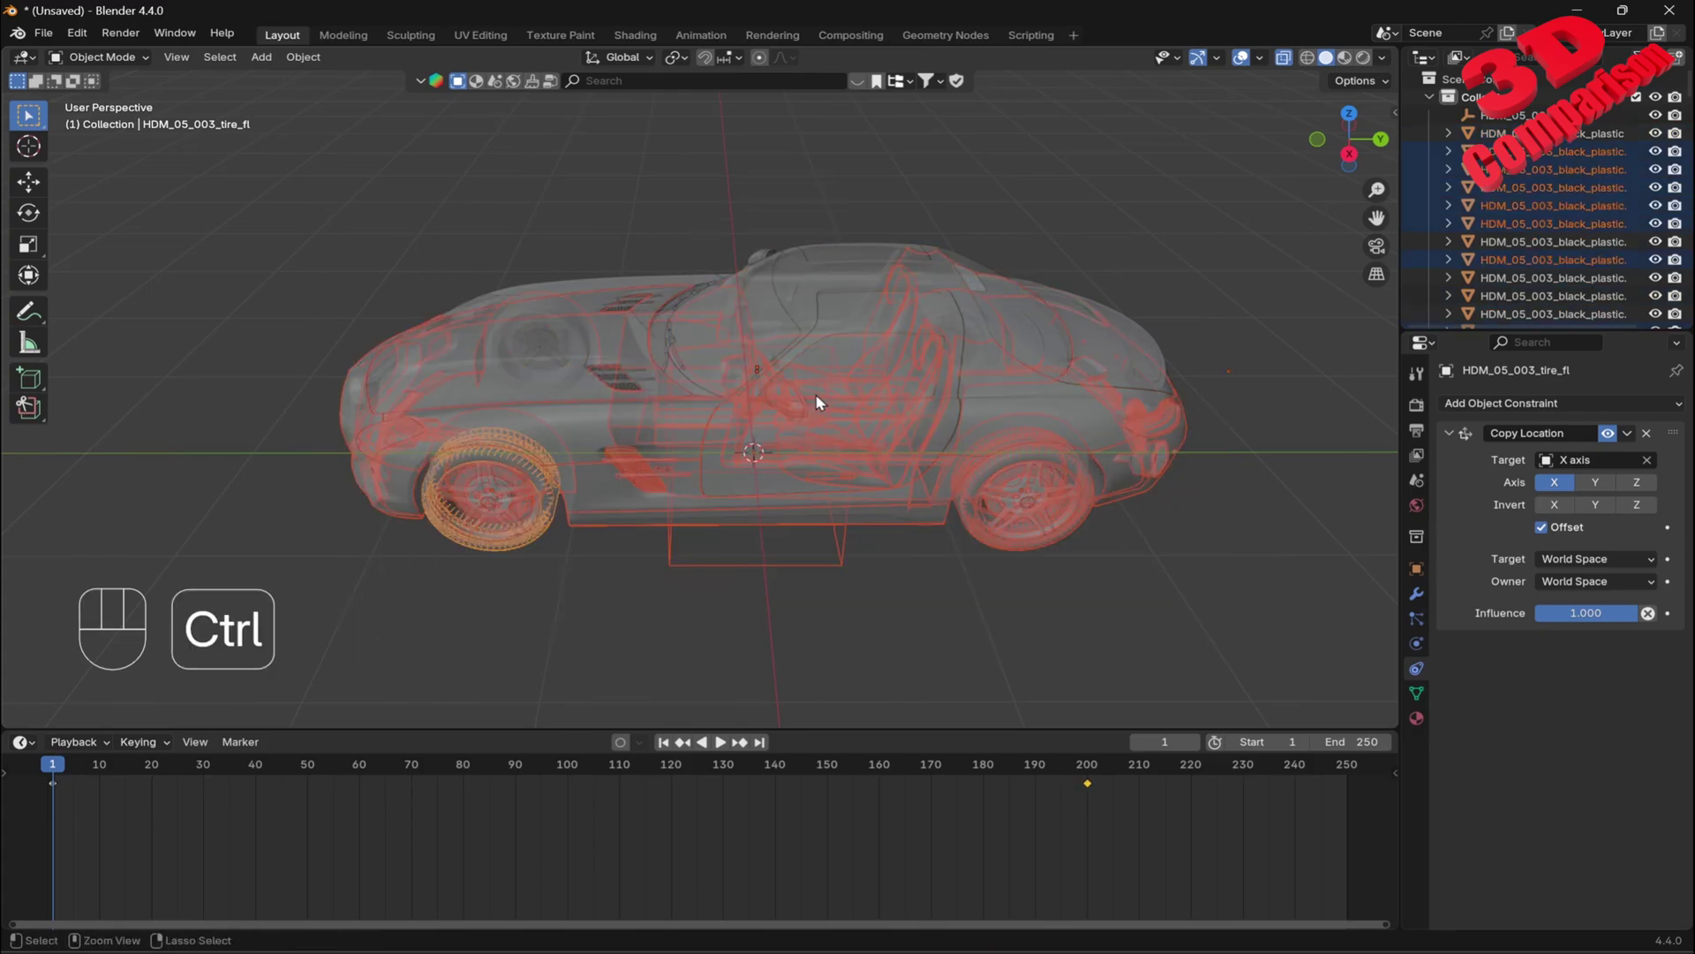
pyautogui.keyDown('ctrl'); pyautogui.moveTo(687, 226); pyautogui.dragTo(764, 381); pyautogui.keyUp('ctrl')
pyautogui.moveTo(616, 400); pyautogui.dragTo(775, 333, button='middle')
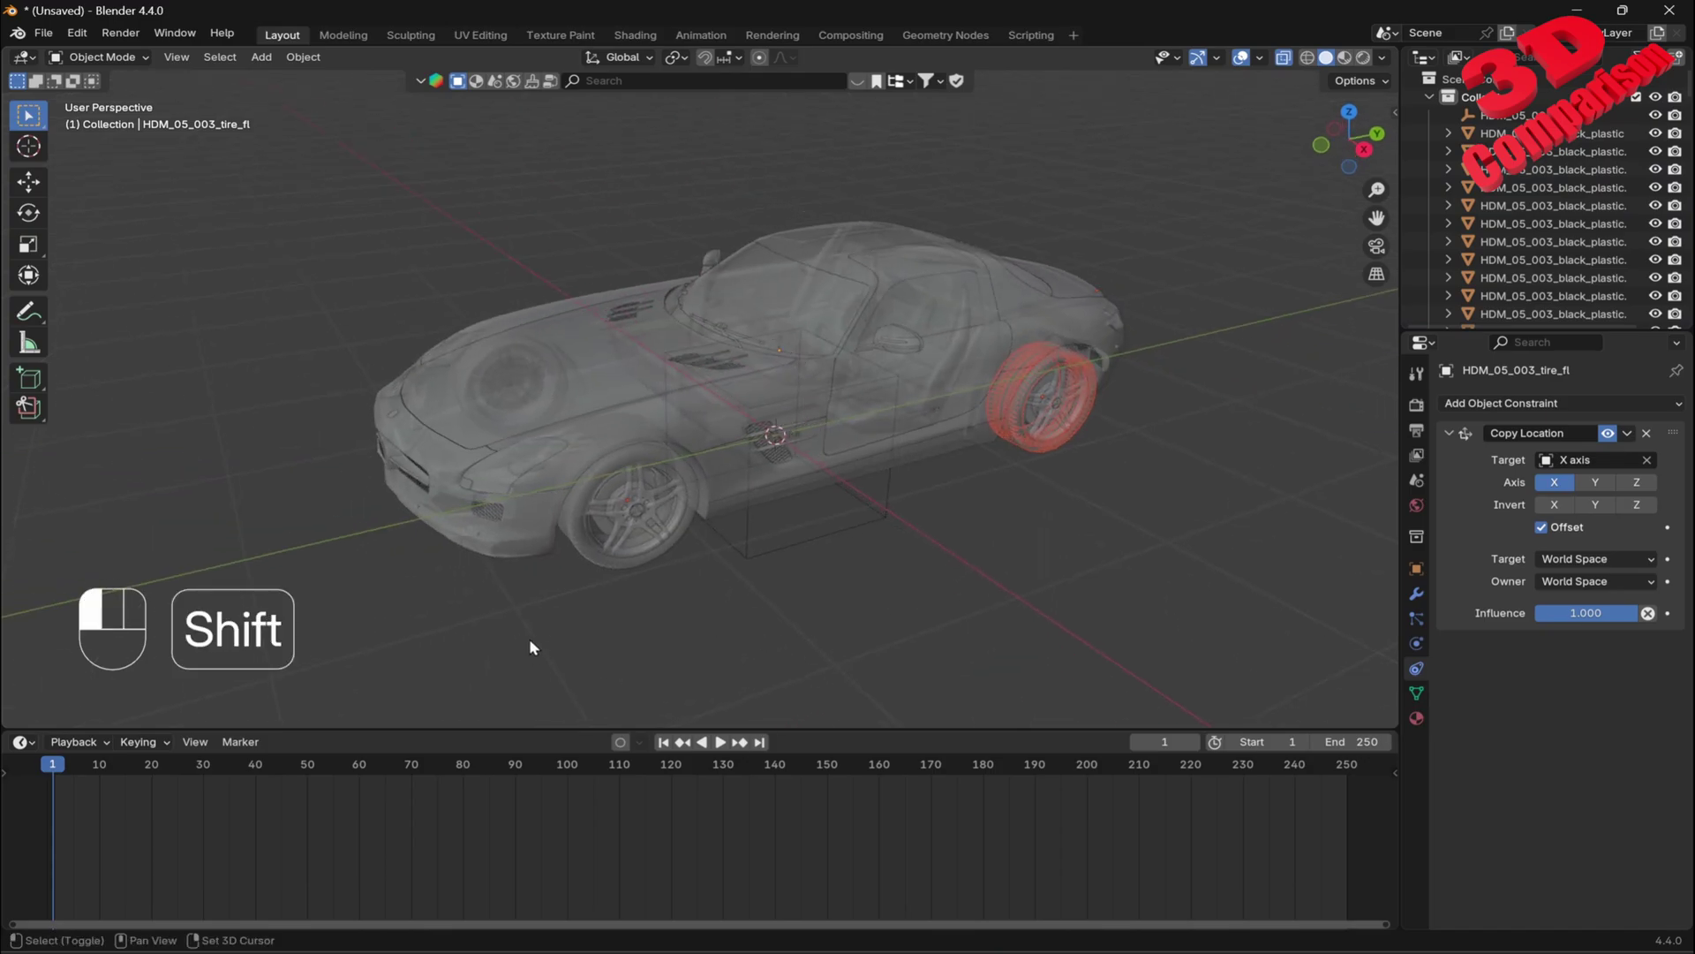
# - Try adding the front-left wheel area to the selection and deselecting the surrounding body parts, then undo and clear the selection
pyautogui.keyDown('shift'); pyautogui.moveTo(528, 640); pyautogui.dragTo(724, 397); pyautogui.keyUp('shift')
pyautogui.moveTo(681, 576); pyautogui.dragTo(794, 500, button='middle')
pyautogui.keyDown('ctrl'); pyautogui.moveTo(531, 232); pyautogui.dragTo(666, 460); pyautogui.keyUp('ctrl')
pyautogui.keyDown('ctrl'); pyautogui.moveTo(643, 240); pyautogui.dragTo(724, 430); pyautogui.keyUp('ctrl')
pyautogui.moveTo(710, 409); pyautogui.dragTo(724, 465, button='middle')
pyautogui.keyDown('ctrl'); pyautogui.moveTo(885, 596); pyautogui.dragTo(727, 326); pyautogui.keyUp('ctrl')
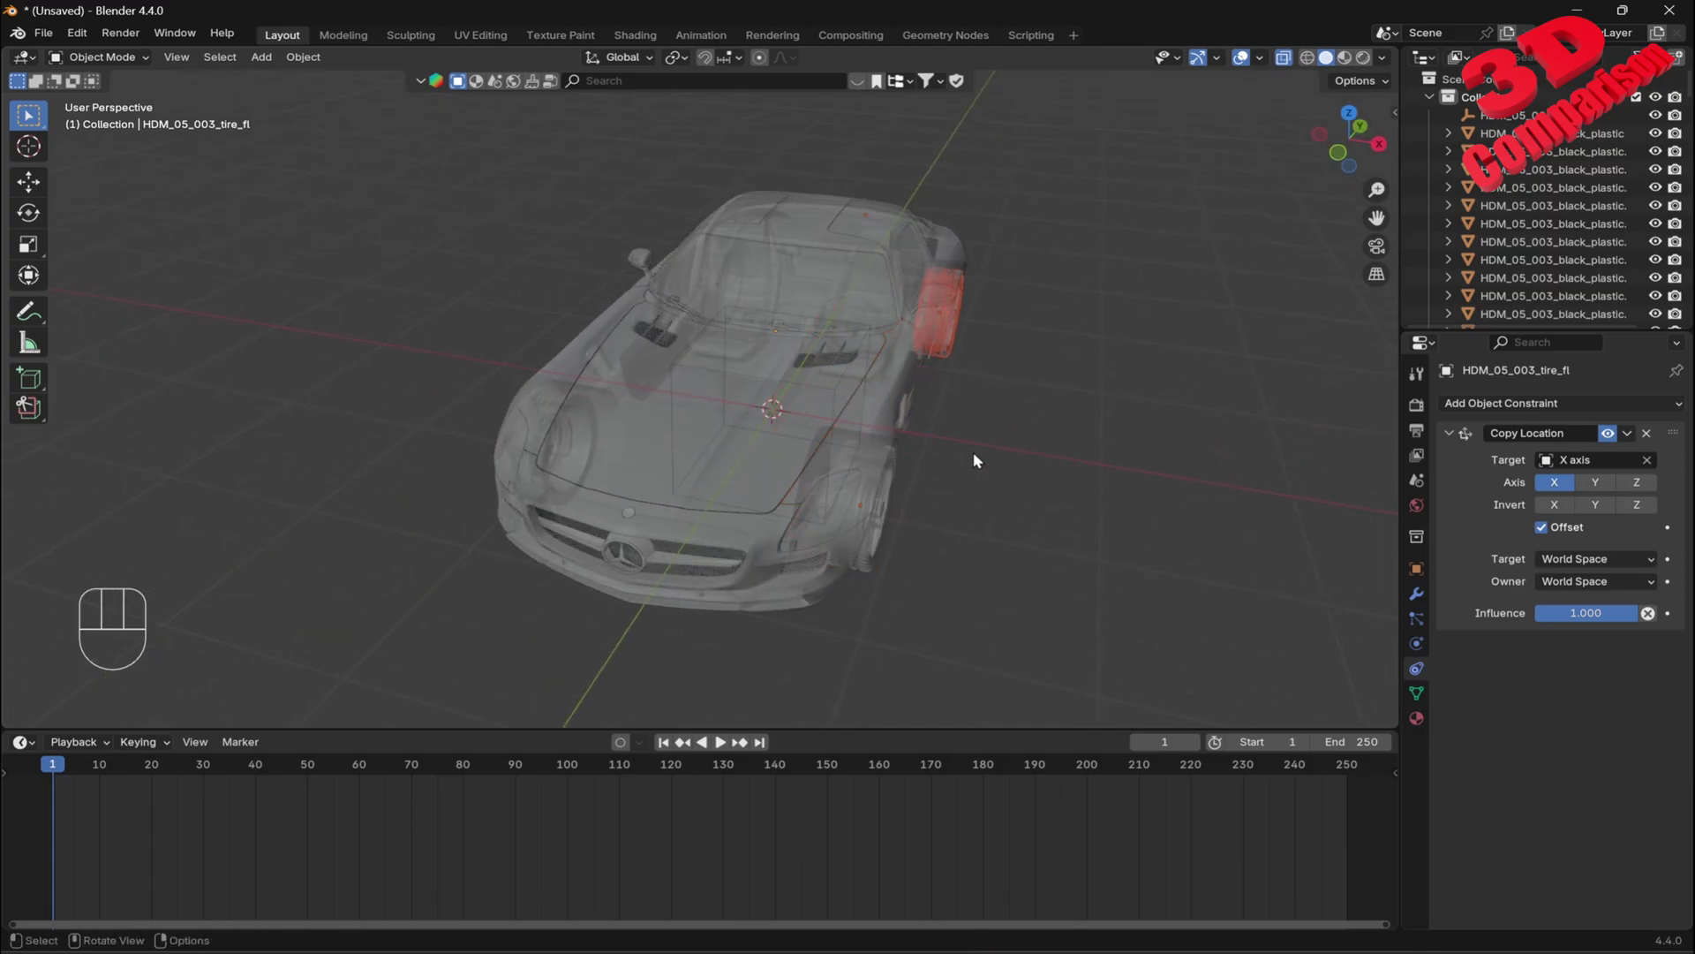
pyautogui.moveTo(973, 454); pyautogui.dragTo(763, 369, button='middle')
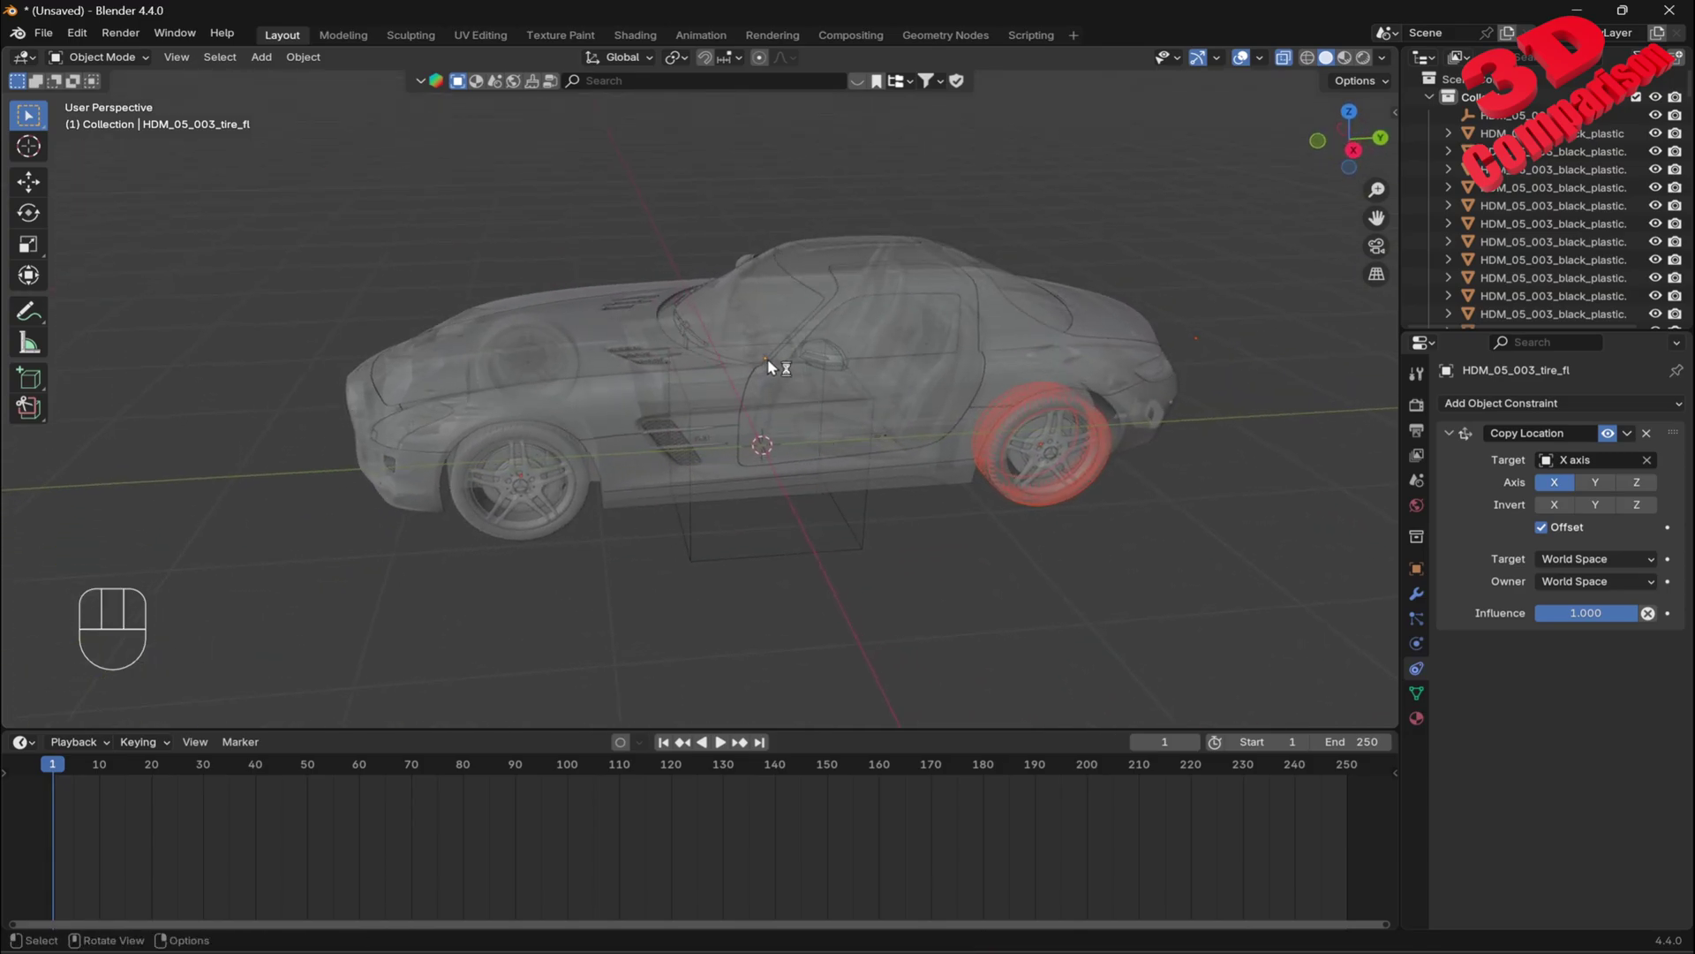
pyautogui.hotkey('ctrl', 'z')
pyautogui.click(854, 595)
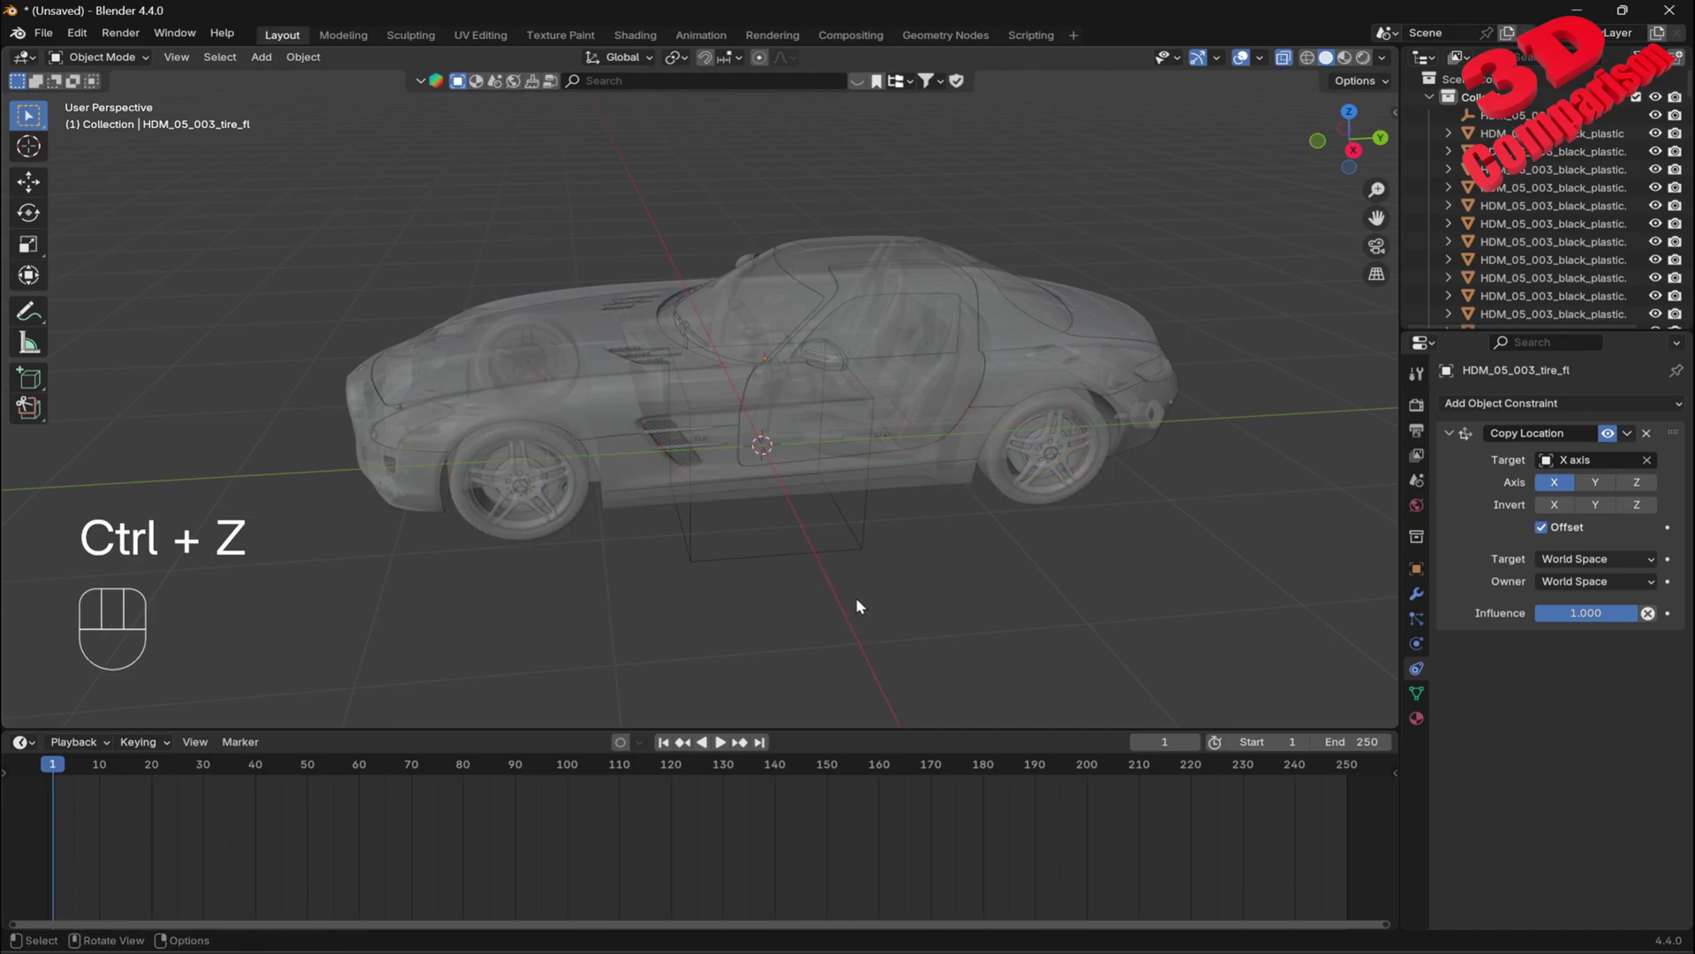
# - Box-select all car parts, apply Origin to Geometry to them, and deselect everything
pyautogui.moveTo(731, 421); pyautogui.dragTo(820, 427, button='middle')
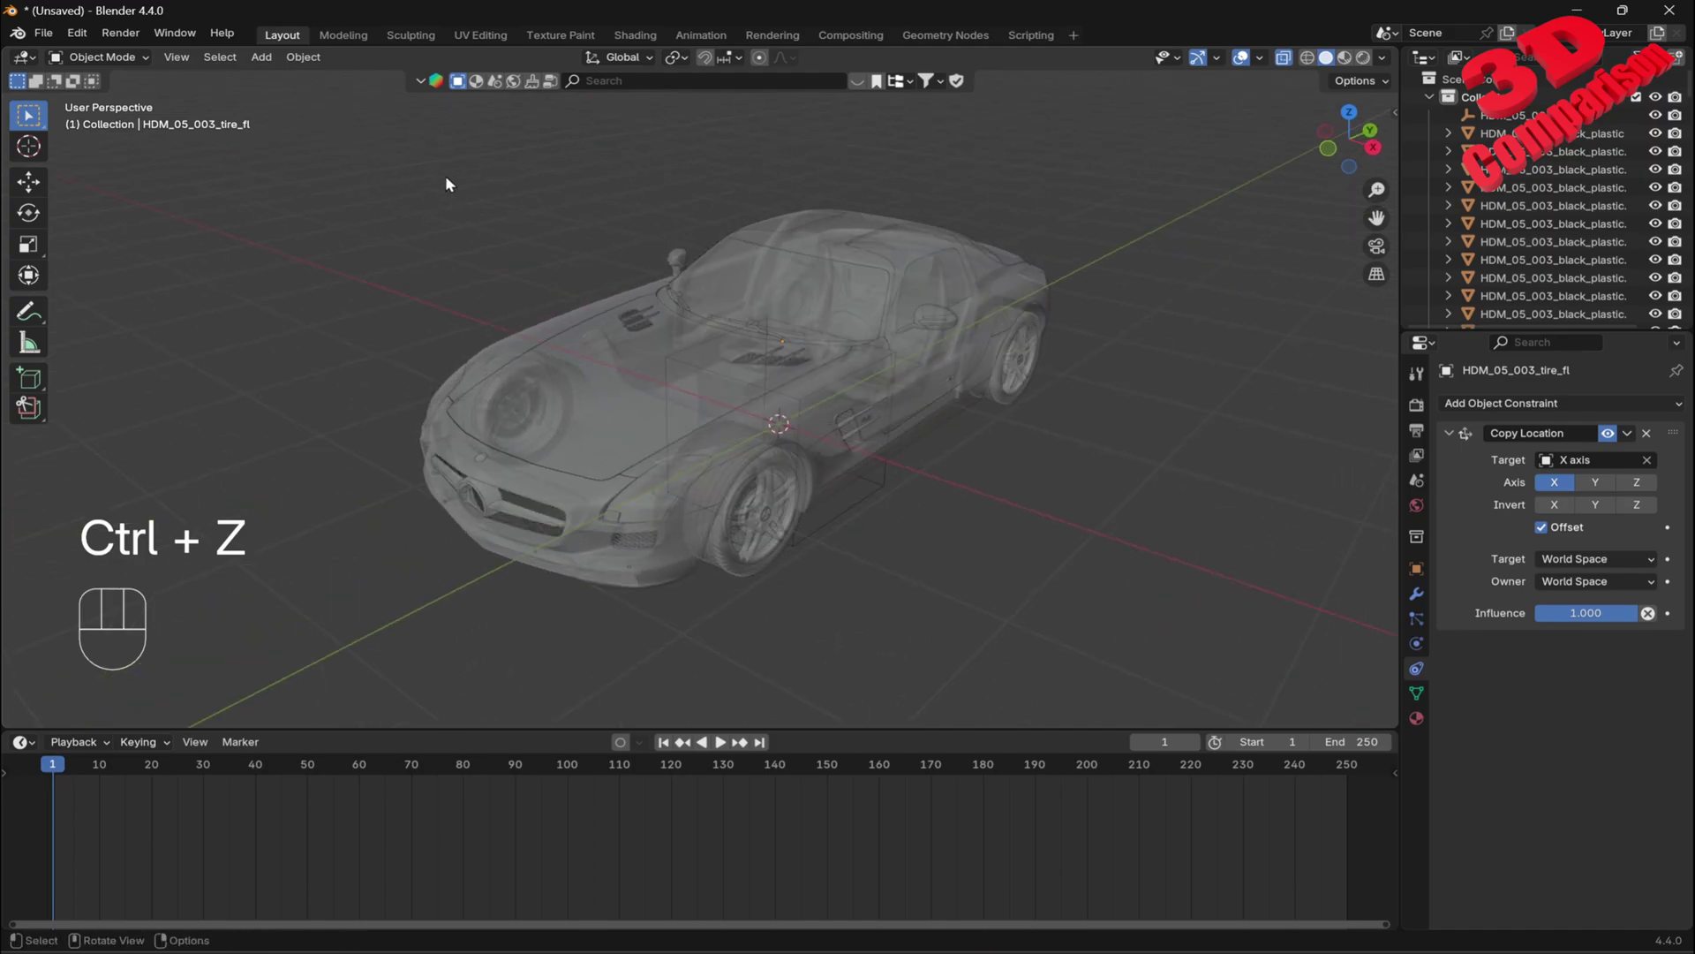
pyautogui.moveTo(386, 133); pyautogui.dragTo(933, 549)
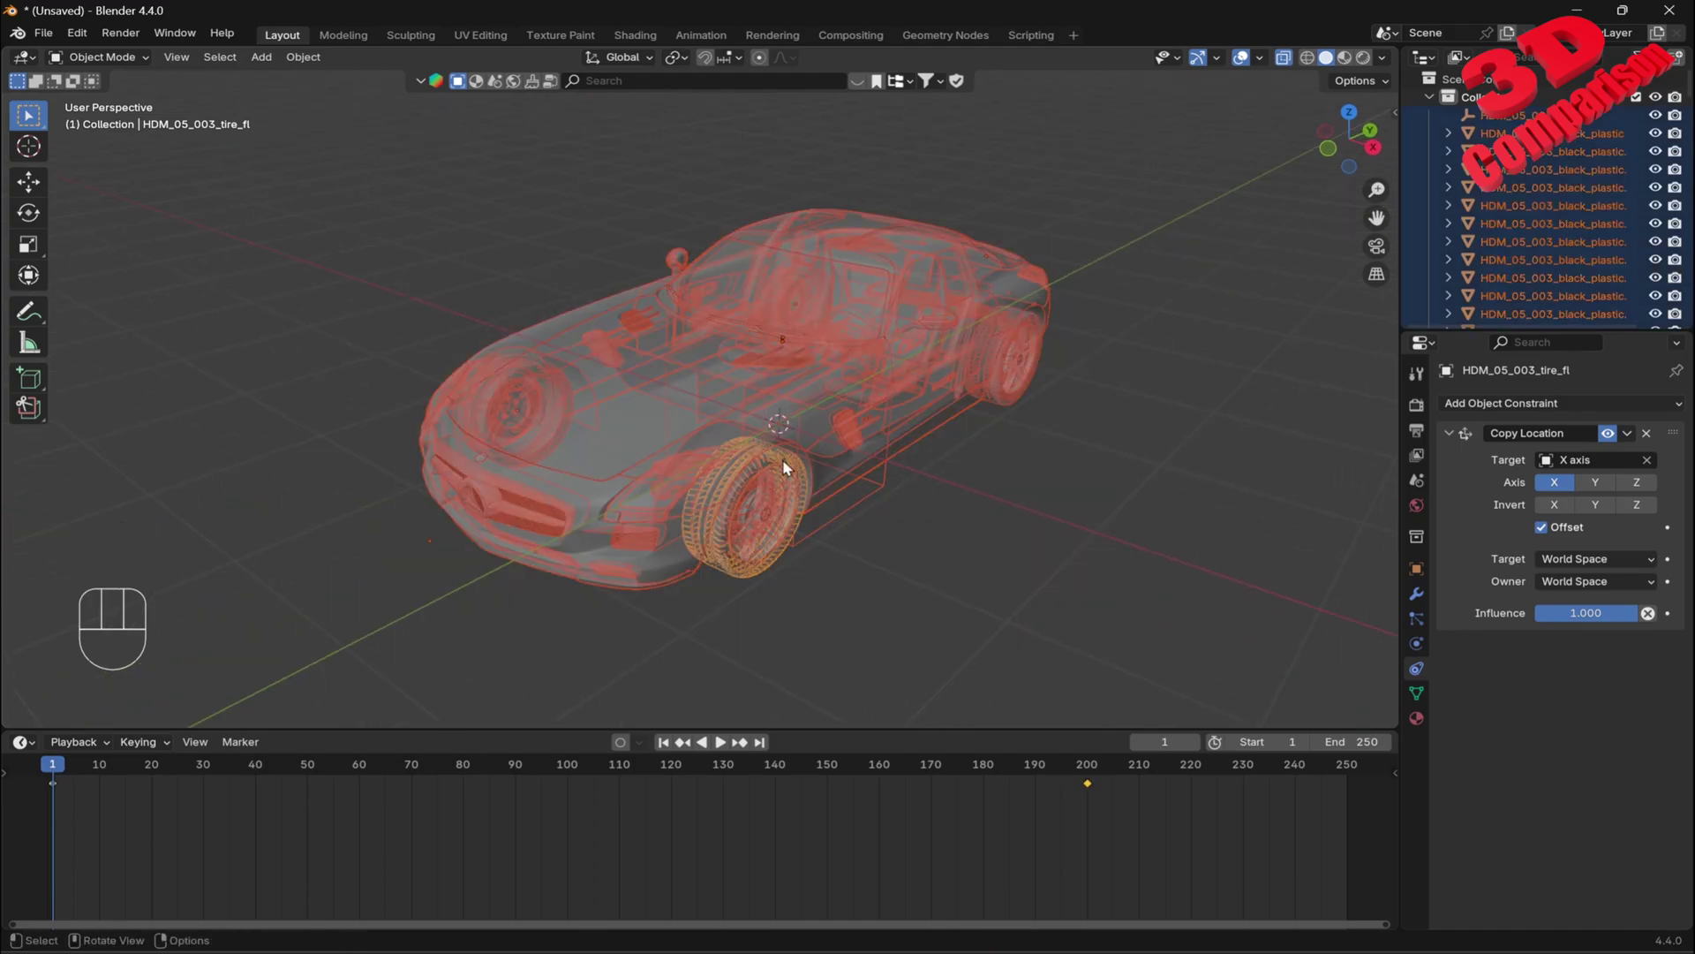
pyautogui.click(303, 56)
pyautogui.moveTo(399, 99)
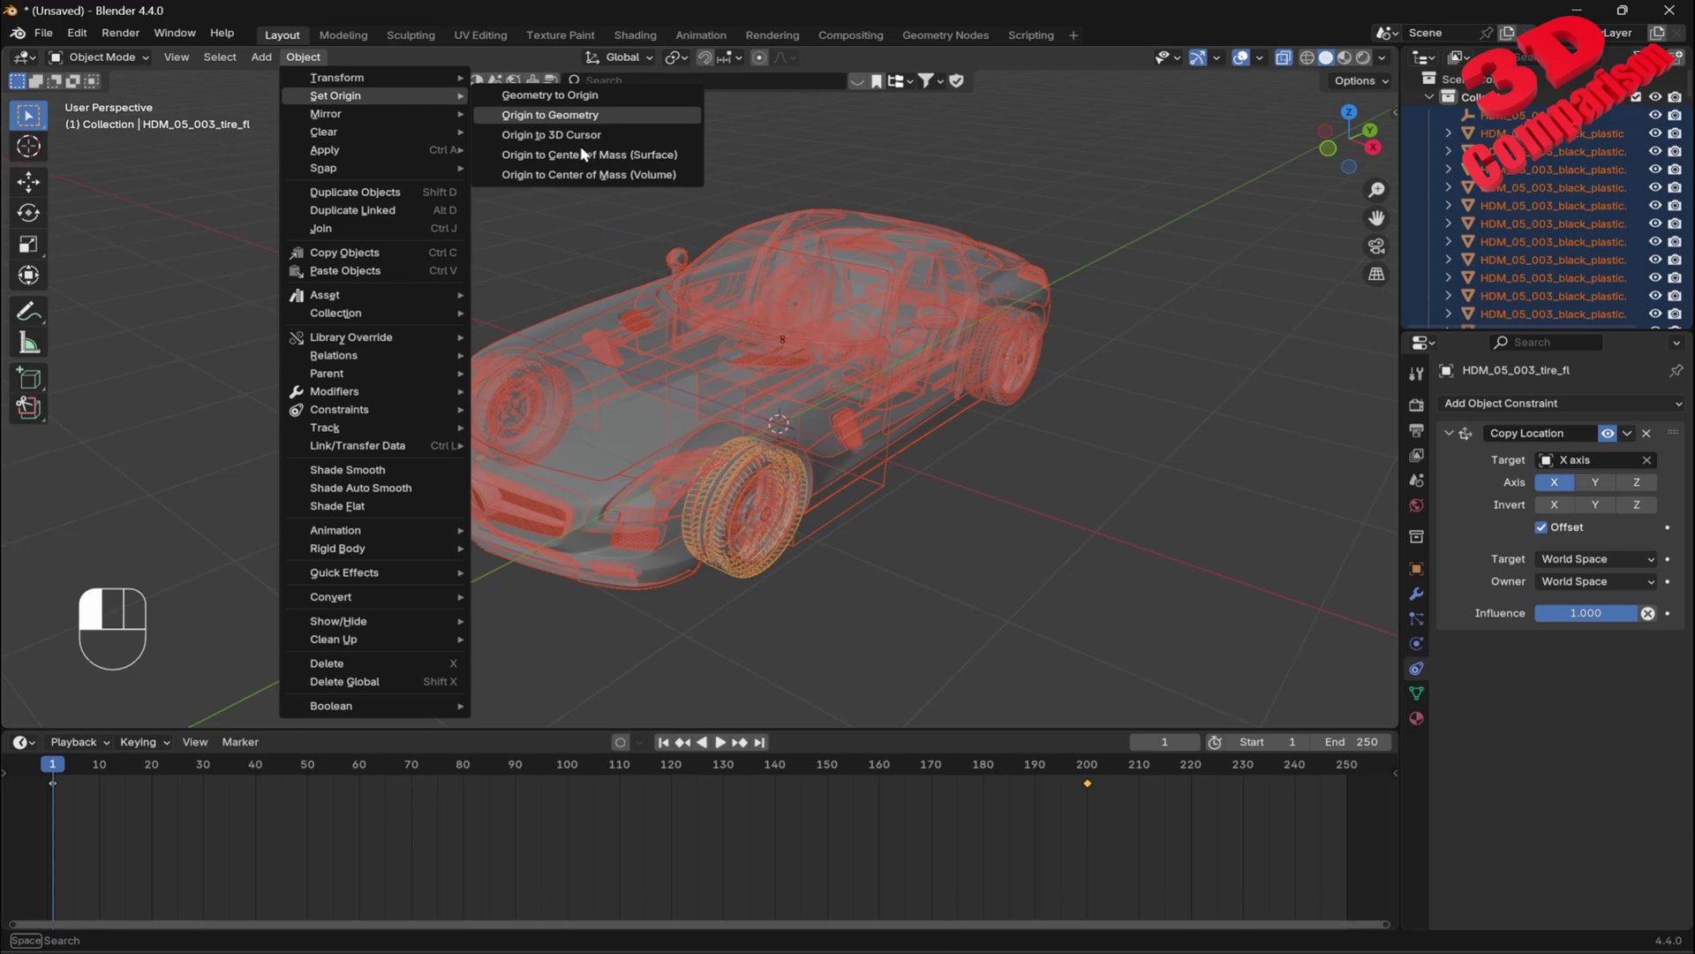
pyautogui.click(573, 116)
pyautogui.click(1103, 528)
# - Box-select the lower half of the car through X-ray and deselect the roof, cabin, door and rear body parts
pyautogui.moveTo(936, 455); pyautogui.dragTo(799, 468, button='middle')
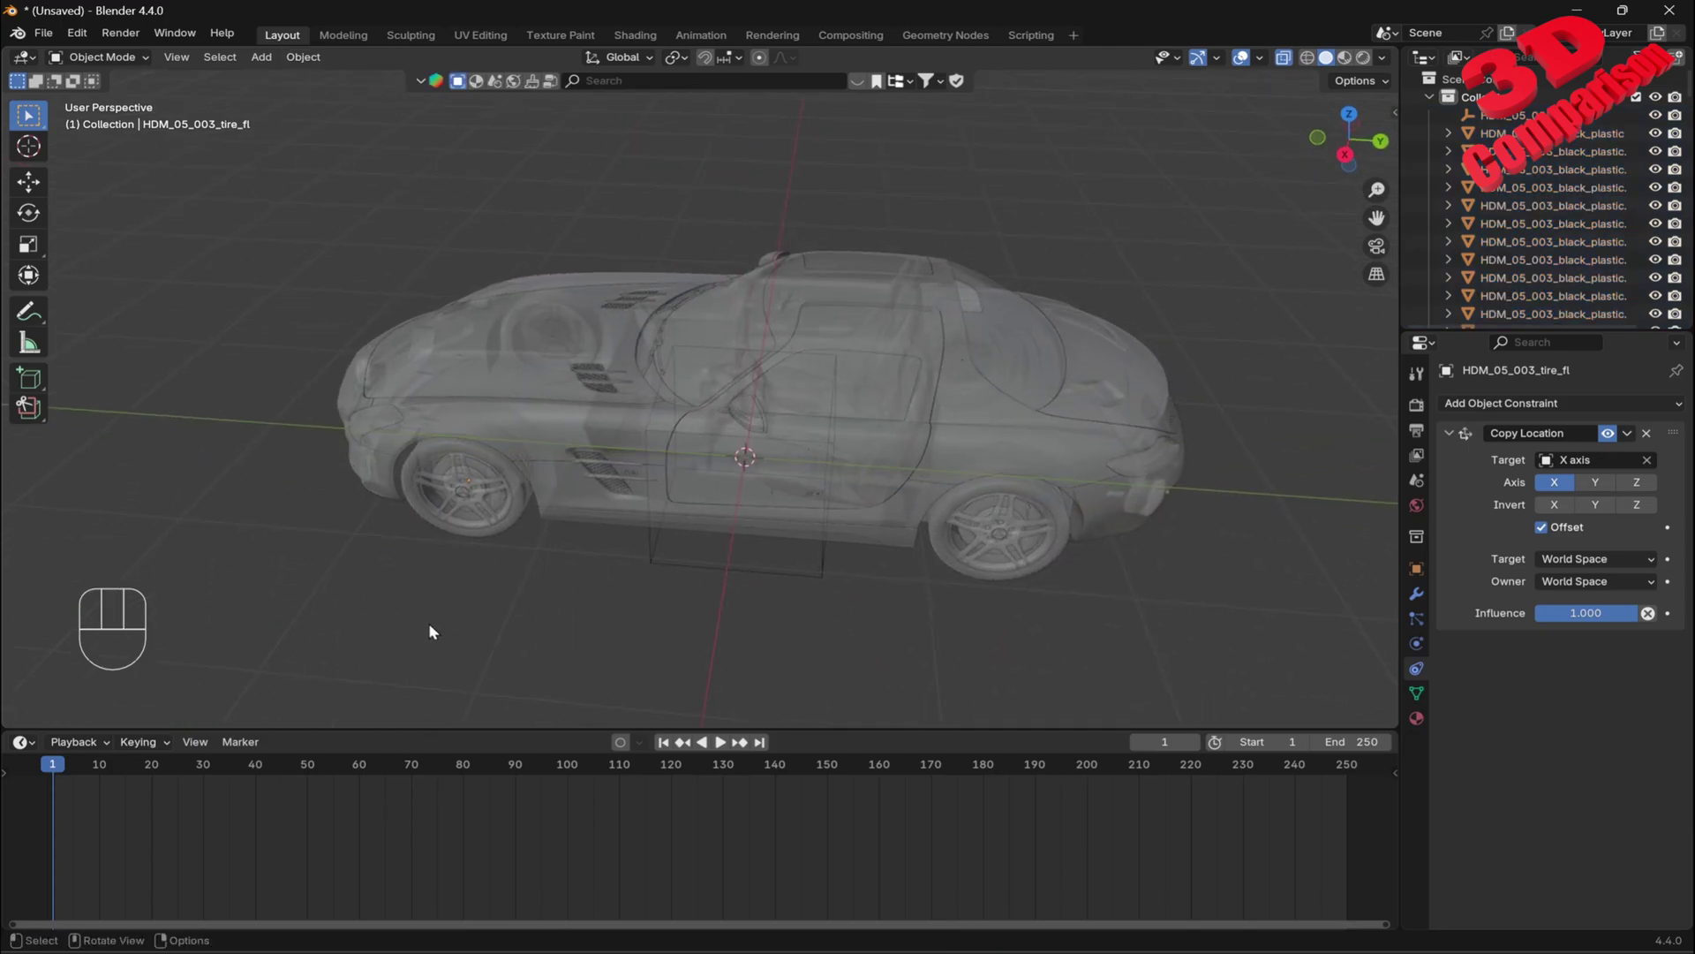
pyautogui.moveTo(590, 608); pyautogui.dragTo(612, 606, button='middle')
pyautogui.moveTo(310, 634); pyautogui.dragTo(1180, 406)
pyautogui.moveTo(662, 580); pyautogui.dragTo(749, 565, button='middle')
pyautogui.keyDown('ctrl'); pyautogui.moveTo(733, 166); pyautogui.dragTo(883, 325); pyautogui.keyUp('ctrl')
pyautogui.keyDown('ctrl'); pyautogui.moveTo(909, 238); pyautogui.dragTo(959, 335); pyautogui.keyUp('ctrl')
pyautogui.keyDown('ctrl'); pyautogui.moveTo(767, 380); pyautogui.dragTo(940, 379); pyautogui.keyUp('ctrl')
pyautogui.keyDown('ctrl'); pyautogui.moveTo(970, 298); pyautogui.dragTo(1144, 340); pyautogui.keyUp('ctrl')
pyautogui.keyDown('ctrl'); pyautogui.moveTo(1029, 313); pyautogui.dragTo(1065, 342); pyautogui.keyUp('ctrl')
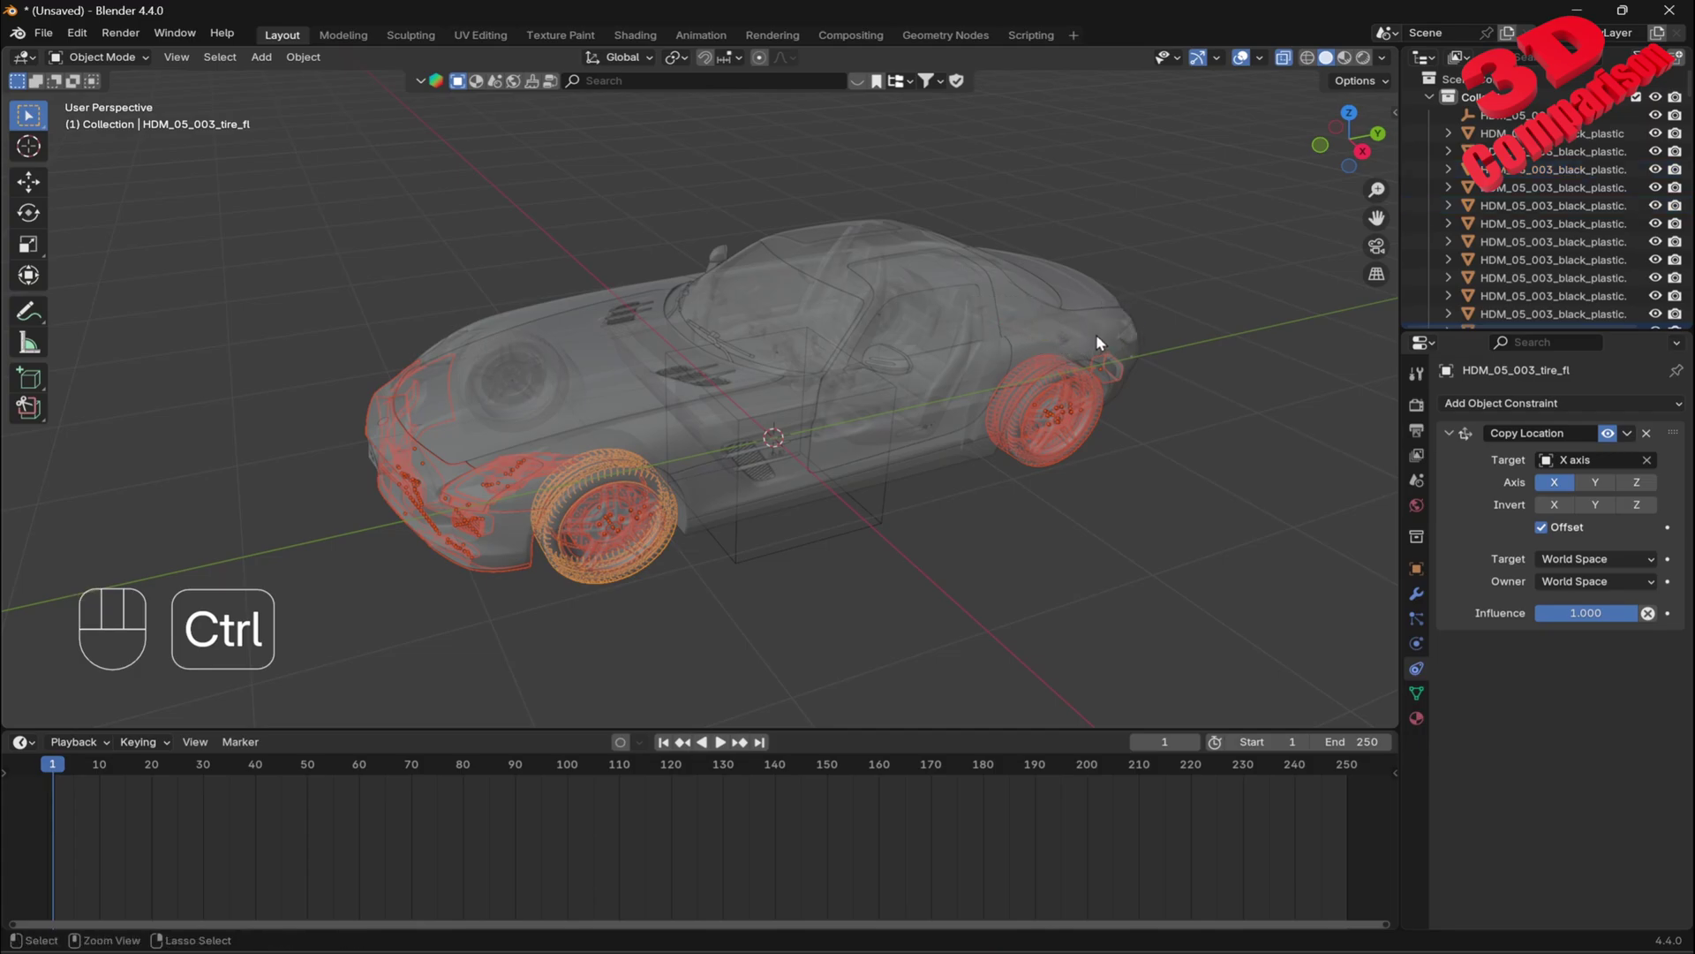
# - Deselect the front bumper, grille and headlight parts, keeping the front-left and rear-left wheel parts selected
pyautogui.moveTo(1148, 369); pyautogui.dragTo(1022, 381, button='middle')
pyautogui.keyDown('ctrl'); pyautogui.moveTo(321, 303); pyautogui.dragTo(450, 534); pyautogui.keyUp('ctrl')
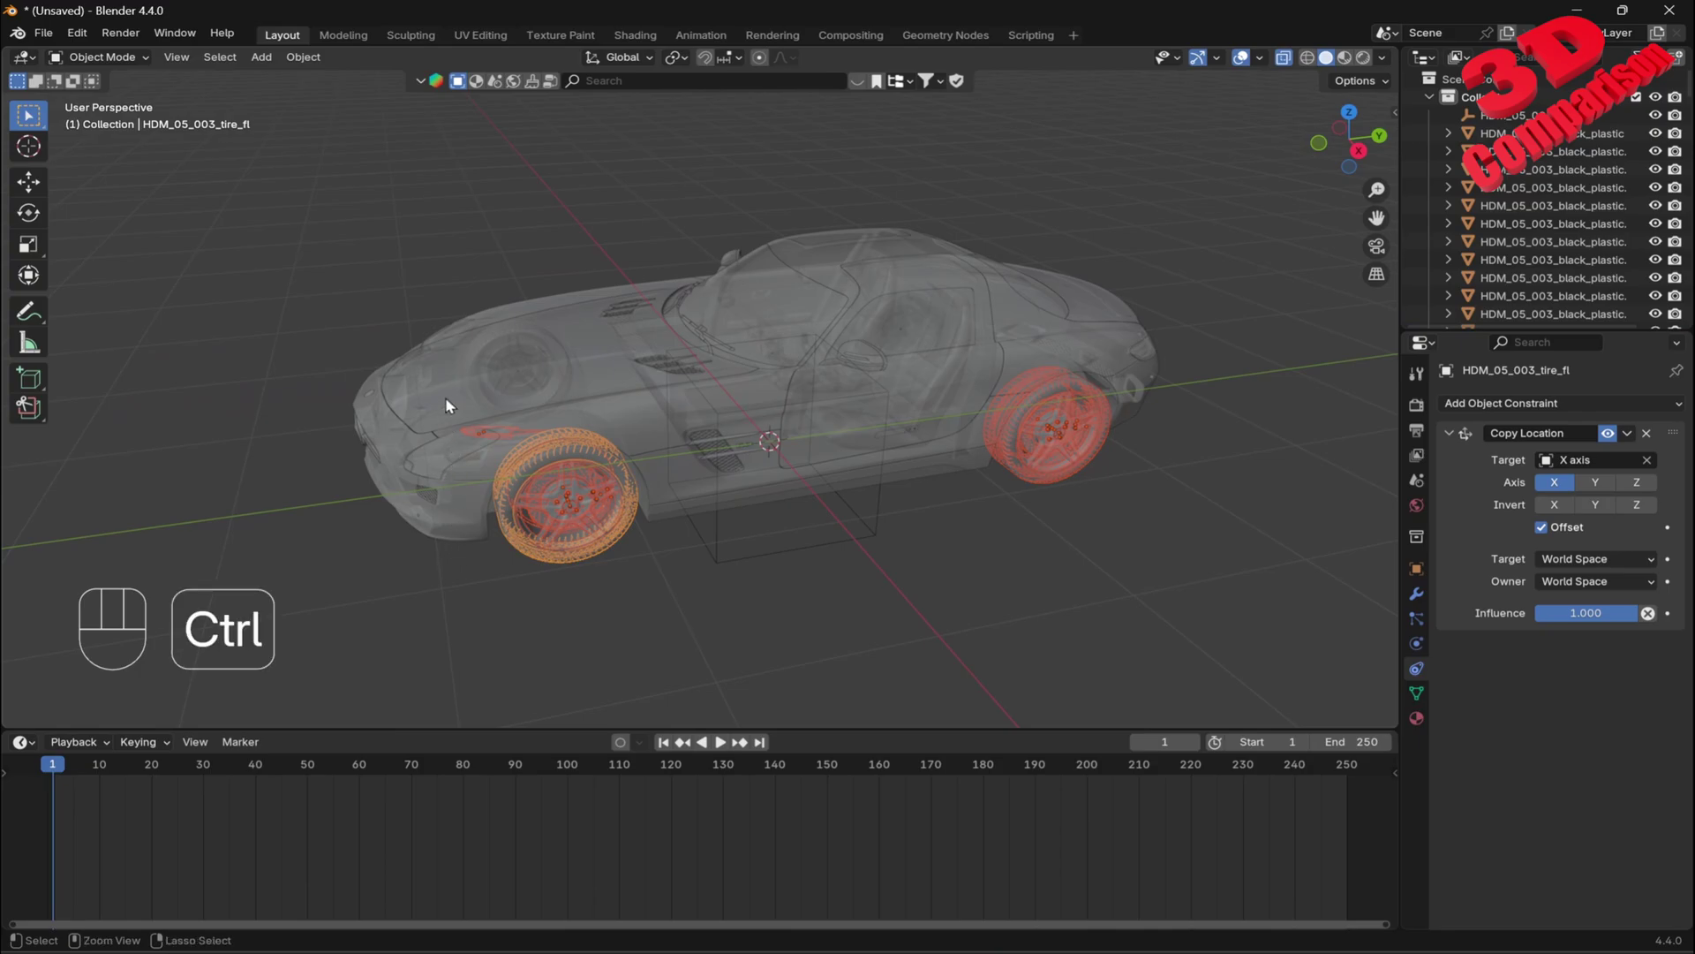
pyautogui.keyDown('ctrl'); pyautogui.moveTo(445, 396); pyautogui.dragTo(491, 442); pyautogui.keyUp('ctrl')
# - Make the front-left tire the active object, copy its Copy Location constraint to the selected wheel parts, and clear the selection
pyautogui.moveTo(490, 442); pyautogui.dragTo(571, 393, button='middle')
pyautogui.scroll(2, 685, 514)
pyautogui.keyDown('shift'); pyautogui.moveTo(734, 526); pyautogui.dragTo(791, 433, button='middle'); pyautogui.keyUp('shift')
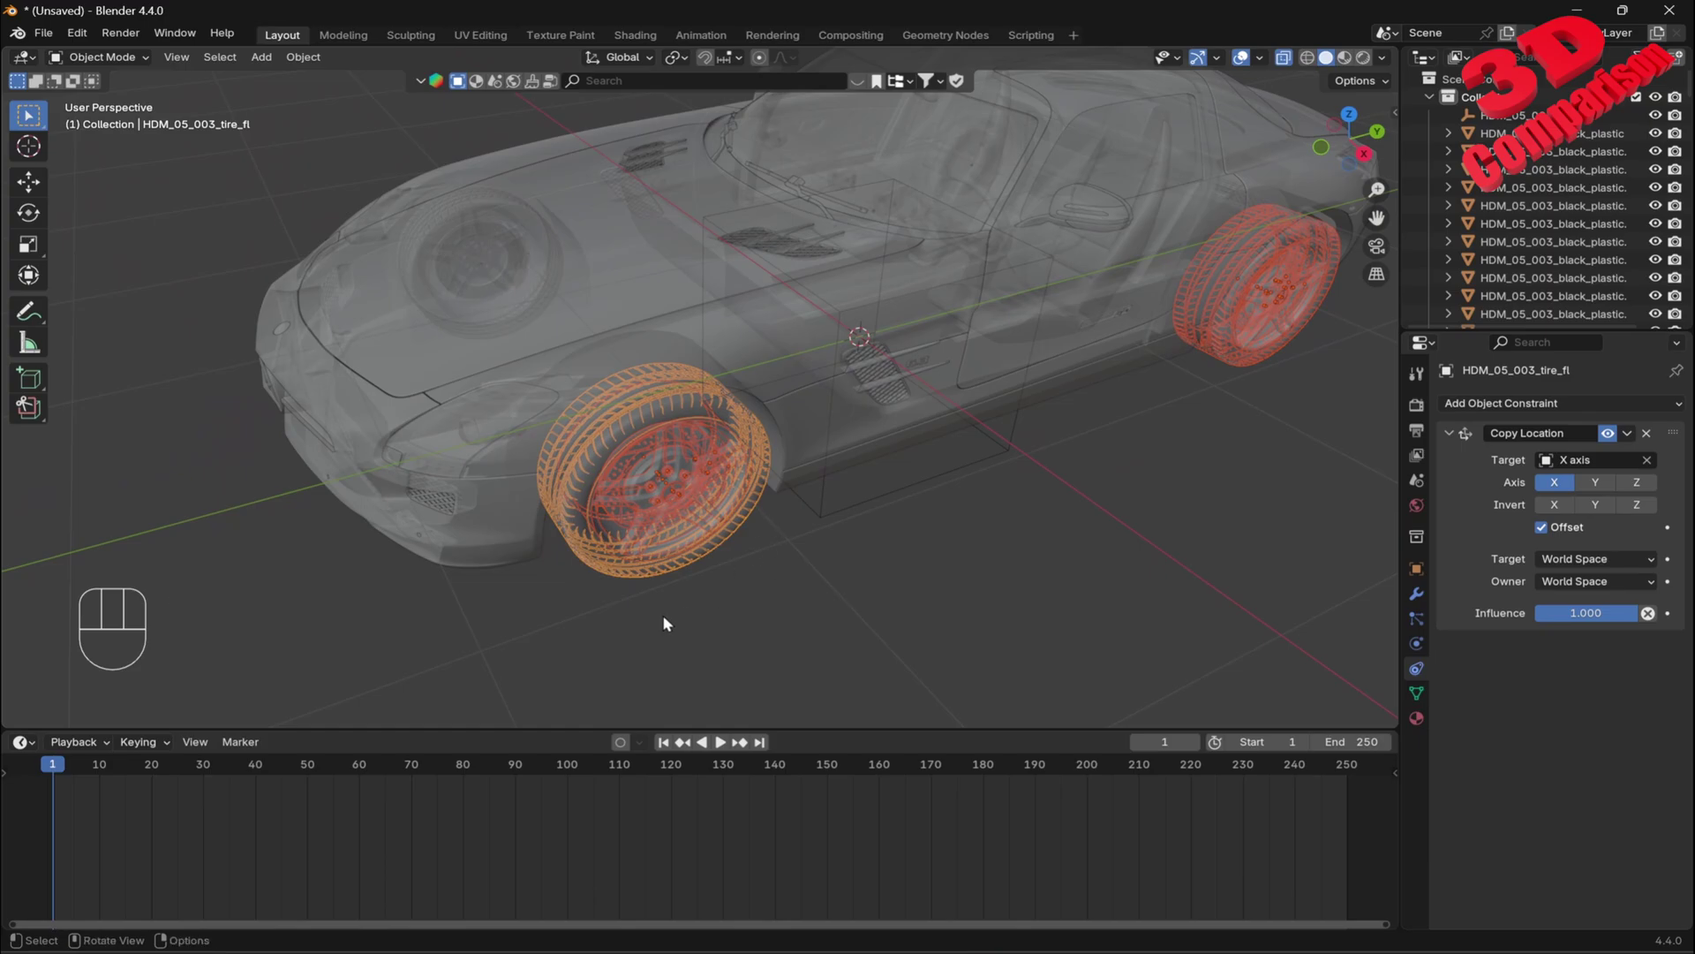
pyautogui.keyDown('ctrl'); pyautogui.moveTo(604, 609); pyautogui.dragTo(628, 583); pyautogui.keyUp('ctrl')
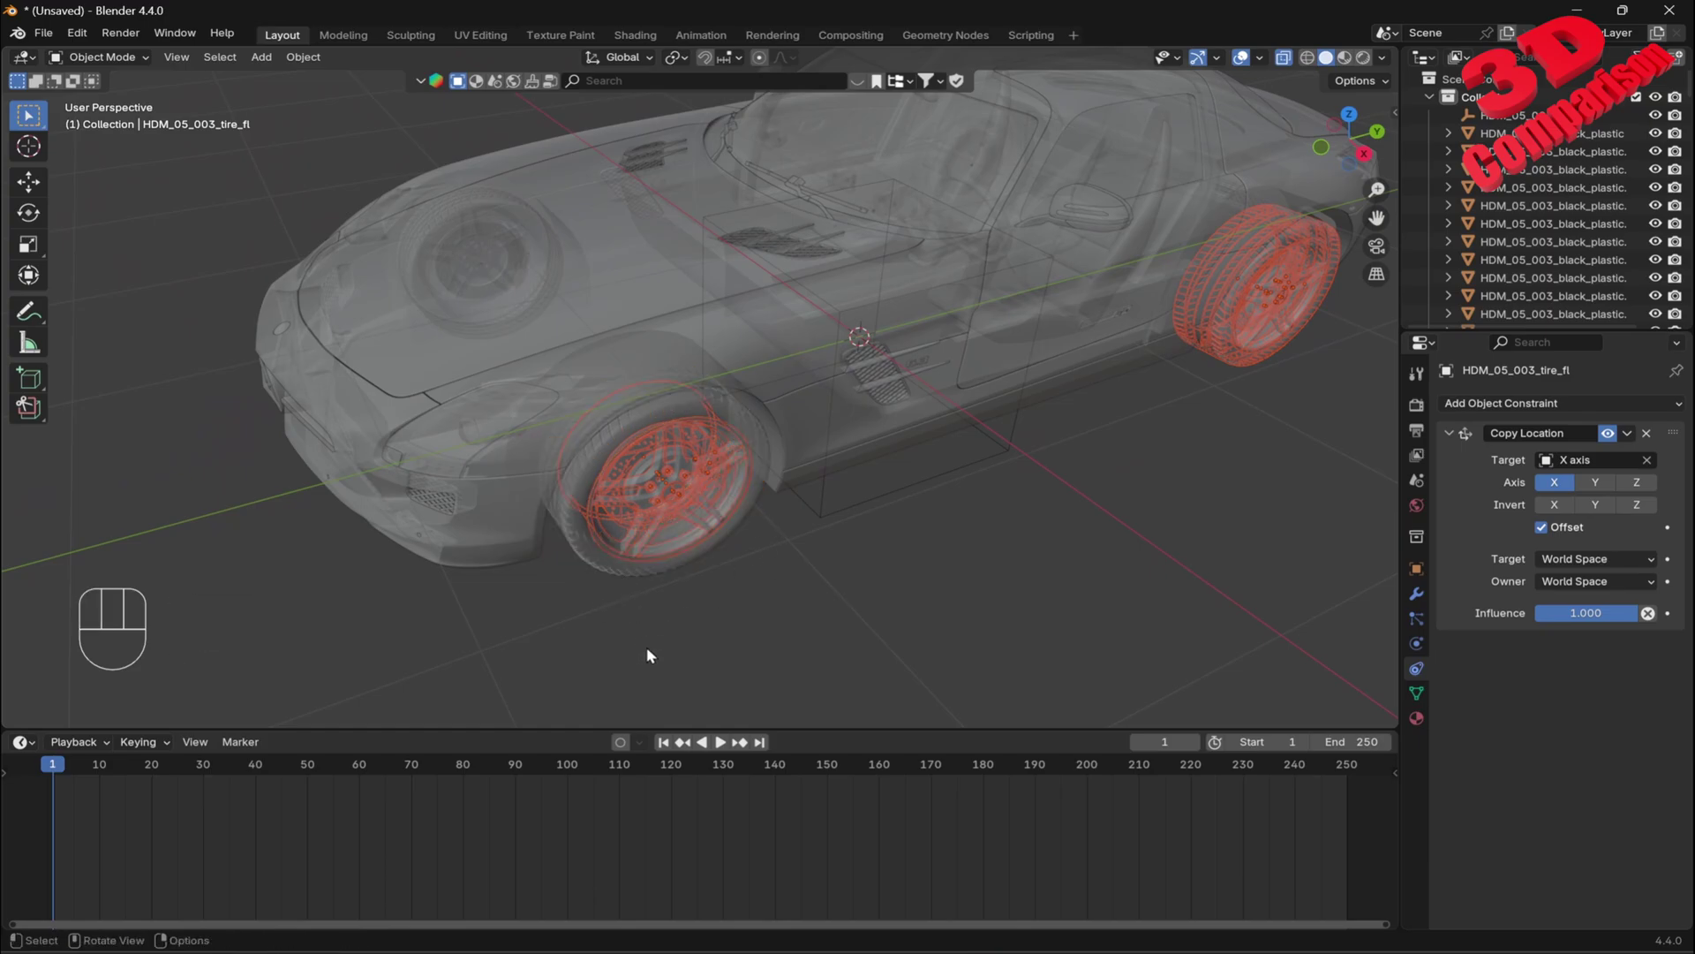
pyautogui.keyDown('shift'); pyautogui.click(600, 565); pyautogui.keyUp('shift')
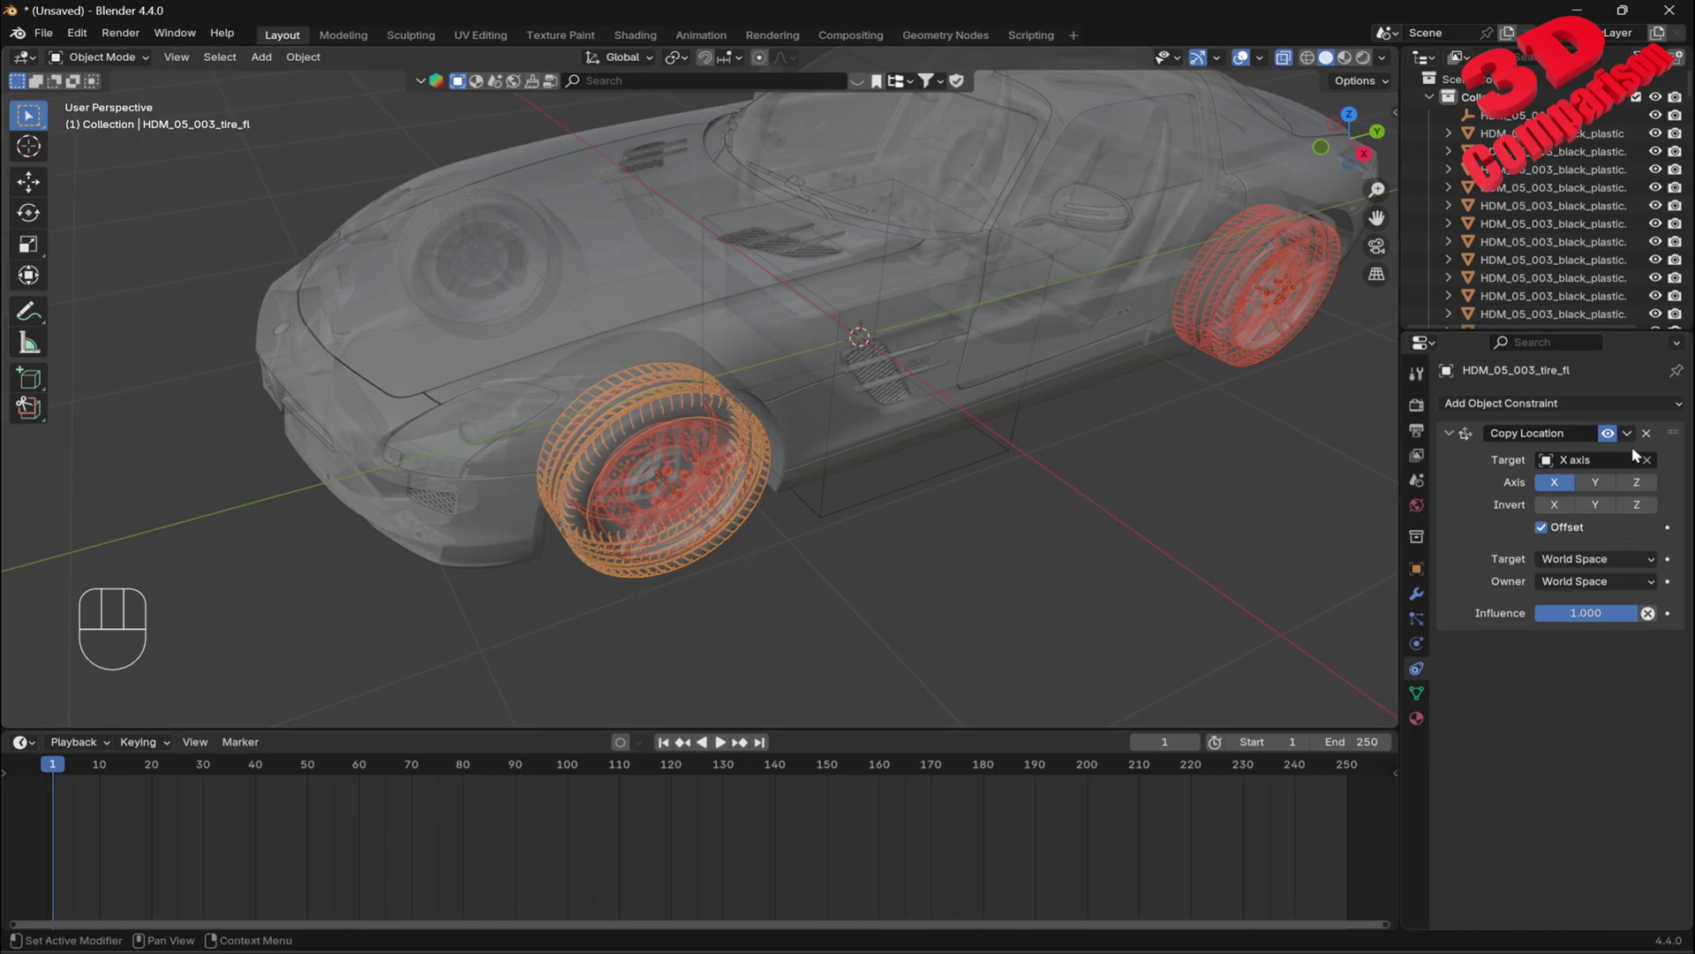
pyautogui.moveTo(1627, 432); pyautogui.dragTo(1561, 485)
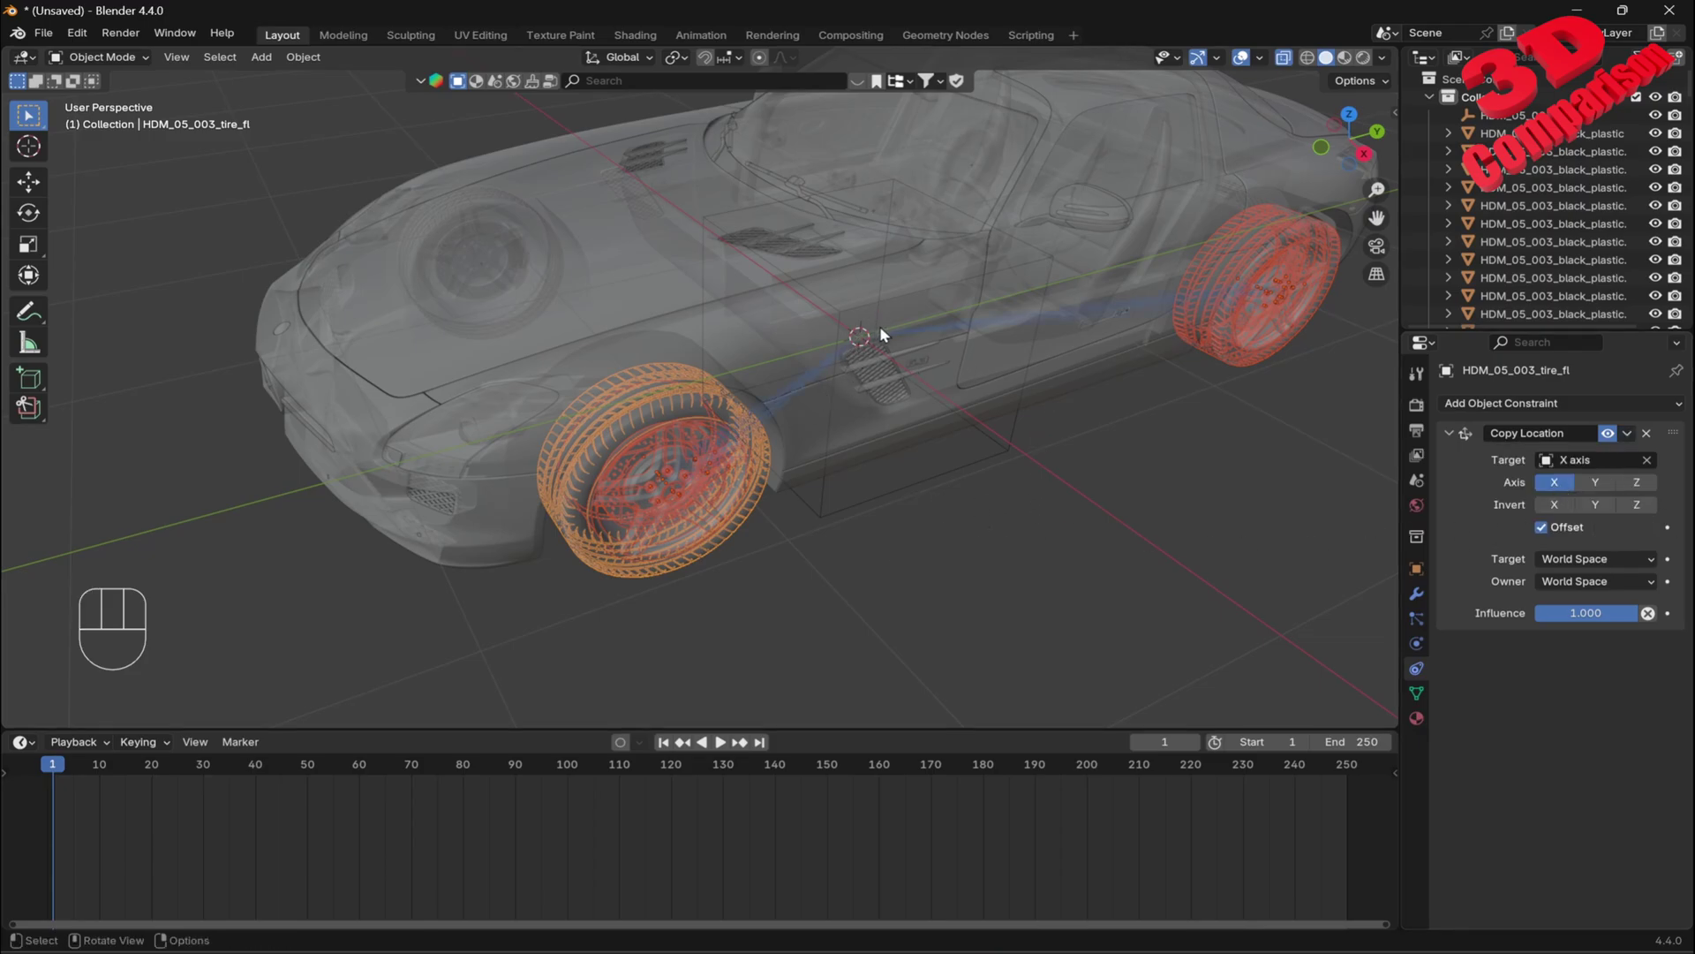
pyautogui.click(797, 543)
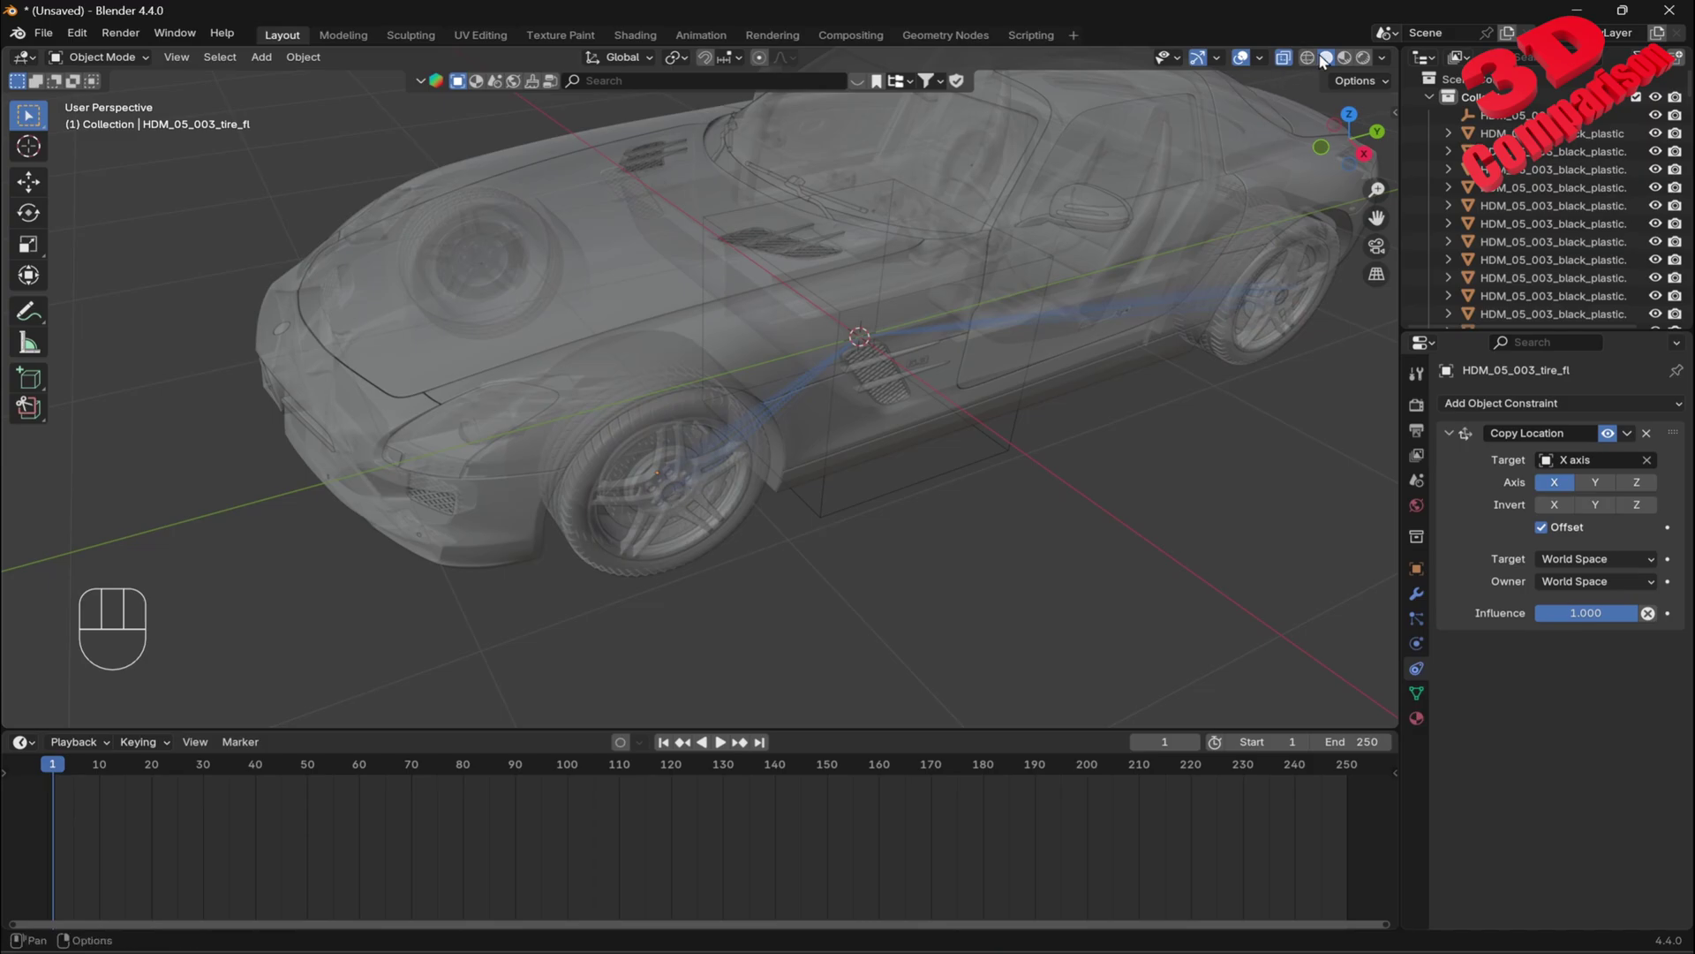
# - Turn off X-ray display and scrub the timeline to check how the wheel parts move
pyautogui.click(1286, 58)
pyautogui.click(866, 572)
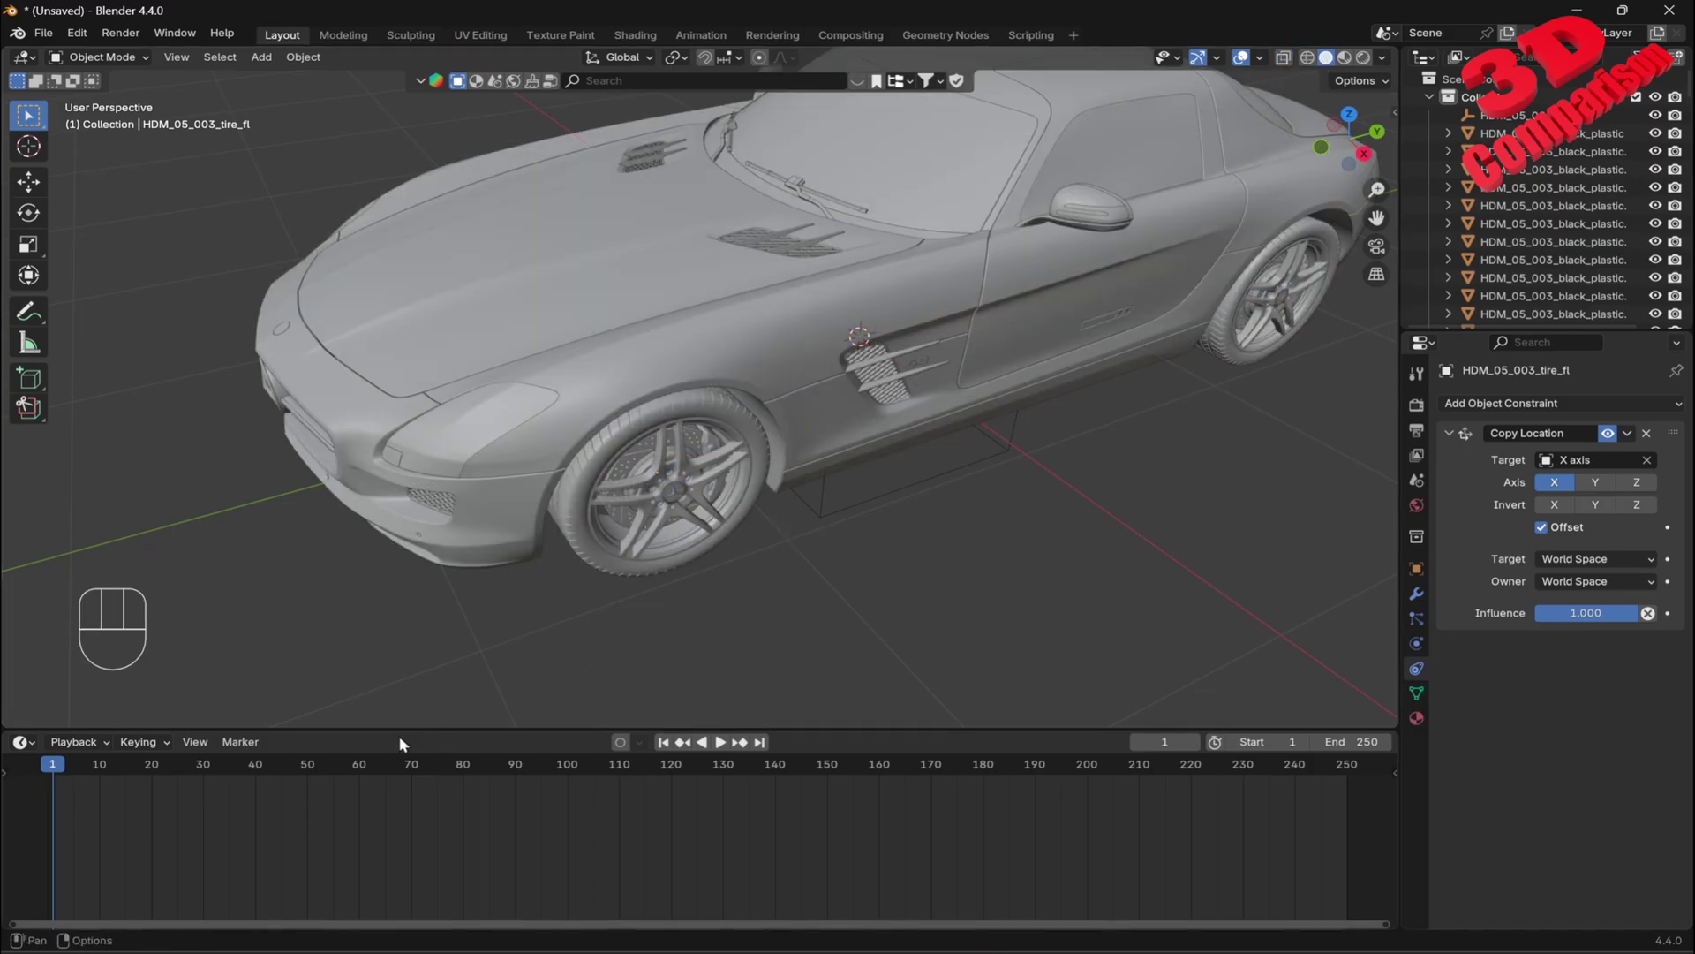
pyautogui.scroll(-2, 379, 722)
pyautogui.moveTo(53, 770); pyautogui.dragTo(51, 809)
# - Select the X axis empty beneath the car and then the front-left tire to examine its constraint
pyautogui.click(895, 432)
pyautogui.scroll(3, 731, 475)
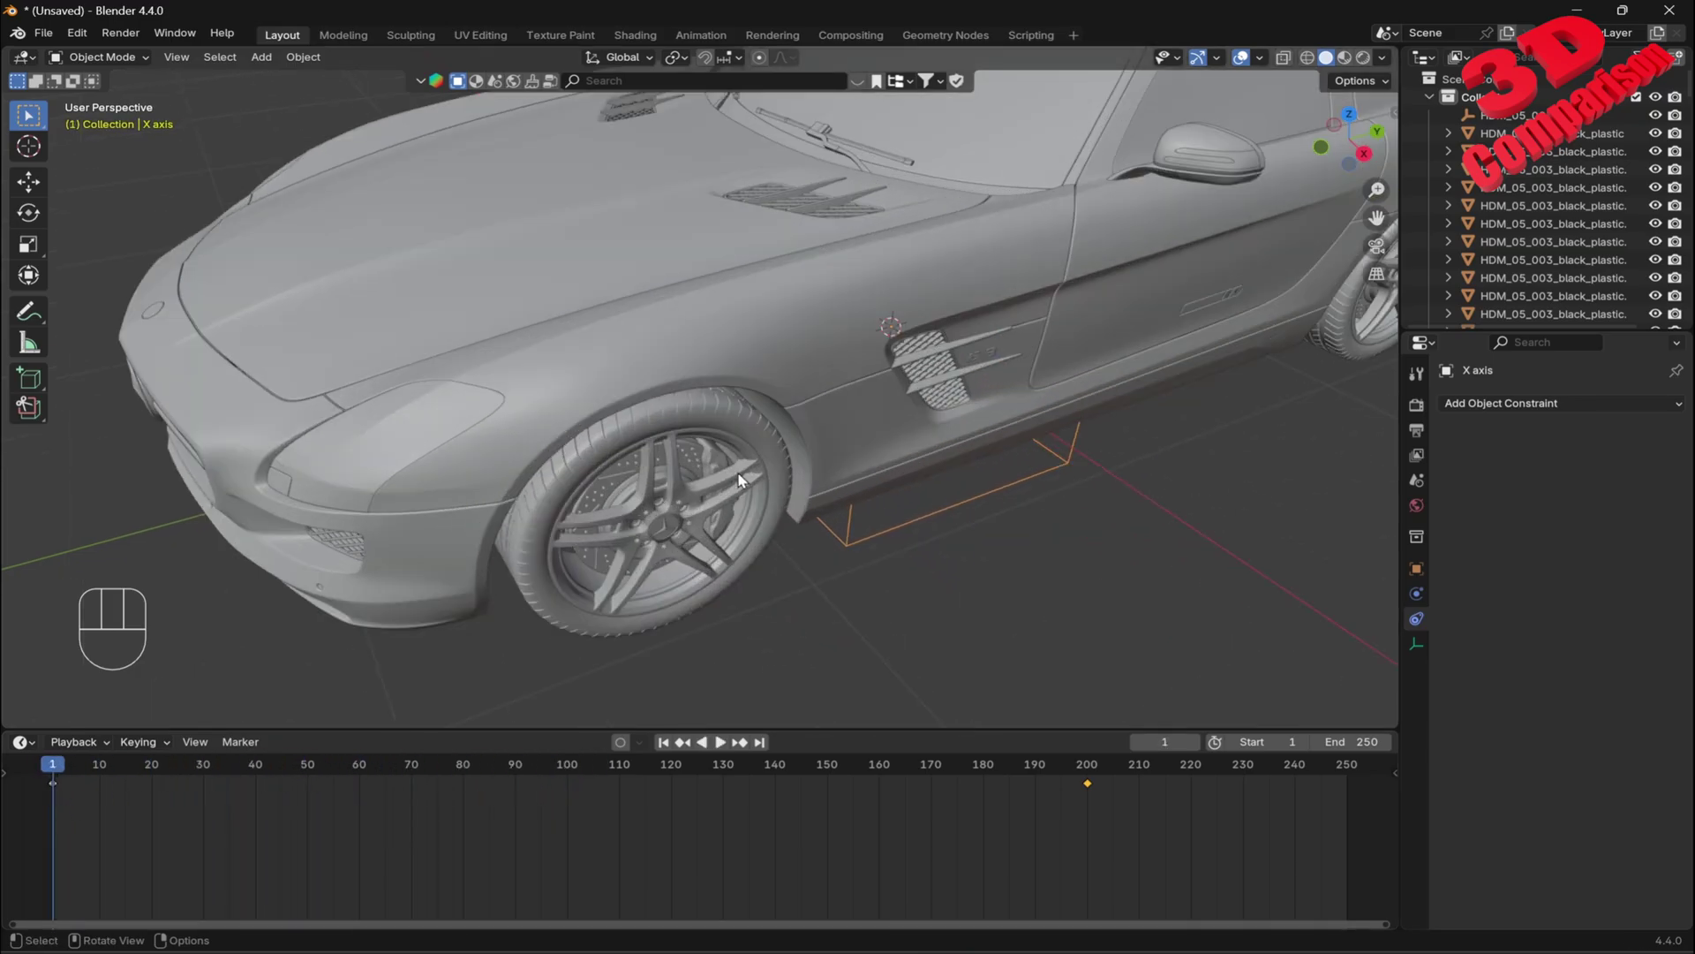
pyautogui.moveTo(929, 528); pyautogui.dragTo(826, 375, button='middle')
pyautogui.scroll(-2, 1007, 413)
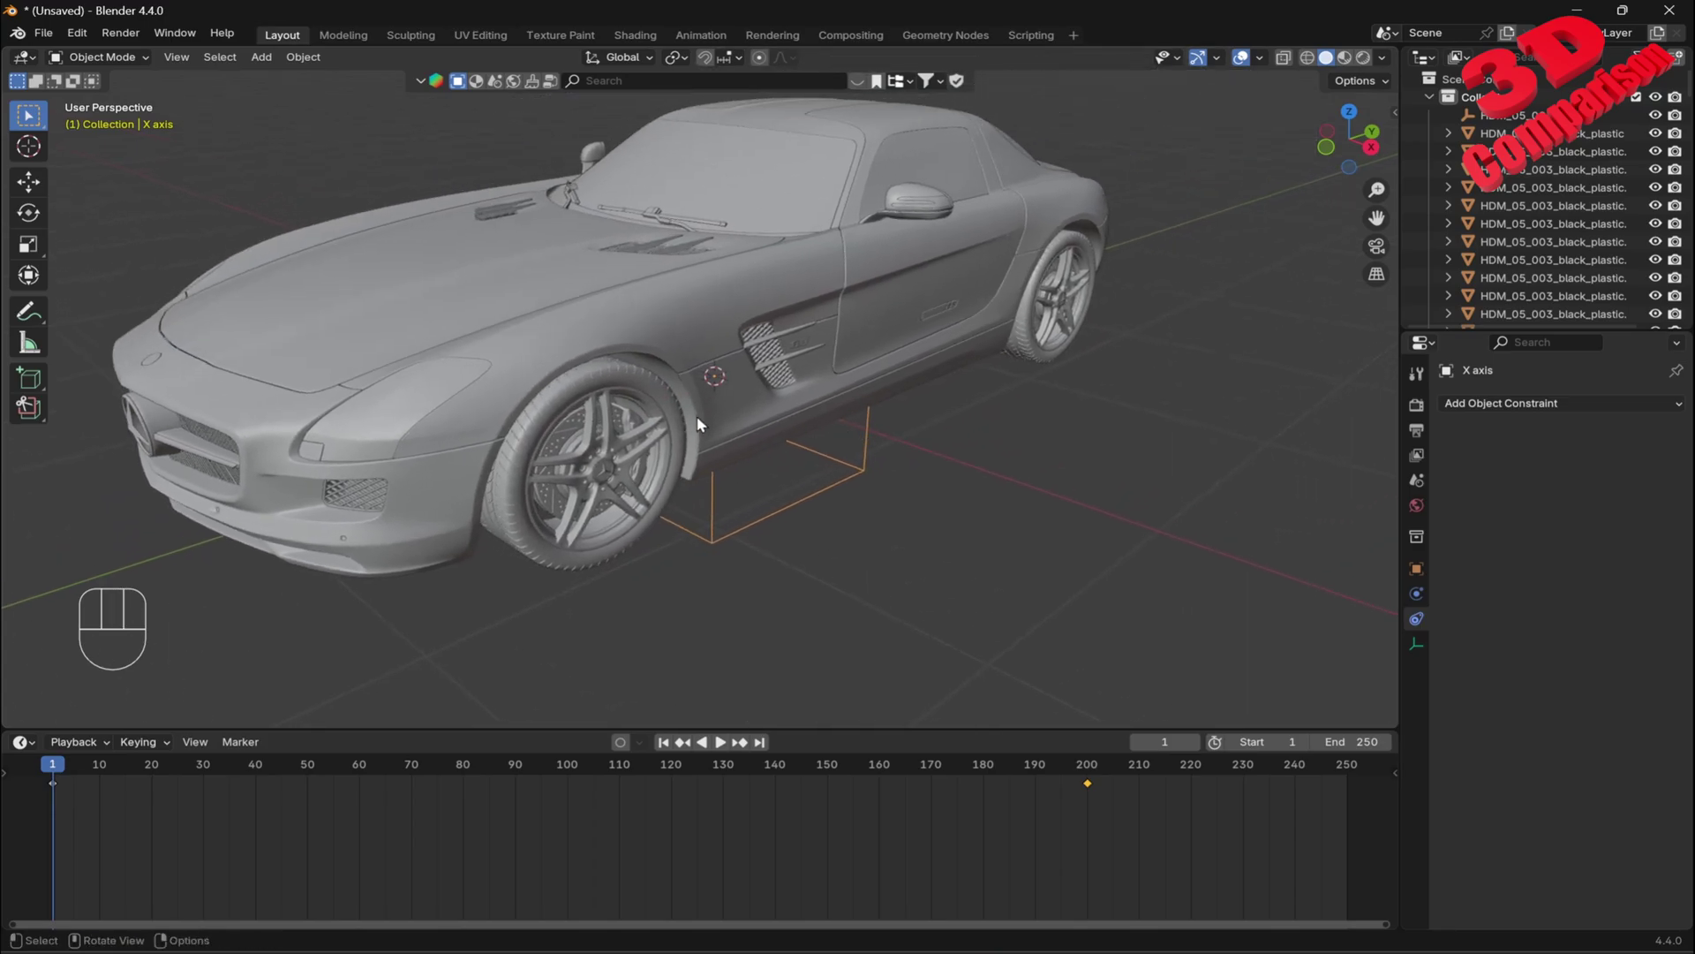
pyautogui.click(647, 380)
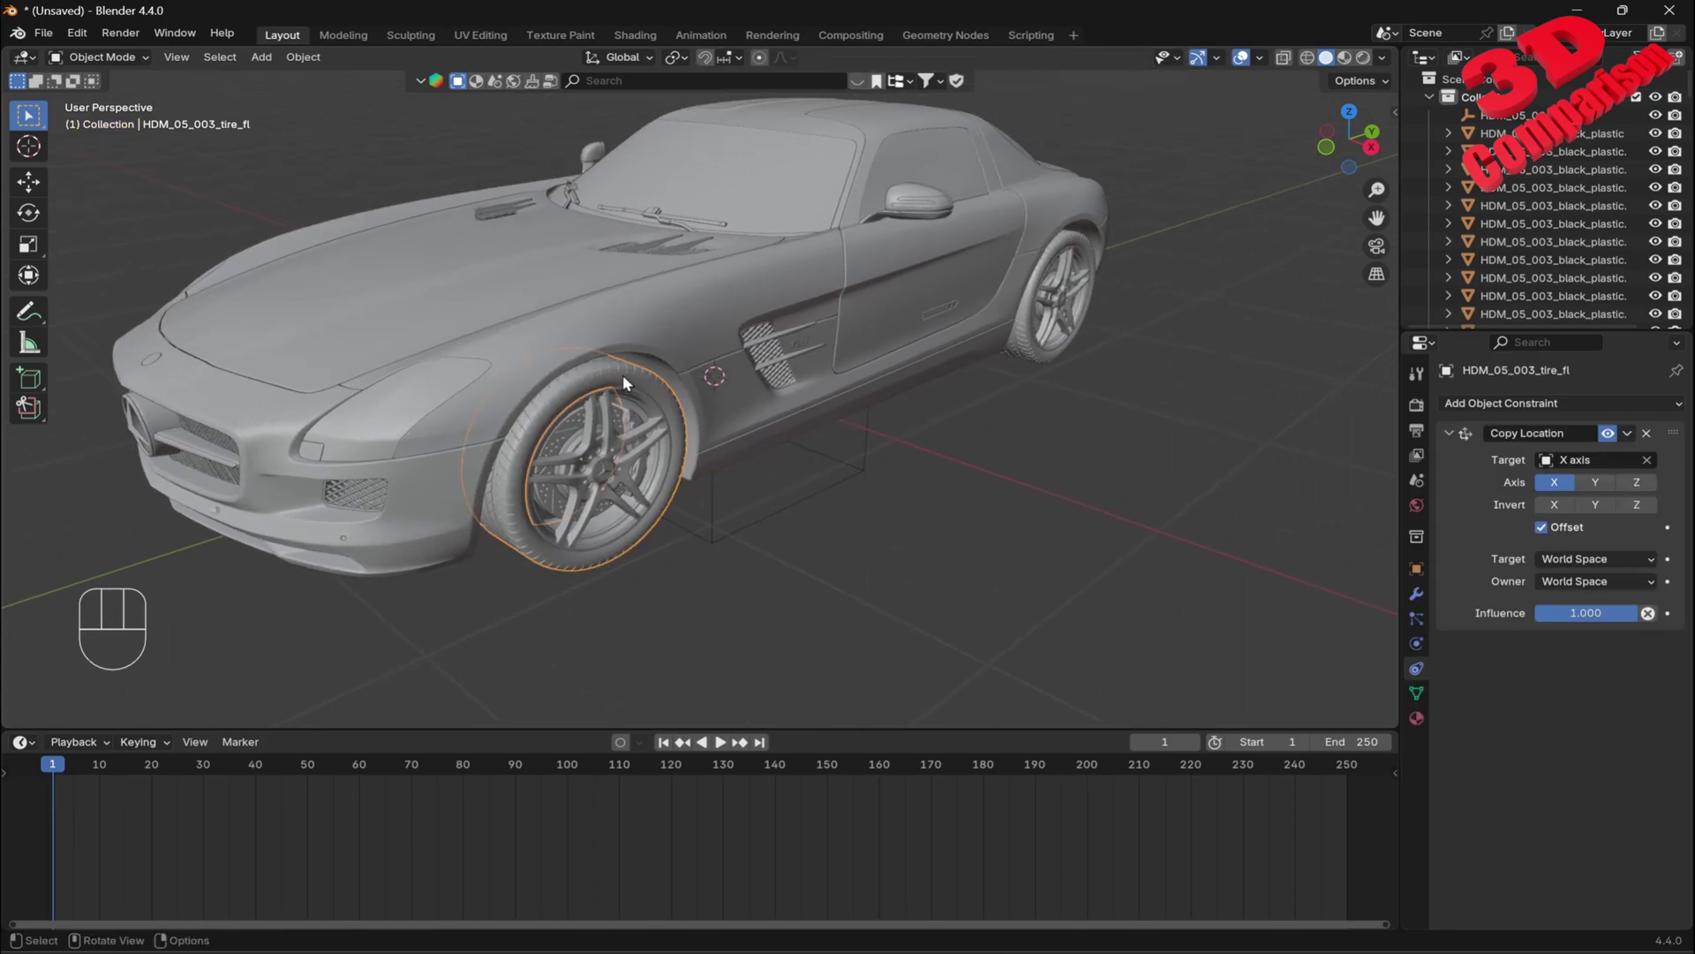
# - Set the Copy Location influence to 0.2 for the front-left tire and the rear-left tire
pyautogui.click(1582, 619)
pyautogui.write('0.2')
pyautogui.press('Return')
pyautogui.click(1185, 474)
pyautogui.click(1090, 244)
pyautogui.moveTo(1589, 613); pyautogui.dragTo(1546, 613)
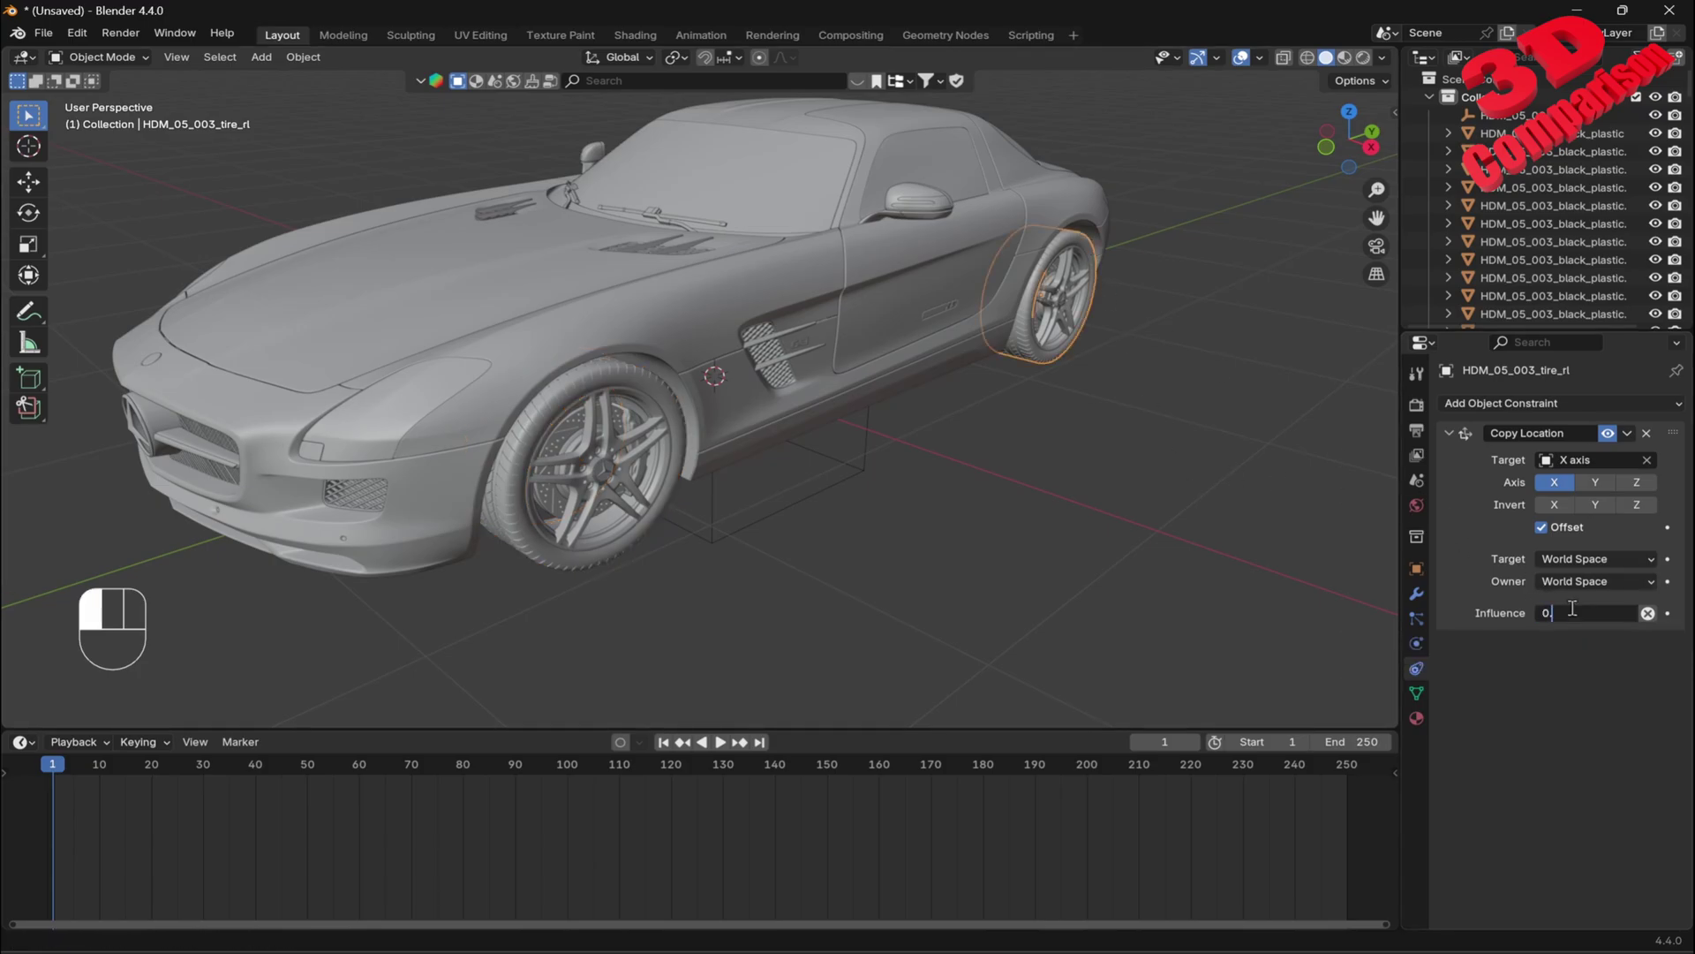
pyautogui.click(925, 516)
# - Move to frame 47 and set the Copy Location influence of the front-left and rear-left rim barrels to 0.3
pyautogui.moveTo(55, 765); pyautogui.dragTo(292, 789)
pyautogui.click(653, 494)
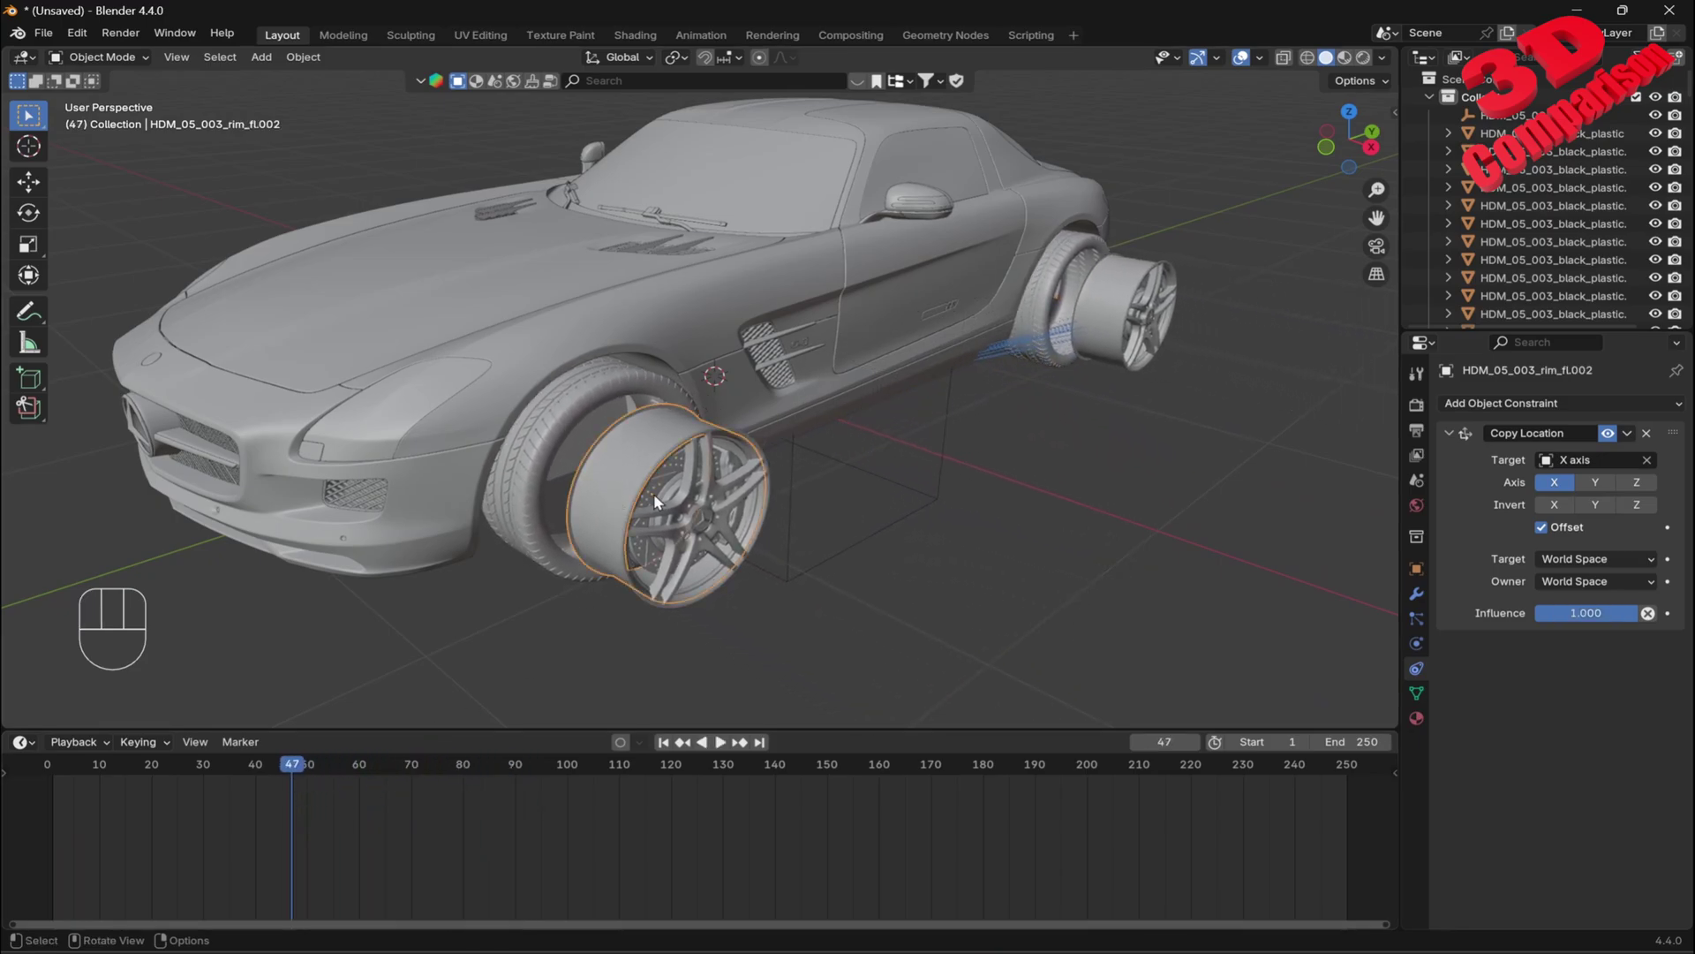
pyautogui.doubleClick(1595, 610)
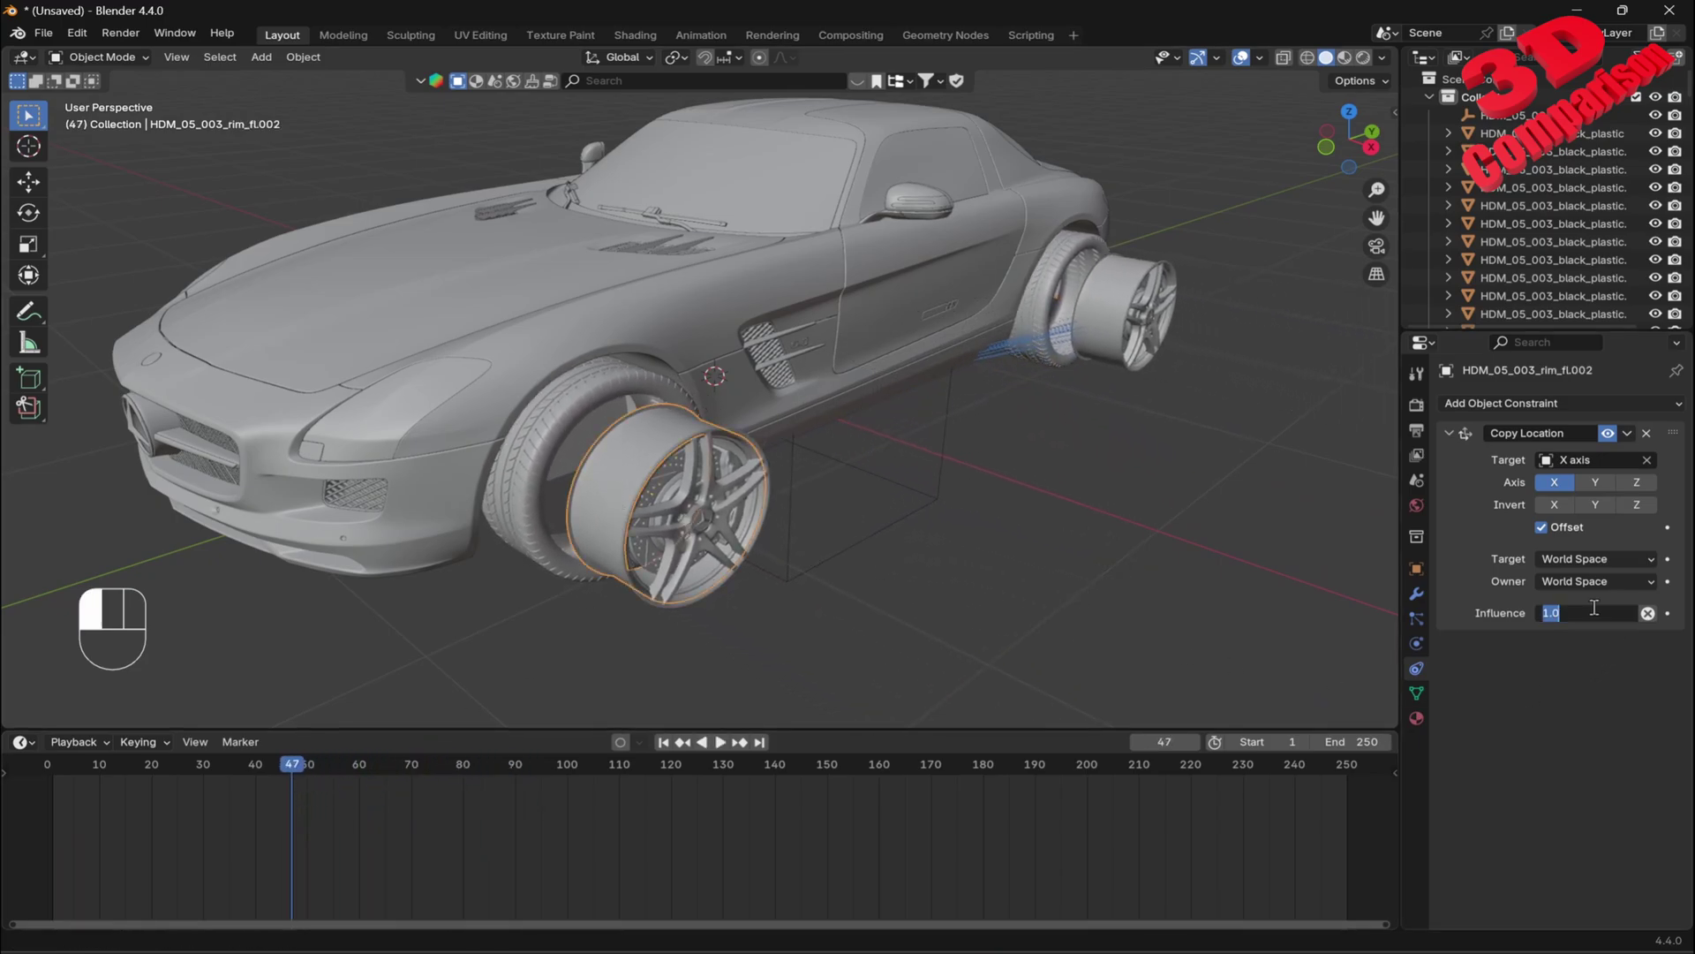
pyautogui.write('0.3')
pyautogui.press('Return')
pyautogui.click(1114, 318)
pyautogui.doubleClick(1592, 611)
pyautogui.write('0.')
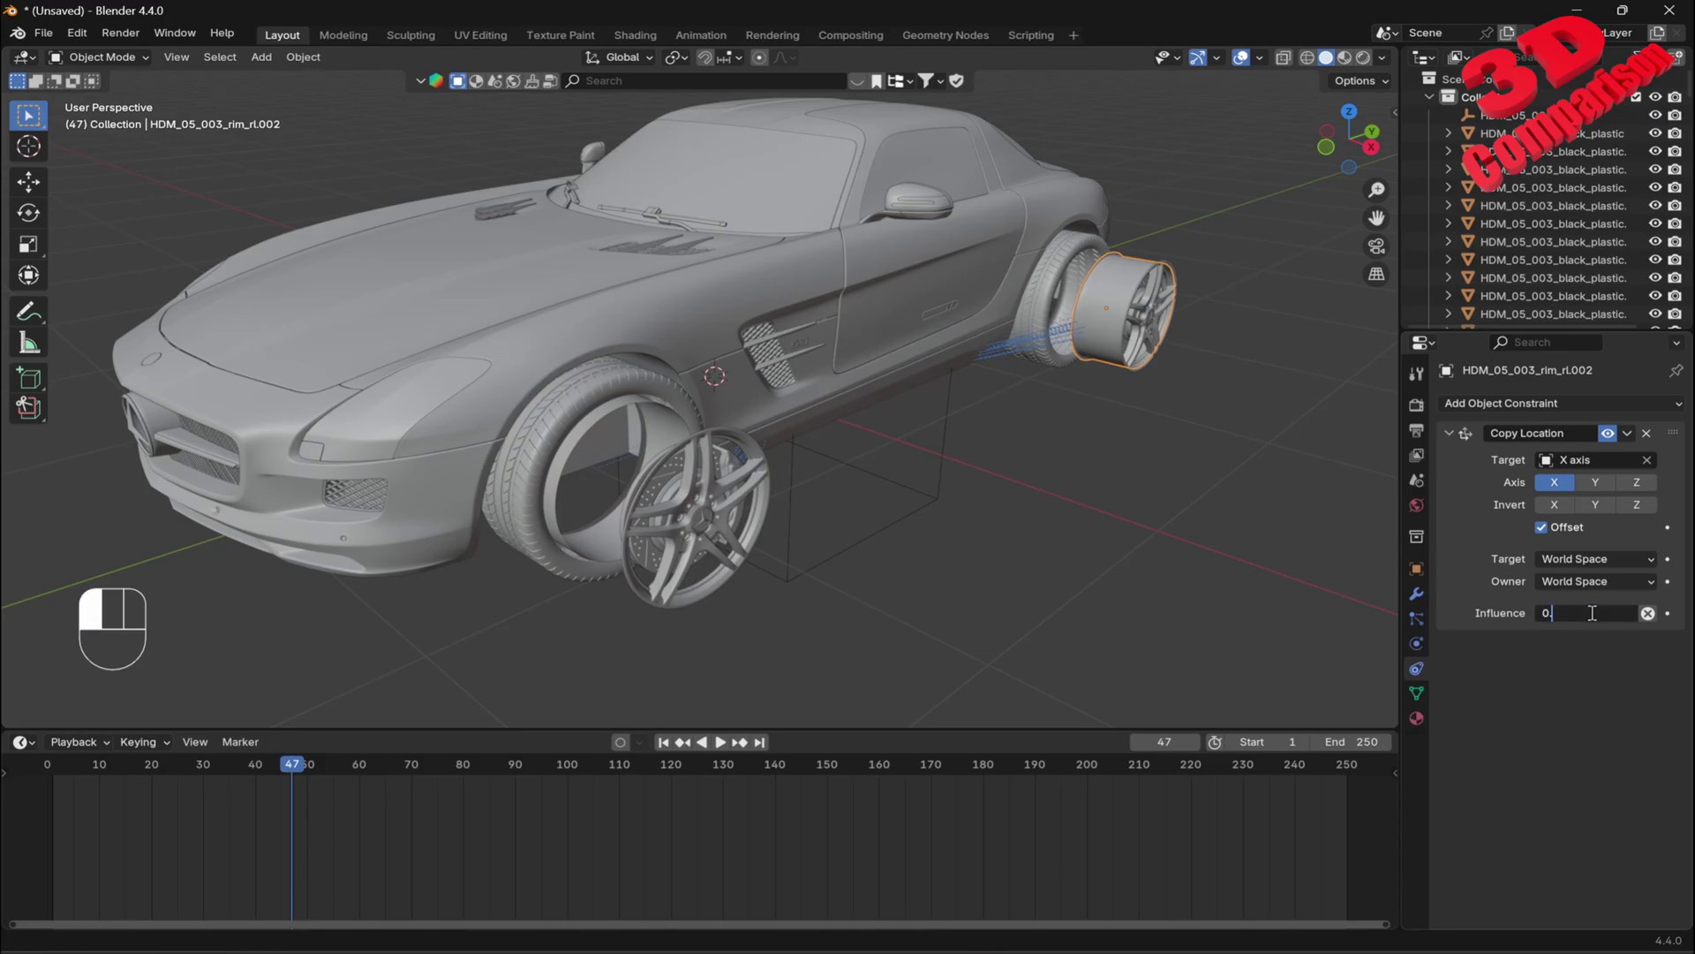
pyautogui.write('3')
pyautogui.press('Return')
# - Play the animation to frame 113 and set the Copy Location influence of both left-side rim barrels to 0.4
pyautogui.click(1144, 558)
pyautogui.press('space')
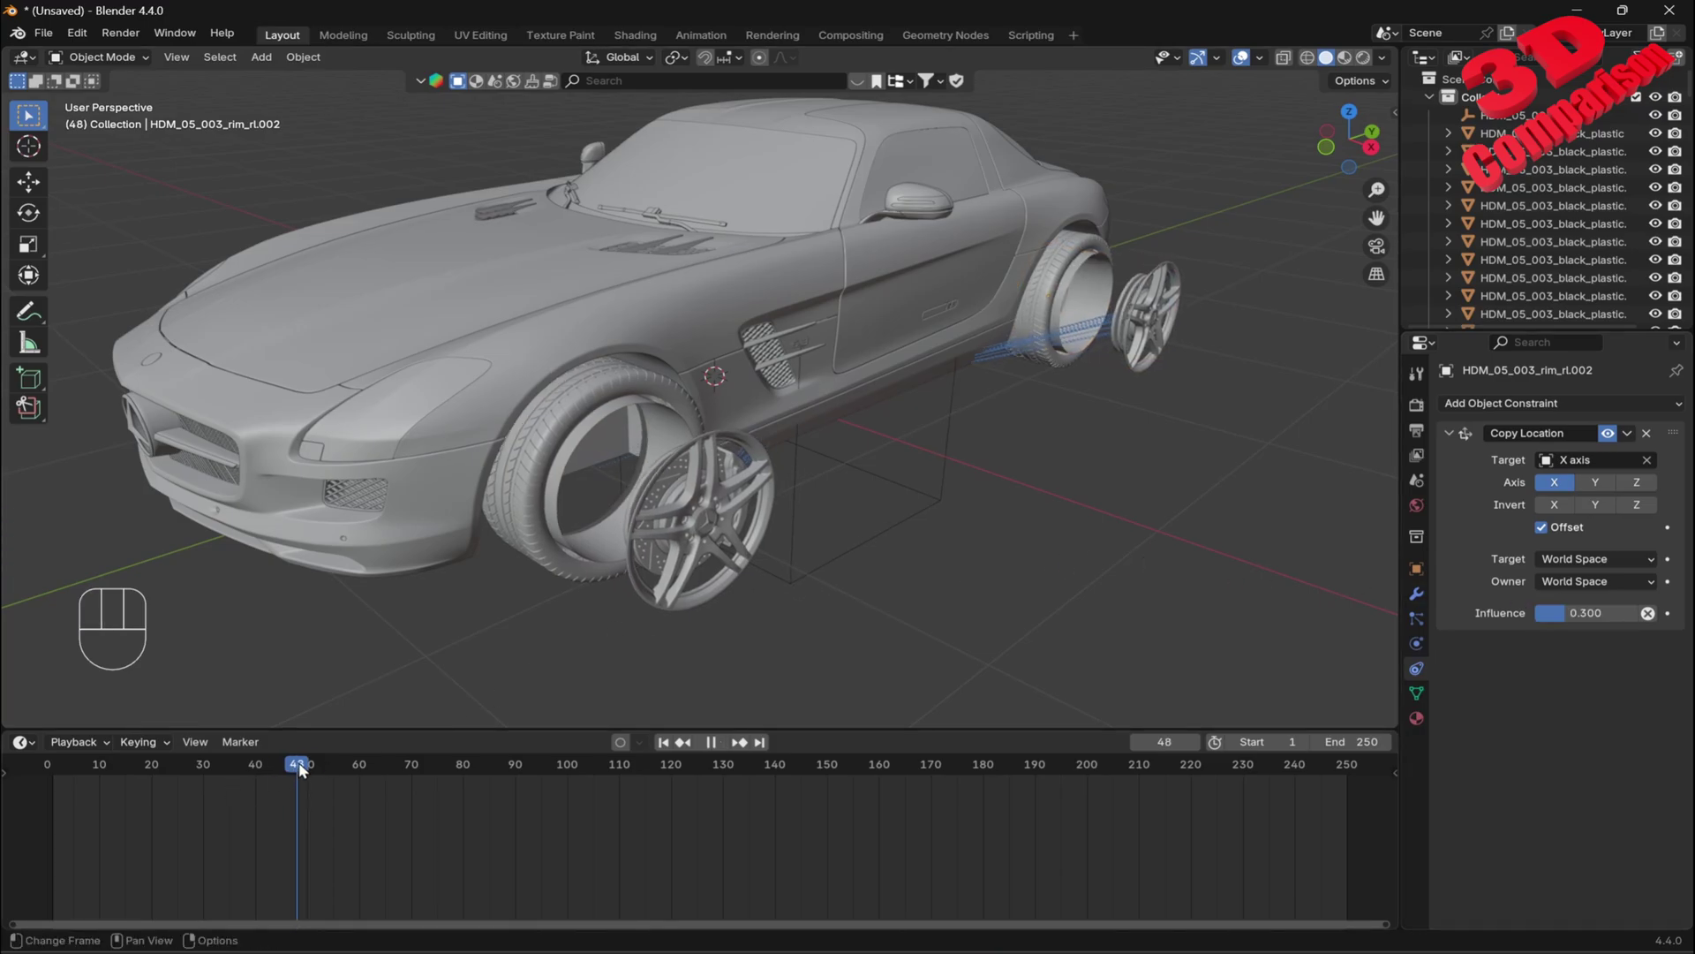
pyautogui.press('space')
pyautogui.scroll(-3, 818, 606)
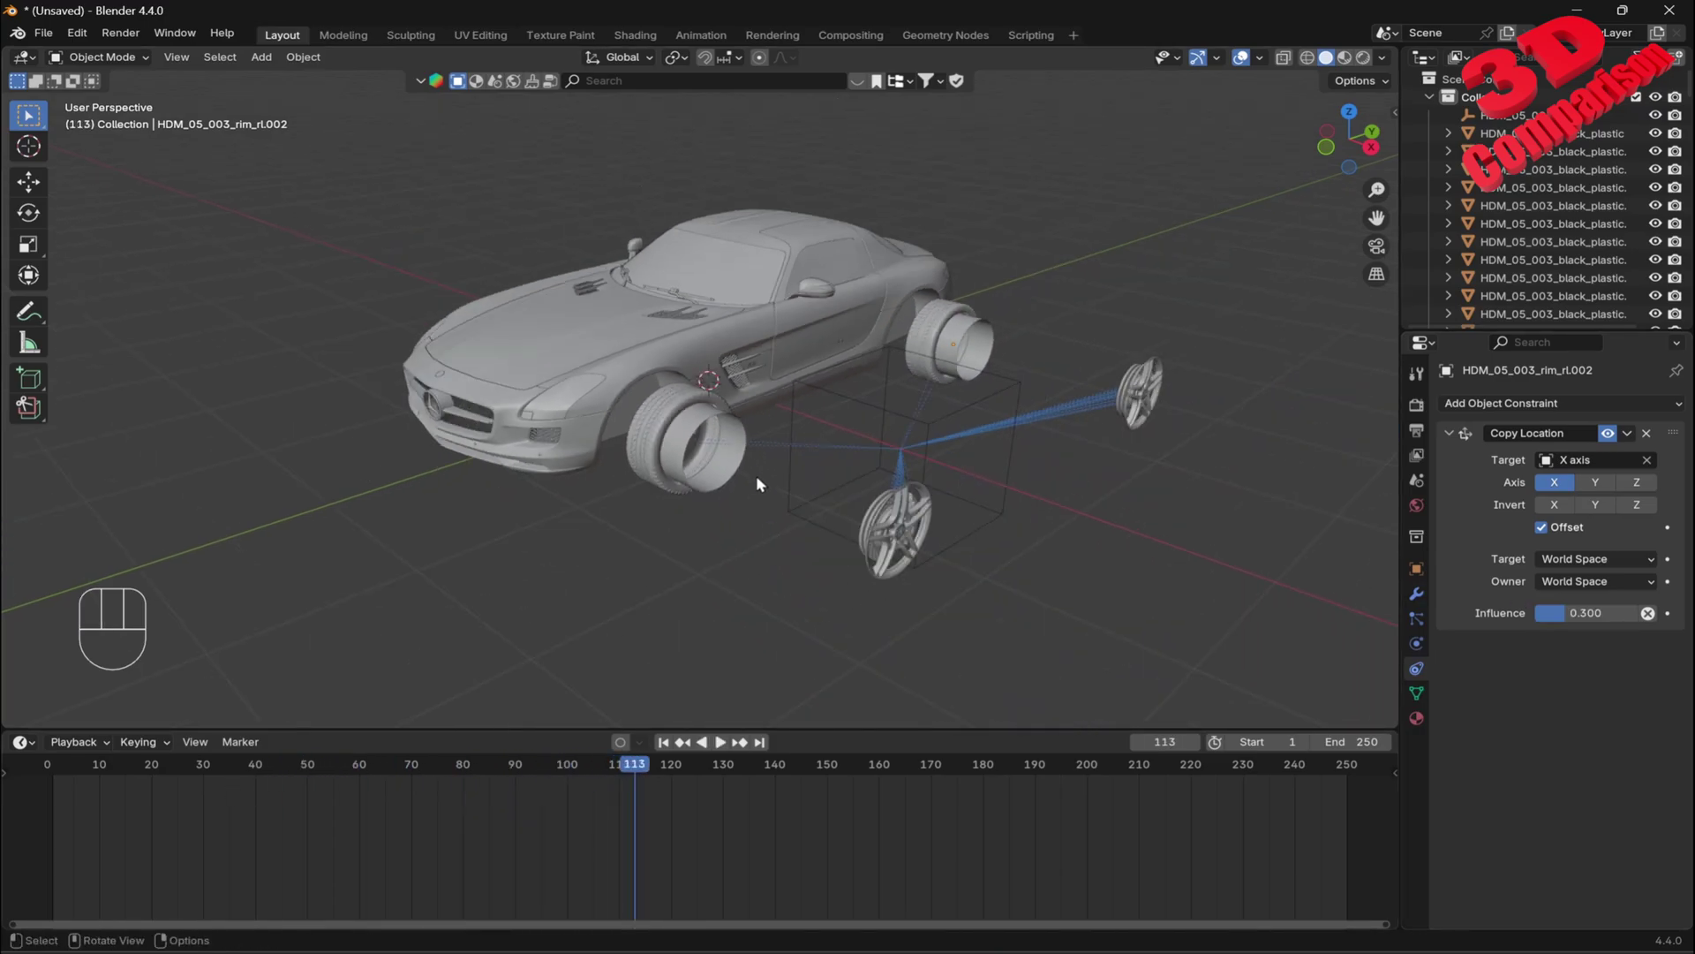
pyautogui.click(746, 452)
pyautogui.doubleClick(1593, 611)
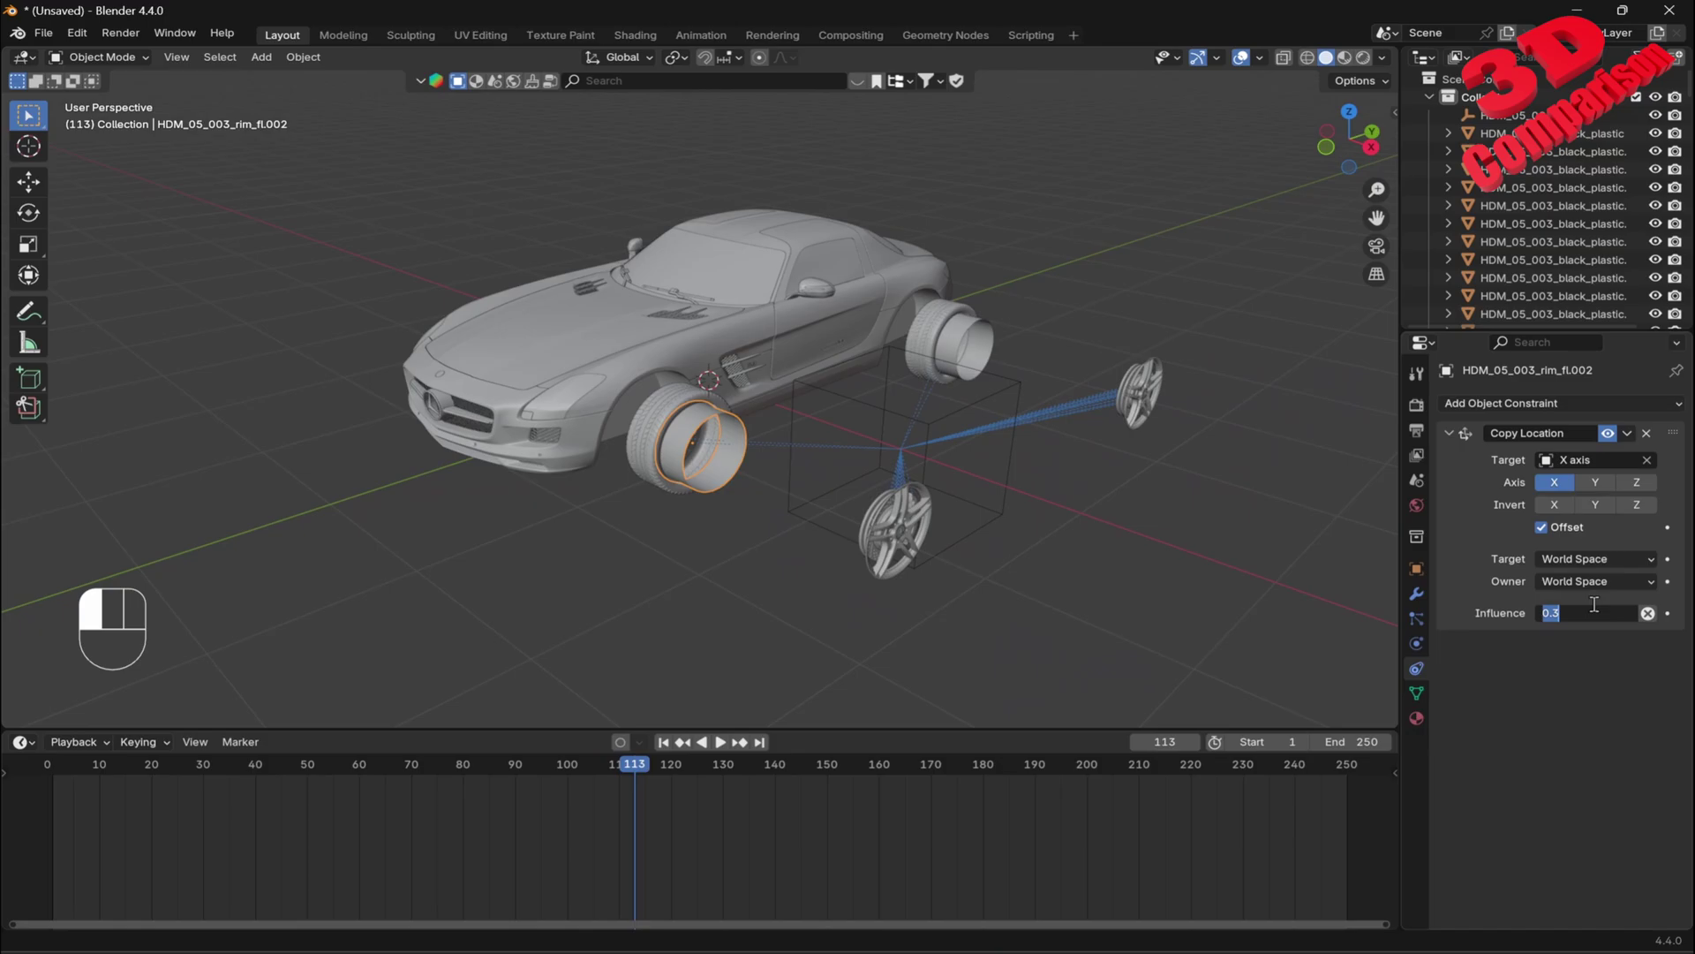
pyautogui.write('0.4')
pyautogui.press('Return')
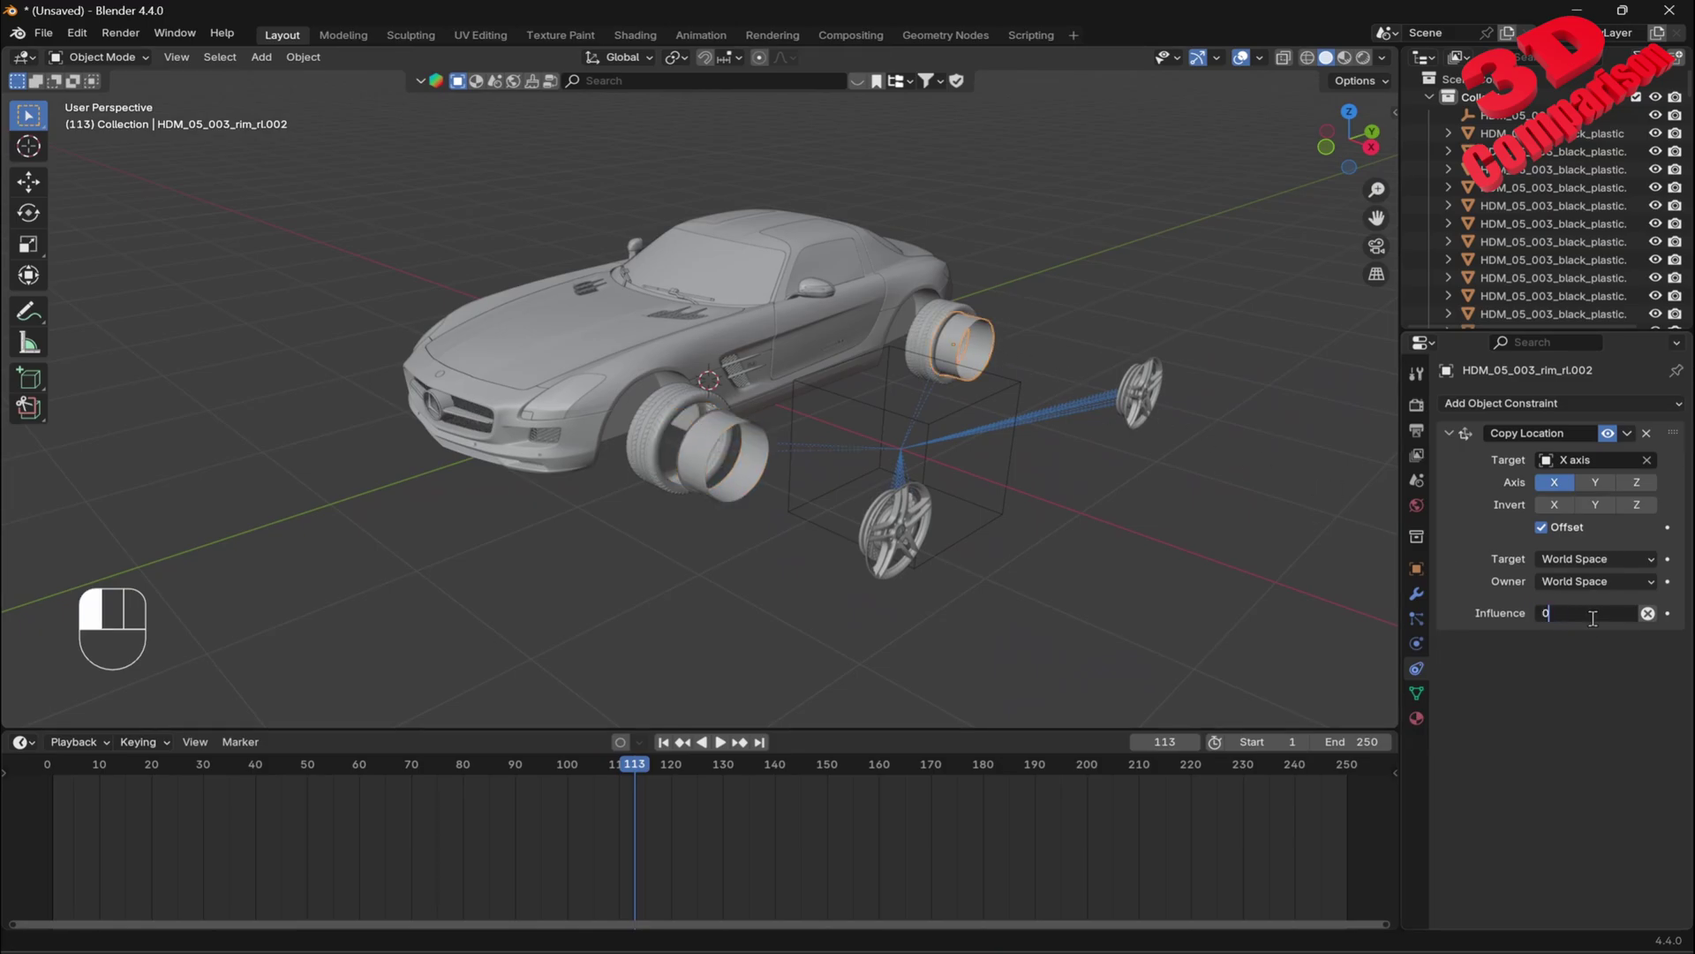
pyautogui.click(982, 351)
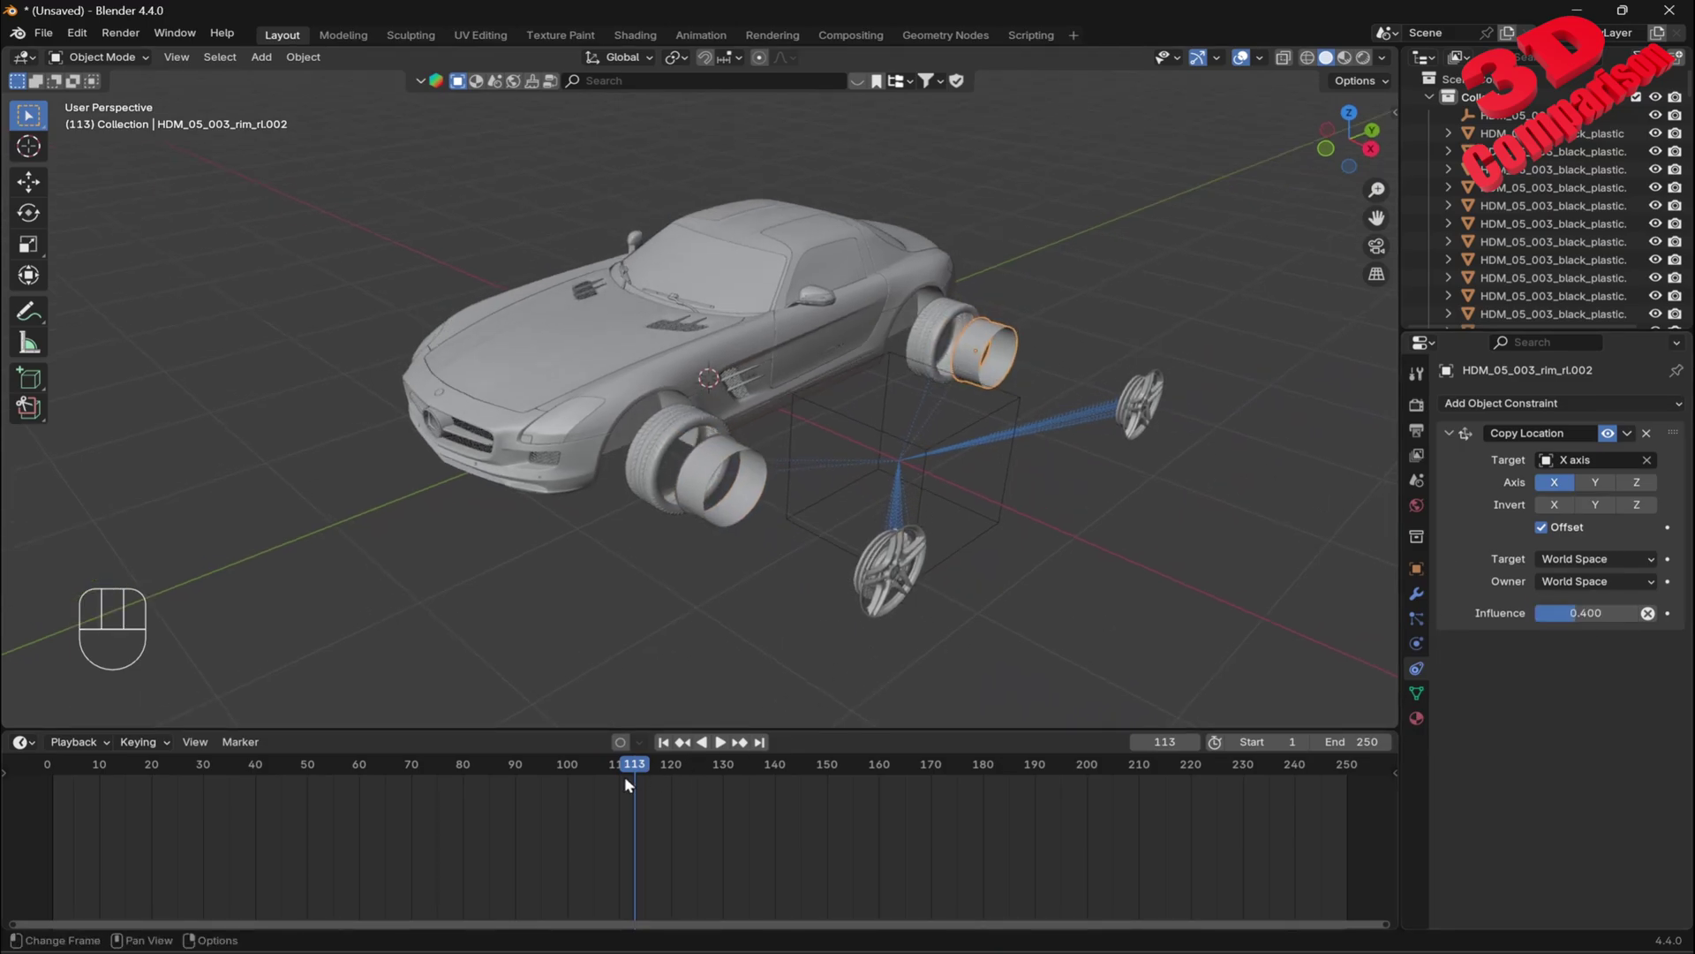
# - Go back to frame 89, select both left-side brake calipers, and set the rear-left caliper's Copy Location influence to 0.5
pyautogui.moveTo(623, 776); pyautogui.dragTo(510, 765)
pyautogui.scroll(3, 839, 535)
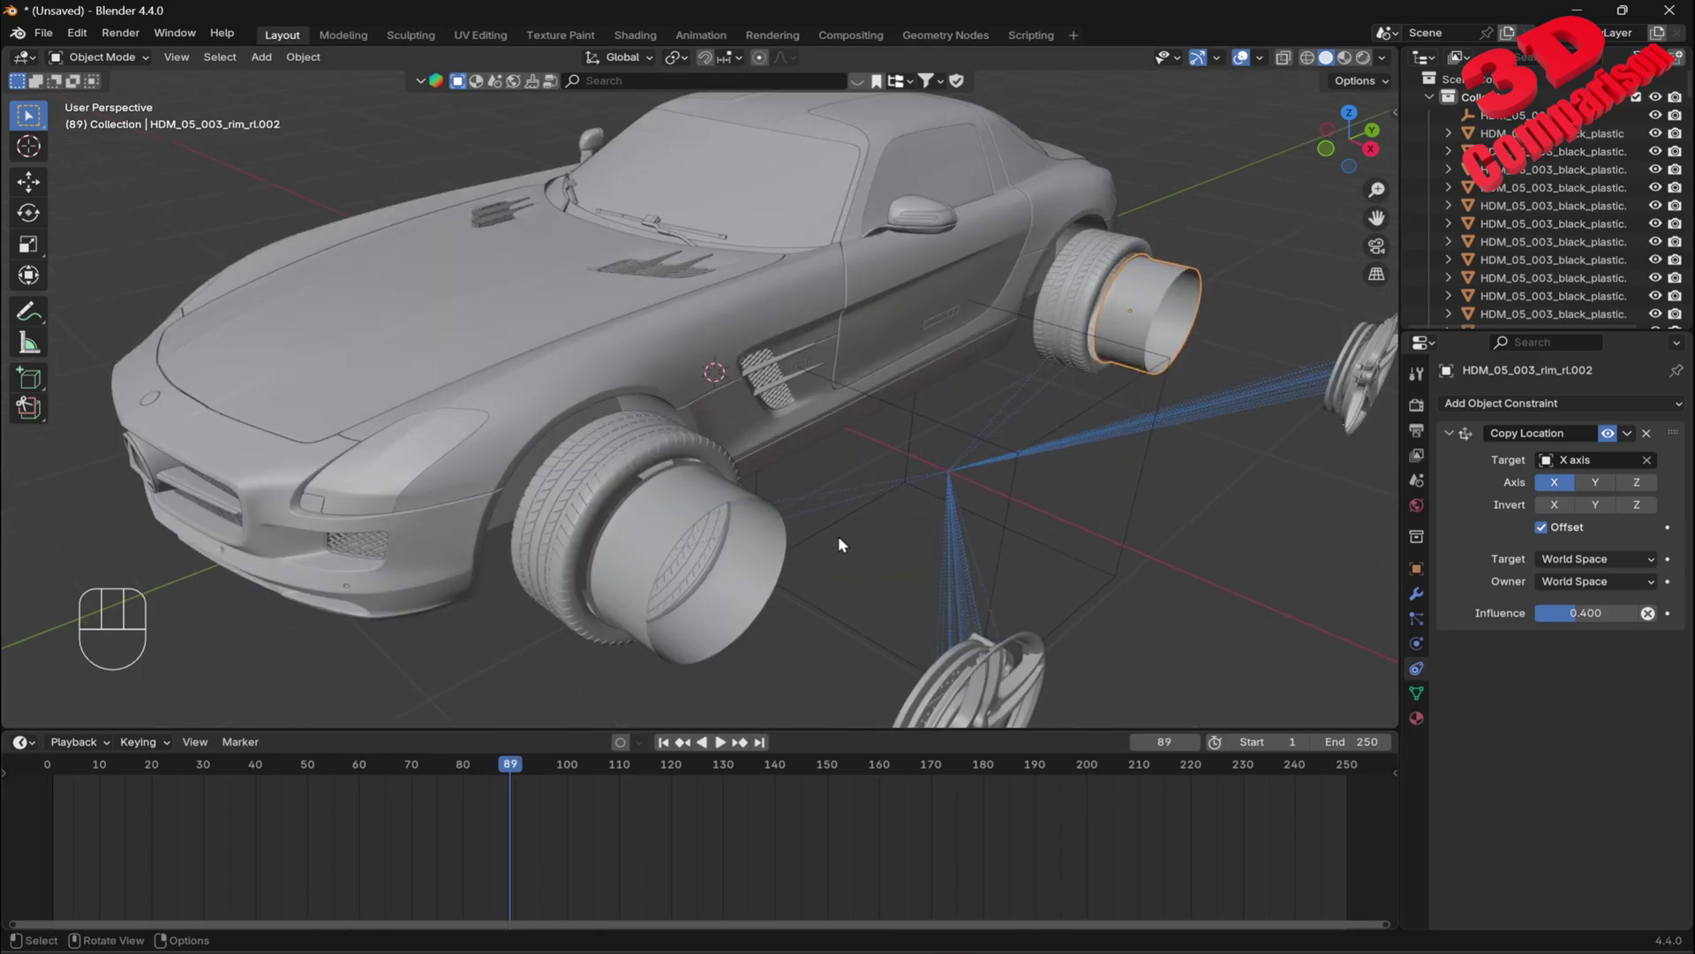
pyautogui.moveTo(839, 535); pyautogui.dragTo(1209, 471, button='middle')
pyautogui.click(1240, 444)
pyautogui.keyDown('shift'); pyautogui.click(1252, 291); pyautogui.keyUp('shift')
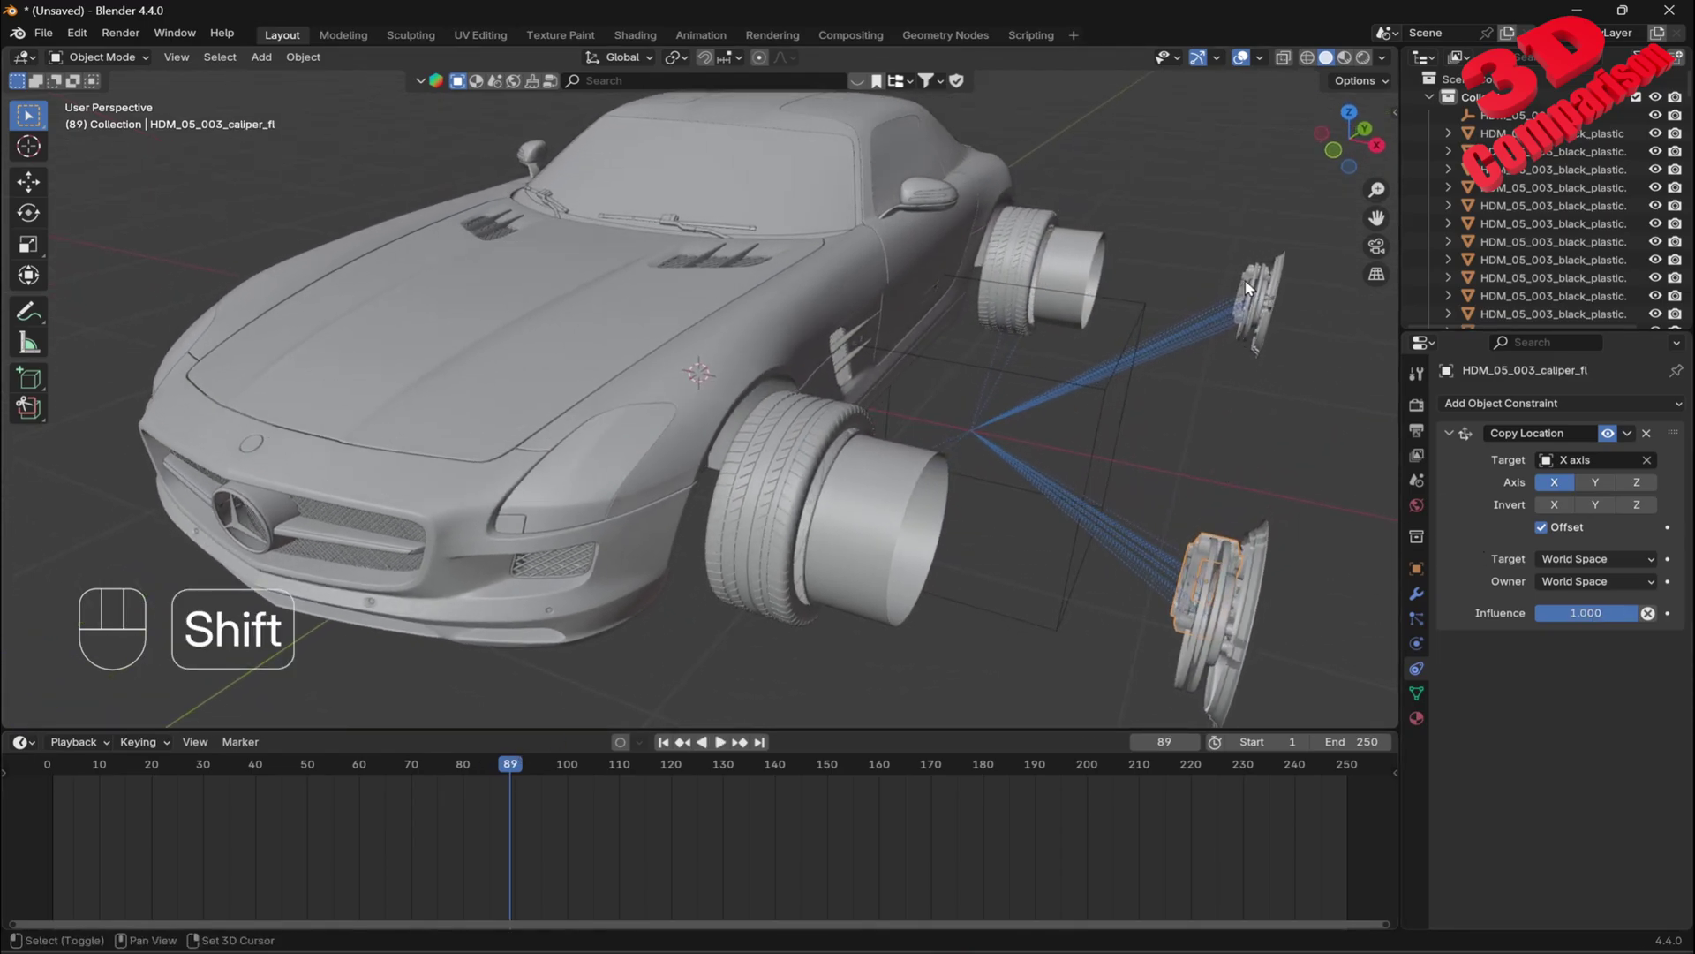
pyautogui.click(1598, 612)
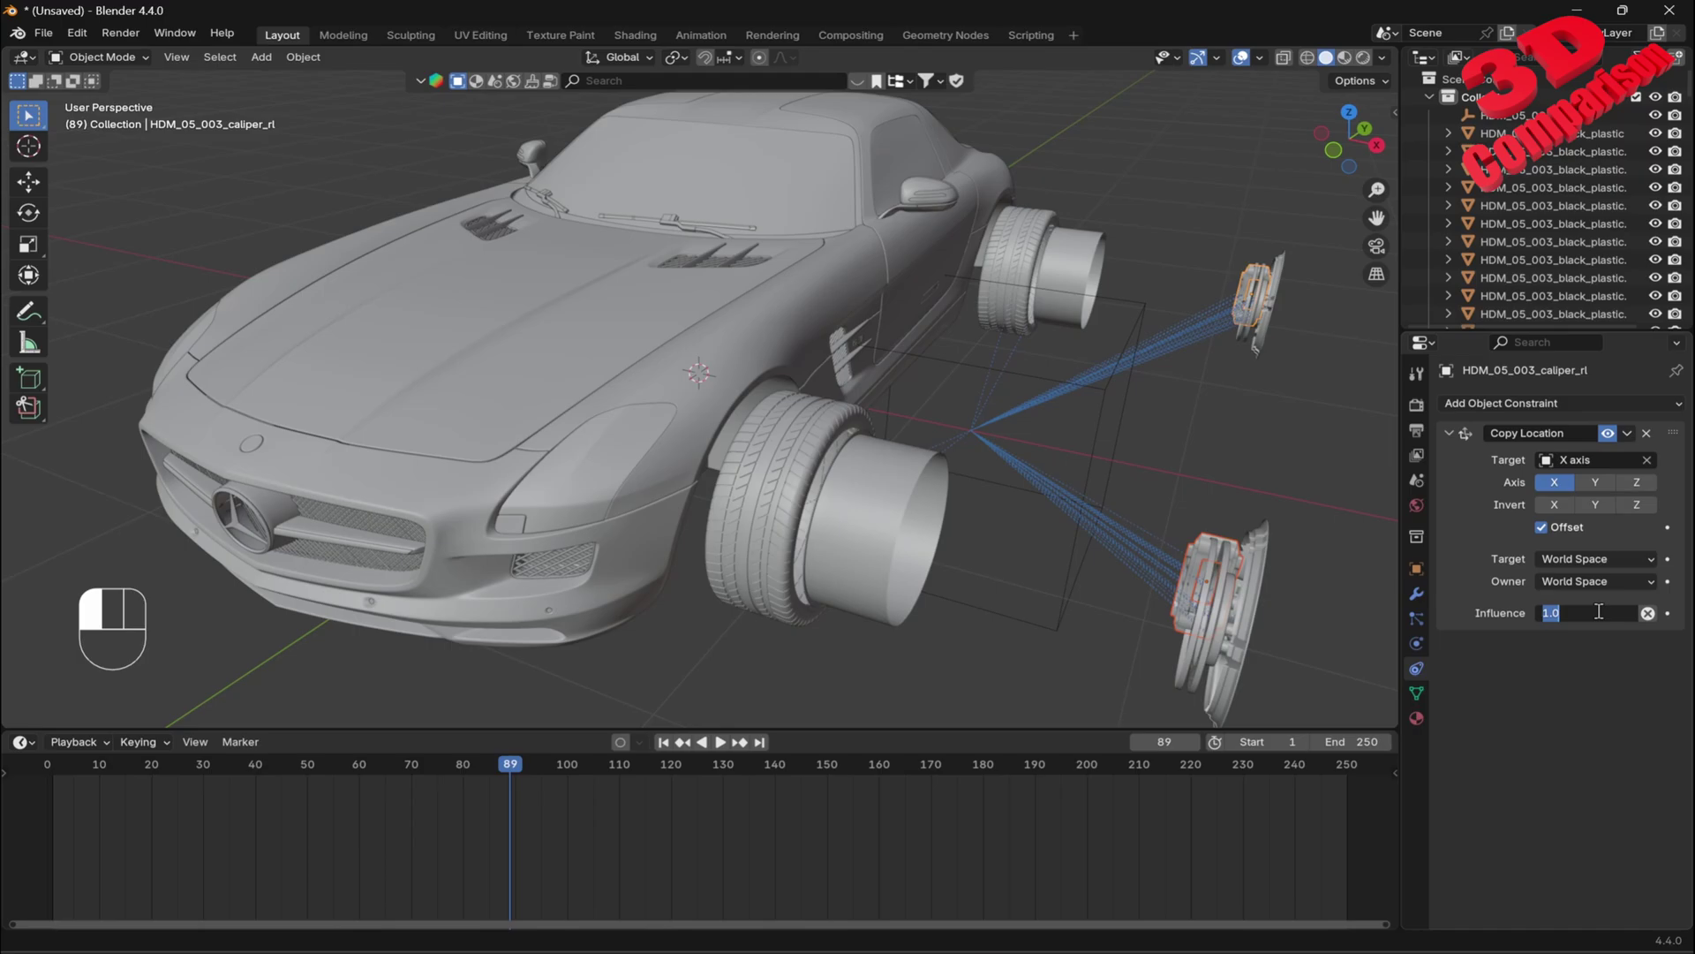
pyautogui.write('0.5')
pyautogui.press('Return')
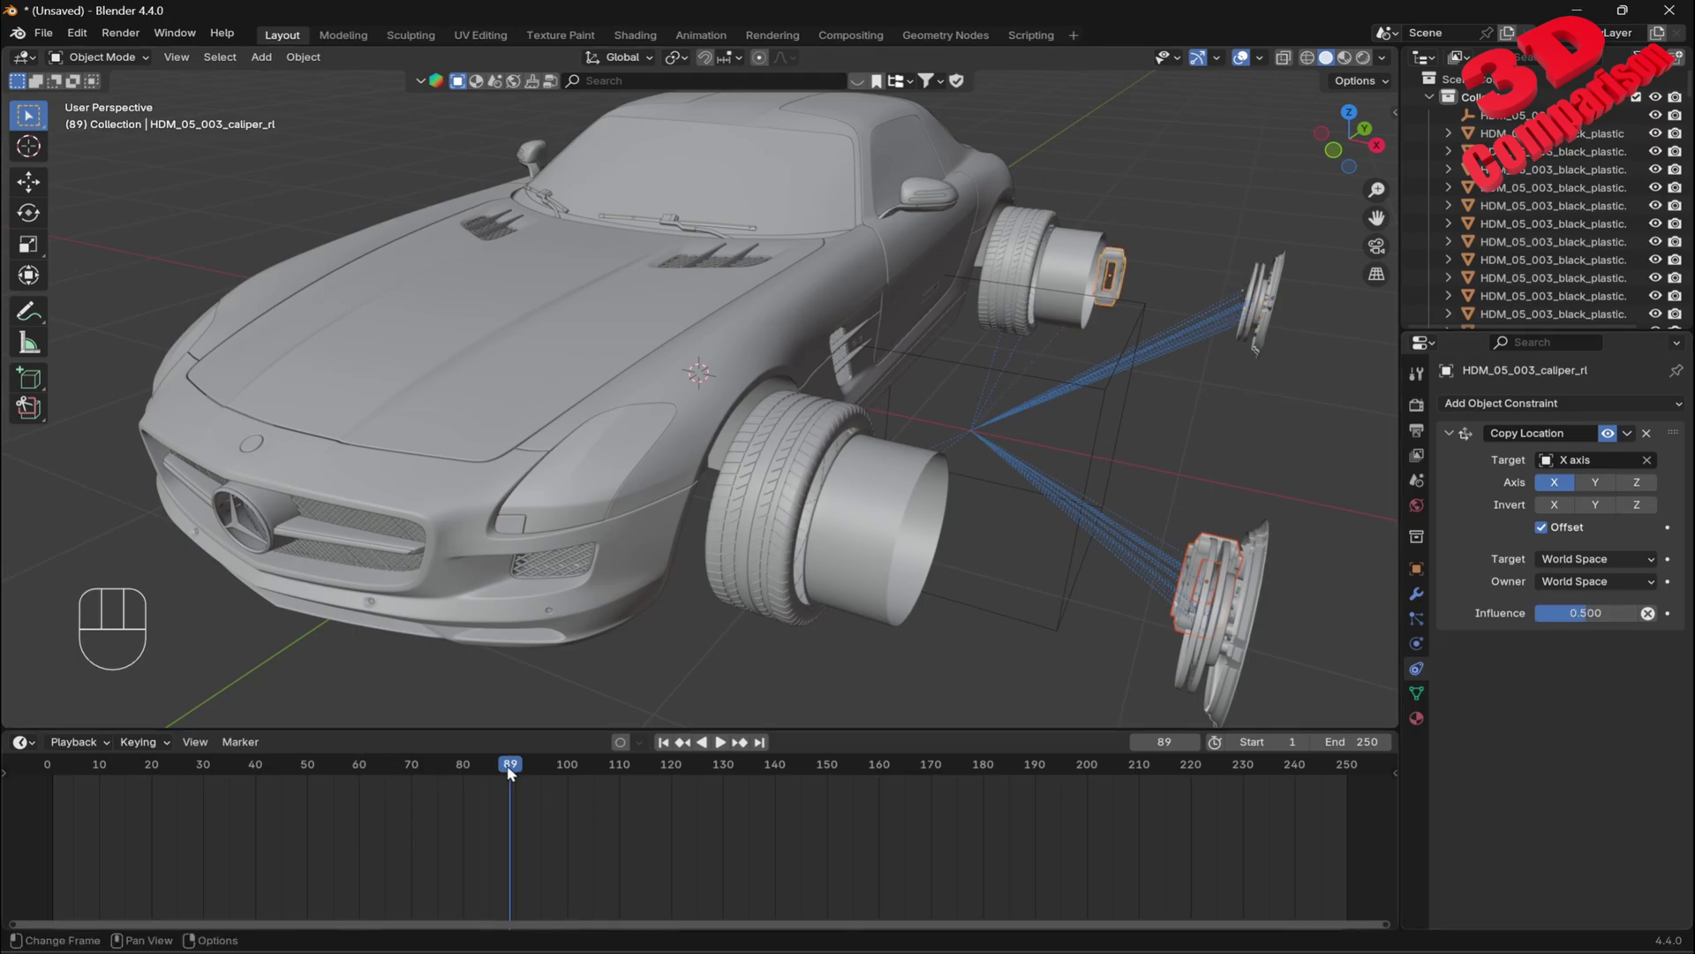
pyautogui.moveTo(509, 766)
pyautogui.mouseDown()
pyautogui.moveTo(126, 777)
pyautogui.moveTo(515, 783)
pyautogui.mouseUp()
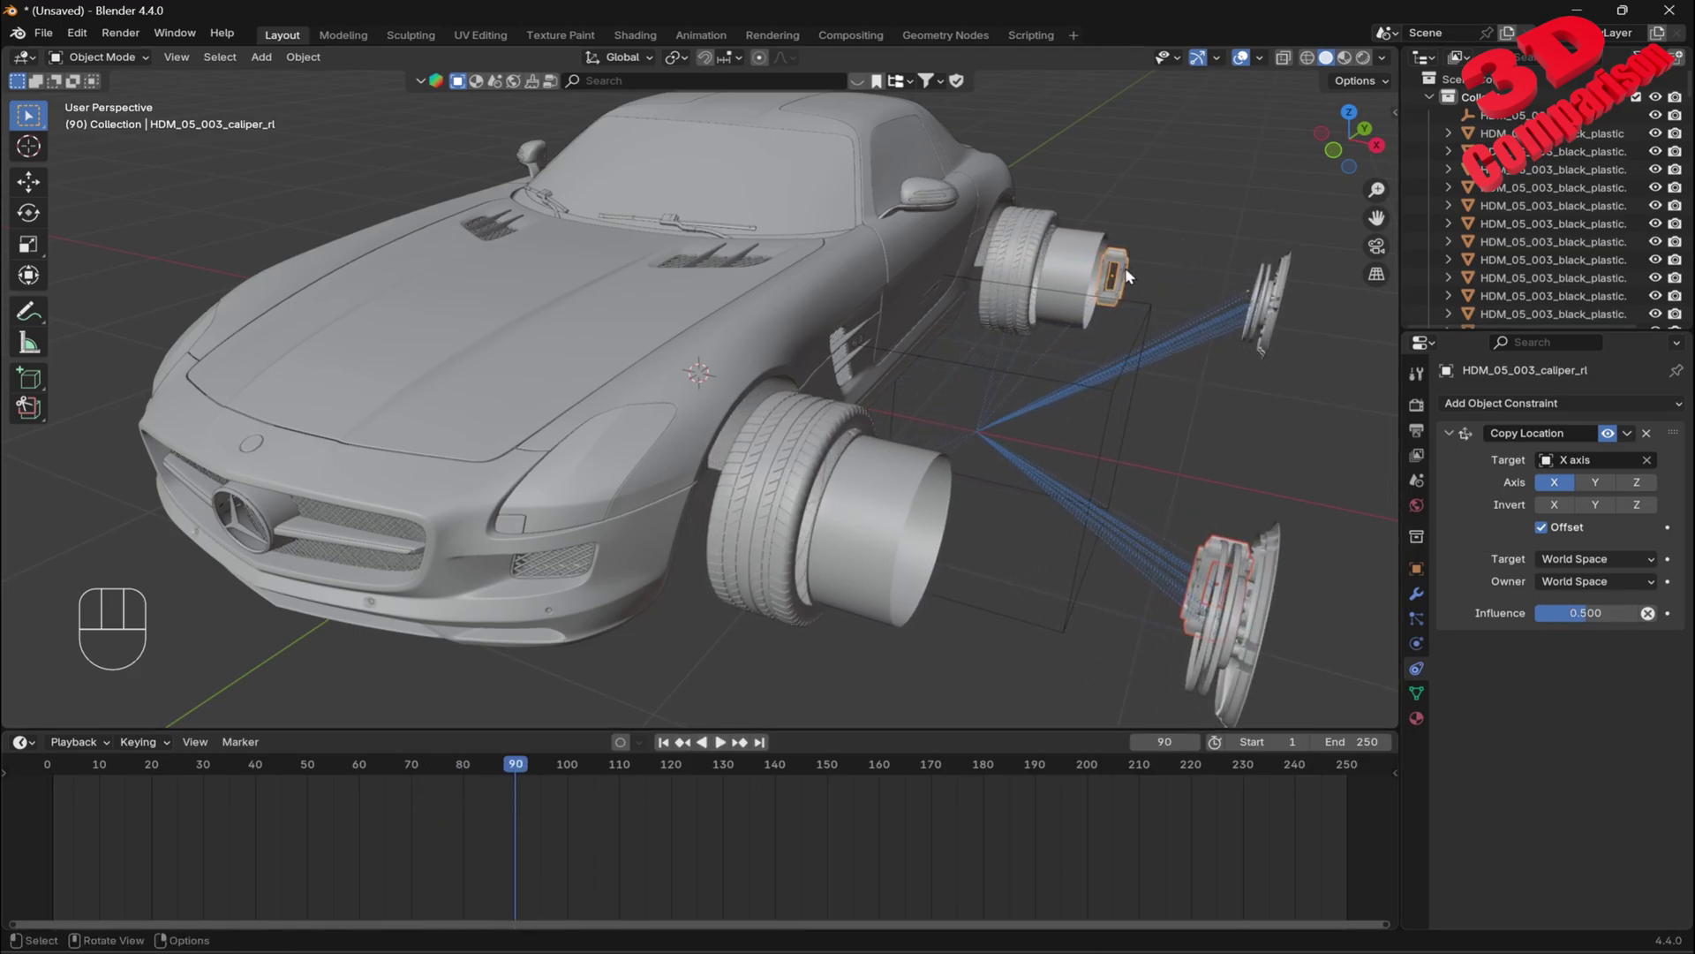
# - Set the front-left brake caliper's Copy Location influence to 0.5
pyautogui.click(1214, 579)
pyautogui.click(1602, 611)
pyautogui.write('0.5')
pyautogui.press('Return')
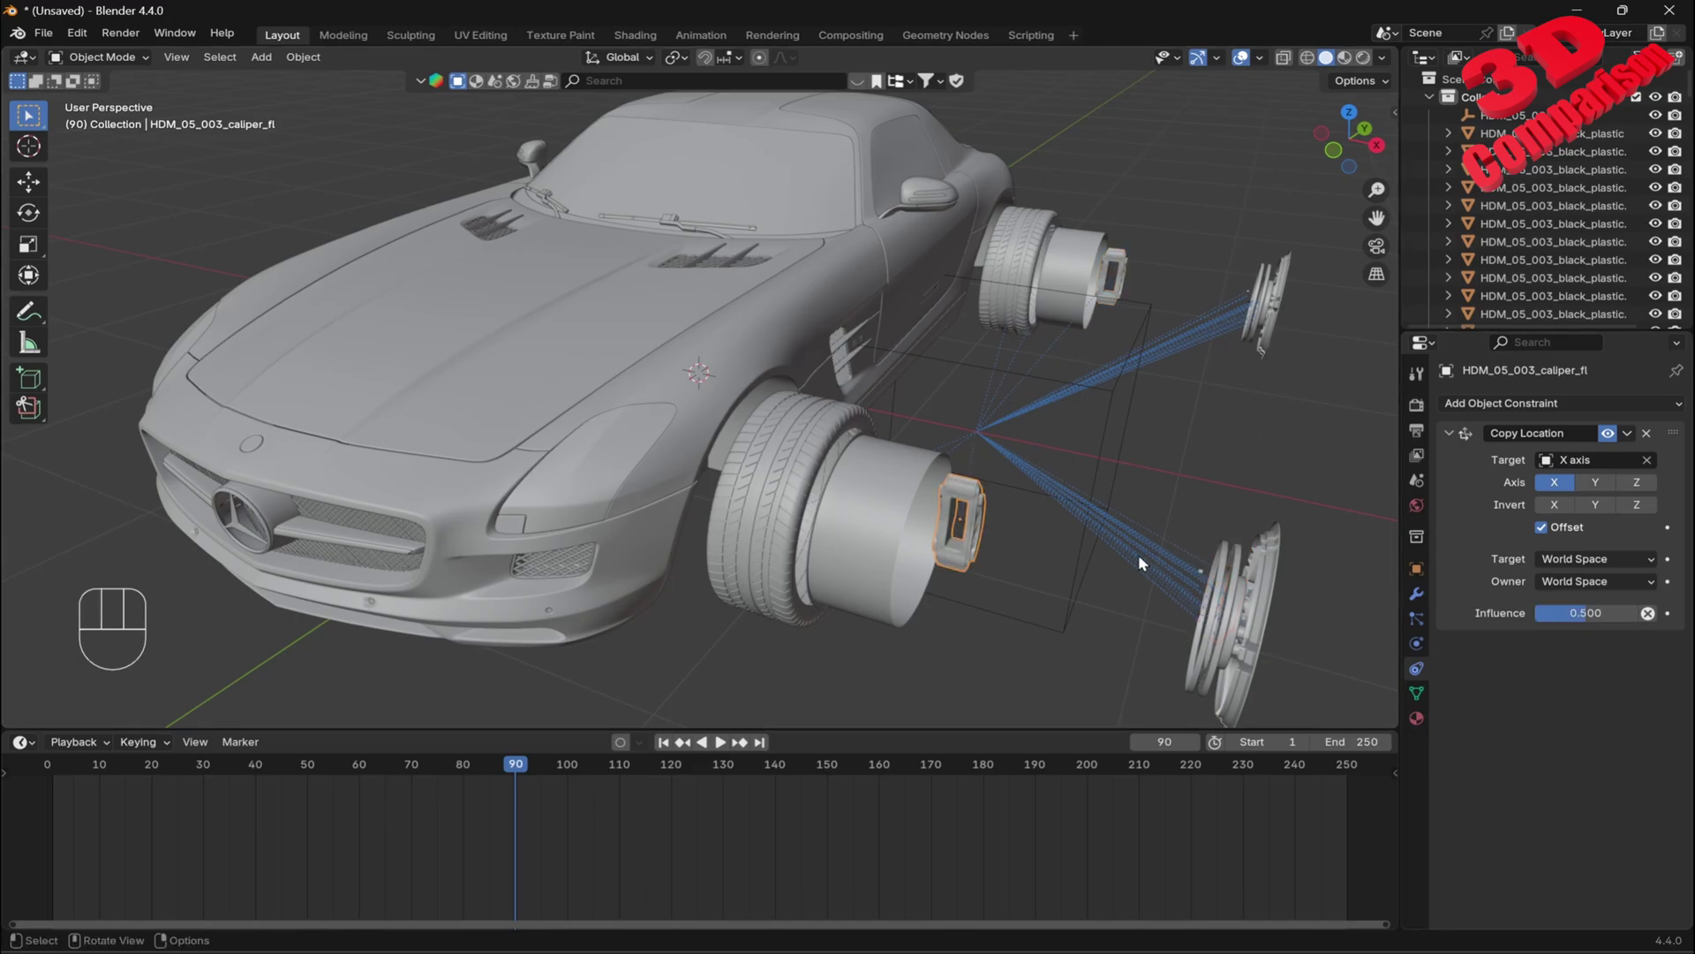
# - Move to frame 112 and set the Copy Location influence of the inner front-left and rear-left brake discs to 0.6
pyautogui.moveTo(516, 766); pyautogui.dragTo(629, 766)
pyautogui.moveTo(1044, 605); pyautogui.dragTo(1009, 488, button='middle')
pyautogui.click(1232, 473)
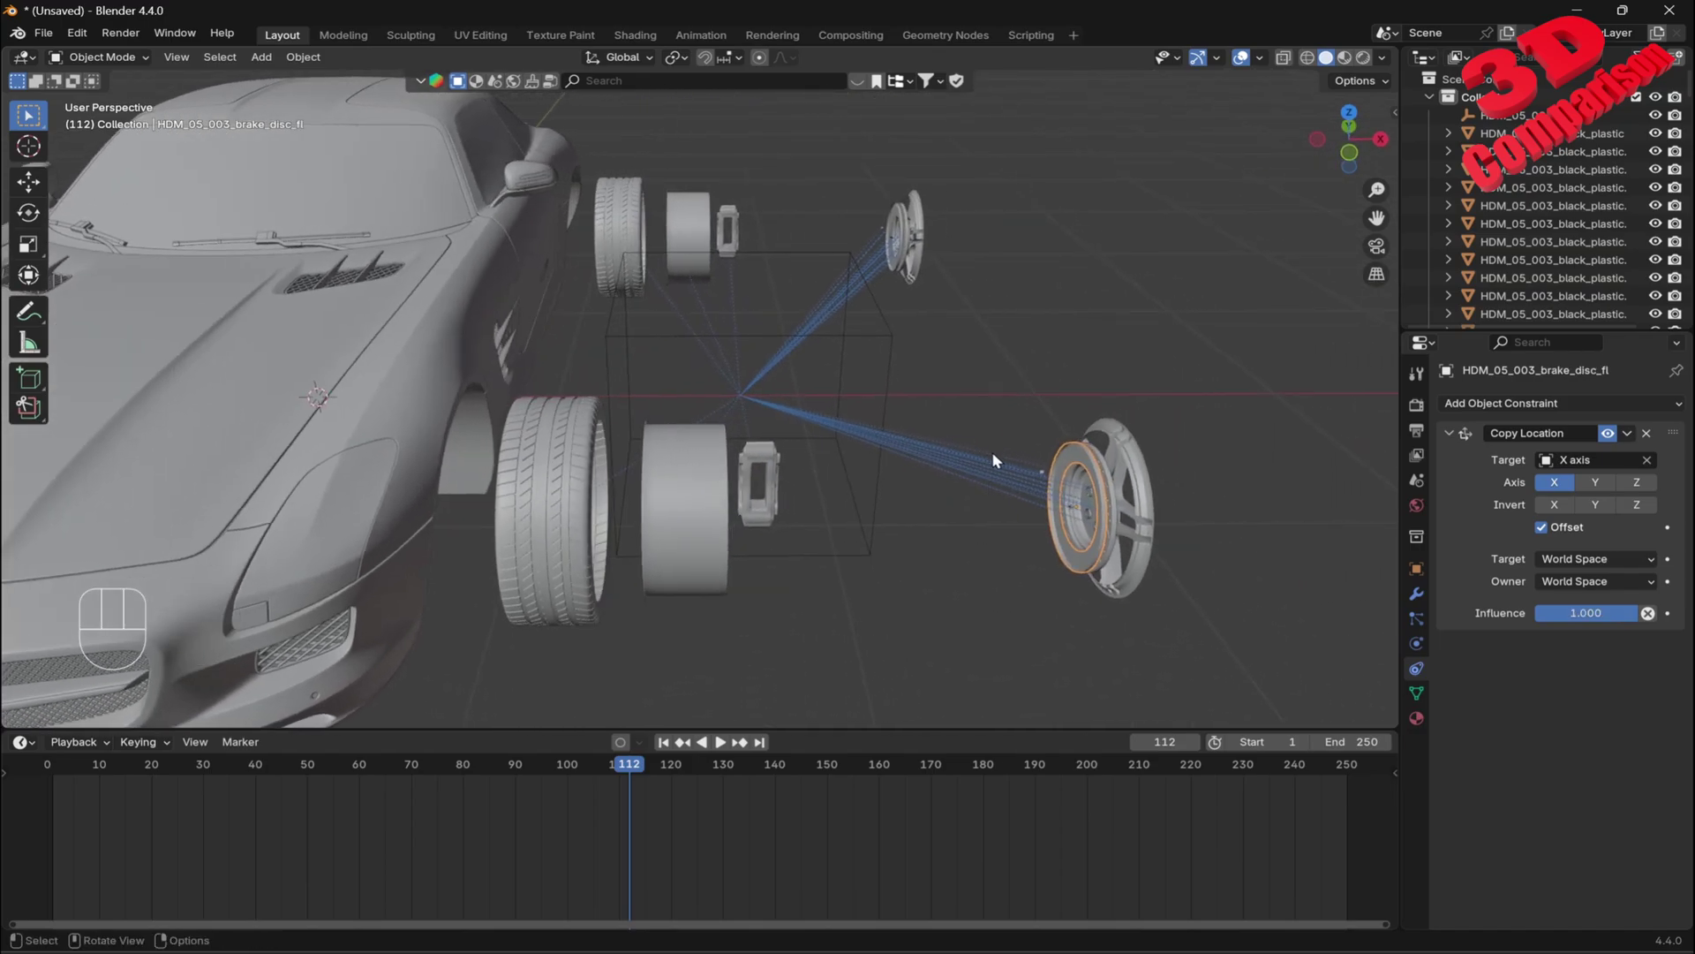
pyautogui.click(1579, 612)
pyautogui.write('0.')
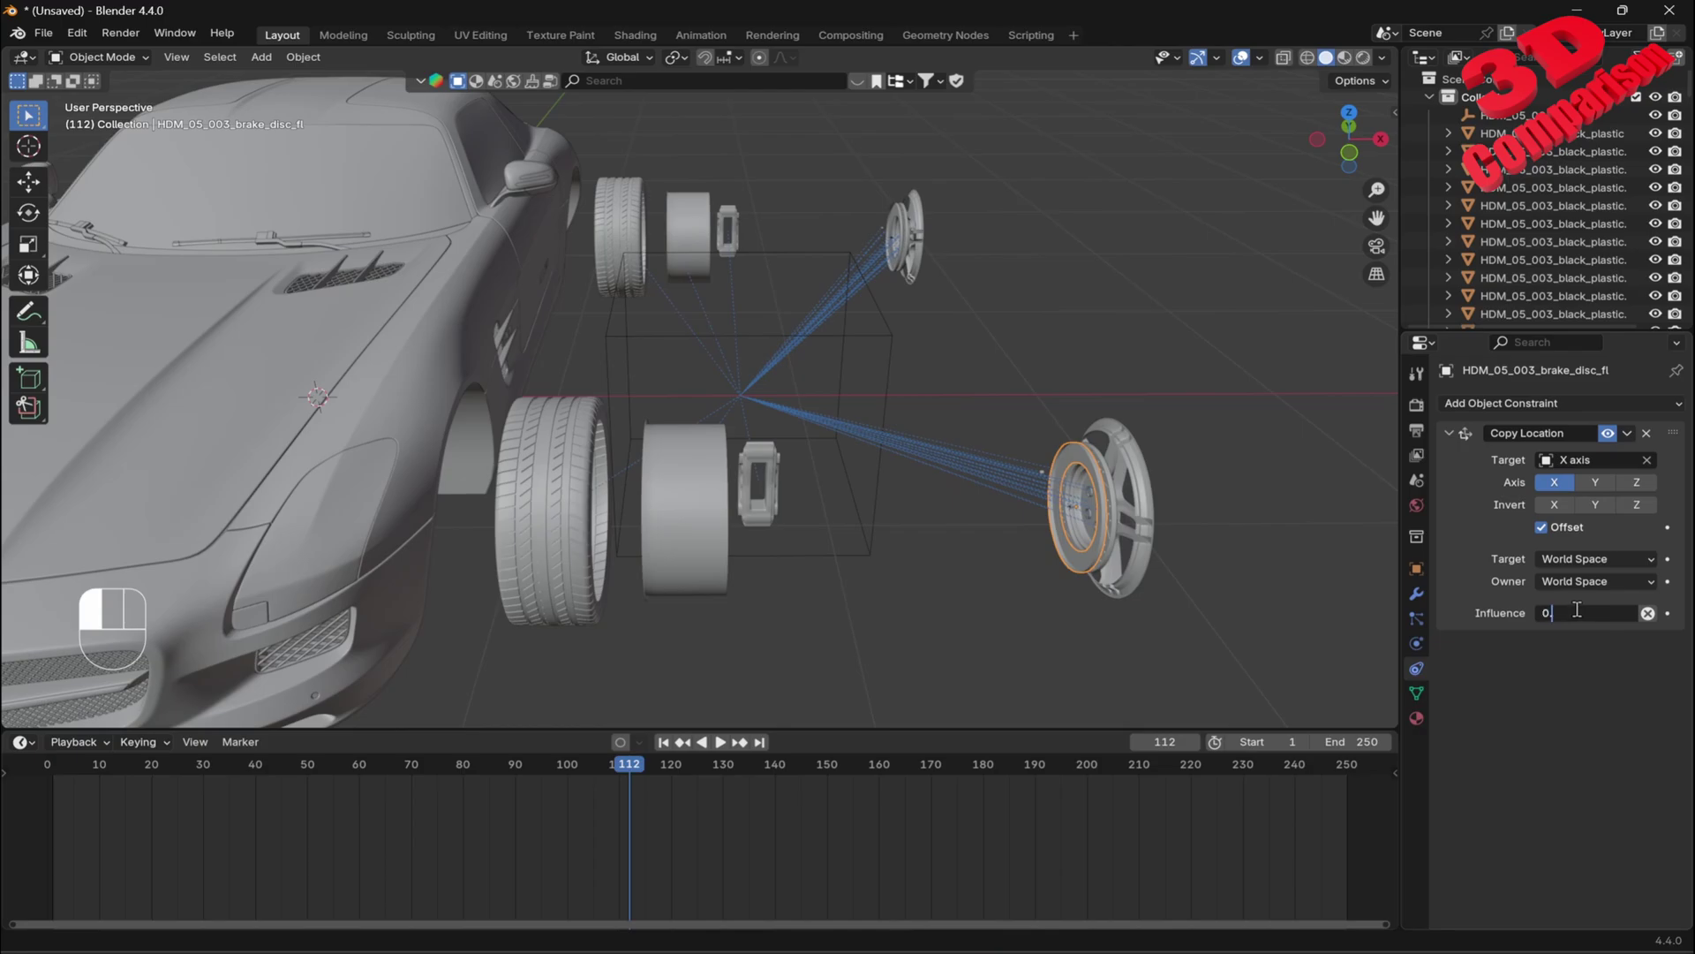
pyautogui.write('6')
pyautogui.press('Return')
pyautogui.click(898, 256)
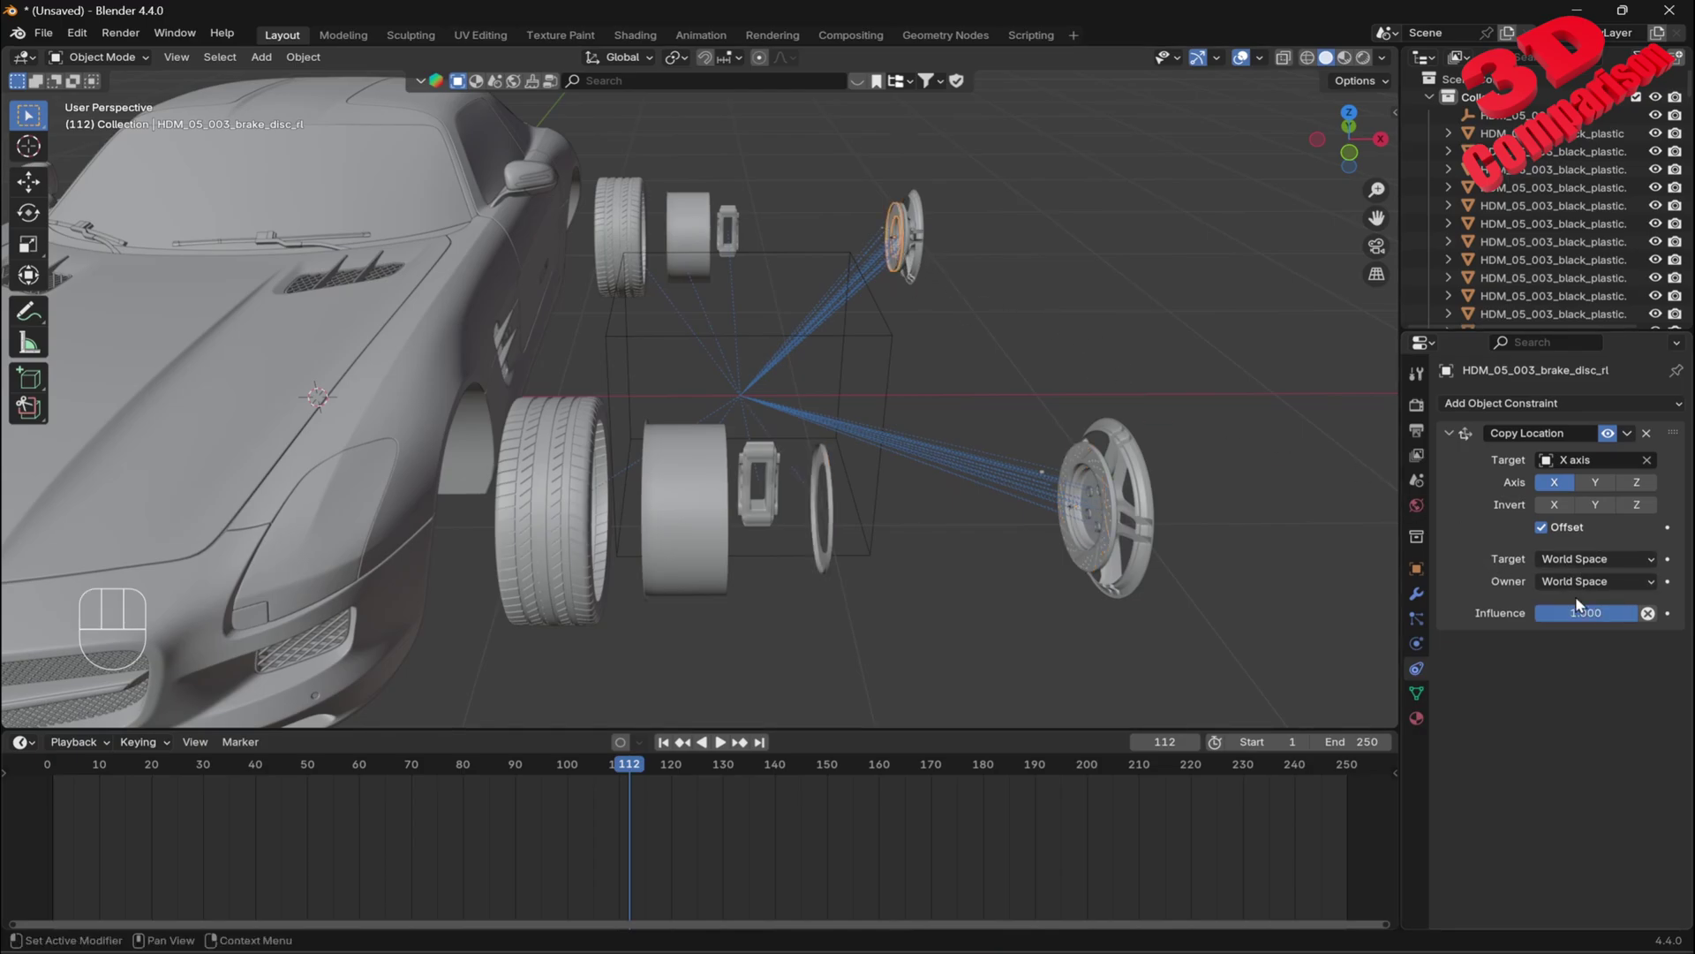
pyautogui.click(1588, 621)
pyautogui.write('0.6')
pyautogui.press('Return')
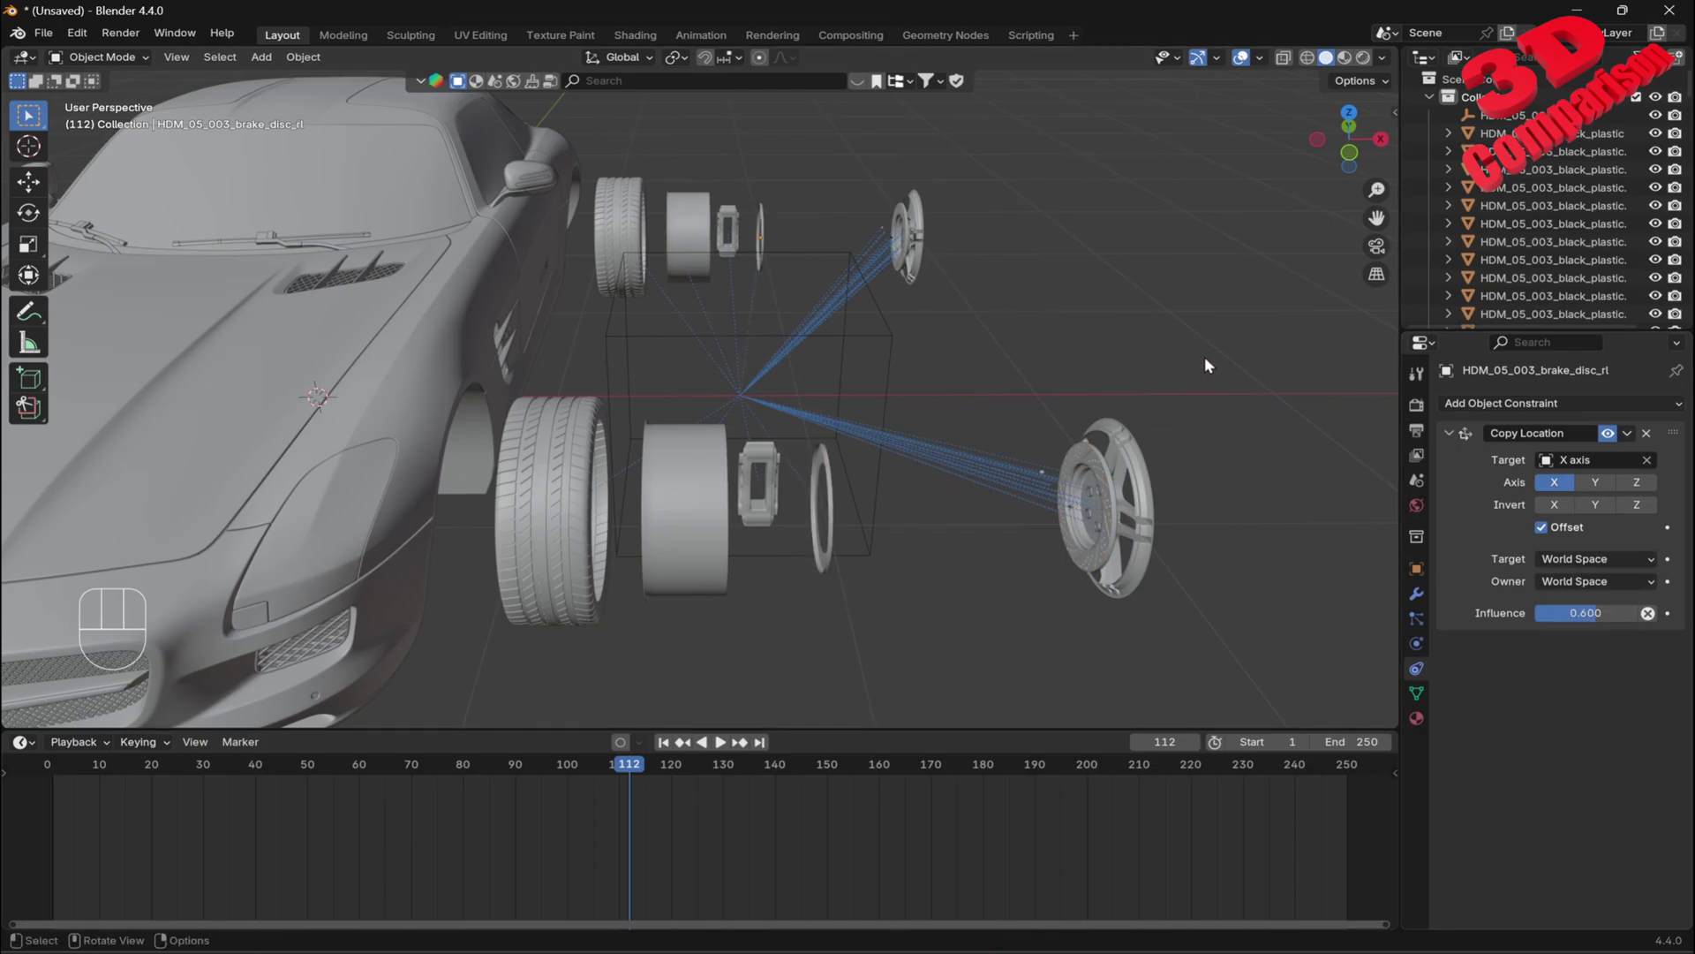
# - Set the Copy Location influence of the outer front-left and rear-left brake discs to 0.7
pyautogui.click(1109, 466)
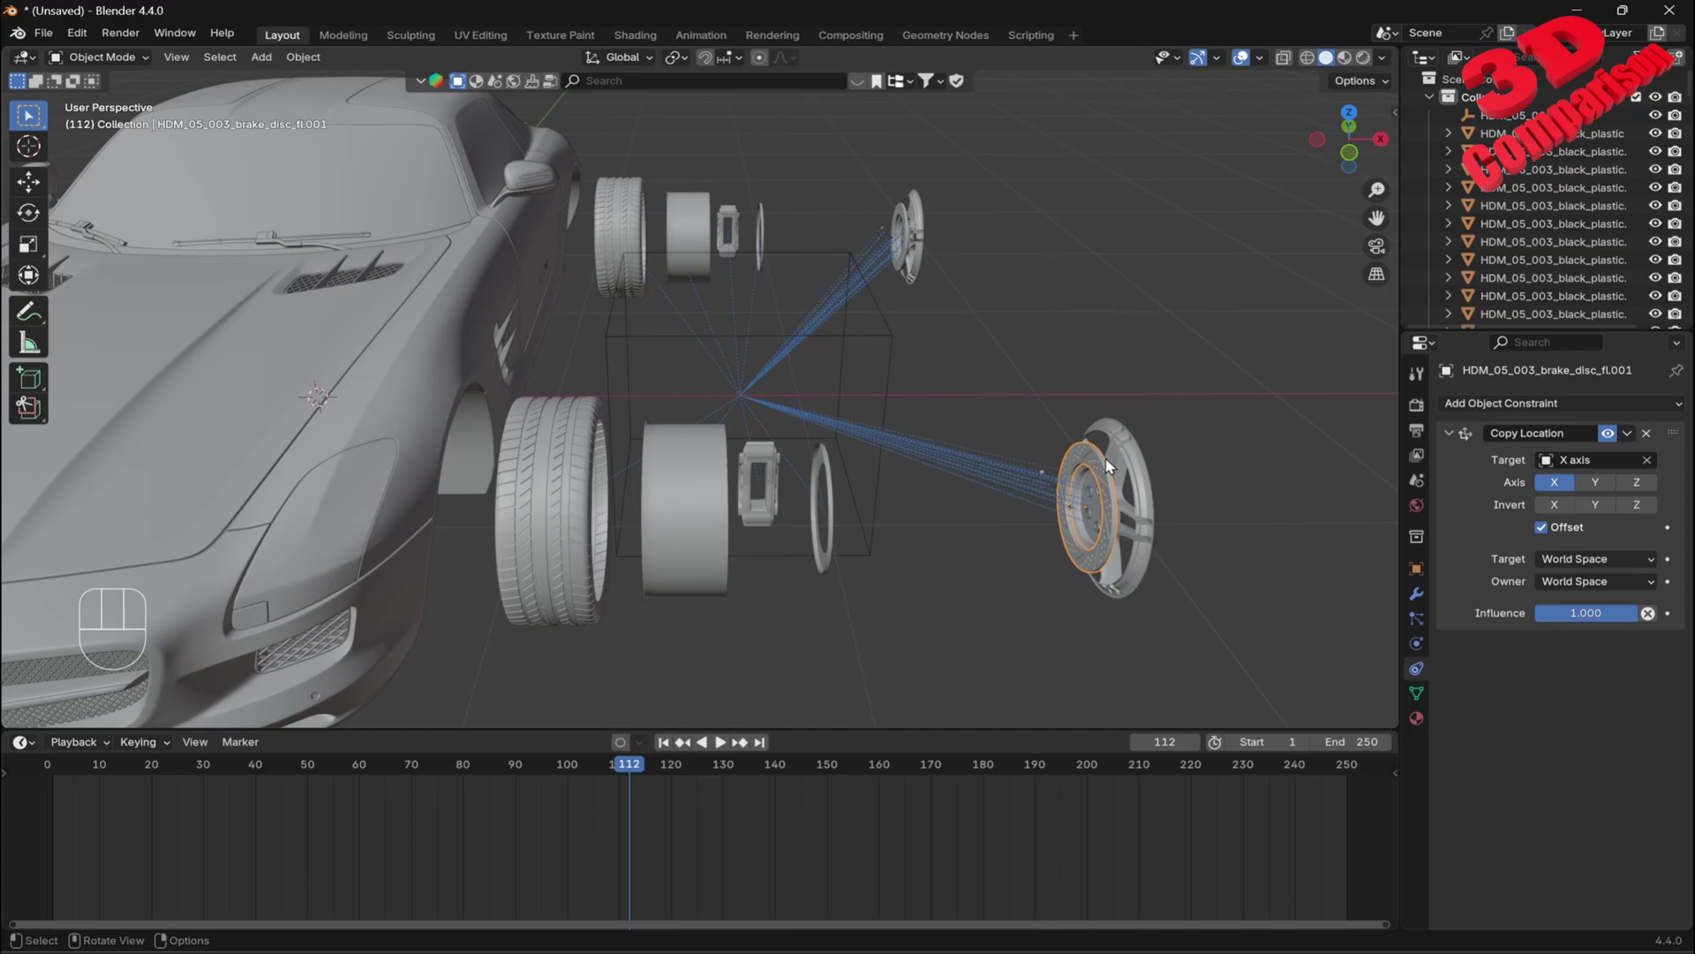
pyautogui.click(1602, 611)
pyautogui.press('Return')
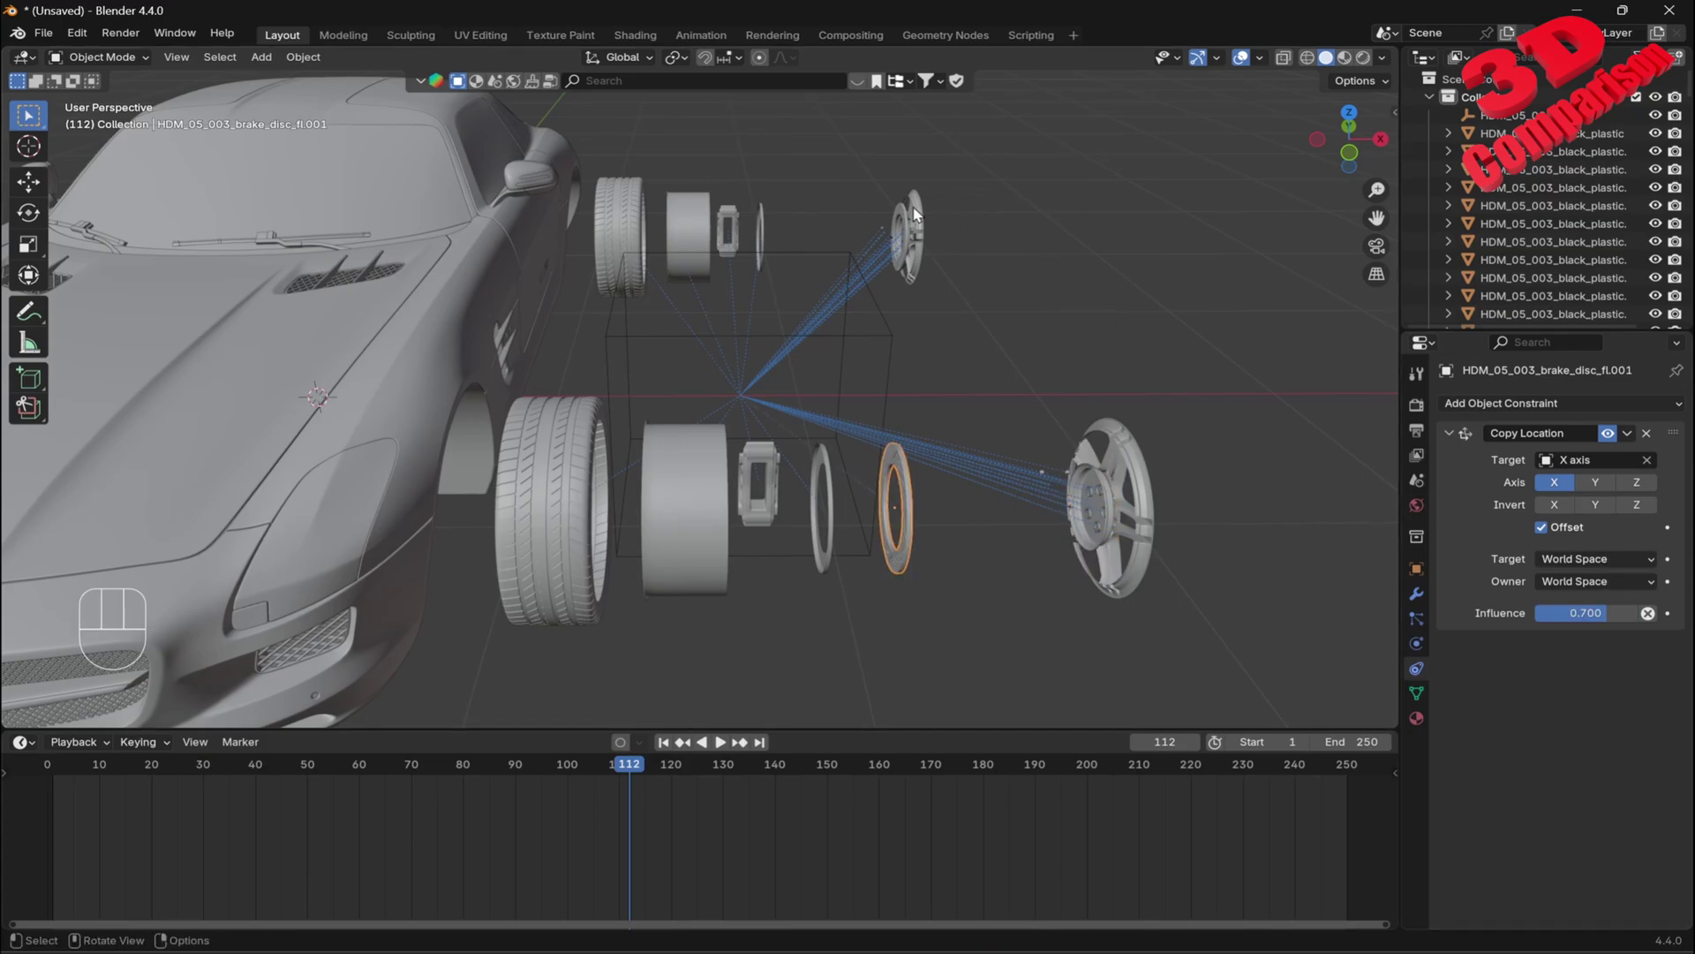
pyautogui.click(915, 221)
pyautogui.click(1589, 613)
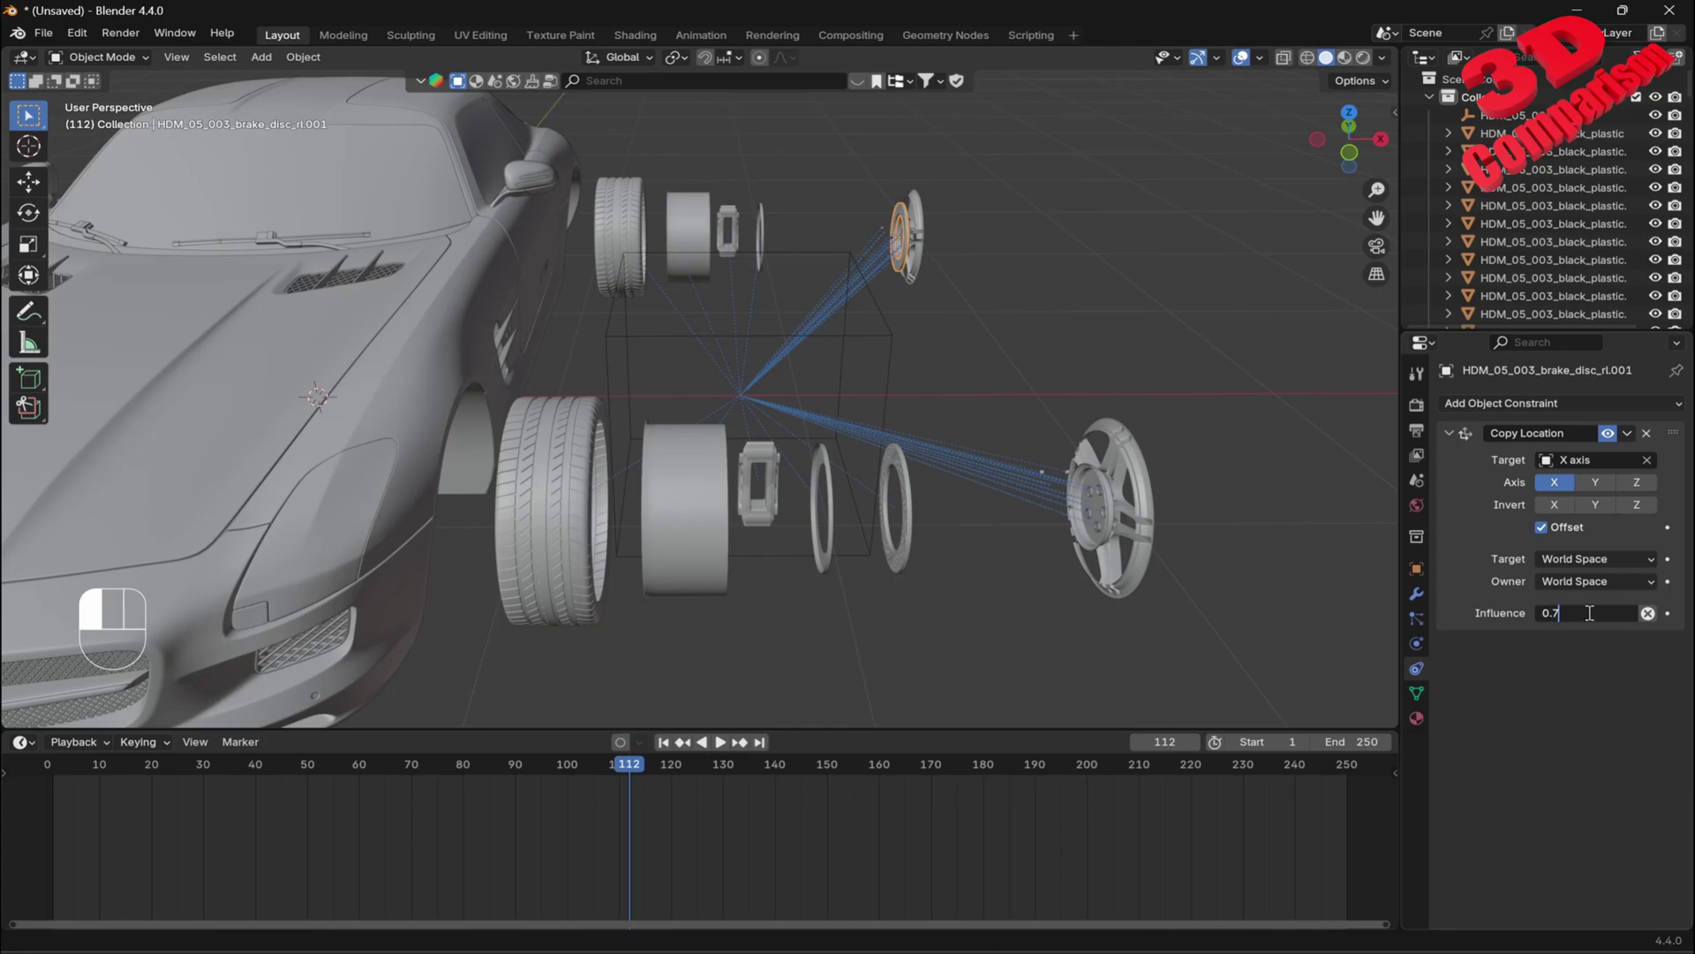
pyautogui.write('0.7')
pyautogui.press('Return')
# - Set the Copy Location influence of the front-left and rear-left brake centers to 0.8
pyautogui.click(917, 243)
pyautogui.click(1098, 490)
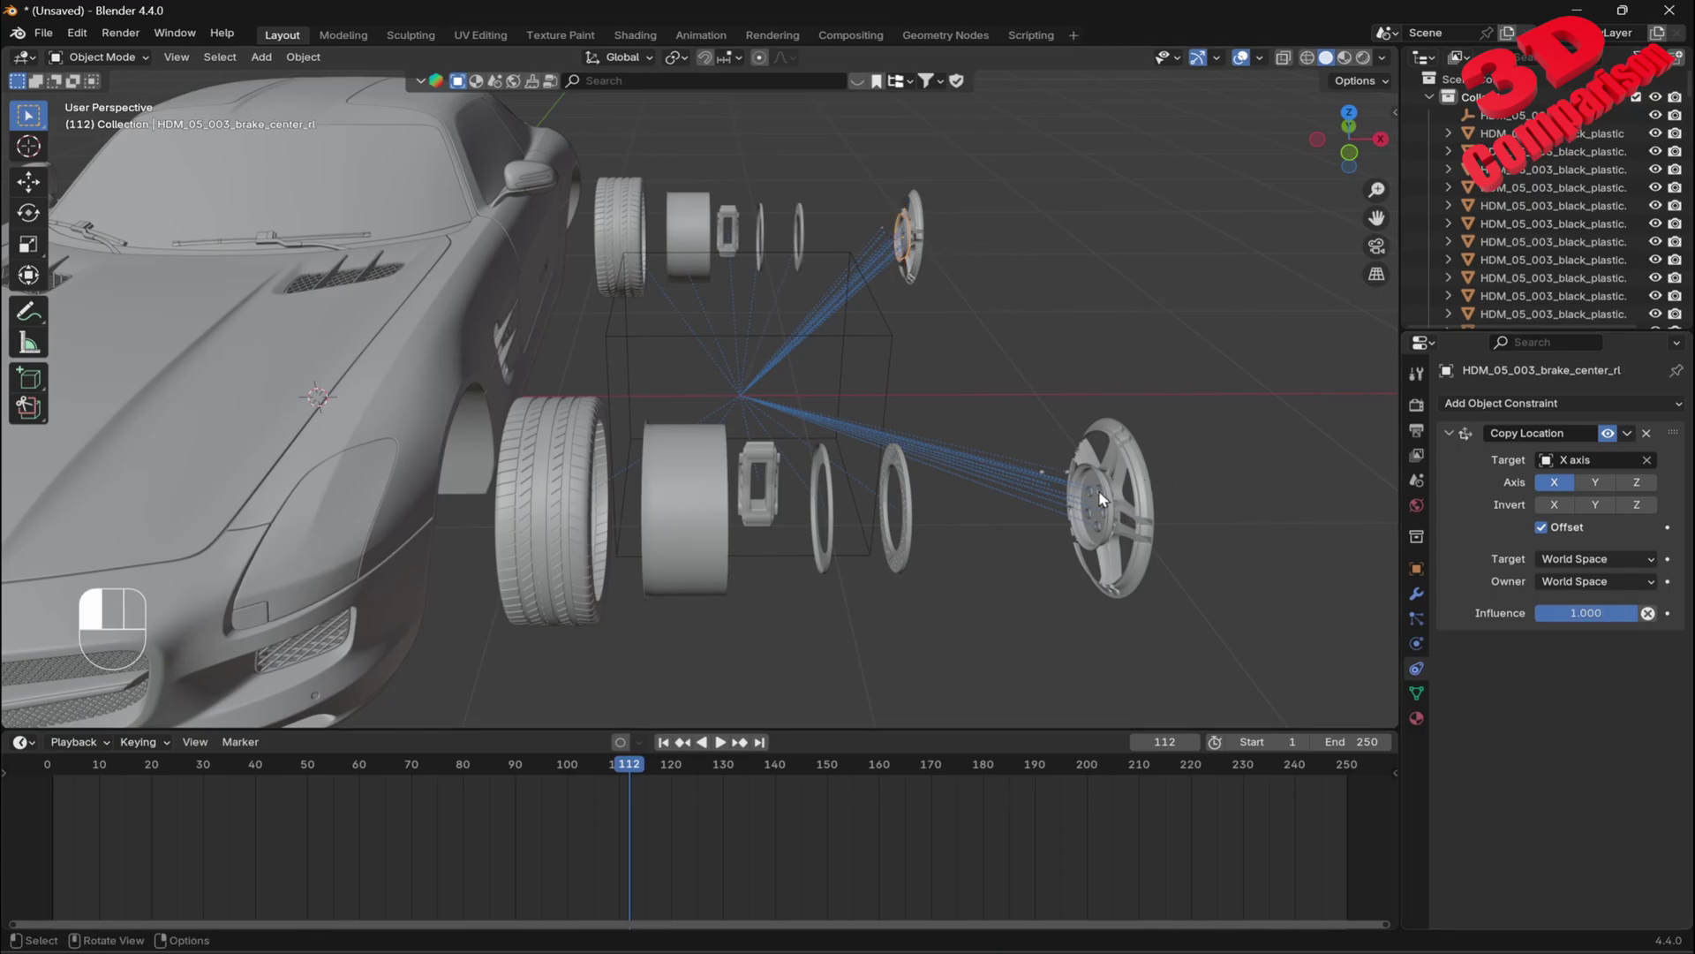
pyautogui.moveTo(1151, 495); pyautogui.dragTo(1073, 485, button='middle')
pyautogui.click(725, 497)
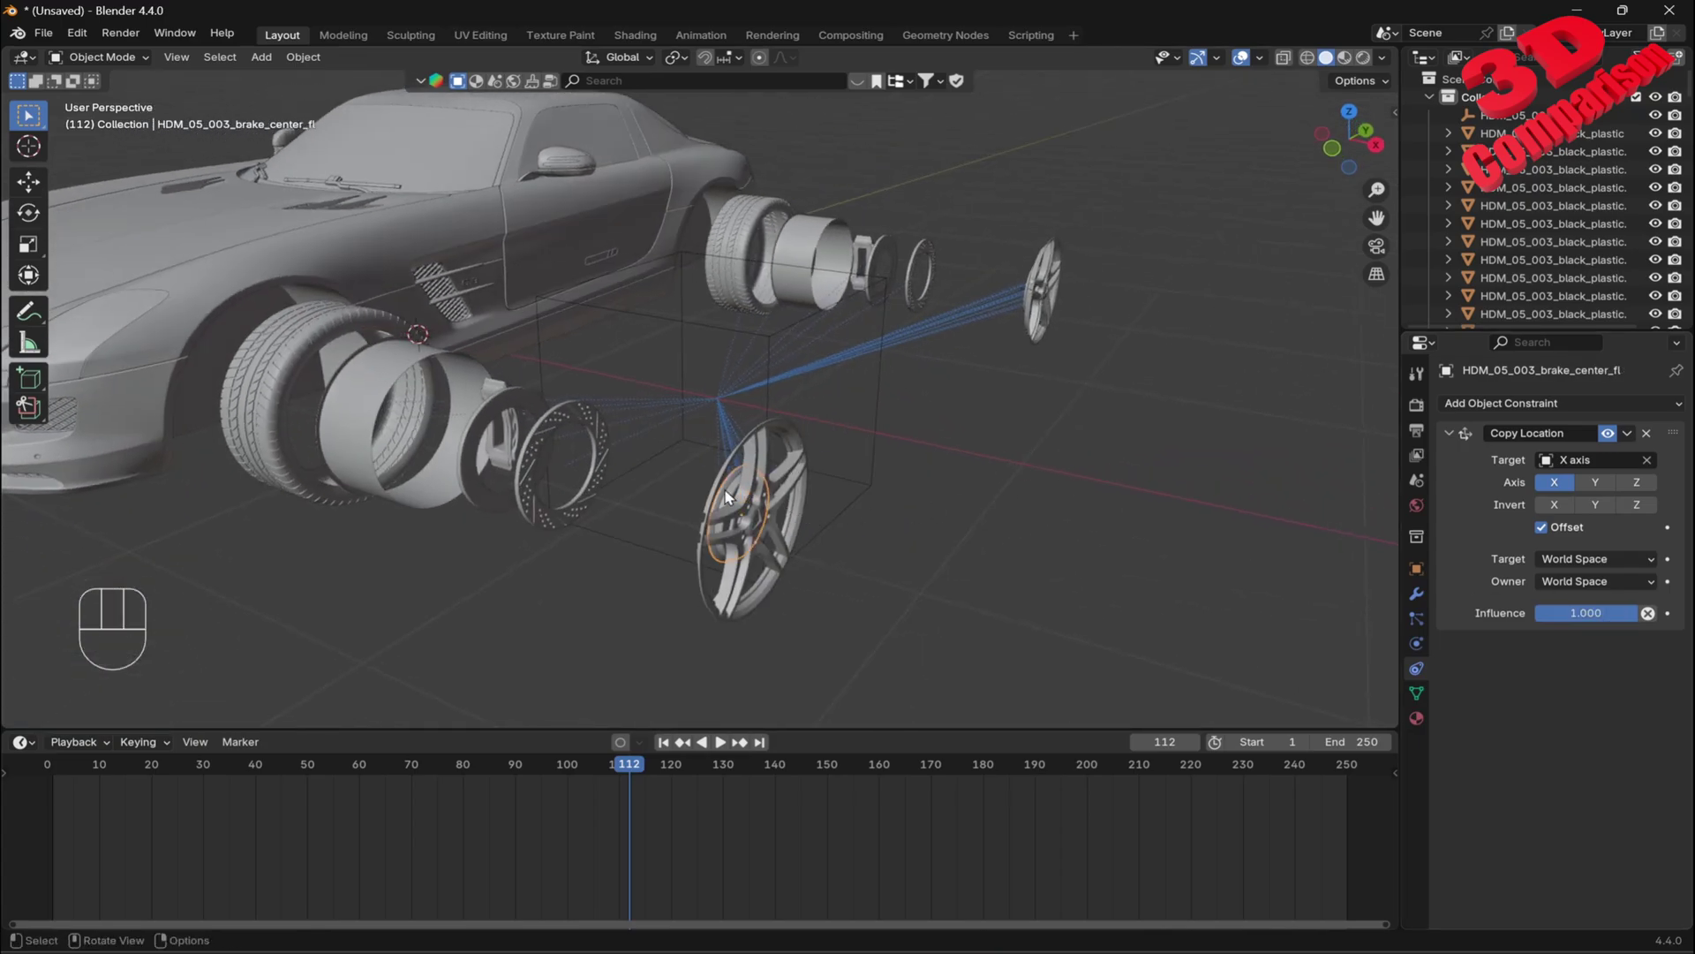
pyautogui.keyDown('shift'); pyautogui.moveTo(940, 457); pyautogui.dragTo(1035, 404, button='middle'); pyautogui.keyUp('shift')
pyautogui.click(1589, 612)
pyautogui.write('0')
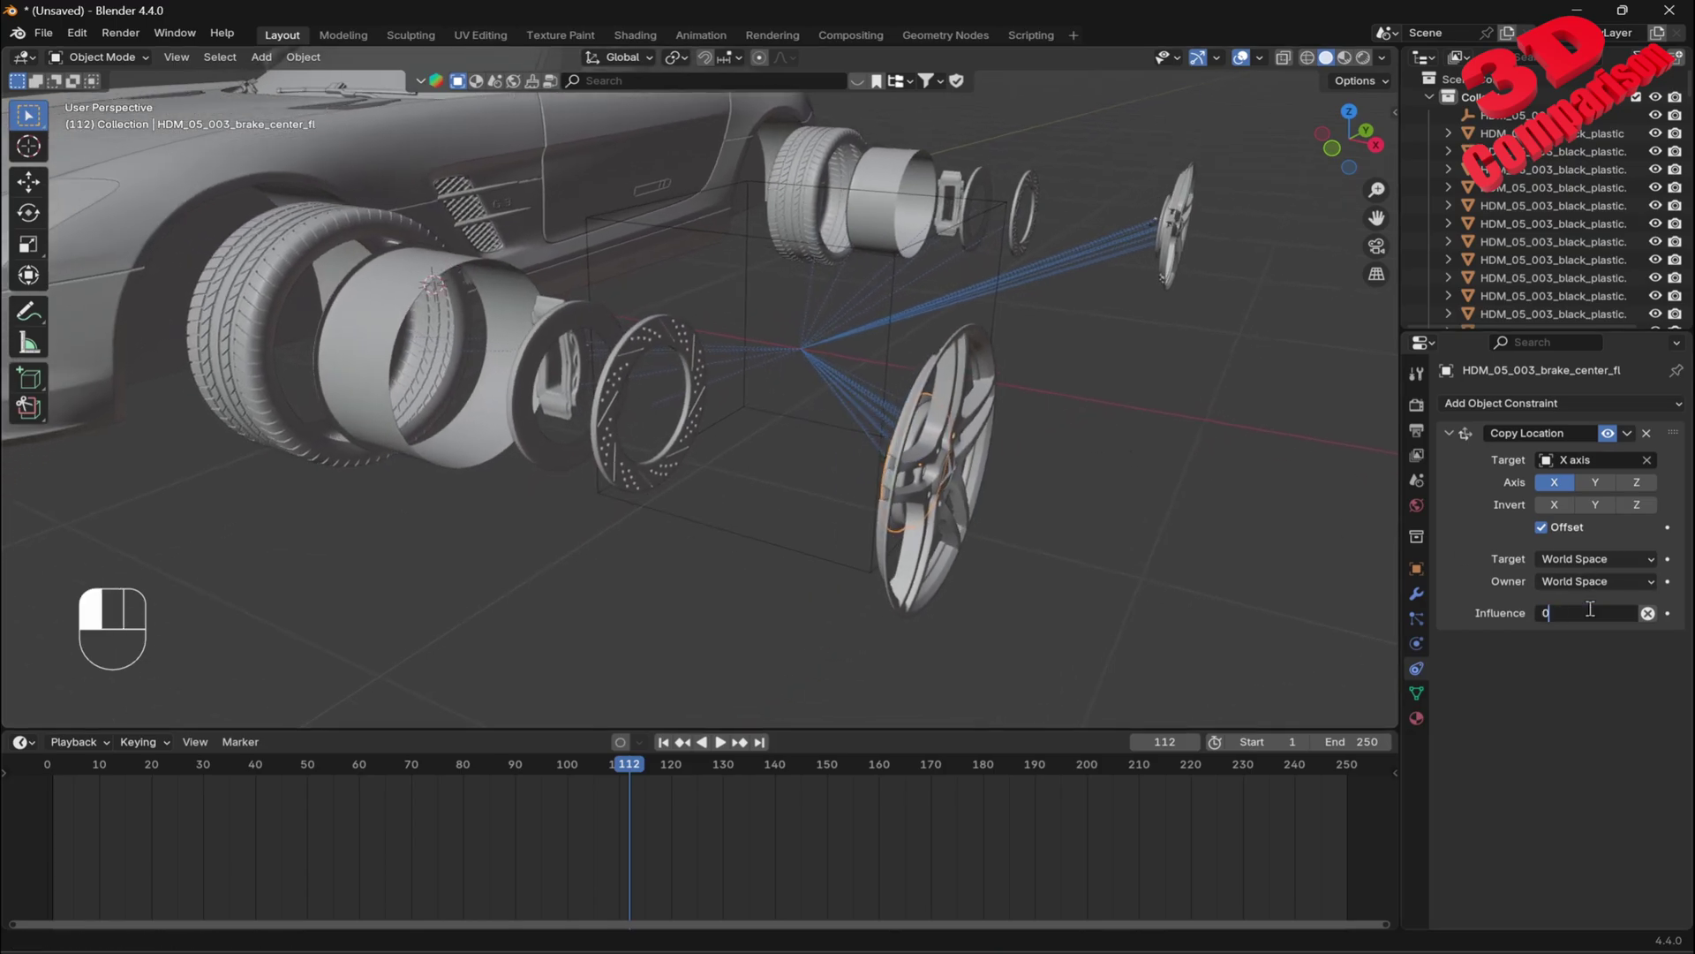
pyautogui.write('.8')
pyautogui.press('Return')
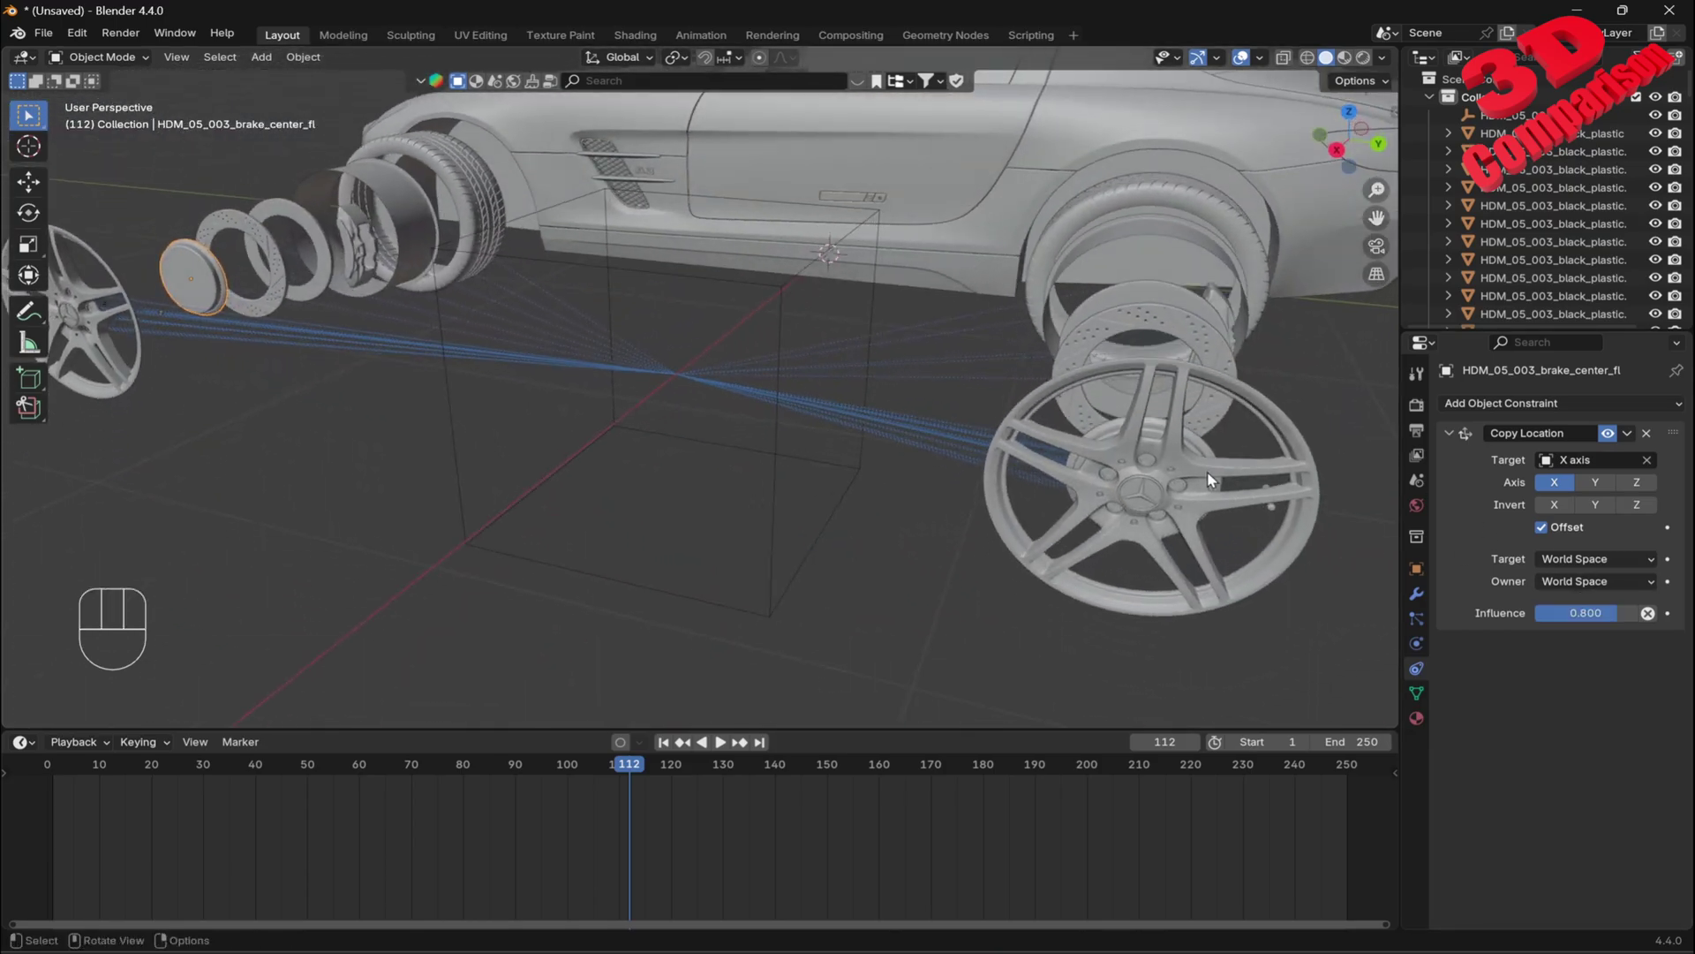
pyautogui.click(1588, 613)
pyautogui.write('0.8')
pyautogui.press('Return')
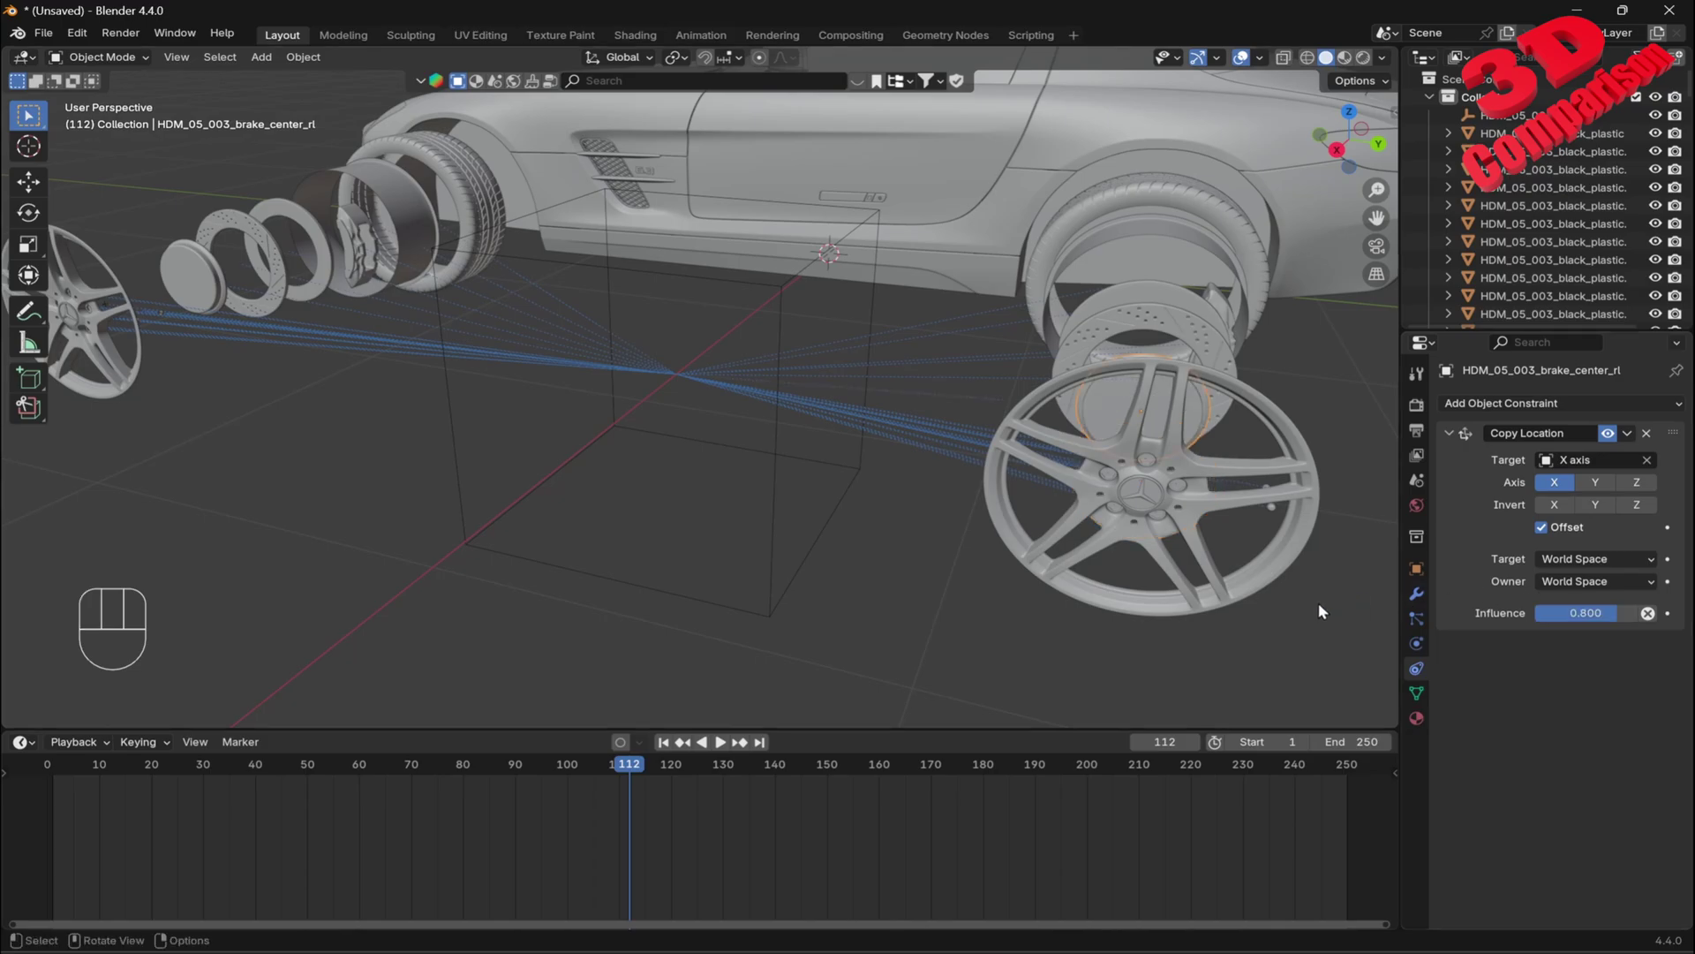
# - Set the Copy Location influence of the spoked rear-left and front-left rims to 0.9
pyautogui.moveTo(1244, 662); pyautogui.dragTo(1073, 496, button='middle')
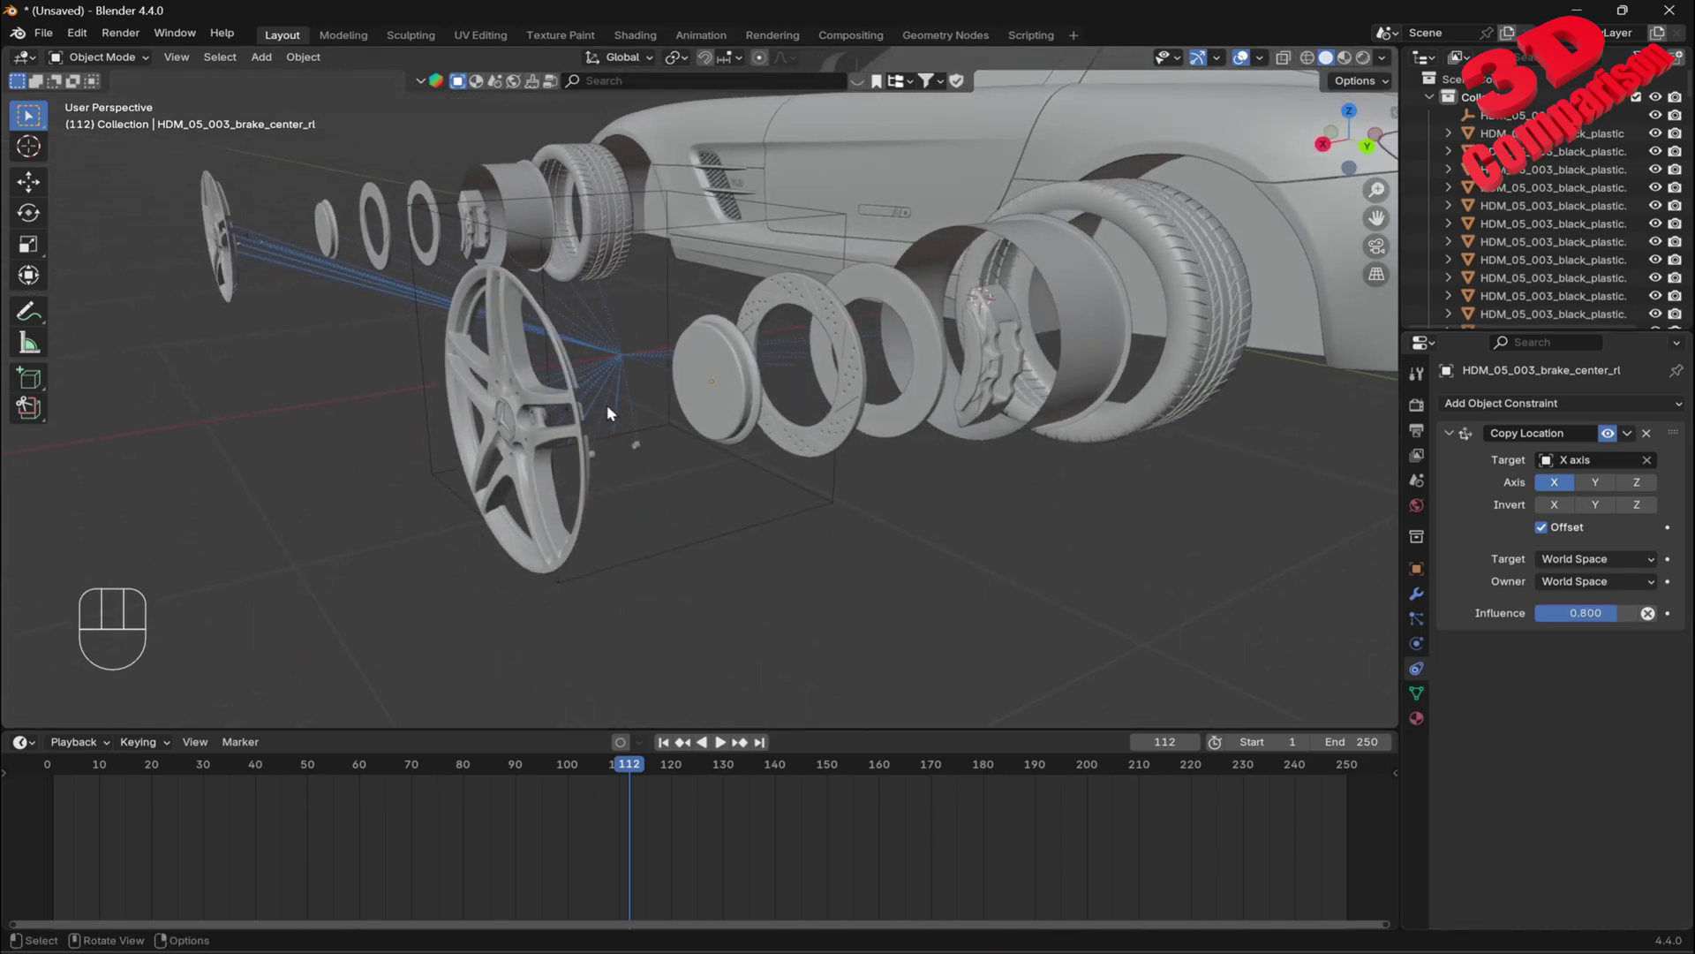
pyautogui.click(535, 430)
pyautogui.scroll(-2, 541, 433)
pyautogui.keyDown('shift'); pyautogui.moveTo(541, 433); pyautogui.dragTo(733, 507, button='middle'); pyautogui.keyUp('shift')
pyautogui.click(1581, 613)
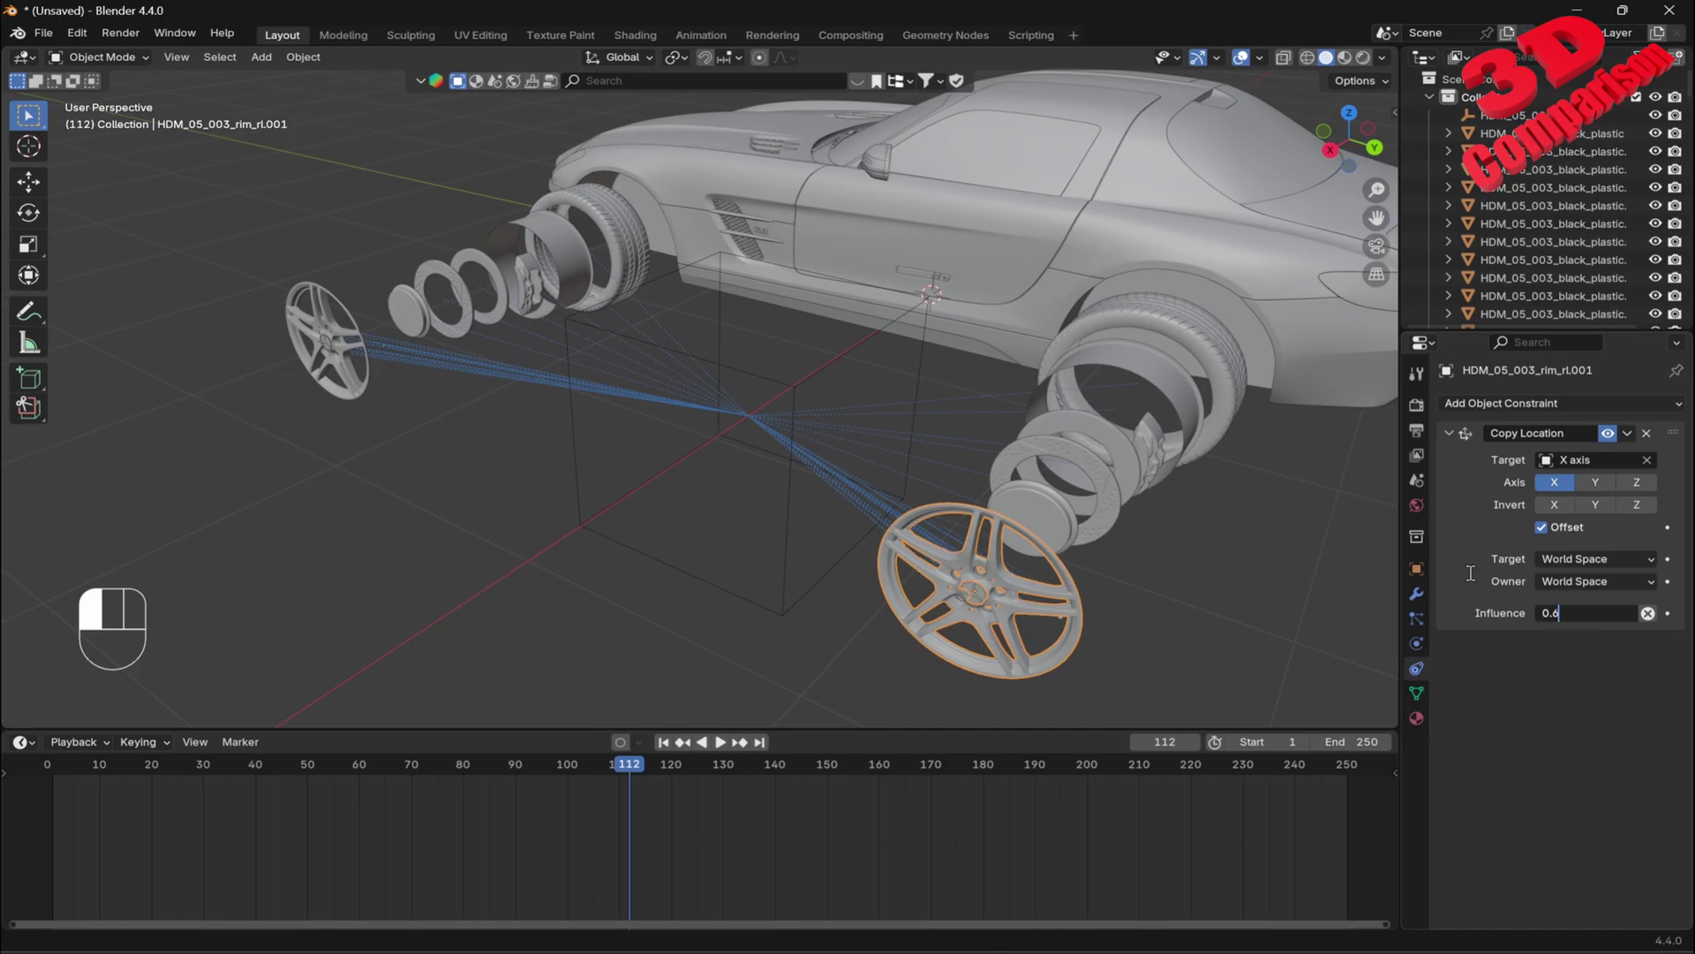
pyautogui.write('0.9')
pyautogui.press('Return')
pyautogui.click(355, 340)
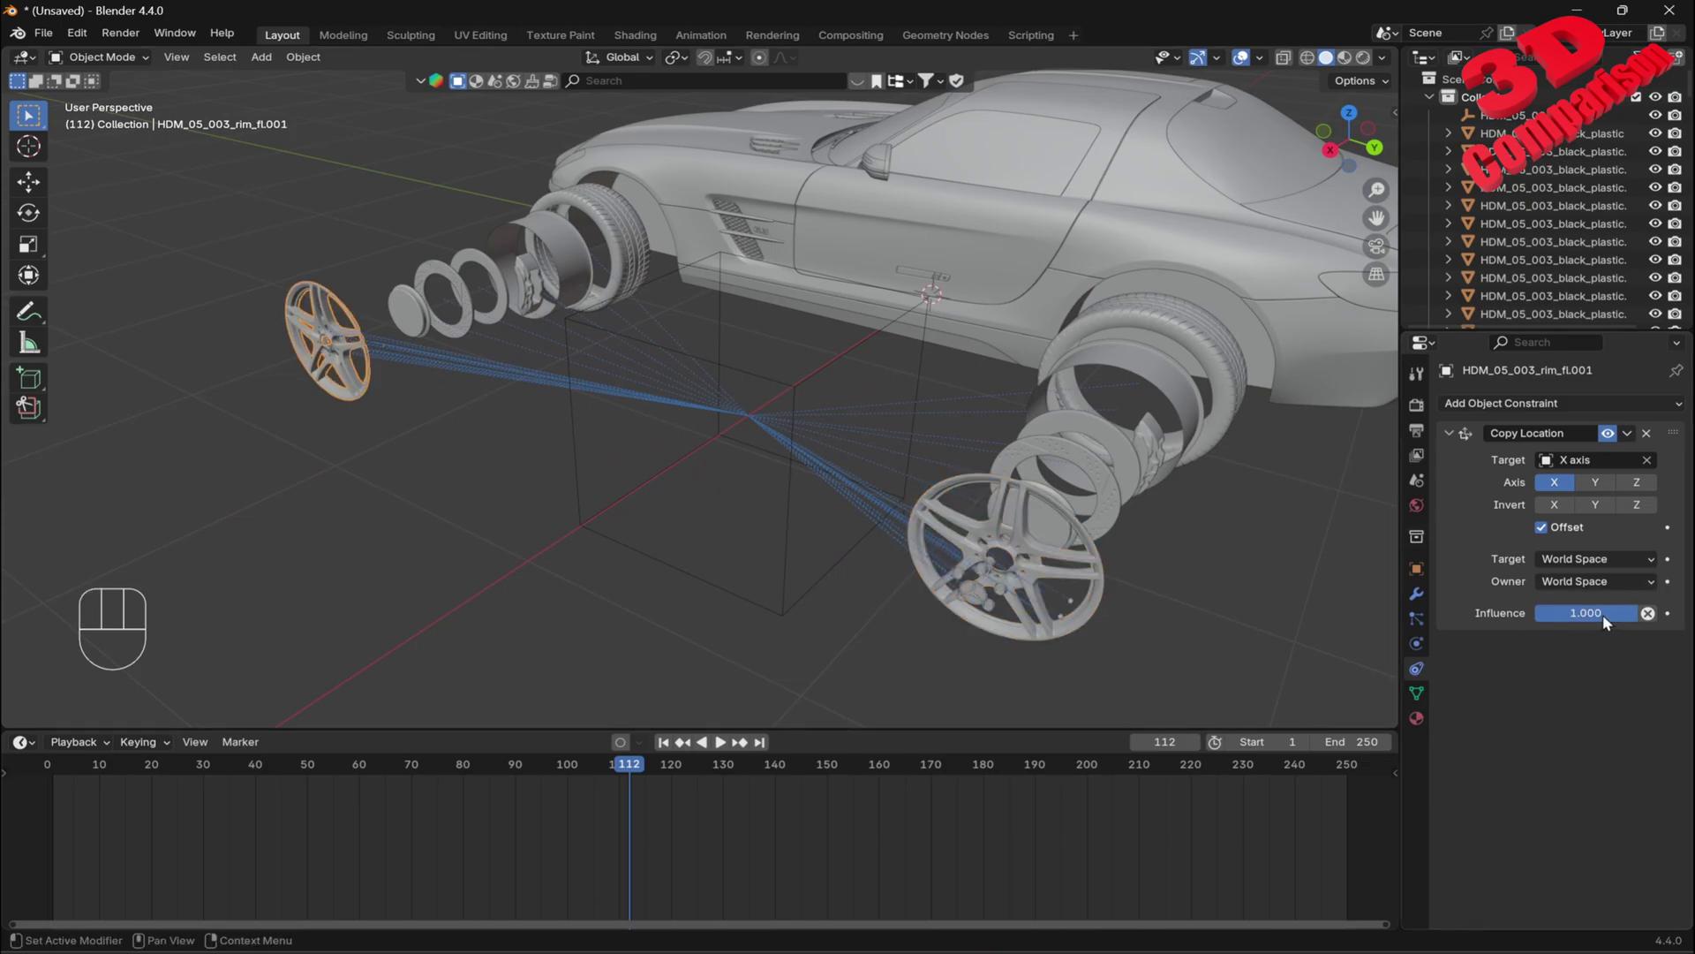
pyautogui.click(1595, 613)
pyautogui.write('0.9')
pyautogui.press('Return')
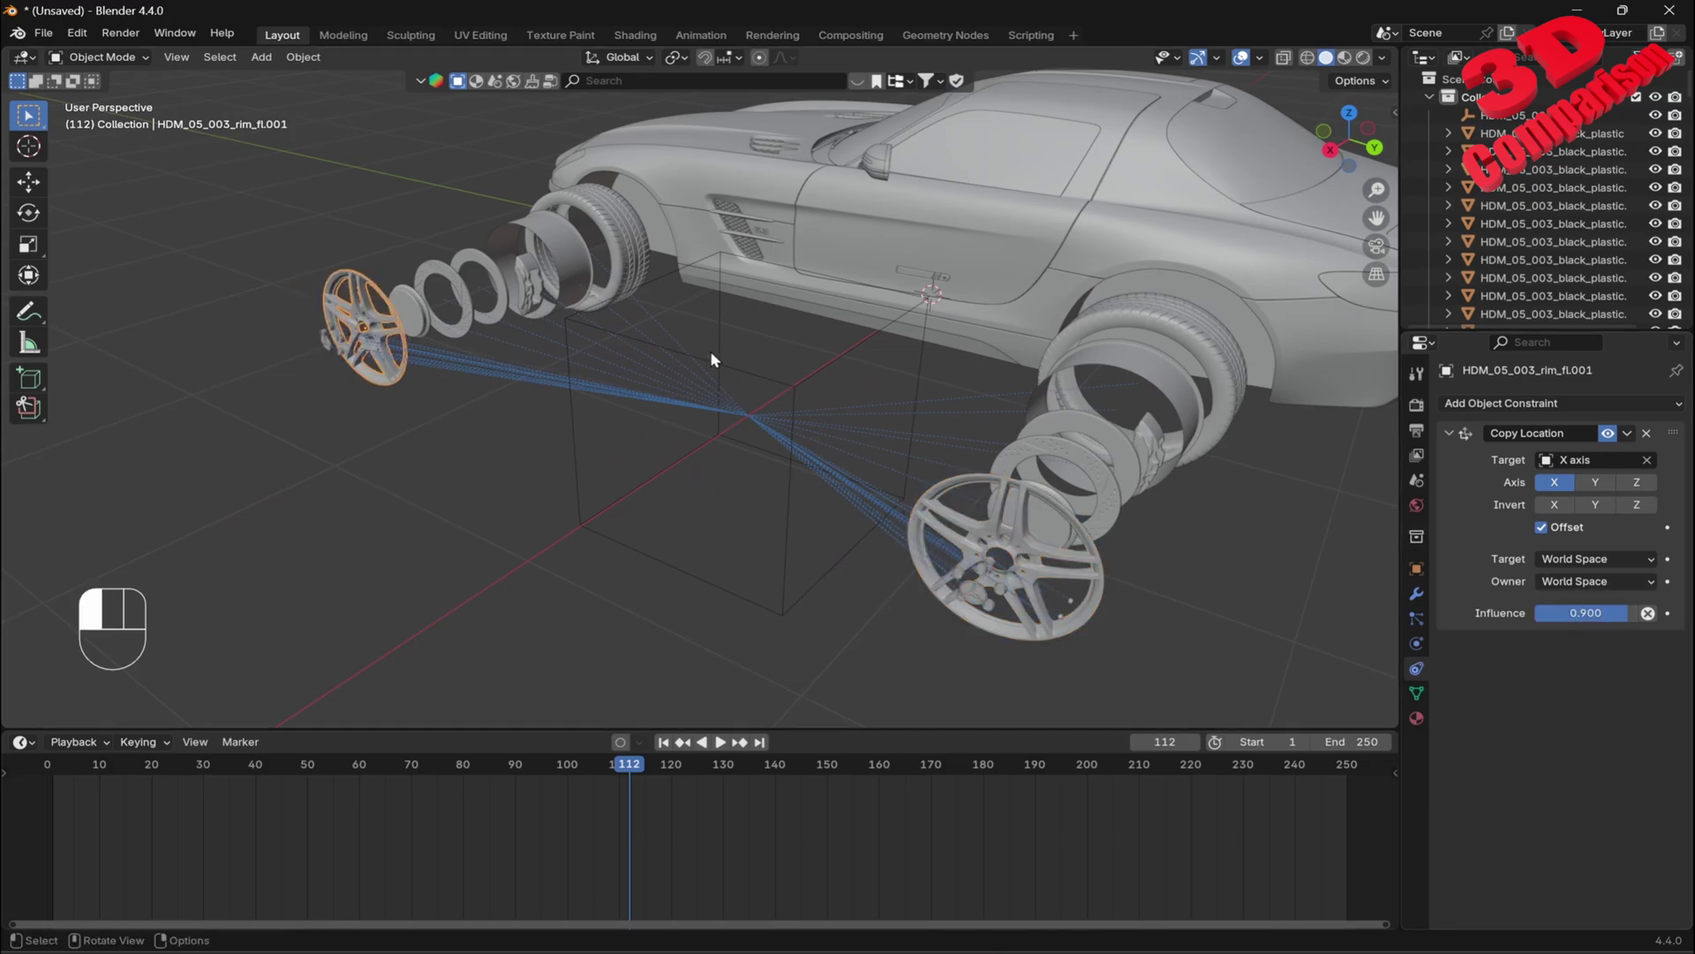
# - Rewind to frame 0 and play the animation to check how the left-side wheel parts separate
pyautogui.moveTo(709, 352); pyautogui.dragTo(1005, 412, button='middle')
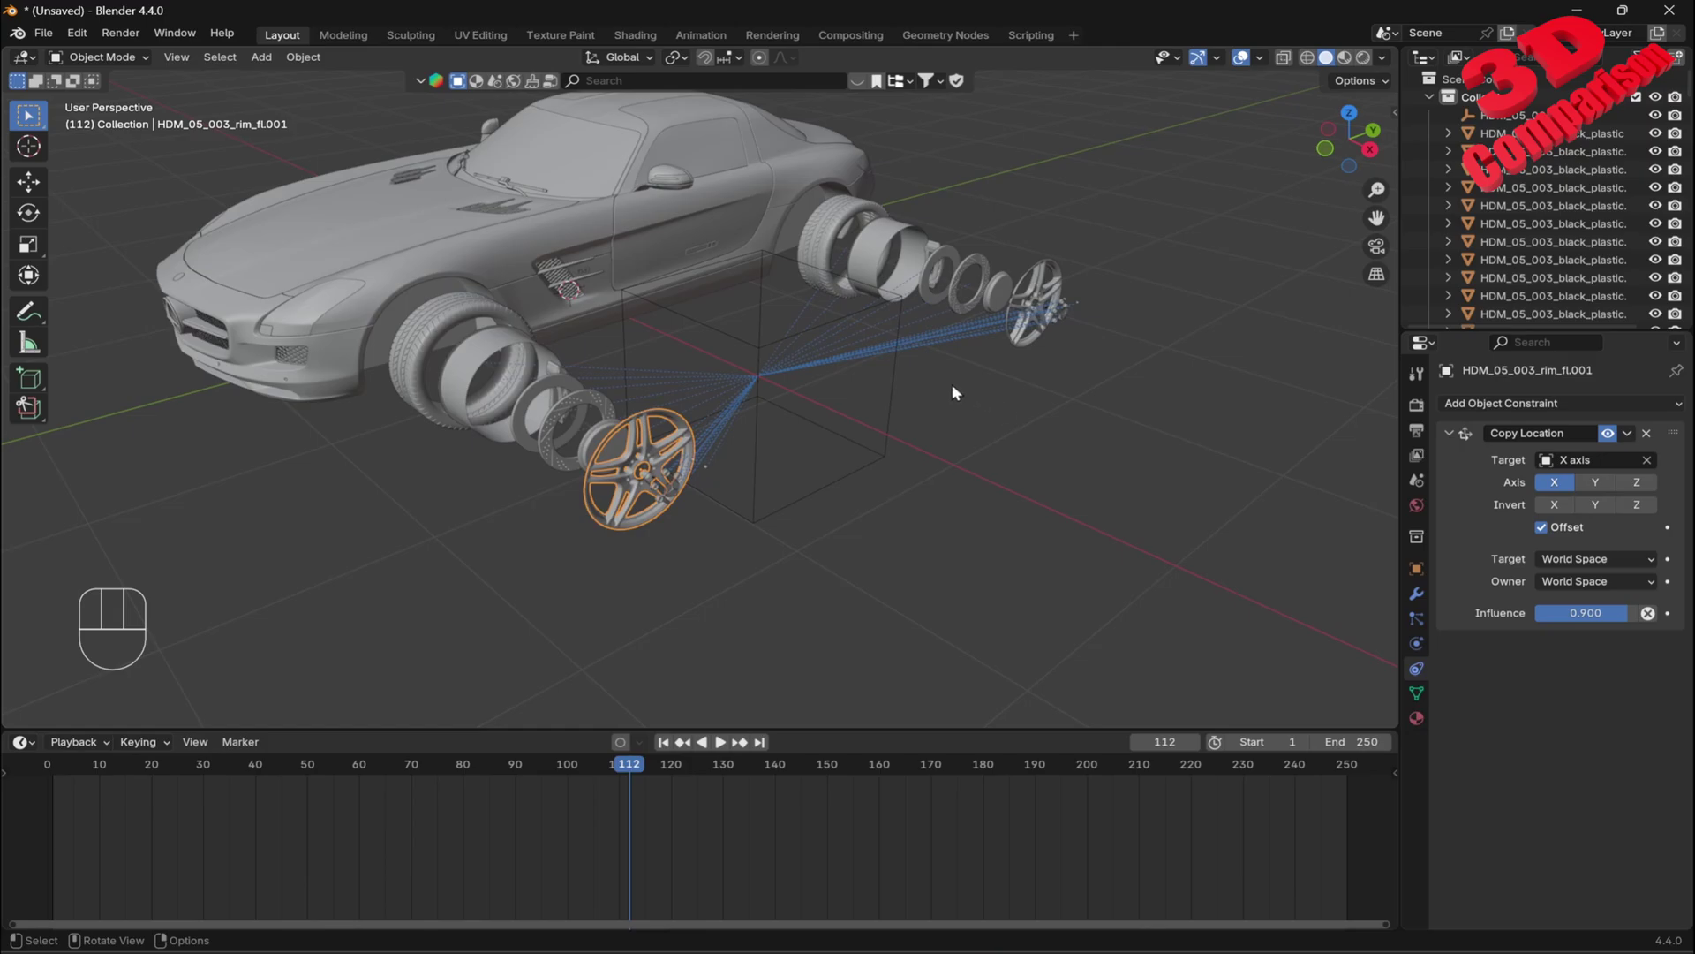
pyautogui.keyDown('shift'); pyautogui.moveTo(924, 351); pyautogui.dragTo(945, 404, button='middle'); pyautogui.keyUp('shift')
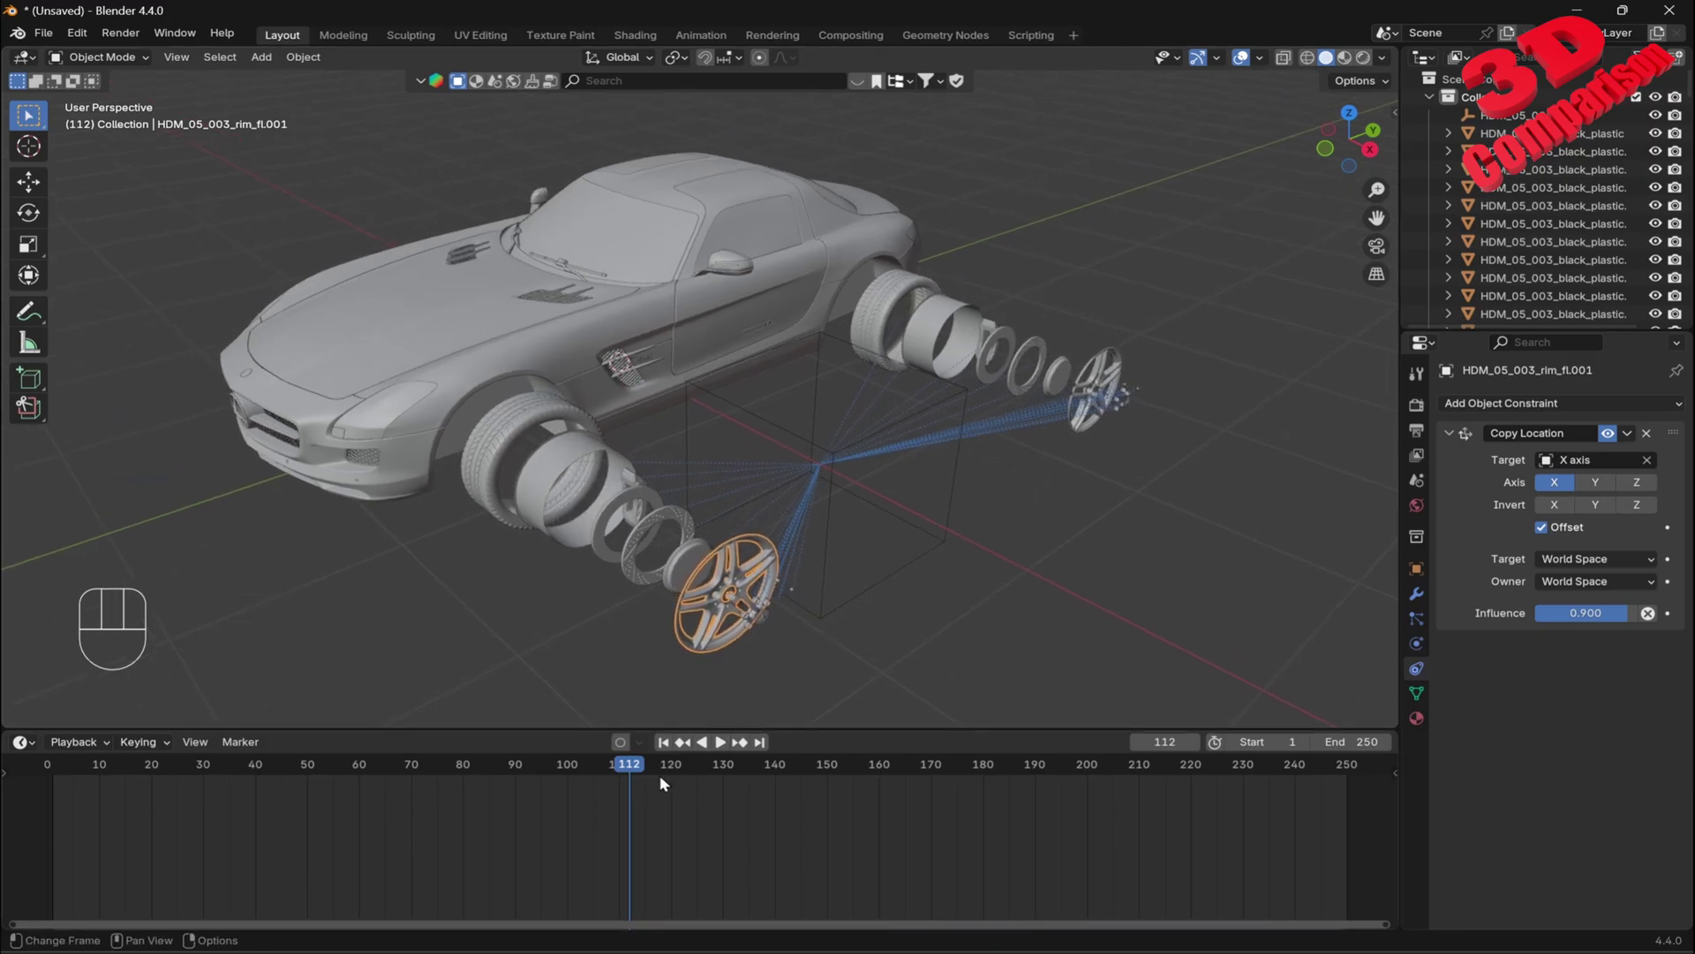
pyautogui.moveTo(640, 773); pyautogui.dragTo(44, 771)
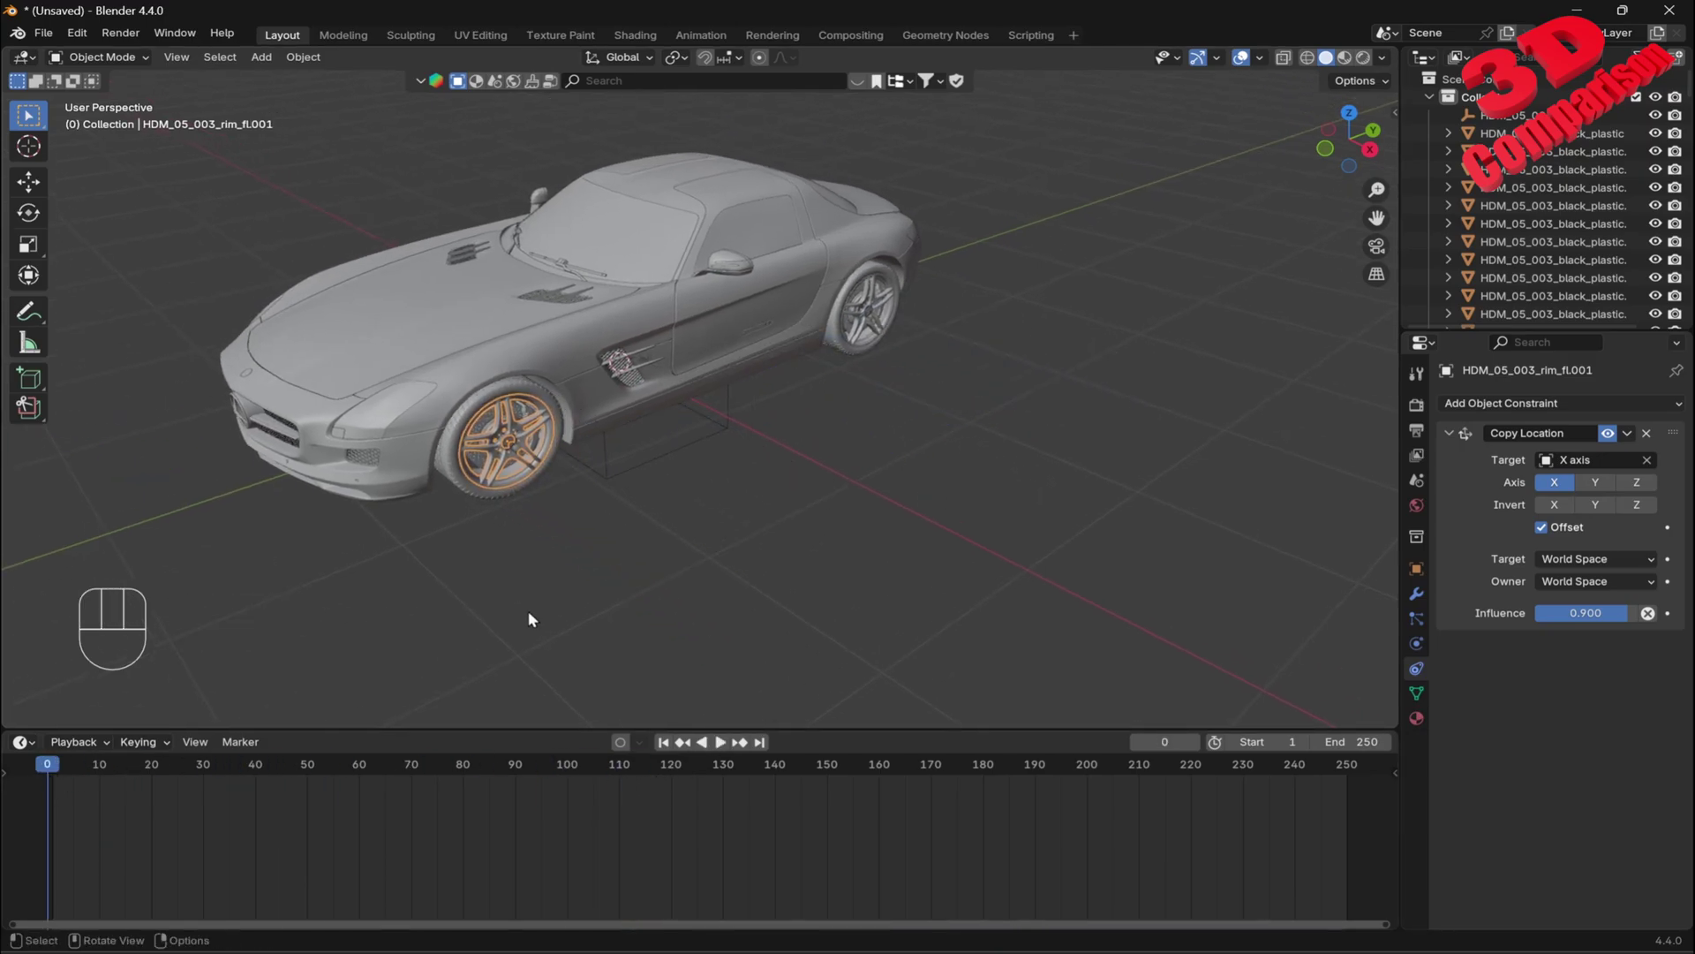
pyautogui.press('space')
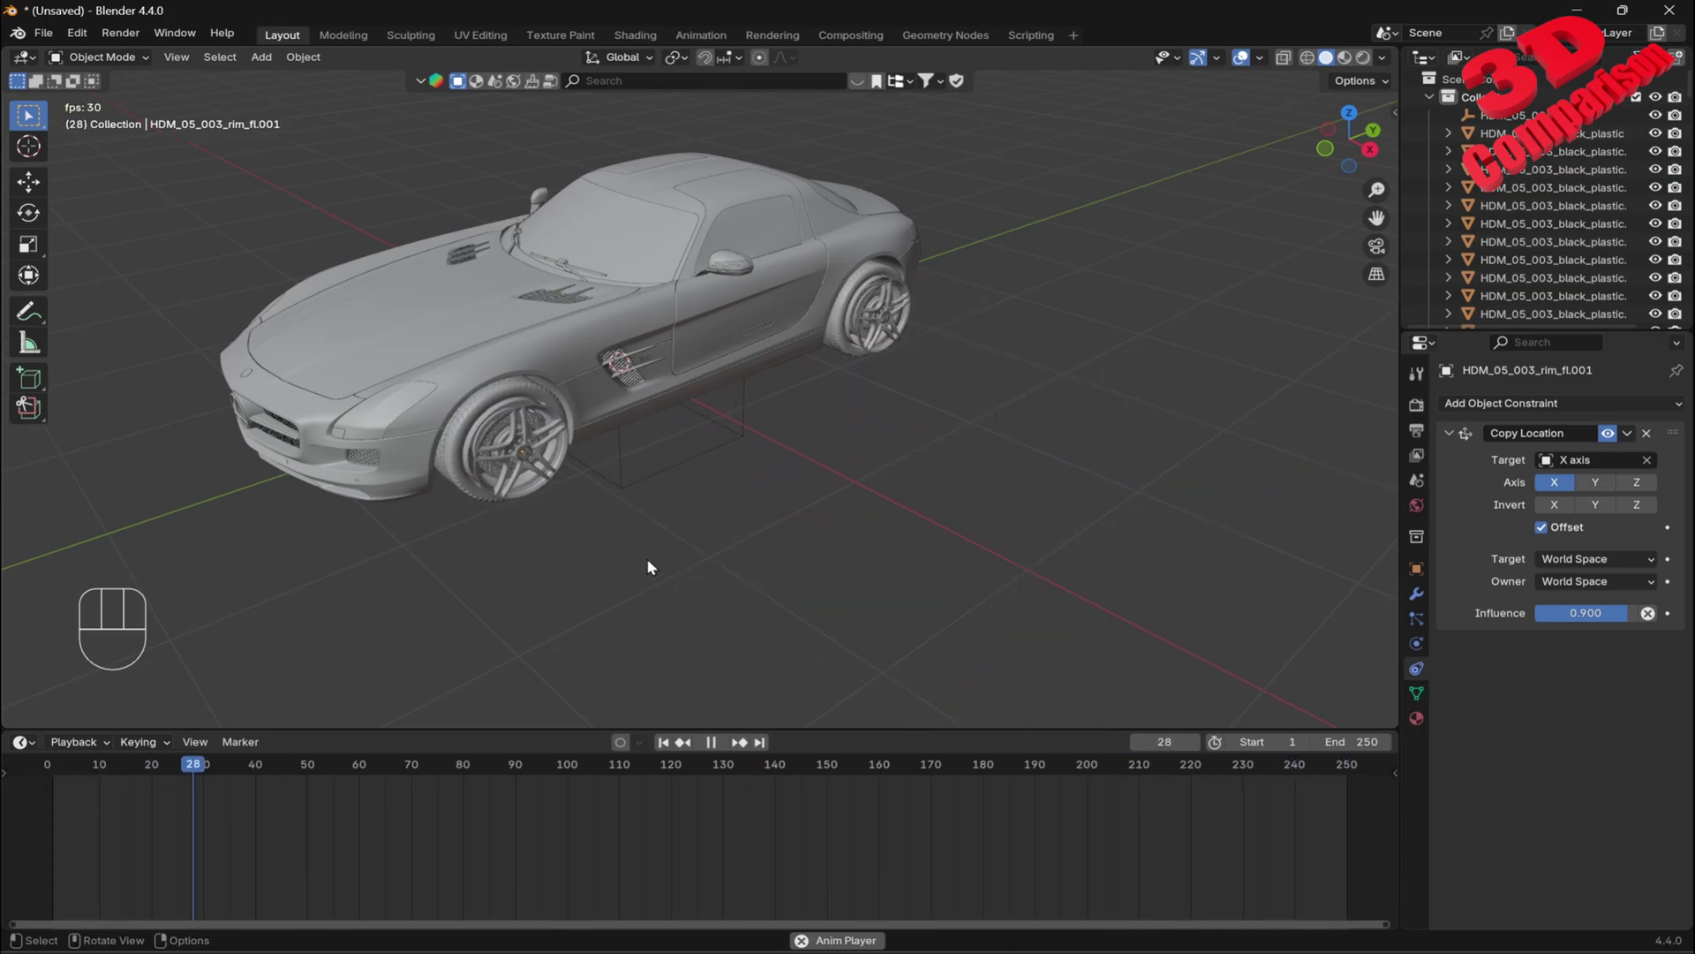
# - Stop playback, move the X axis empty's end keyframe to frame 90, and rewind to frame 1
pyautogui.press('space')
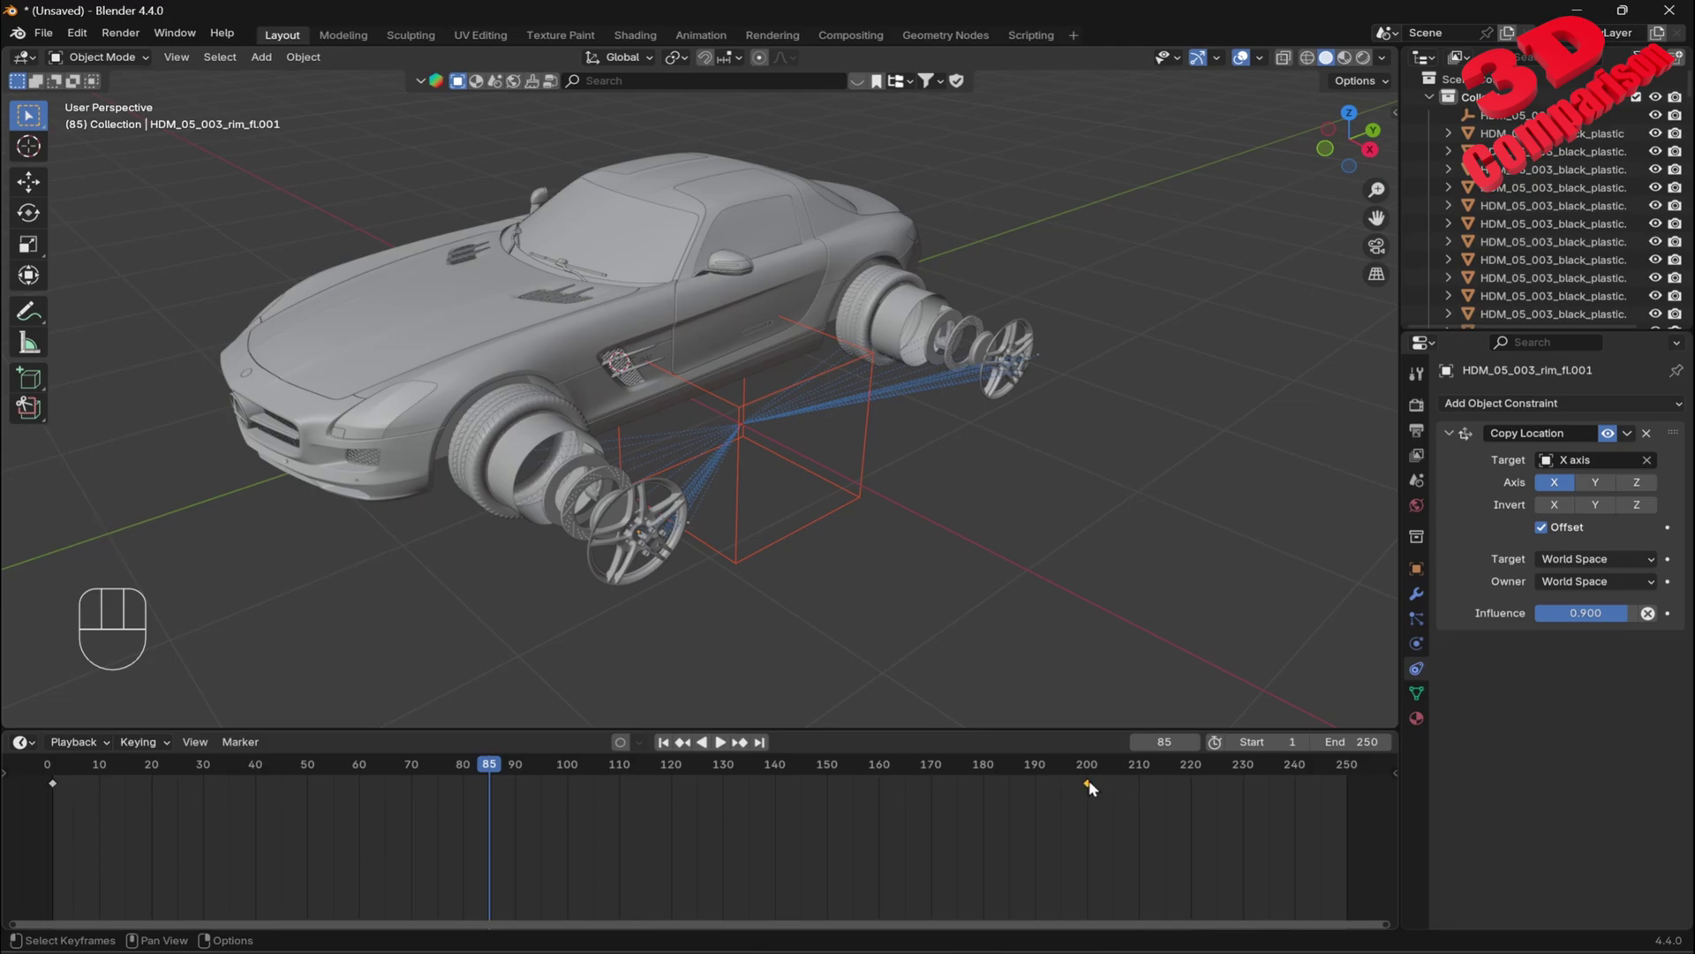
pyautogui.click(1089, 786)
pyautogui.moveTo(1089, 786); pyautogui.dragTo(76, 781)
pyautogui.scroll(-2, 766, 539)
pyautogui.click(644, 602)
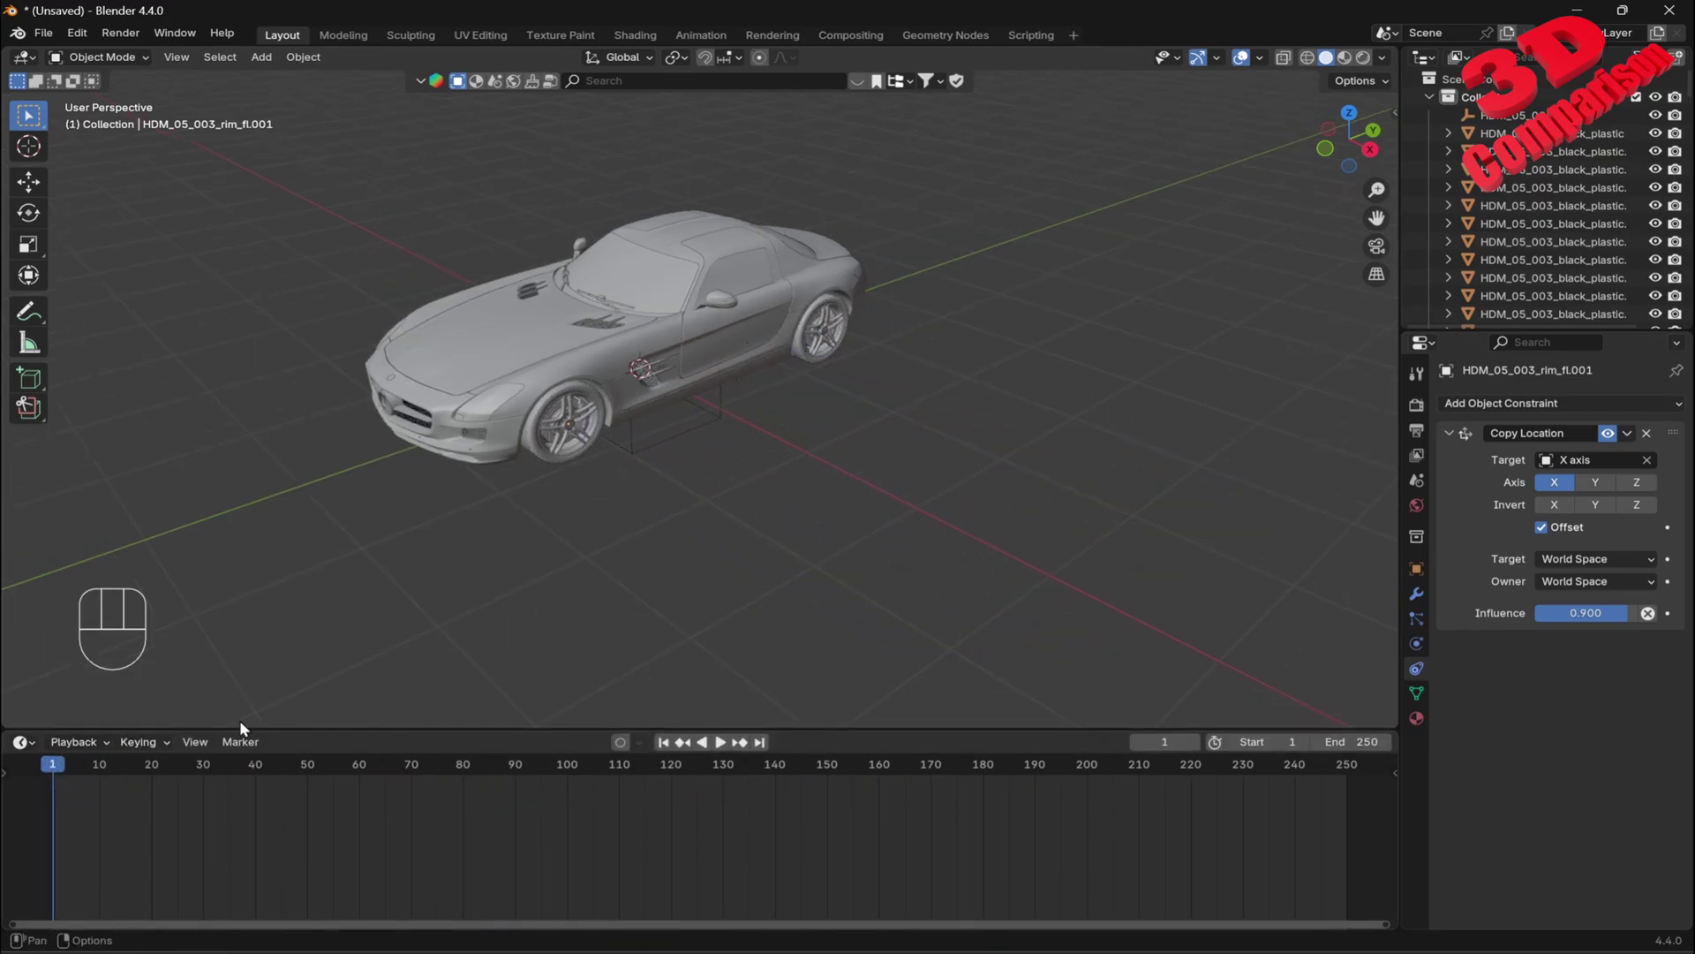
# - Play the animation from frame 1 to check the left-side wheel separation, and inspect the X axis empty and the front-left tire's constraint
pyautogui.press('space')
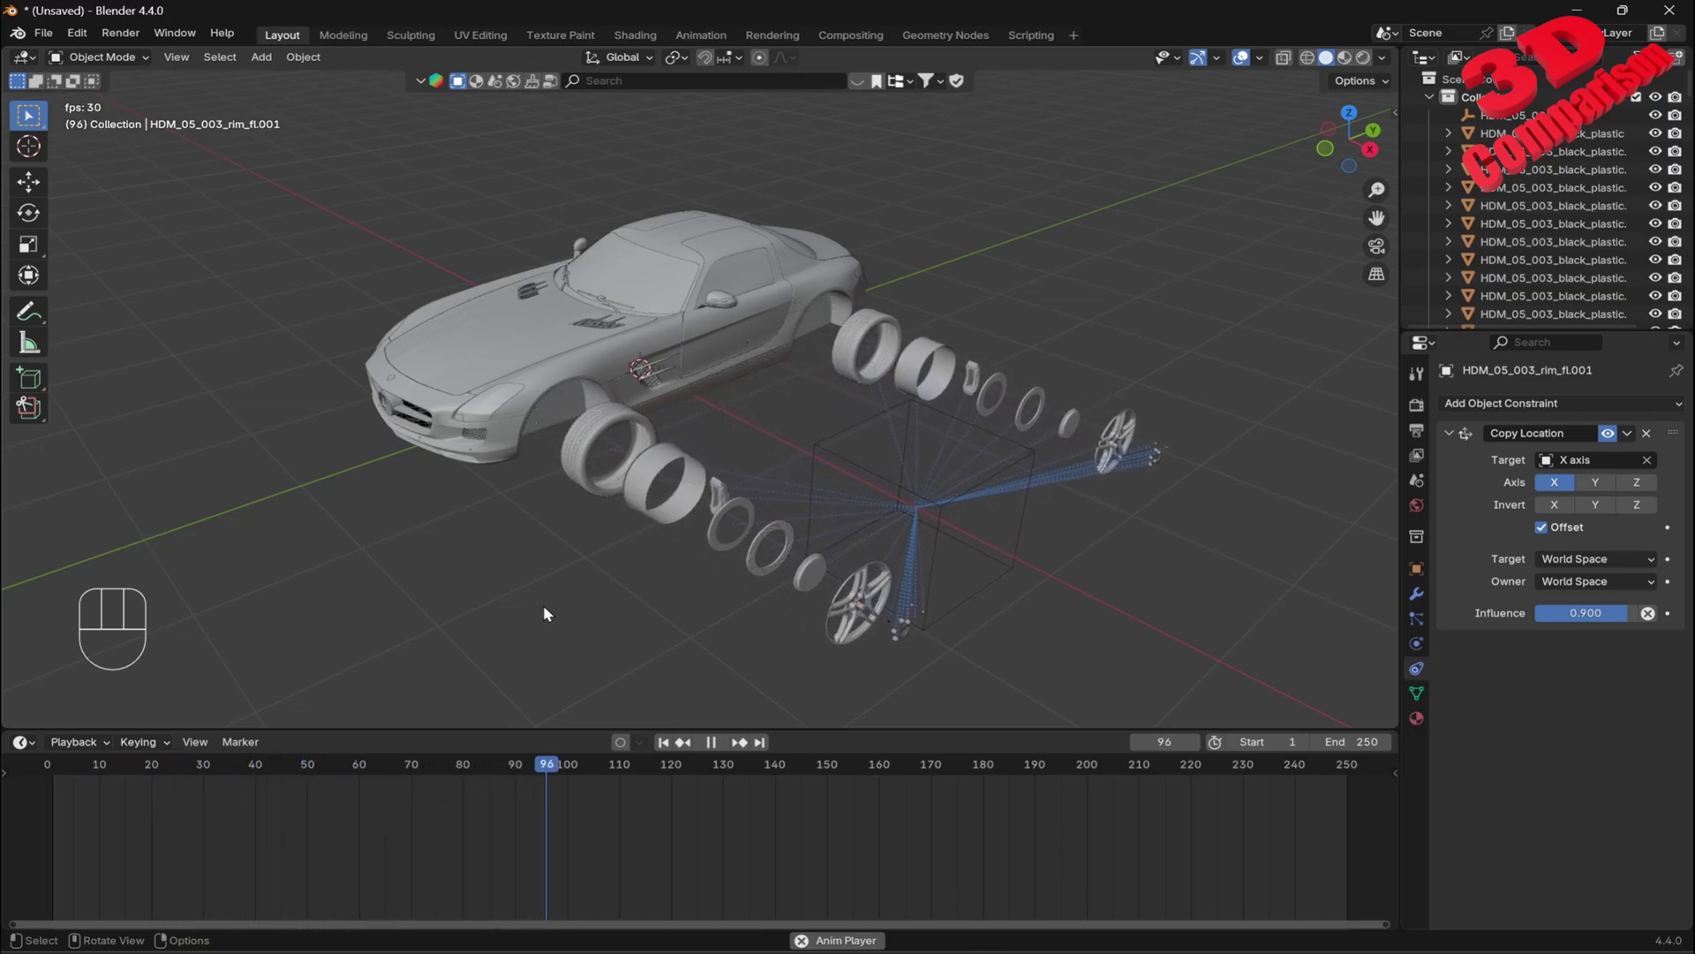
pyautogui.press('space')
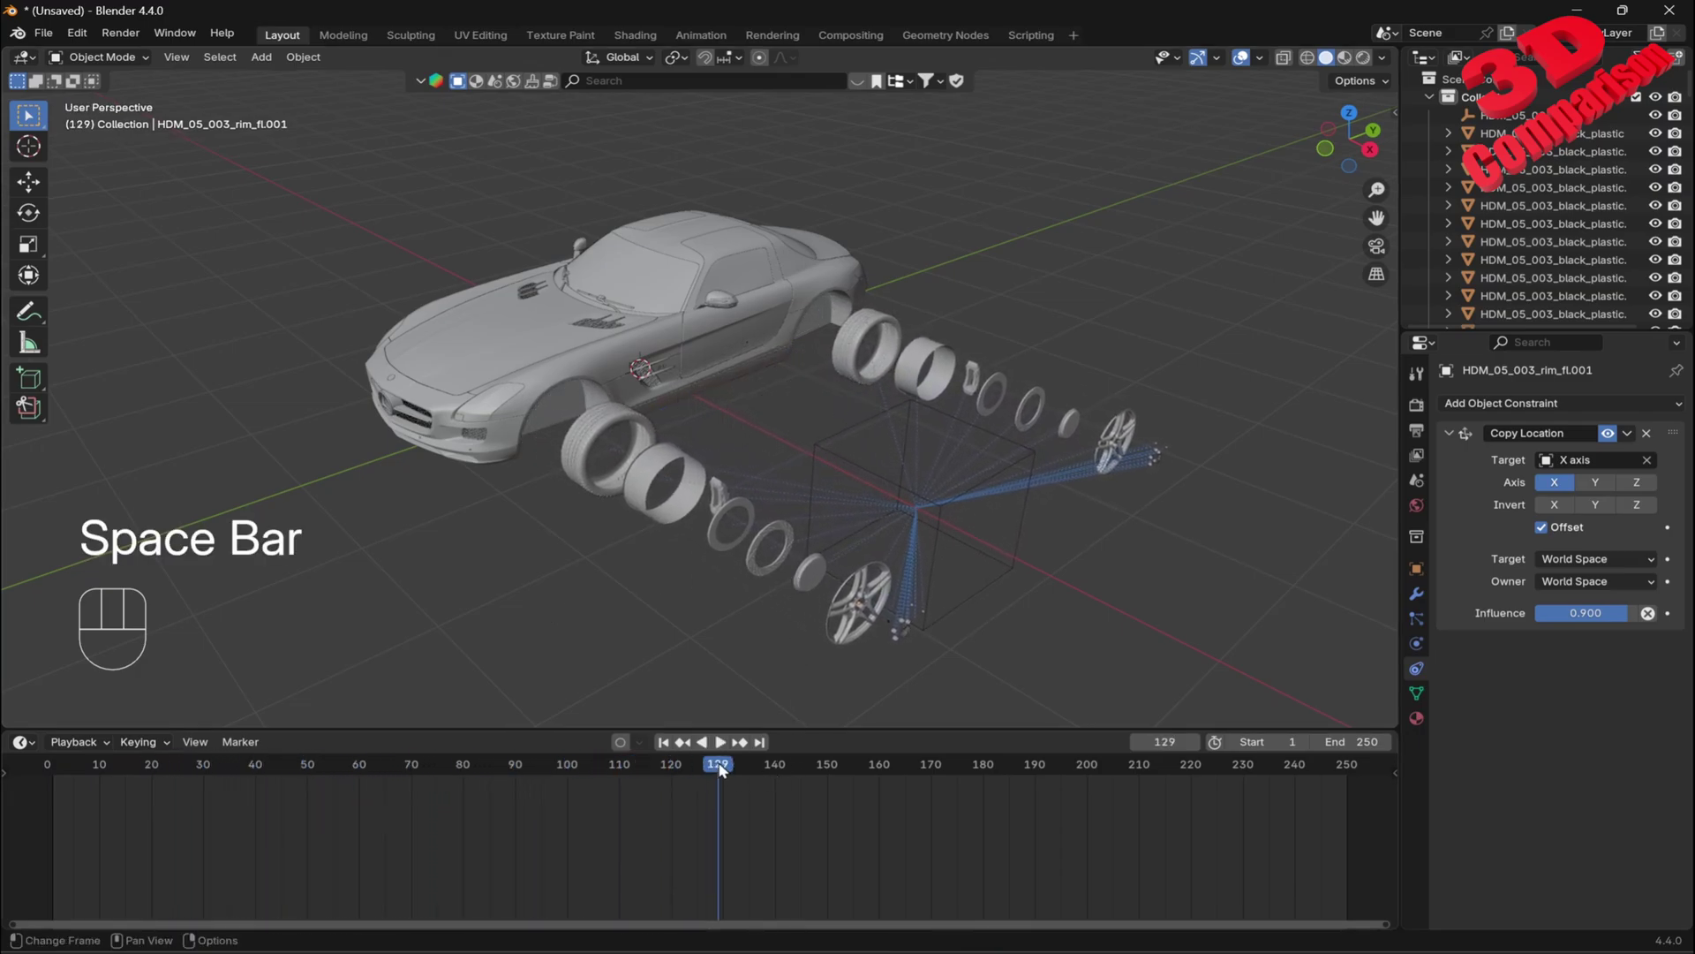
pyautogui.moveTo(720, 770); pyautogui.dragTo(54, 793)
pyautogui.press('space')
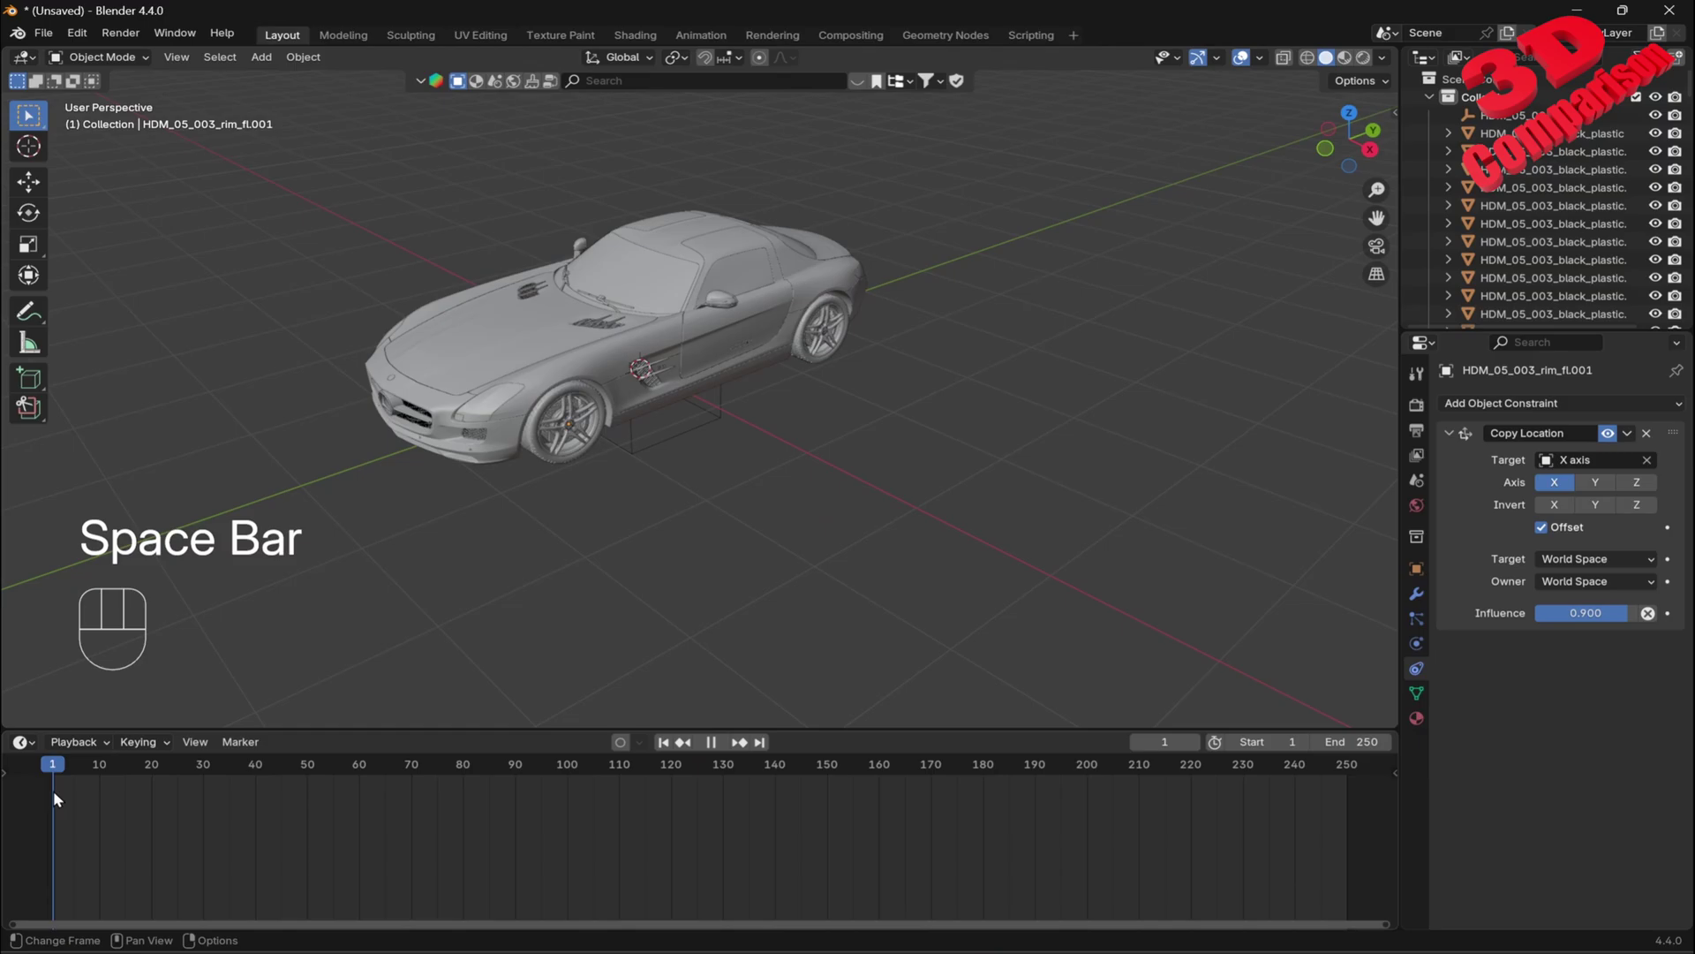
pyautogui.click(697, 423)
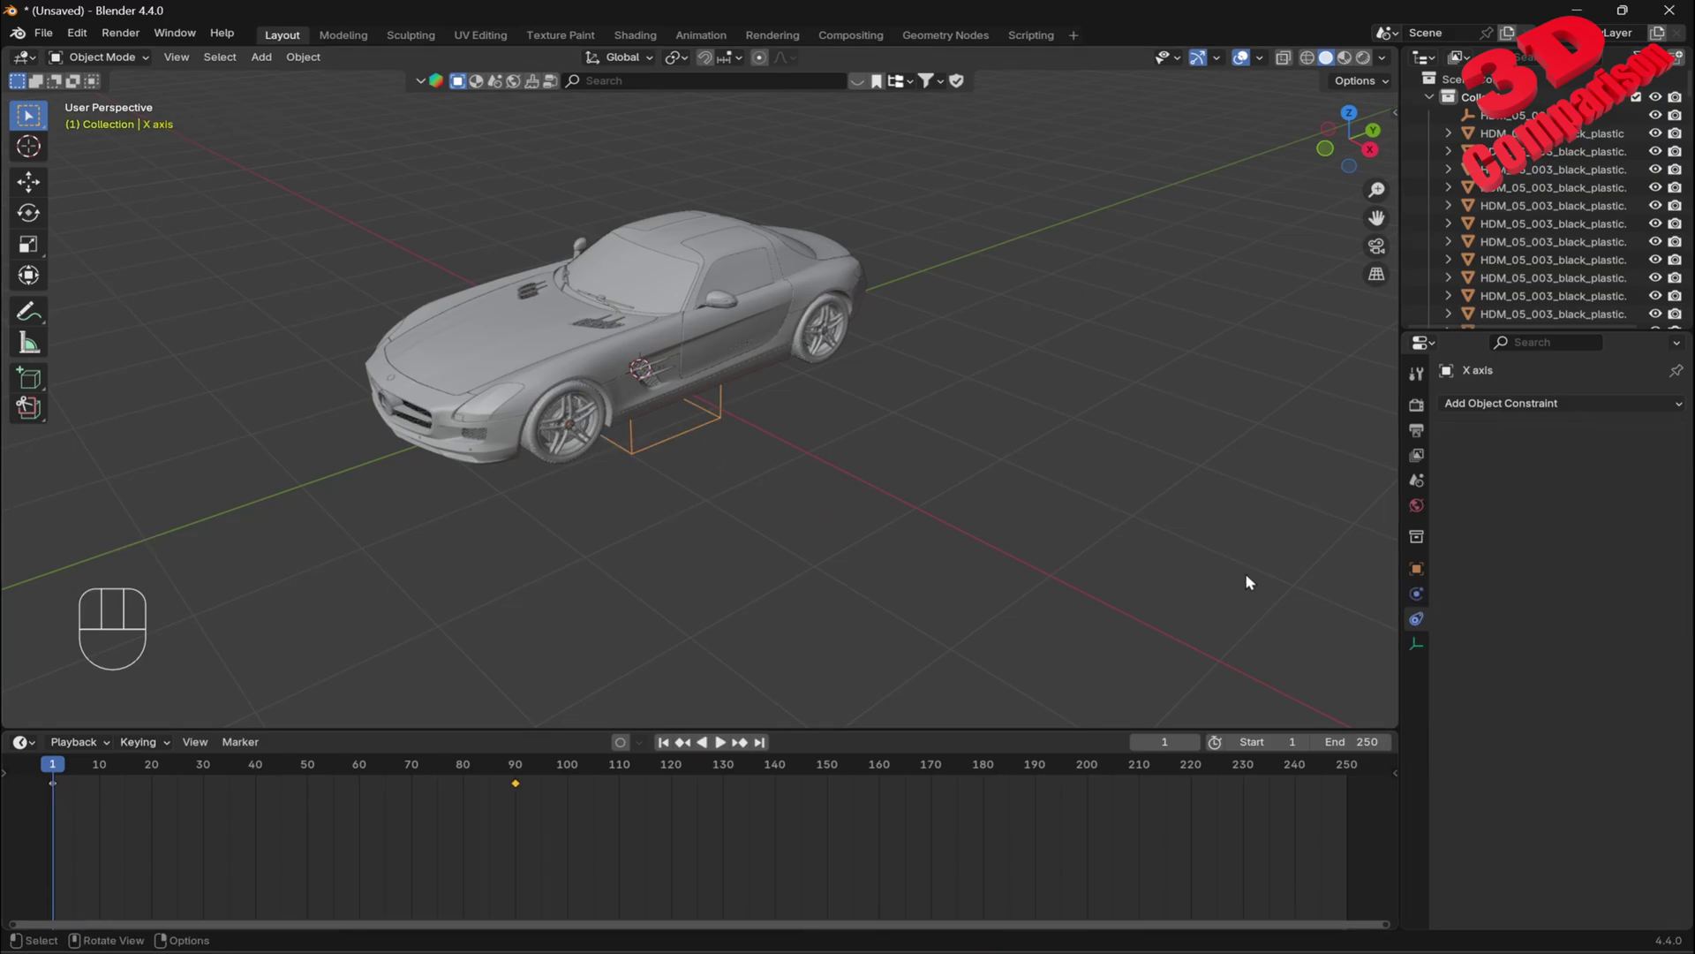
pyautogui.click(558, 453)
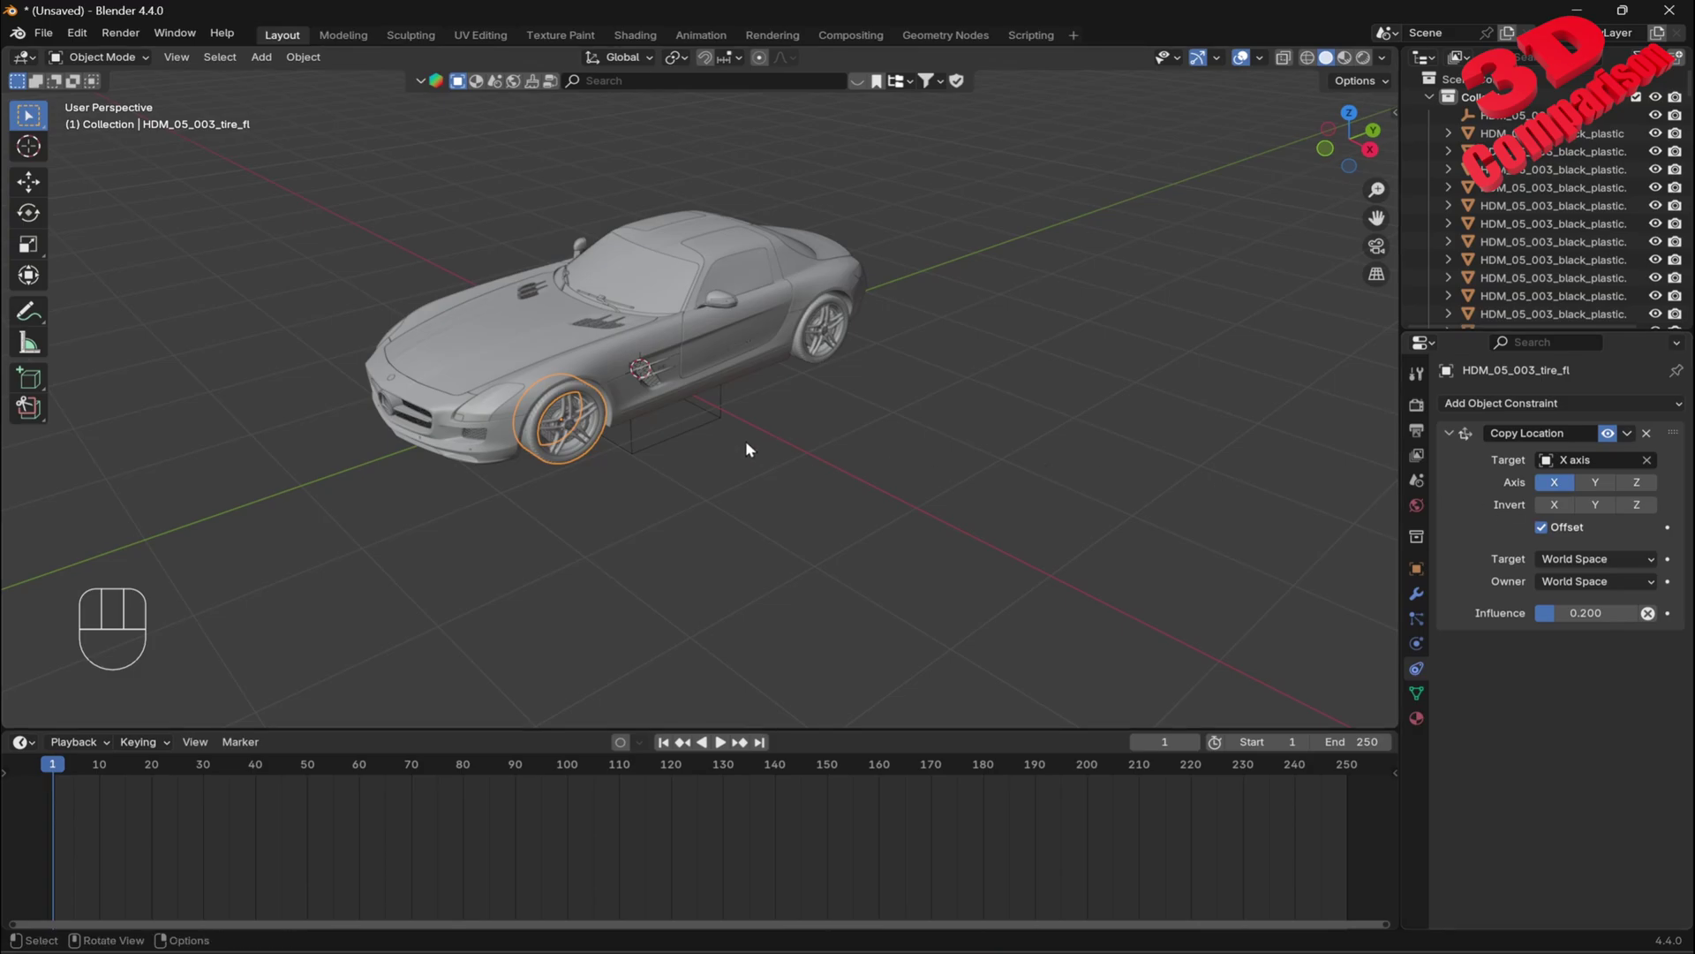
# - Add a Copy Location constraint to the front-right tire targeting the X axis empty, using only X with Offset enabled and X inverted
pyautogui.moveTo(745, 447); pyautogui.dragTo(746, 574, button='middle')
pyautogui.click(740, 583)
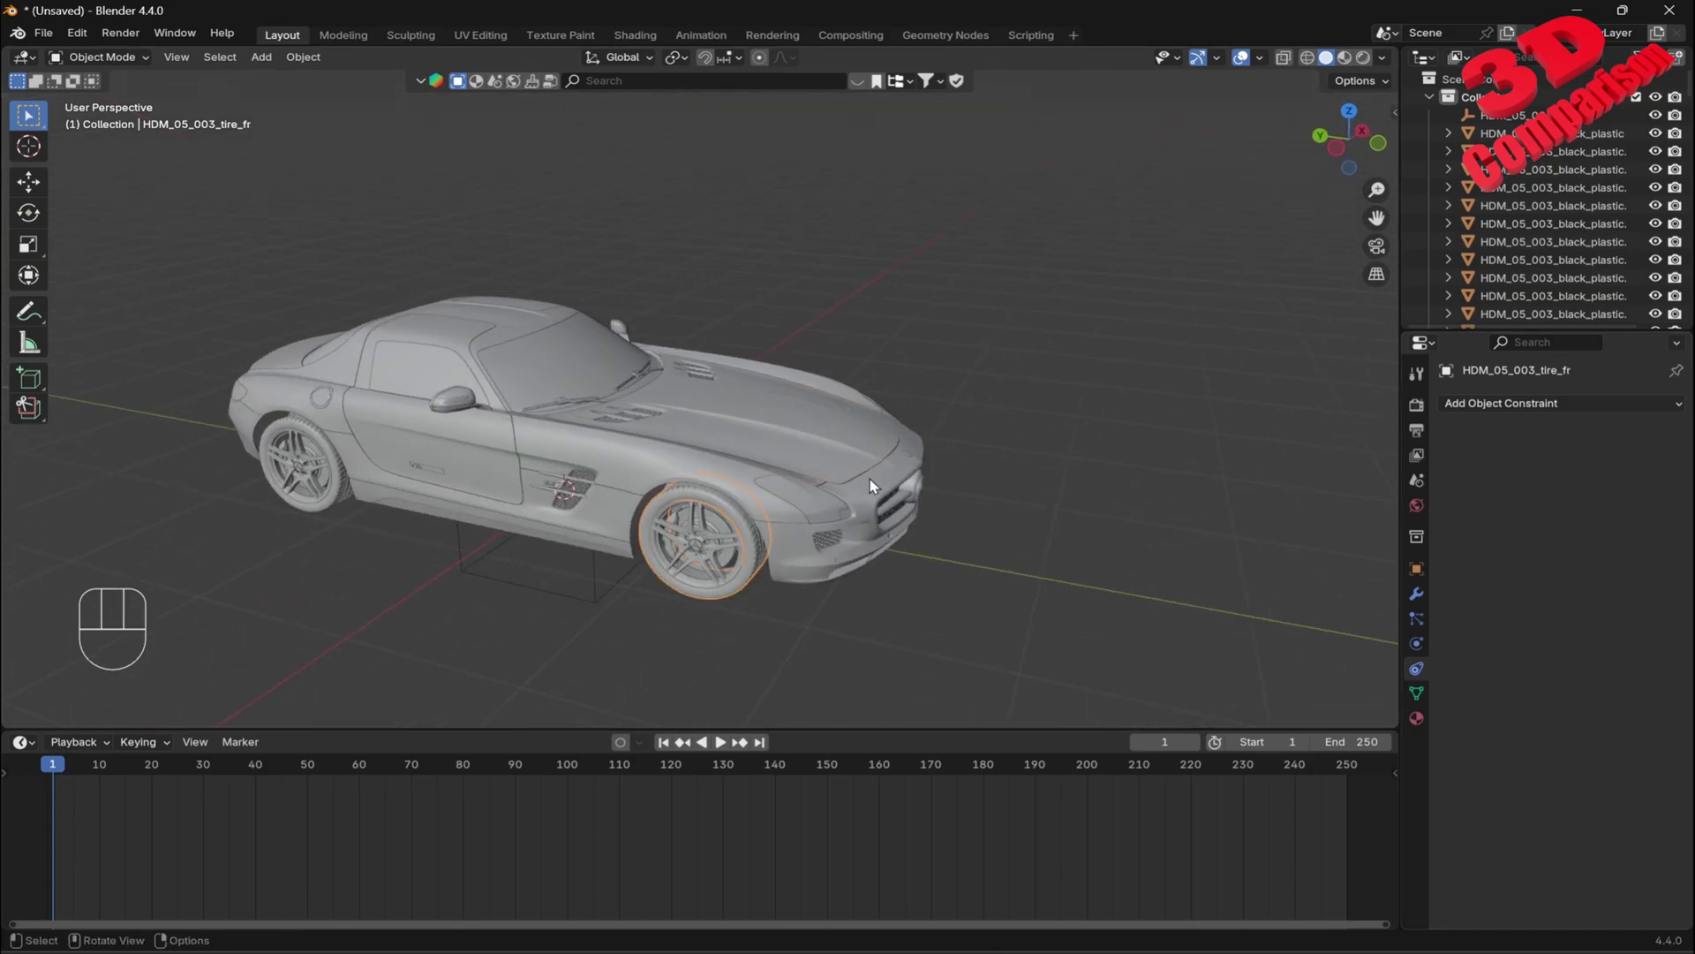
pyautogui.click(1552, 406)
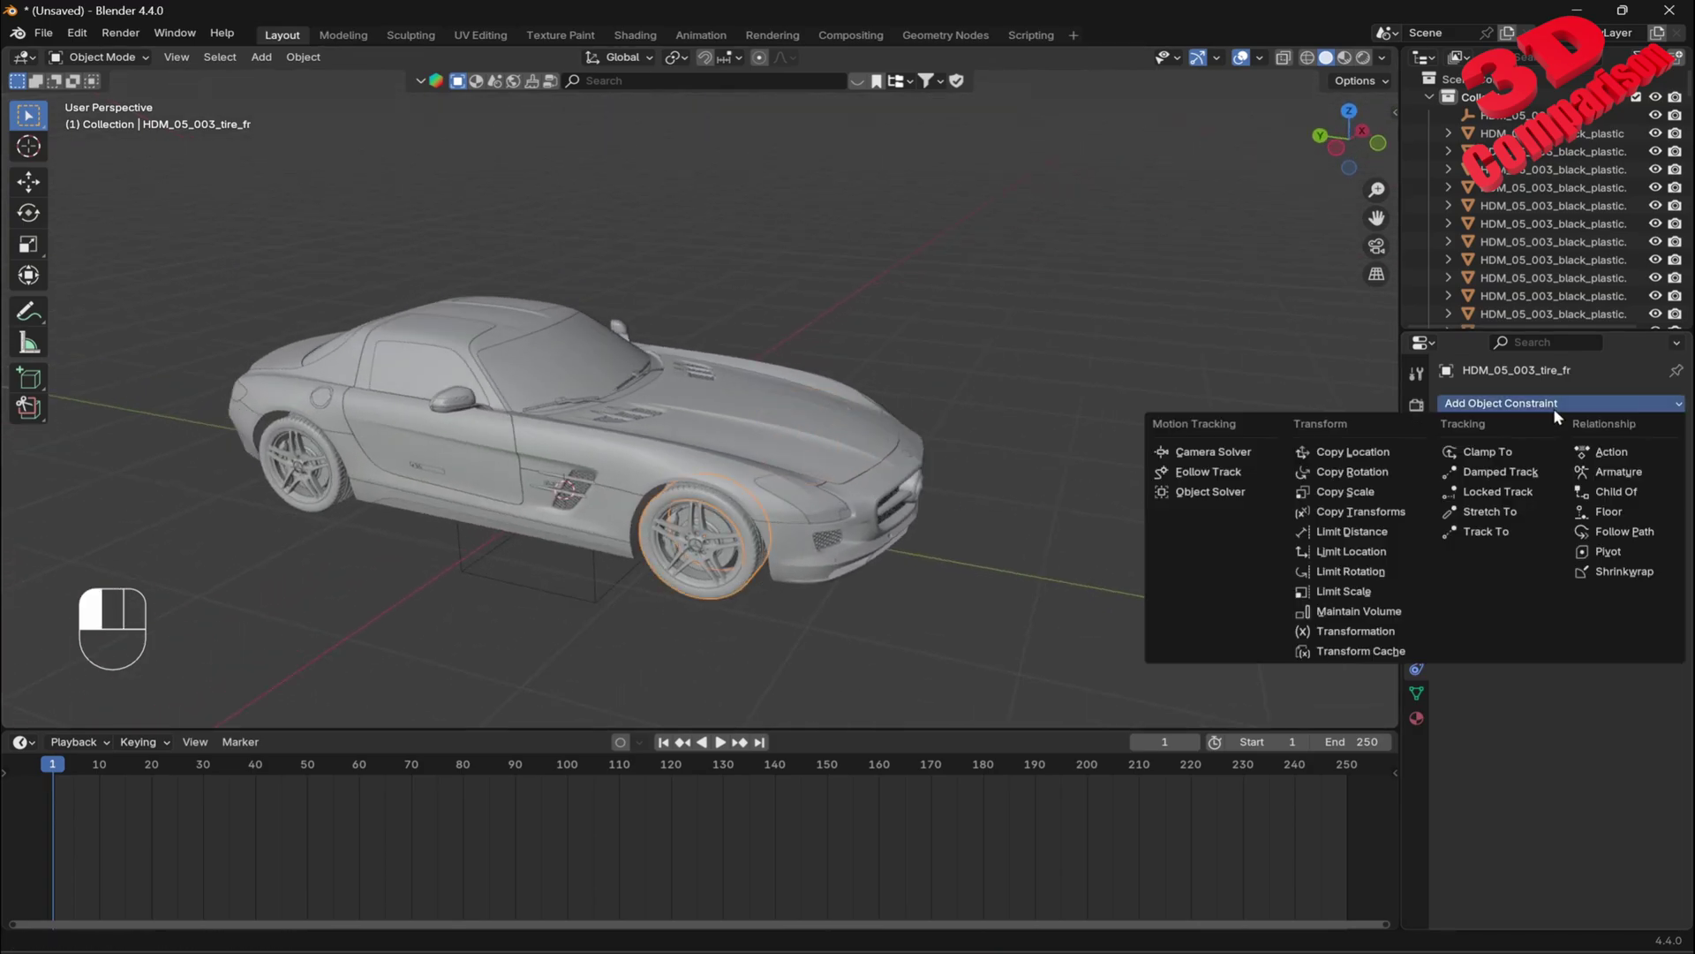
pyautogui.click(1385, 450)
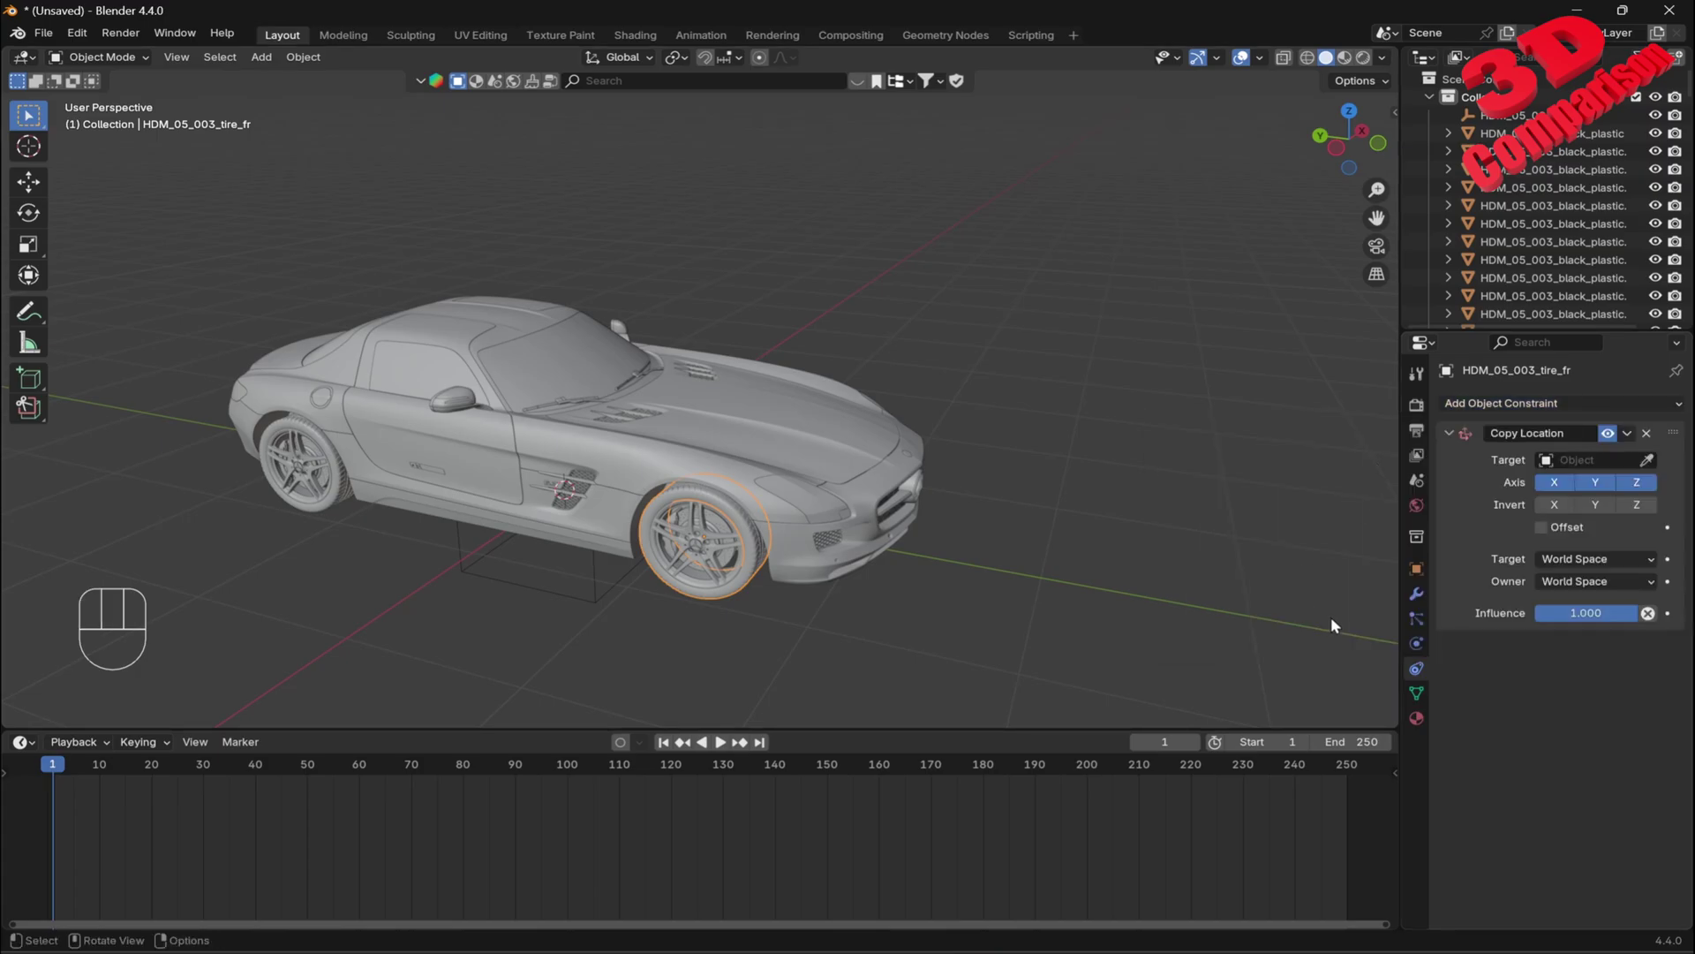
pyautogui.click(1647, 460)
pyautogui.click(602, 578)
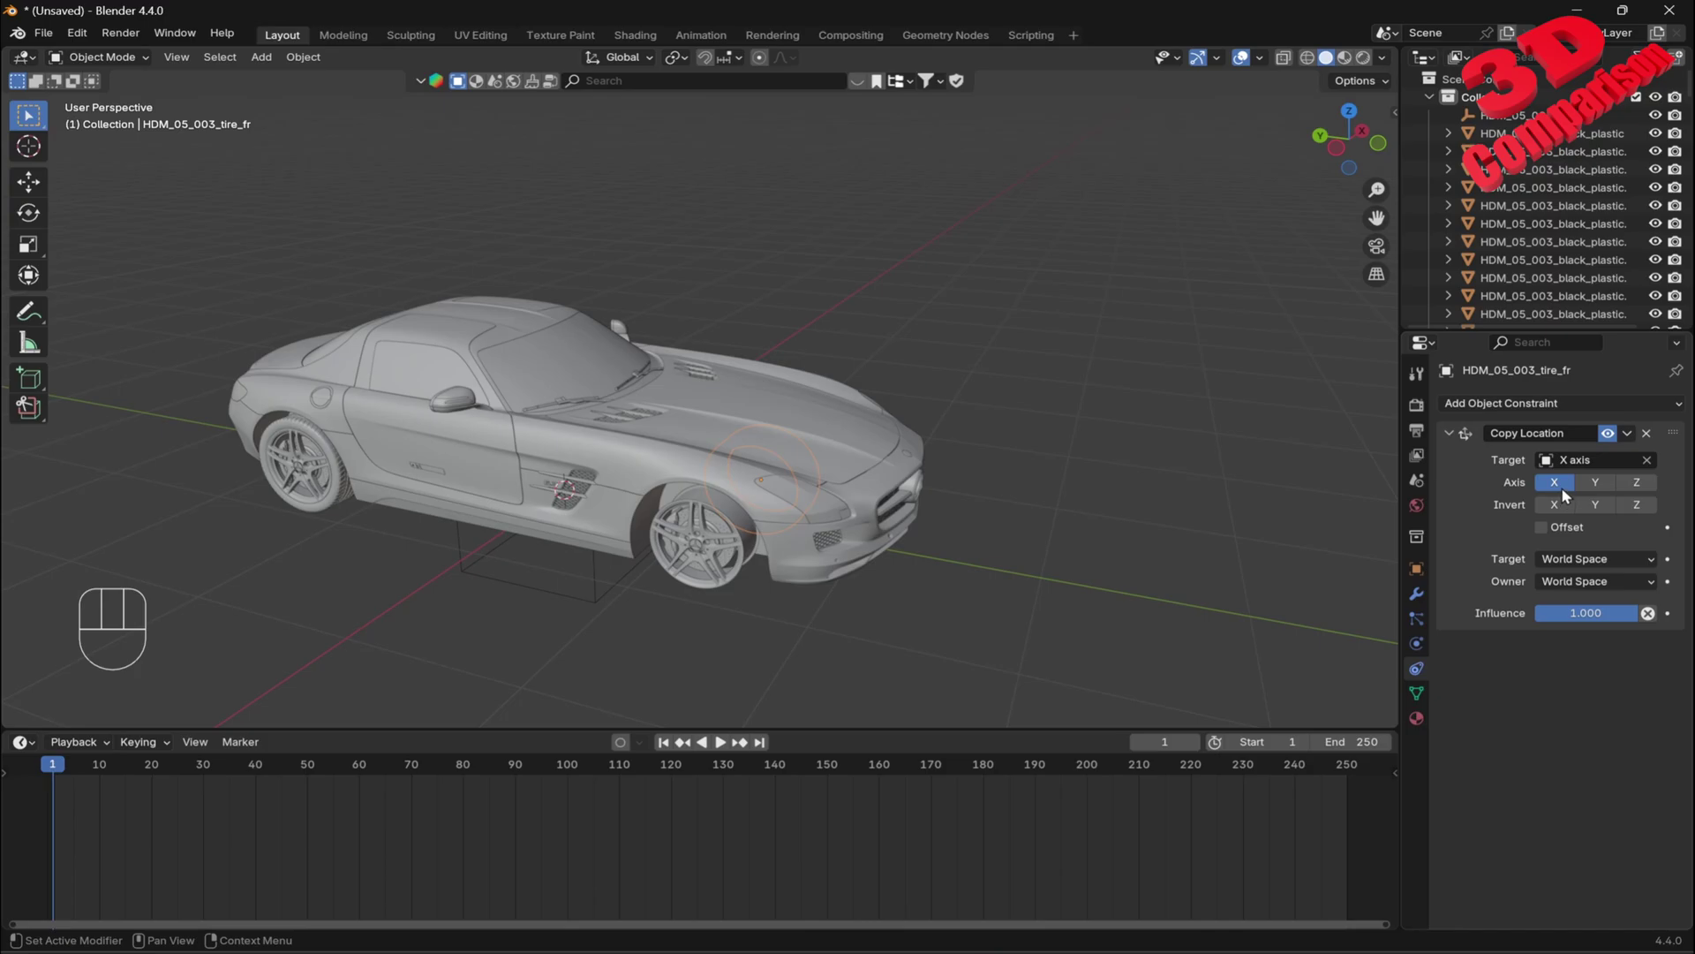
pyautogui.click(1552, 526)
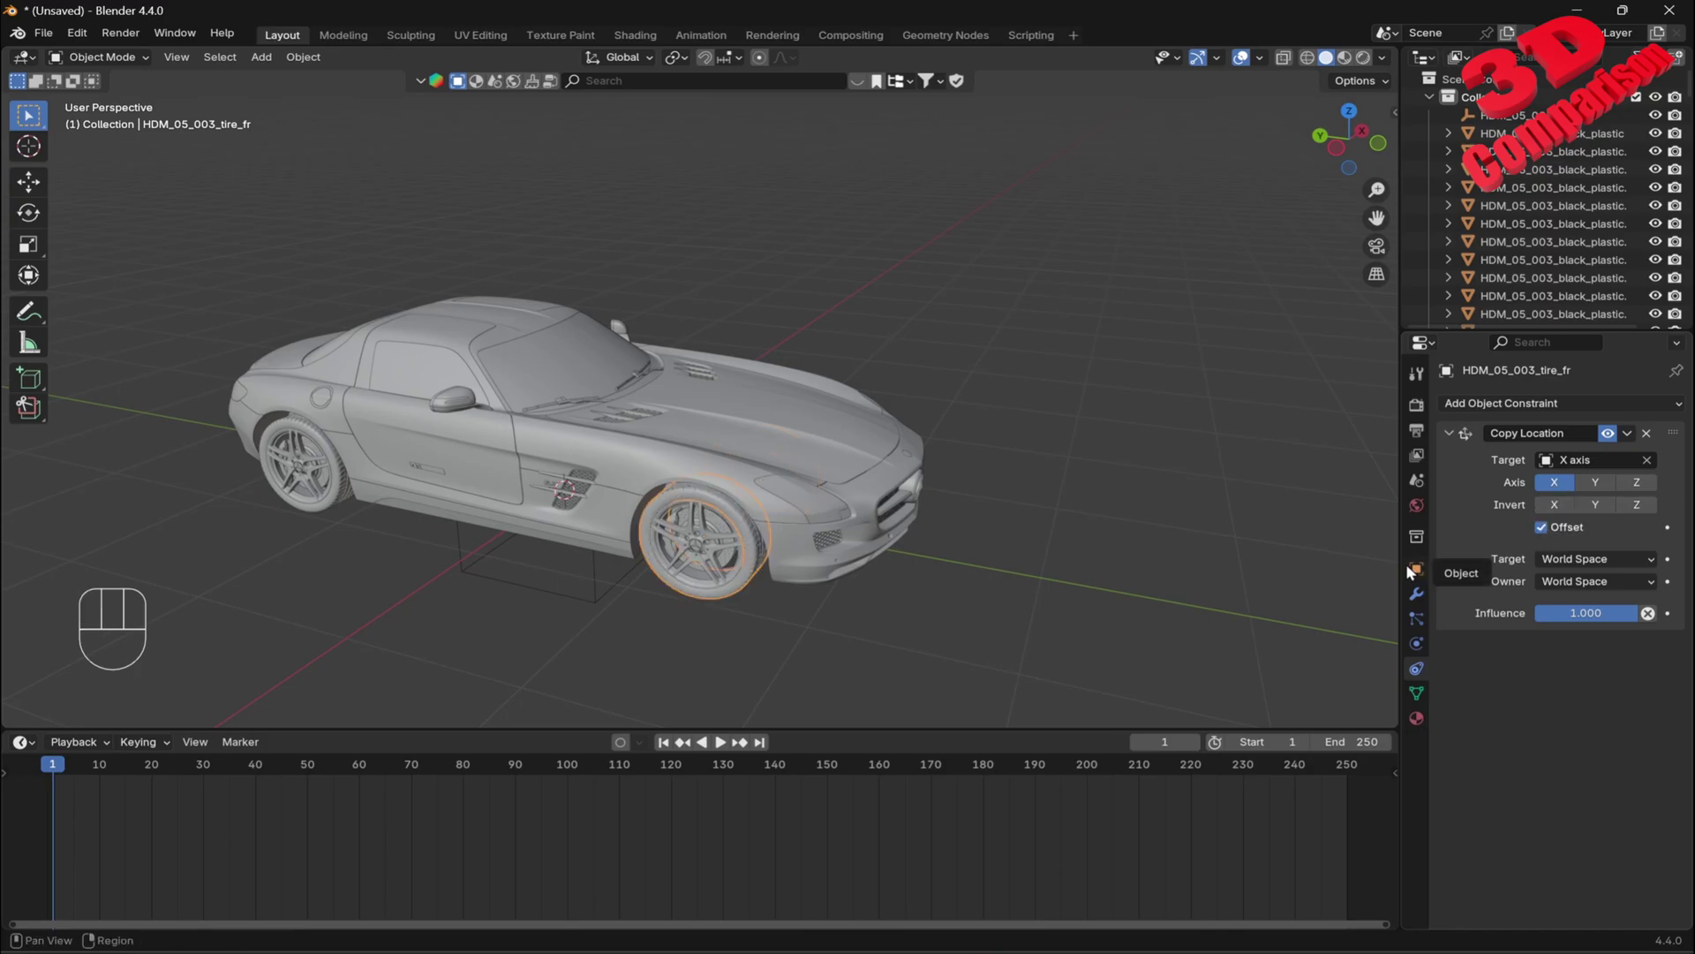
pyautogui.click(1556, 505)
# - Scrub to frame 46 and back to frame 1 to check the direction in which the front-right tire moves
pyautogui.keyDown('shift'); pyautogui.moveTo(945, 581); pyautogui.dragTo(998, 491, button='middle'); pyautogui.keyUp('shift')
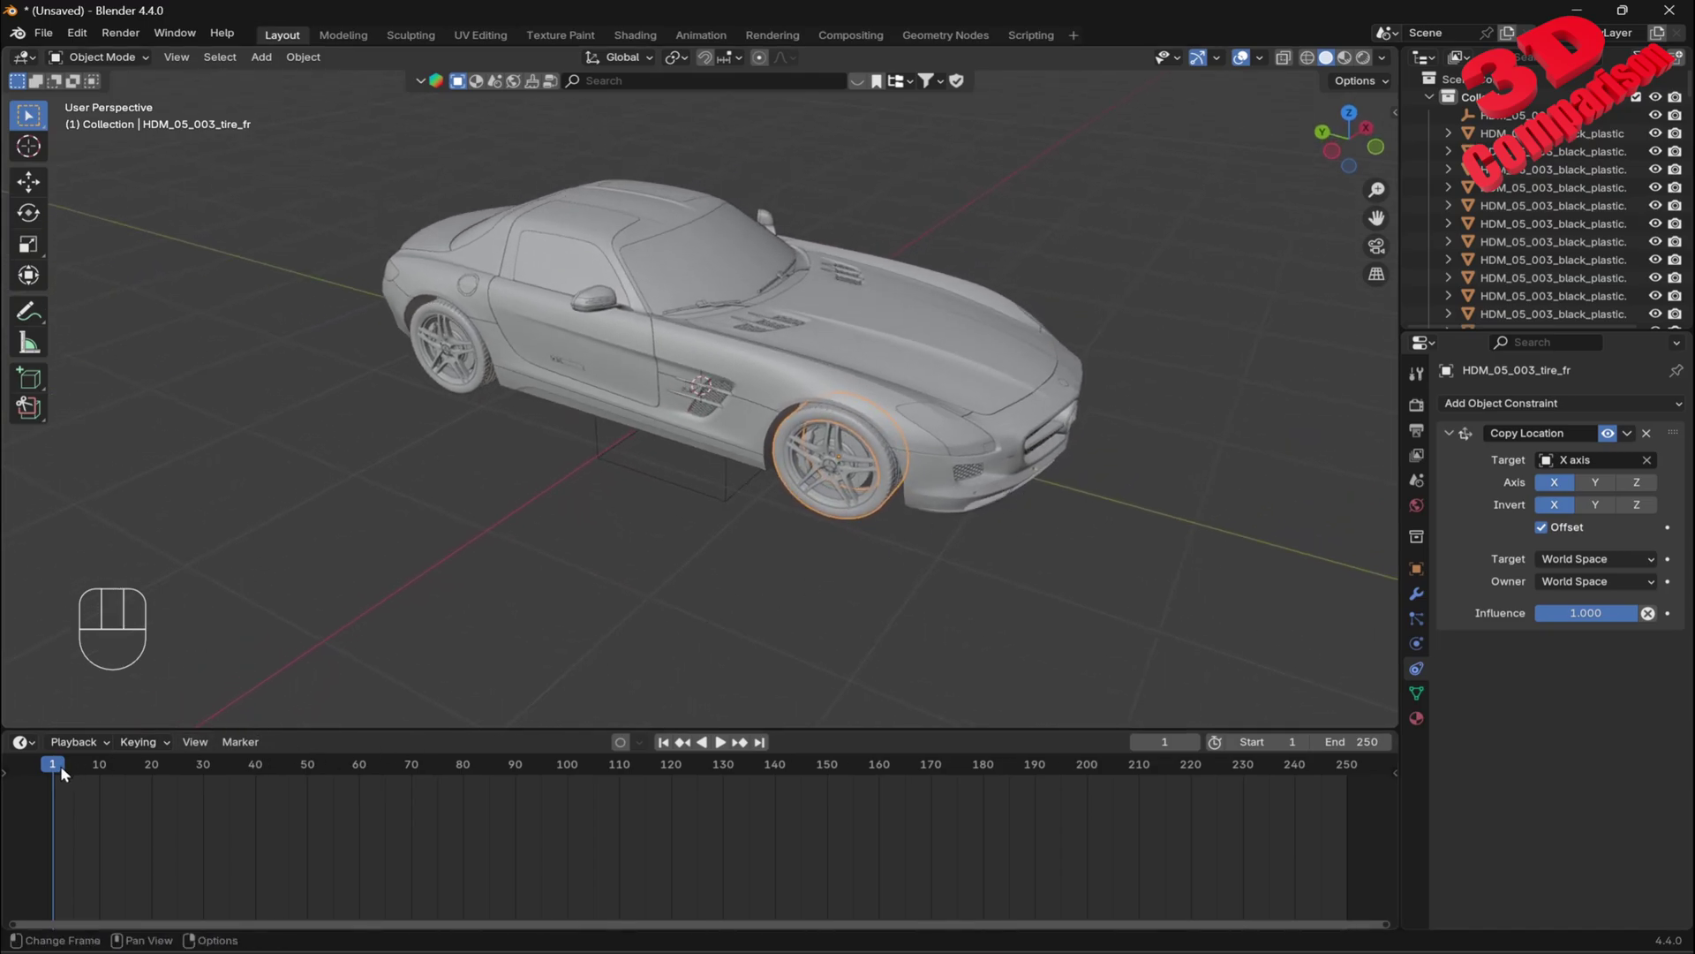
pyautogui.moveTo(60, 764); pyautogui.dragTo(286, 764)
pyautogui.moveTo(905, 607); pyautogui.dragTo(1104, 397, button='middle')
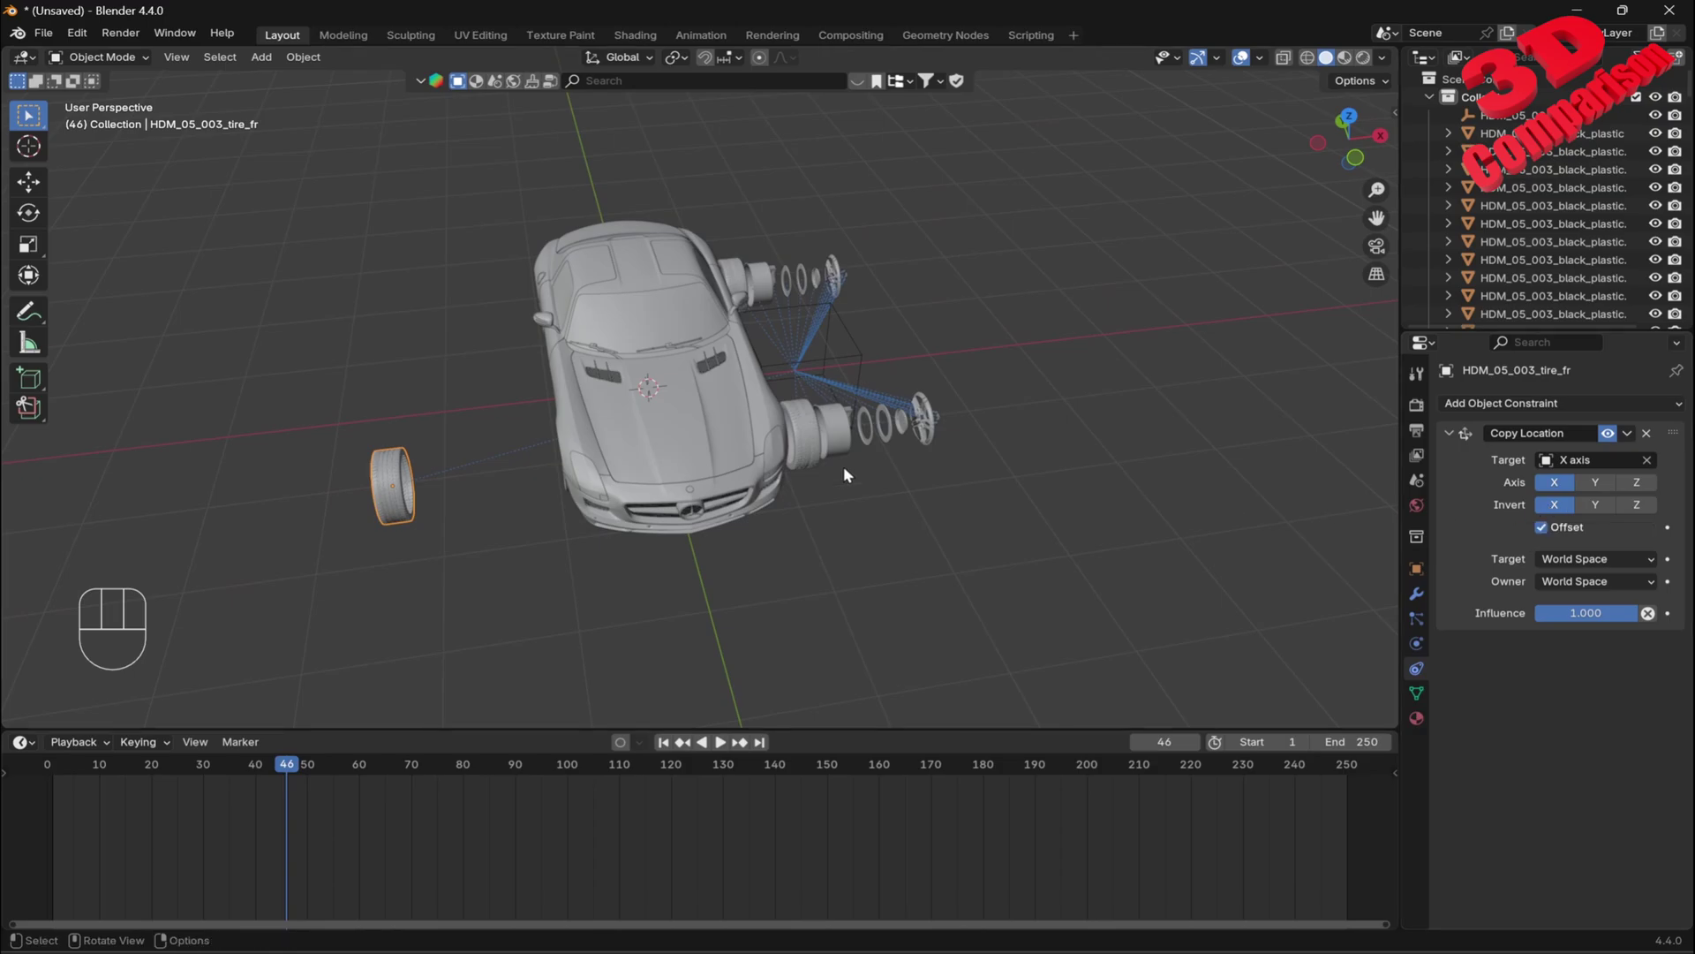
pyautogui.moveTo(288, 771); pyautogui.dragTo(53, 837)
pyautogui.moveTo(530, 632); pyautogui.dragTo(801, 521, button='middle')
pyautogui.scroll(5, 805, 521)
pyautogui.moveTo(912, 562); pyautogui.dragTo(963, 530, button='middle')
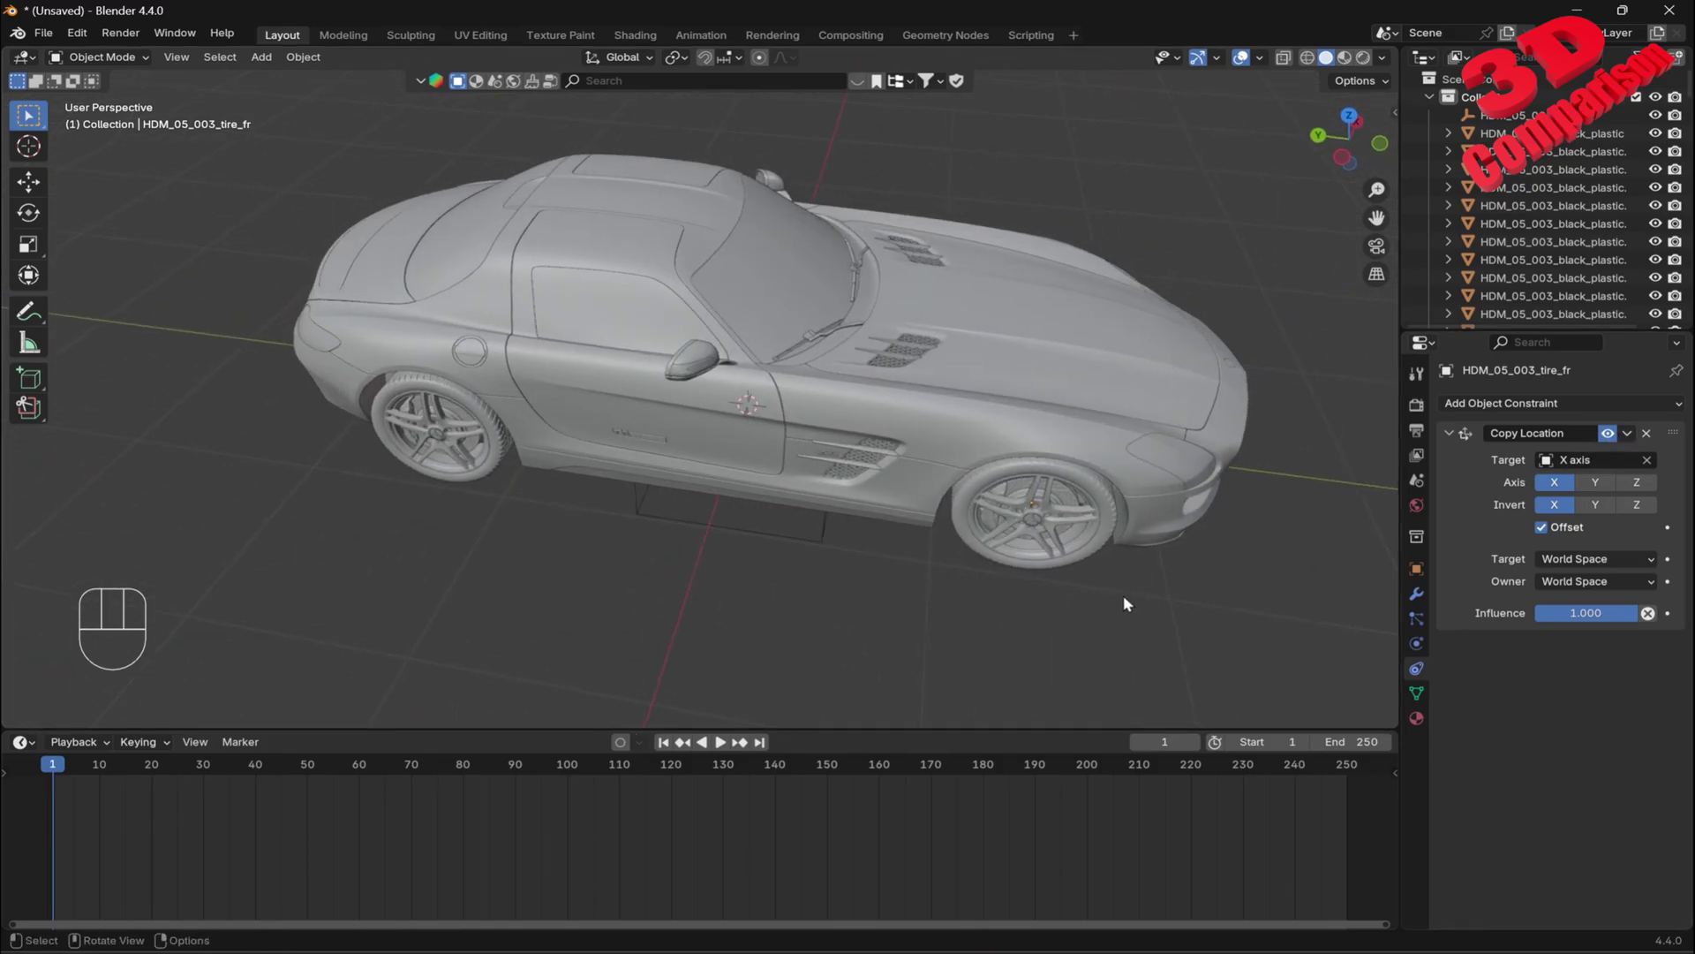
pyautogui.moveTo(1123, 595); pyautogui.dragTo(1241, 600, button='middle')
pyautogui.moveTo(1242, 601); pyautogui.dragTo(1008, 353)
pyautogui.keyDown('shift'); pyautogui.moveTo(399, 547); pyautogui.dragTo(586, 361); pyautogui.keyUp('shift')
pyautogui.moveTo(308, 544); pyautogui.dragTo(1237, 333)
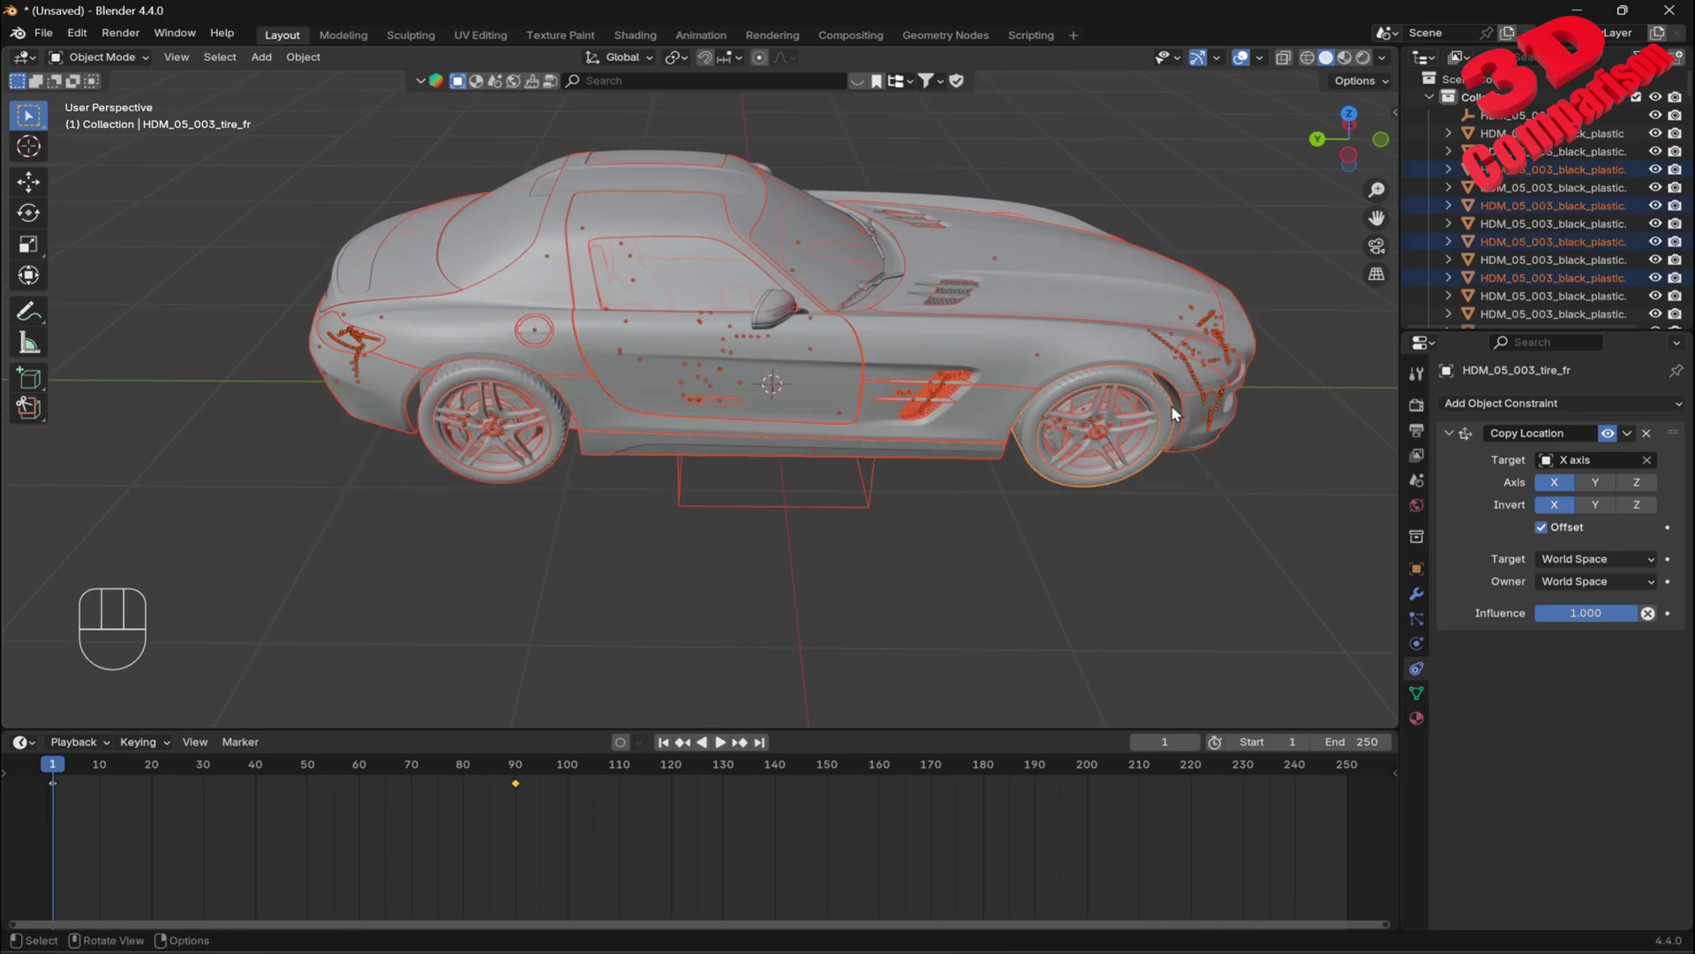
pyautogui.keyDown('ctrl'); pyautogui.moveTo(734, 134); pyautogui.dragTo(862, 496); pyautogui.keyUp('ctrl')
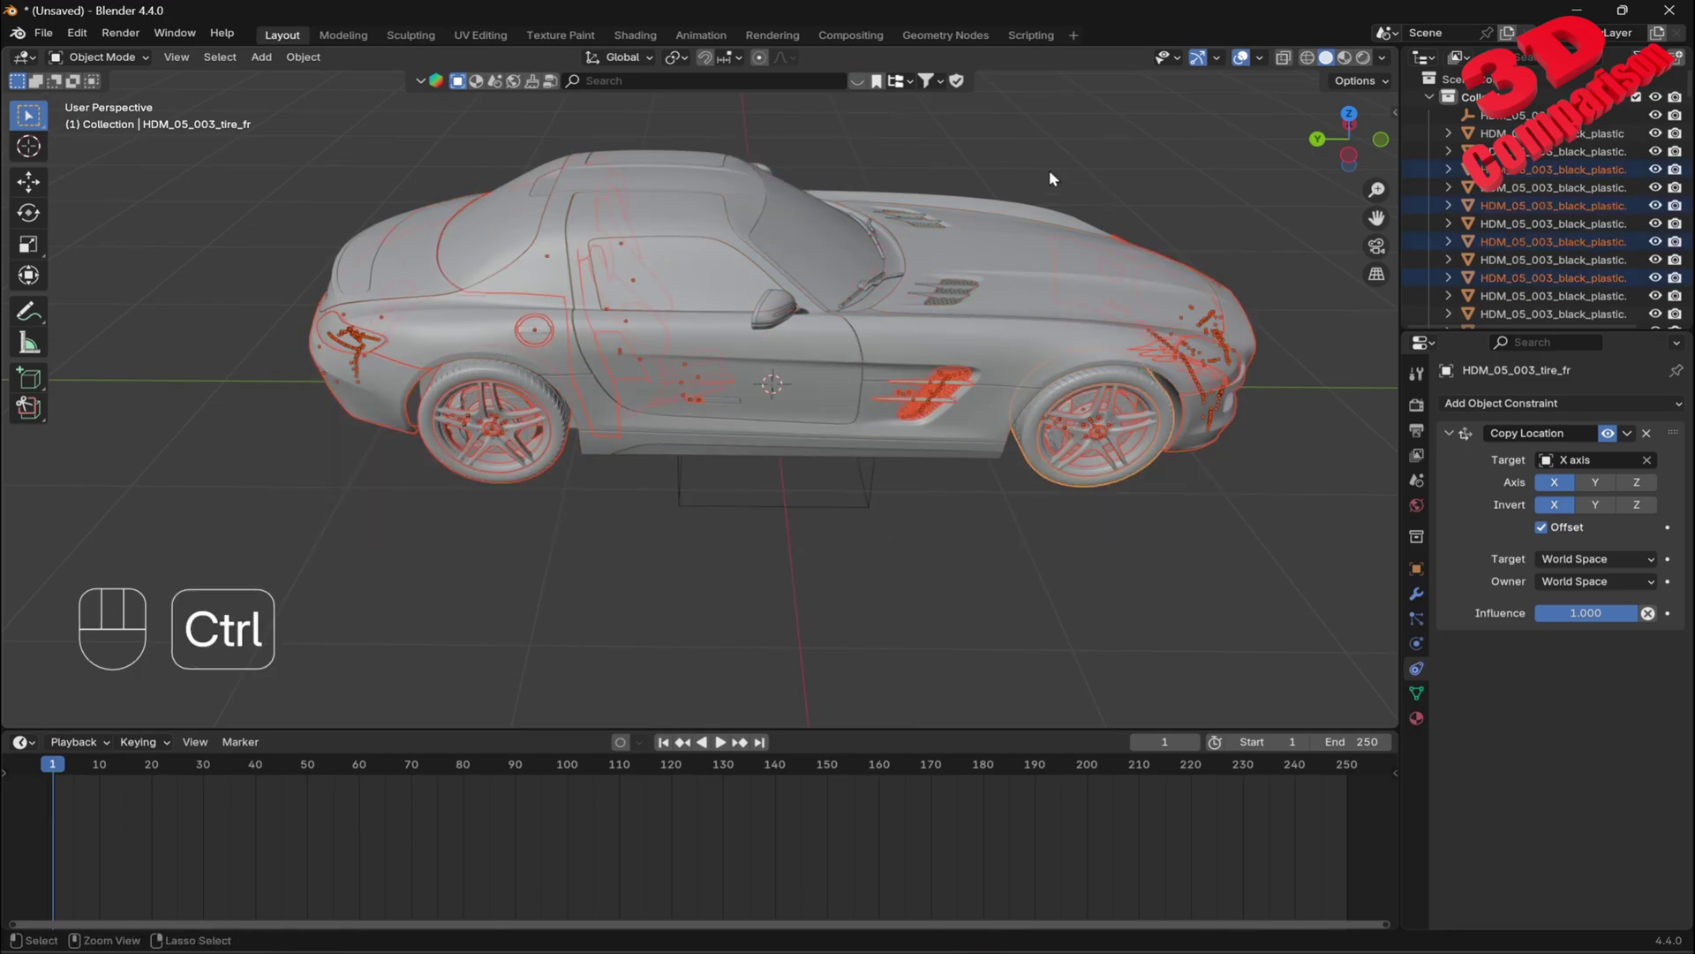
pyautogui.keyDown('ctrl'); pyautogui.moveTo(1088, 170); pyautogui.dragTo(1188, 296); pyautogui.keyUp('ctrl')
pyautogui.keyDown('ctrl'); pyautogui.moveTo(866, 279); pyautogui.dragTo(972, 473); pyautogui.keyUp('ctrl')
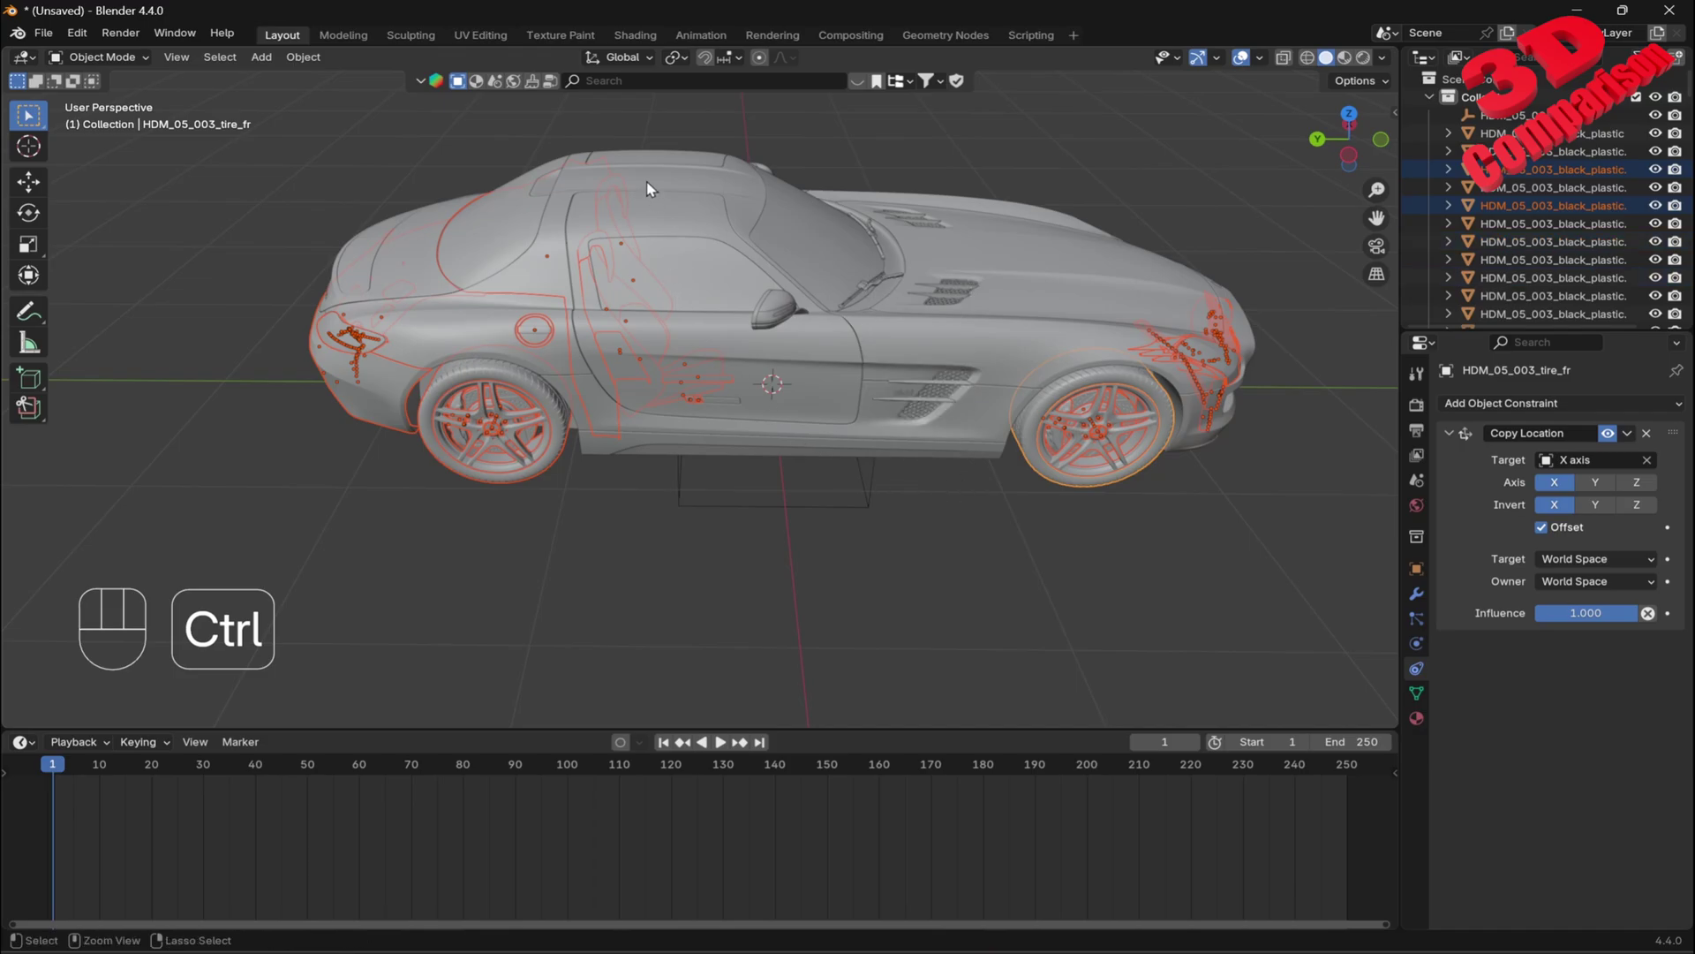
pyautogui.keyDown('ctrl'); pyautogui.moveTo(647, 182); pyautogui.dragTo(742, 371); pyautogui.keyUp('ctrl')
pyautogui.keyDown('ctrl'); pyautogui.moveTo(515, 144); pyautogui.dragTo(695, 251); pyautogui.keyUp('ctrl')
pyautogui.keyDown('ctrl'); pyautogui.moveTo(350, 165); pyautogui.dragTo(522, 276); pyautogui.keyUp('ctrl')
pyautogui.keyDown('ctrl'); pyautogui.moveTo(312, 226); pyautogui.dragTo(374, 402); pyautogui.keyUp('ctrl')
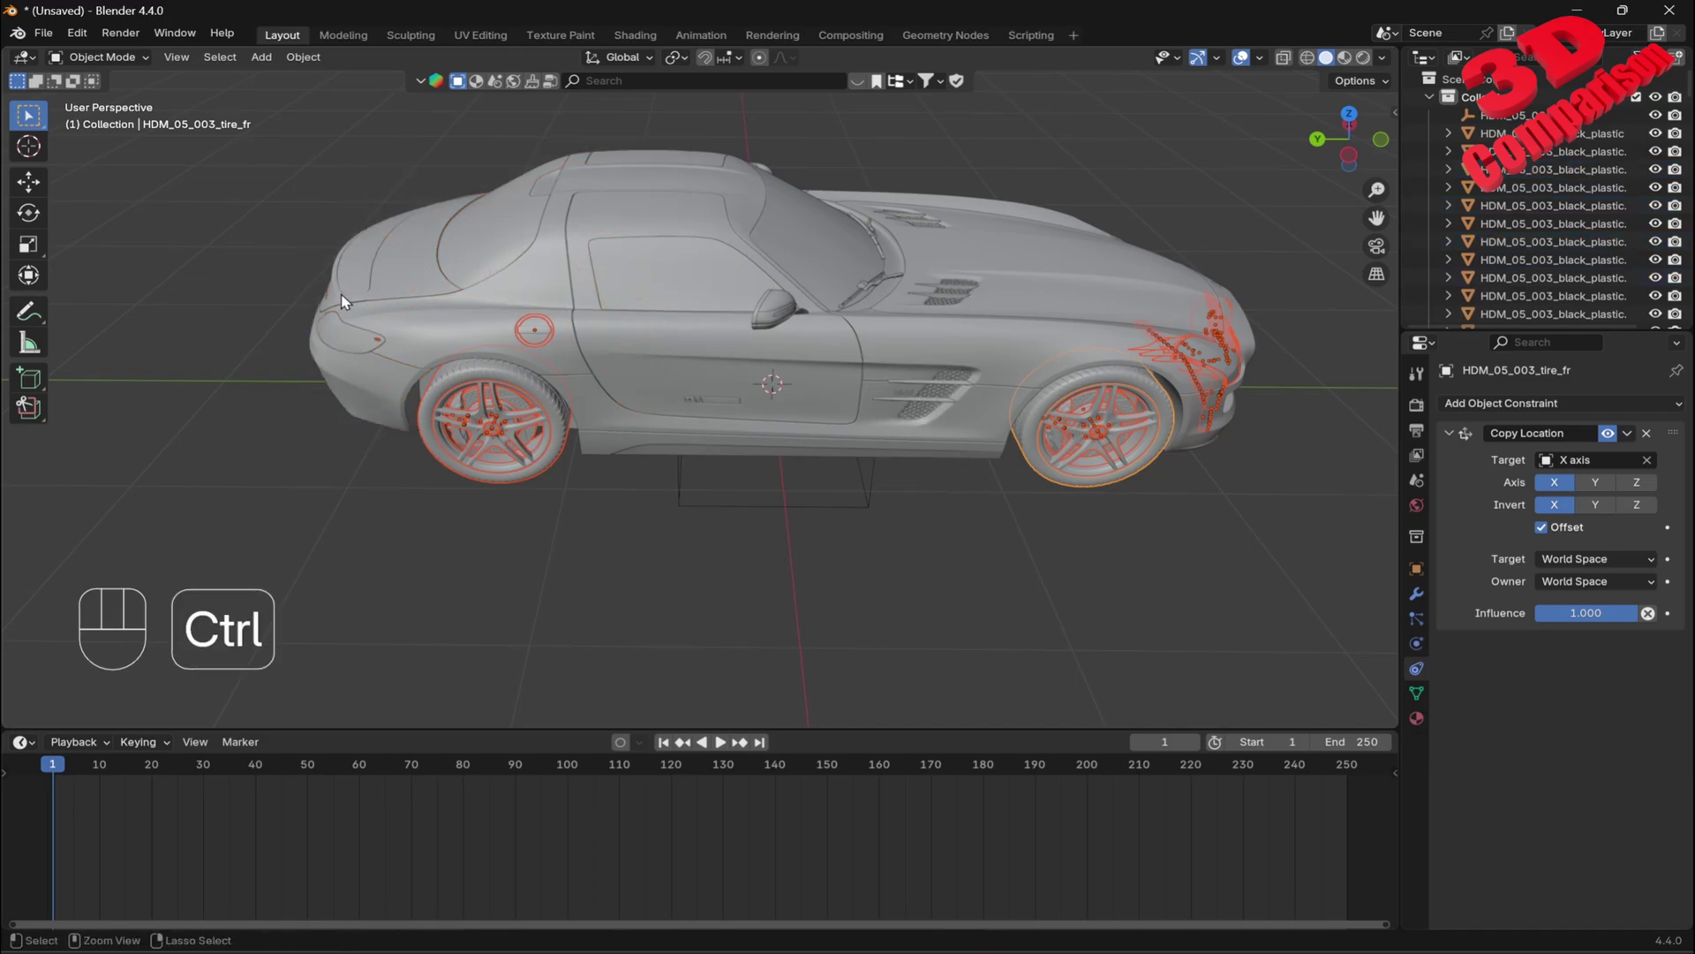
pyautogui.keyDown('ctrl'); pyautogui.moveTo(357, 321); pyautogui.dragTo(383, 354); pyautogui.keyUp('ctrl')
pyautogui.moveTo(787, 378); pyautogui.dragTo(480, 208, button='middle')
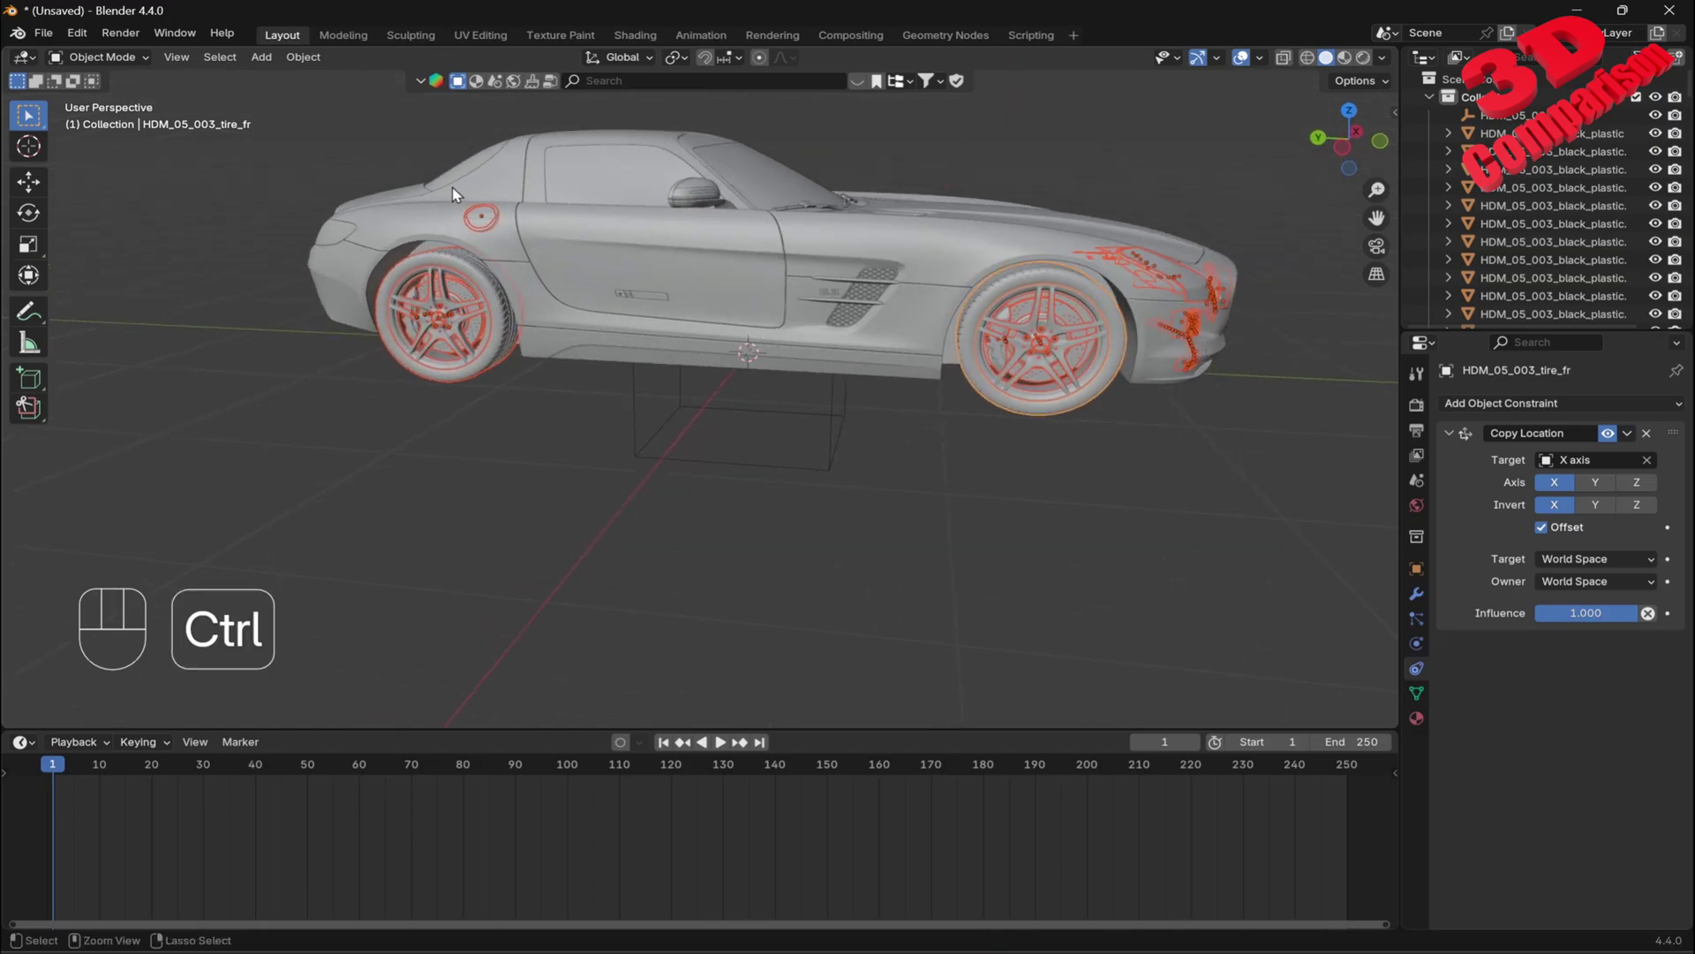
pyautogui.moveTo(1196, 355); pyautogui.dragTo(1123, 379, button='middle')
pyautogui.keyDown('ctrl'); pyautogui.moveTo(1066, 243); pyautogui.dragTo(1188, 378); pyautogui.keyUp('ctrl')
pyautogui.keyDown('ctrl'); pyautogui.moveTo(998, 277); pyautogui.dragTo(1042, 459); pyautogui.keyUp('ctrl')
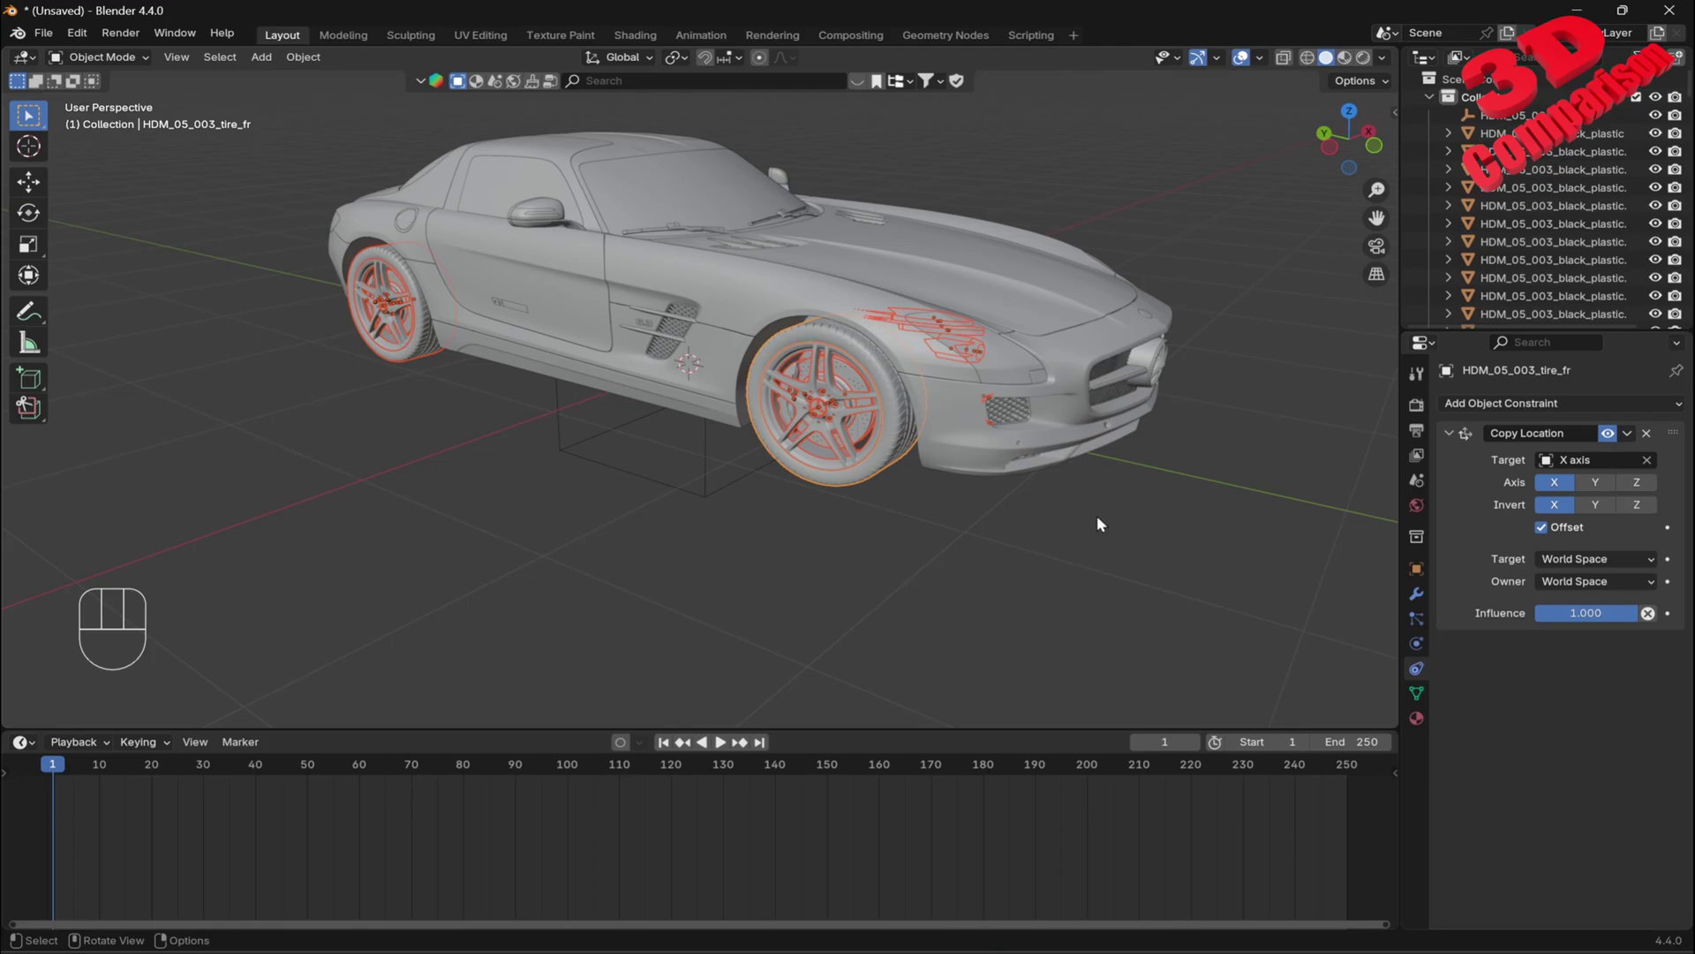
# - Turn on X-ray display and select all parts along the car's right side from an overhead view
pyautogui.click(1284, 58)
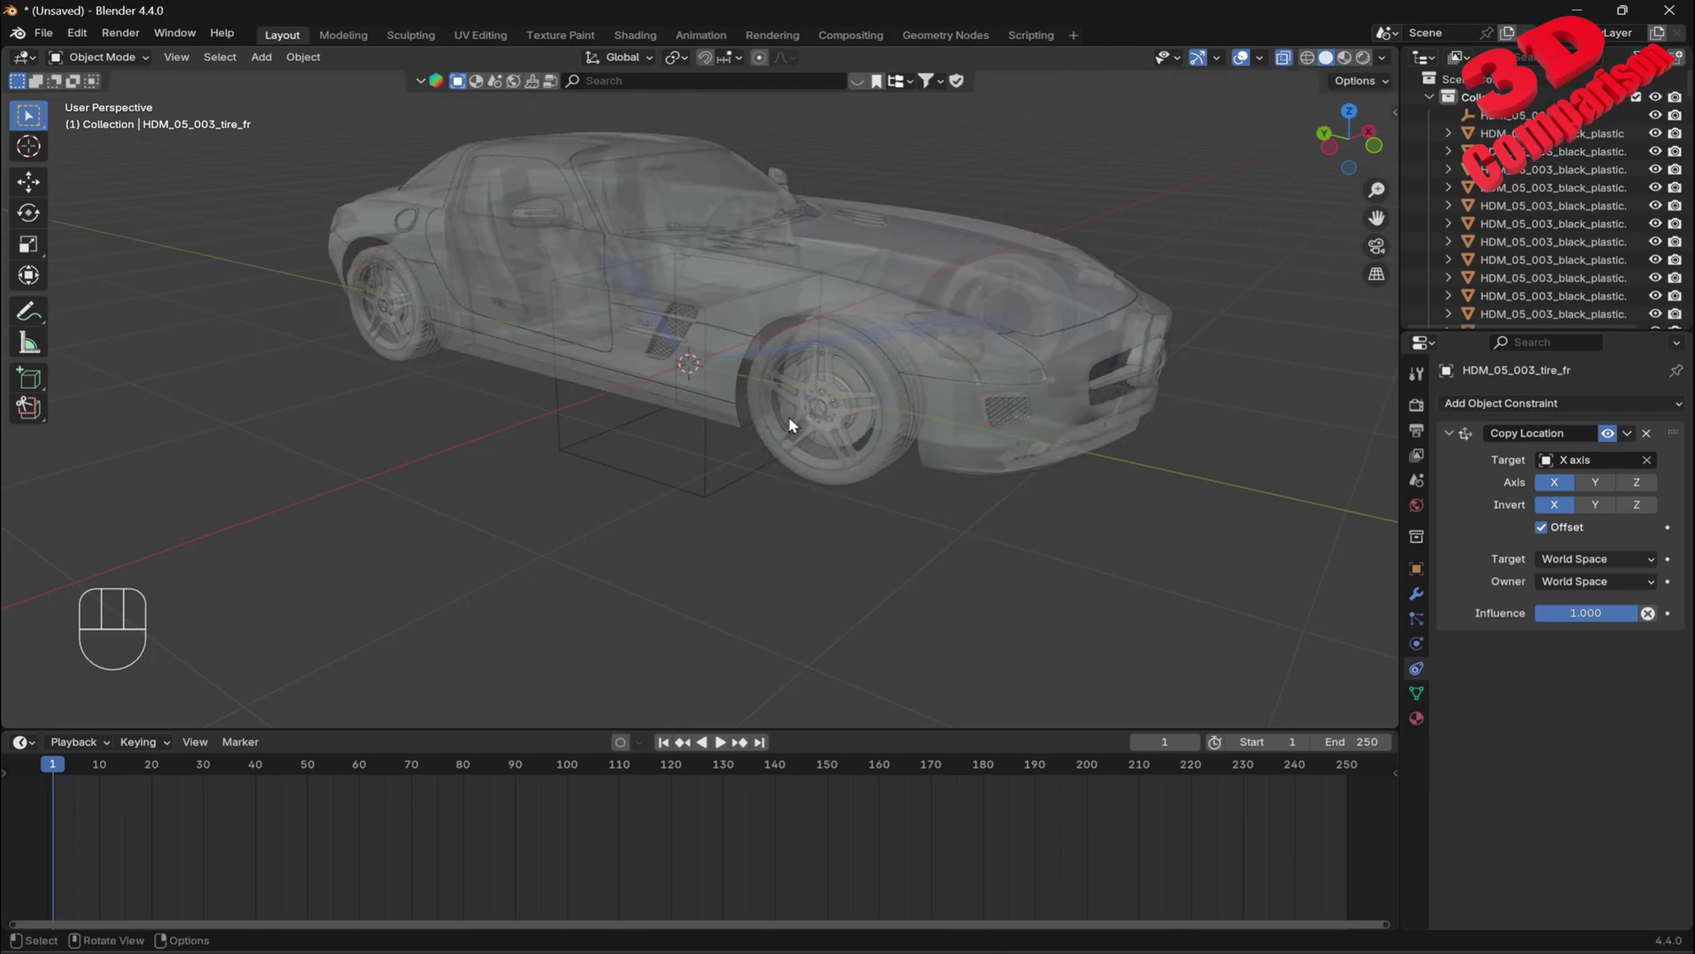
pyautogui.moveTo(804, 443); pyautogui.dragTo(880, 484, button='middle')
pyautogui.moveTo(742, 578); pyautogui.dragTo(760, 644, button='middle')
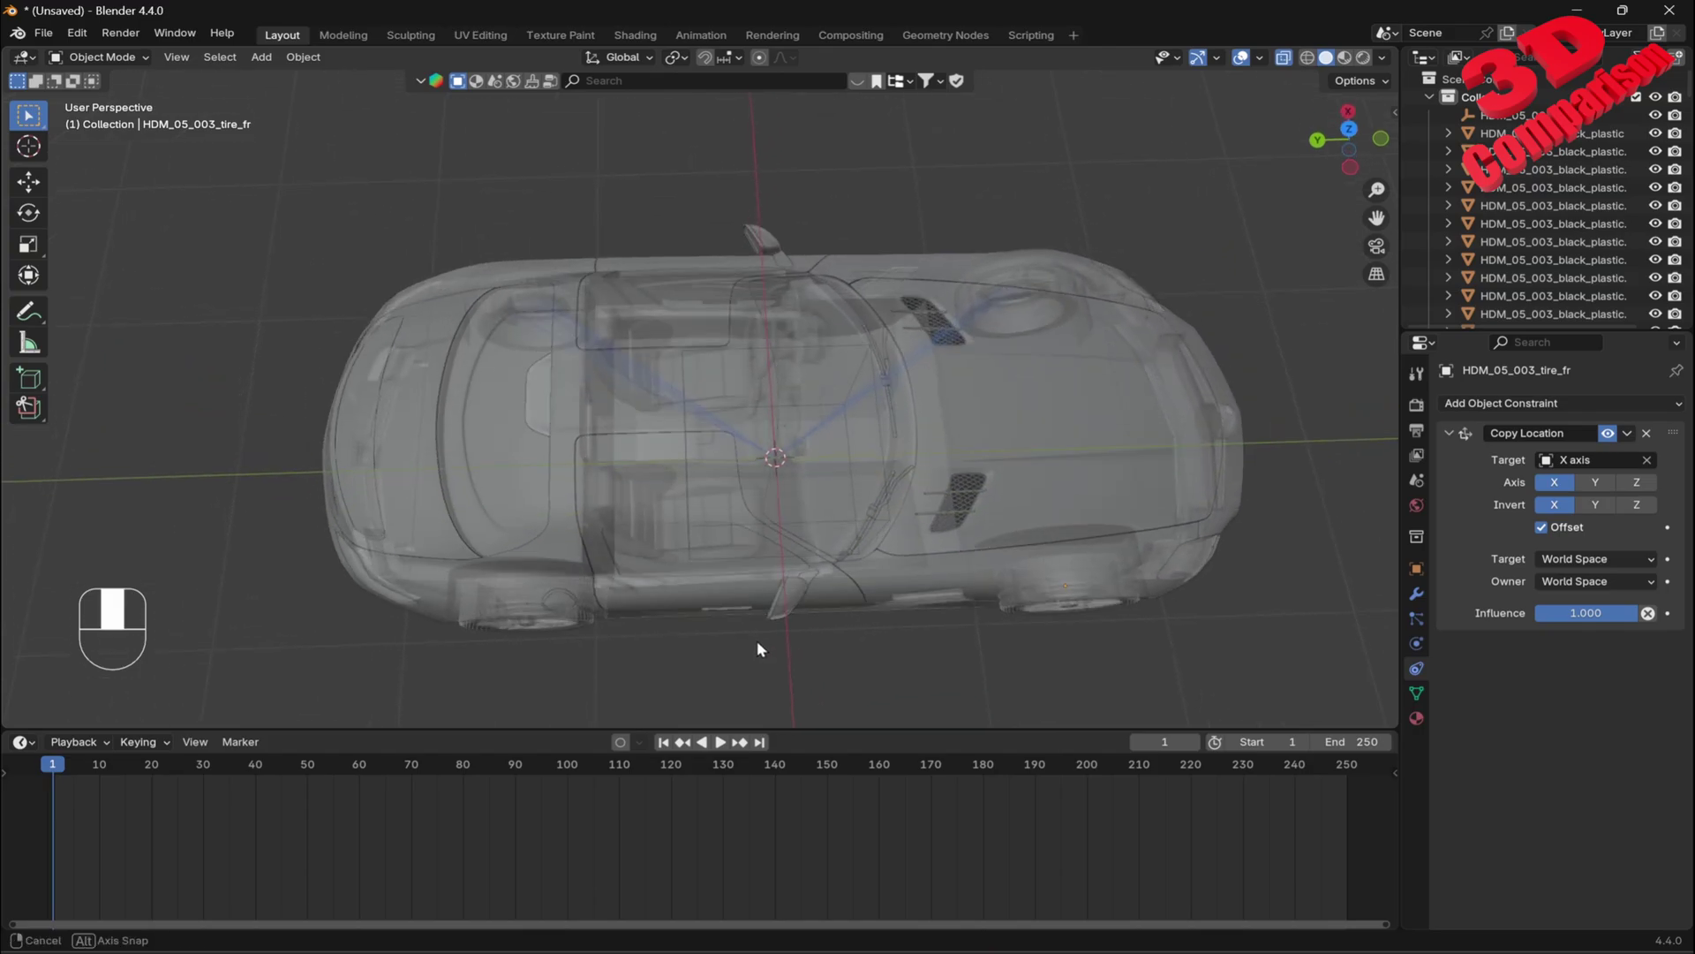
pyautogui.moveTo(368, 704); pyautogui.dragTo(1220, 539)
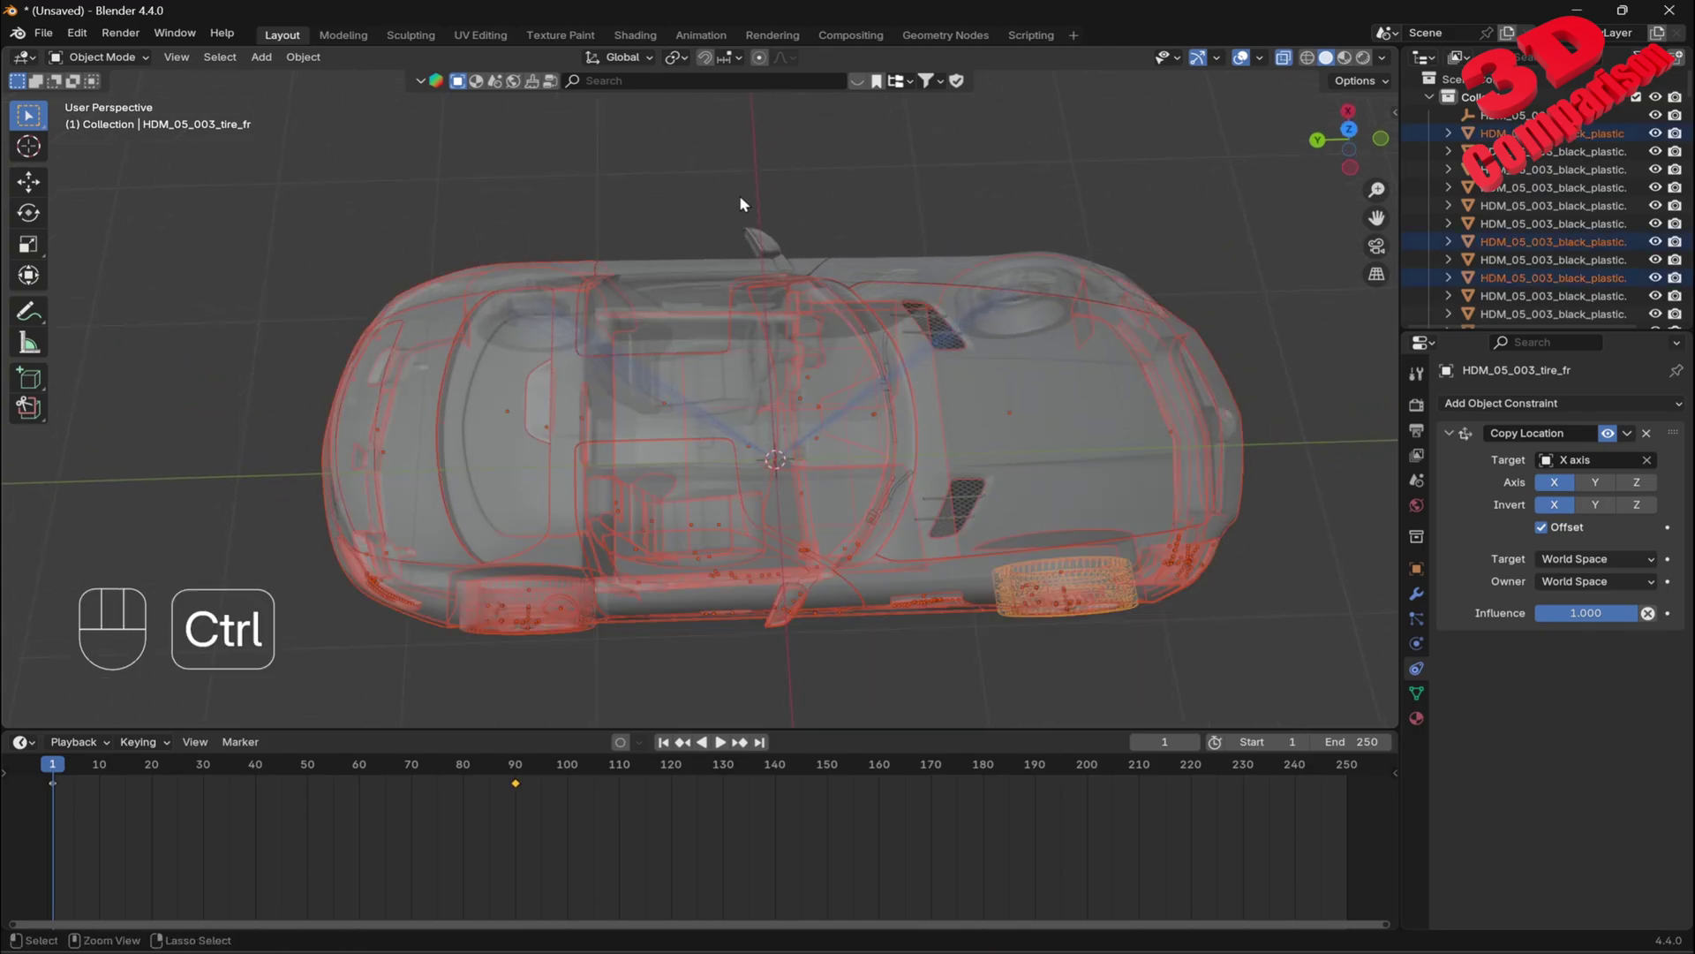
# - Remove the body panels, cabin parts, right seat and side trim between the right wheels from the selection
pyautogui.keyDown('ctrl'); pyautogui.moveTo(1049, 237); pyautogui.dragTo(1232, 371); pyautogui.keyUp('ctrl')
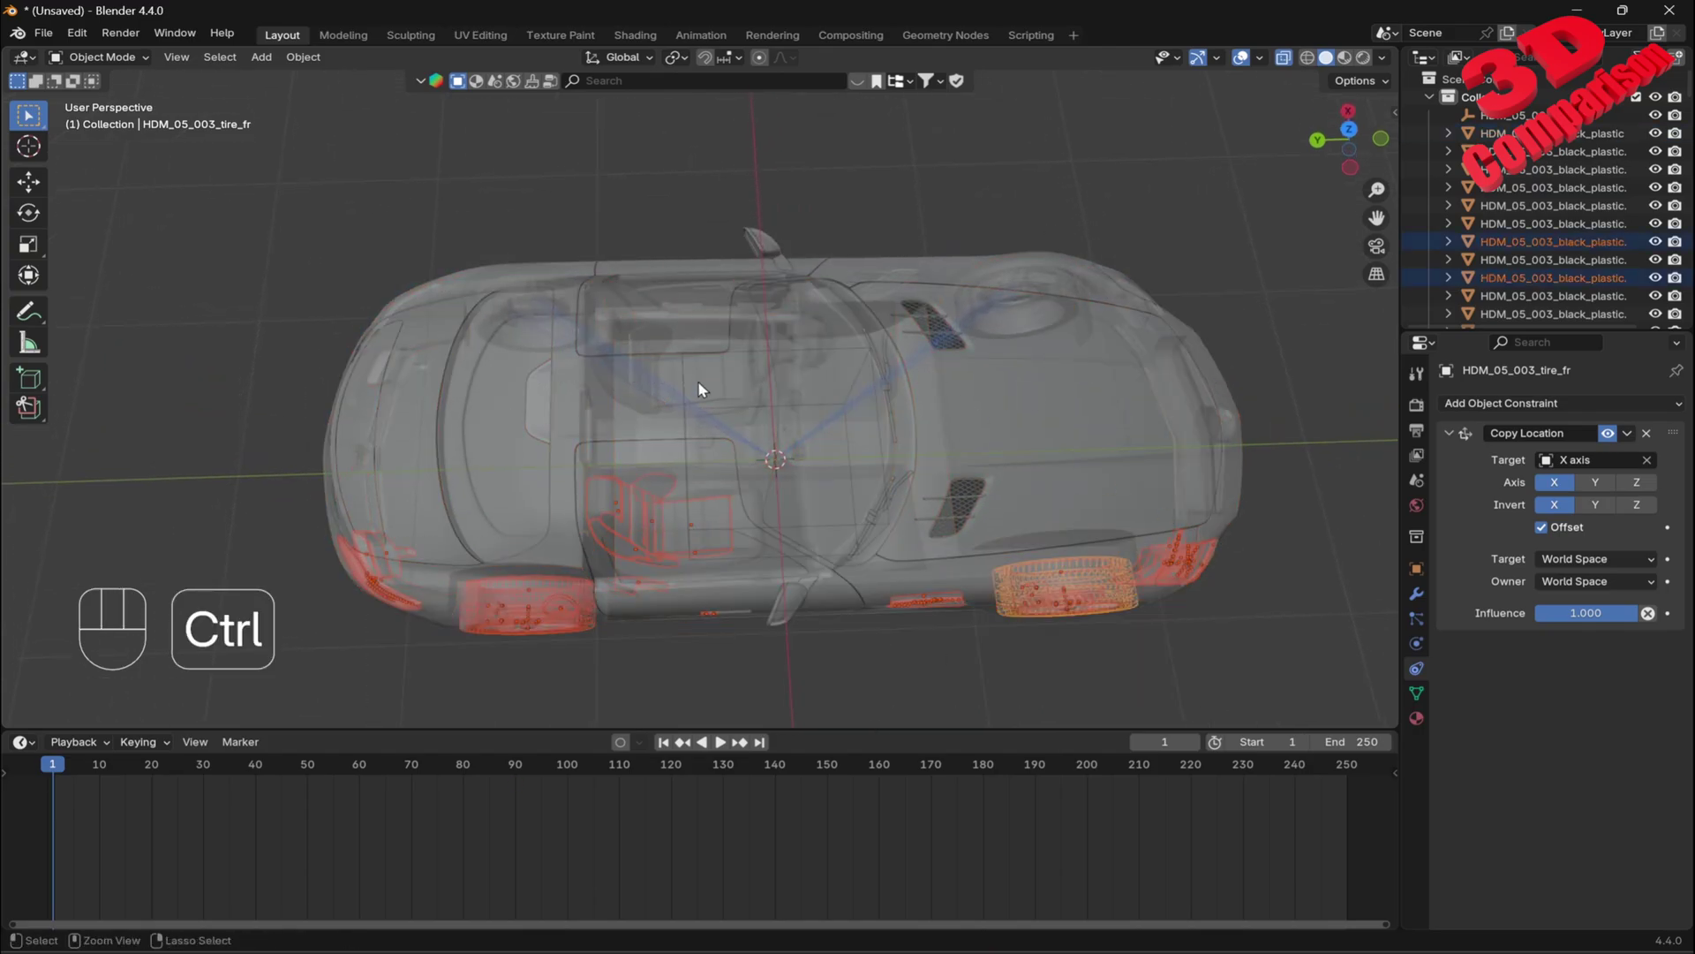
pyautogui.keyDown('ctrl'); pyautogui.moveTo(738, 287); pyautogui.dragTo(757, 568); pyautogui.keyUp('ctrl')
pyautogui.keyDown('ctrl'); pyautogui.click(654, 440); pyautogui.keyUp('ctrl')
pyautogui.keyDown('ctrl'); pyautogui.moveTo(643, 464); pyautogui.dragTo(651, 532); pyautogui.keyUp('ctrl')
pyautogui.keyDown('ctrl'); pyautogui.moveTo(840, 552); pyautogui.dragTo(968, 650); pyautogui.keyUp('ctrl')
# - Remove the right headlight and front bumper parts from the selection, keeping the front-right wheel parts
pyautogui.moveTo(1161, 553); pyautogui.dragTo(1015, 464, button='middle')
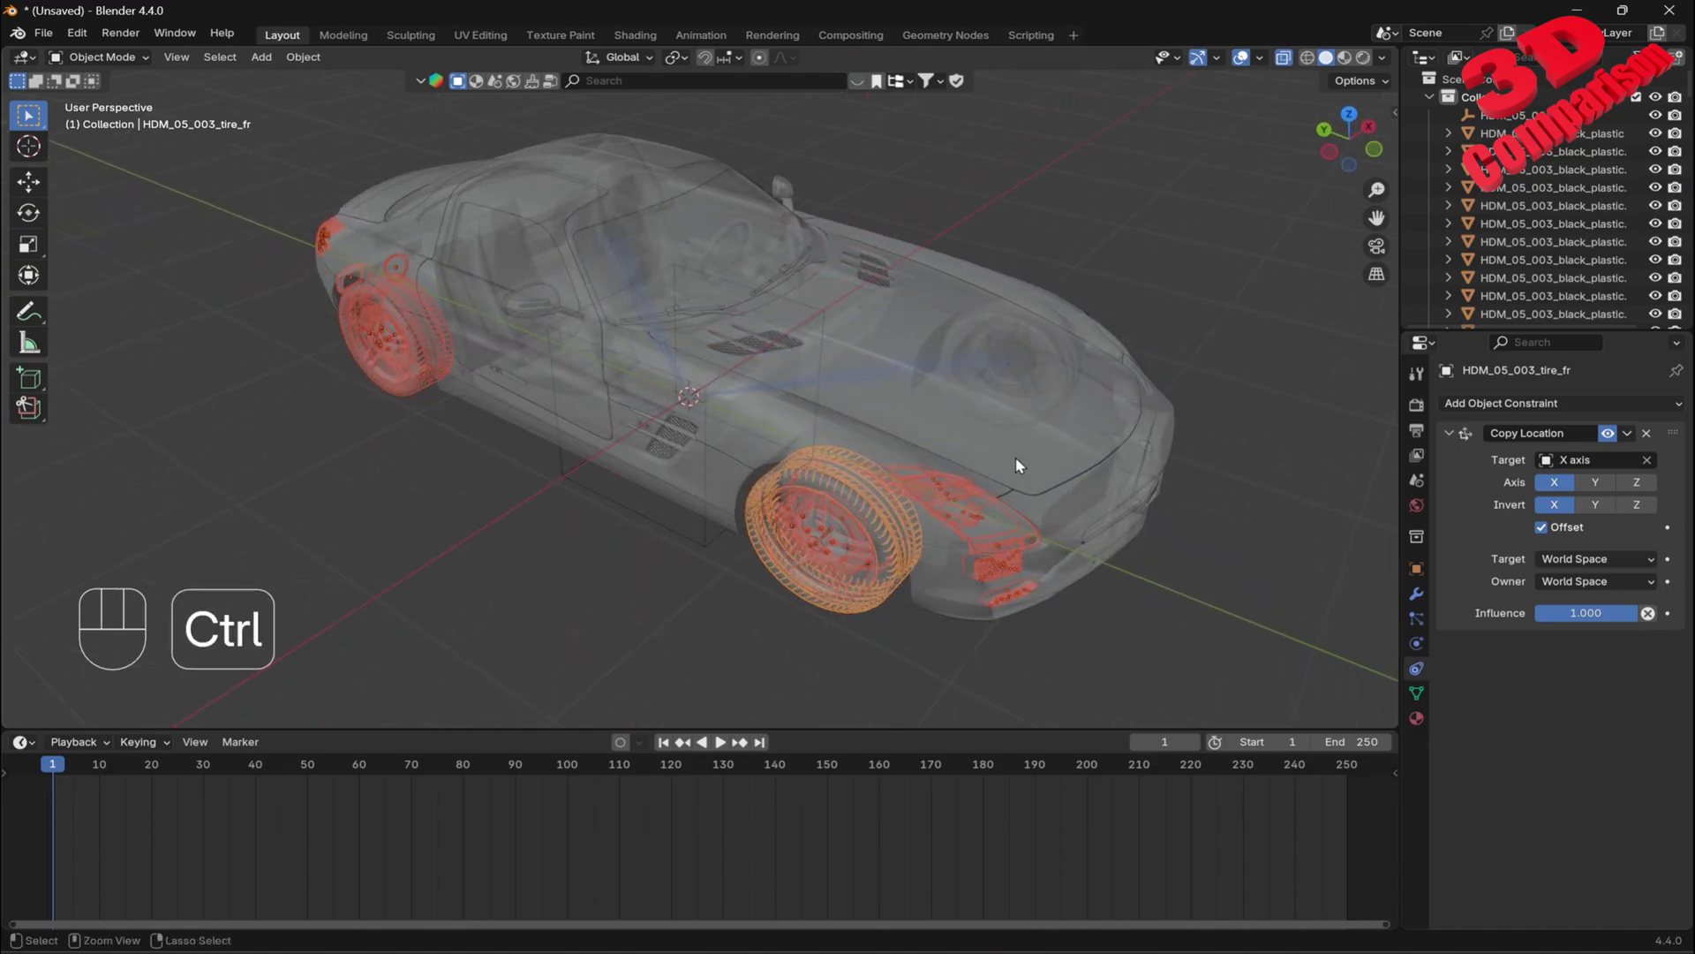
pyautogui.scroll(4, 1002, 548)
pyautogui.keyDown('shift'); pyautogui.moveTo(1015, 545); pyautogui.dragTo(738, 353, button='middle'); pyautogui.keyUp('shift')
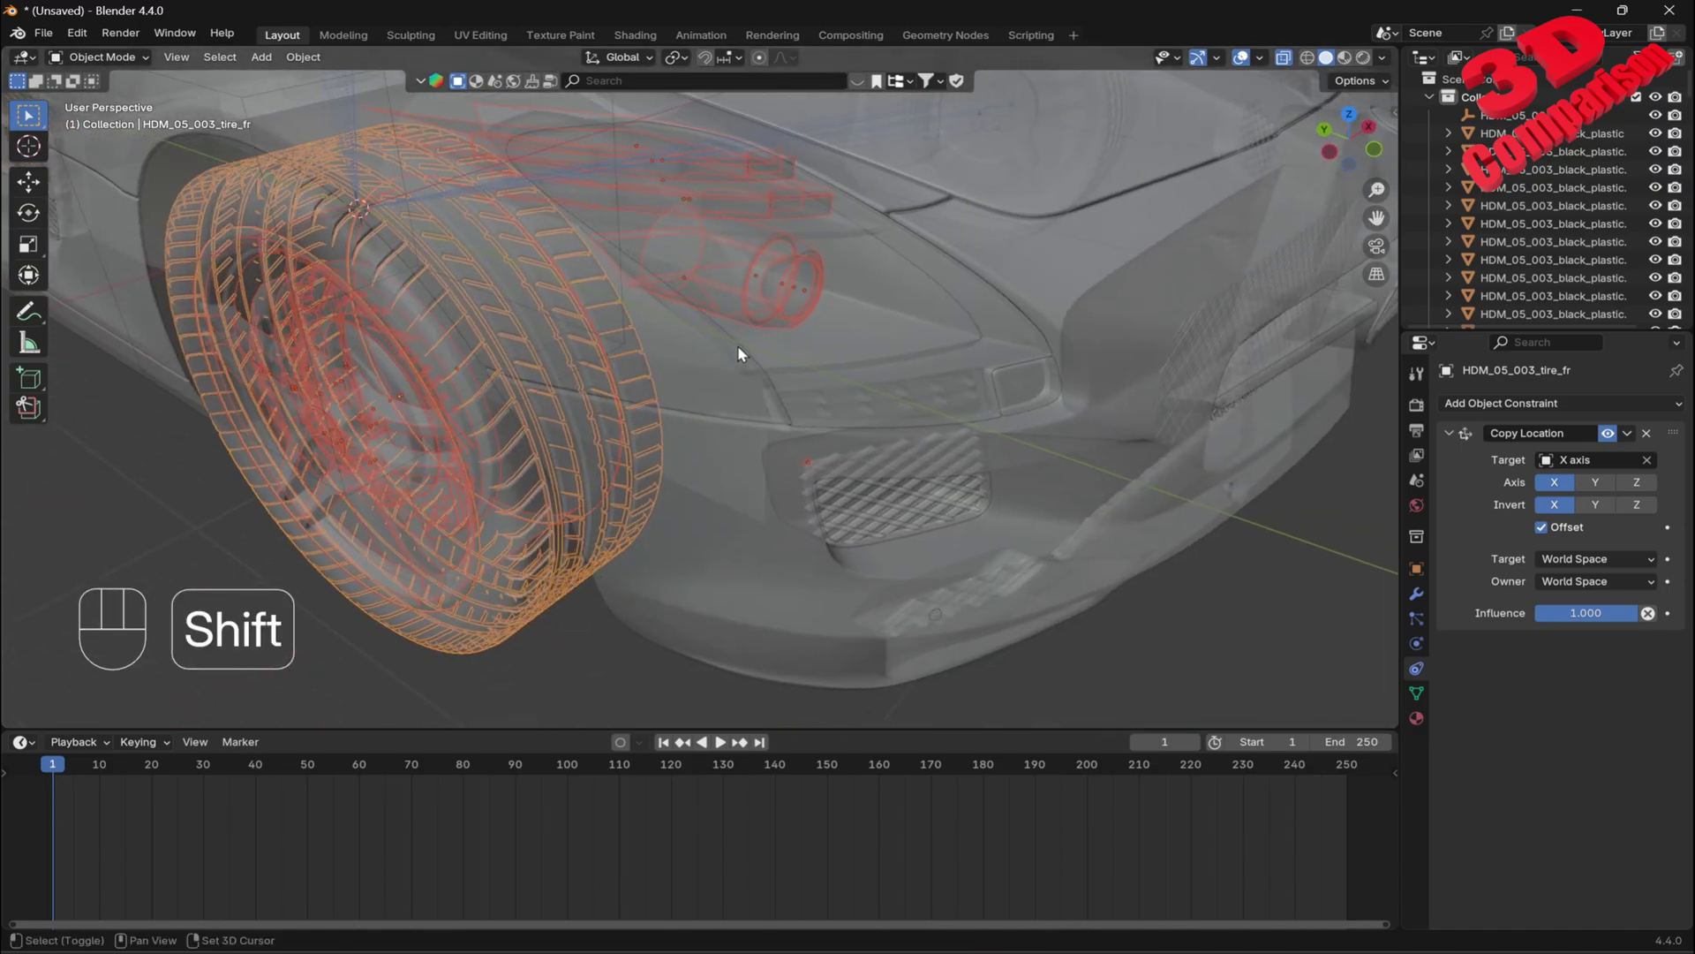
pyautogui.keyDown('ctrl'); pyautogui.click(809, 422); pyautogui.keyUp('ctrl')
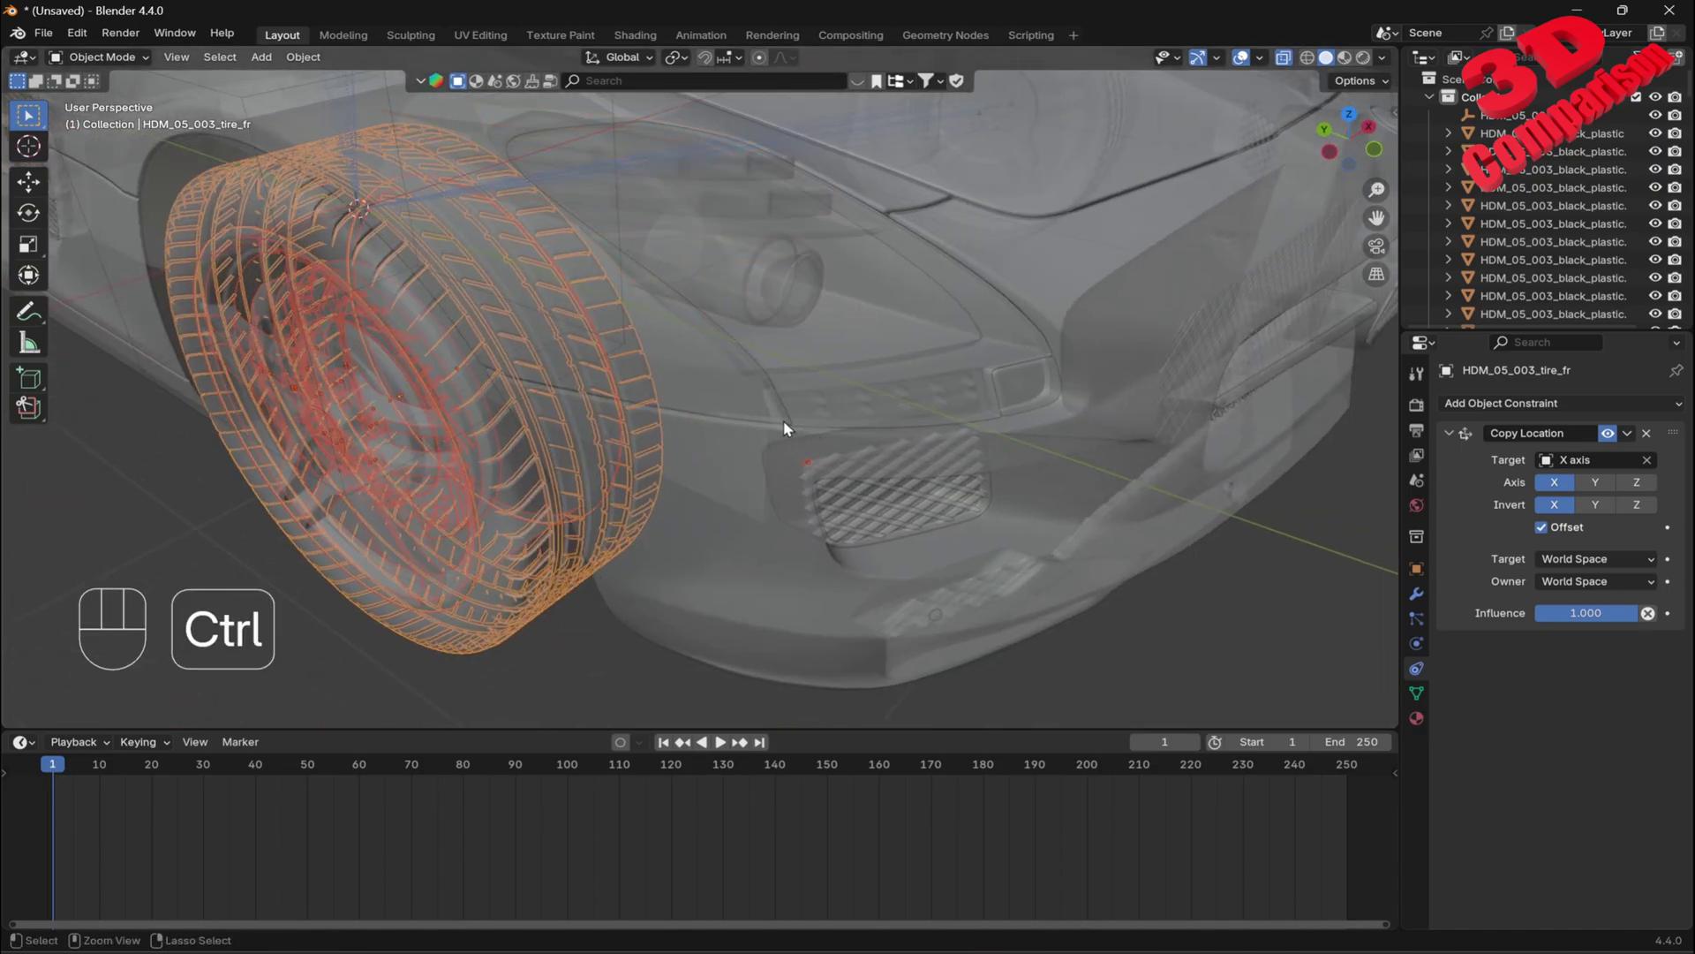
pyautogui.keyDown('ctrl'); pyautogui.moveTo(782, 421); pyautogui.dragTo(840, 488); pyautogui.keyUp('ctrl')
# - Remove the right taillight parts and the fuel cap from the selection, keeping the rear-right wheel parts
pyautogui.scroll(-4, 750, 442)
pyautogui.keyDown('shift'); pyautogui.moveTo(666, 411); pyautogui.dragTo(1139, 649, button='middle'); pyautogui.keyUp('shift')
pyautogui.scroll(2, 750, 470)
pyautogui.moveTo(750, 468); pyautogui.dragTo(905, 455, button='middle')
pyautogui.scroll(2, 618, 318)
pyautogui.keyDown('ctrl'); pyautogui.moveTo(511, 297); pyautogui.dragTo(684, 499); pyautogui.keyUp('ctrl')
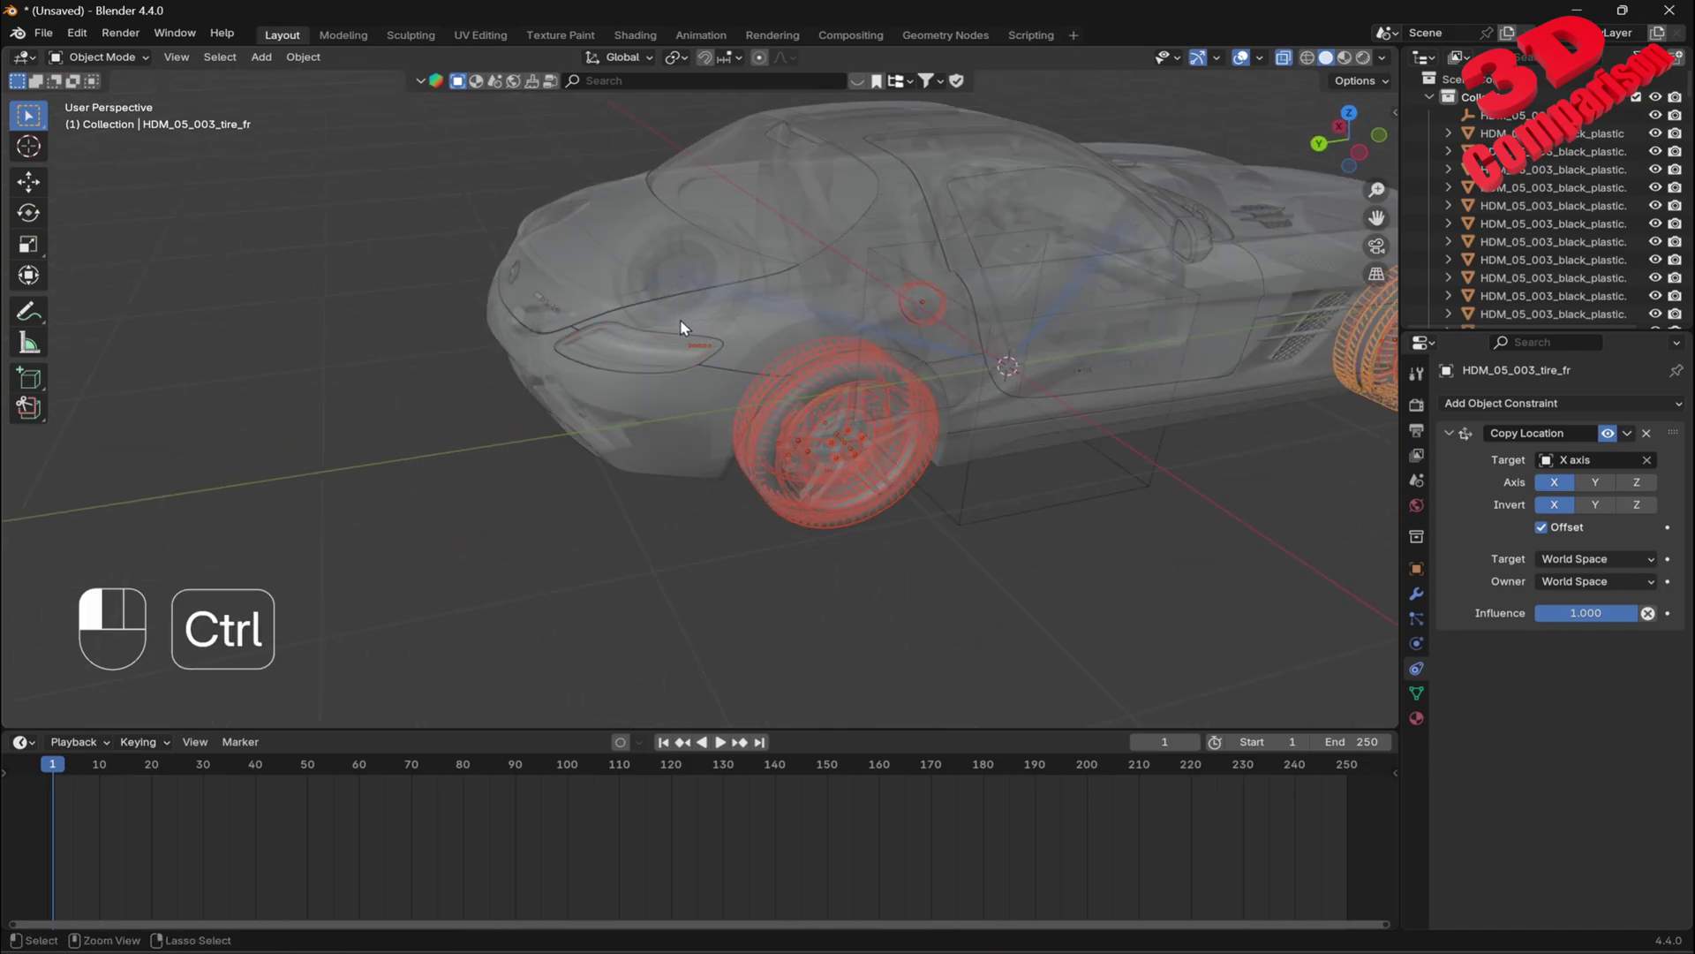
pyautogui.moveTo(723, 363); pyautogui.dragTo(821, 378, button='middle')
pyautogui.keyDown('ctrl'); pyautogui.moveTo(800, 352); pyautogui.dragTo(862, 387); pyautogui.keyUp('ctrl')
# - Keep the front-right tire as the active object and copy its Copy Location constraint to the selected right-side wheel parts
pyautogui.moveTo(1025, 426); pyautogui.dragTo(744, 443, button='middle')
pyautogui.scroll(5, 743, 443)
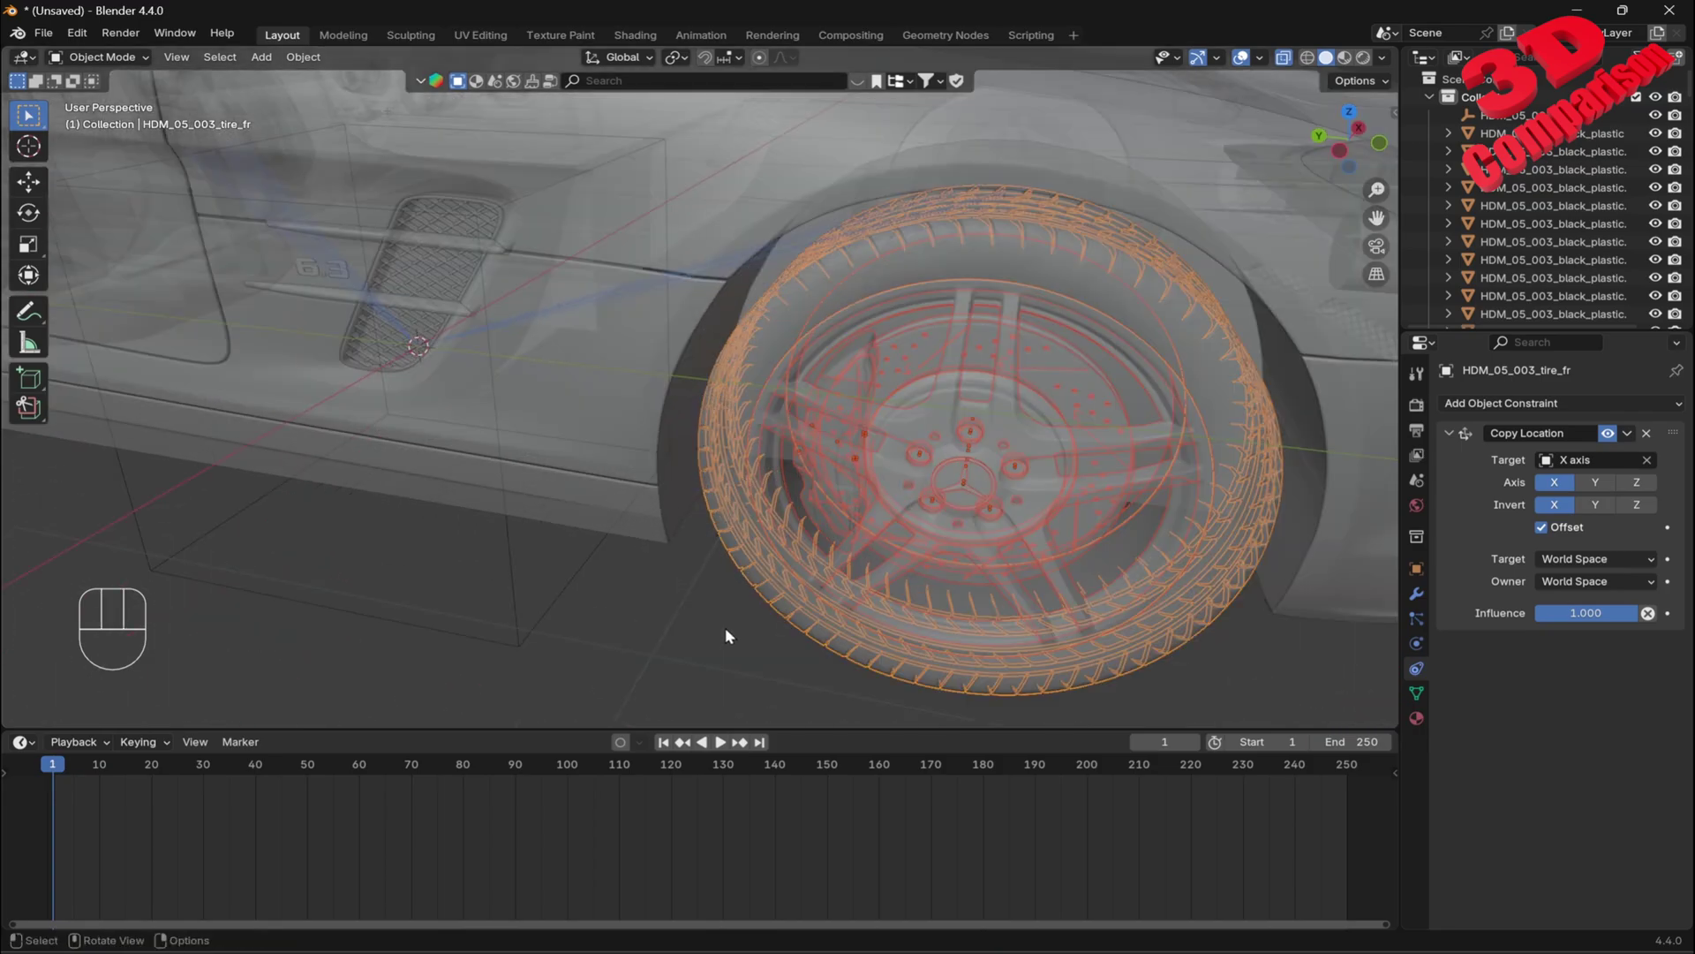
pyautogui.keyDown('ctrl'); pyautogui.moveTo(687, 636); pyautogui.dragTo(761, 569); pyautogui.keyUp('ctrl')
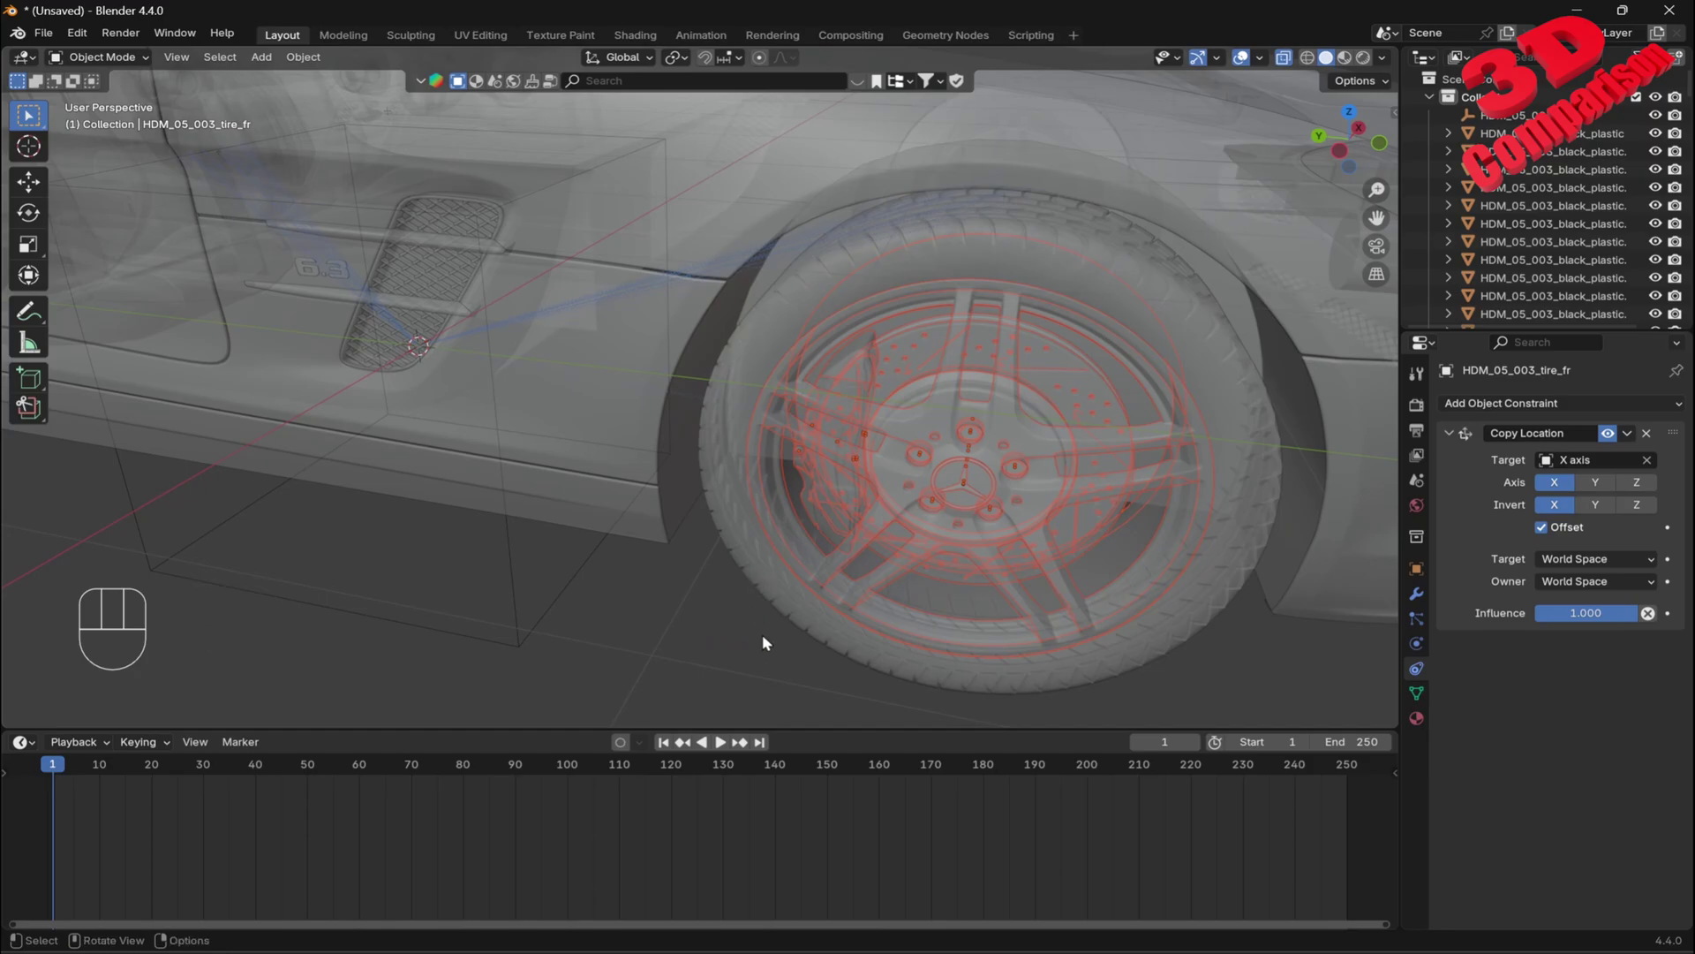
pyautogui.keyDown('shift'); pyautogui.click(763, 578); pyautogui.keyUp('shift')
pyautogui.scroll(-6, 742, 522)
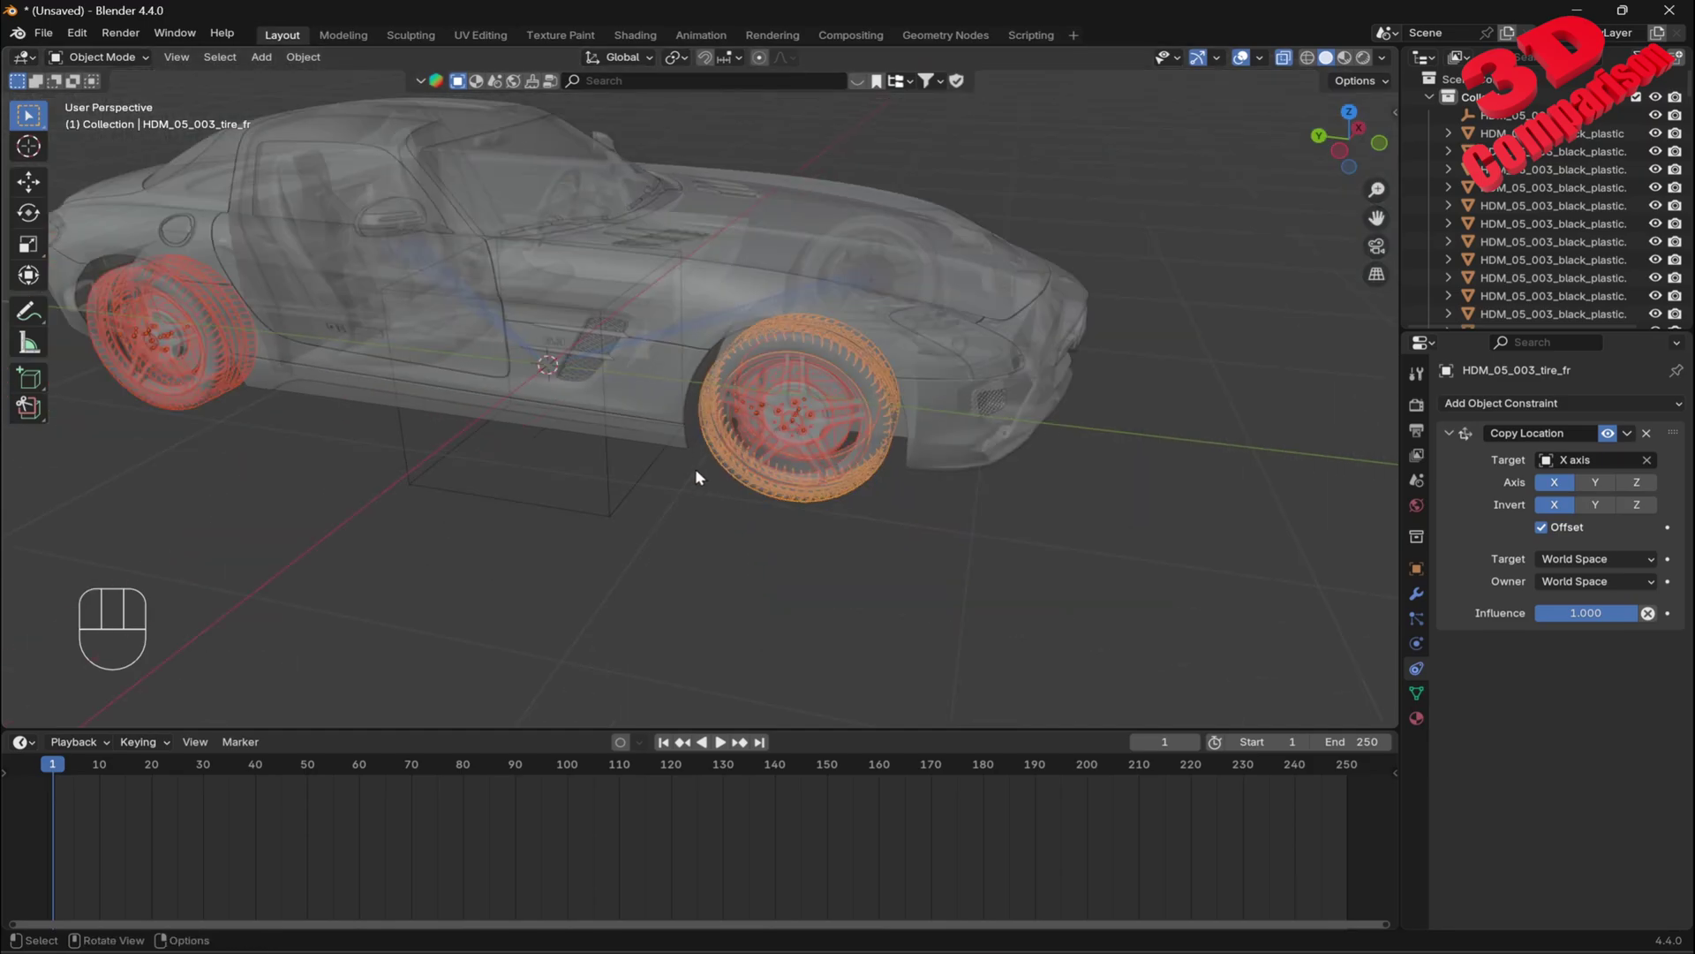
pyautogui.click(1625, 434)
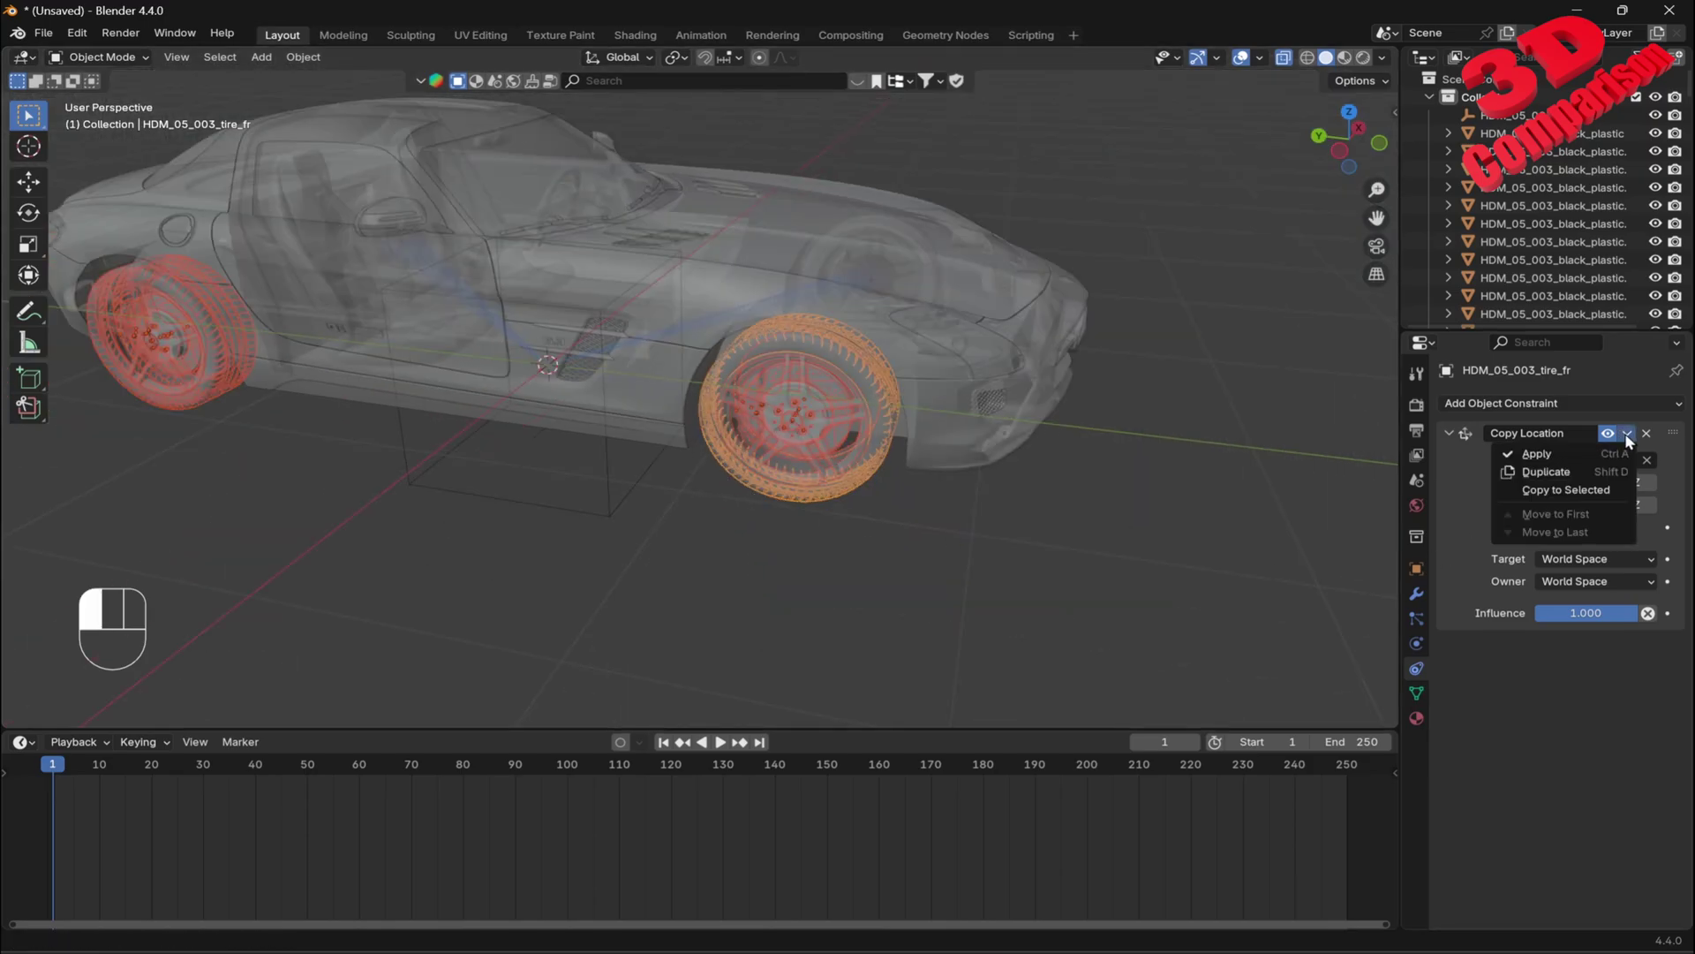
pyautogui.click(1579, 488)
# - Deselect everything, turn off X-ray display, and switch the viewport to Material Preview shading
pyautogui.click(1123, 372)
pyautogui.scroll(-3, 1119, 365)
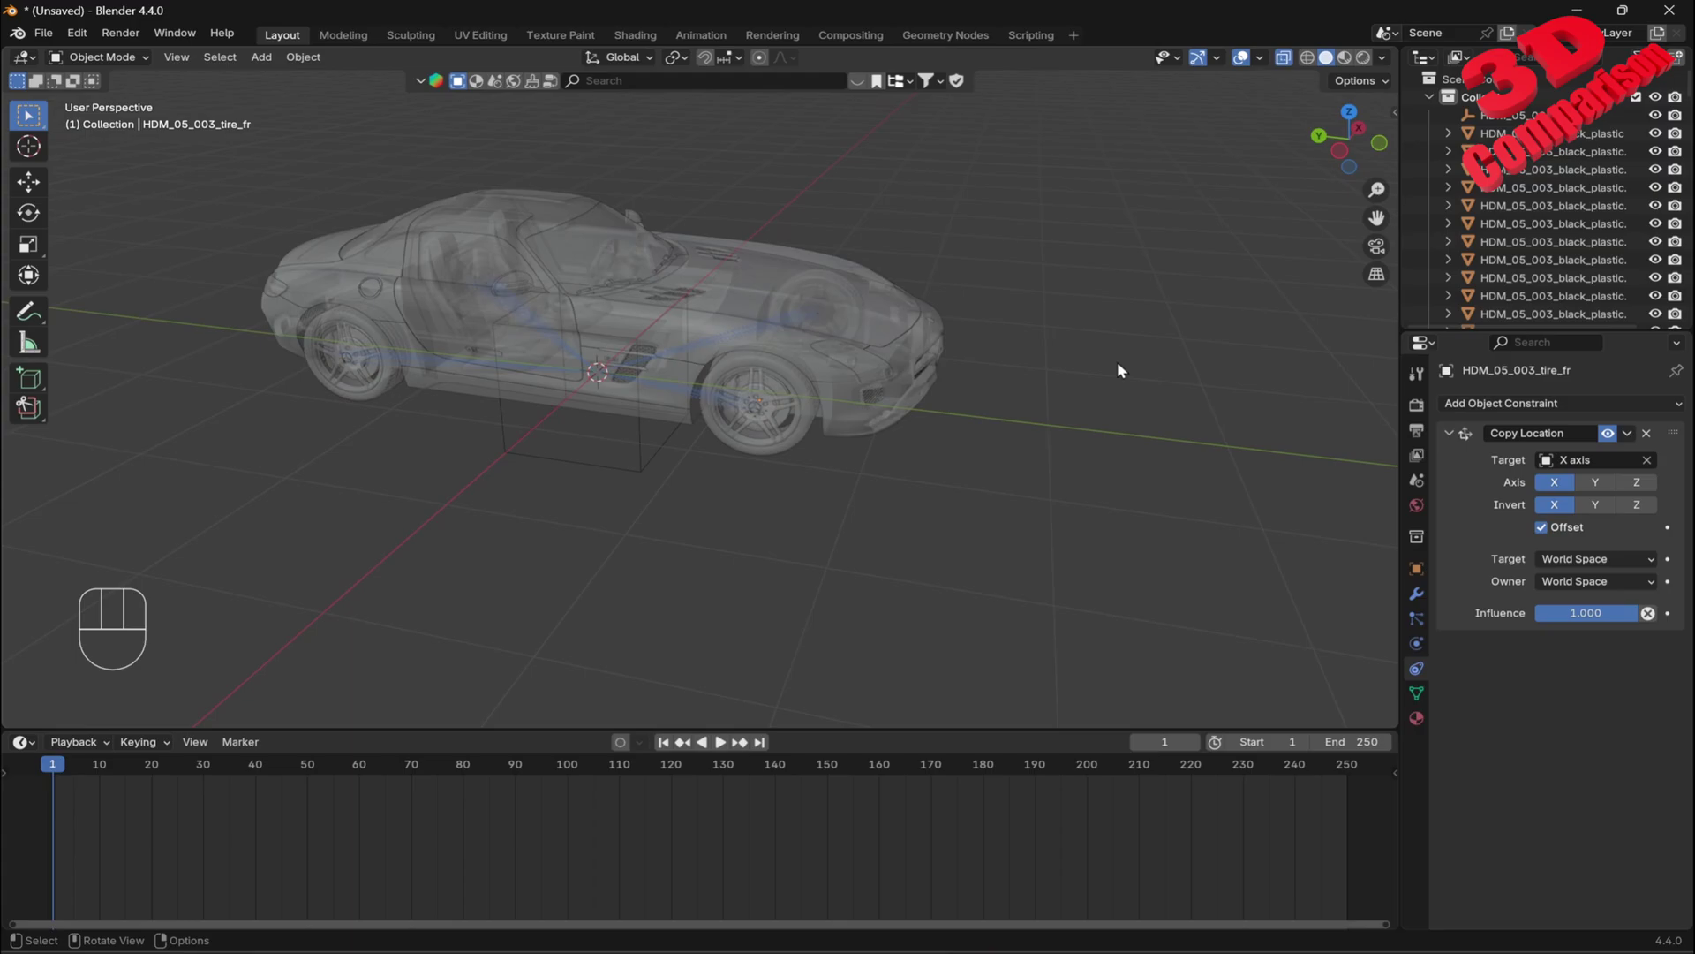
pyautogui.hotkey('alt', 'z')
pyautogui.click(1345, 56)
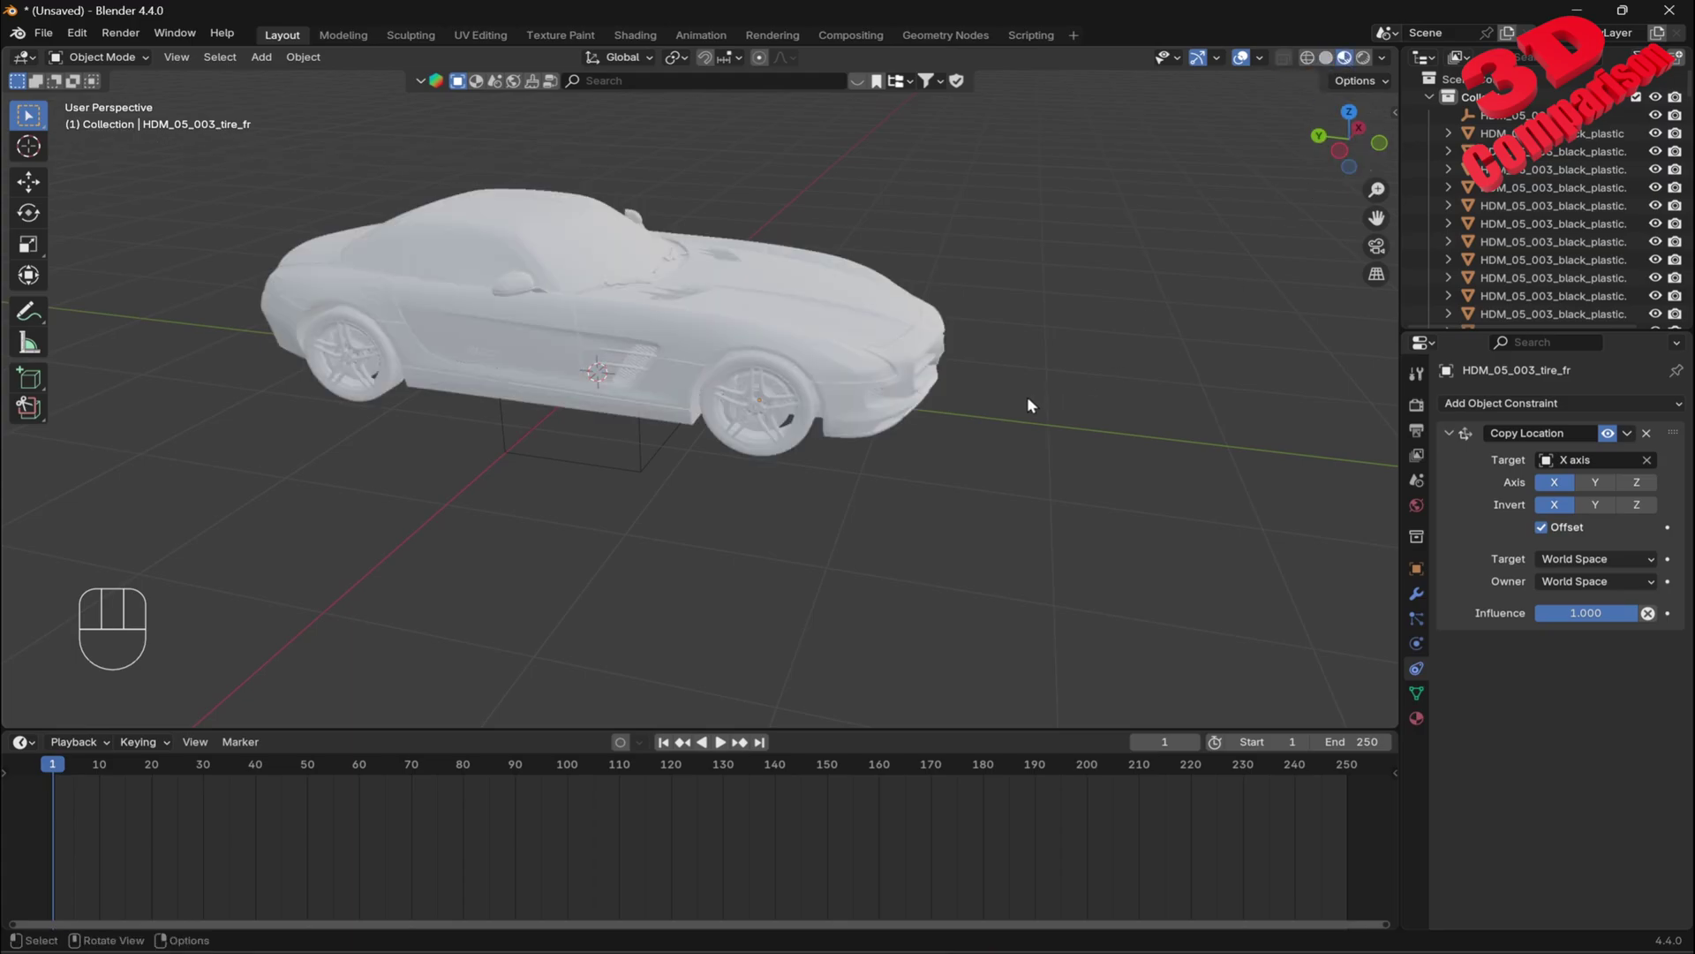
# - Switch the viewport to Solid shading and play the animation, pausing it at frame 108 with the wheel parts spread out
pyautogui.keyDown('shift'); pyautogui.moveTo(1002, 397); pyautogui.dragTo(1028, 481, button='middle'); pyautogui.keyUp('shift')
pyautogui.click(1326, 56)
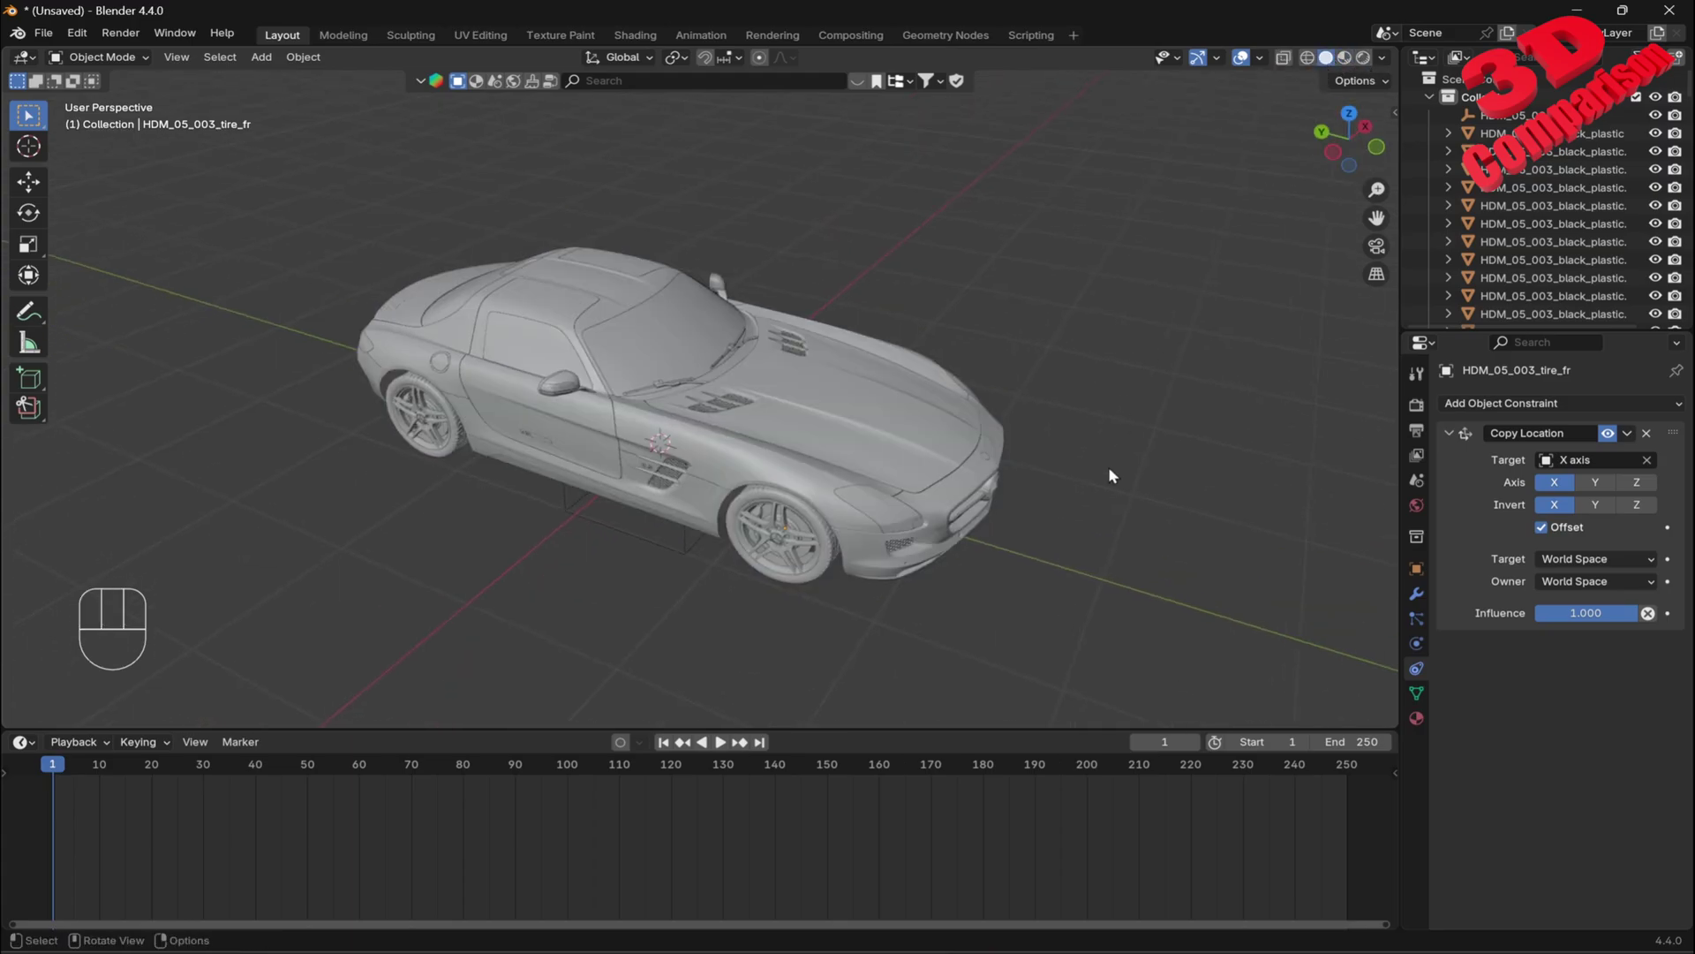
pyautogui.press('space')
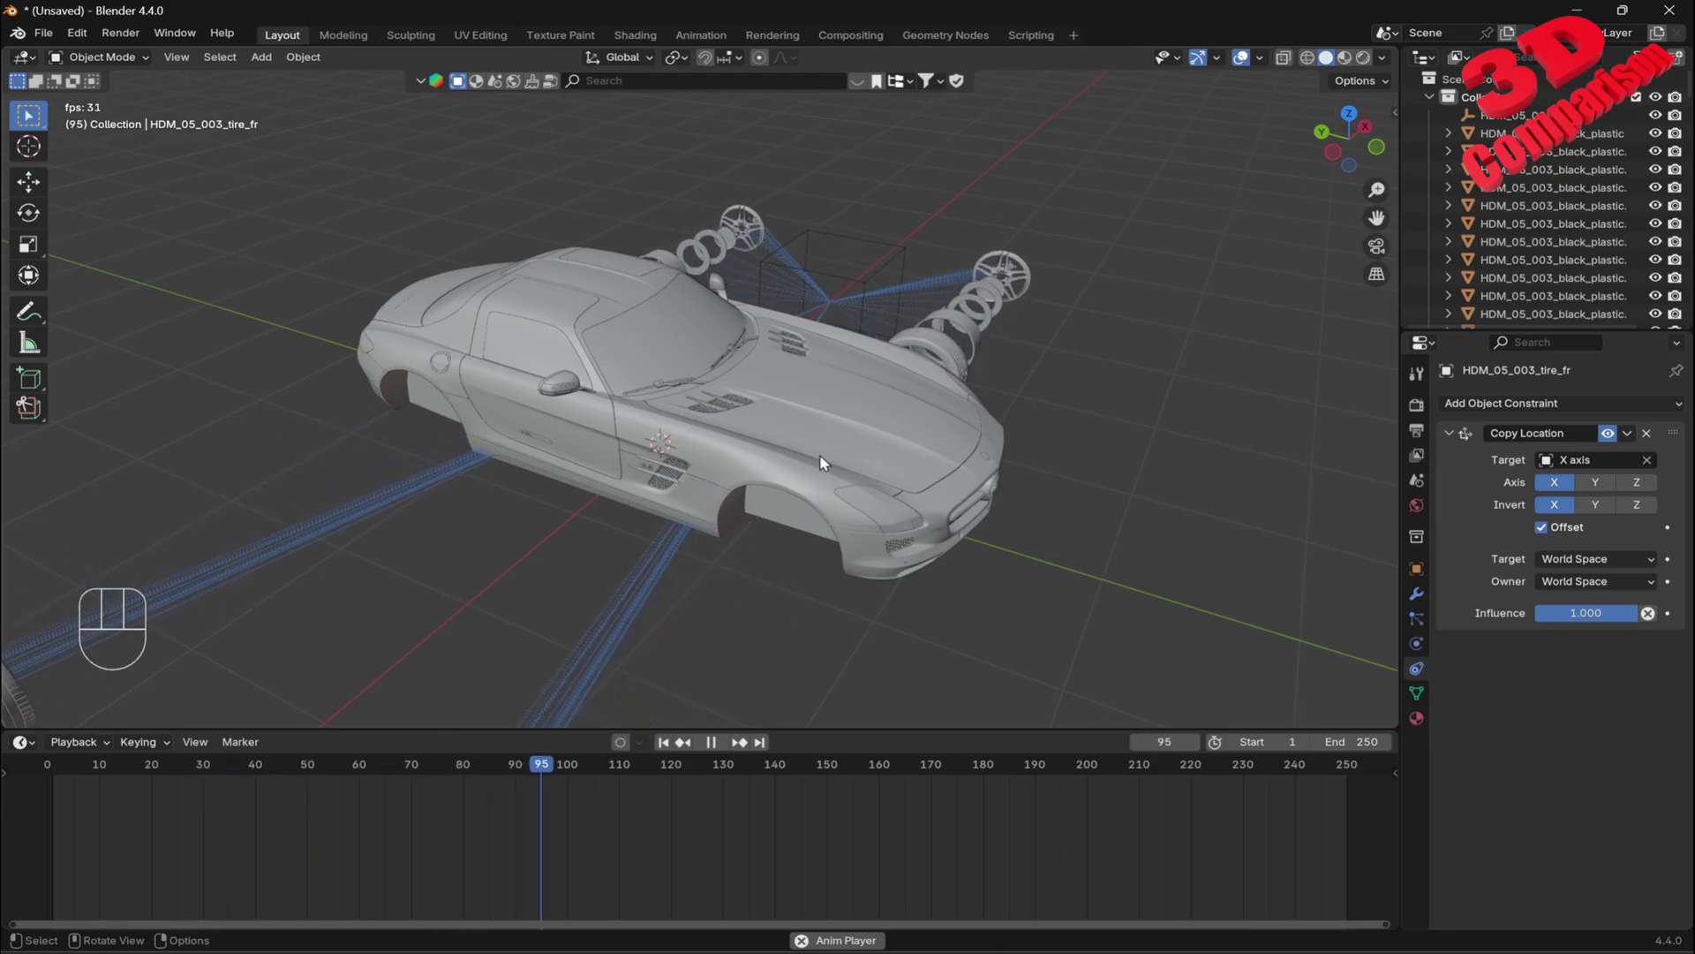
pyautogui.press('space')
# - Set the Copy Location influence of the front-right and rear-right tires to 0.2, matching the front-left tire
pyautogui.moveTo(690, 713); pyautogui.dragTo(733, 497, button='middle')
pyautogui.click(995, 366)
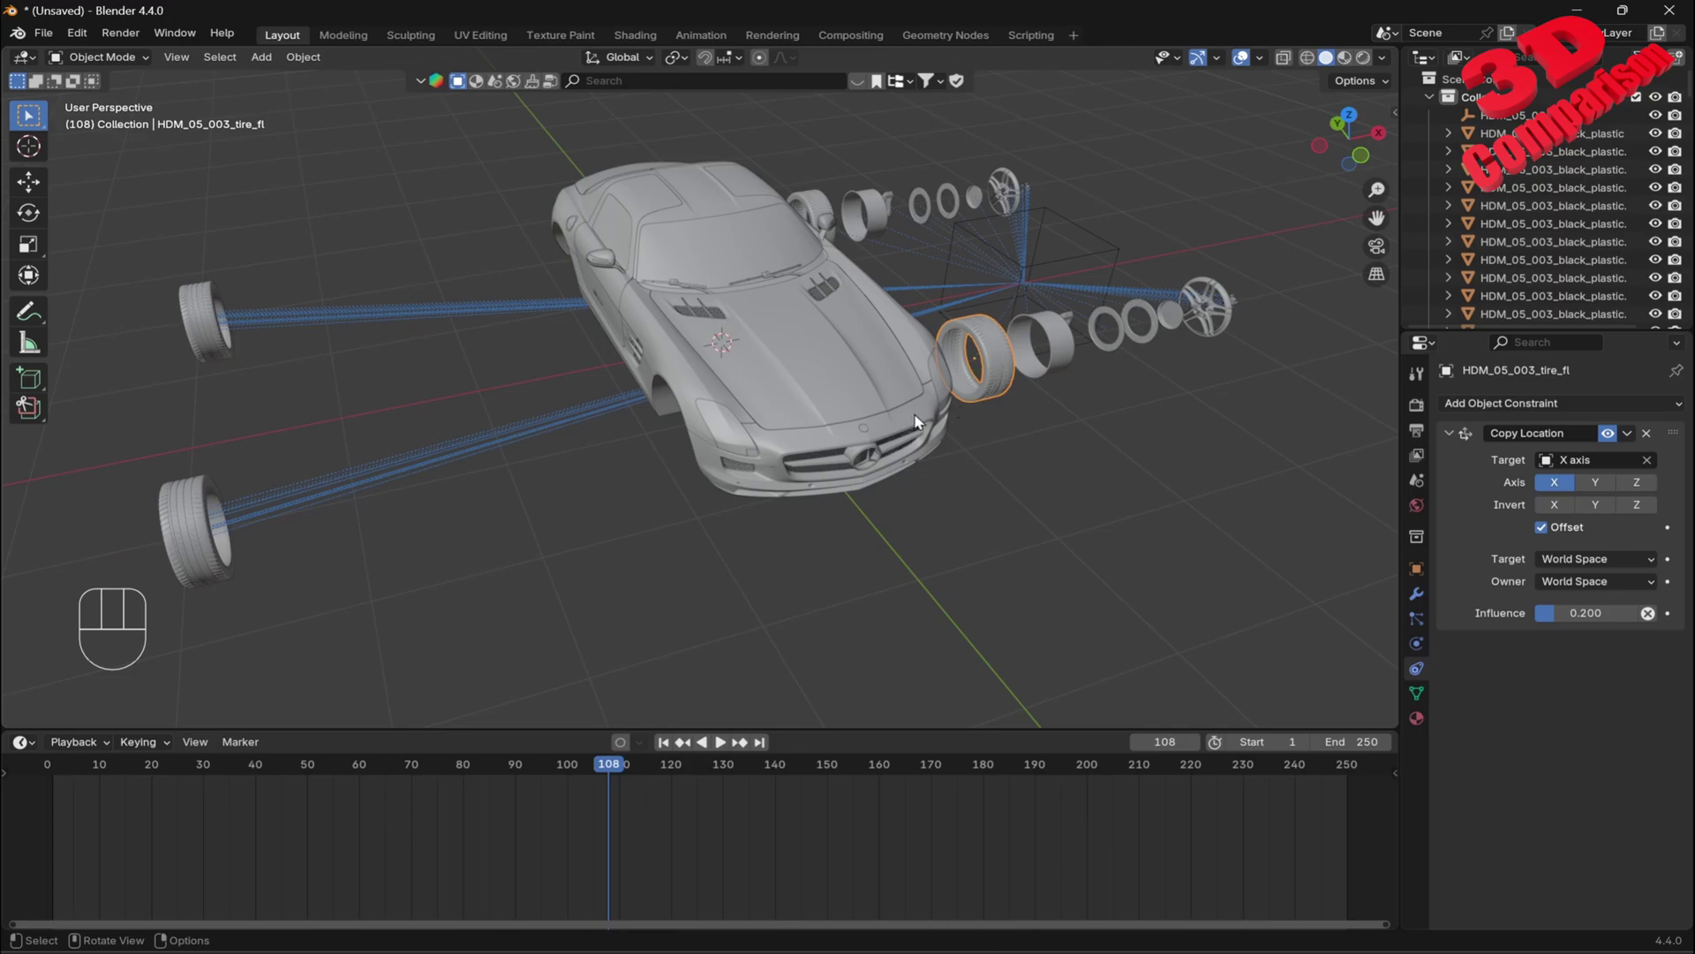
pyautogui.click(188, 533)
pyautogui.click(1561, 613)
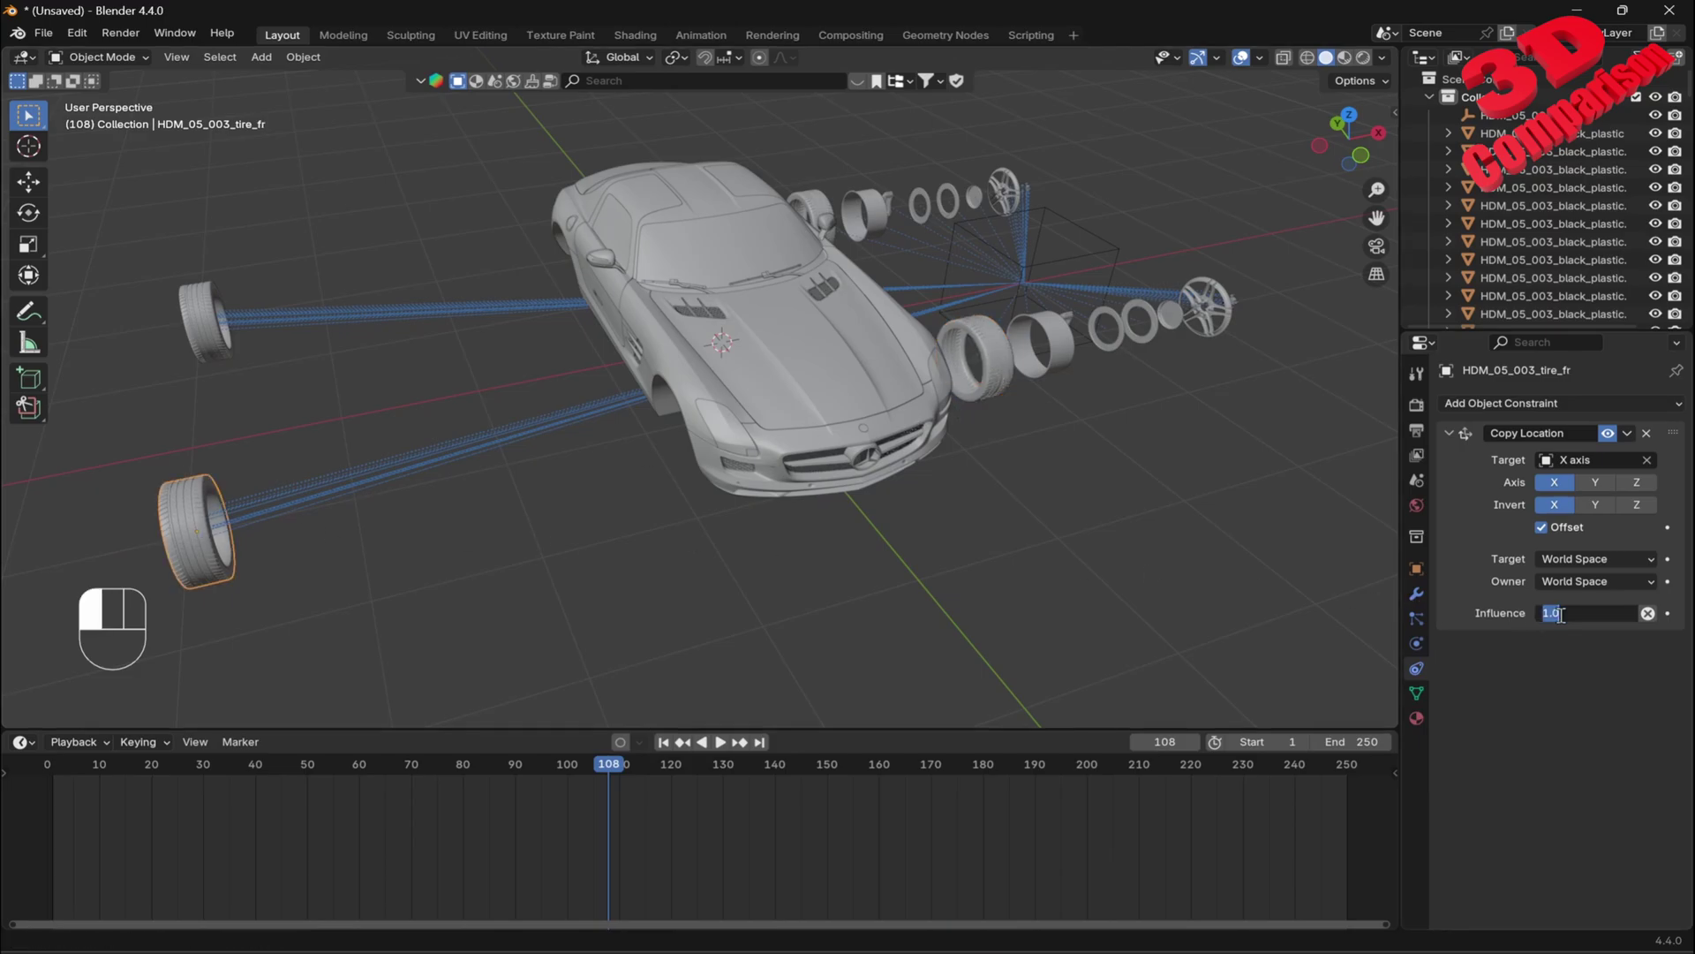
pyautogui.press('Return')
pyautogui.click(212, 307)
pyautogui.click(1561, 611)
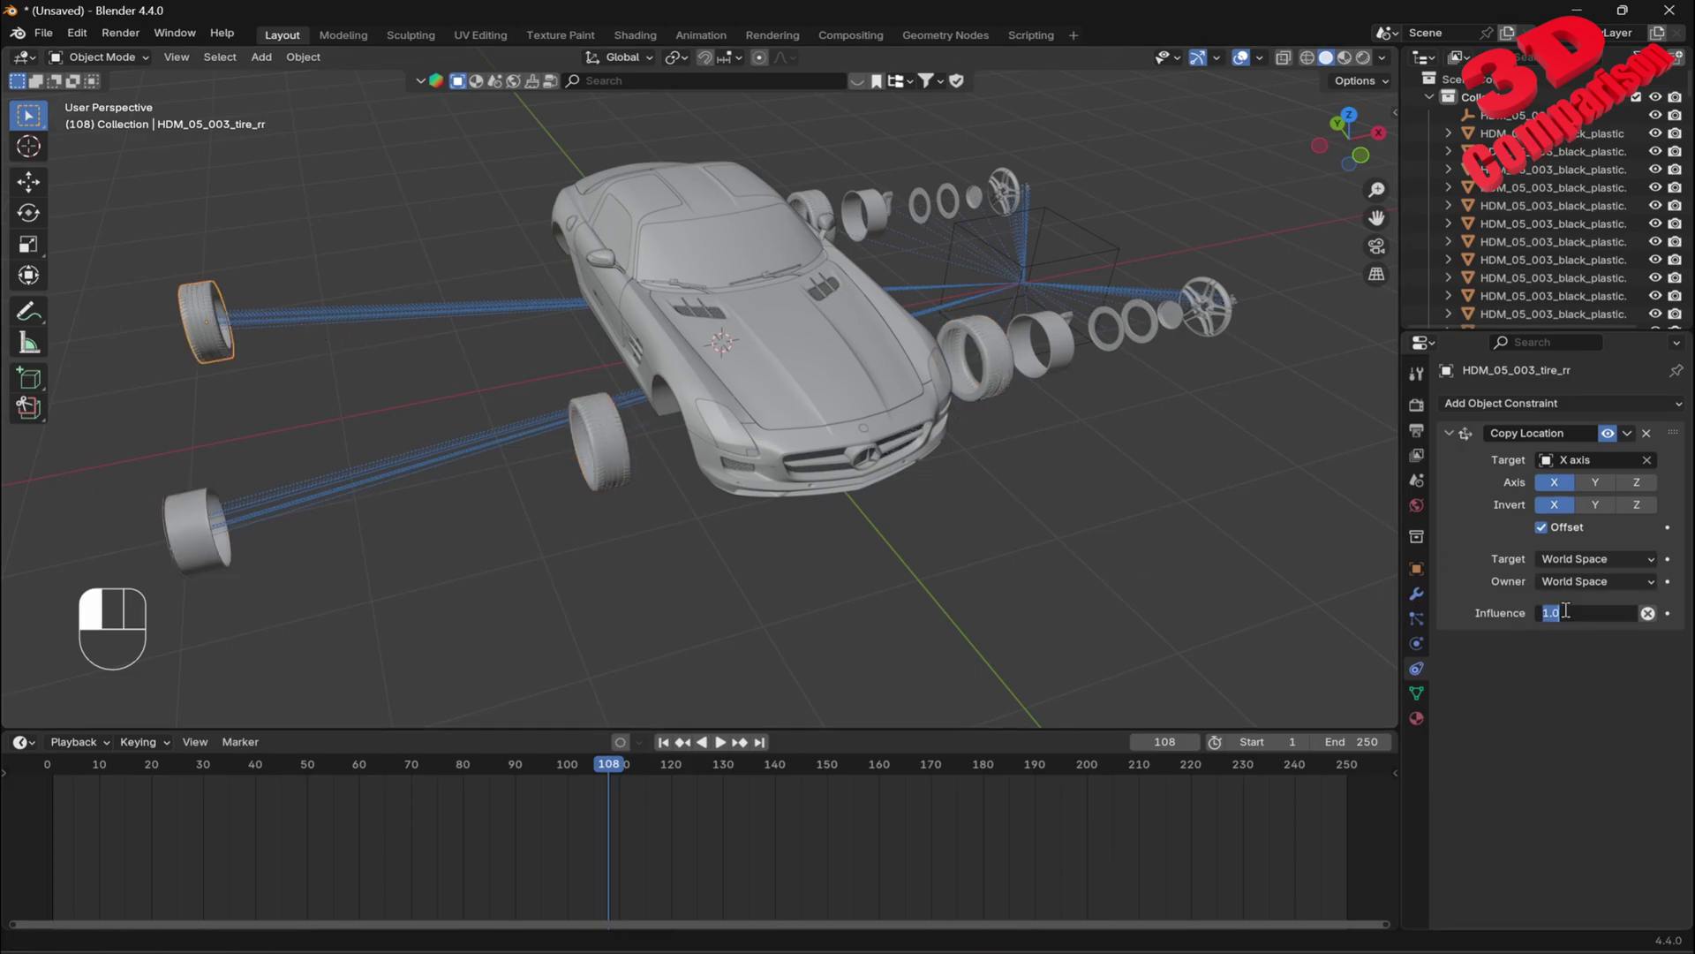
pyautogui.write('0.2')
pyautogui.press('Return')
# - Set the Copy Location influence of the front-right and rear-right rim barrels to 0.4, matching the front-left rim barrel
pyautogui.click(1057, 341)
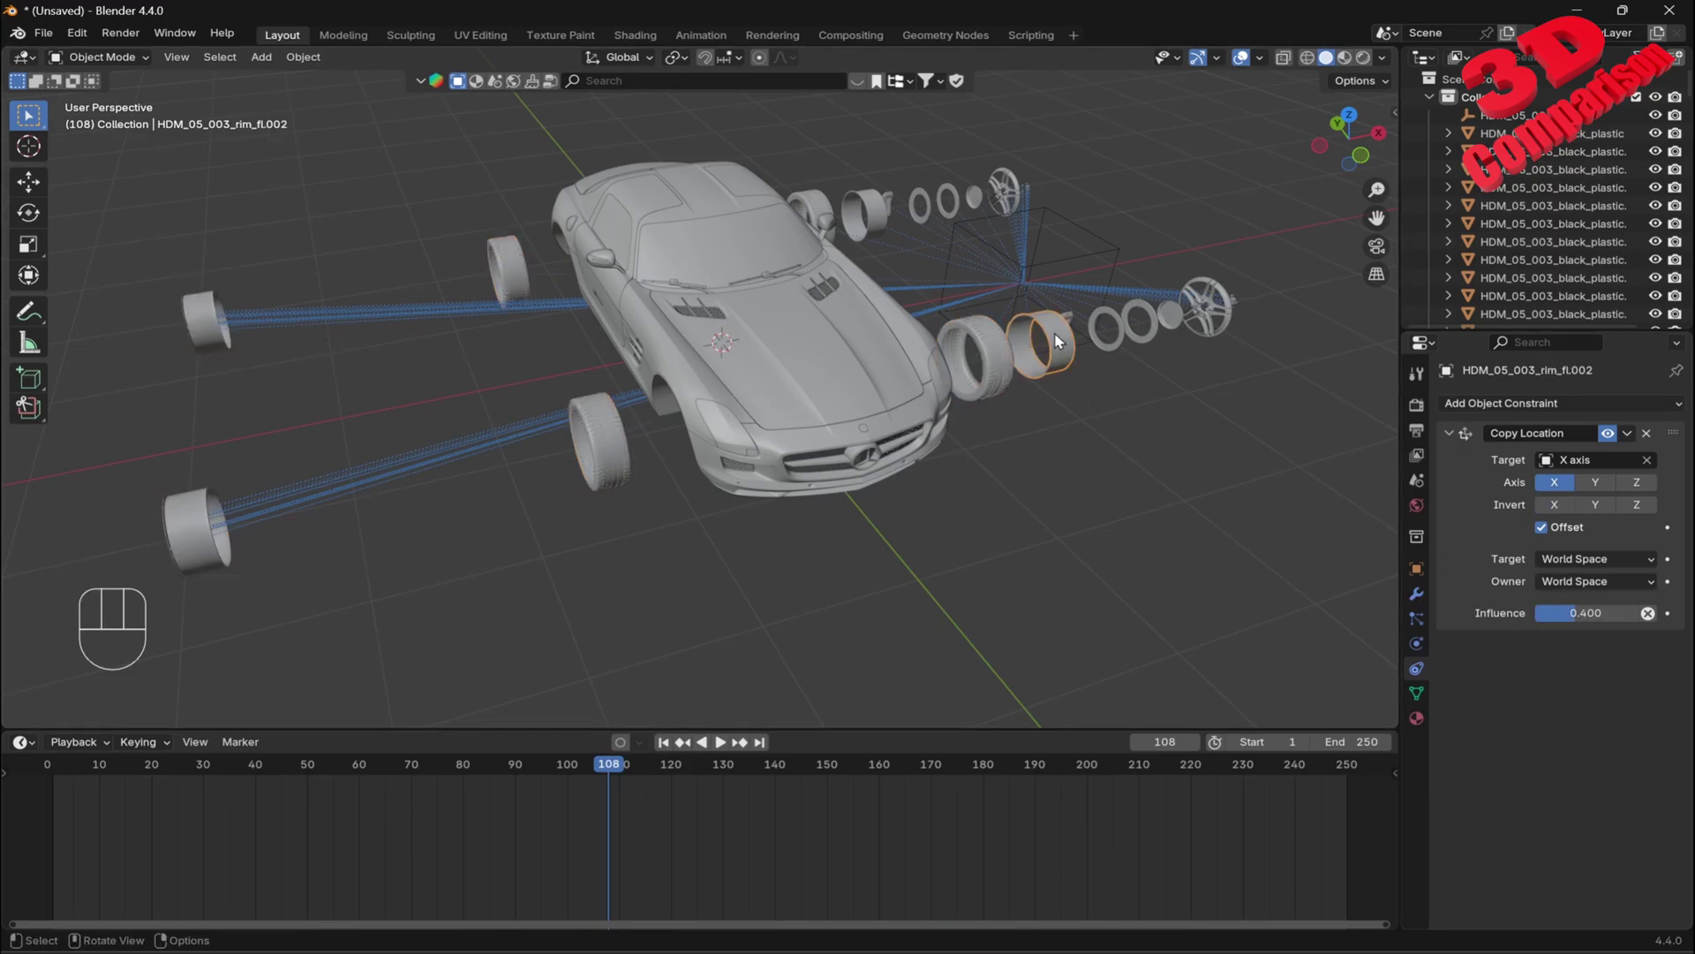
pyautogui.click(214, 533)
pyautogui.click(1554, 504)
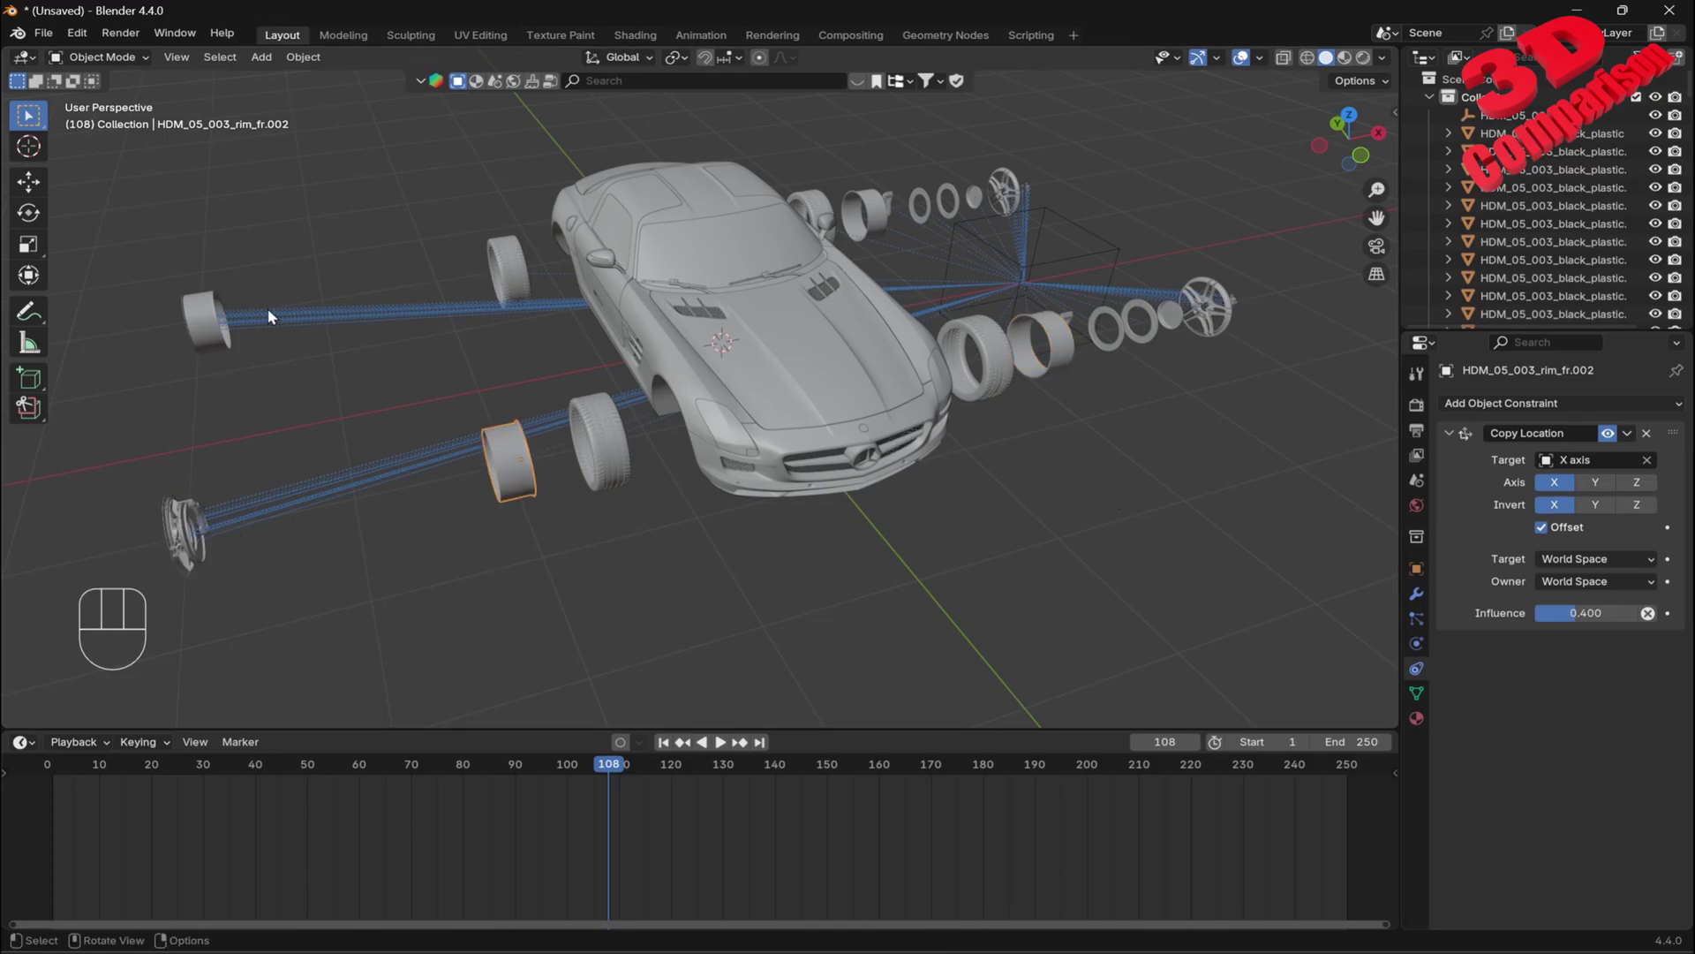
pyautogui.click(207, 318)
pyautogui.click(1592, 611)
pyautogui.write('0')
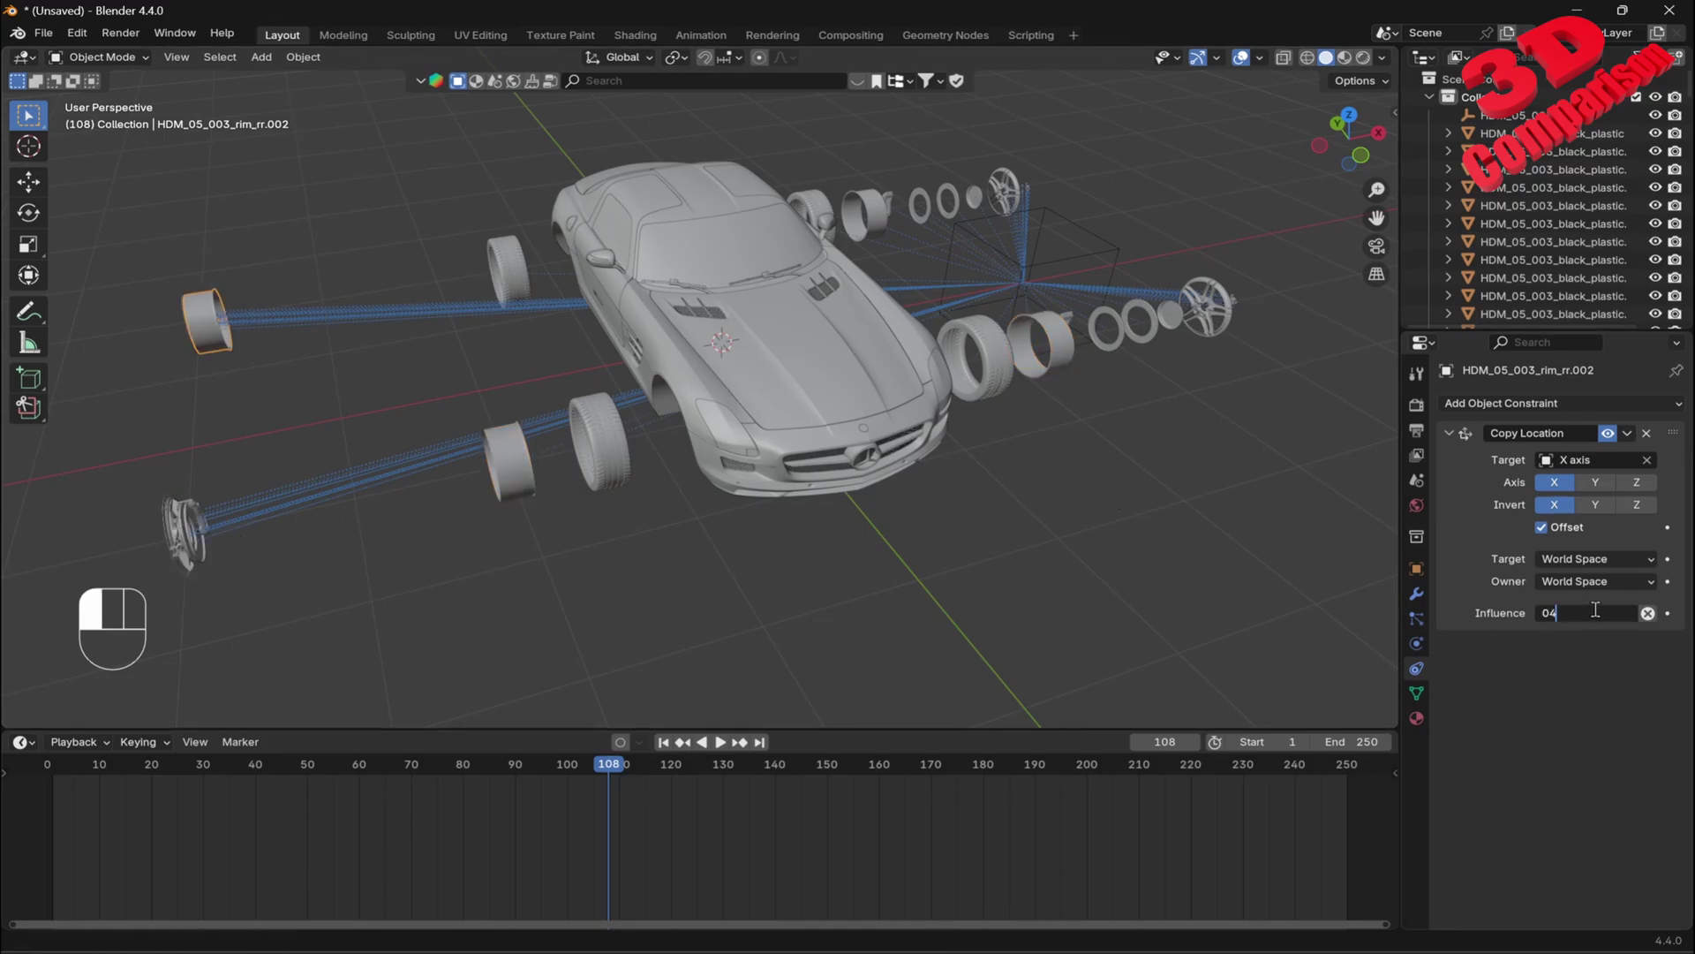
pyautogui.write('.4')
pyautogui.press('Return')
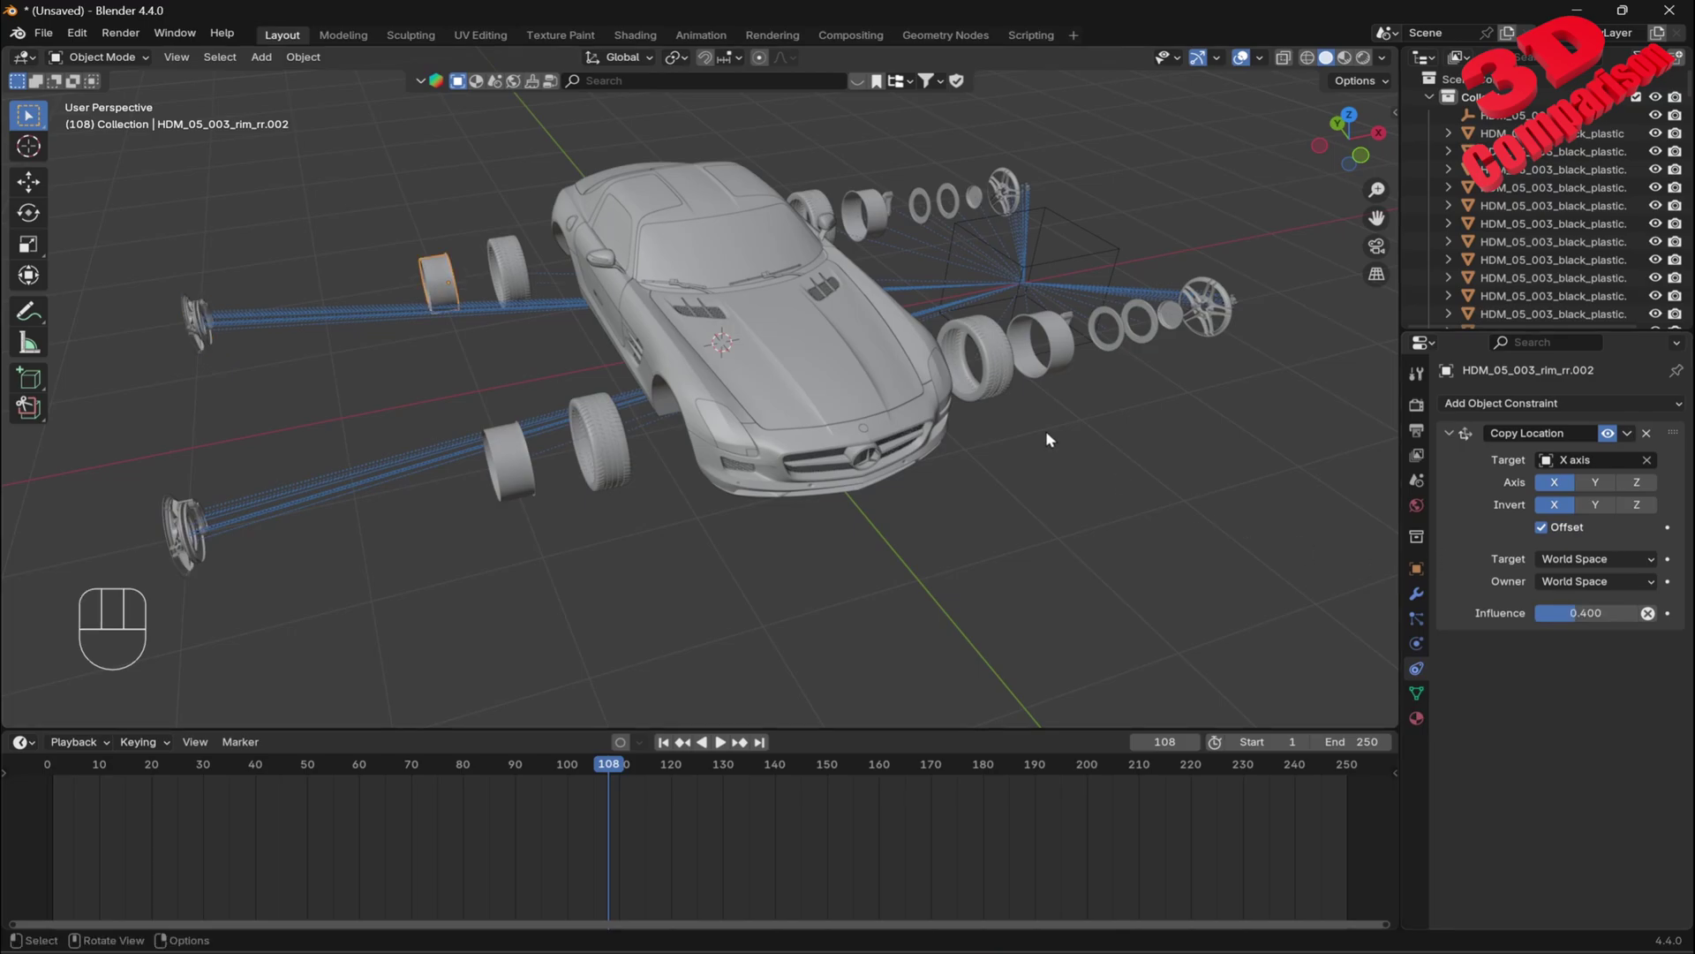
# - Check the front-left caliper's Copy Location influence and set the front-right brake caliper's influence to 0.5
pyautogui.click(1060, 345)
pyautogui.click(1068, 319)
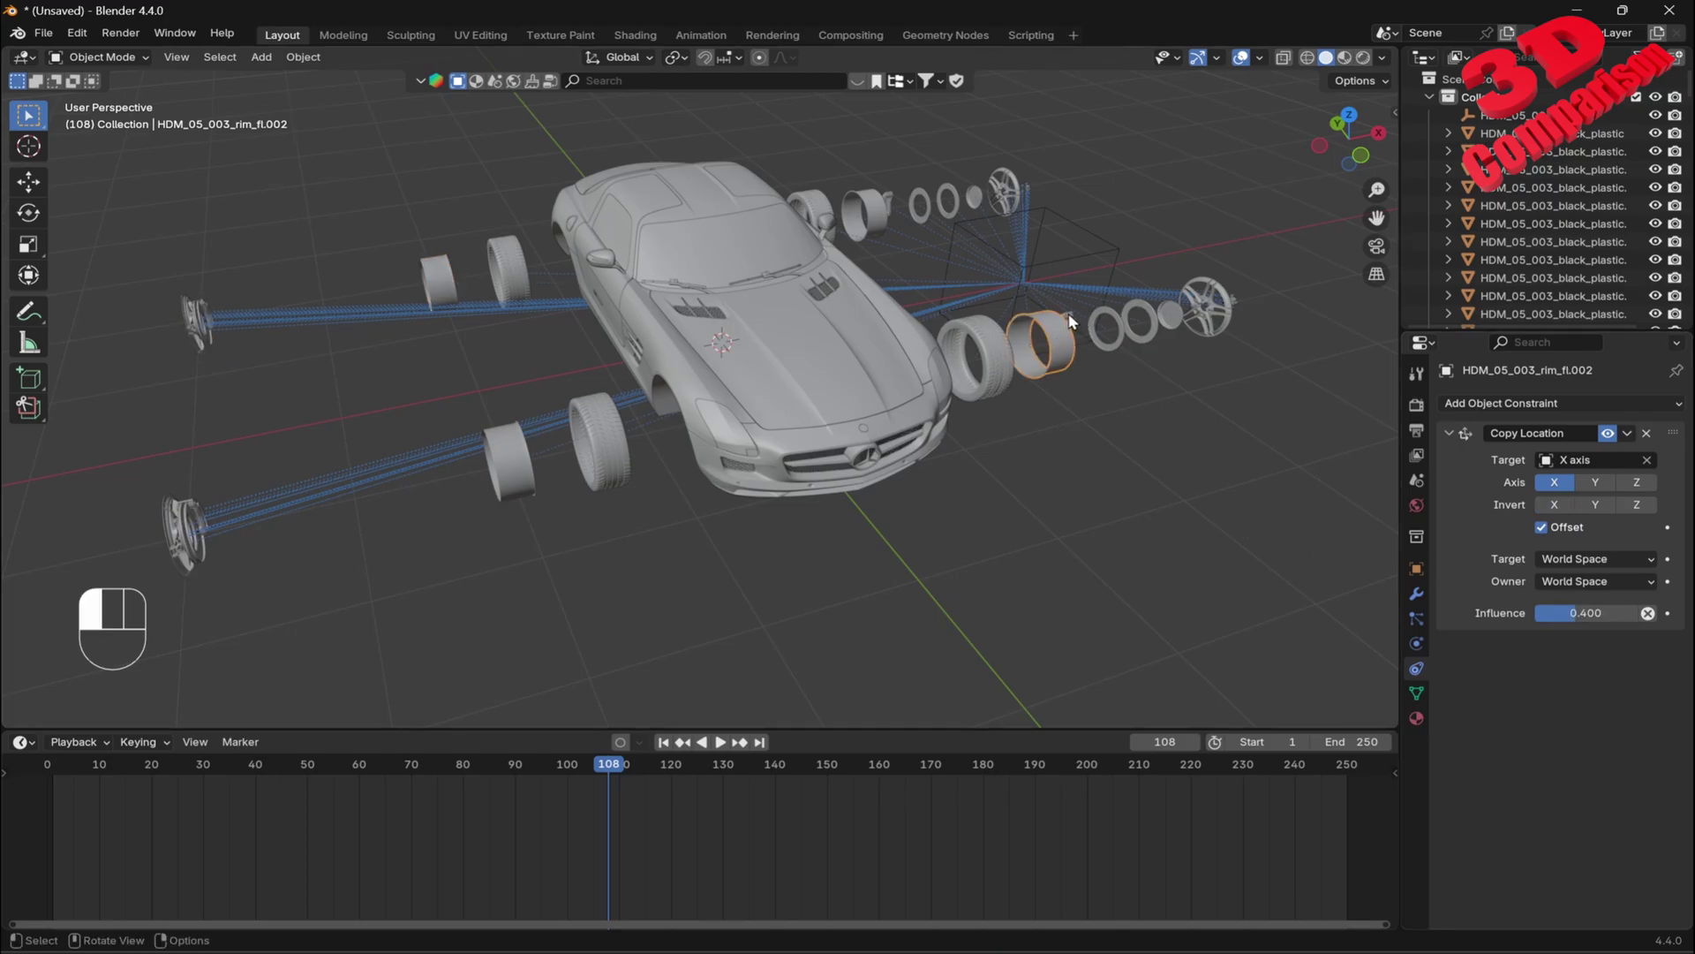
pyautogui.click(205, 521)
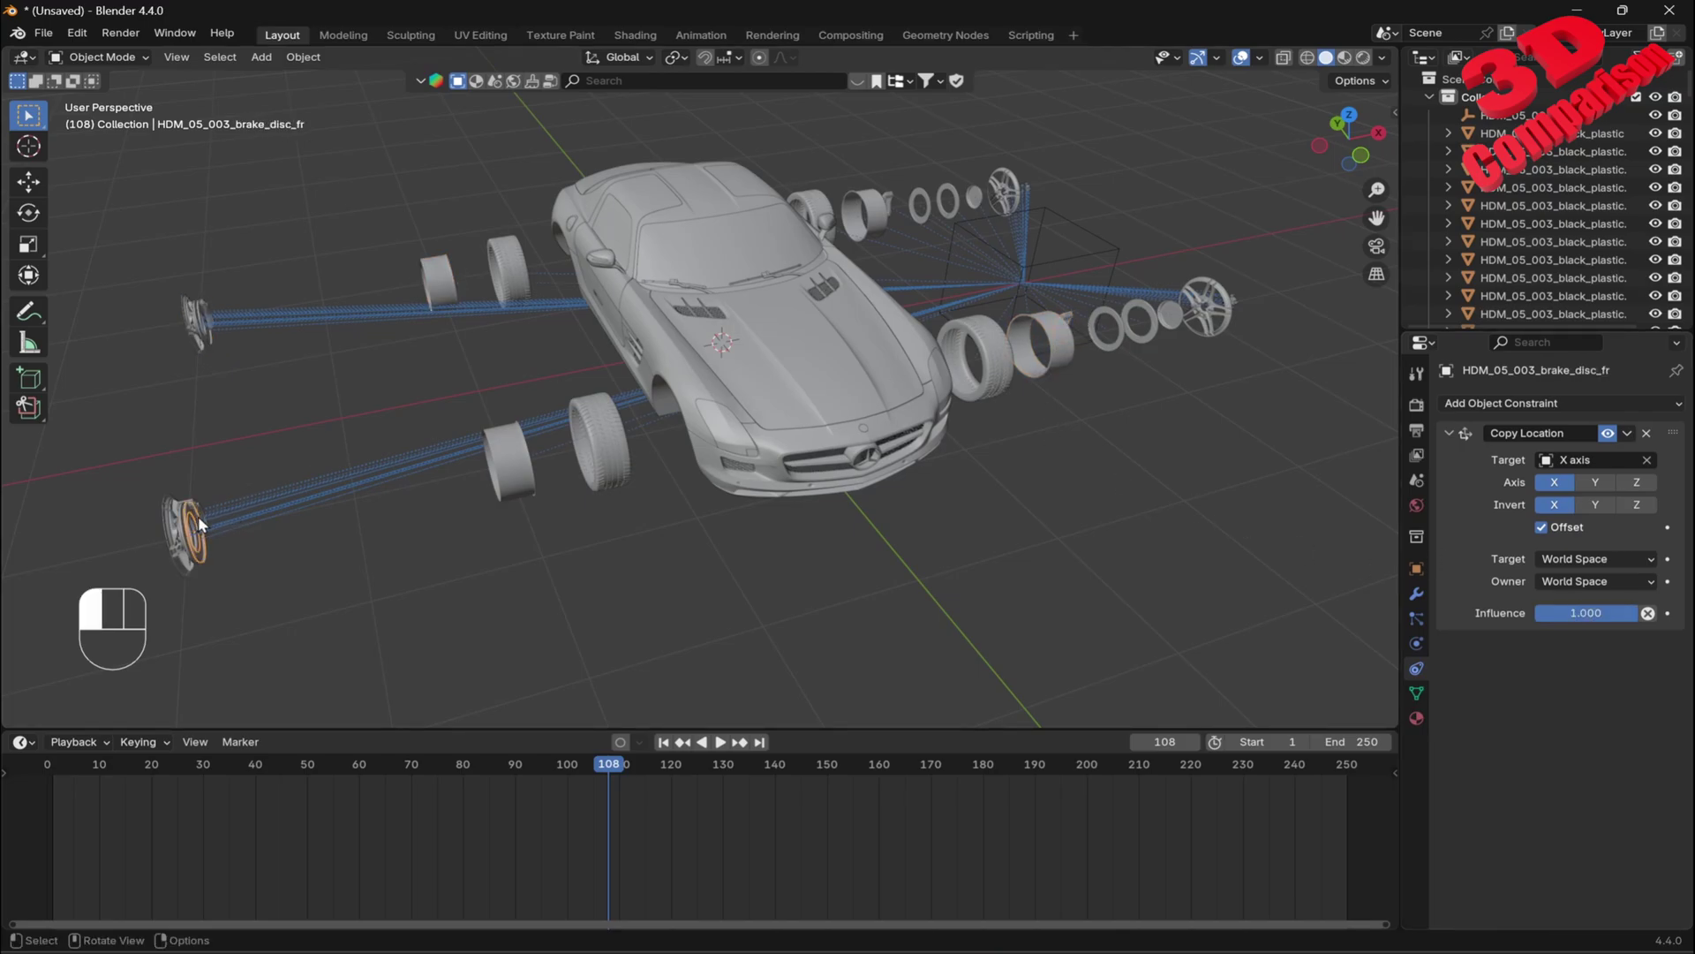
pyautogui.click(1069, 323)
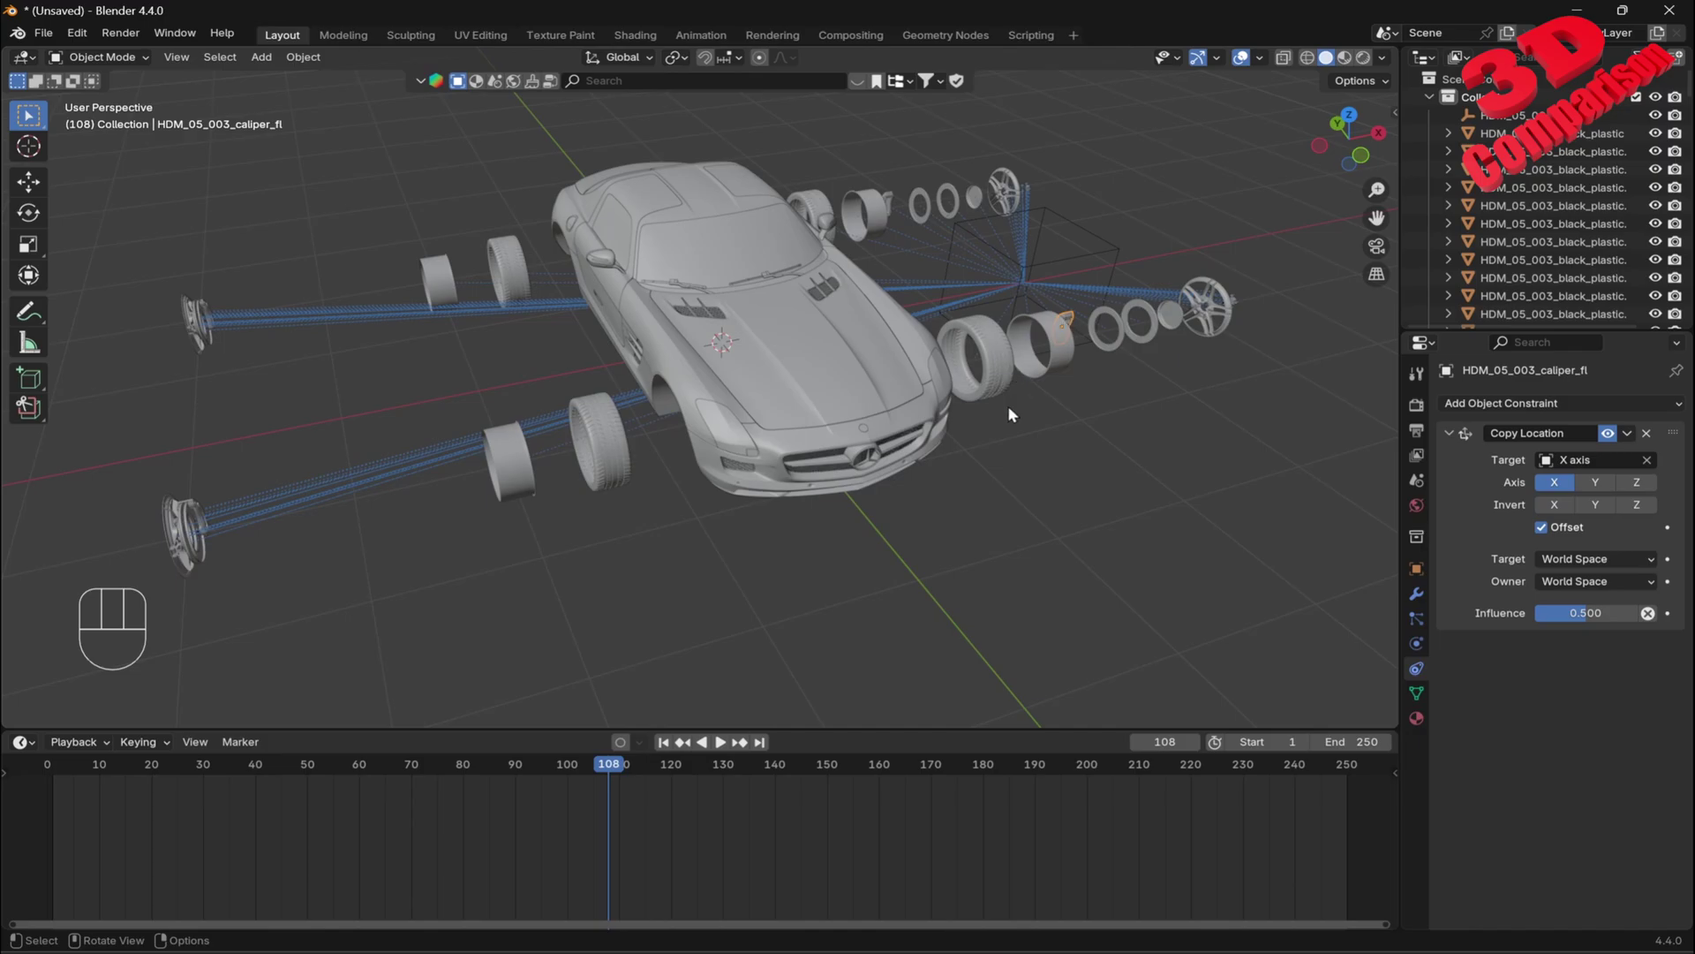
pyautogui.moveTo(1009, 405); pyautogui.dragTo(455, 574, button='middle')
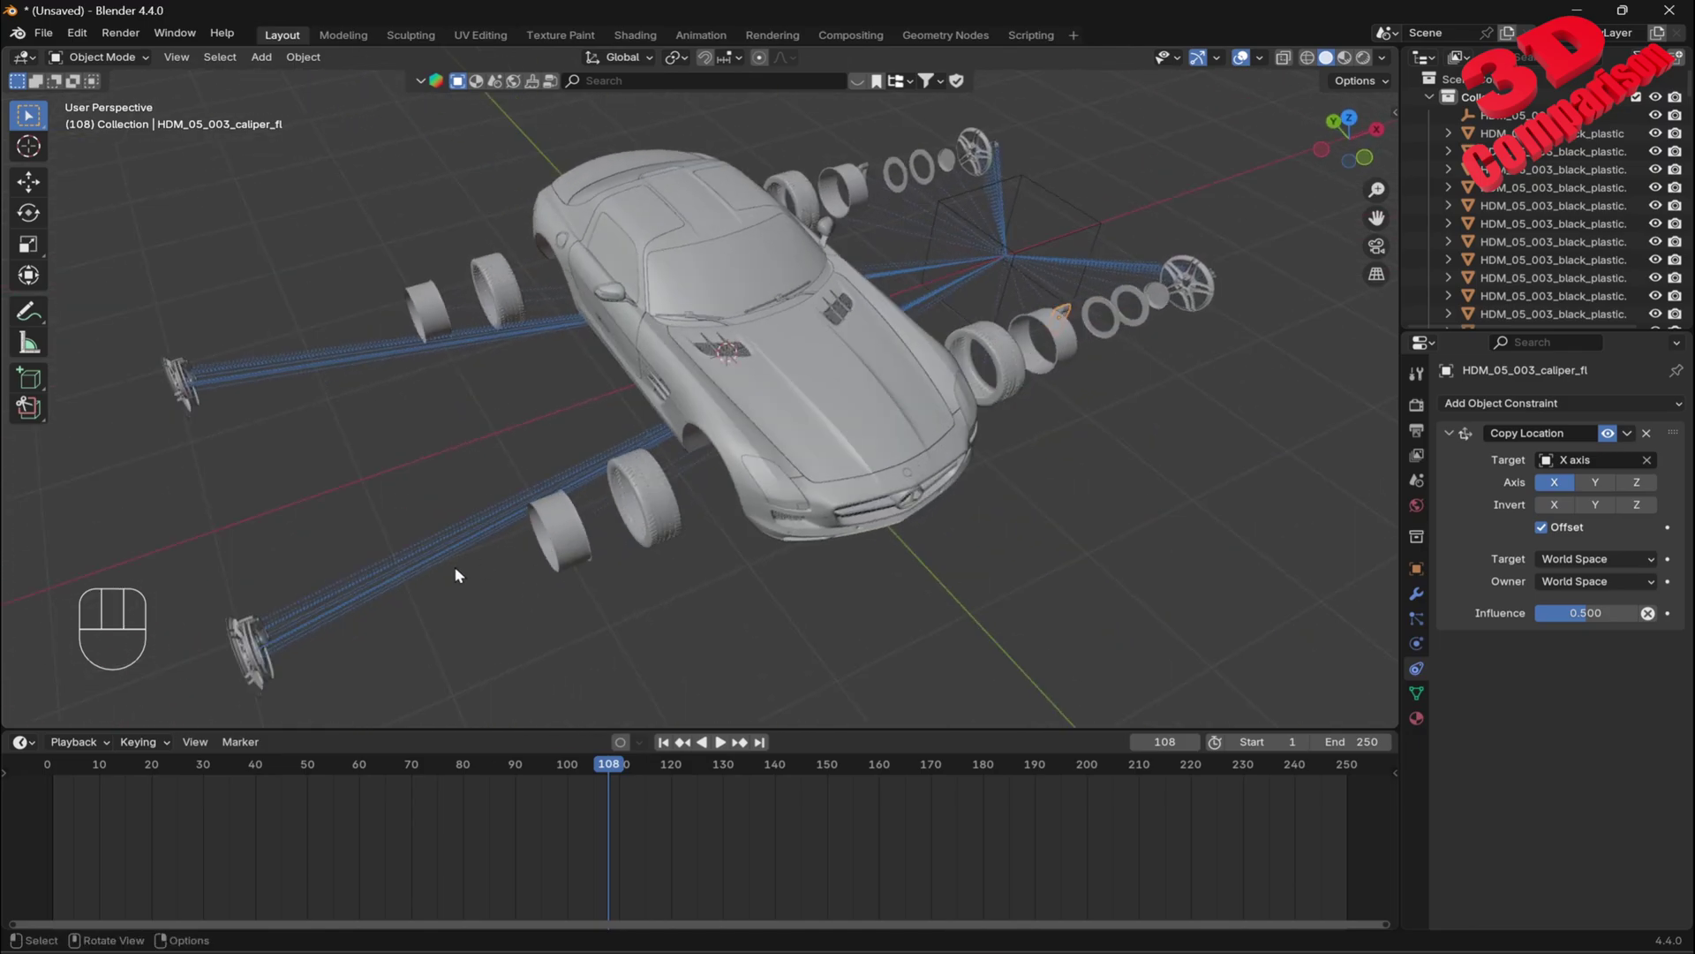
pyautogui.click(275, 637)
pyautogui.click(1589, 612)
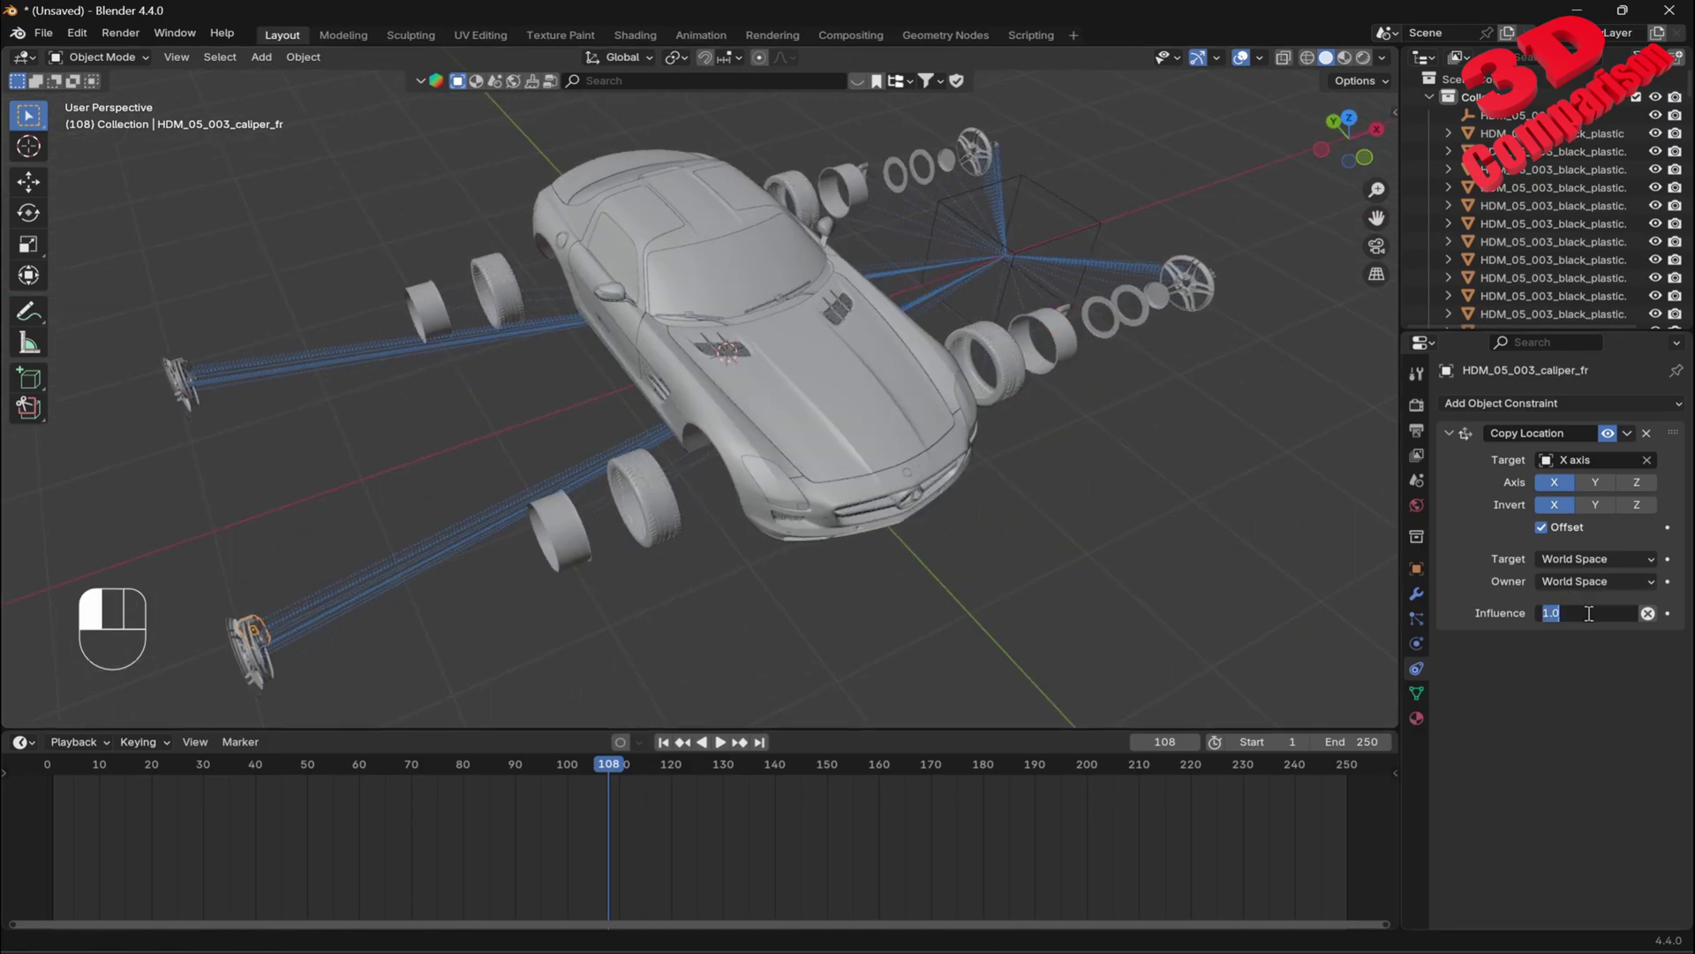
pyautogui.write('0.5')
pyautogui.press('Return')
# - Set the Copy Location influence of the rear-right brake caliper to 0.5
pyautogui.click(182, 373)
pyautogui.click(1587, 613)
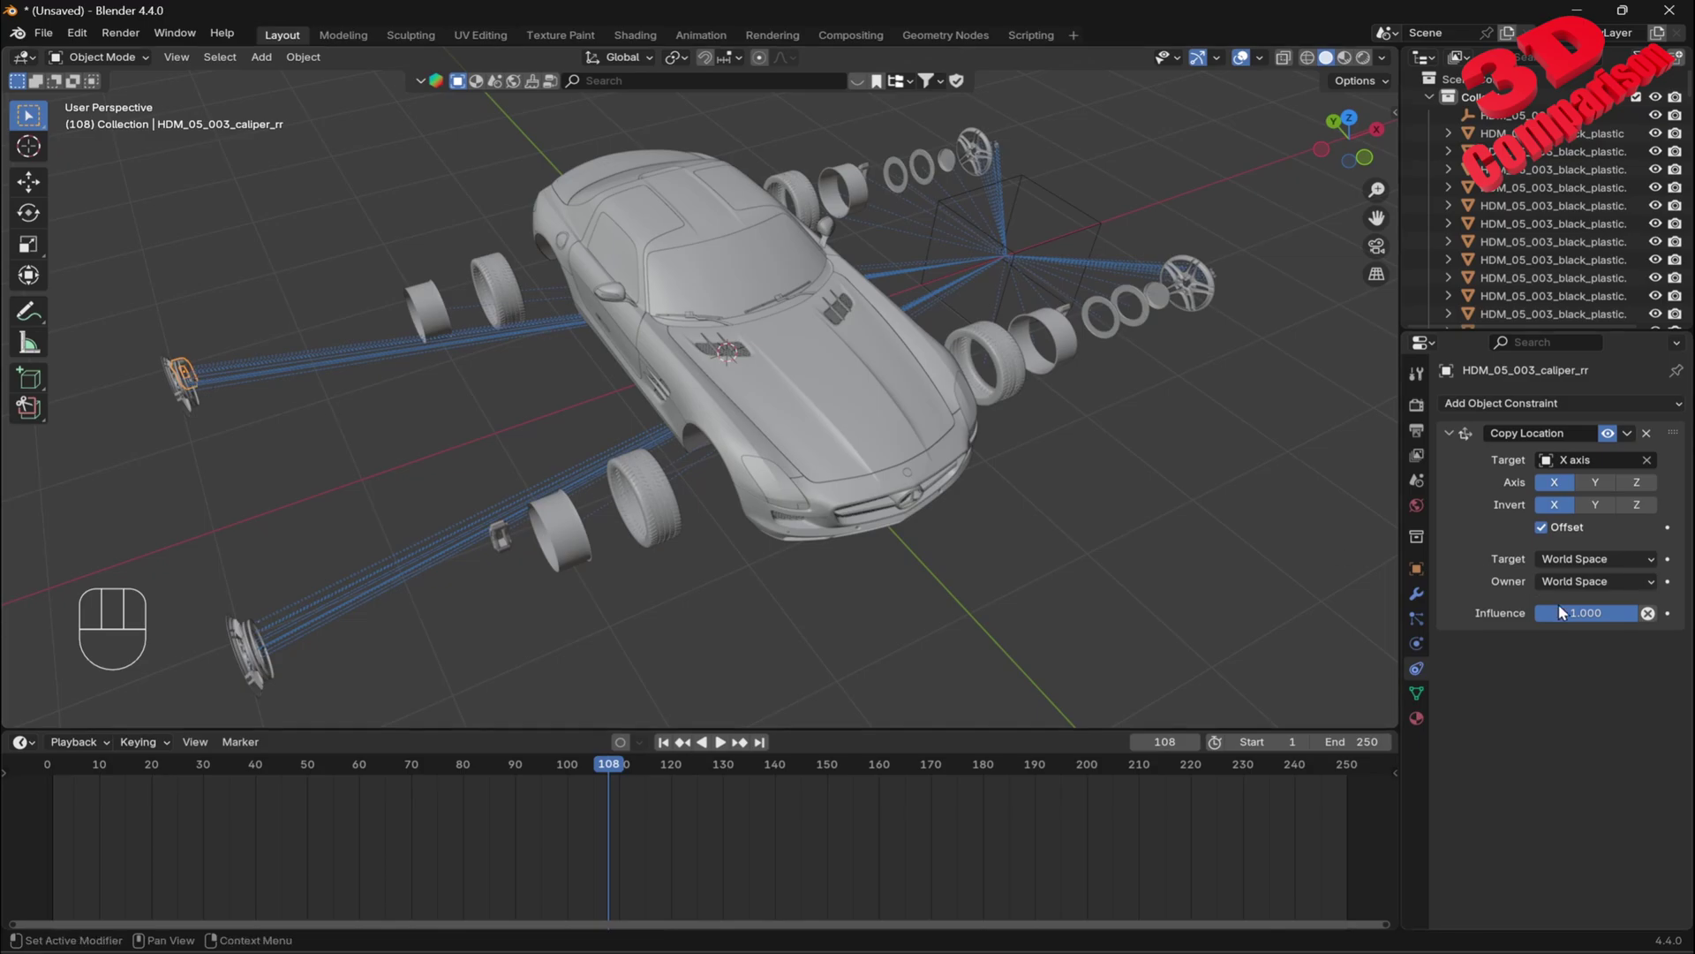
pyautogui.write('0.5')
pyautogui.press('Return')
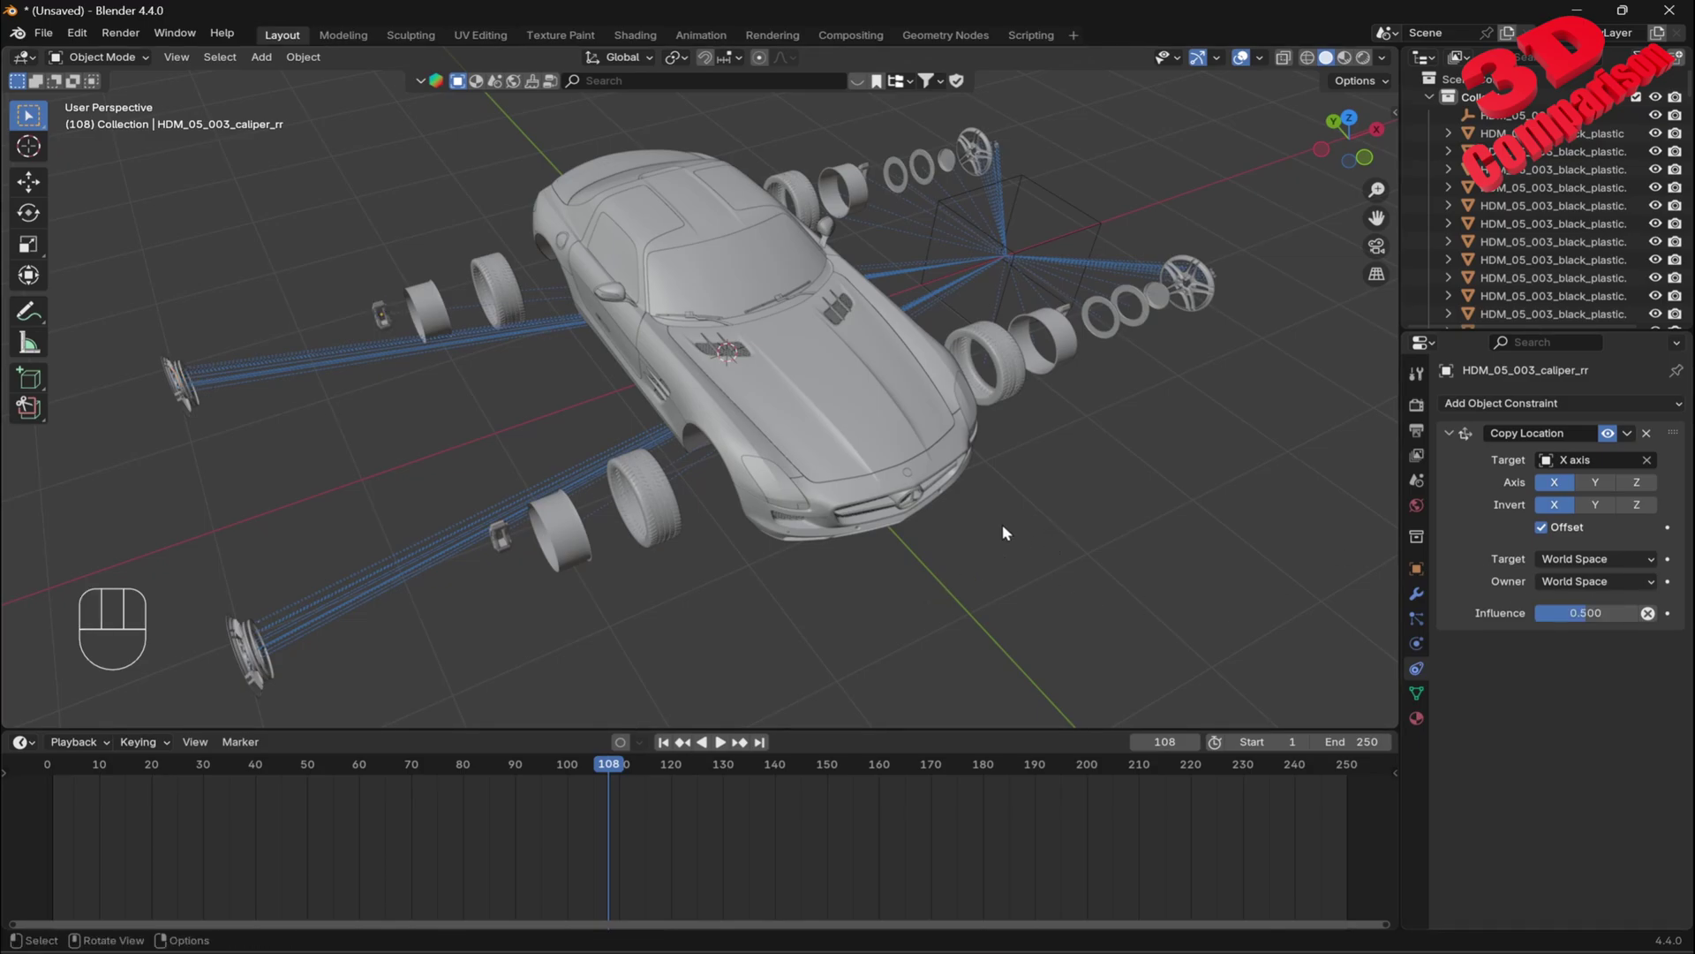
# - Set the Copy Location influence of the inner brake discs on the front-right and rear-right wheels to 0.6
pyautogui.click(1099, 330)
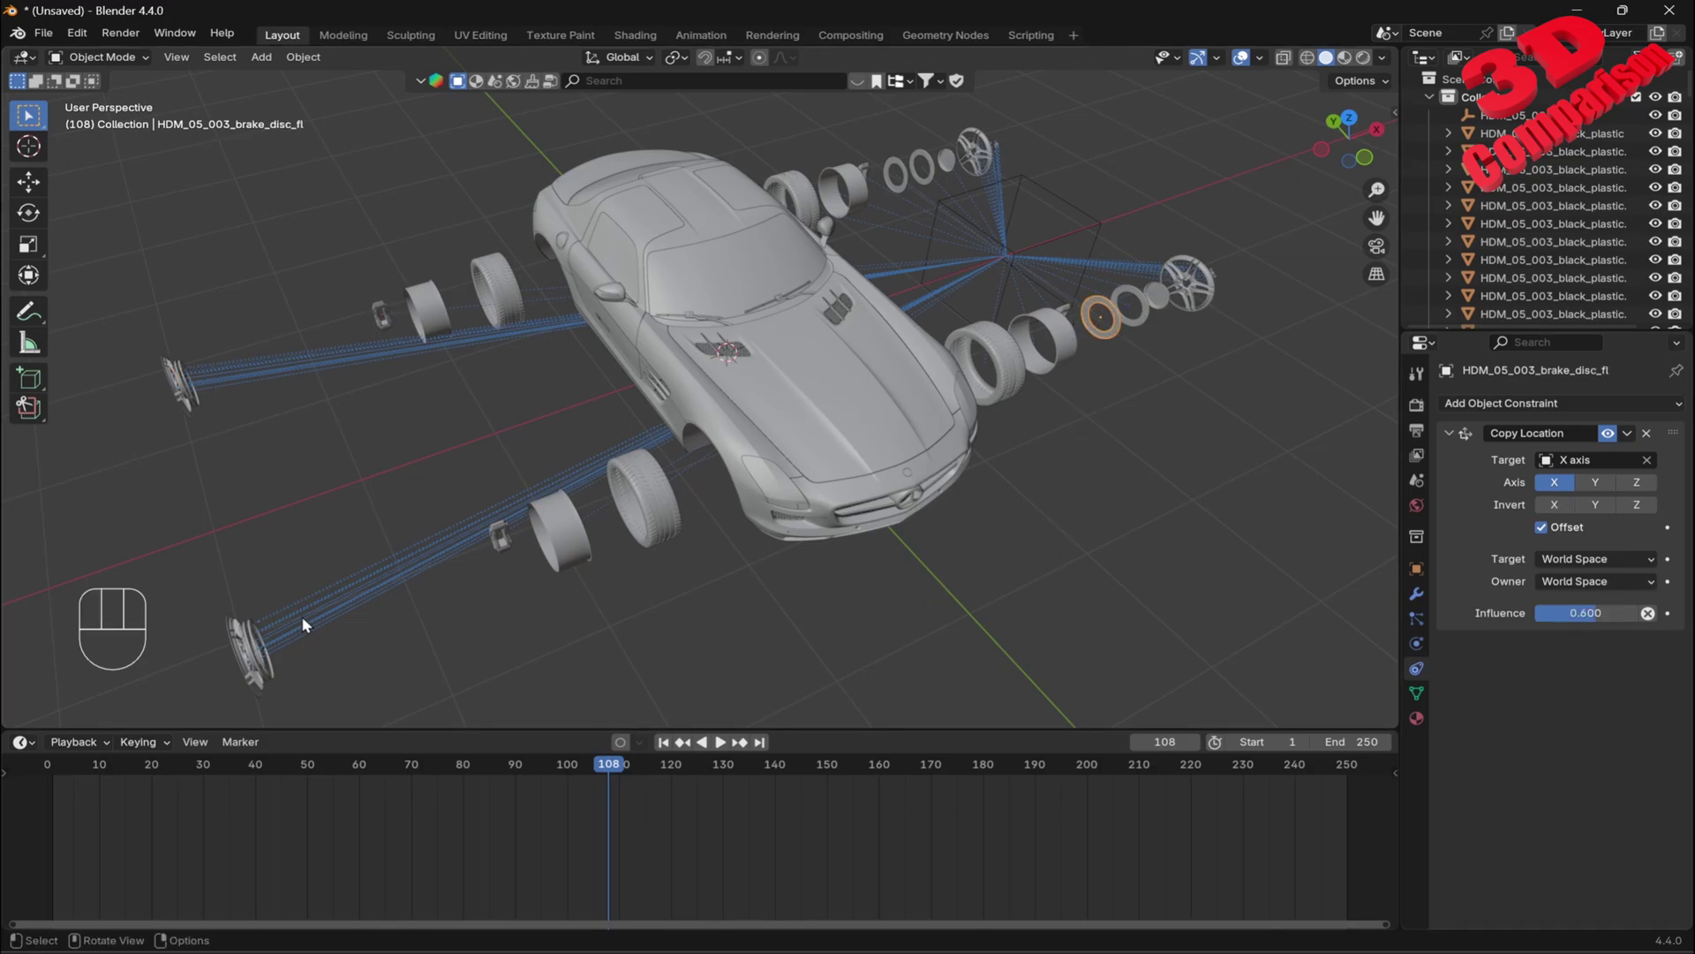
pyautogui.click(252, 636)
pyautogui.click(1582, 613)
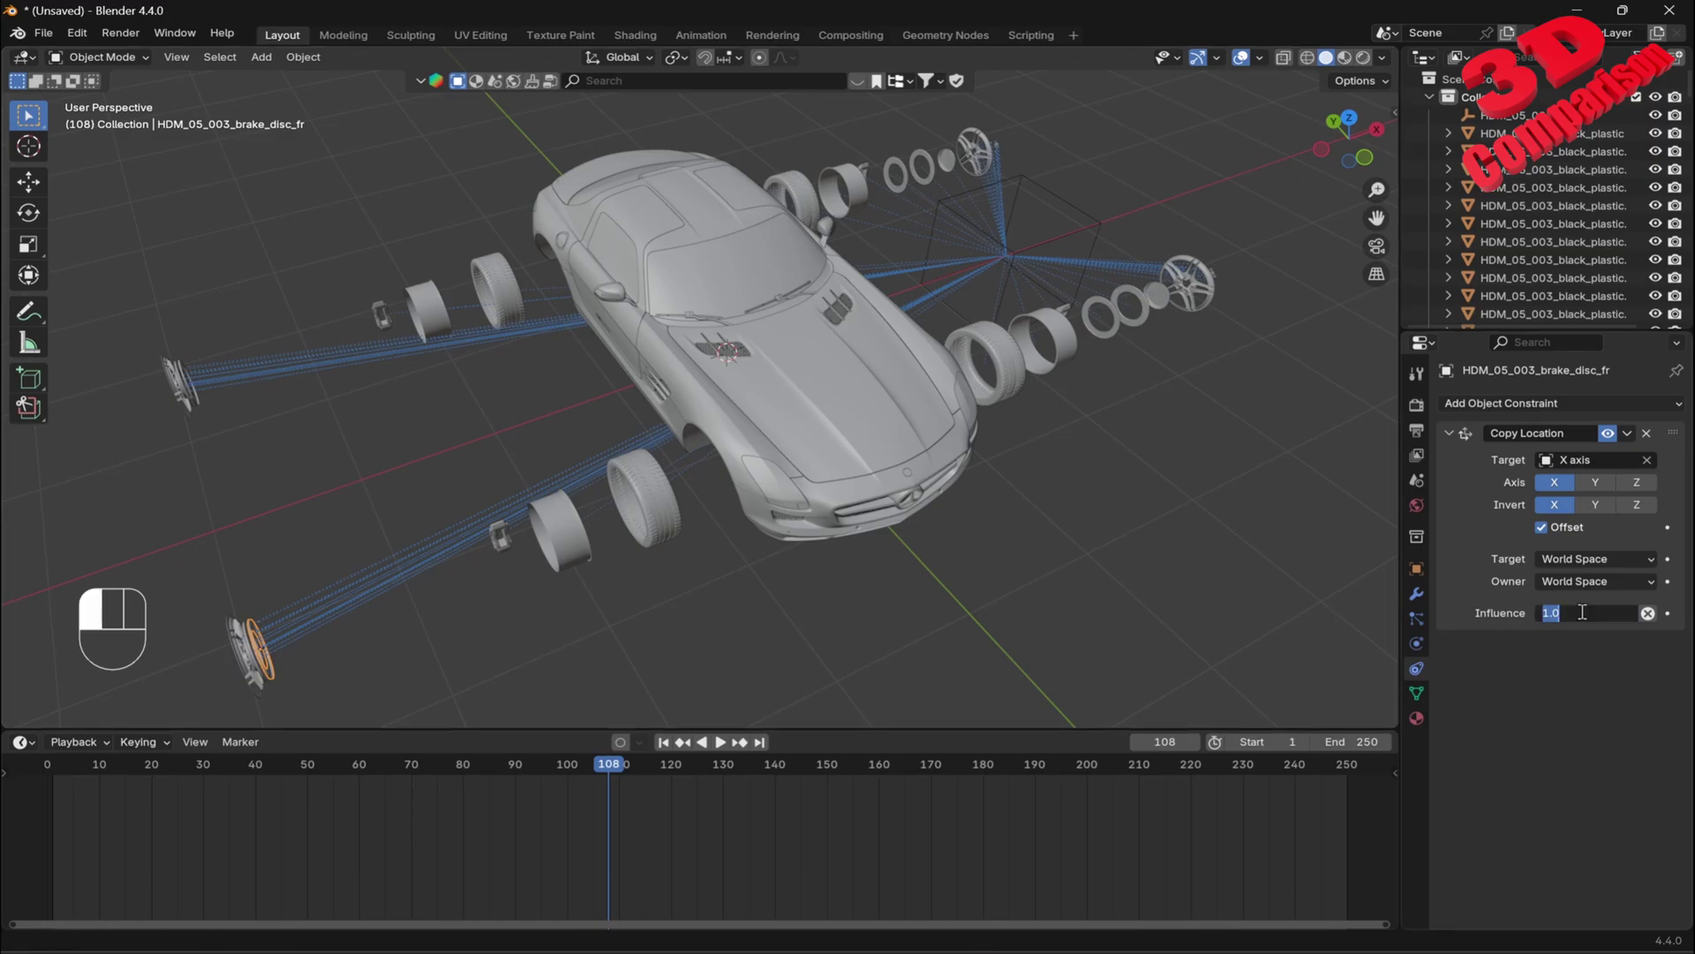
pyautogui.click(187, 397)
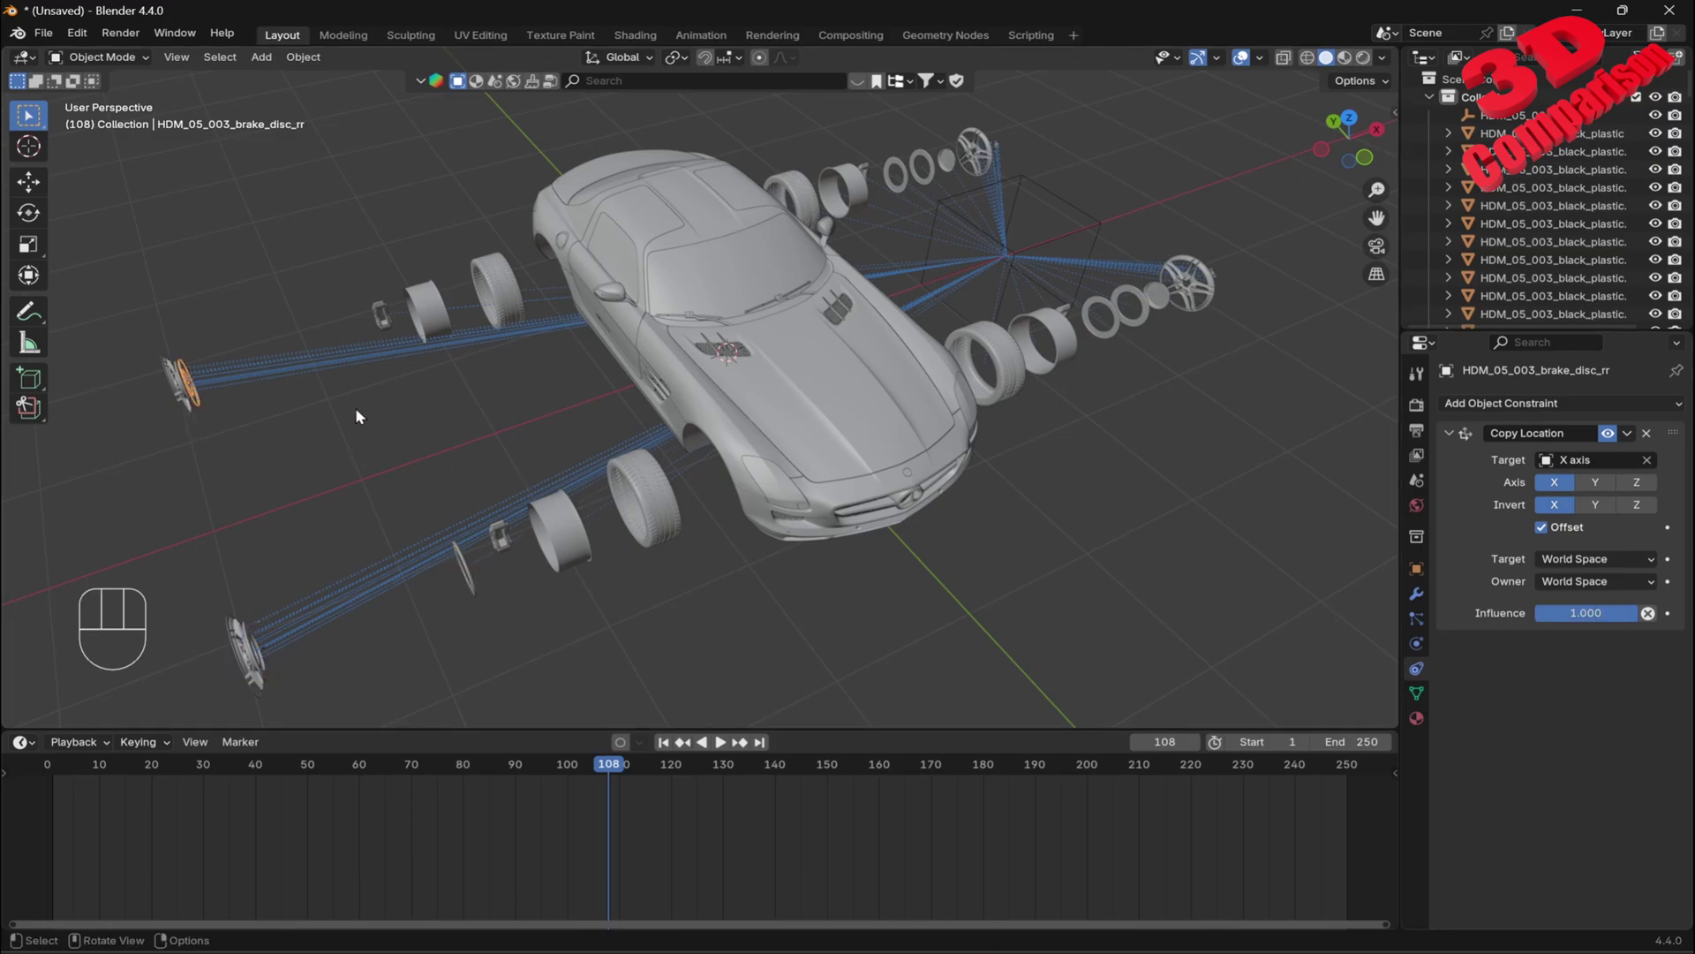
pyautogui.click(1604, 613)
pyautogui.write('0.6')
pyautogui.press('Return')
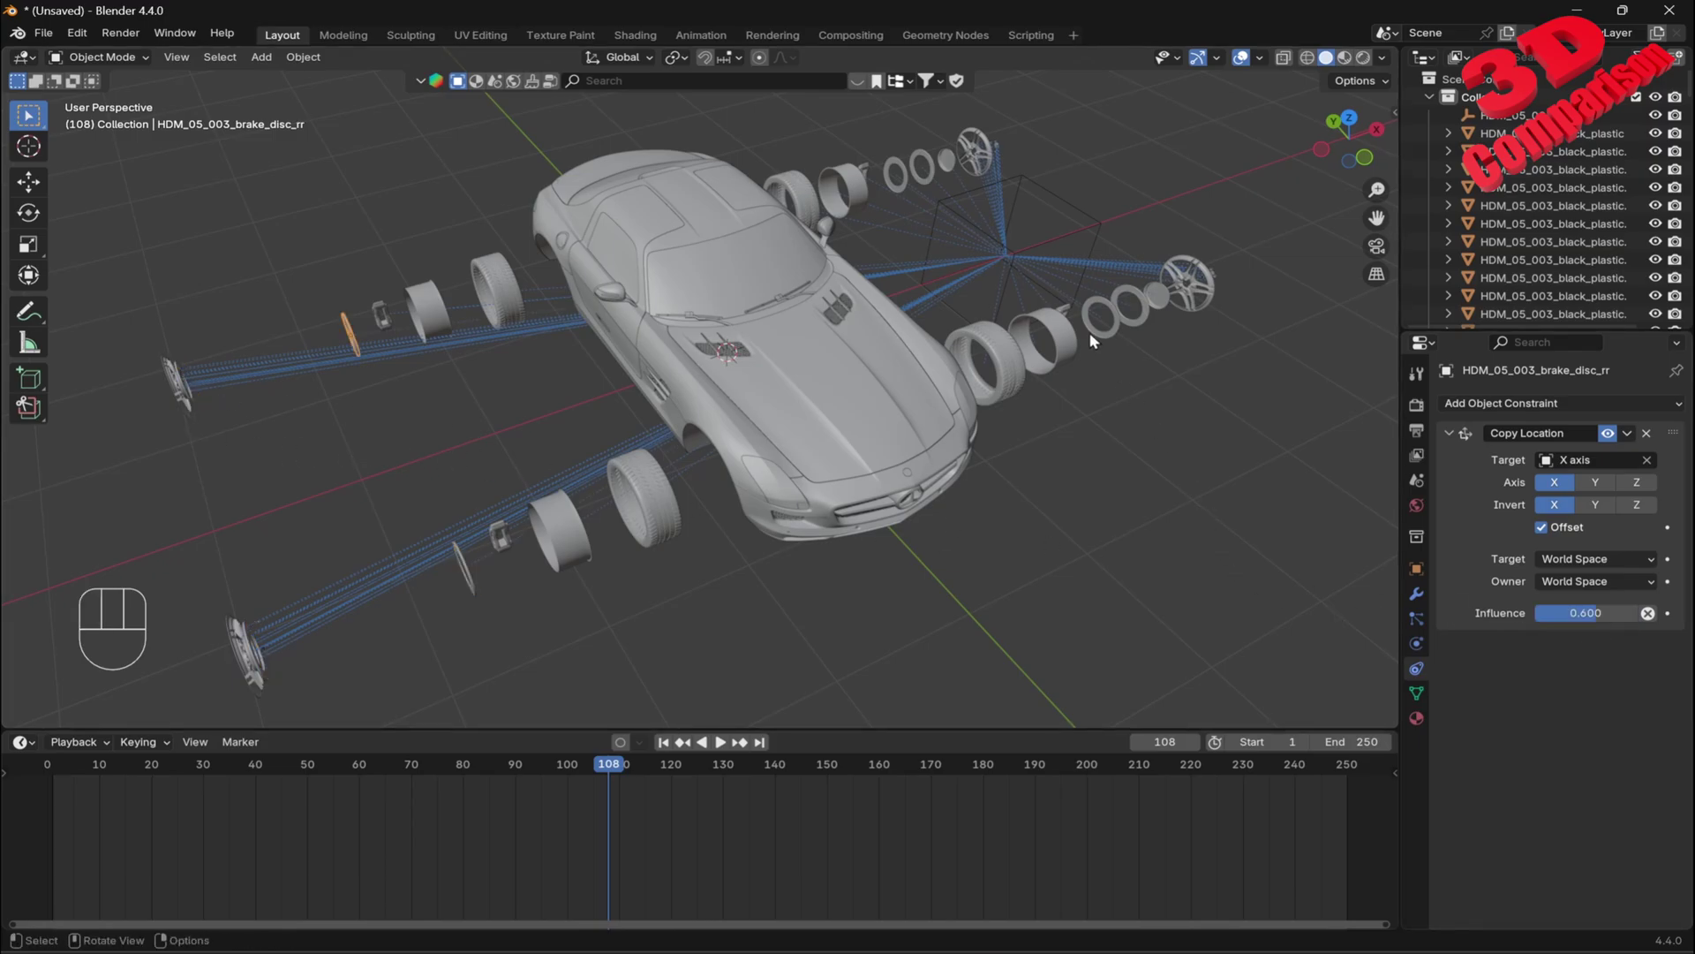
# - Set the Copy Location influence of the outer brake discs on the front-right and rear-right wheels to 0.7
pyautogui.click(1106, 307)
pyautogui.click(1136, 305)
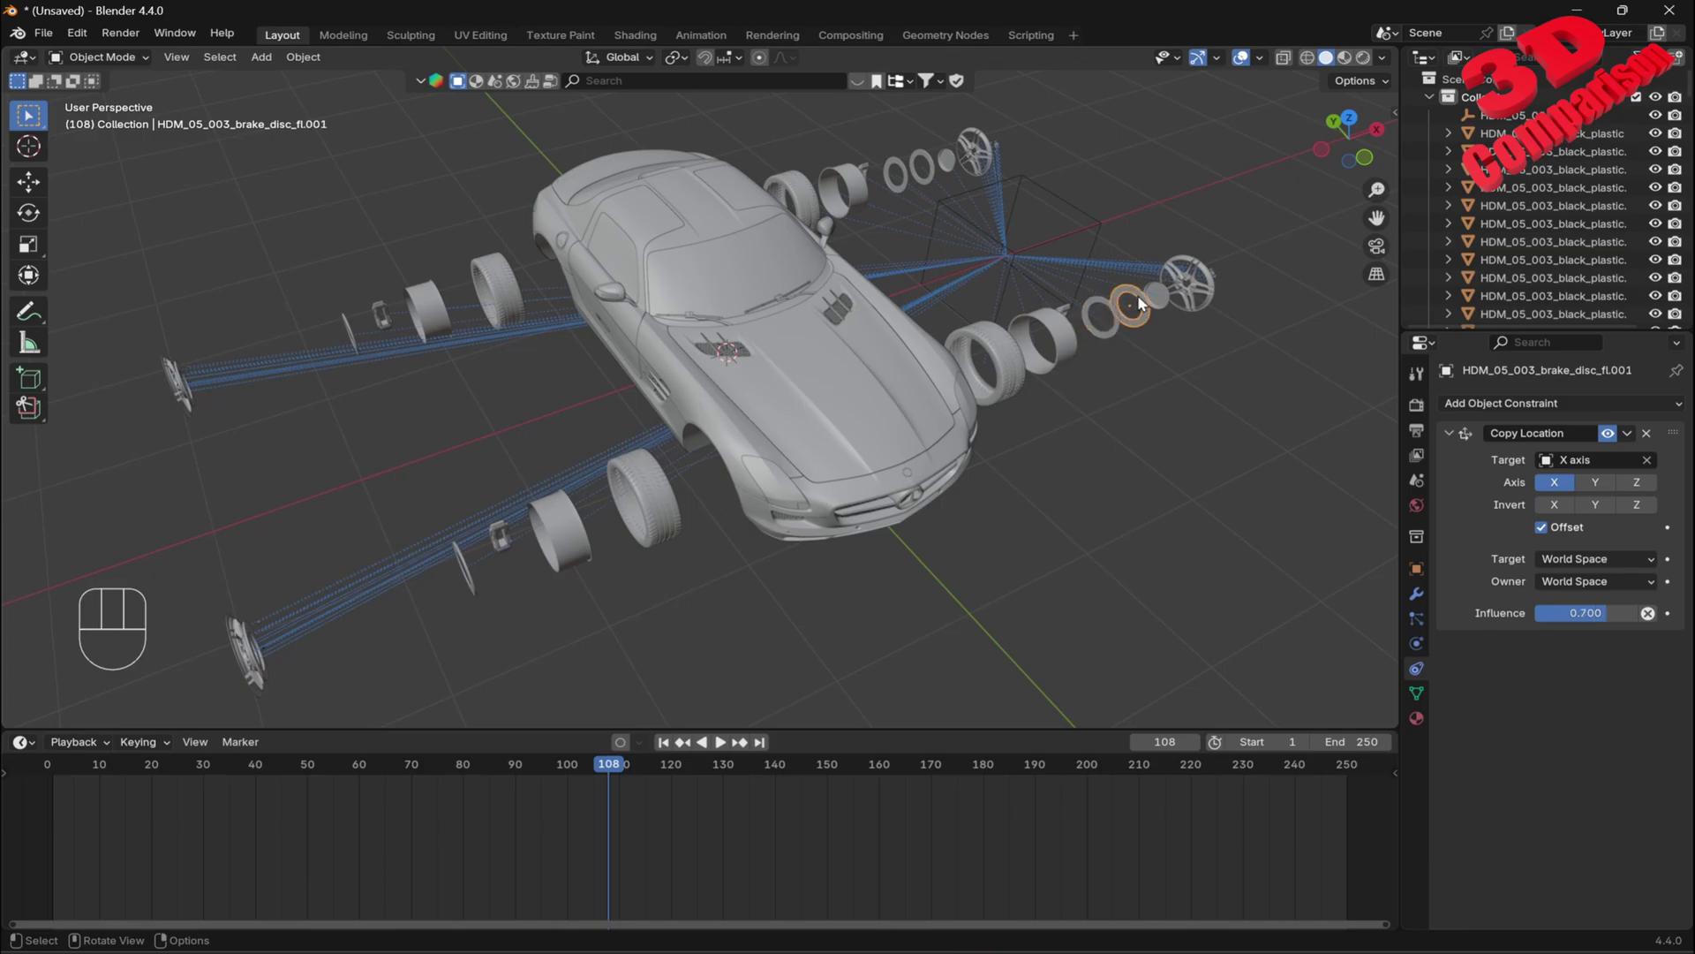
pyautogui.click(250, 634)
pyautogui.click(1595, 612)
pyautogui.write('0')
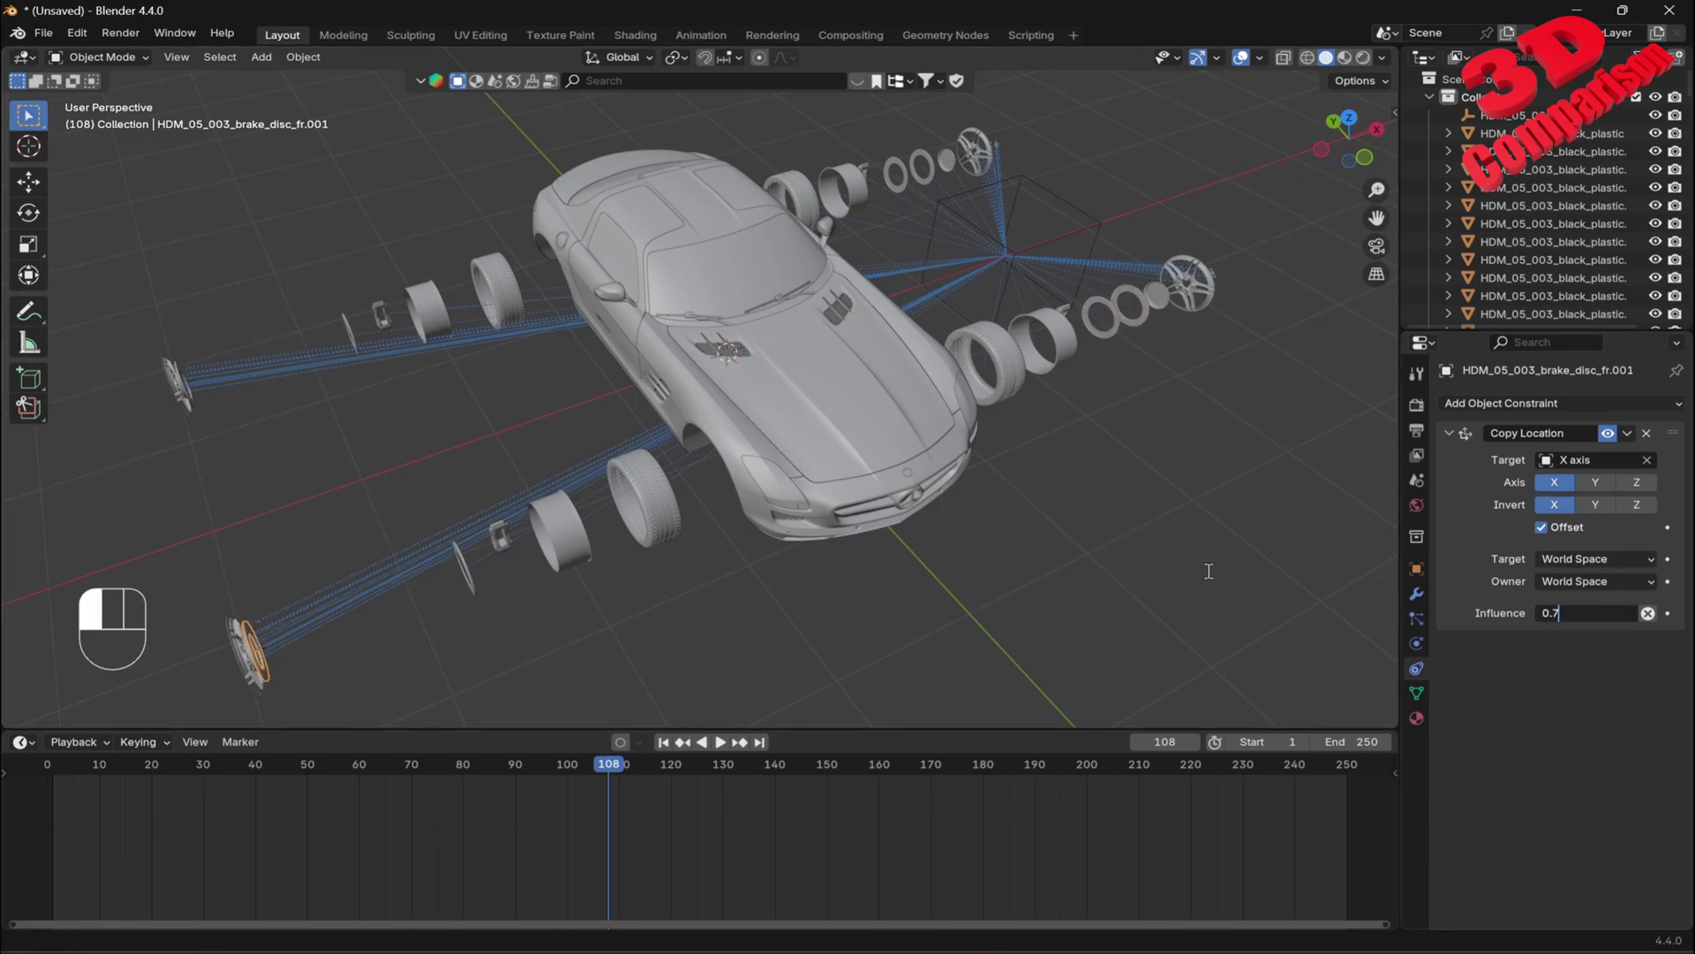
pyautogui.write('.7')
pyautogui.press('Return')
pyautogui.click(179, 378)
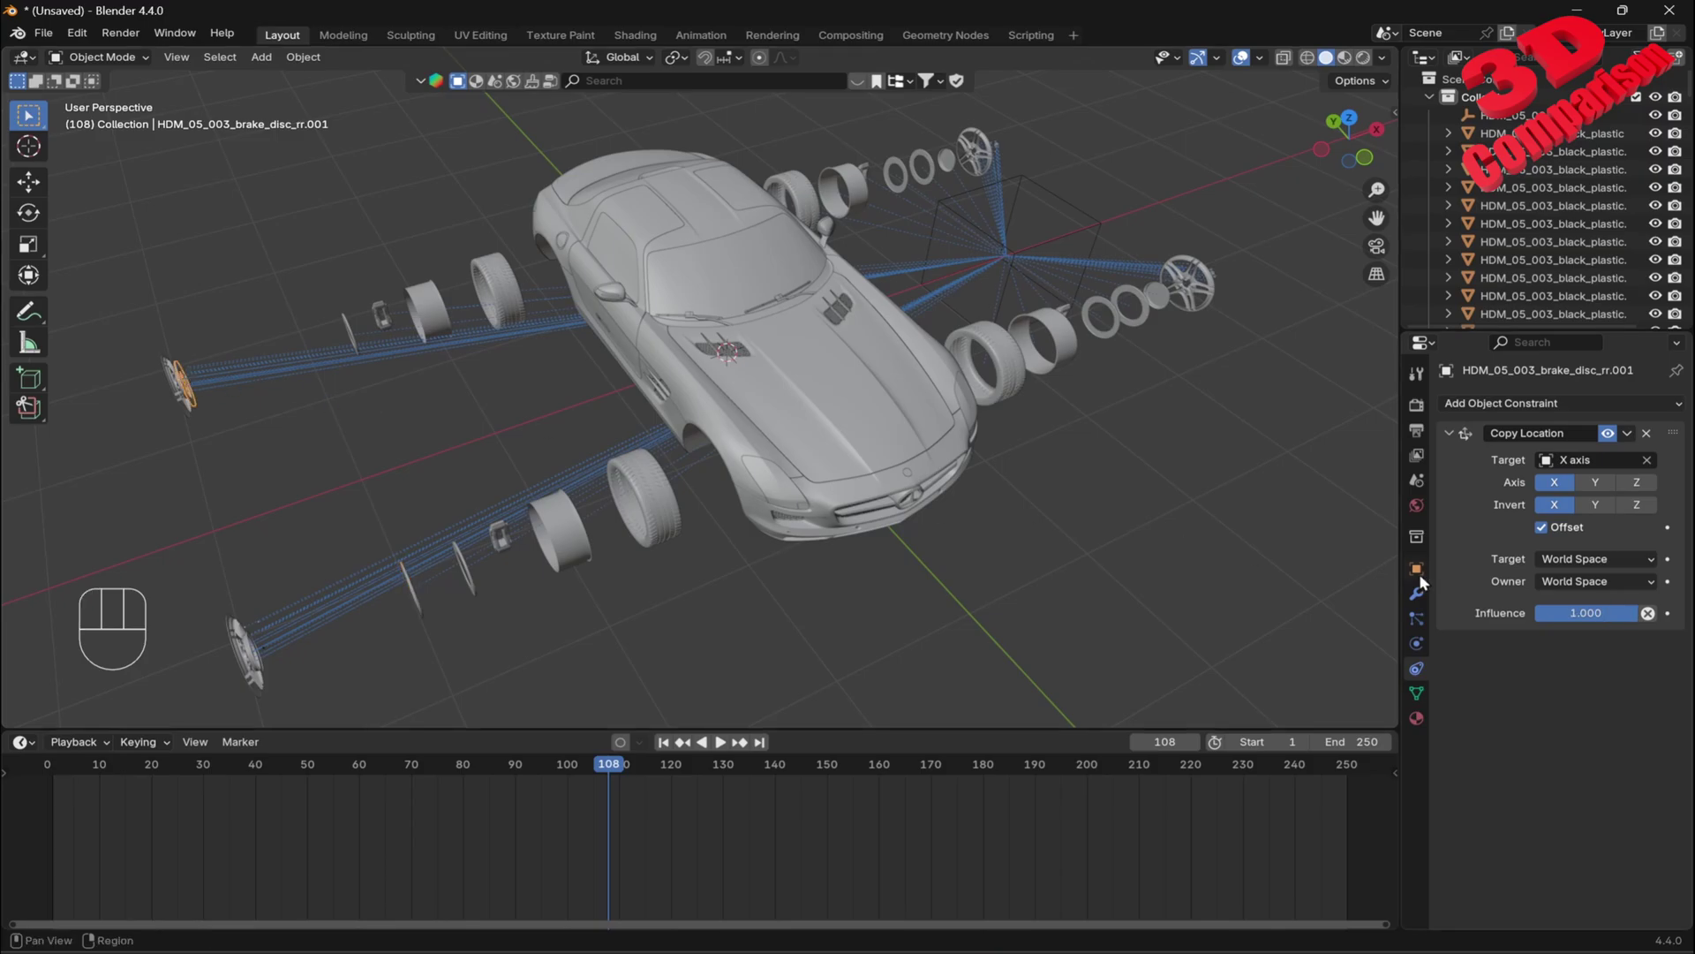
pyautogui.click(1556, 612)
pyautogui.write('0.8')
pyautogui.press('Return')
# - Set the Copy Location influence of the front-right brake center to 0.8, matching the front-left brake center
pyautogui.click(1159, 294)
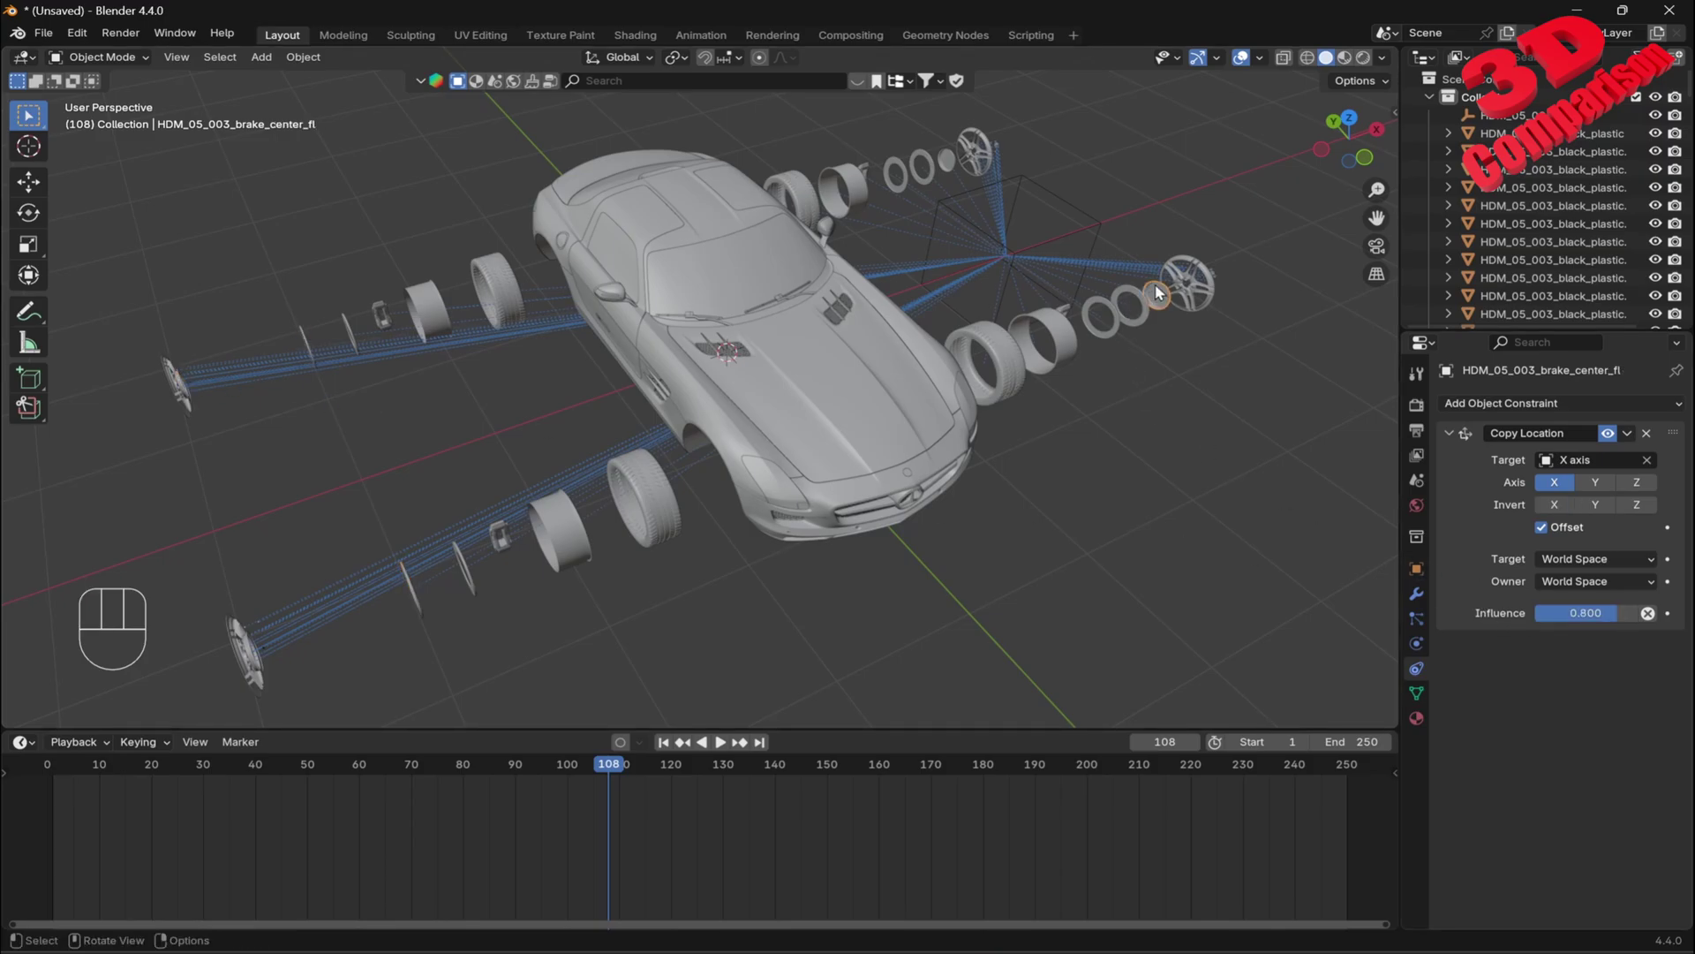
pyautogui.moveTo(615, 516); pyautogui.dragTo(706, 478, button='middle')
pyautogui.scroll(3, 707, 478)
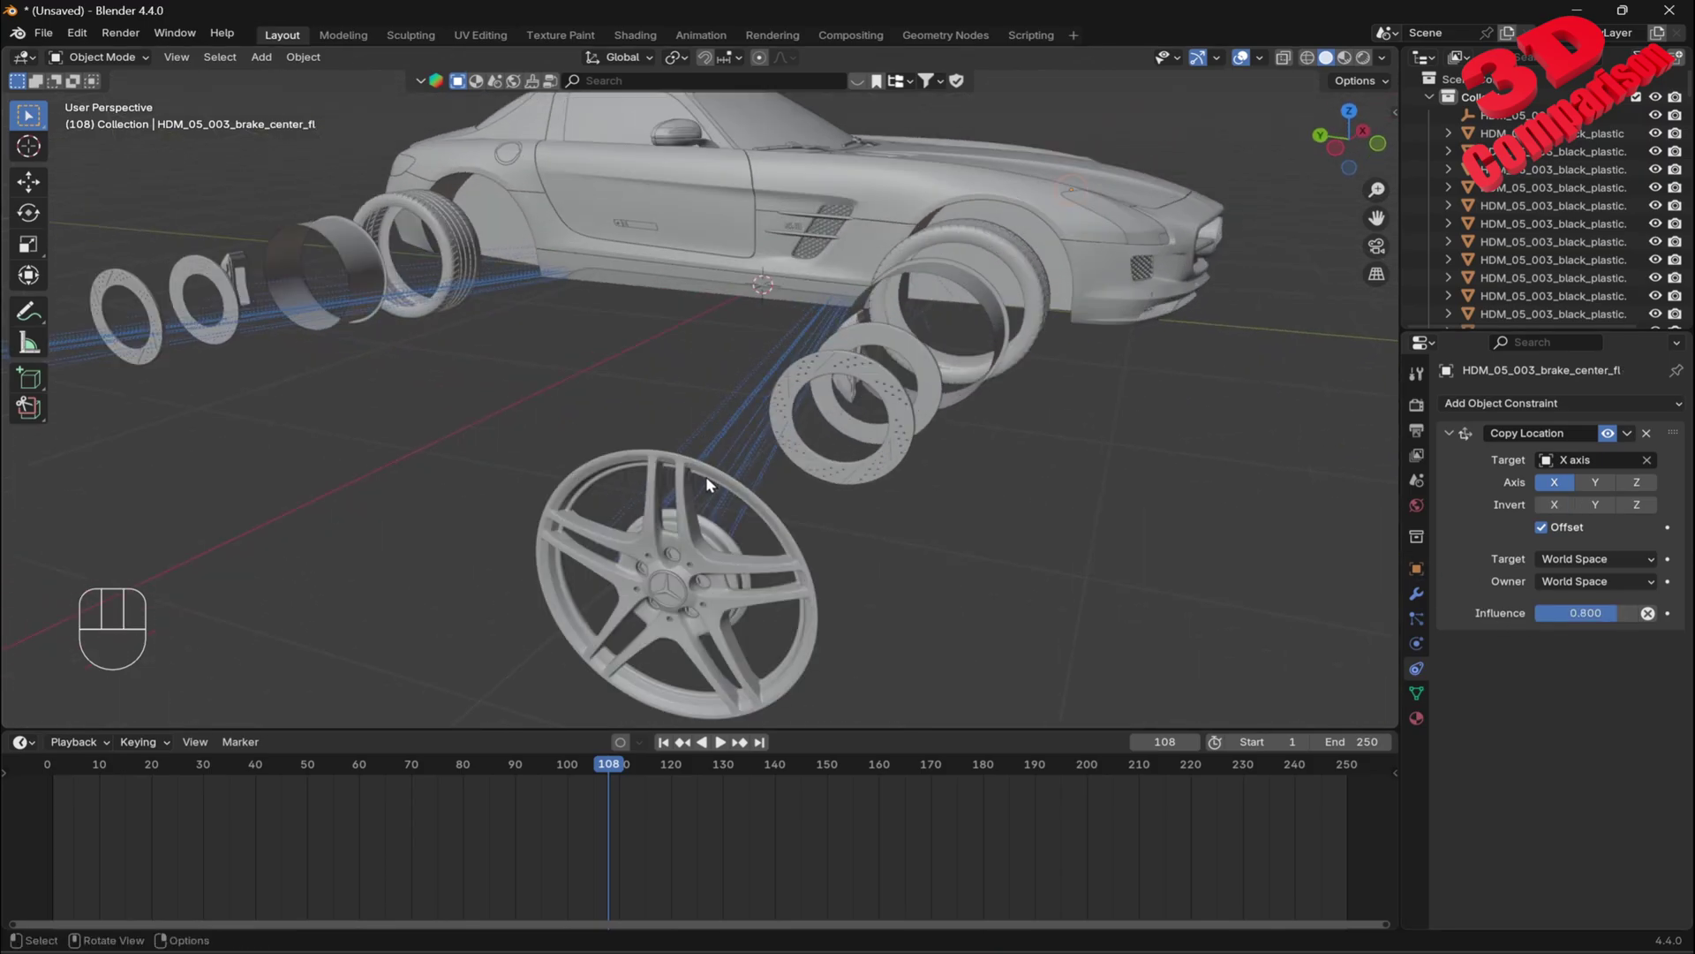
pyautogui.click(724, 551)
pyautogui.click(1579, 612)
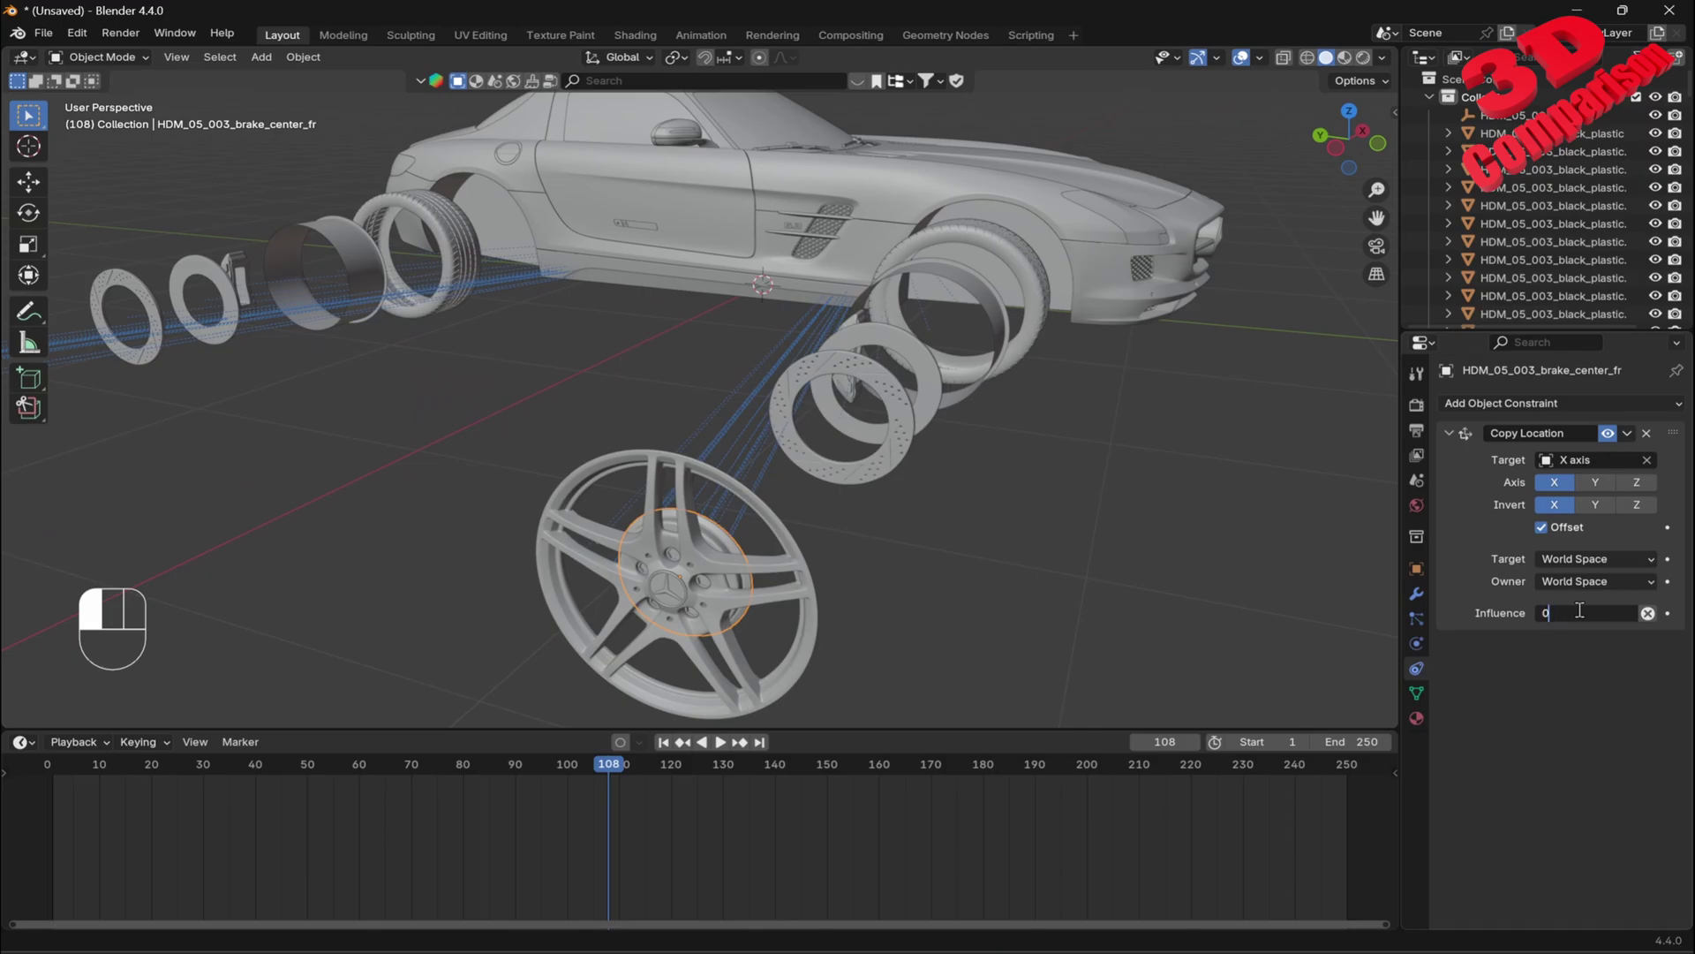
pyautogui.write('0.8')
pyautogui.press('Return')
# - Set the Copy Location influence of the rear-right brake center to 0.8
pyautogui.moveTo(528, 422); pyautogui.dragTo(93, 424, button='middle')
pyautogui.click(110, 393)
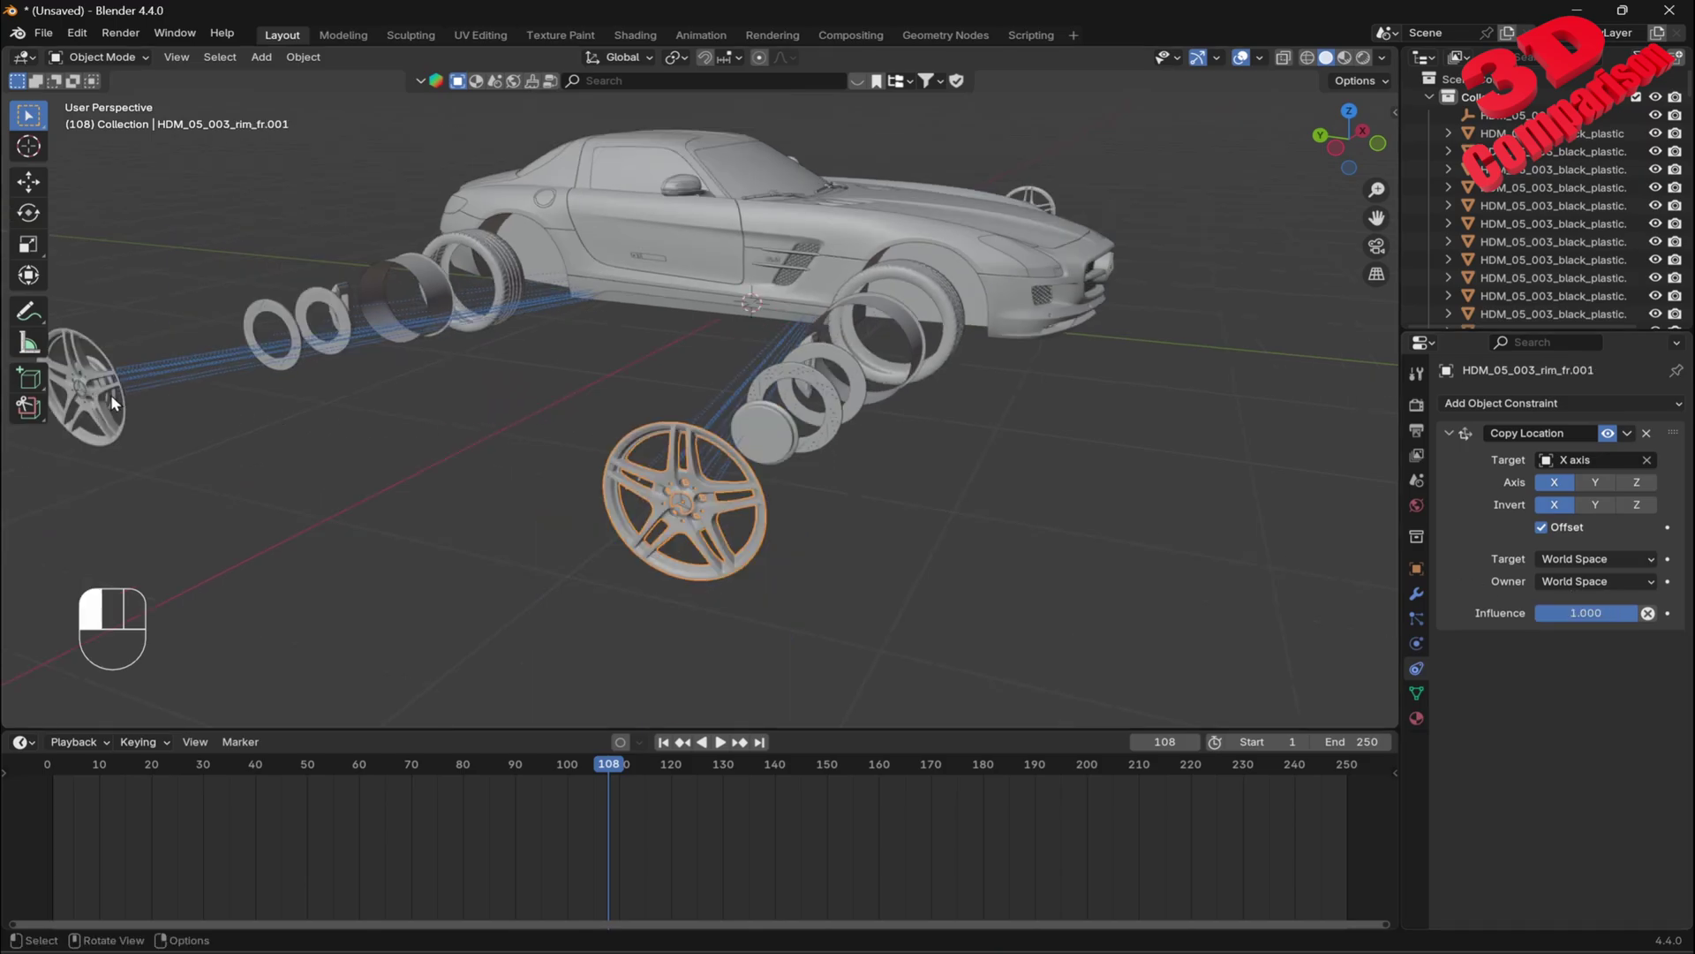
pyautogui.click(111, 406)
pyautogui.click(1598, 612)
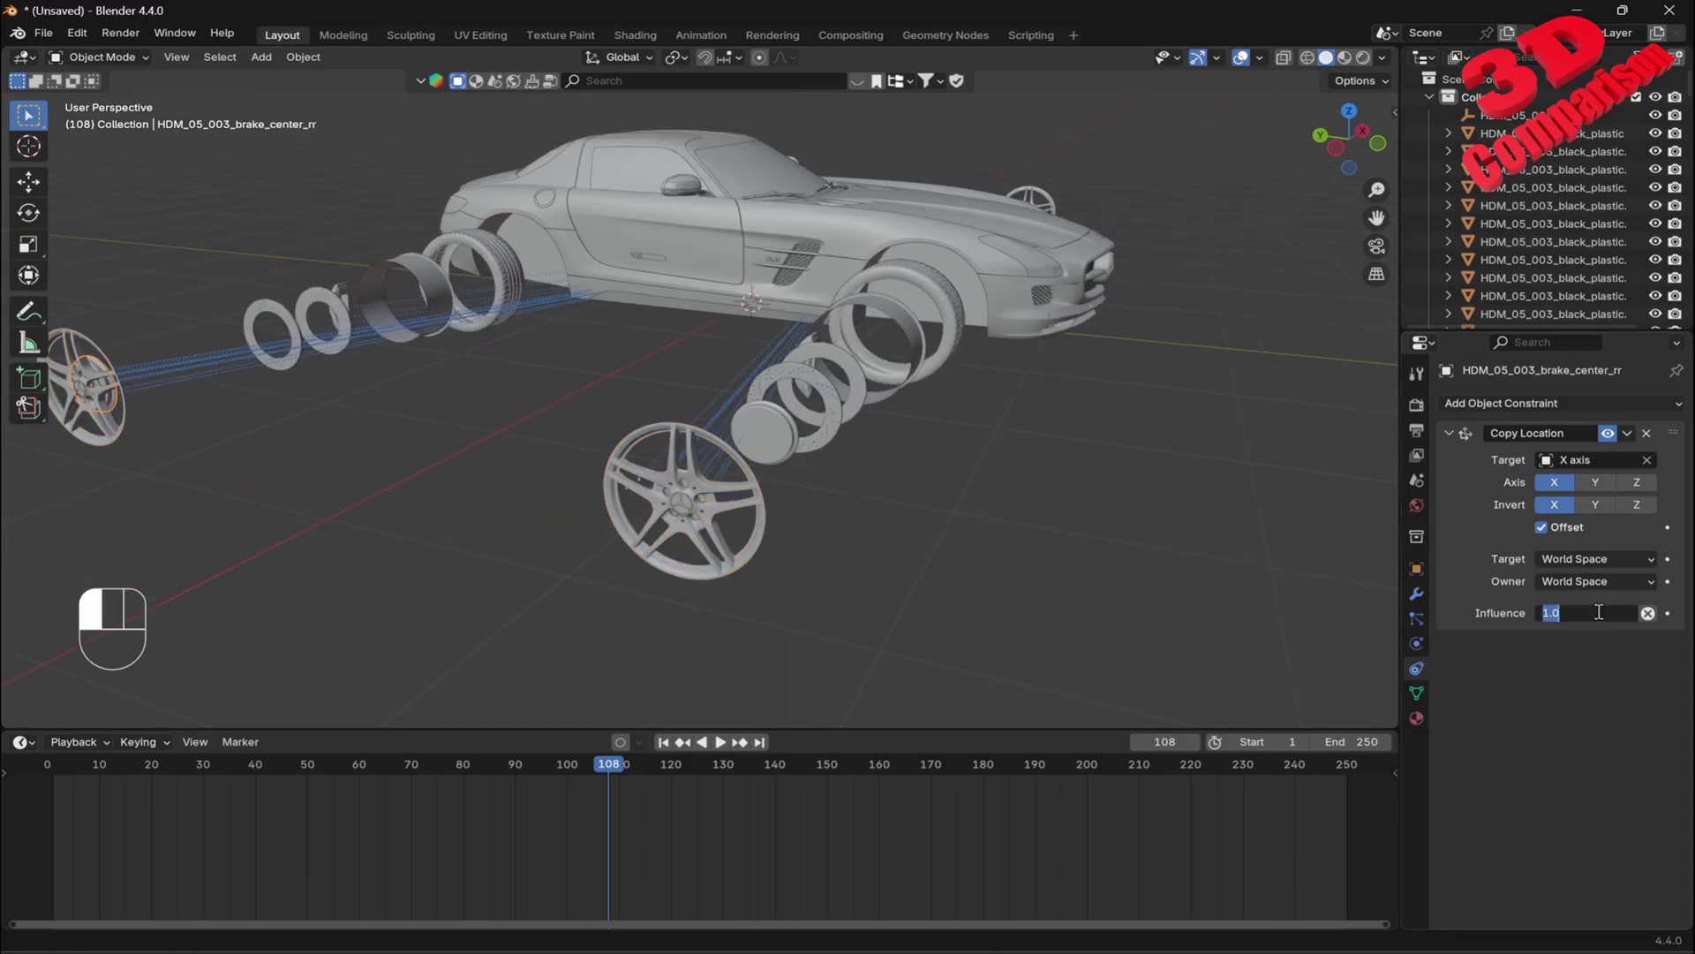
pyautogui.write('0.8')
pyautogui.press('Return')
# - Set the Copy Location influence of the spoked rims on the front-right and rear-right wheels to 0.9
pyautogui.click(714, 492)
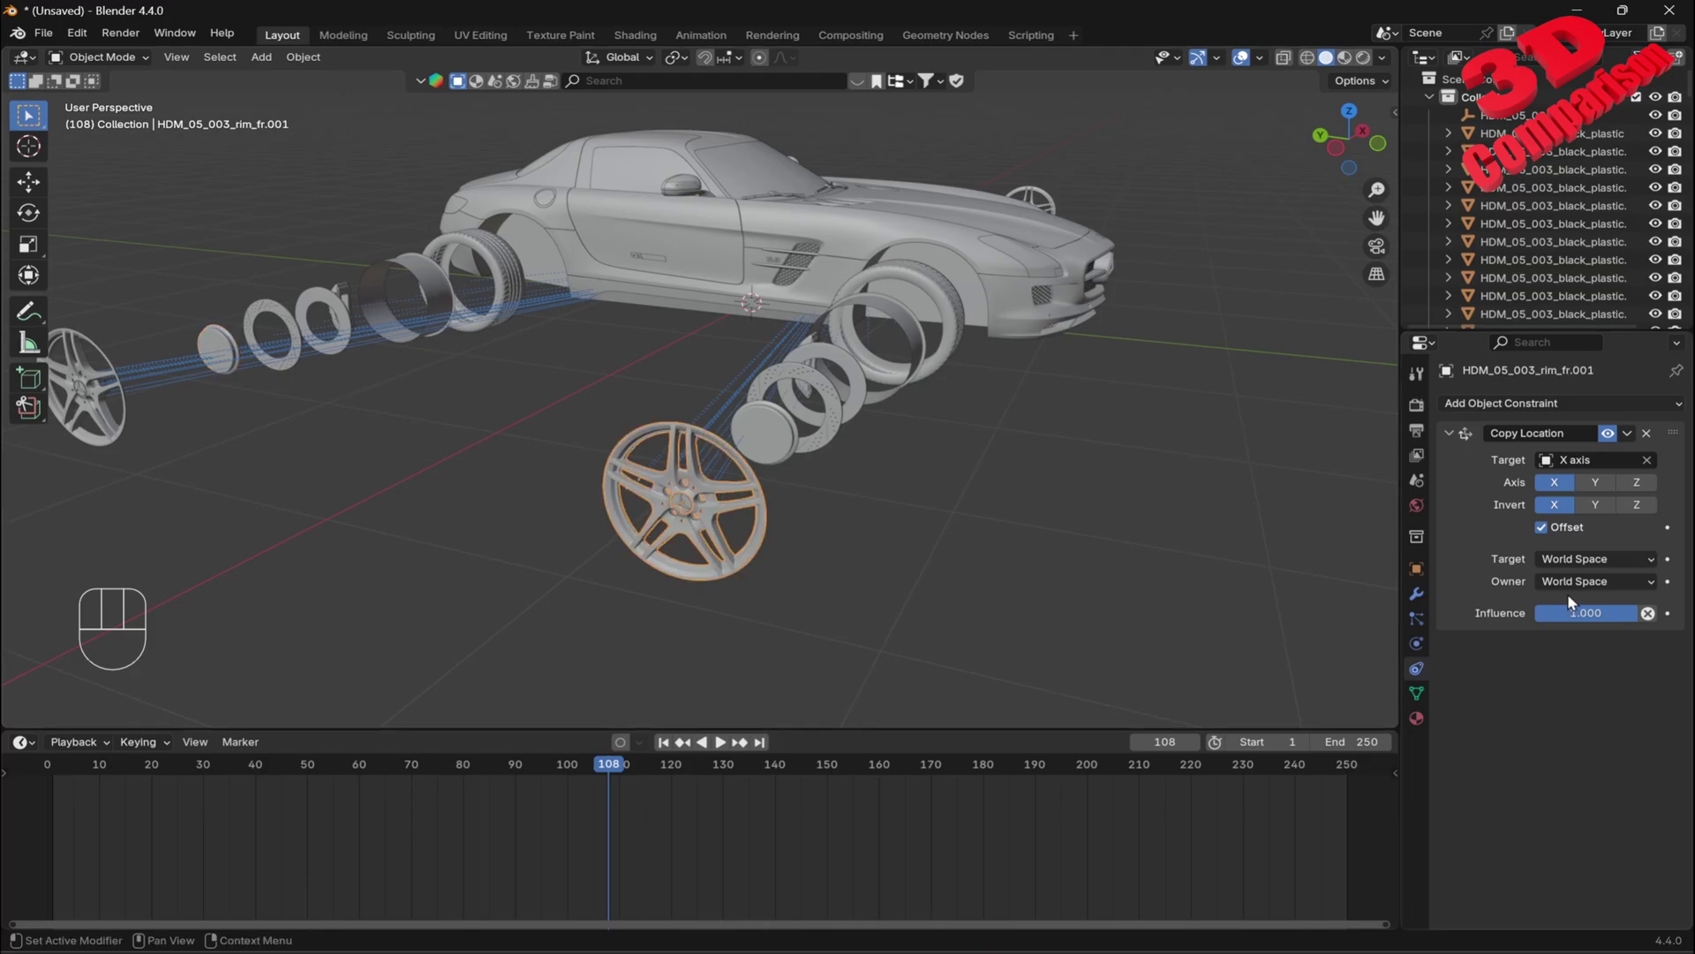
pyautogui.click(1582, 615)
pyautogui.write('0.8')
pyautogui.press('Return')
pyautogui.click(119, 420)
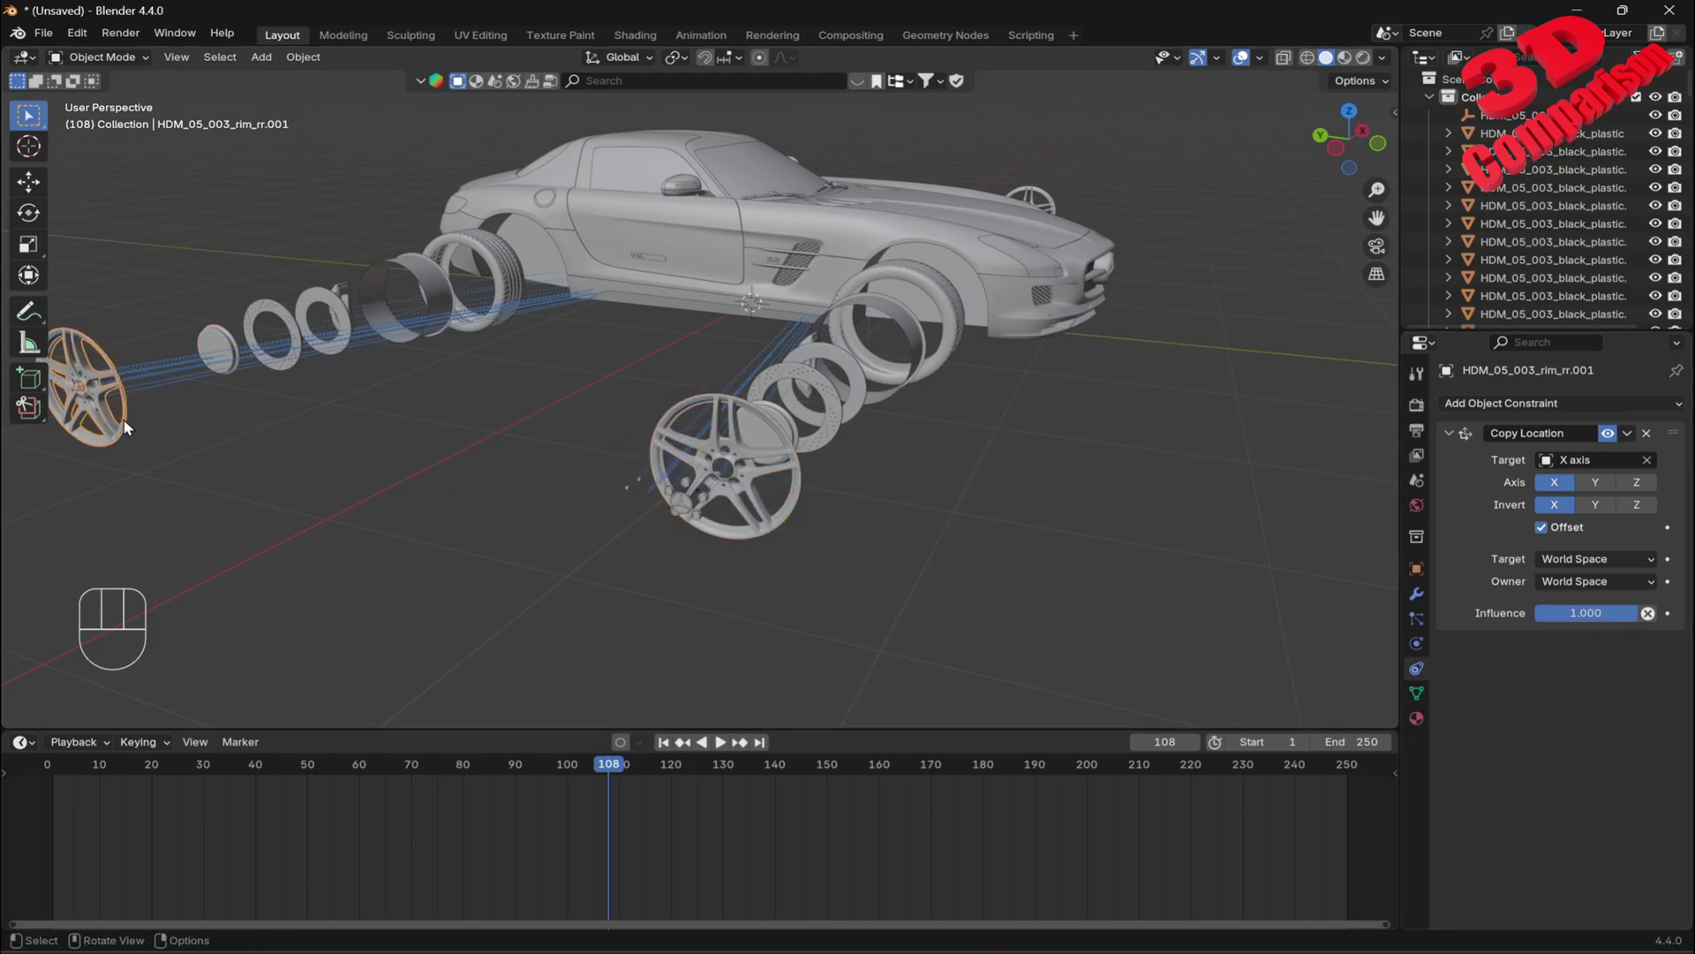
pyautogui.click(1608, 612)
pyautogui.write('0.9')
pyautogui.press('Return')
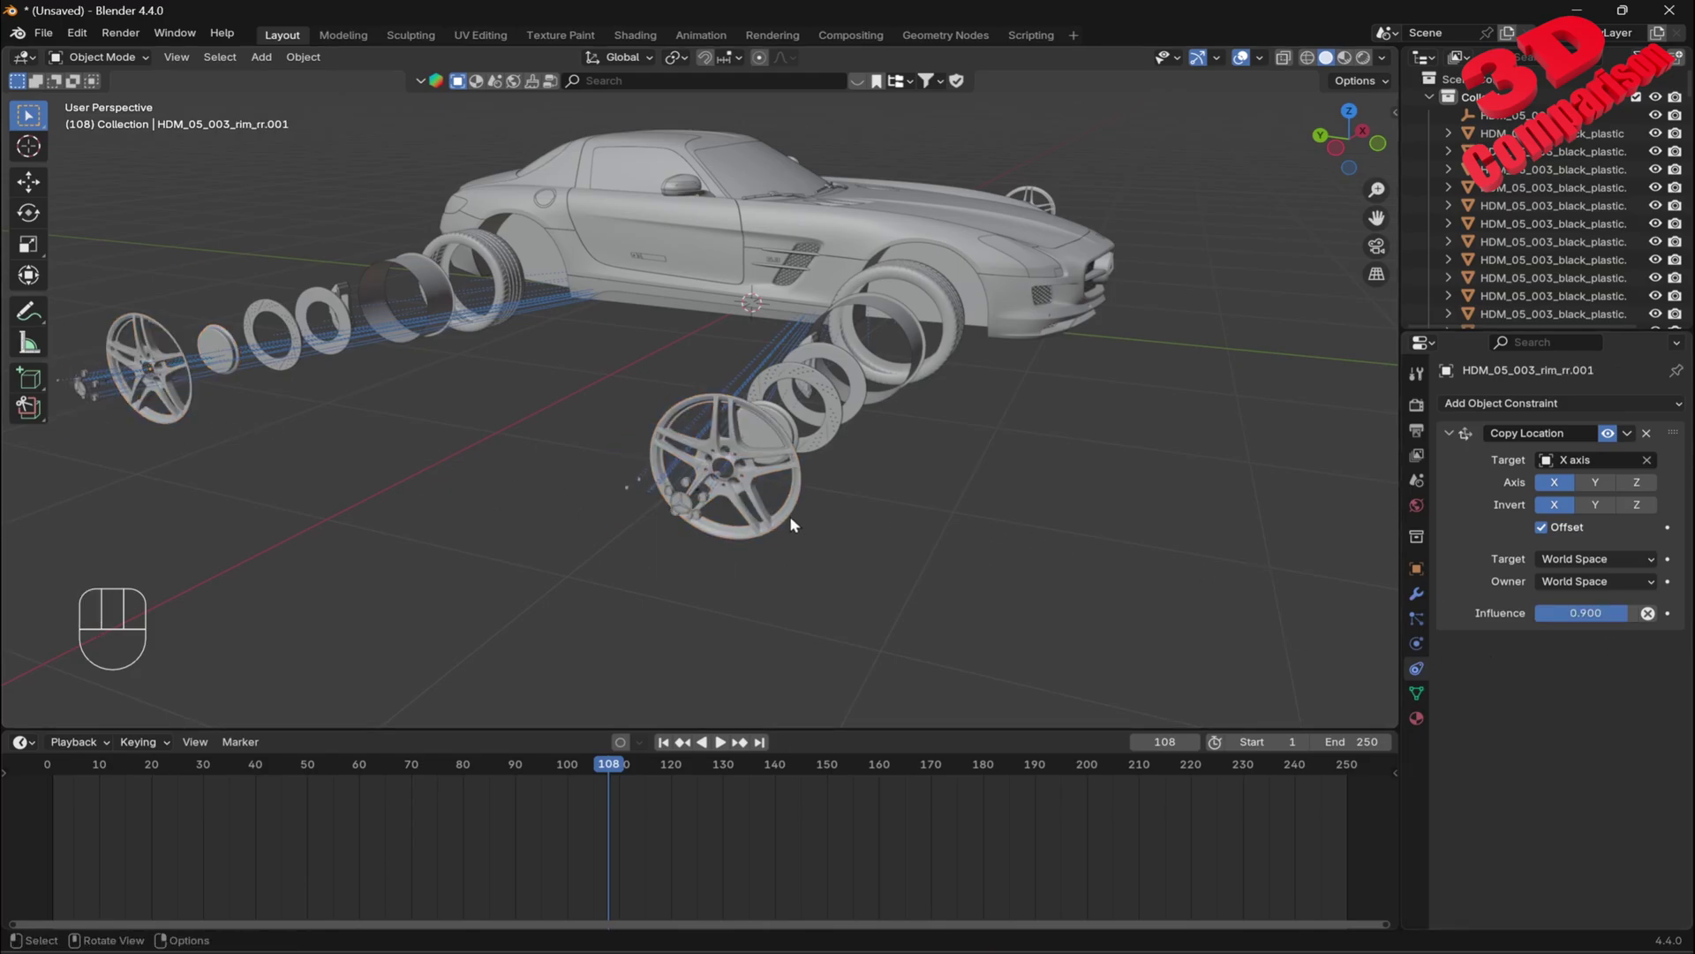
# - Examine the small caliper part beside the front-right wheel bolts up close, and review the whole exploded wheel layout
pyautogui.scroll(2, 790, 516)
pyautogui.click(598, 543)
pyautogui.press('KP_Decimal')
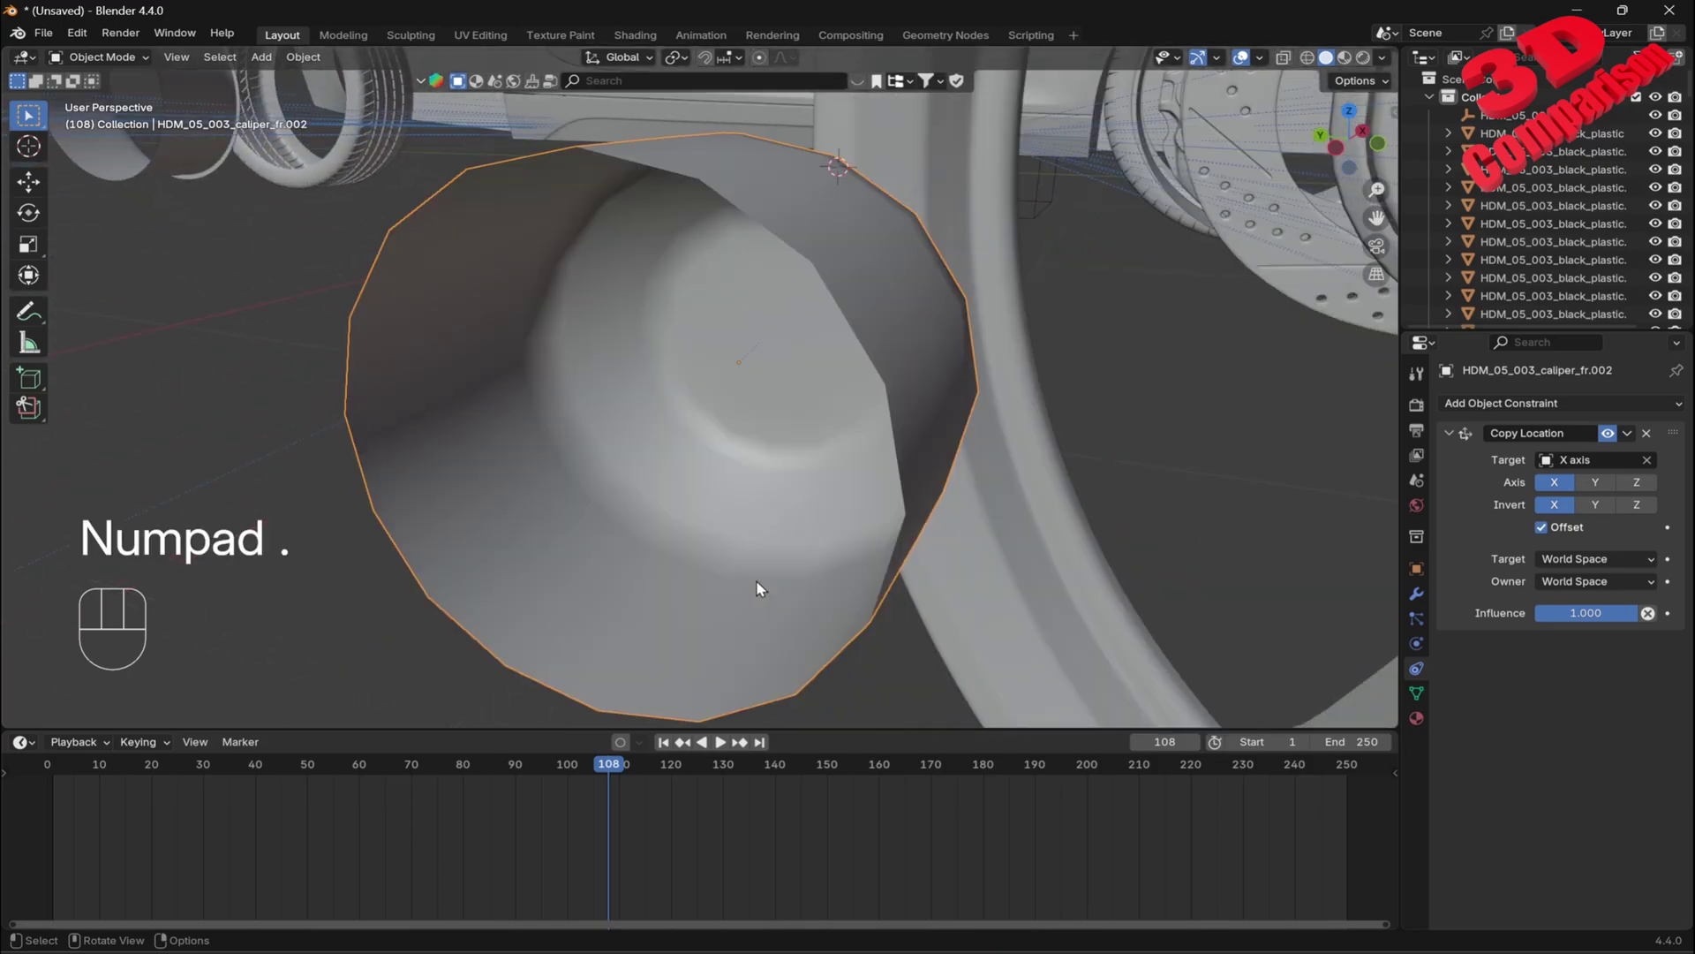
pyautogui.scroll(-5, 795, 556)
pyautogui.moveTo(944, 473); pyautogui.dragTo(824, 409, button='middle')
pyautogui.scroll(-11, 781, 454)
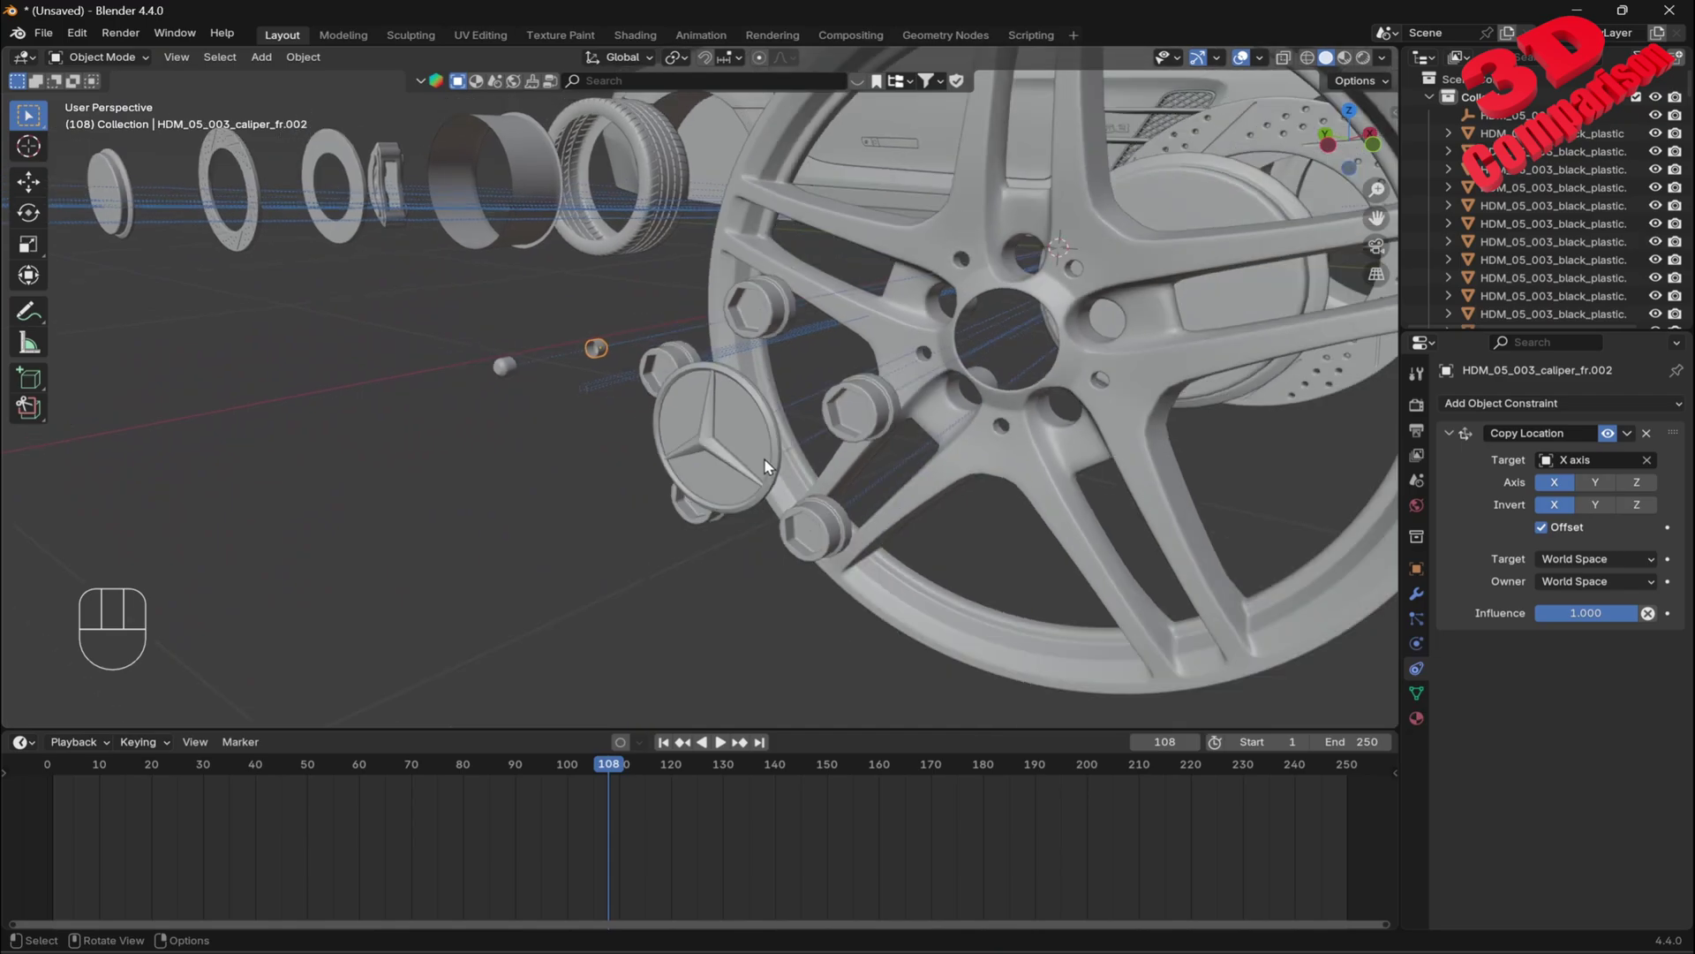
pyautogui.moveTo(867, 320); pyautogui.dragTo(877, 351, button='middle')
pyautogui.scroll(-2, 878, 351)
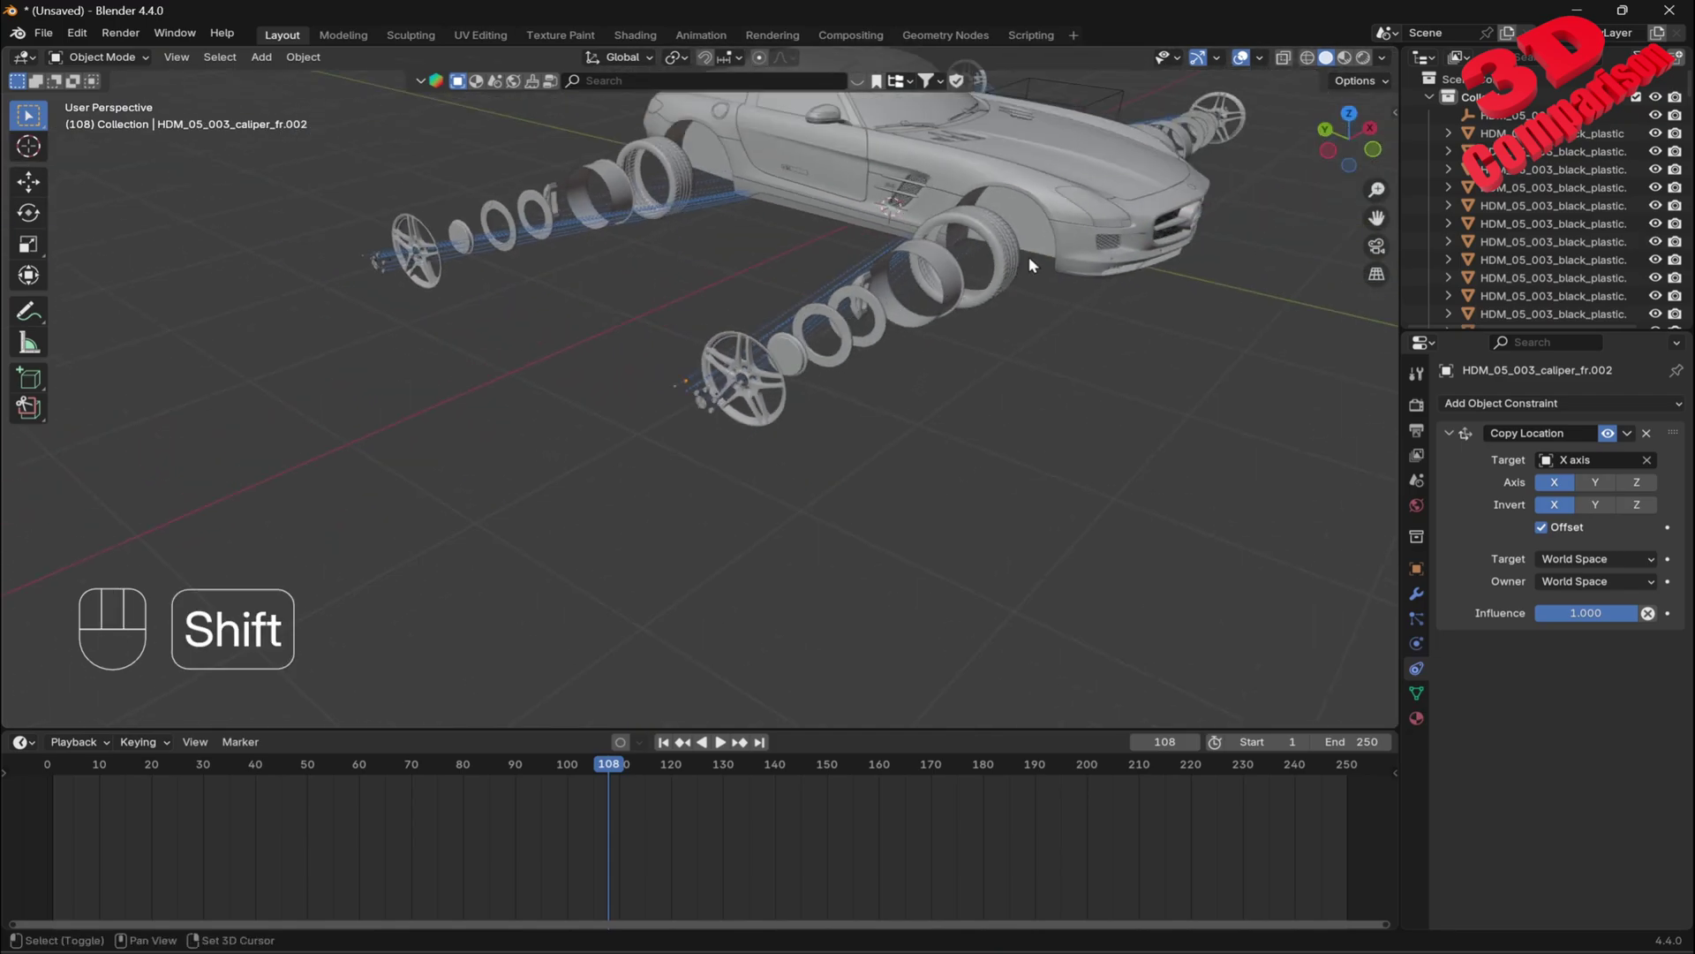
pyautogui.keyDown('shift'); pyautogui.moveTo(1131, 269); pyautogui.dragTo(1117, 454, button='middle'); pyautogui.keyUp('shift')
pyautogui.keyDown('shift'); pyautogui.moveTo(1116, 452); pyautogui.dragTo(998, 508, button='middle'); pyautogui.keyUp('shift')
pyautogui.moveTo(998, 508); pyautogui.dragTo(980, 507, button='middle')
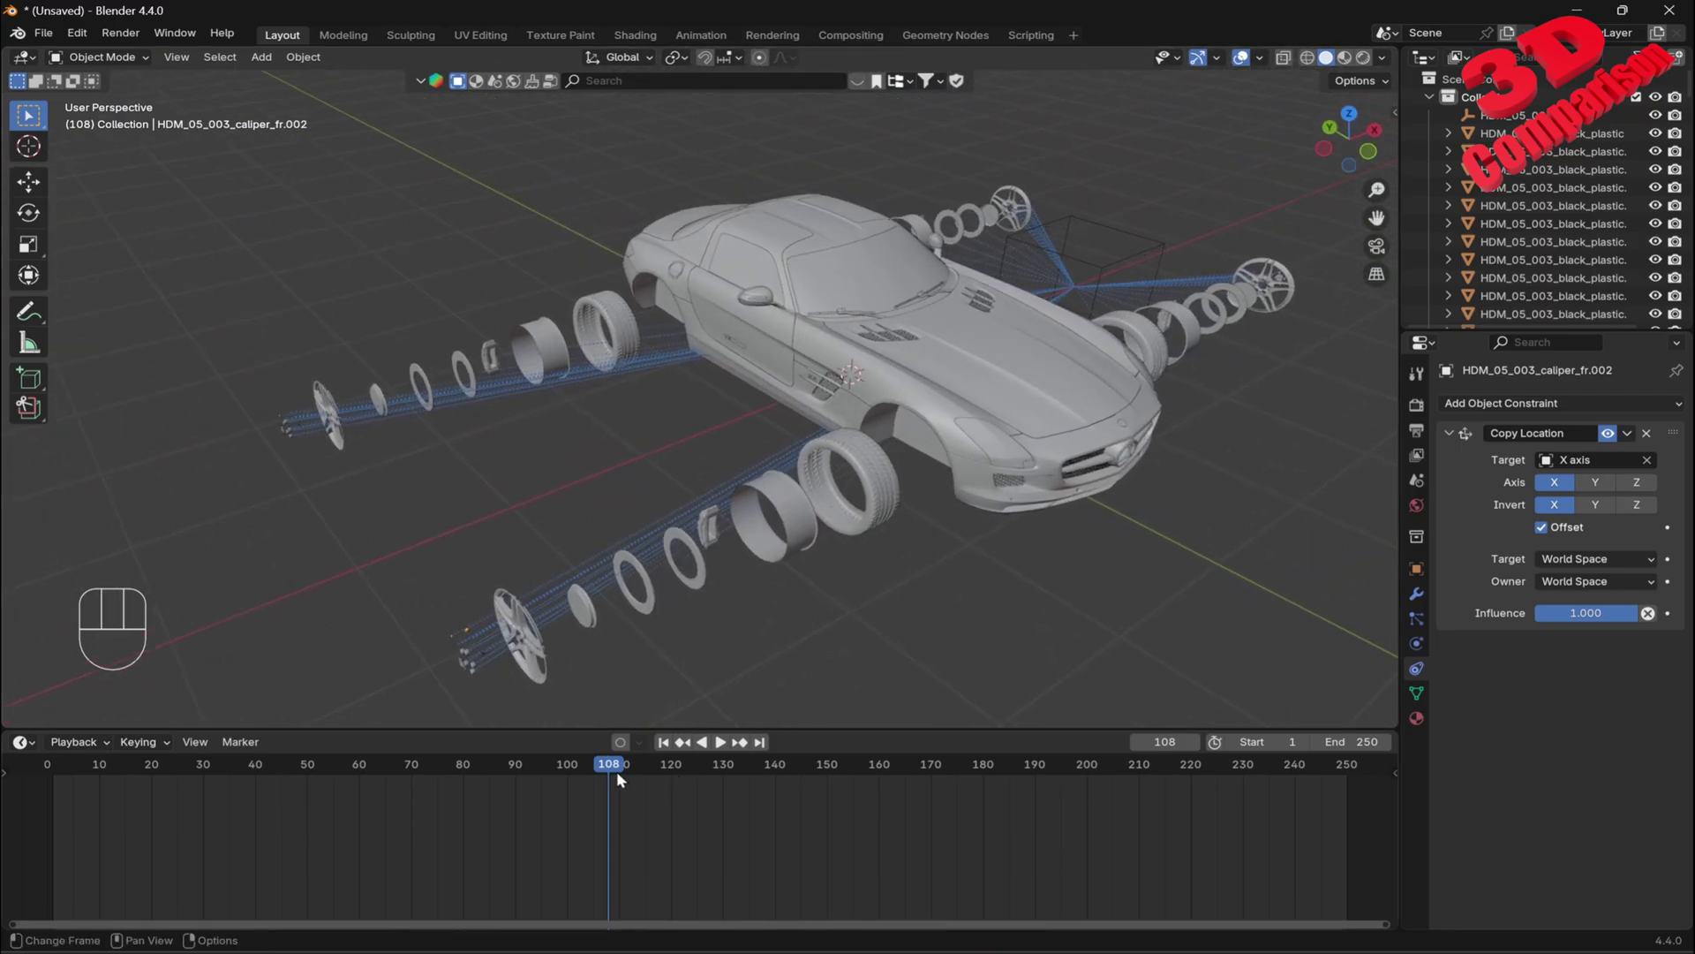
# - Play the wheel explosion animation from frame 1, review it from another angle, and replay it from the start
pyautogui.moveTo(616, 770); pyautogui.dragTo(51, 786)
pyautogui.press('space')
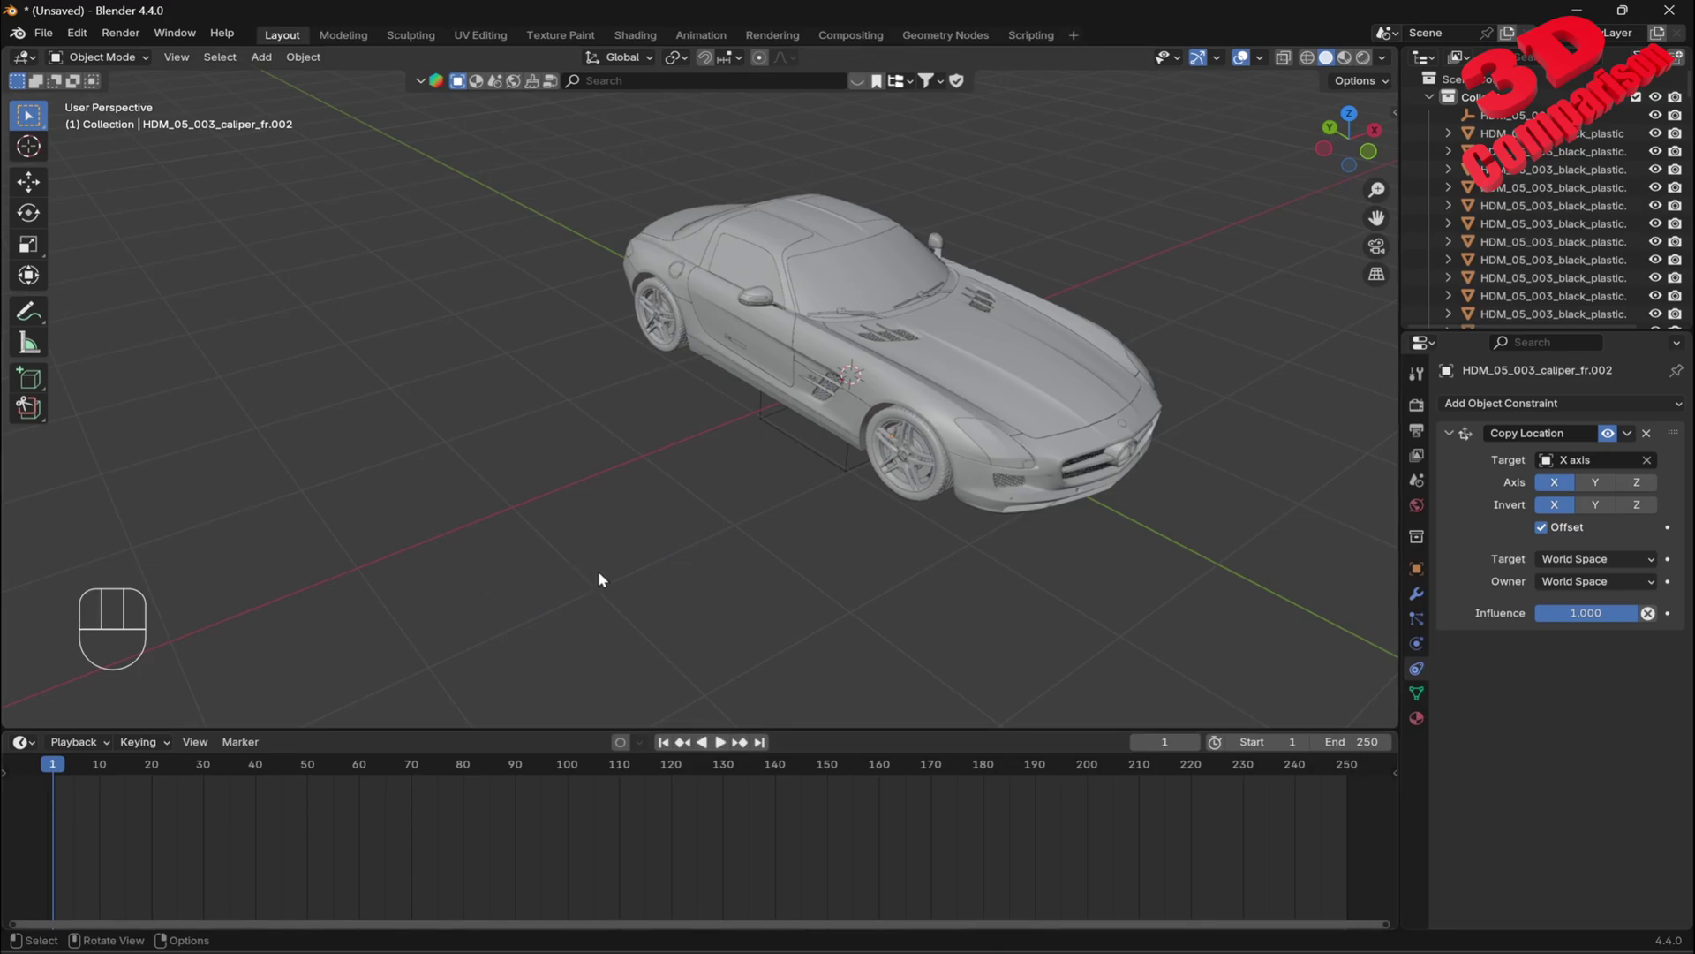
pyautogui.press('space')
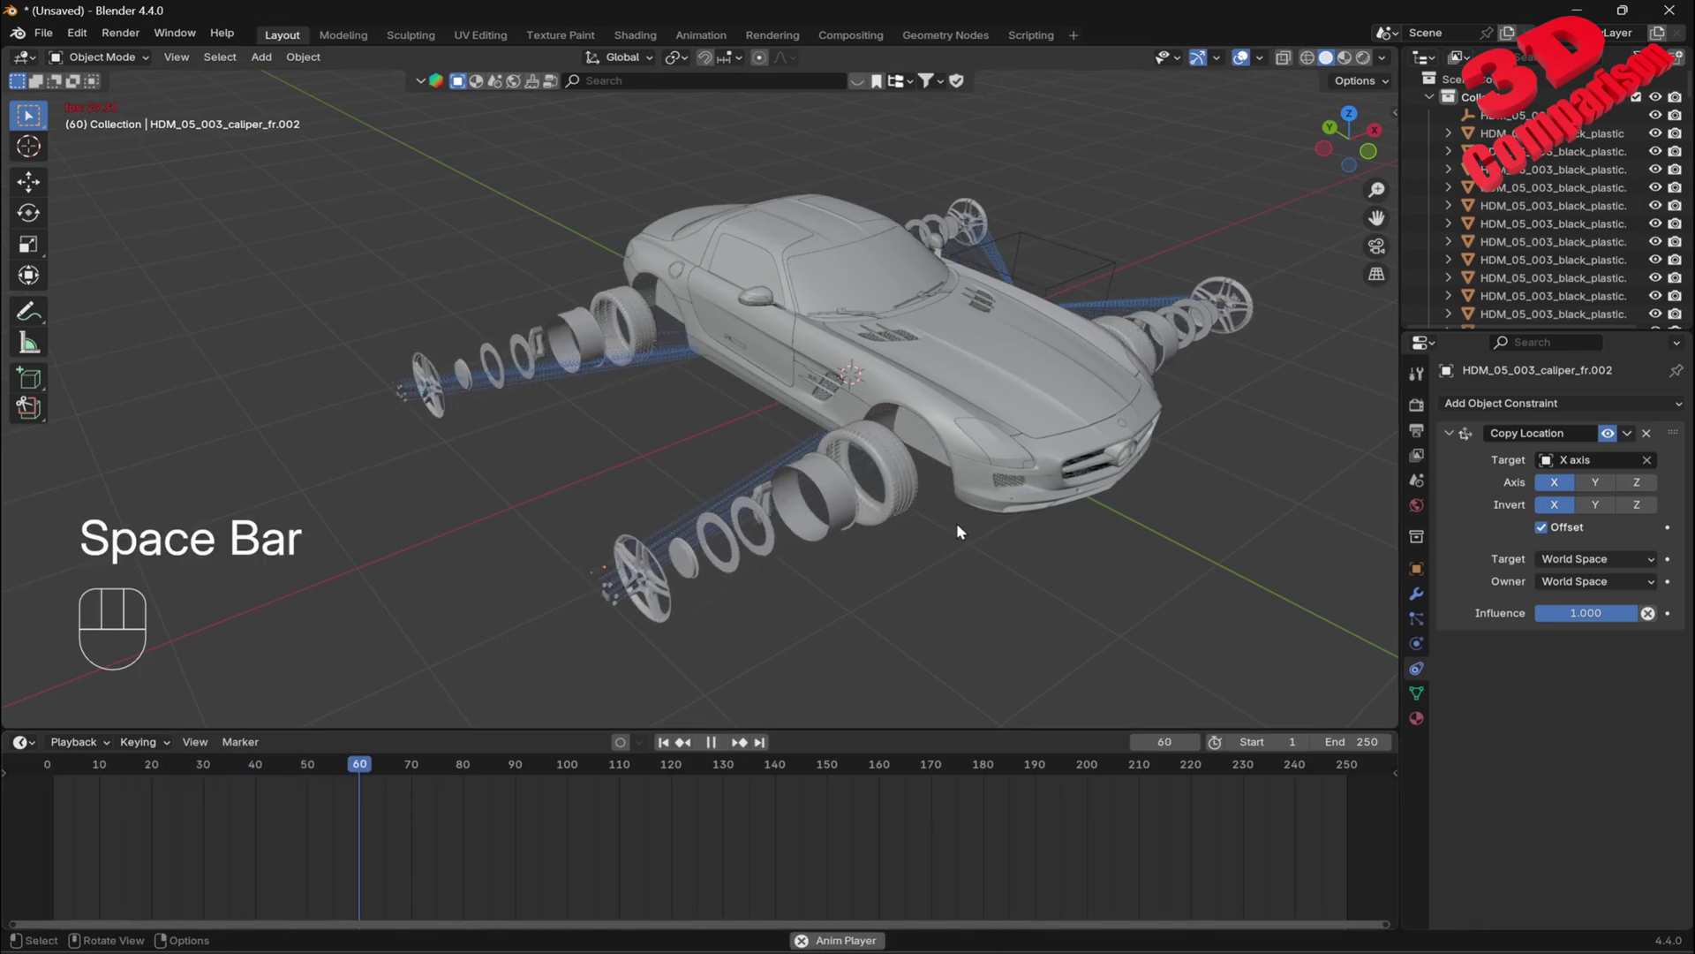
pyautogui.moveTo(954, 512); pyautogui.dragTo(1115, 443, button='middle')
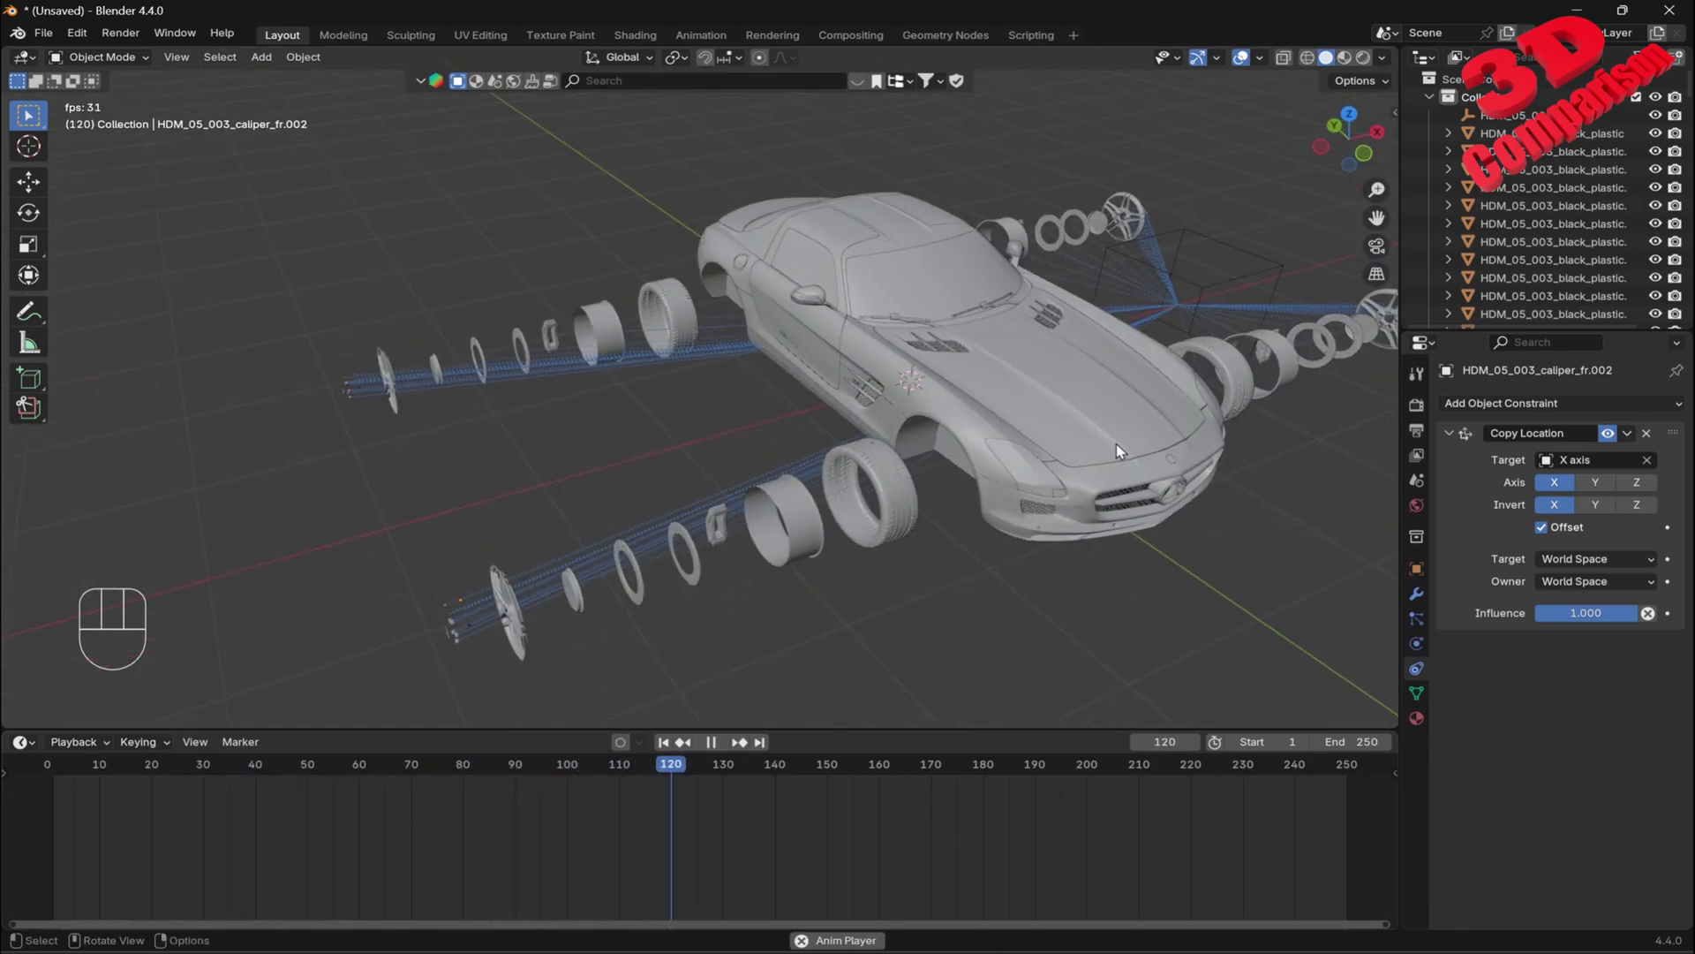
pyautogui.press('space')
pyautogui.moveTo(871, 772); pyautogui.dragTo(51, 788)
pyautogui.press('space')
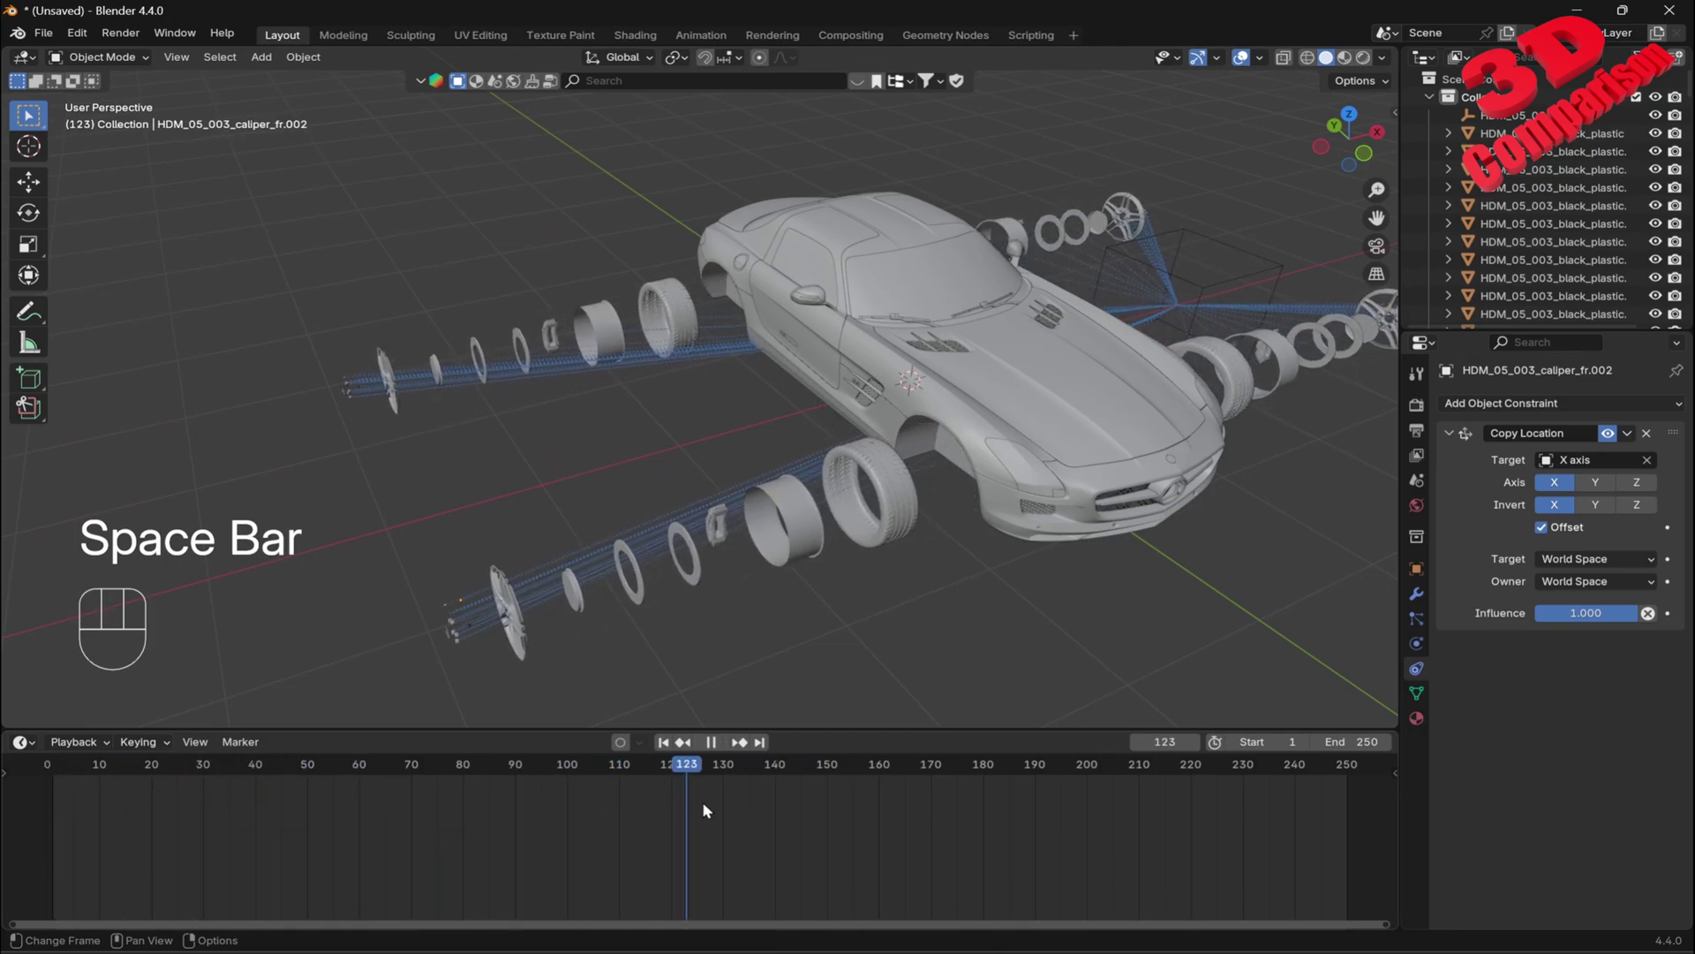
# - Select the X axis empty, copy its keyframe at frame 1, and set the current frame to 180
pyautogui.click(1257, 281)
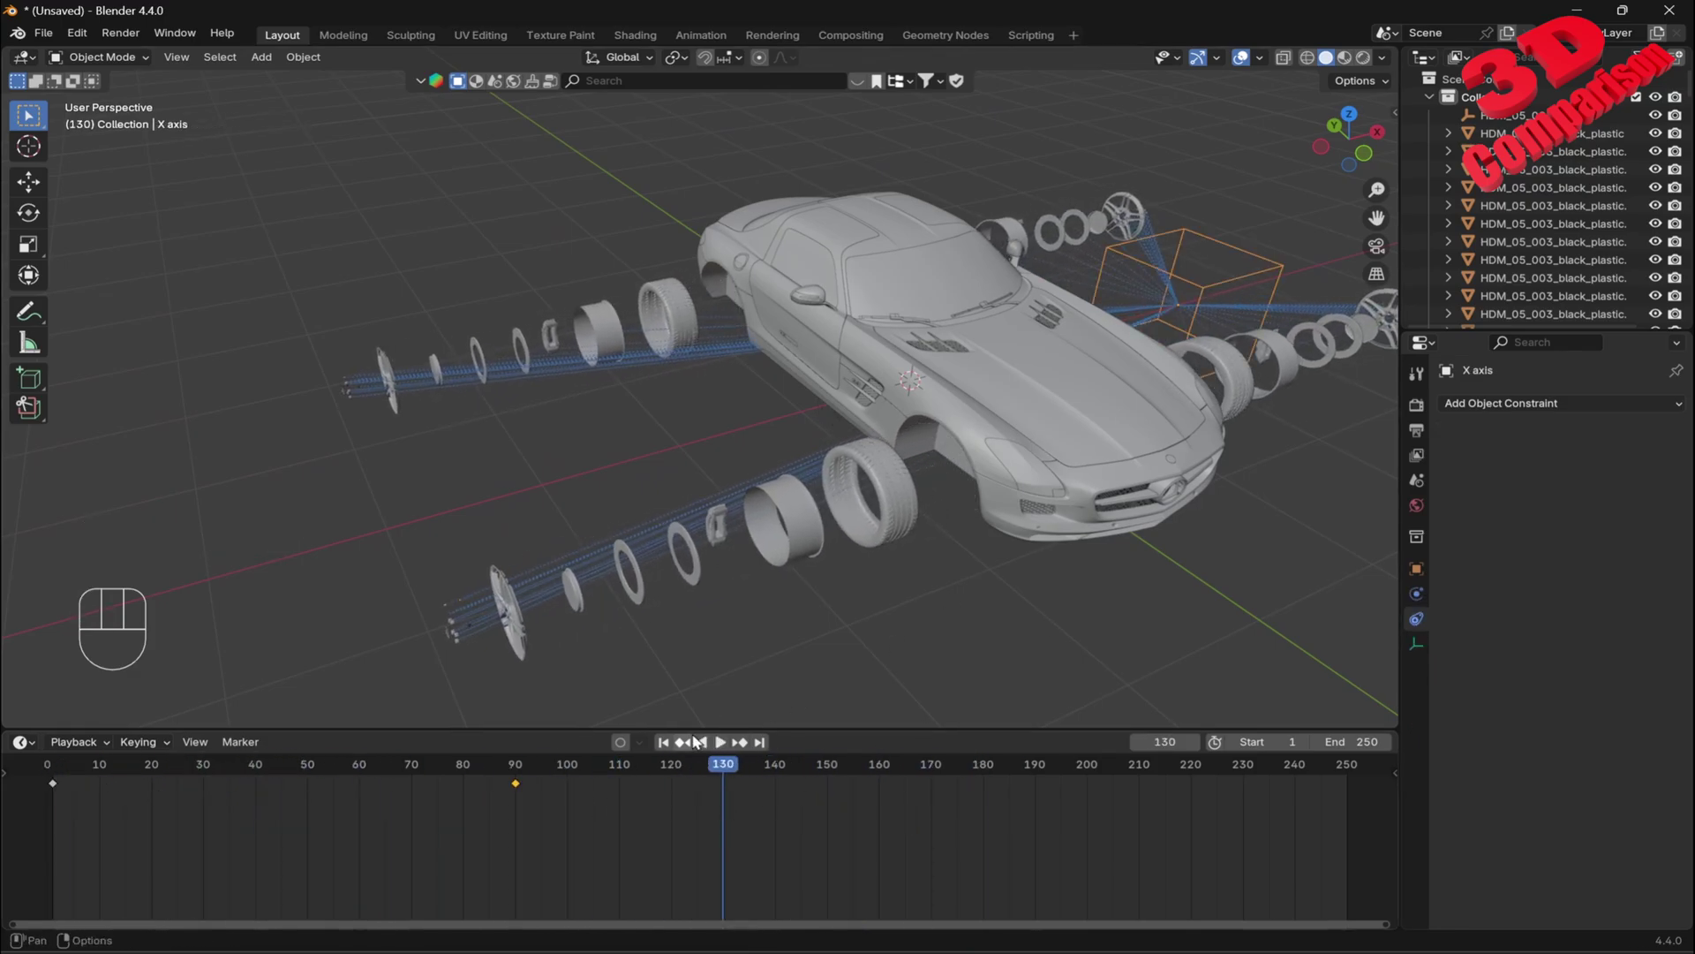
pyautogui.moveTo(585, 777); pyautogui.dragTo(500, 775)
pyautogui.moveTo(135, 835); pyautogui.dragTo(47, 785)
pyautogui.hotkey('ctrl', 'c')
pyautogui.moveTo(514, 770); pyautogui.dragTo(982, 820)
# - Undo the mistaken object paste, and duplicate the X axis empty's frame 1 keyframe at frame 180
pyautogui.hotkey('ctrl', 'v')
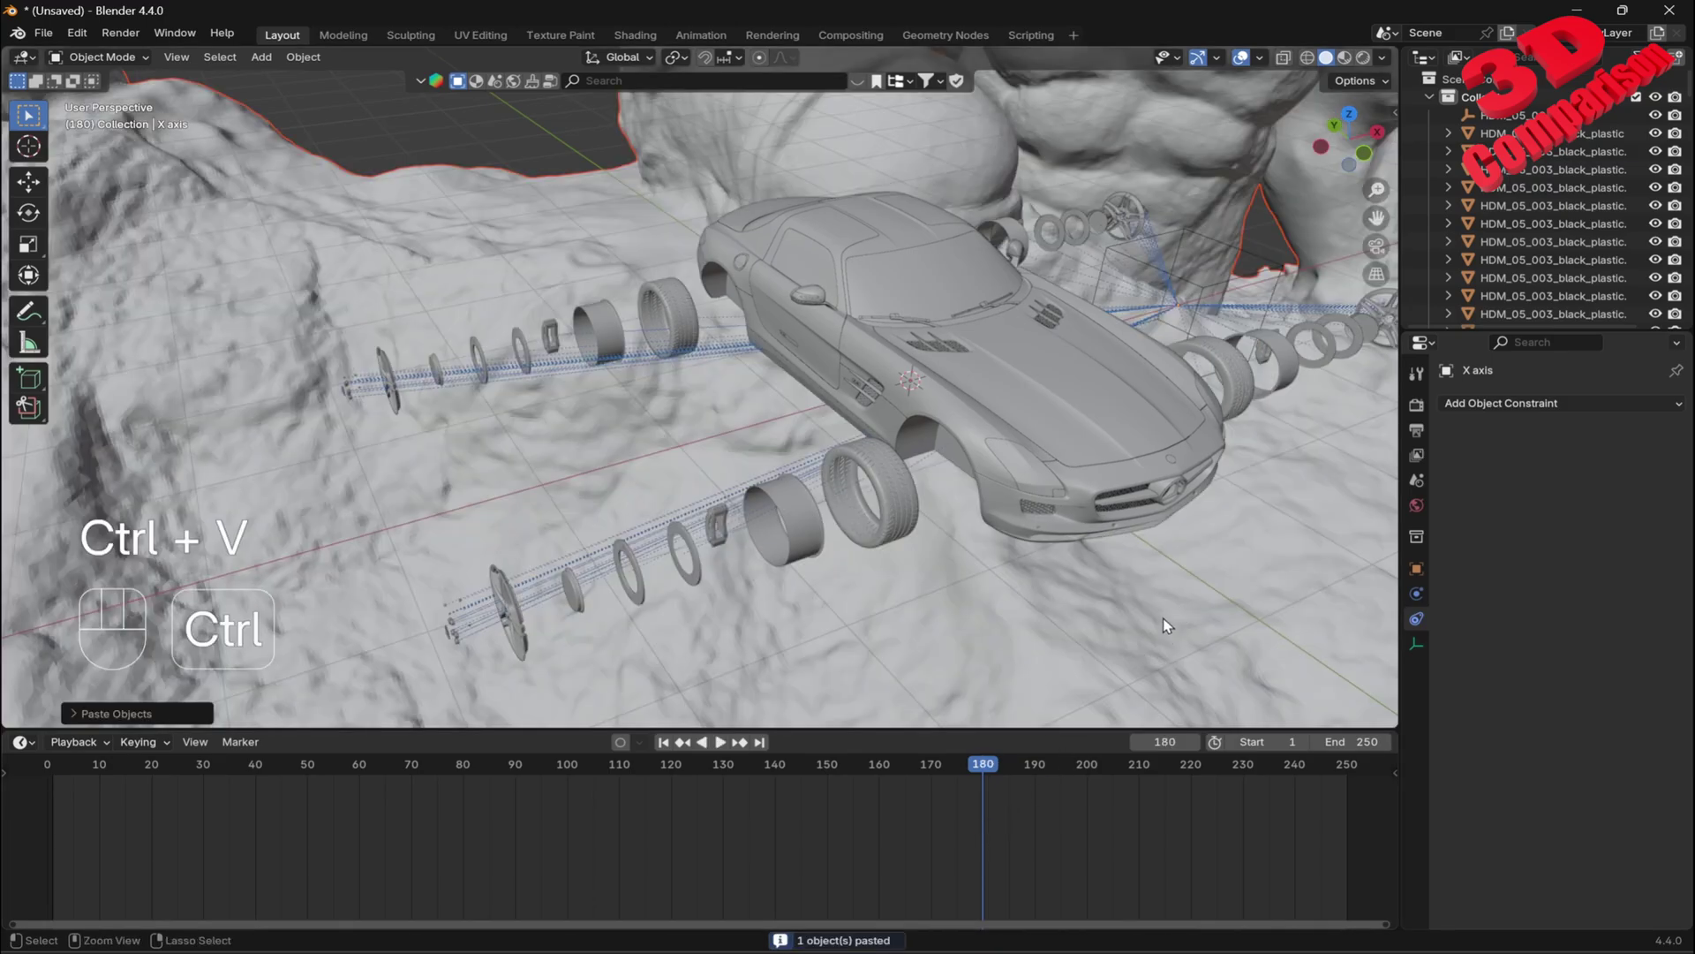
pyautogui.hotkey('ctrl', 'z')
pyautogui.moveTo(101, 822); pyautogui.dragTo(47, 780)
pyautogui.keyDown('shift'); pyautogui.click(52, 783); pyautogui.keyUp('shift')
pyautogui.hotkey('ctrl', 'c')
pyautogui.hotkey('ctrl', 'c')
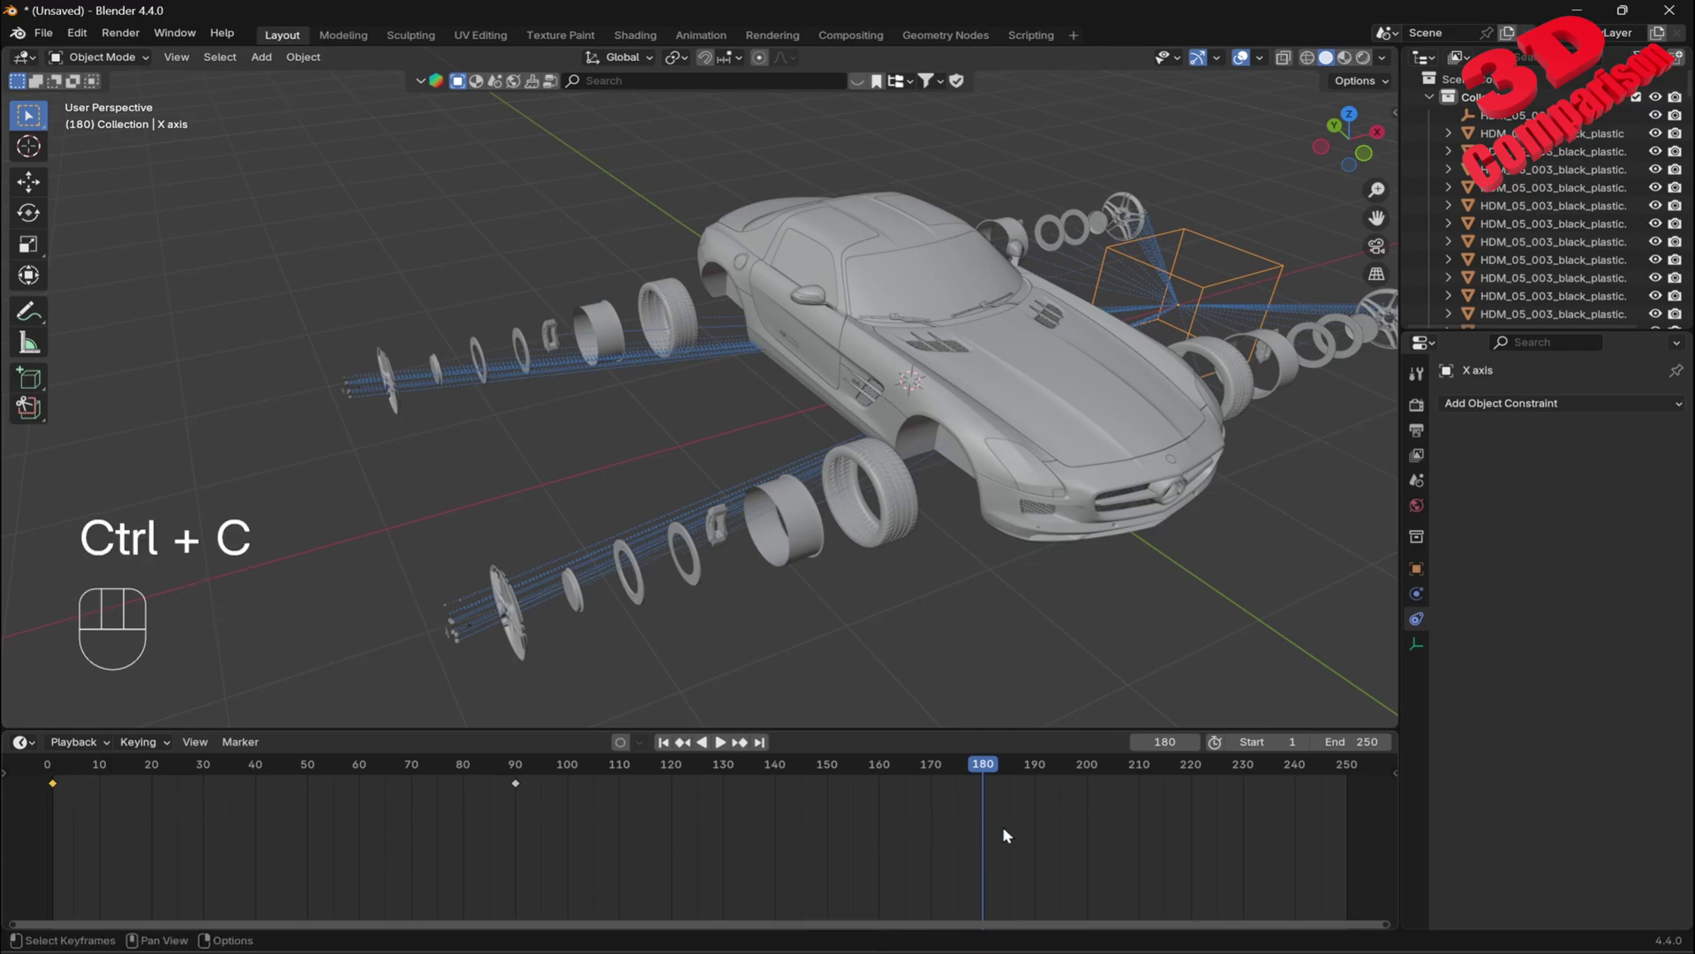
pyautogui.moveTo(138, 817); pyautogui.dragTo(40, 777)
pyautogui.hotkey('ctrl', 'c')
pyautogui.hotkey('ctrl', 'v')
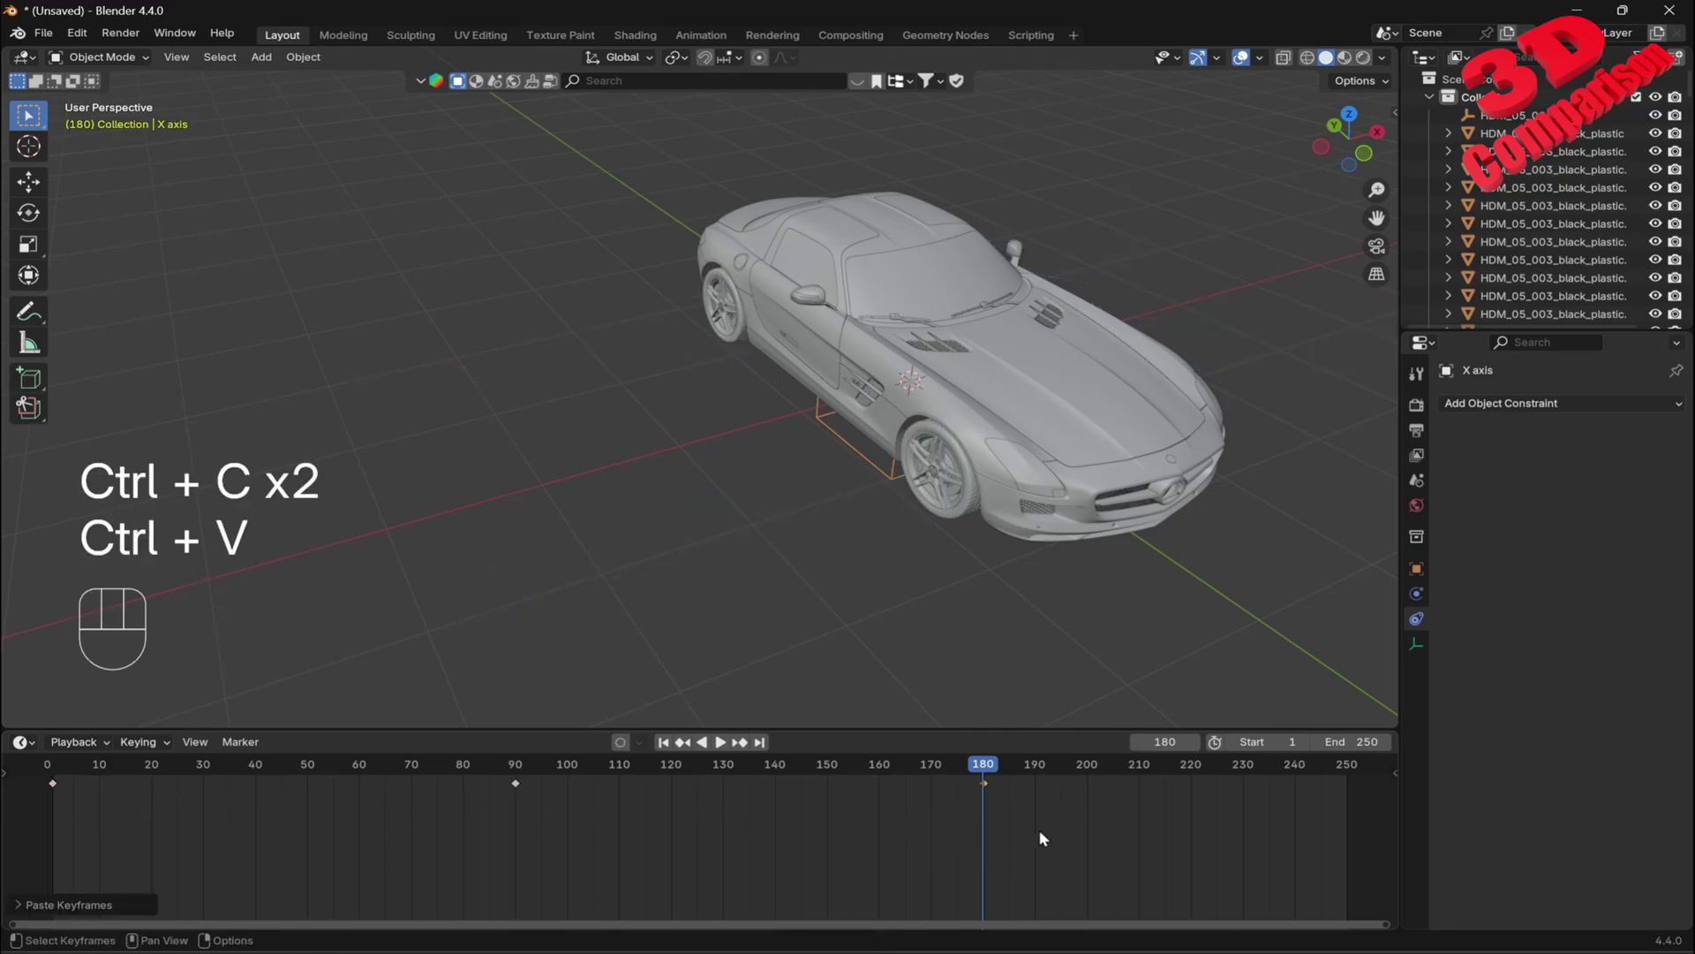
# - Play the animation from frame 1 to review the wheels exploding and reassembling, and inspect the closed car from the front side
pyautogui.moveTo(1111, 553); pyautogui.dragTo(1091, 583, button='middle')
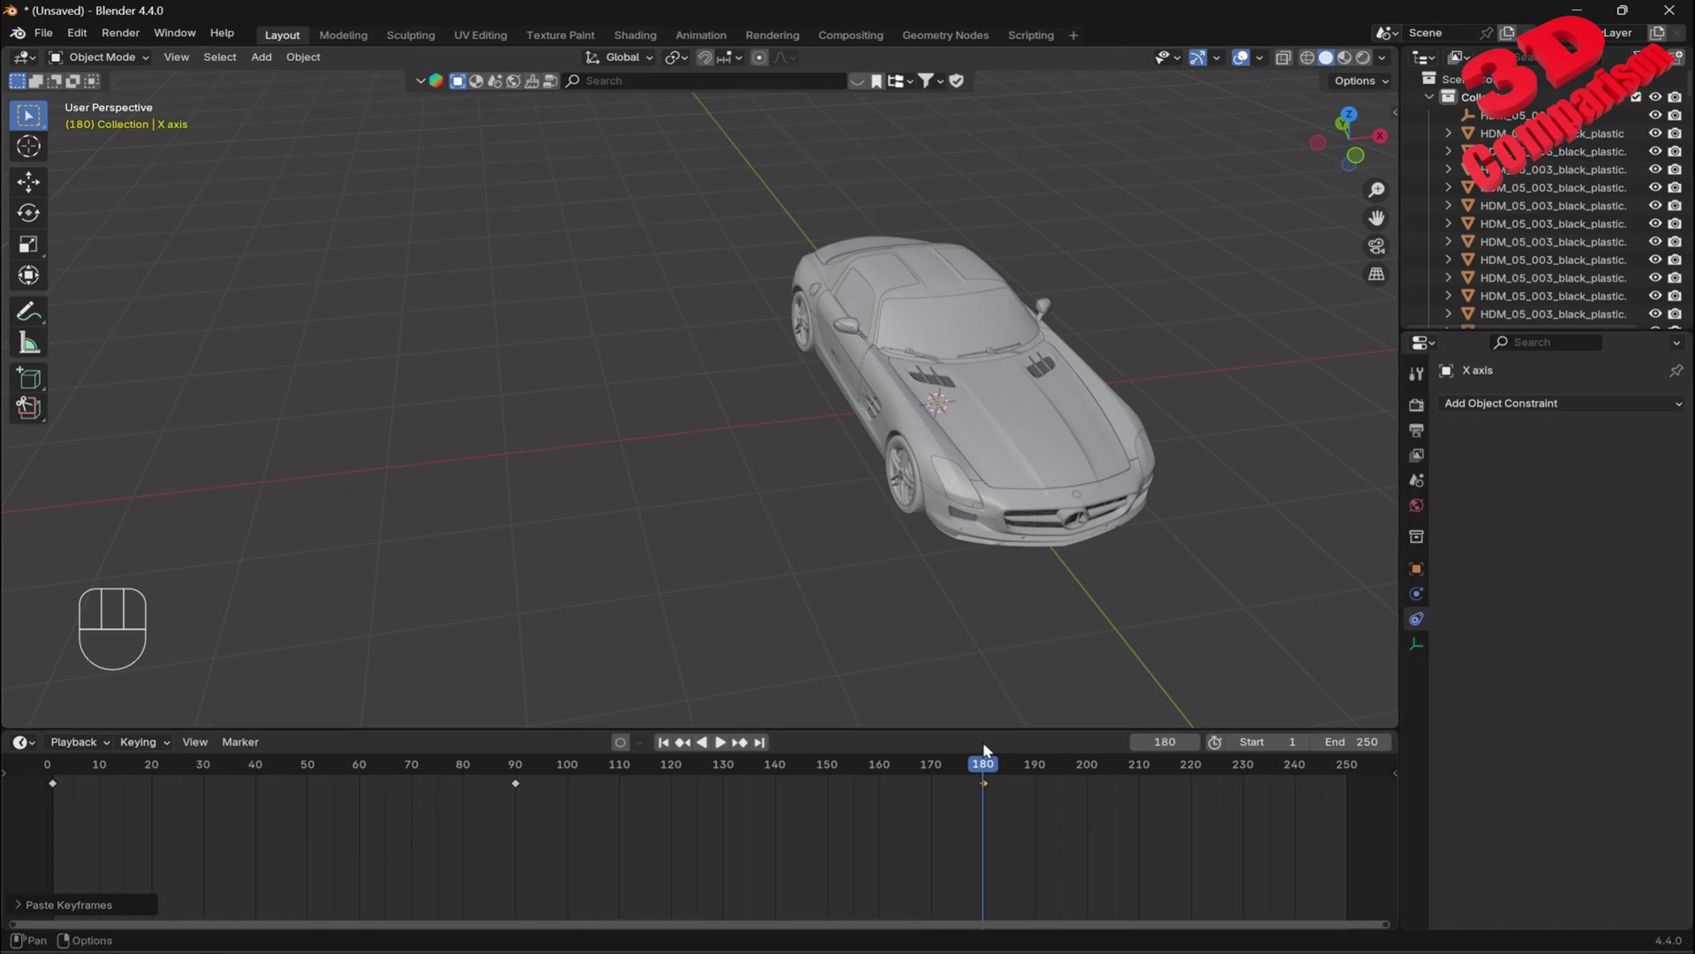
pyautogui.press('space')
pyautogui.click(296, 761)
pyautogui.moveTo(292, 748); pyautogui.dragTo(54, 767)
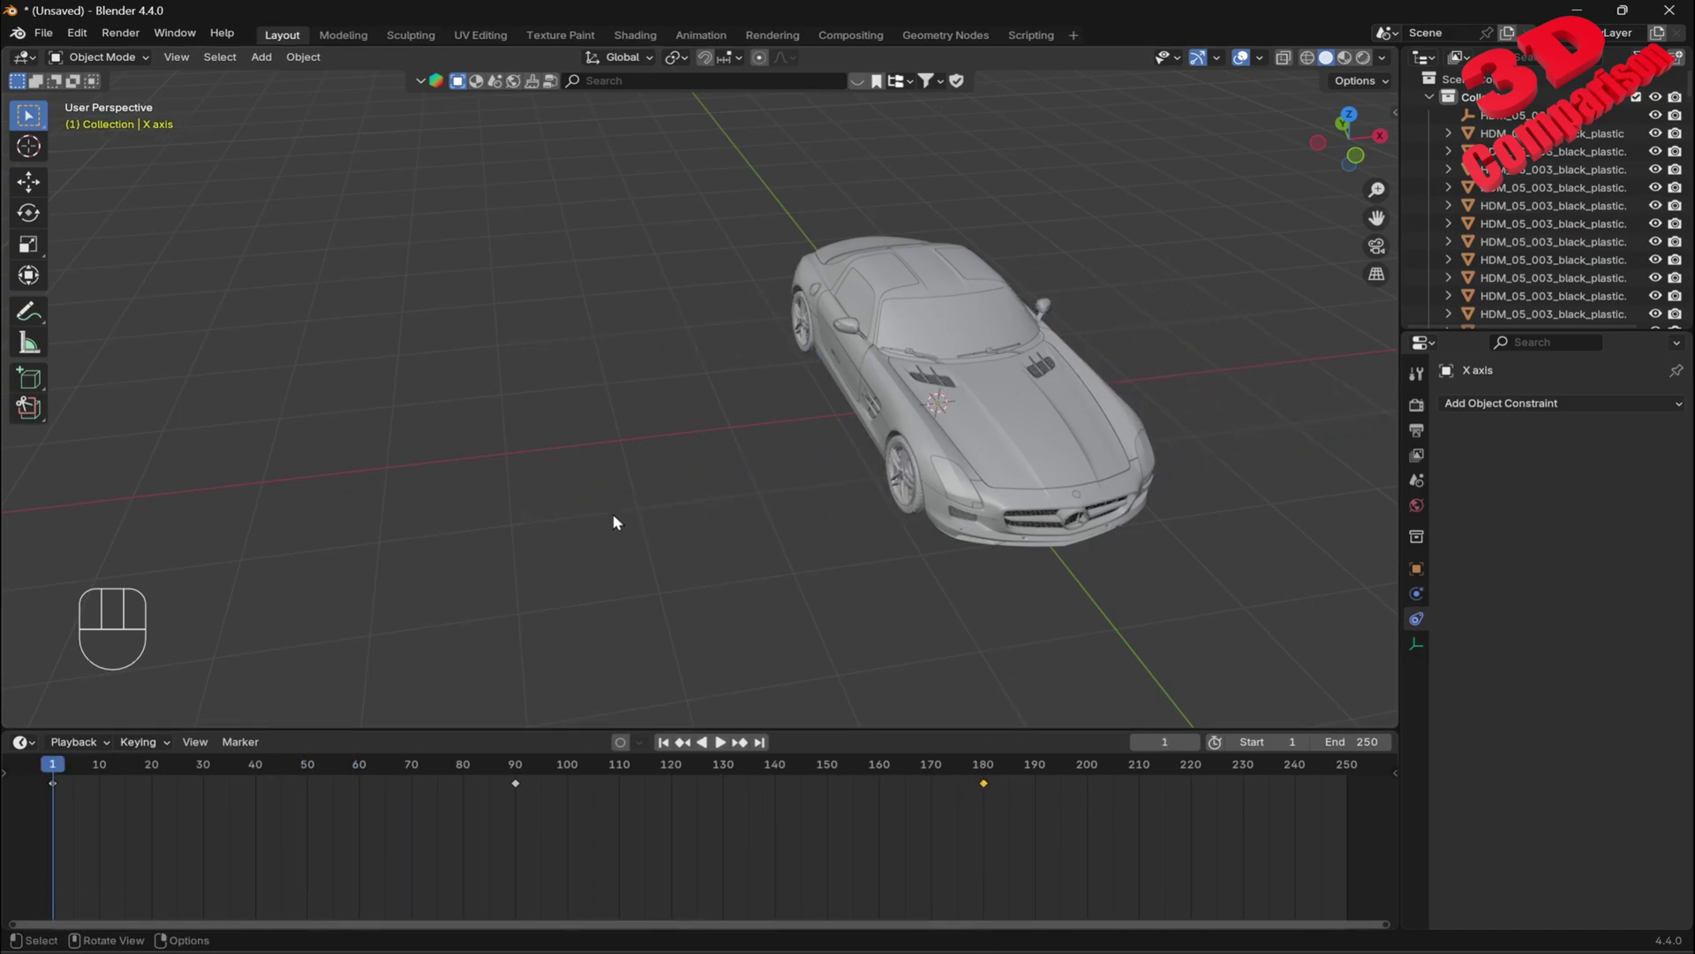
pyautogui.press('shift')
pyautogui.moveTo(855, 501); pyautogui.dragTo(869, 545, button='middle')
pyautogui.press('space')
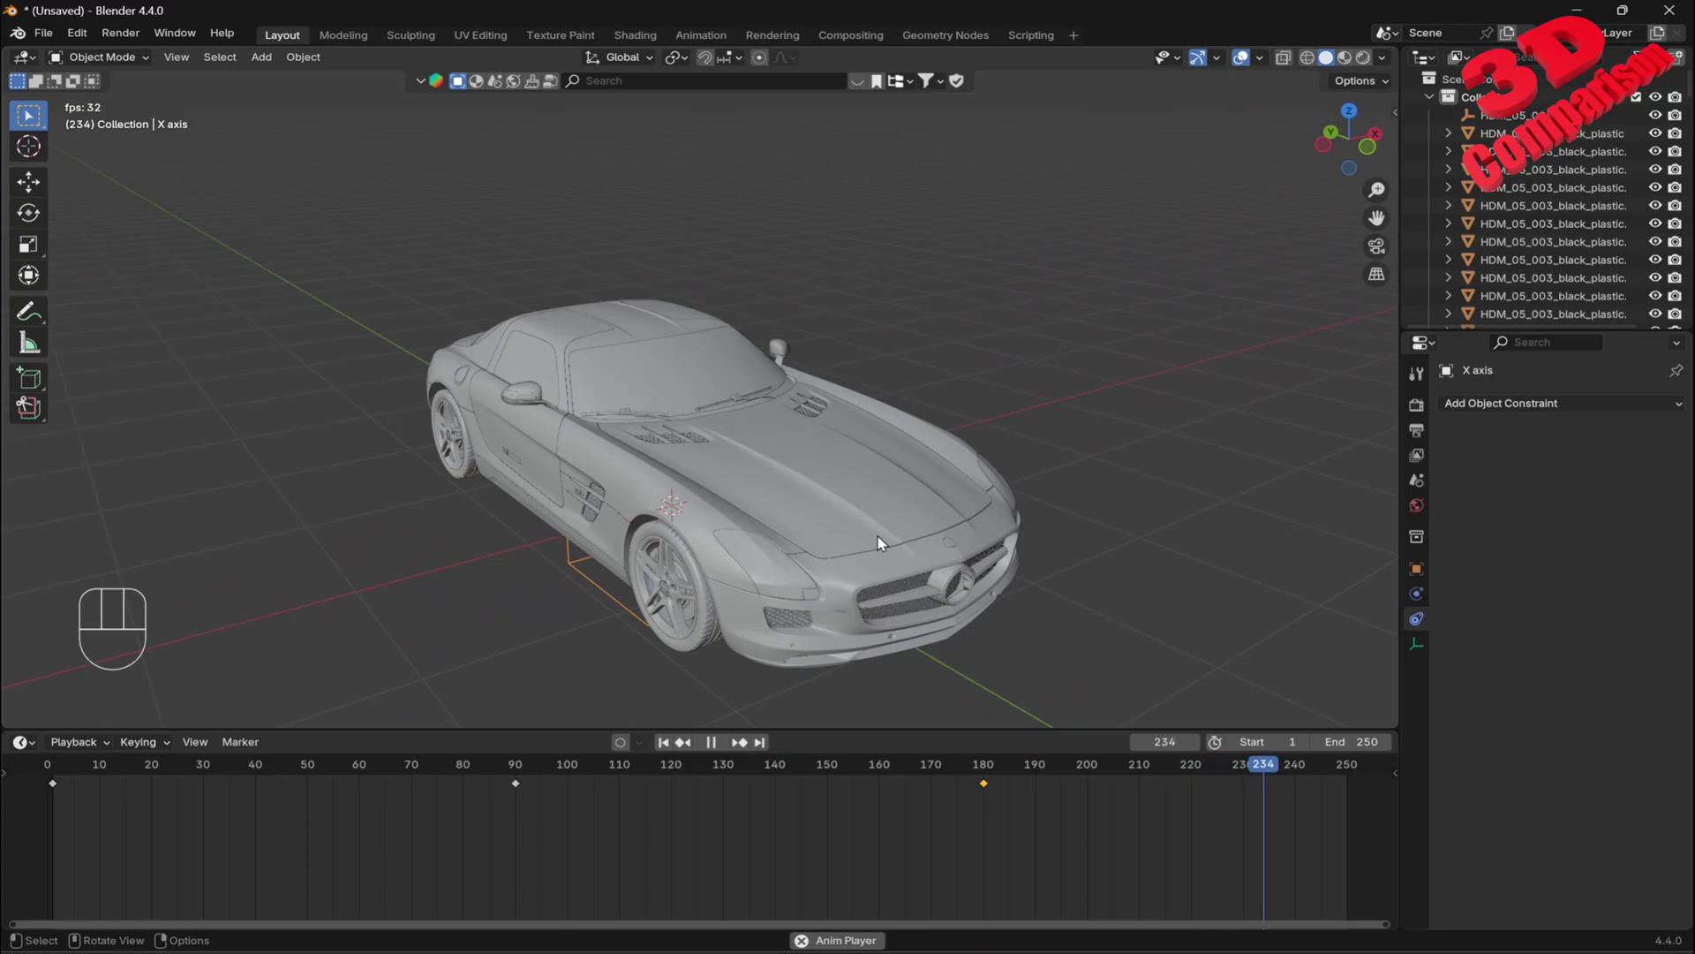
pyautogui.press('space')
pyautogui.moveTo(1036, 548); pyautogui.dragTo(1248, 575, button='middle')
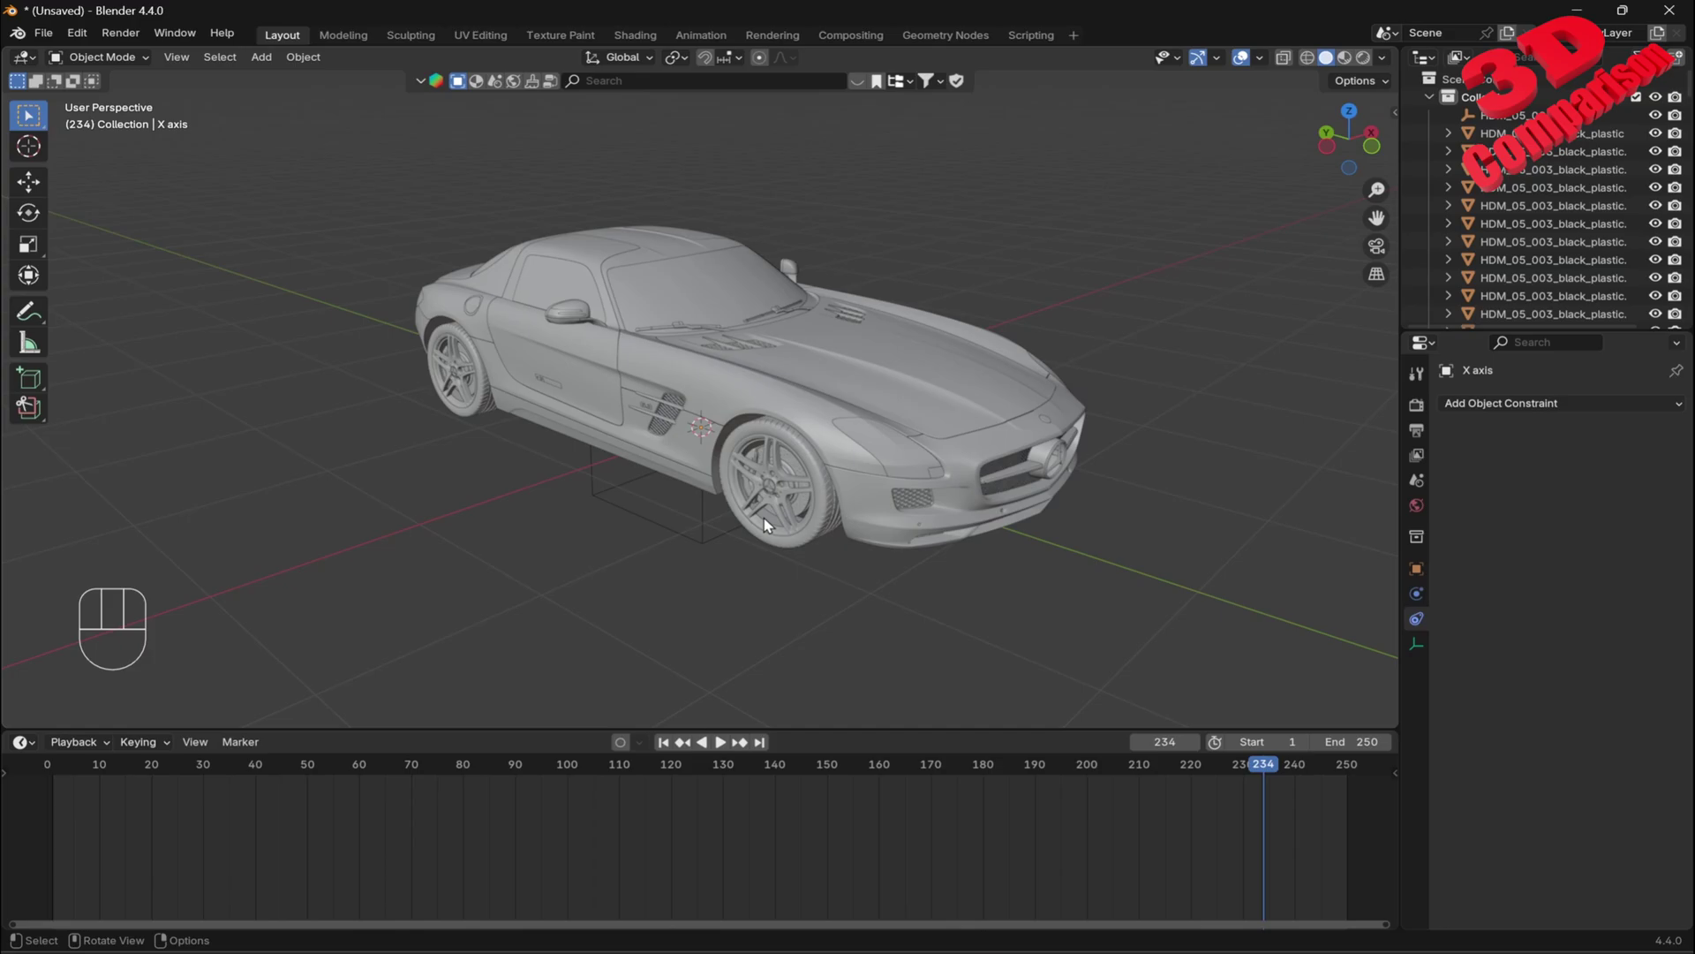
# - Hide the windshield glass to expose the car's interior
pyautogui.click(663, 292)
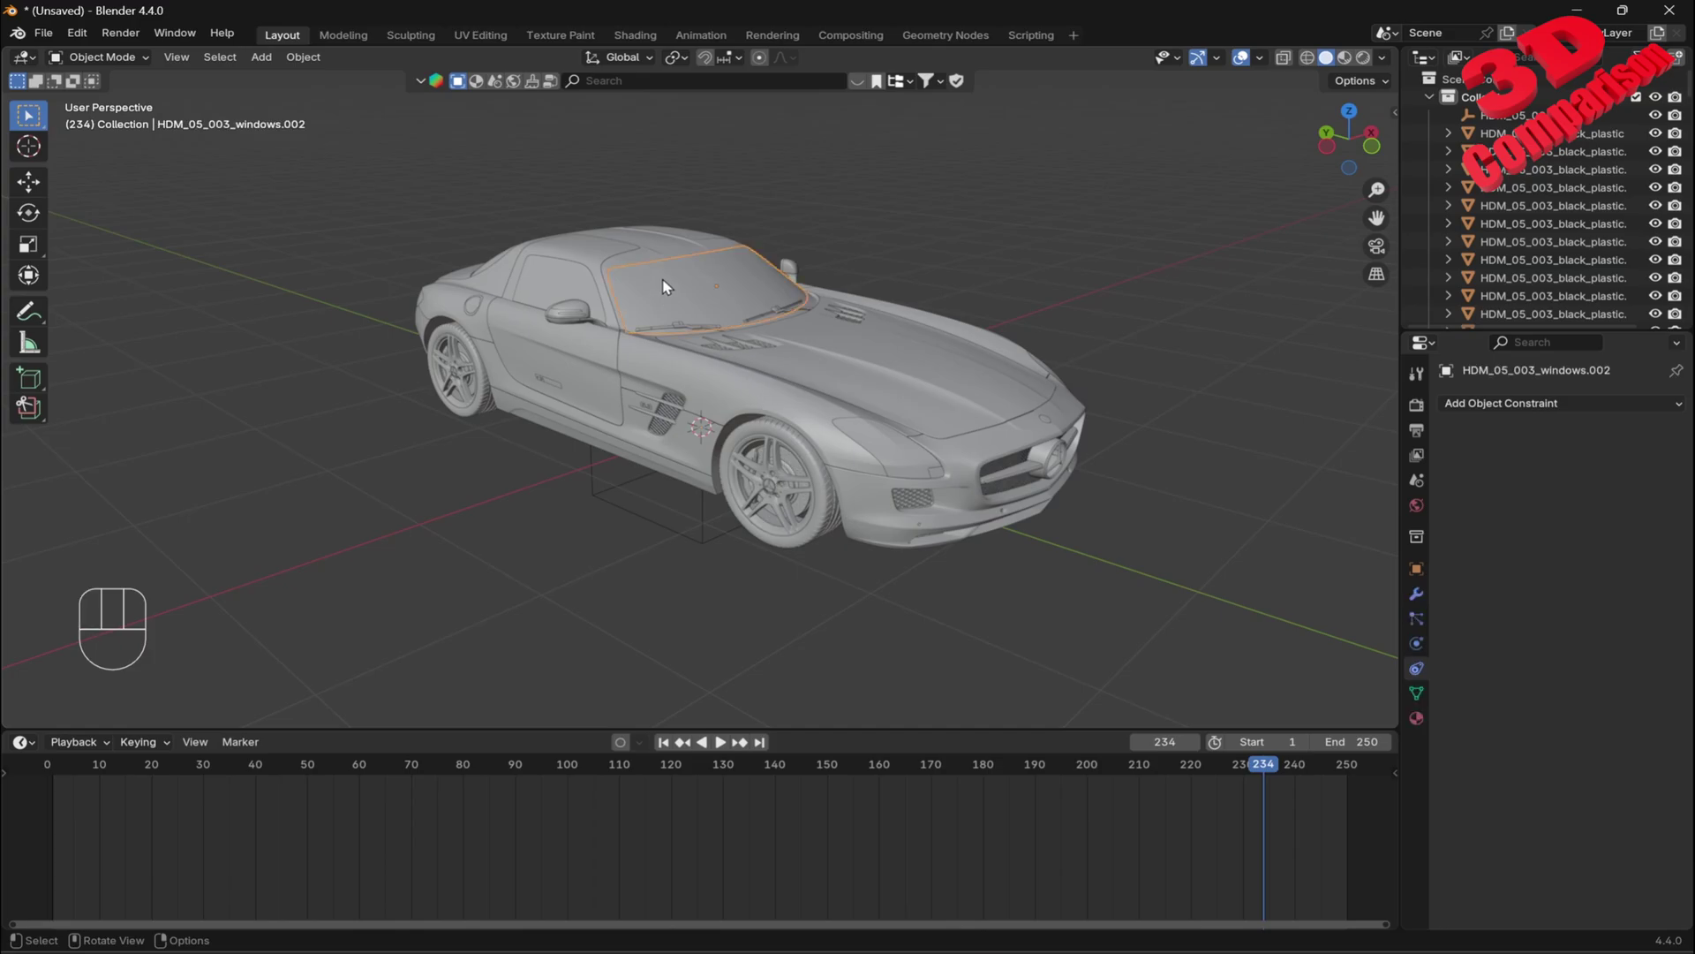
pyautogui.press('h')
pyautogui.moveTo(706, 311); pyautogui.dragTo(792, 388, button='middle')
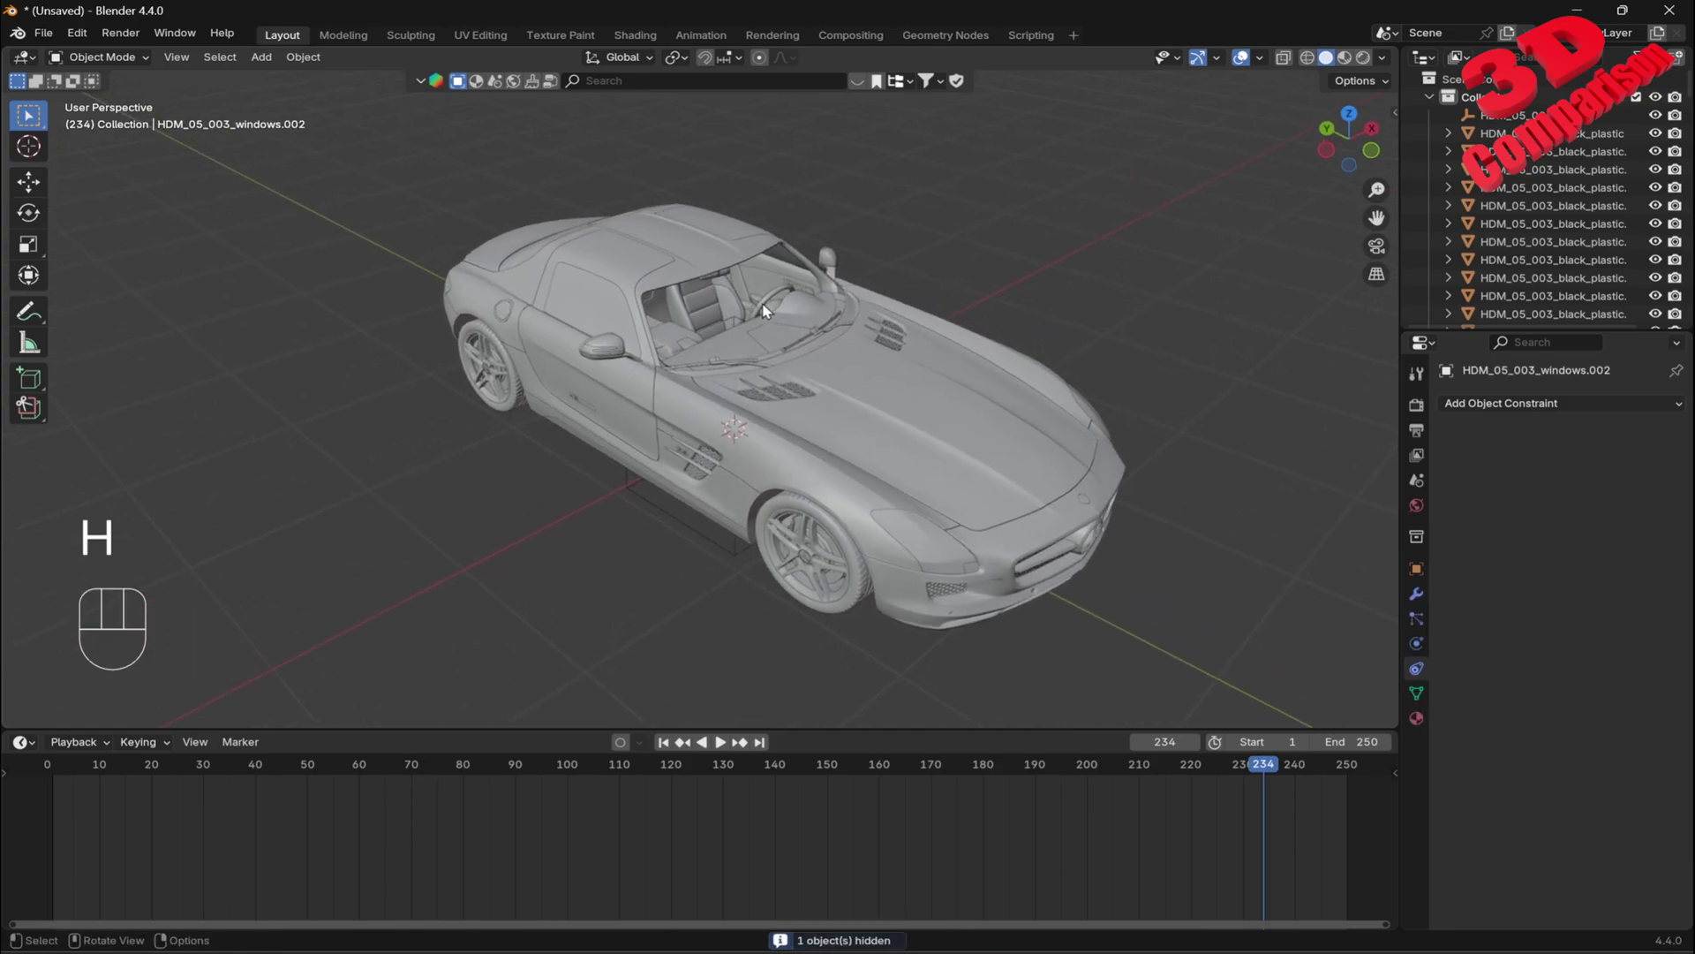
# - Try moving the car door and its side window separately along the Z axis
pyautogui.click(618, 273)
pyautogui.press('g')
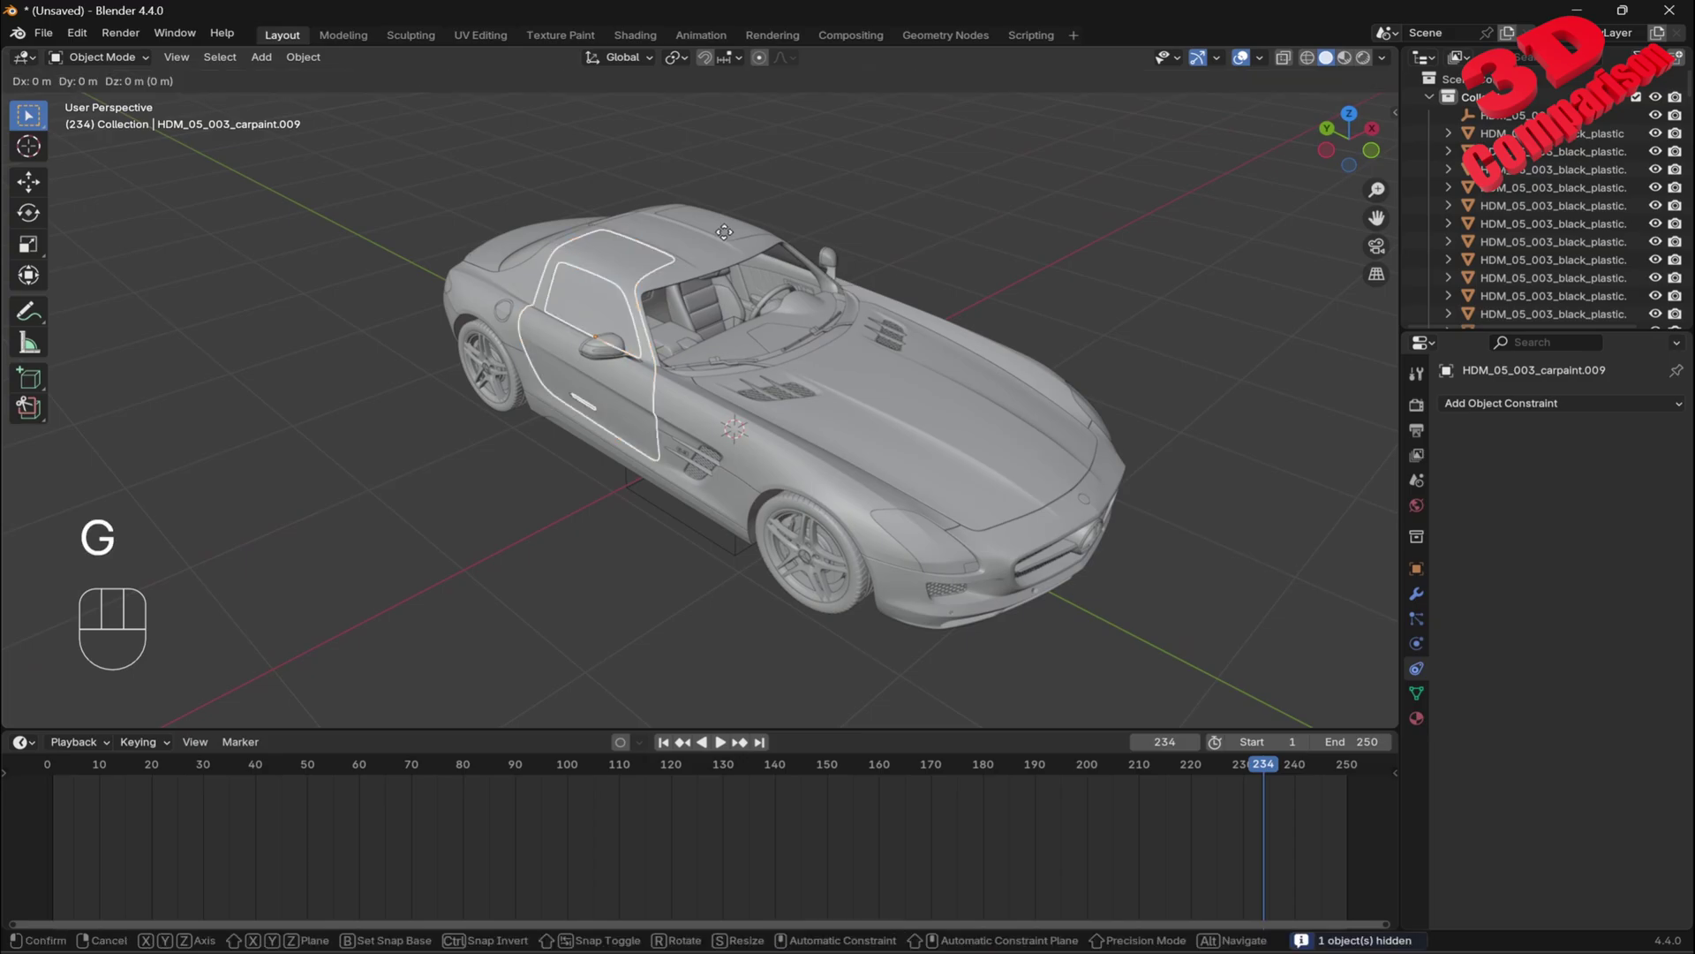
pyautogui.press('z')
pyautogui.press('Escape')
pyautogui.click(618, 310)
pyautogui.press('g')
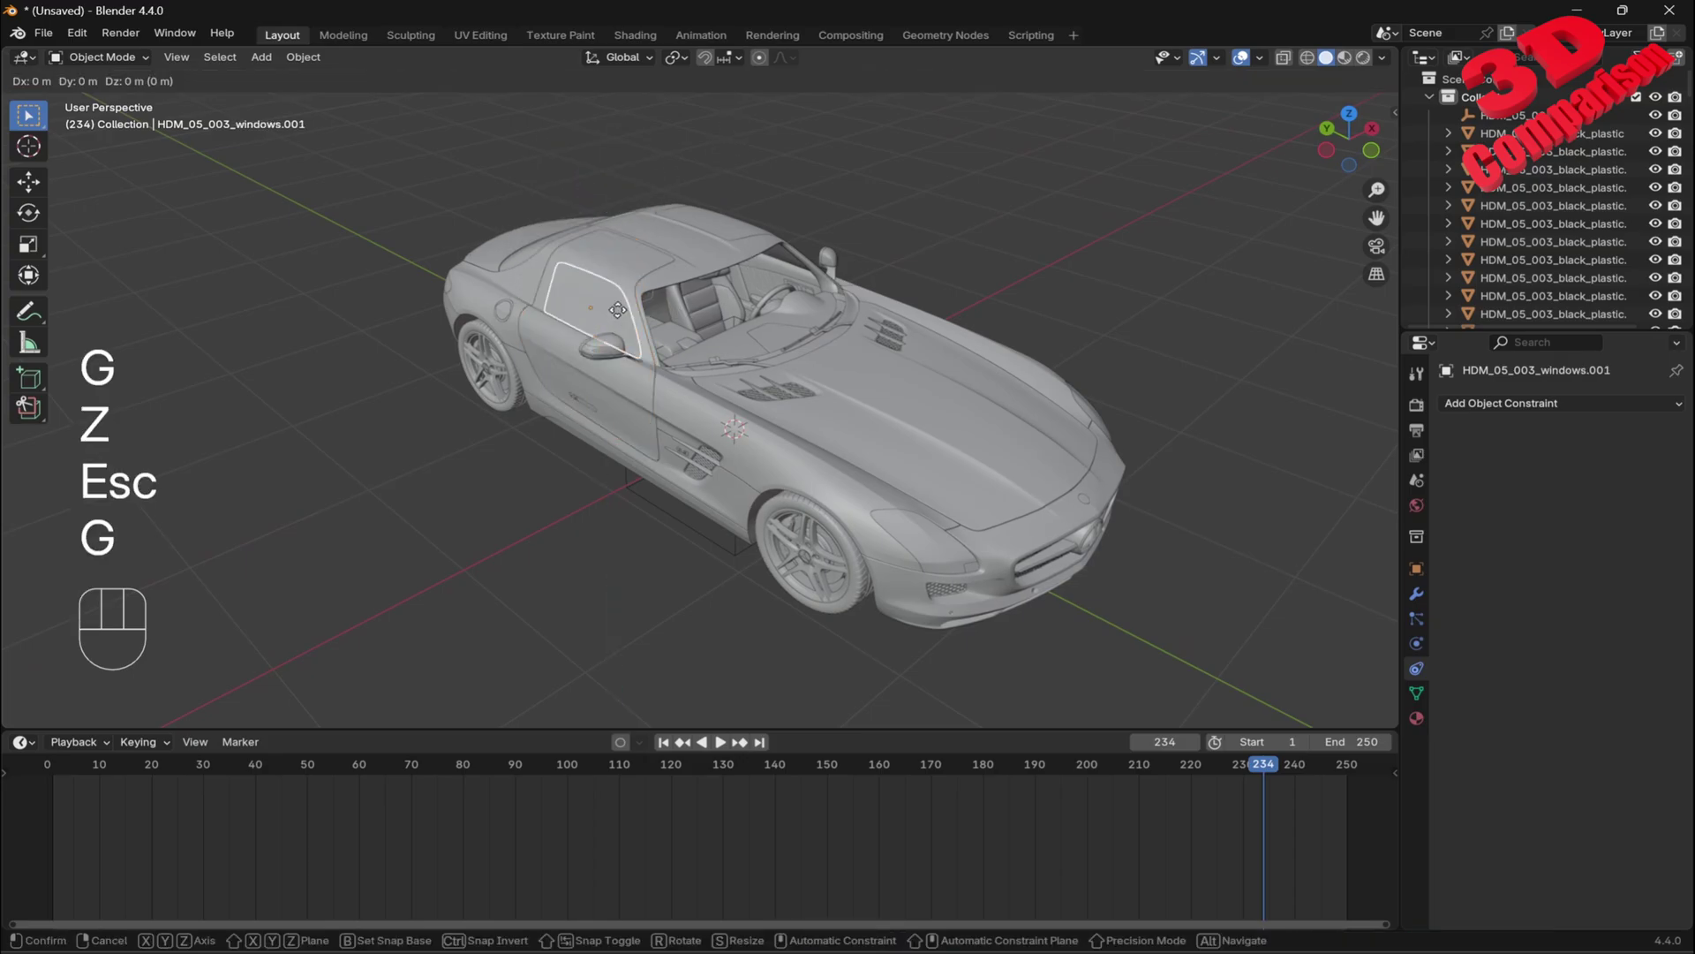
pyautogui.press('z')
pyautogui.press('Escape')
# - Undo the recent part selections and the hiding of the windshield glass
pyautogui.hotkey('ctrl', 'z')
pyautogui.hotkey('ctrl', 'z')
pyautogui.hotkey('ctrl', 'z')
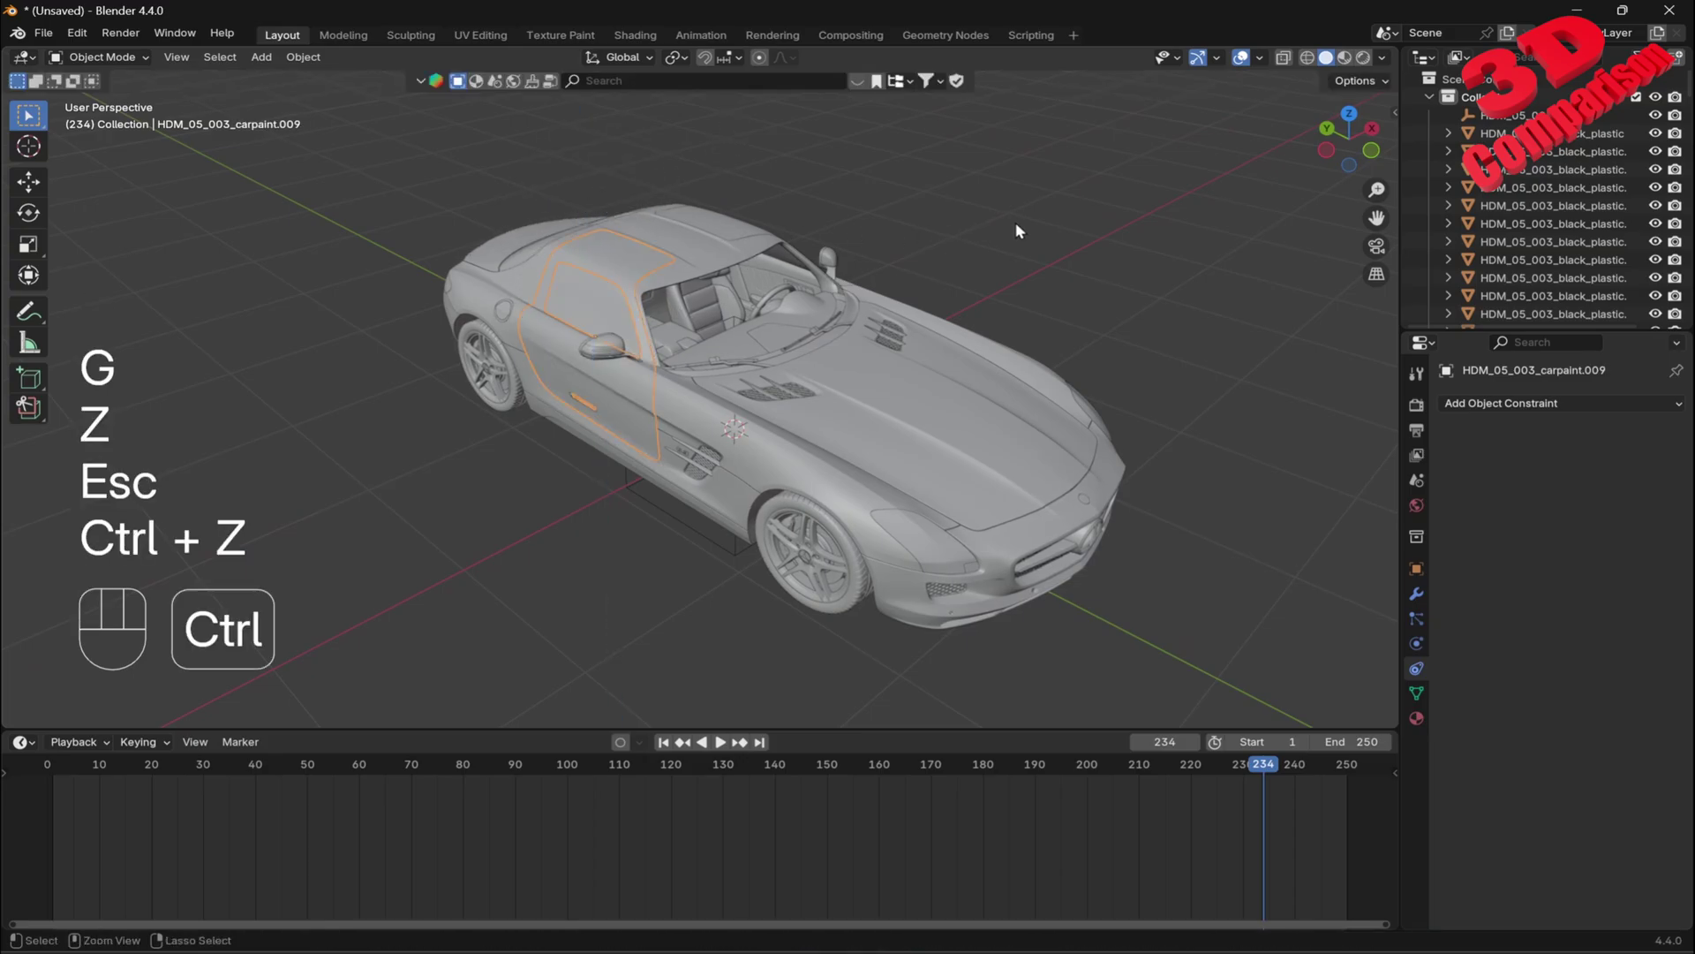
pyautogui.moveTo(1015, 230); pyautogui.dragTo(681, 700, button='middle')
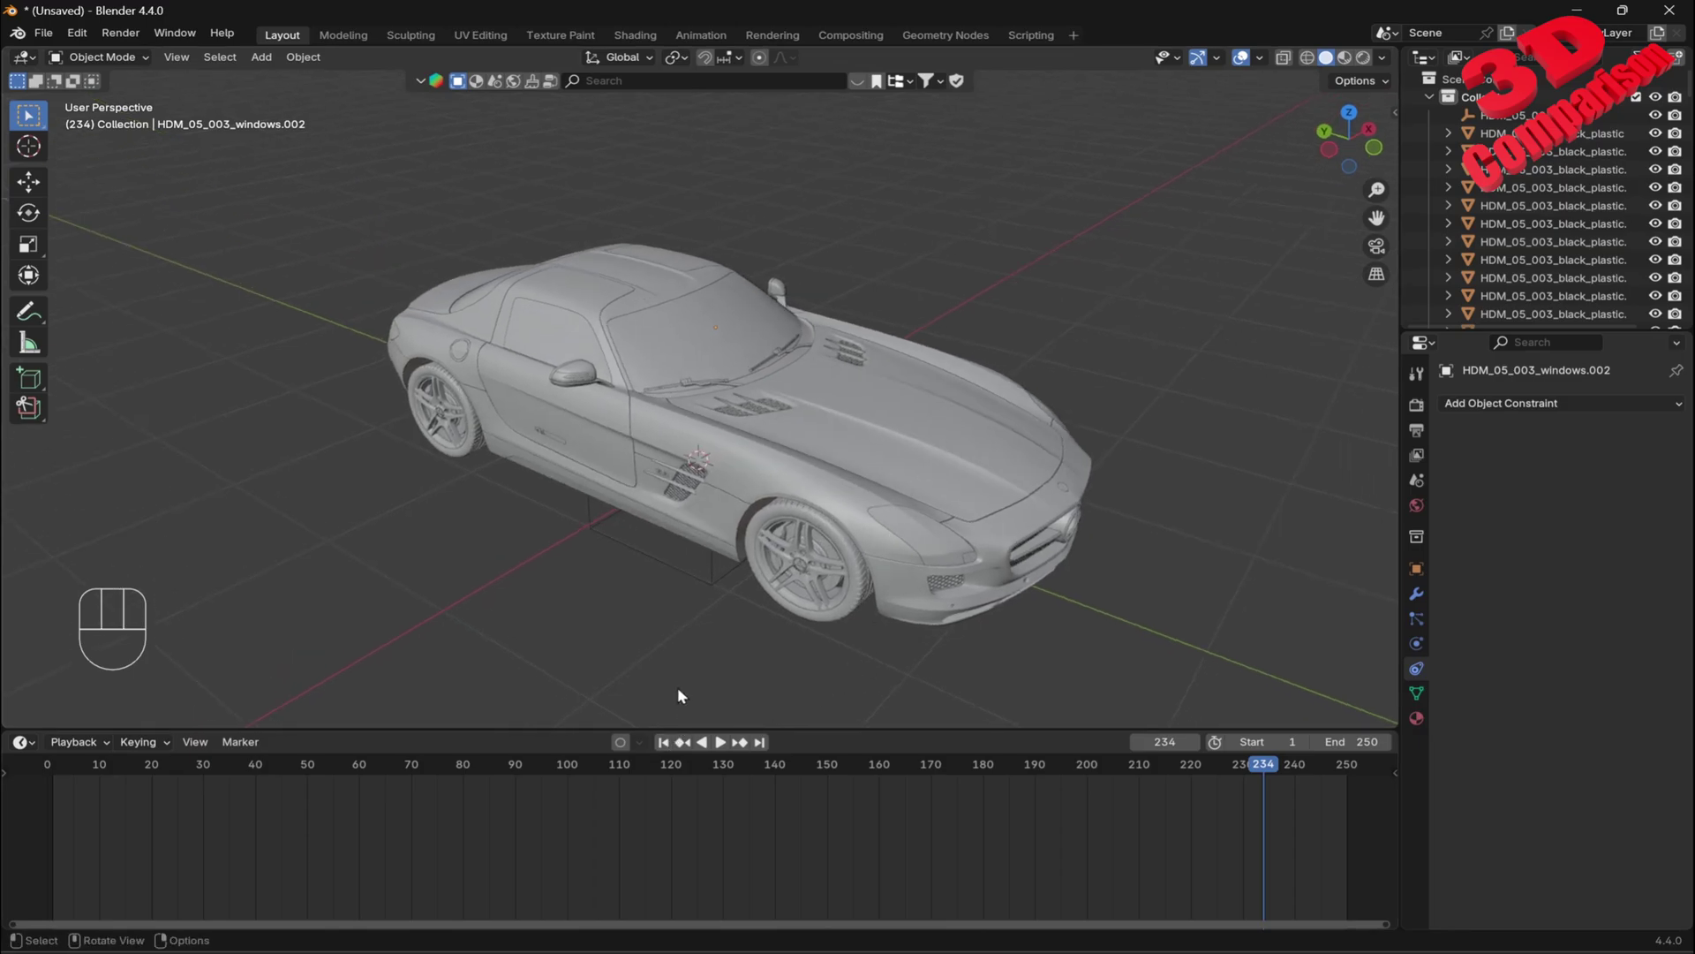